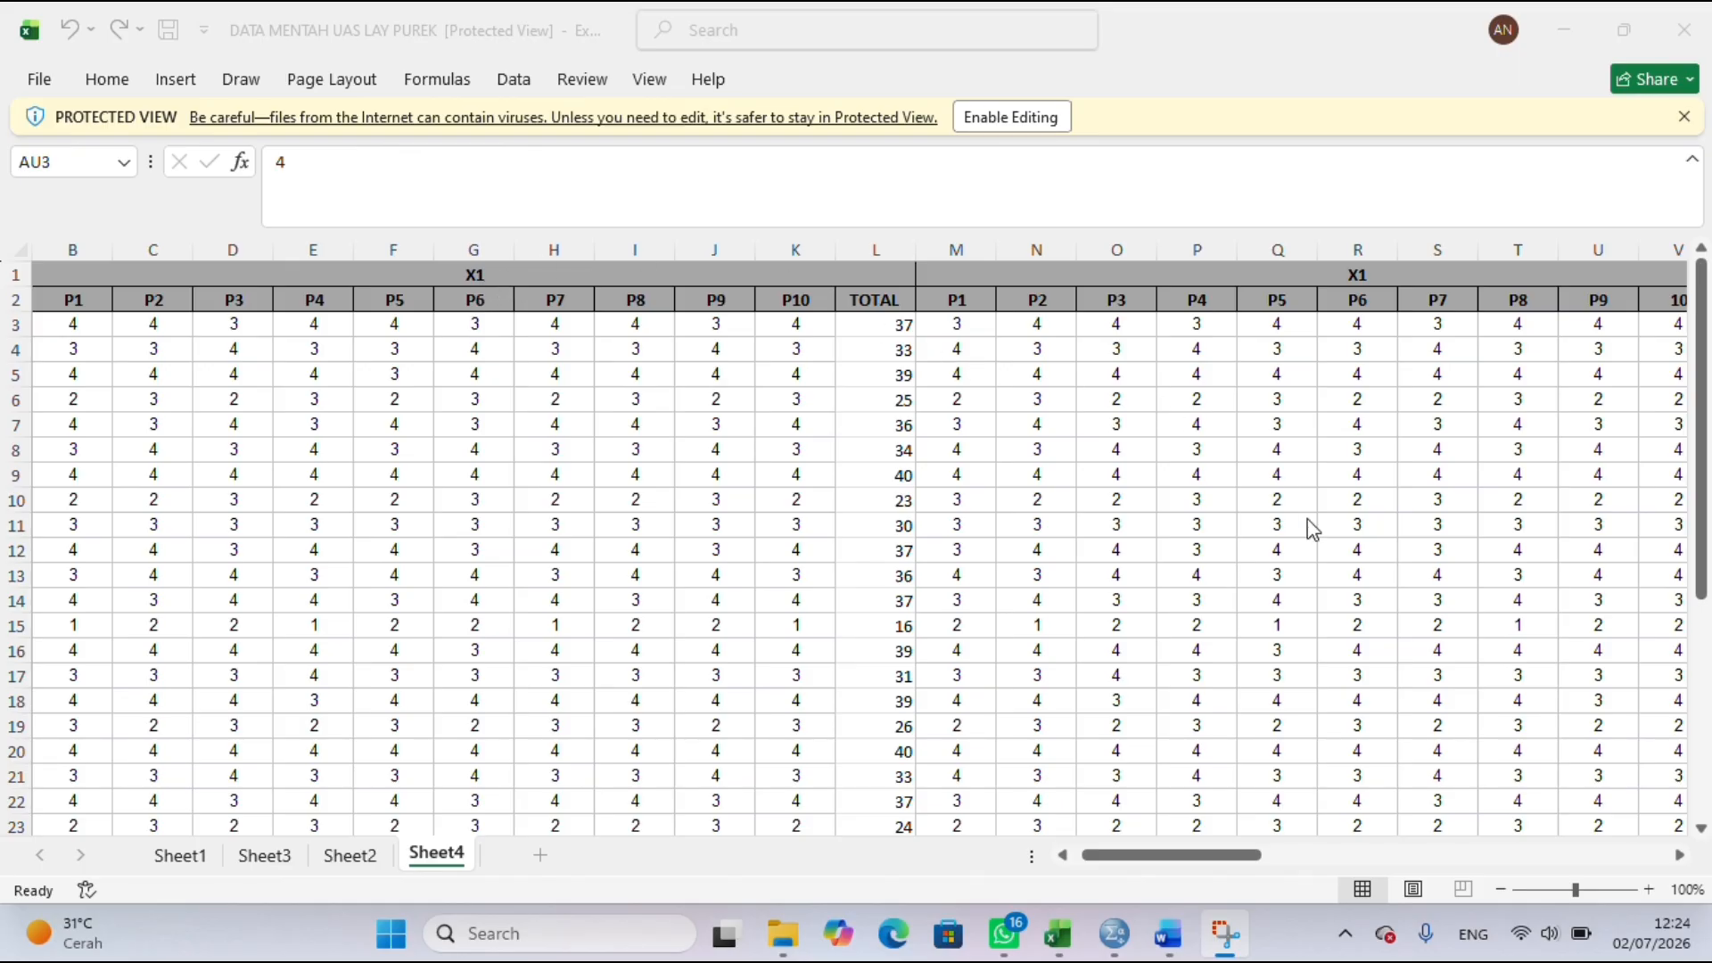
- Look over the questionnaire item and total columns for the X1 and Y variables in Sheet4
scroll(1314, 529, "right", 3)
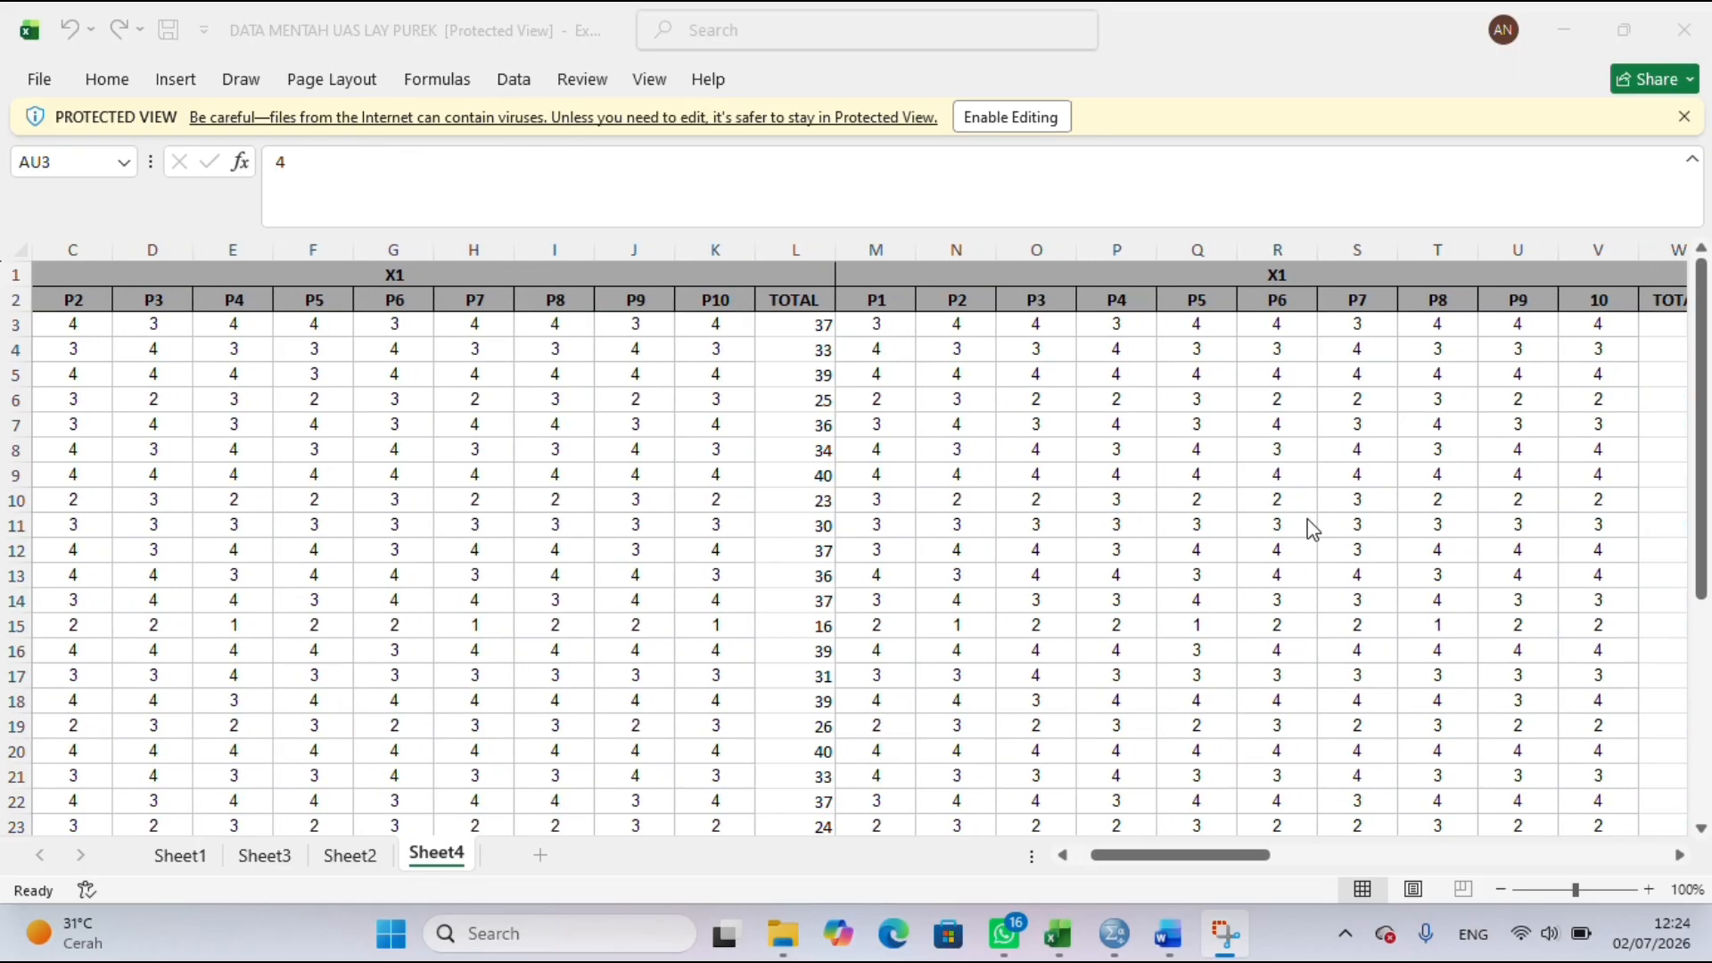
scroll(1313, 528, "right", 10)
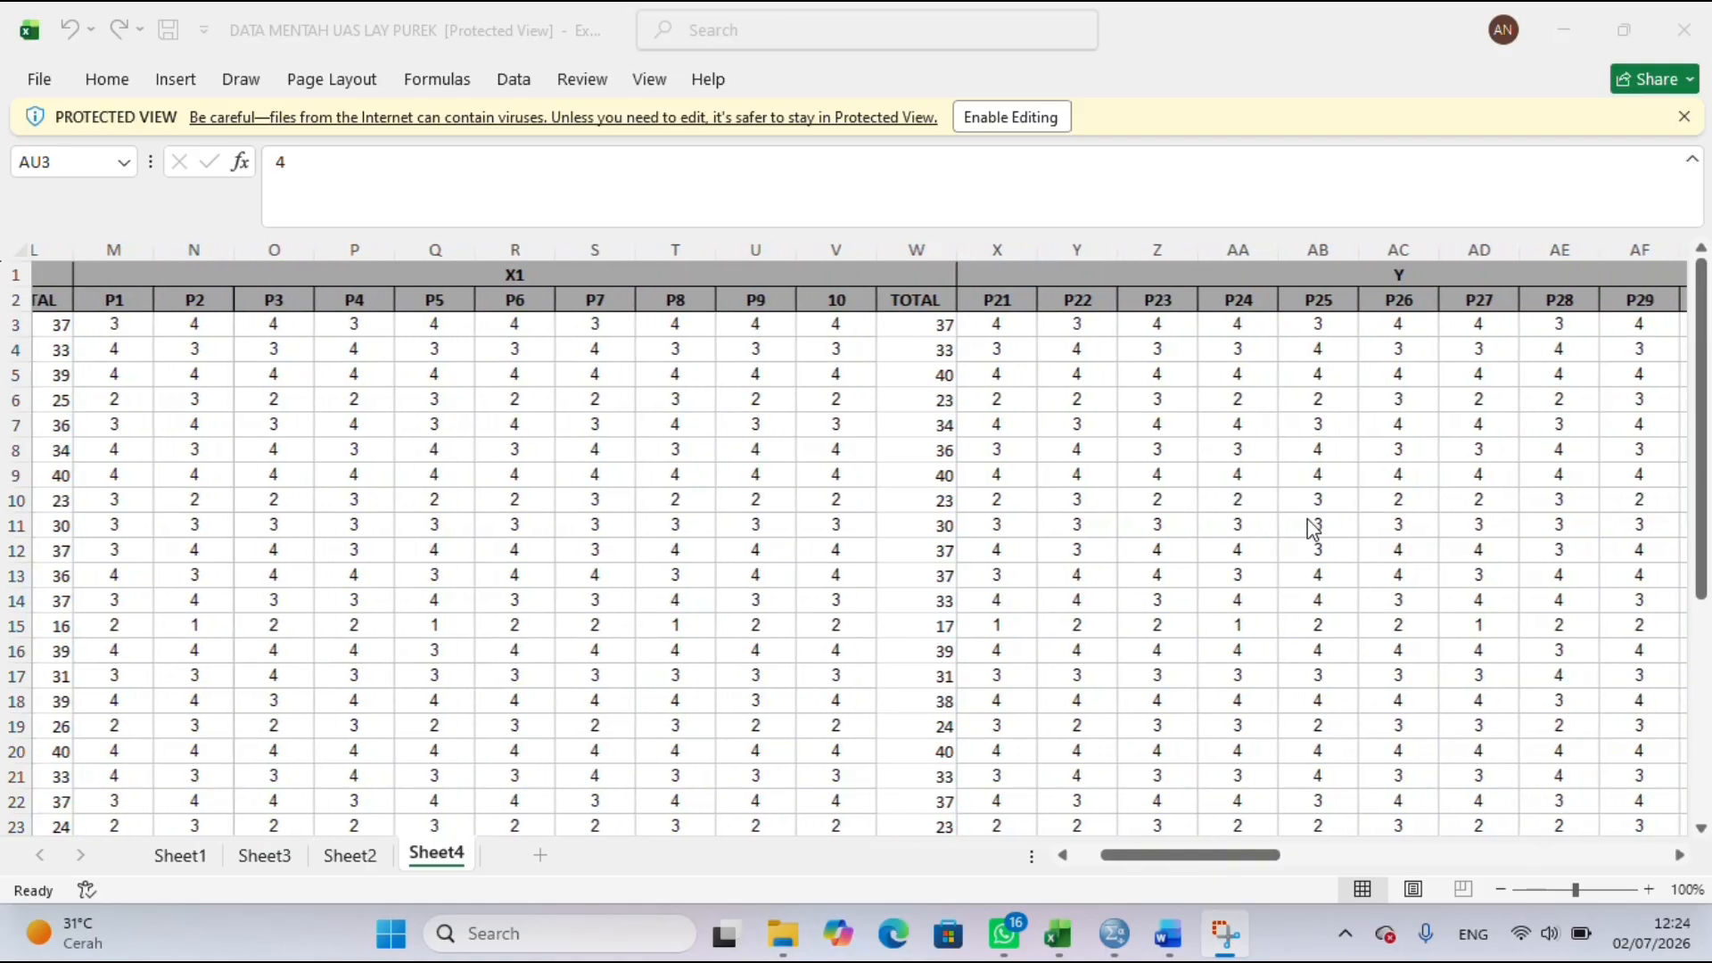
scroll(1311, 526, "left", 6)
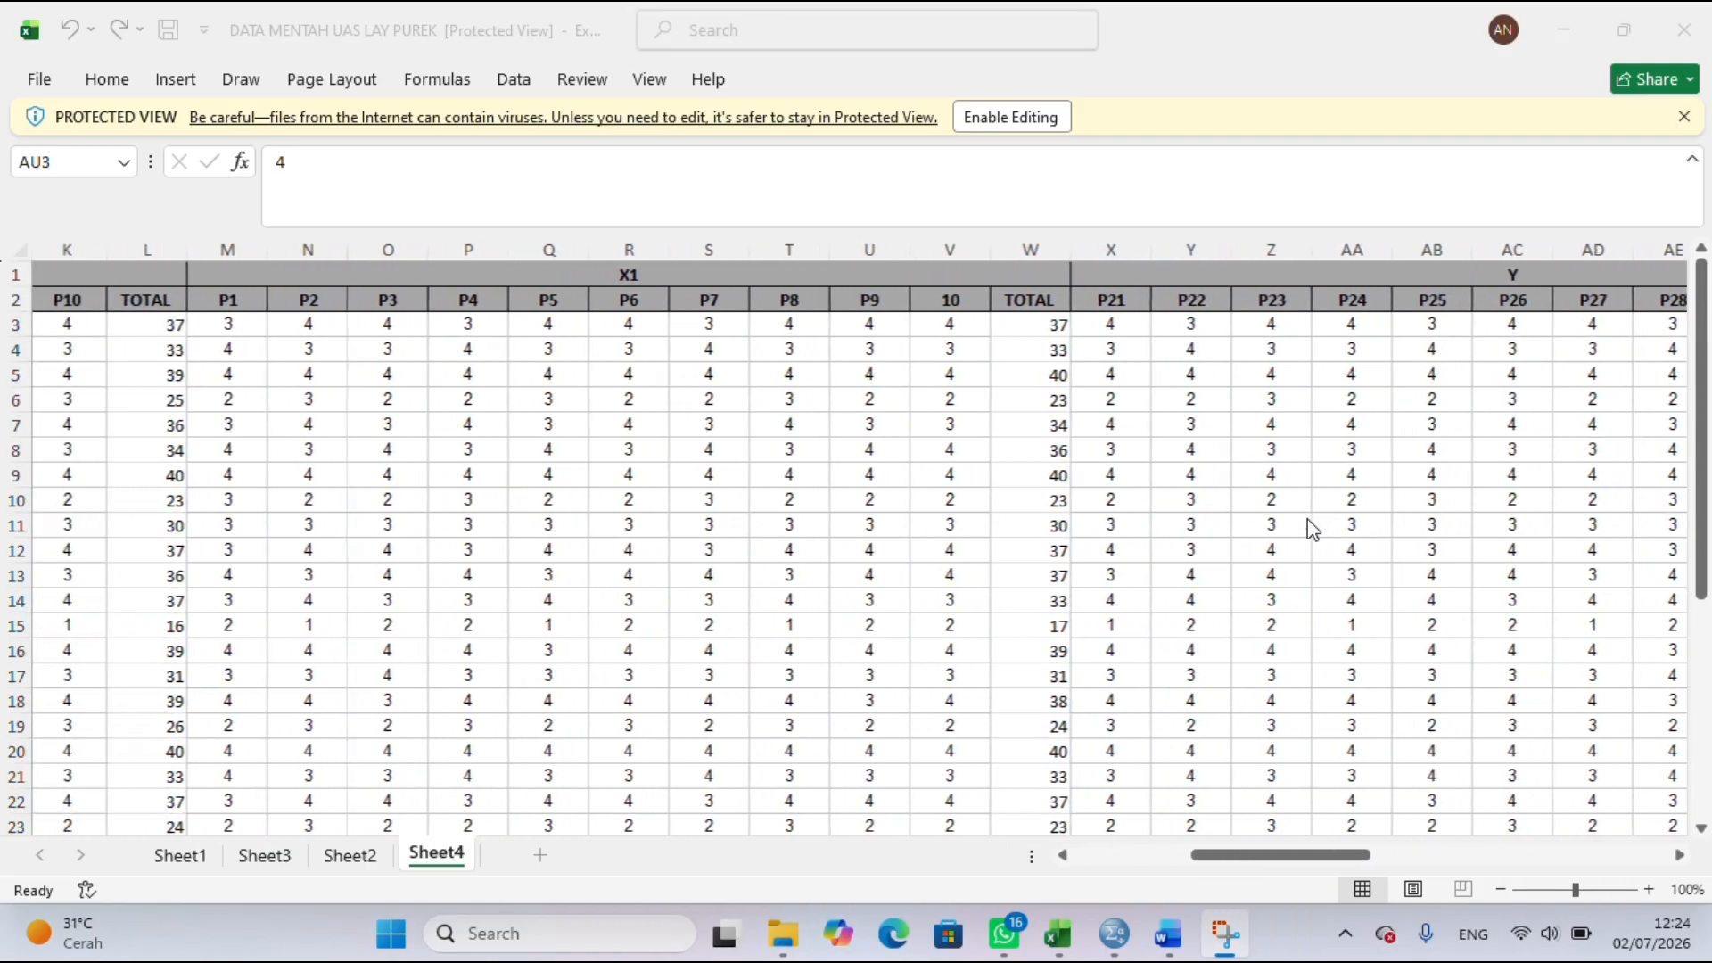
scroll(1311, 526, "left", 3)
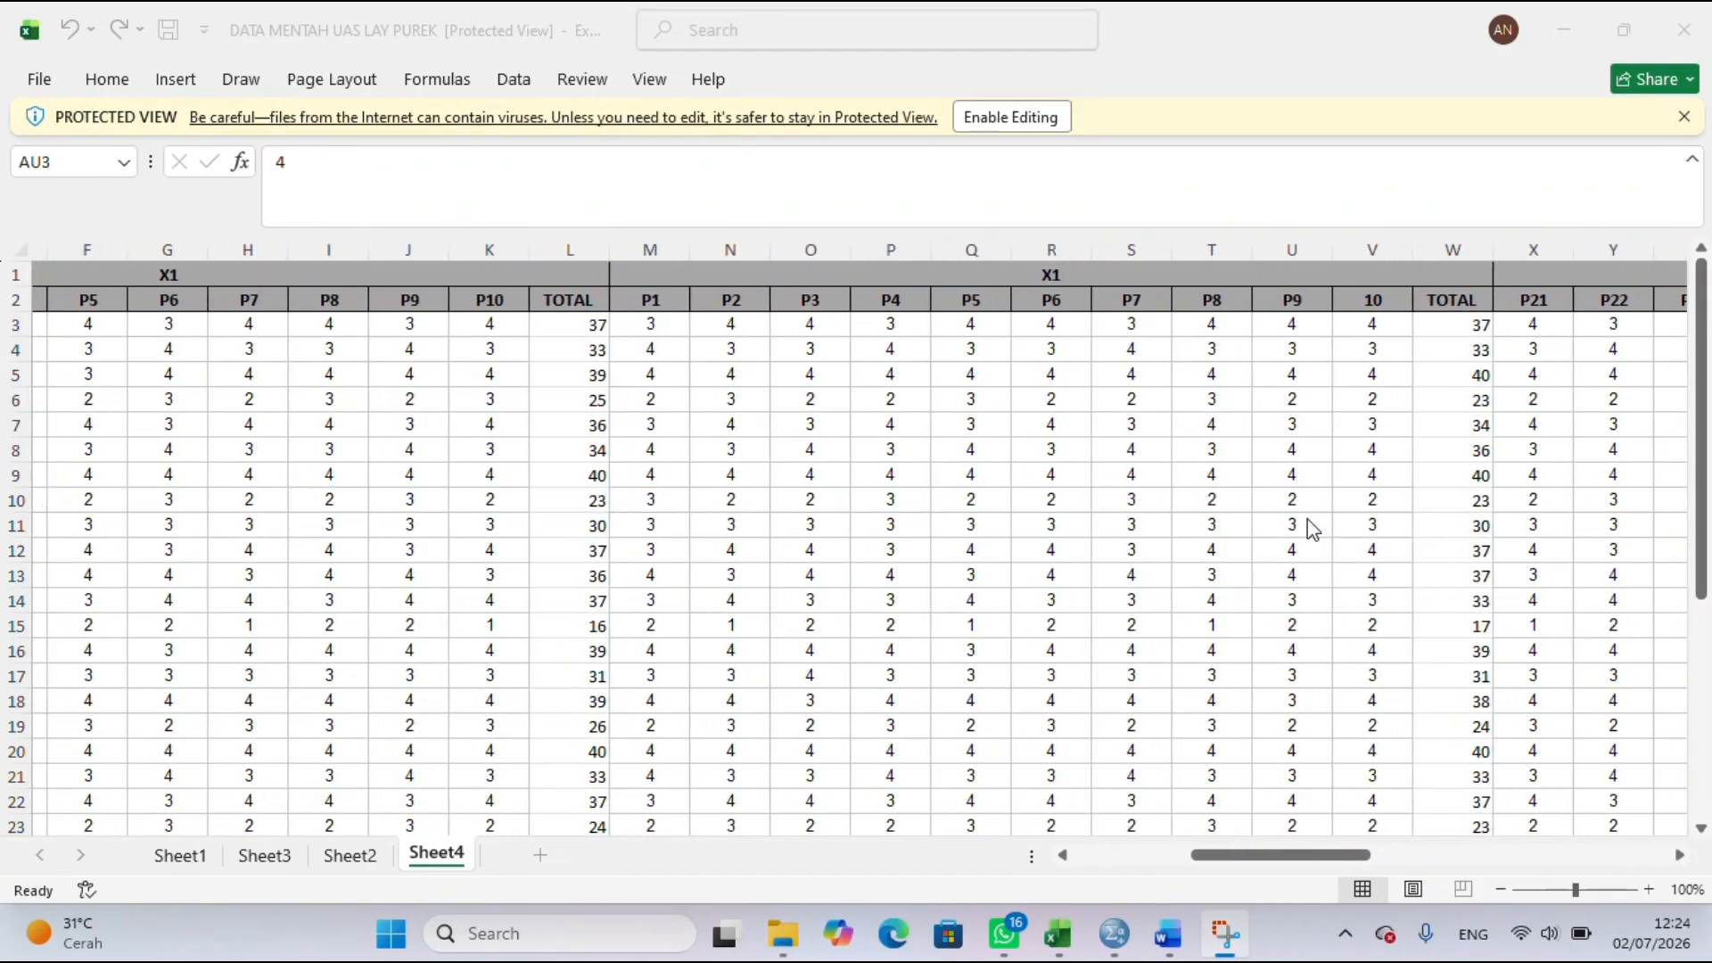
scroll(1311, 528, "left", 3)
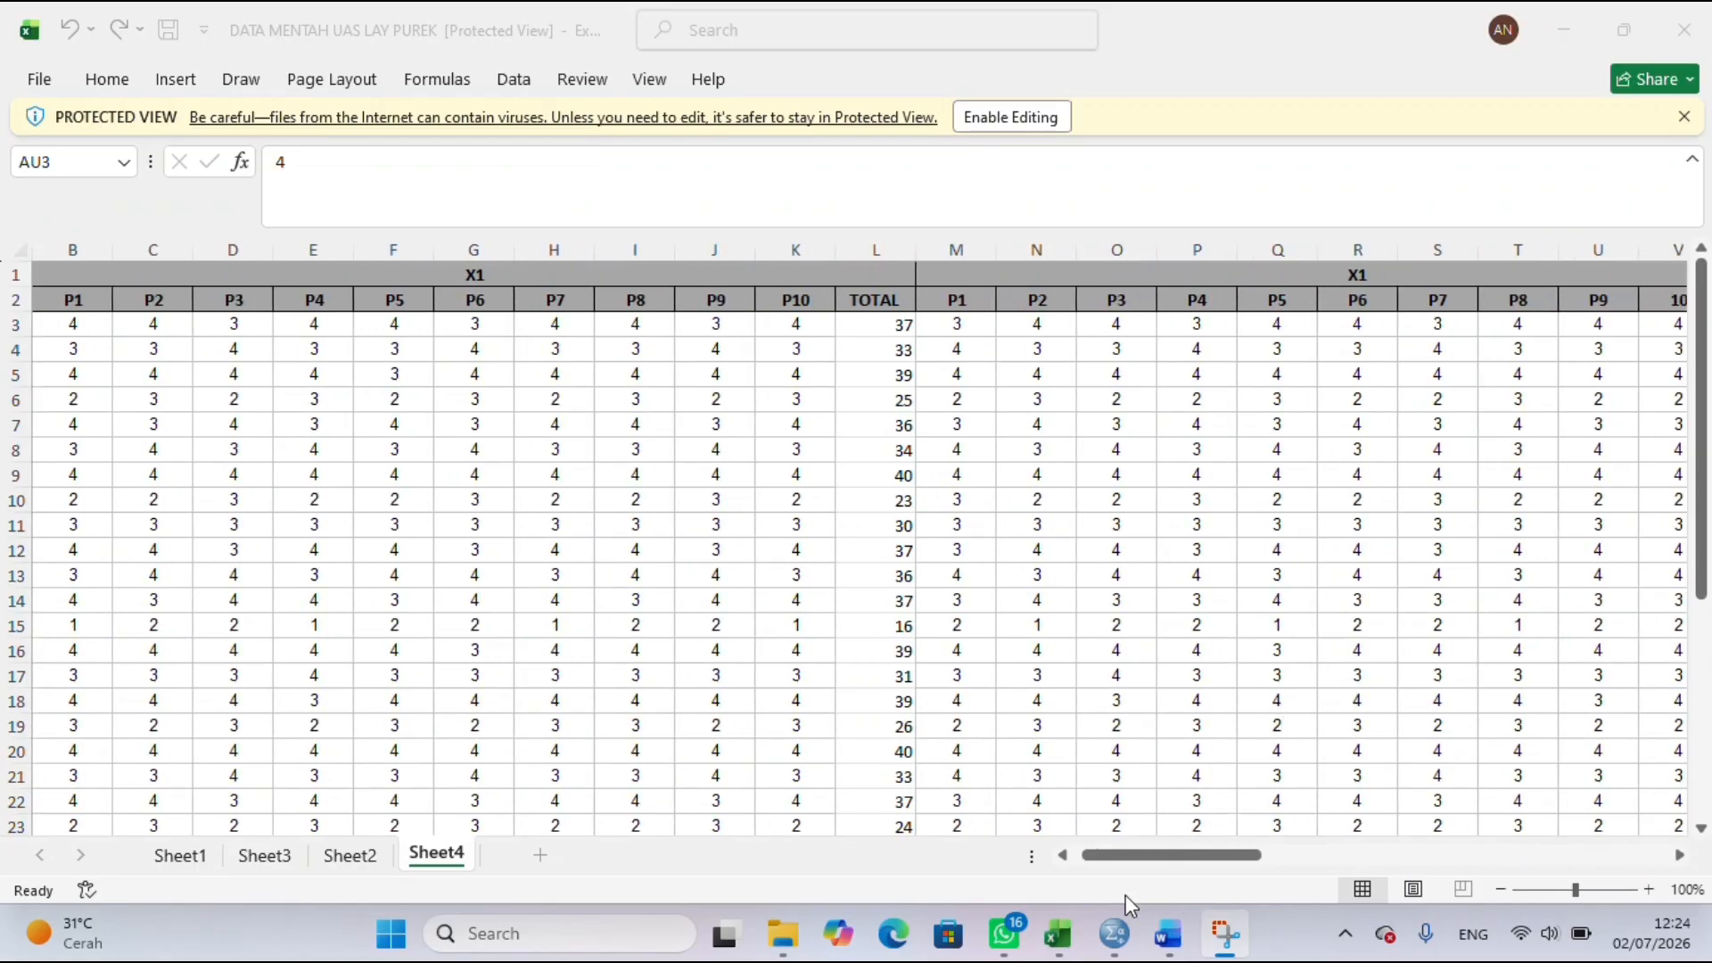
- Switch to SPSS and display the variable definitions, ready to fill the first variable's Name cell
mouse_move(1114, 934)
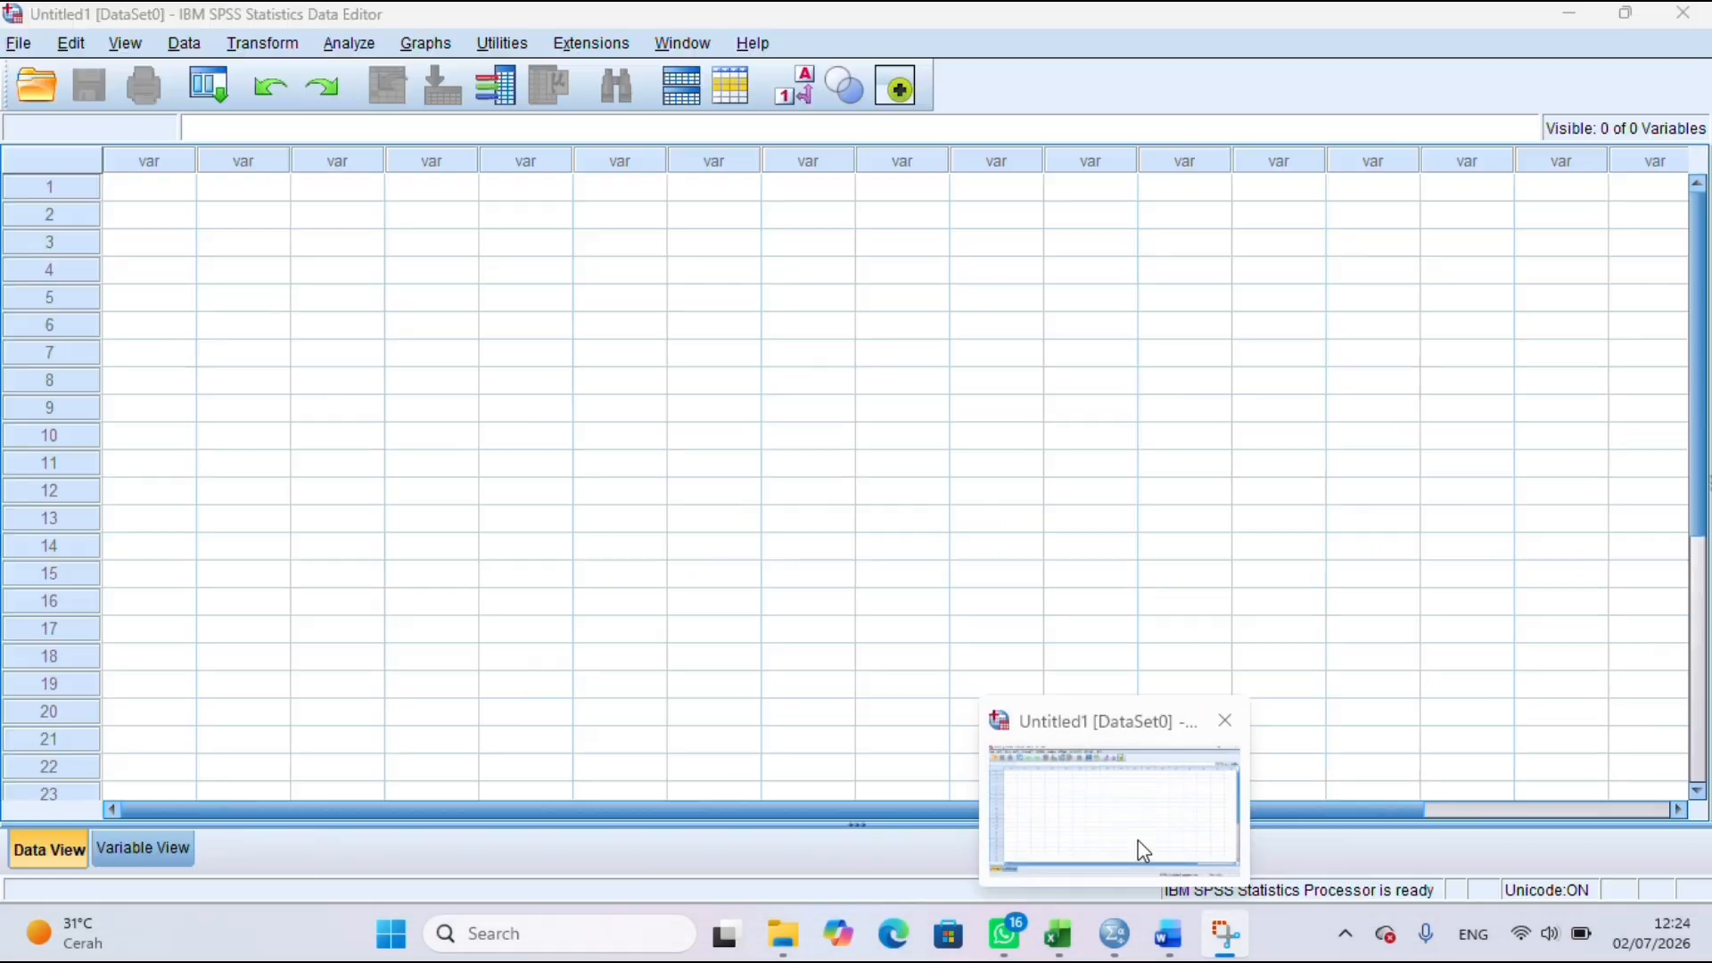
left_click(1137, 840)
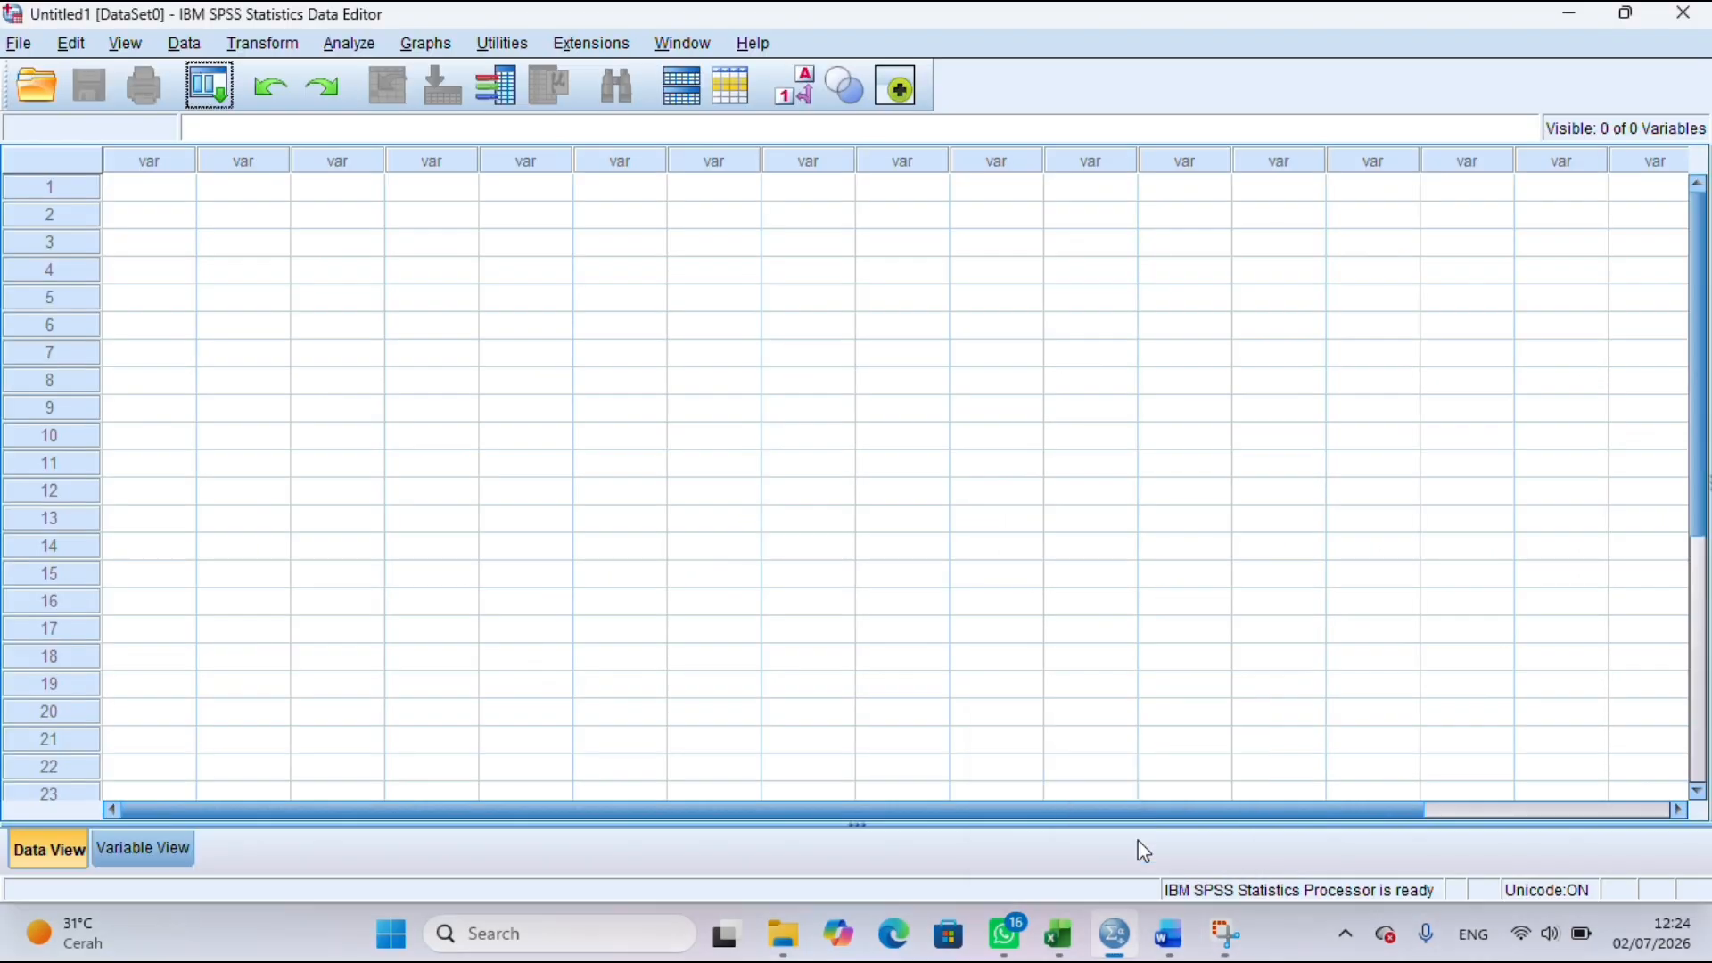
left_click(123, 848)
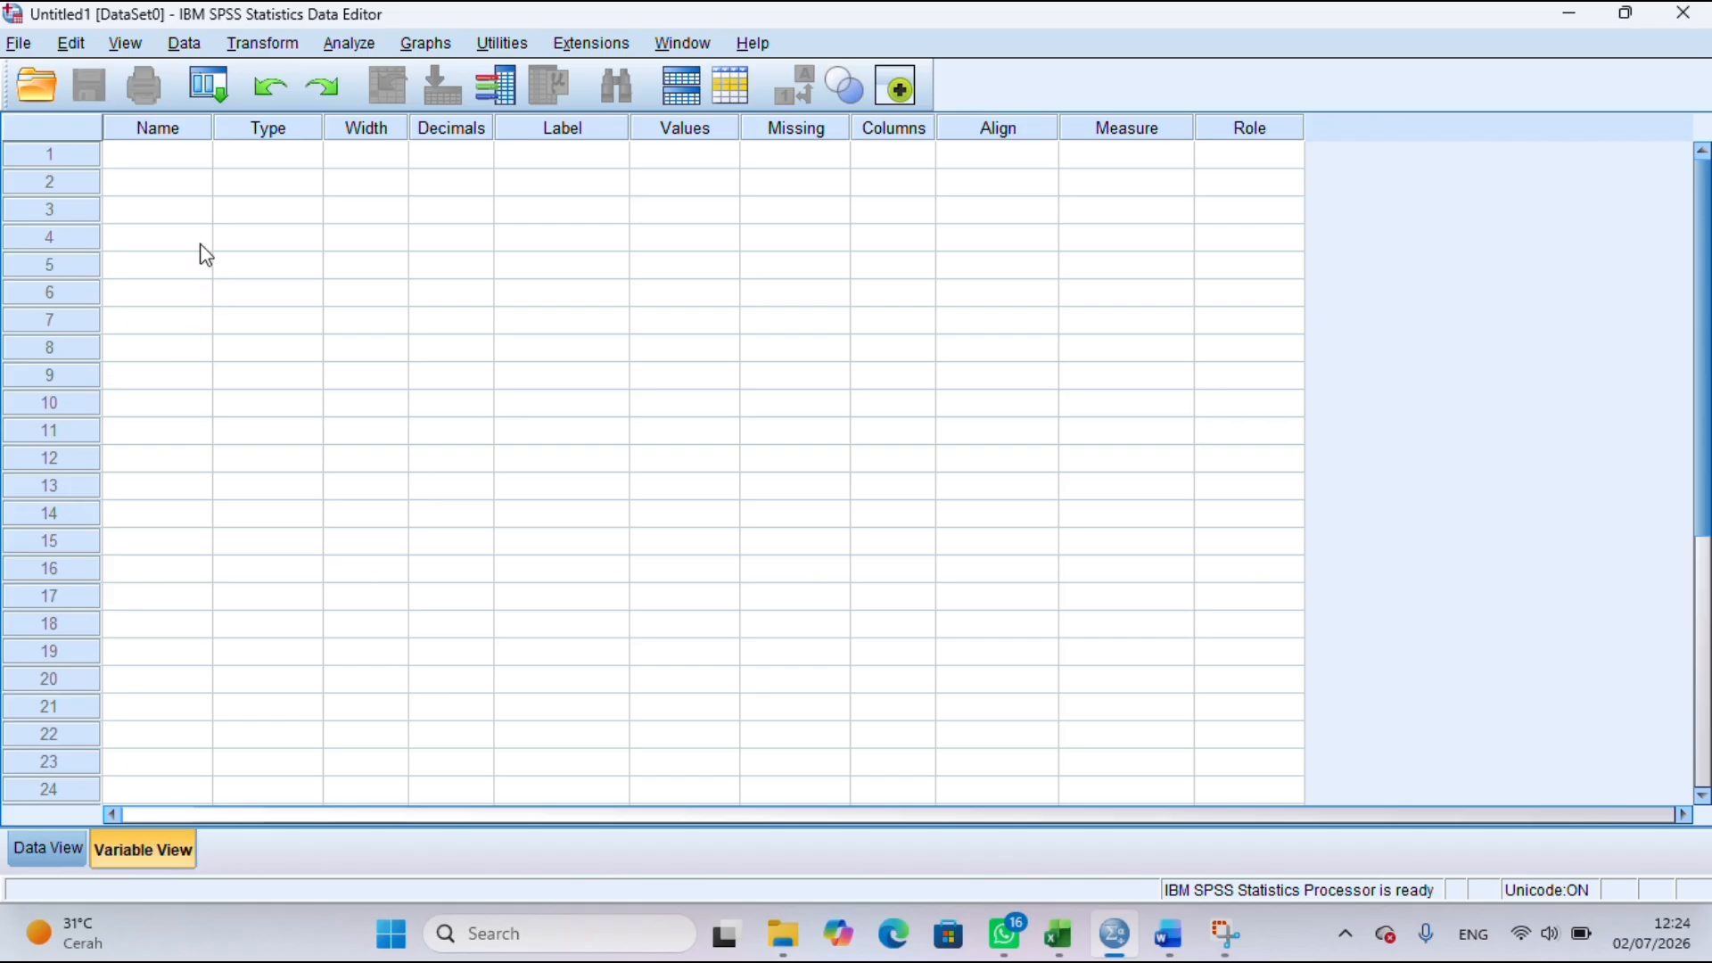
left_click(182, 156)
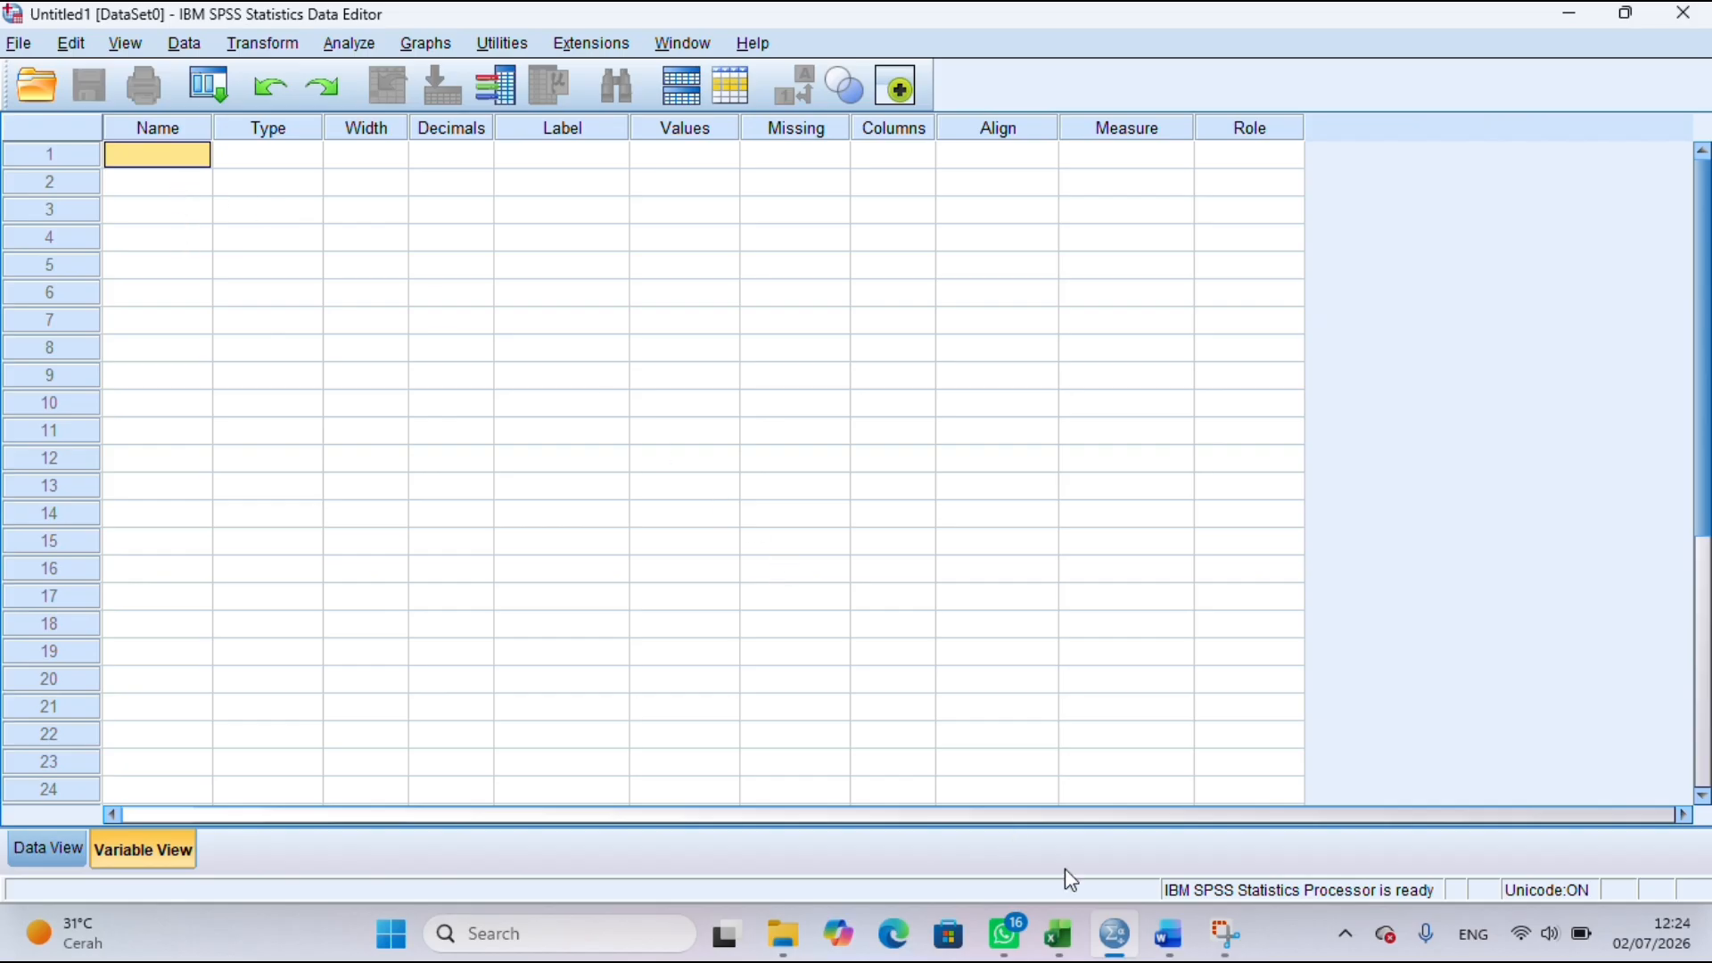
- Copy the variable names X1.1 through Total from column A of Sheet2 in the Excel workbook into the SPSS Name column
mouse_move(1059, 934)
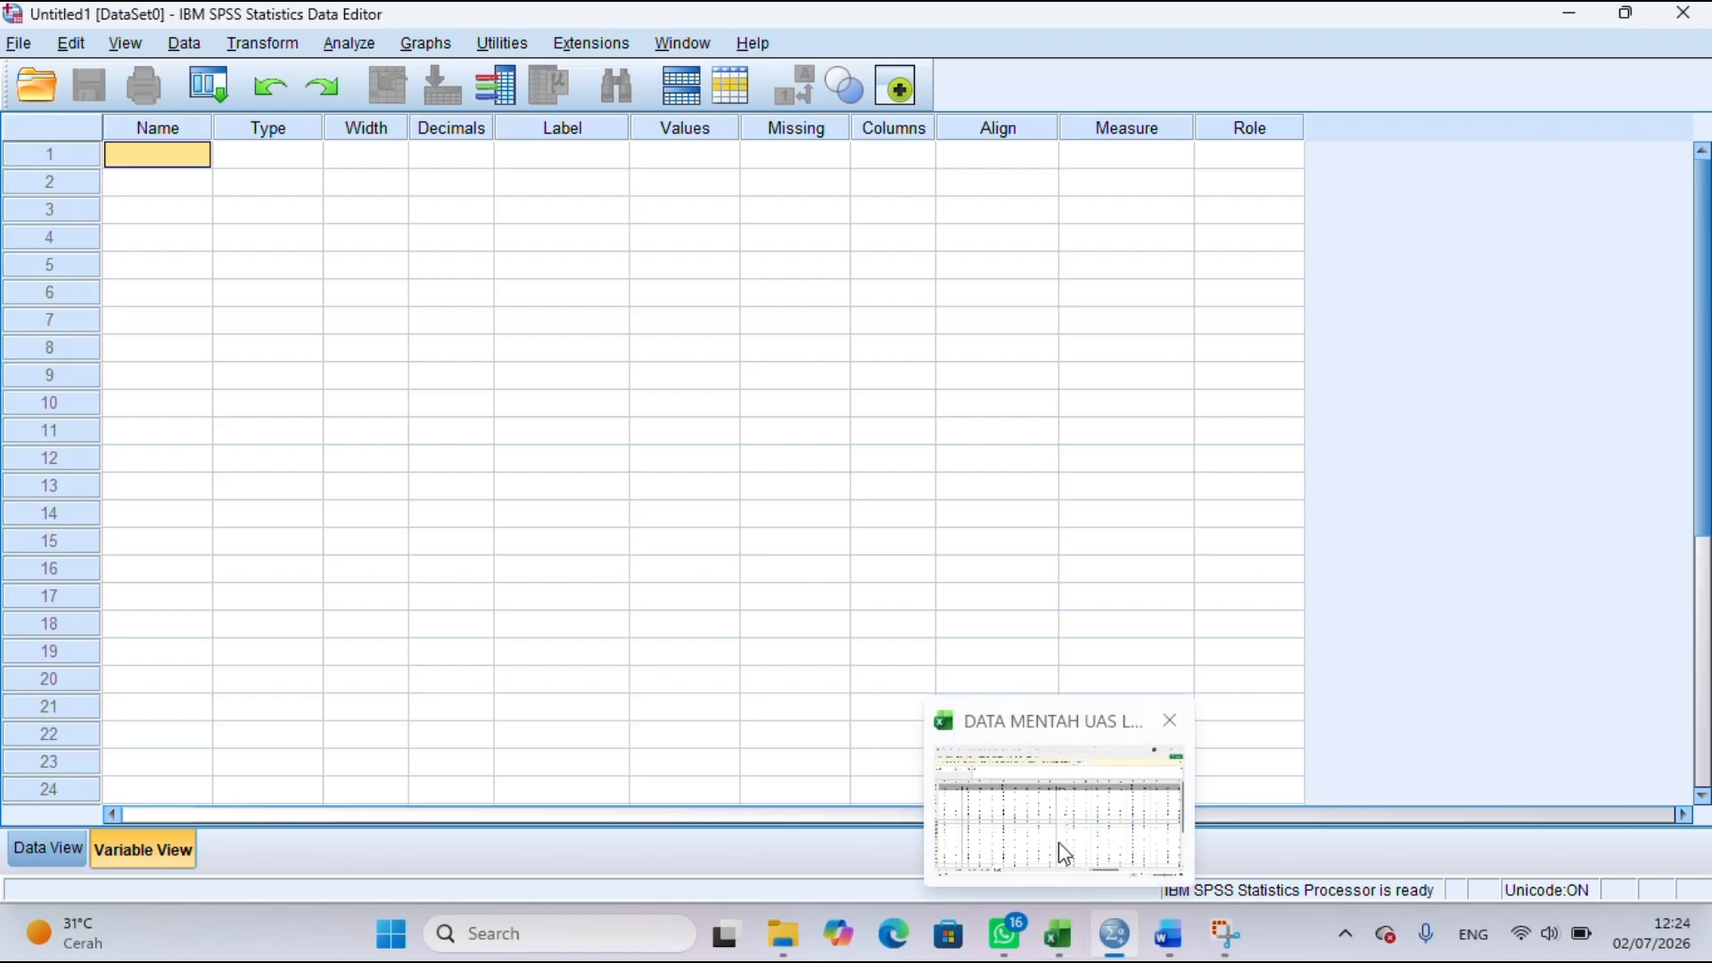
left_click(1066, 854)
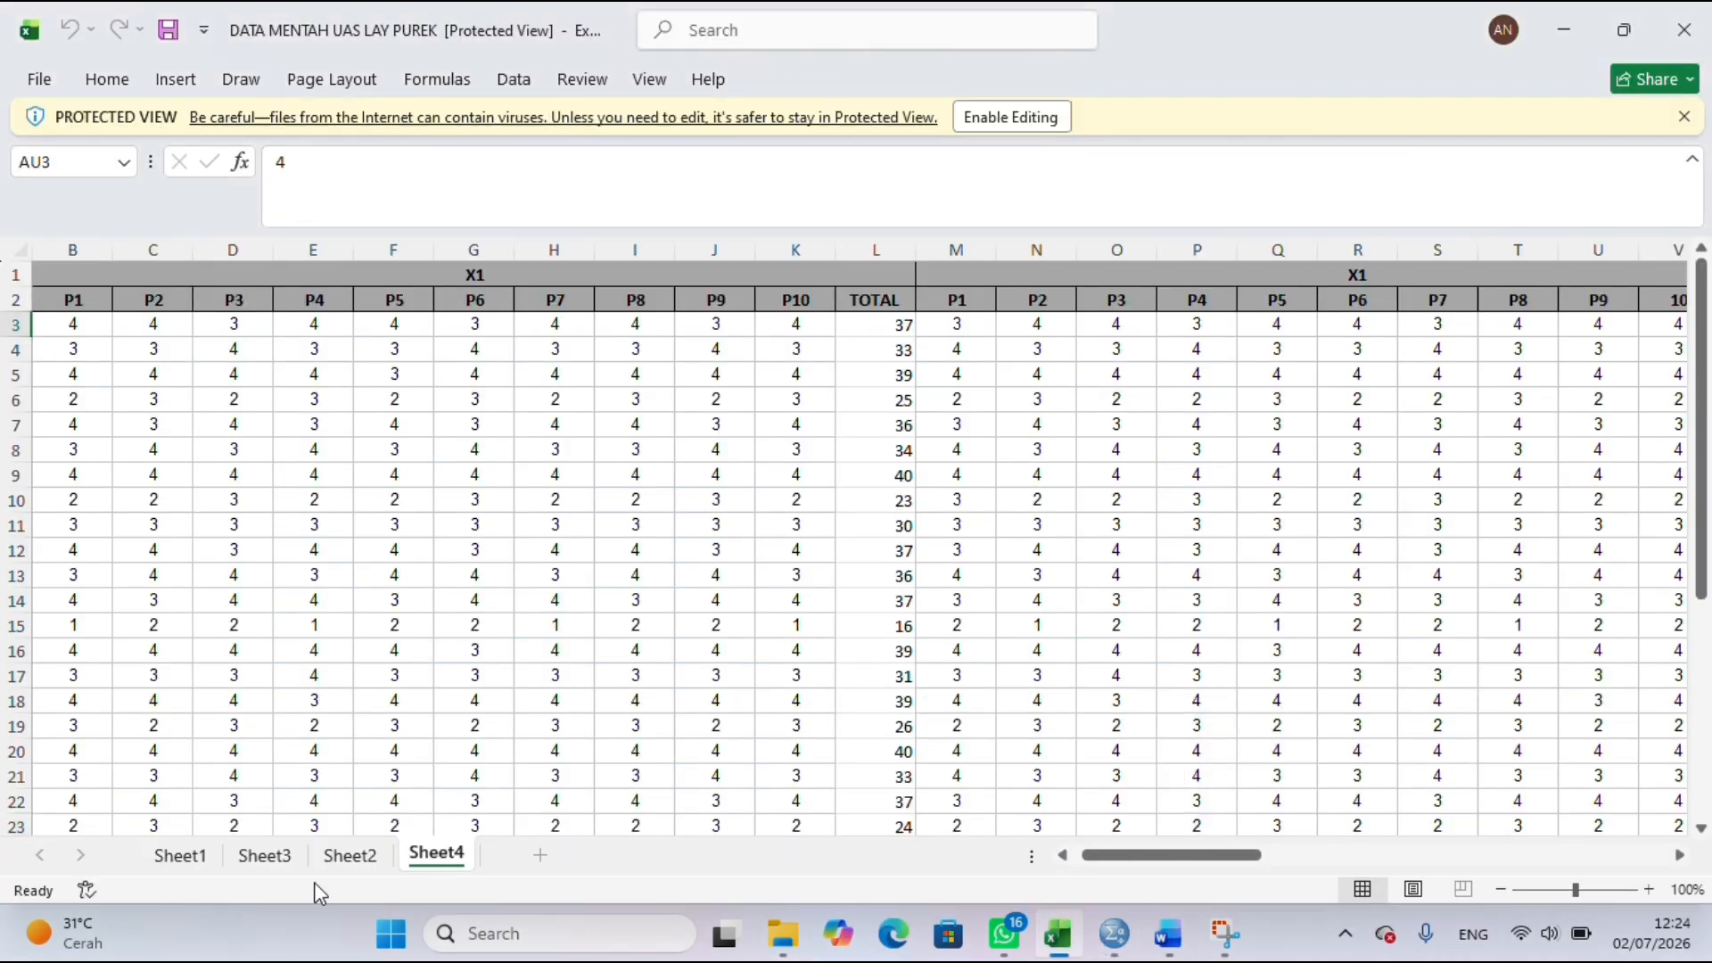
left_click(361, 855)
scroll(187, 525, "down", 8)
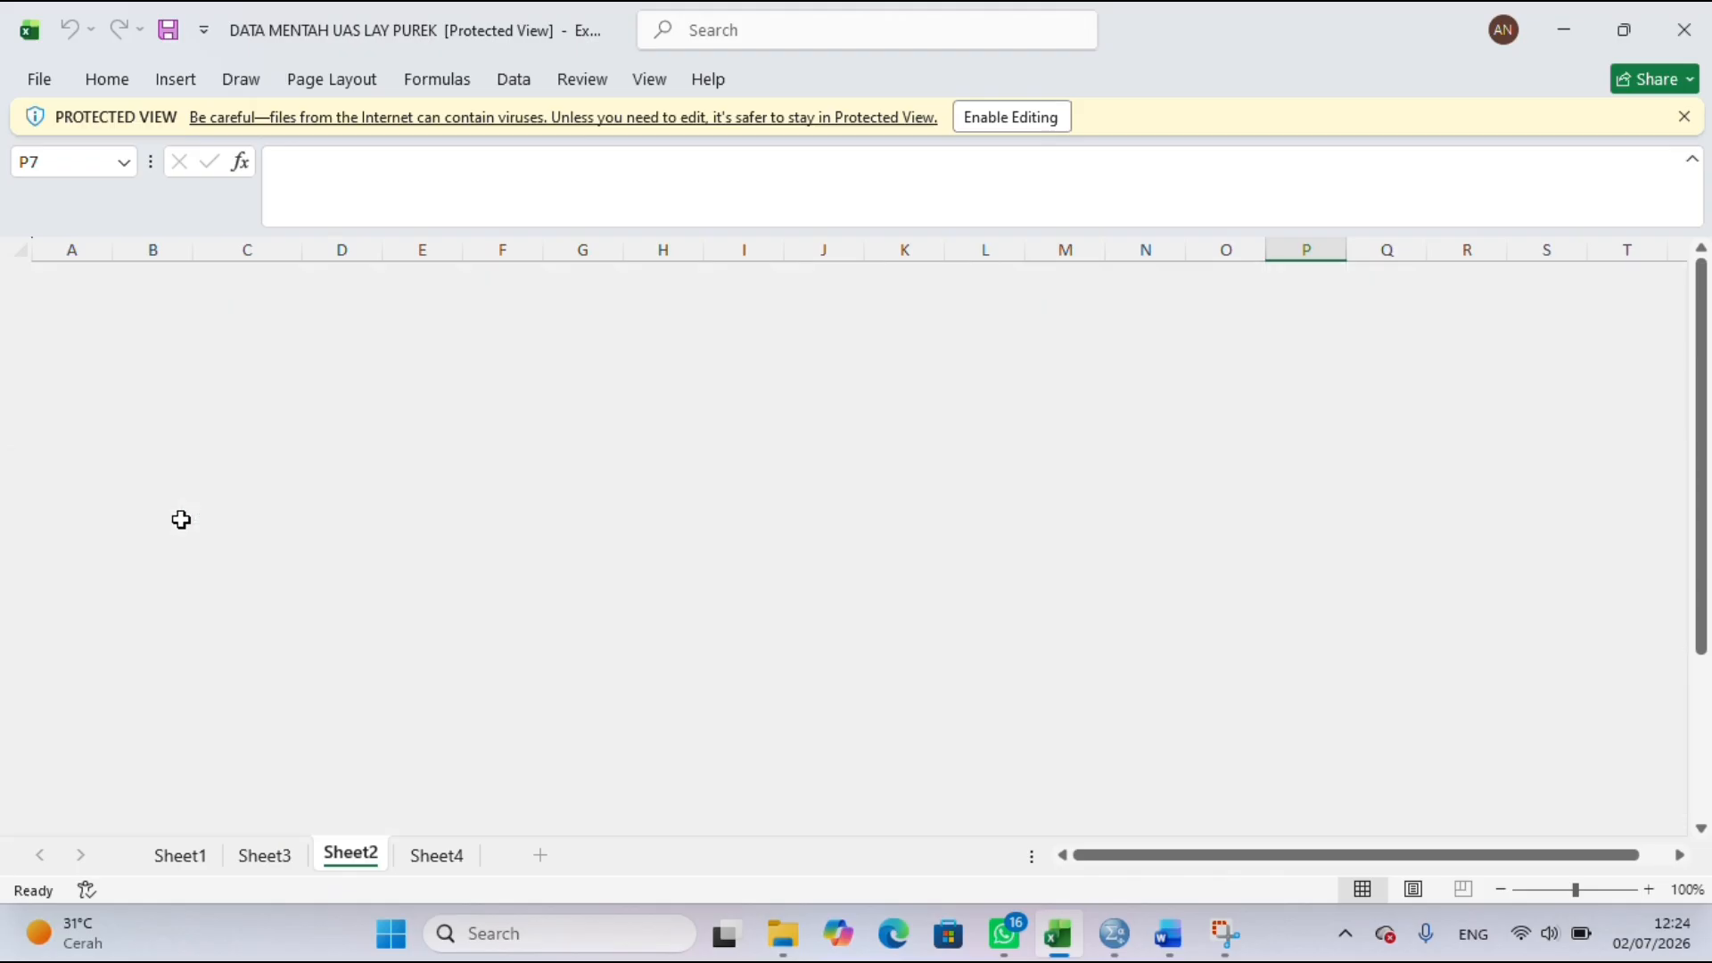
scroll(181, 520, "up", 4)
scroll(181, 520, "up", 4)
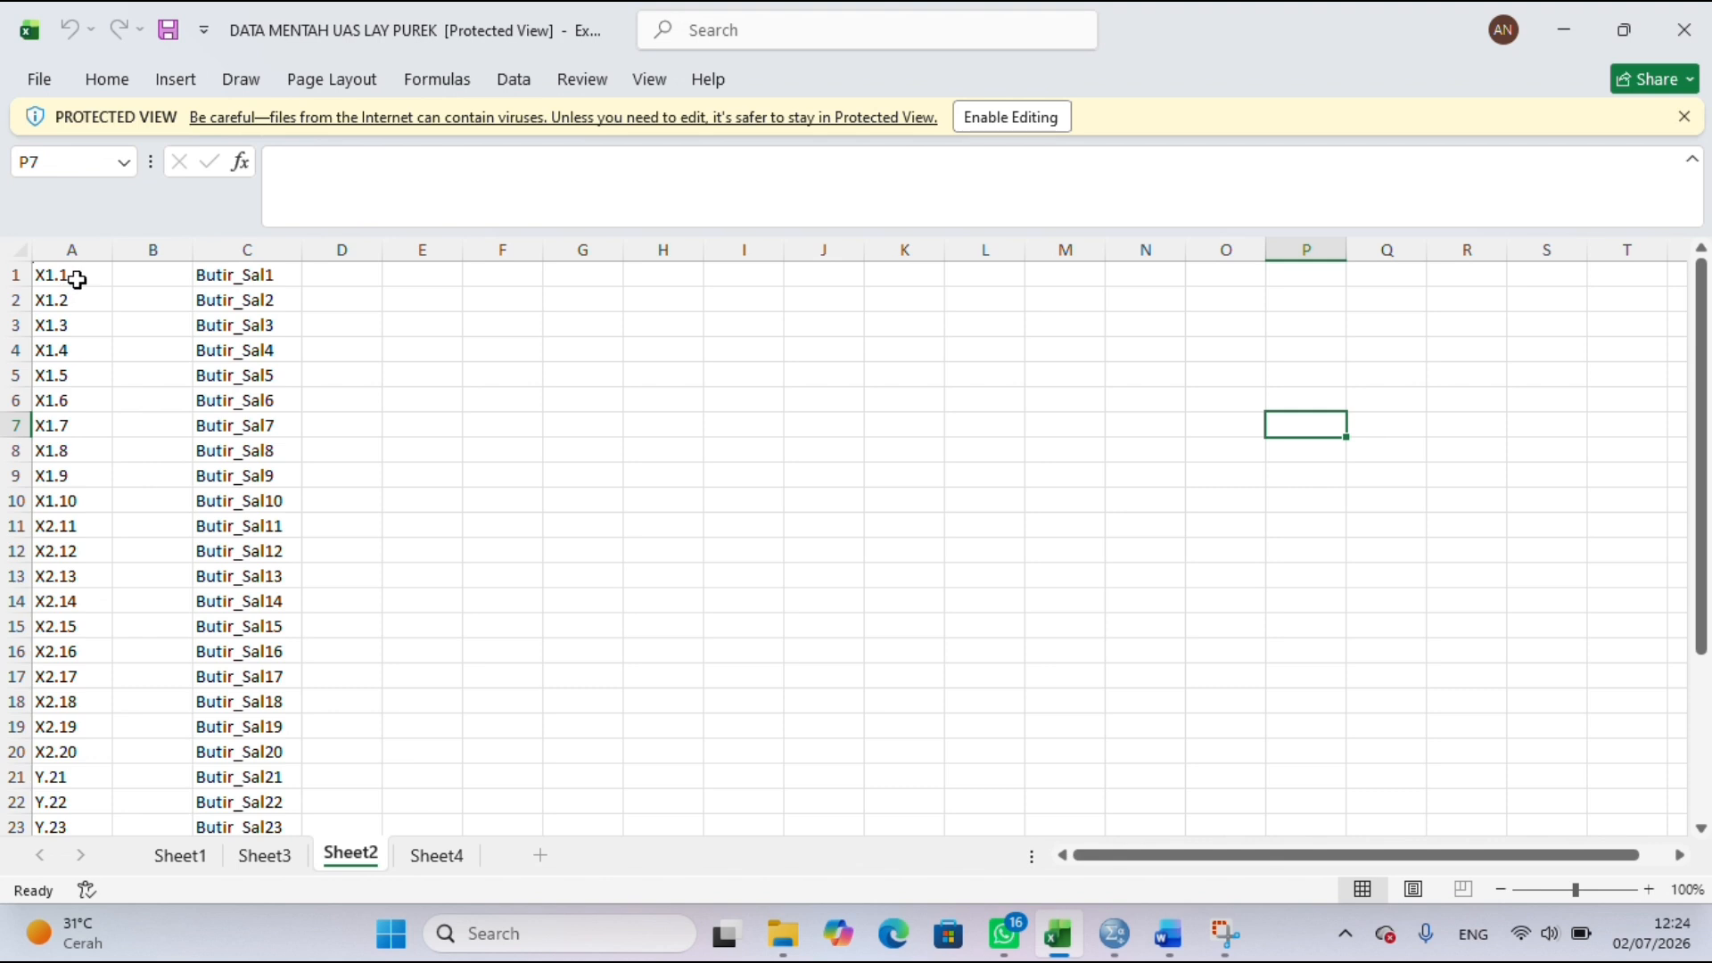
left_click(75, 274)
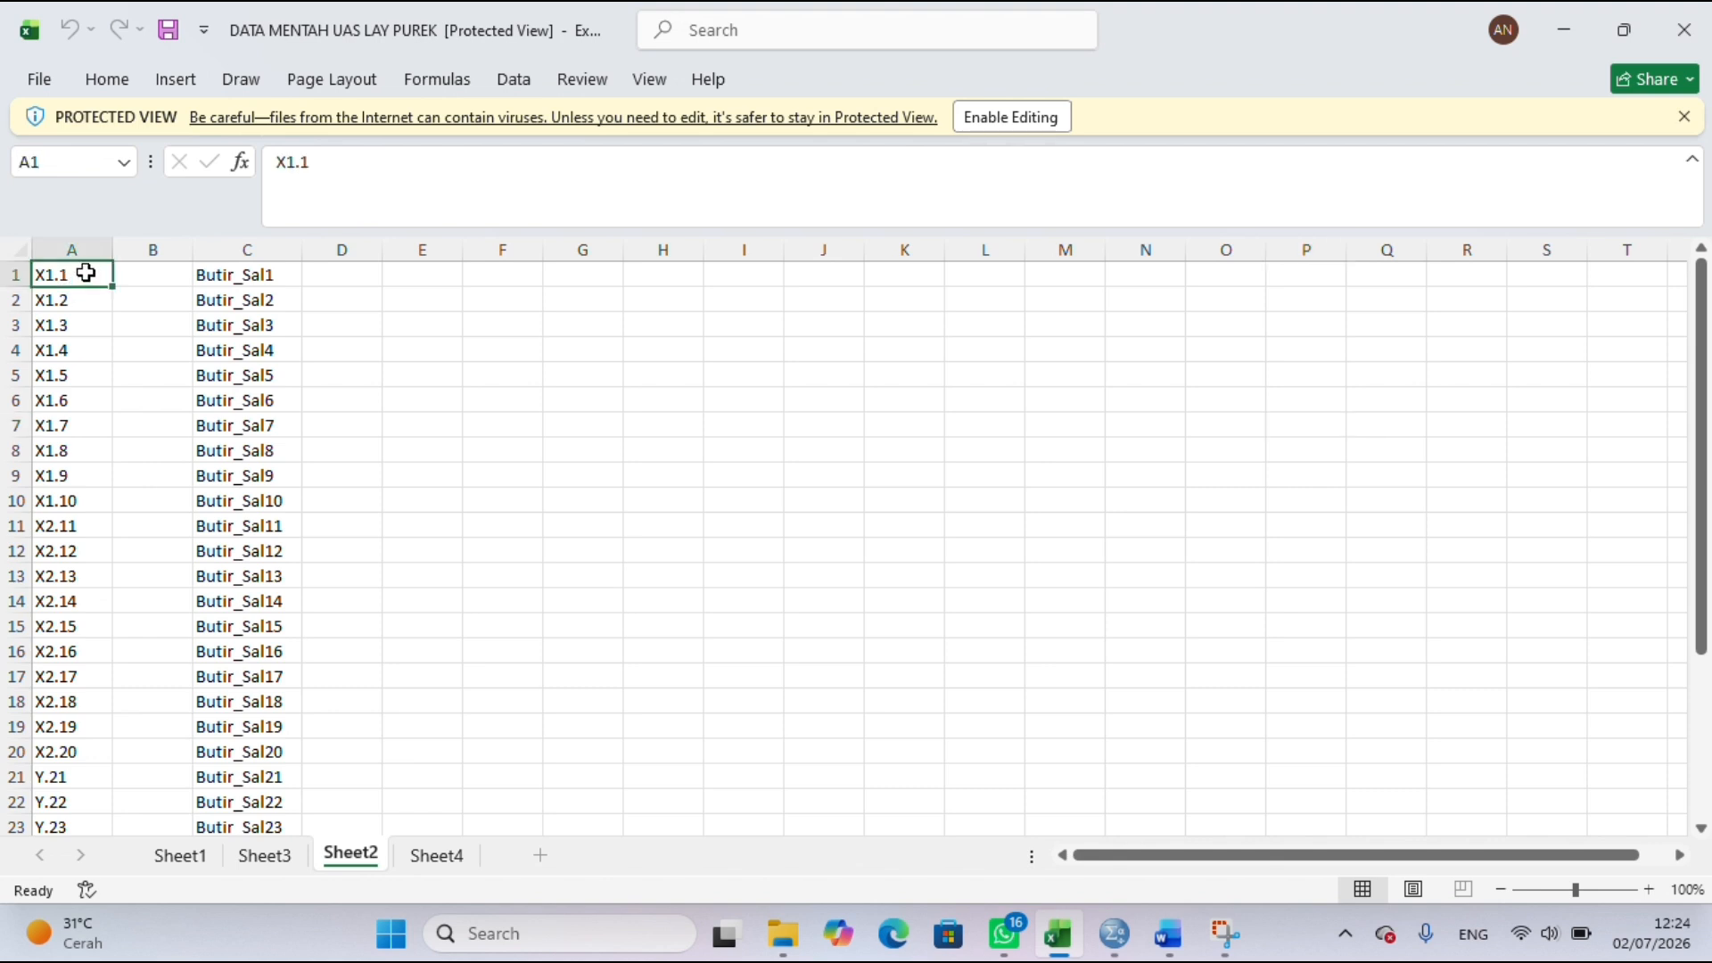
left_click_drag(86, 273, 59, 769)
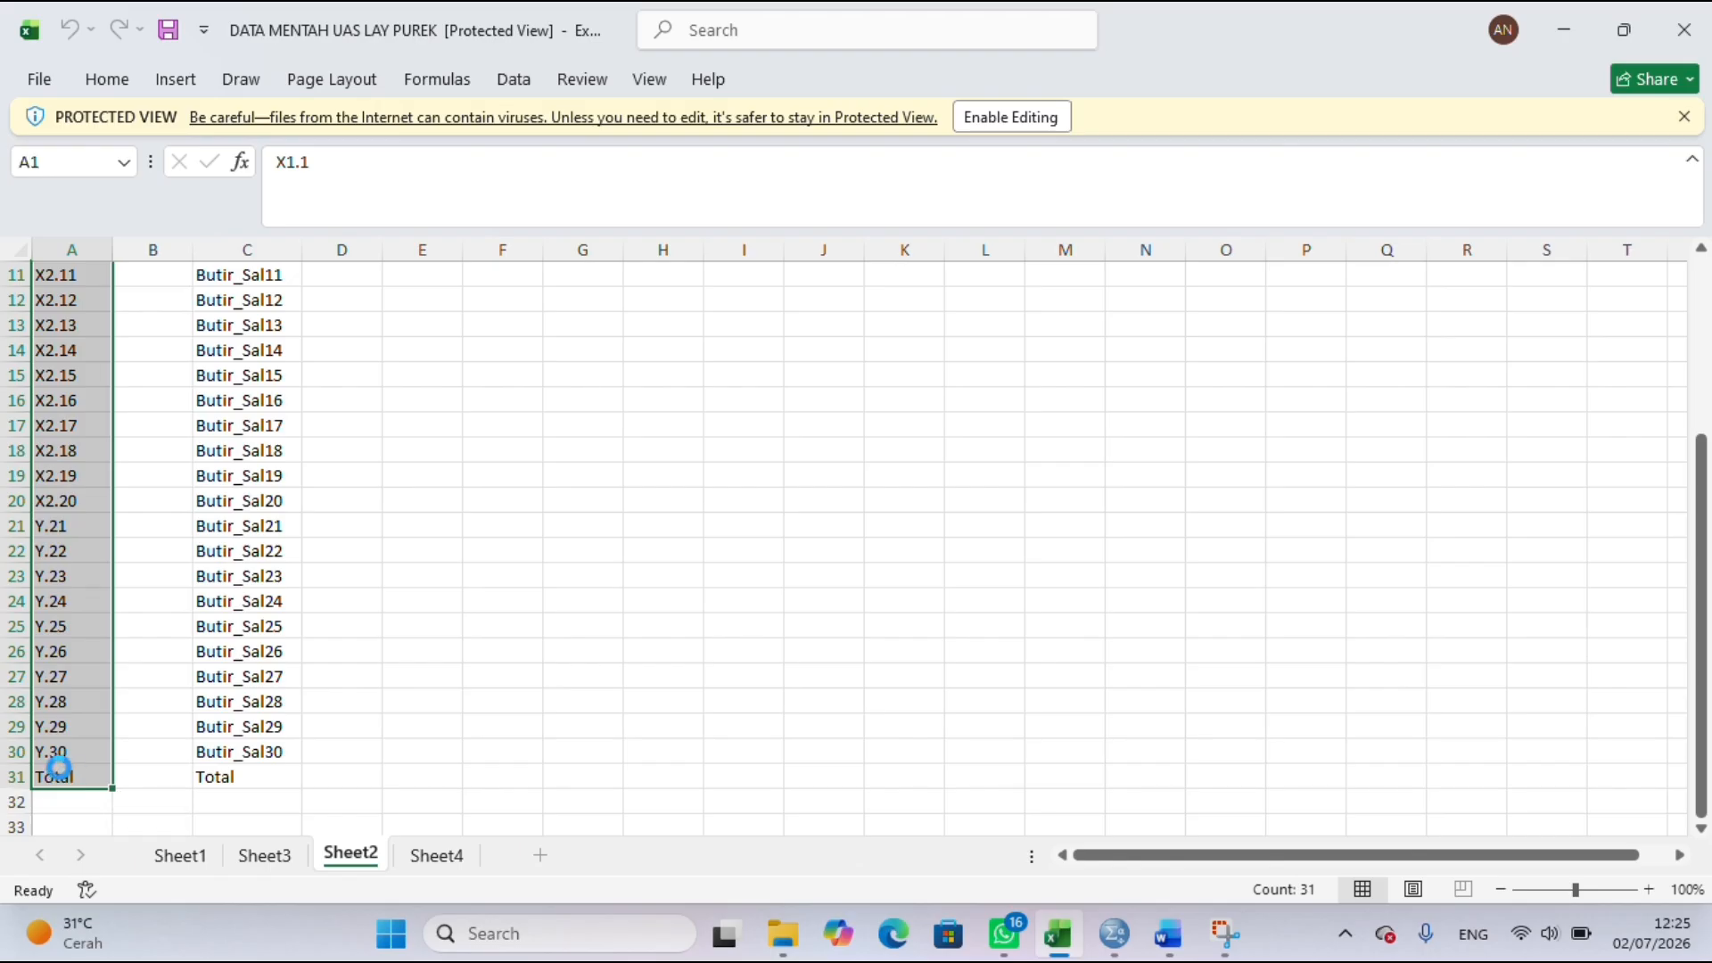
key("ctrl+c")
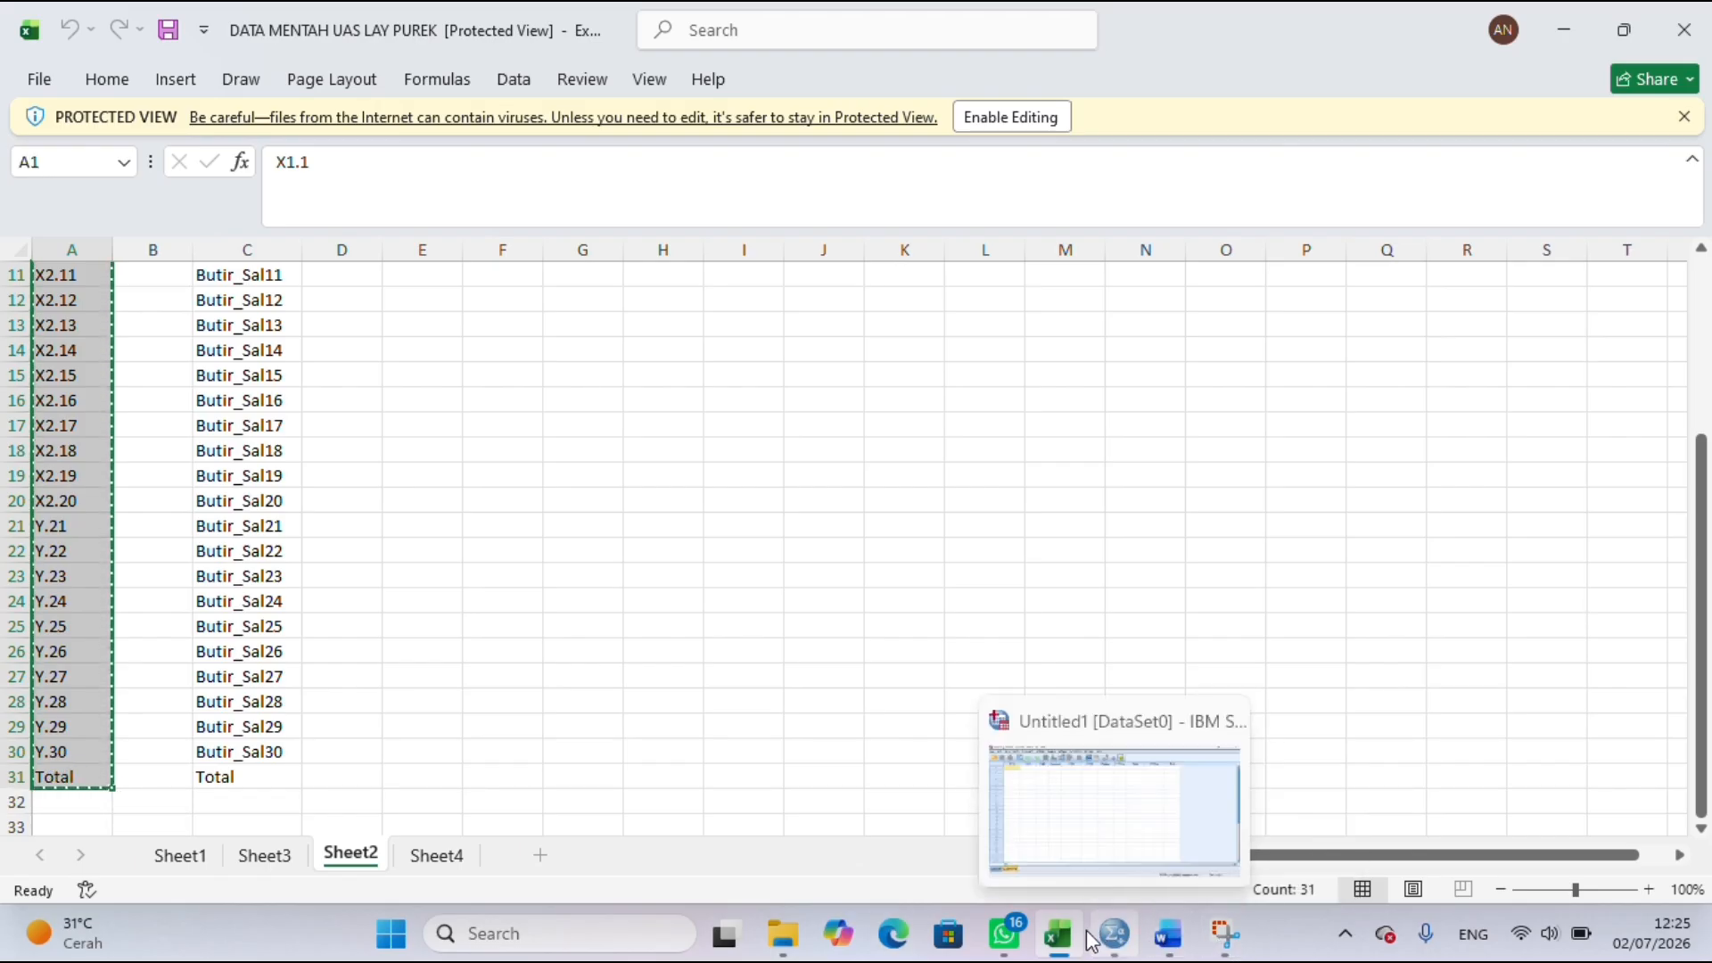
left_click(1117, 947)
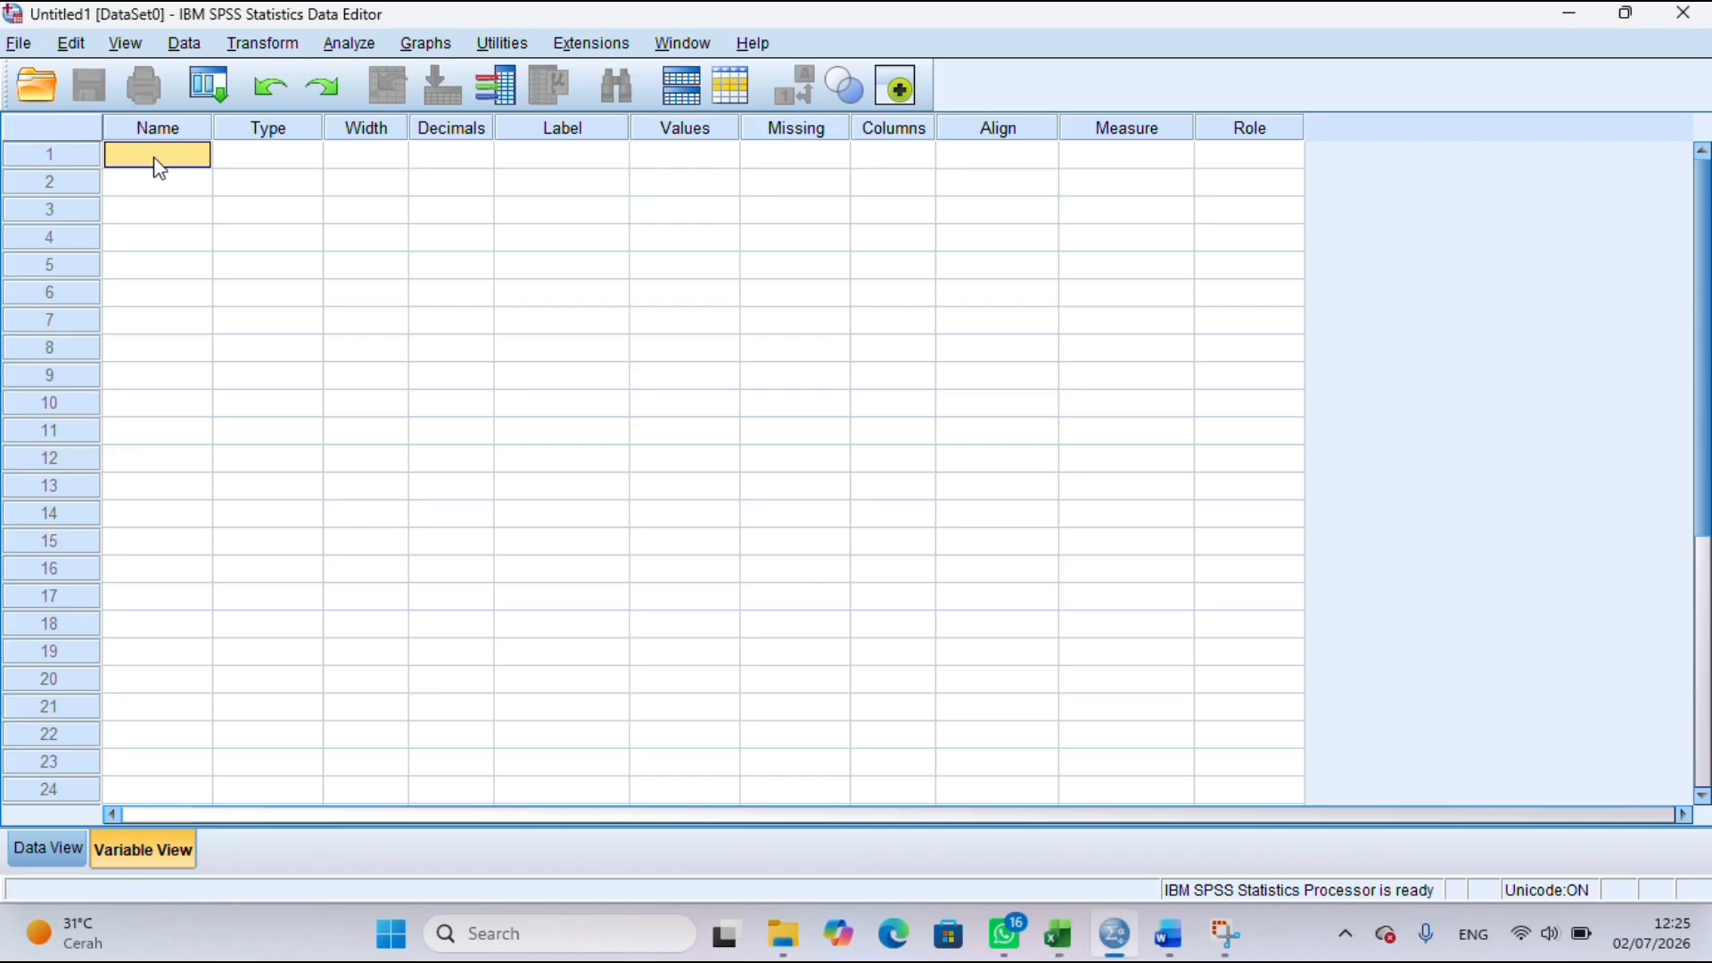
key("ctrl+v")
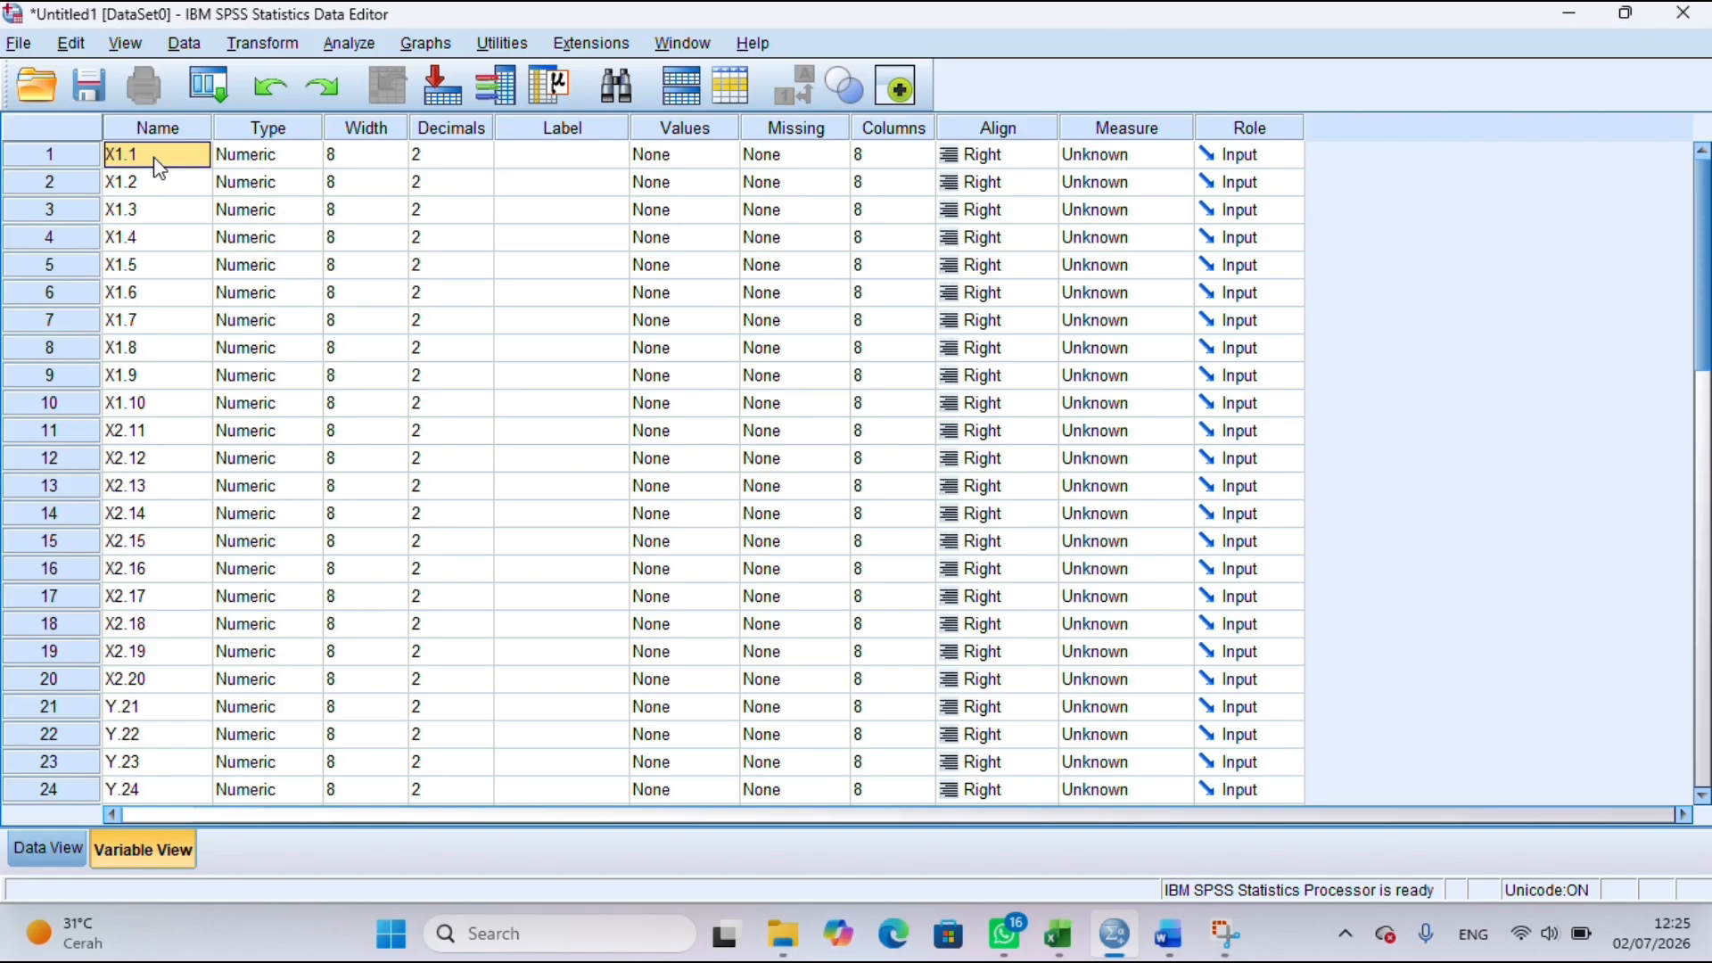
- Set the decimals of variable X1.1 to 0 and copy that value
left_click(441, 153)
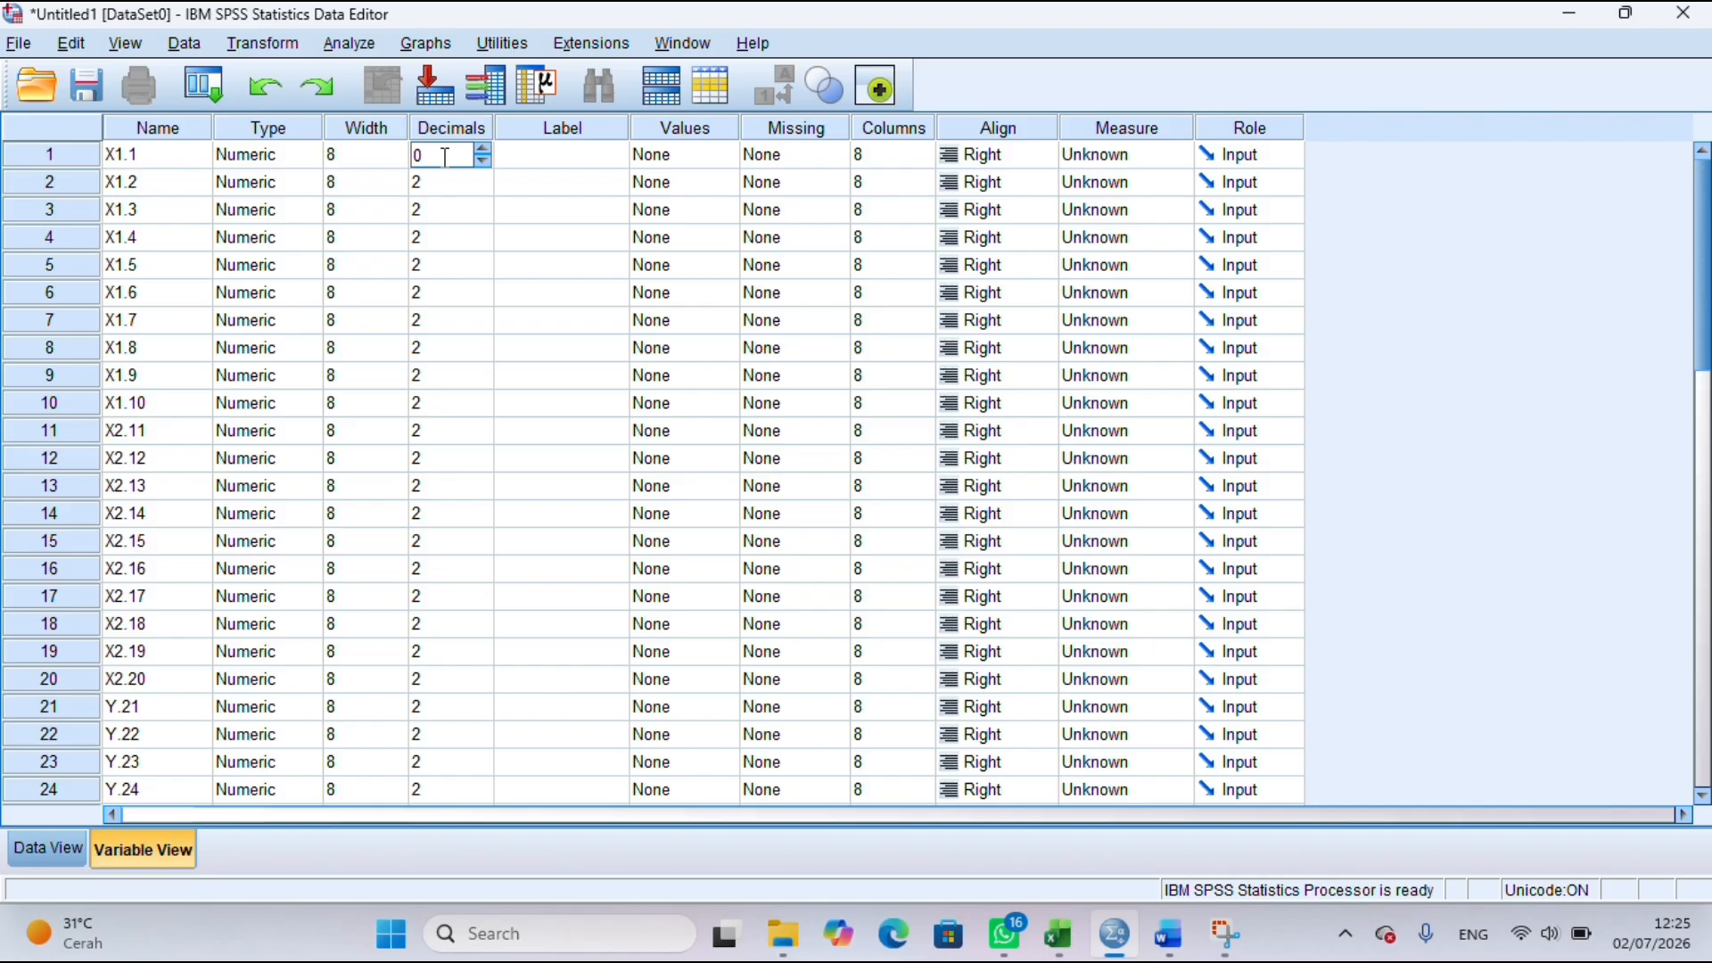
right_click(445, 157)
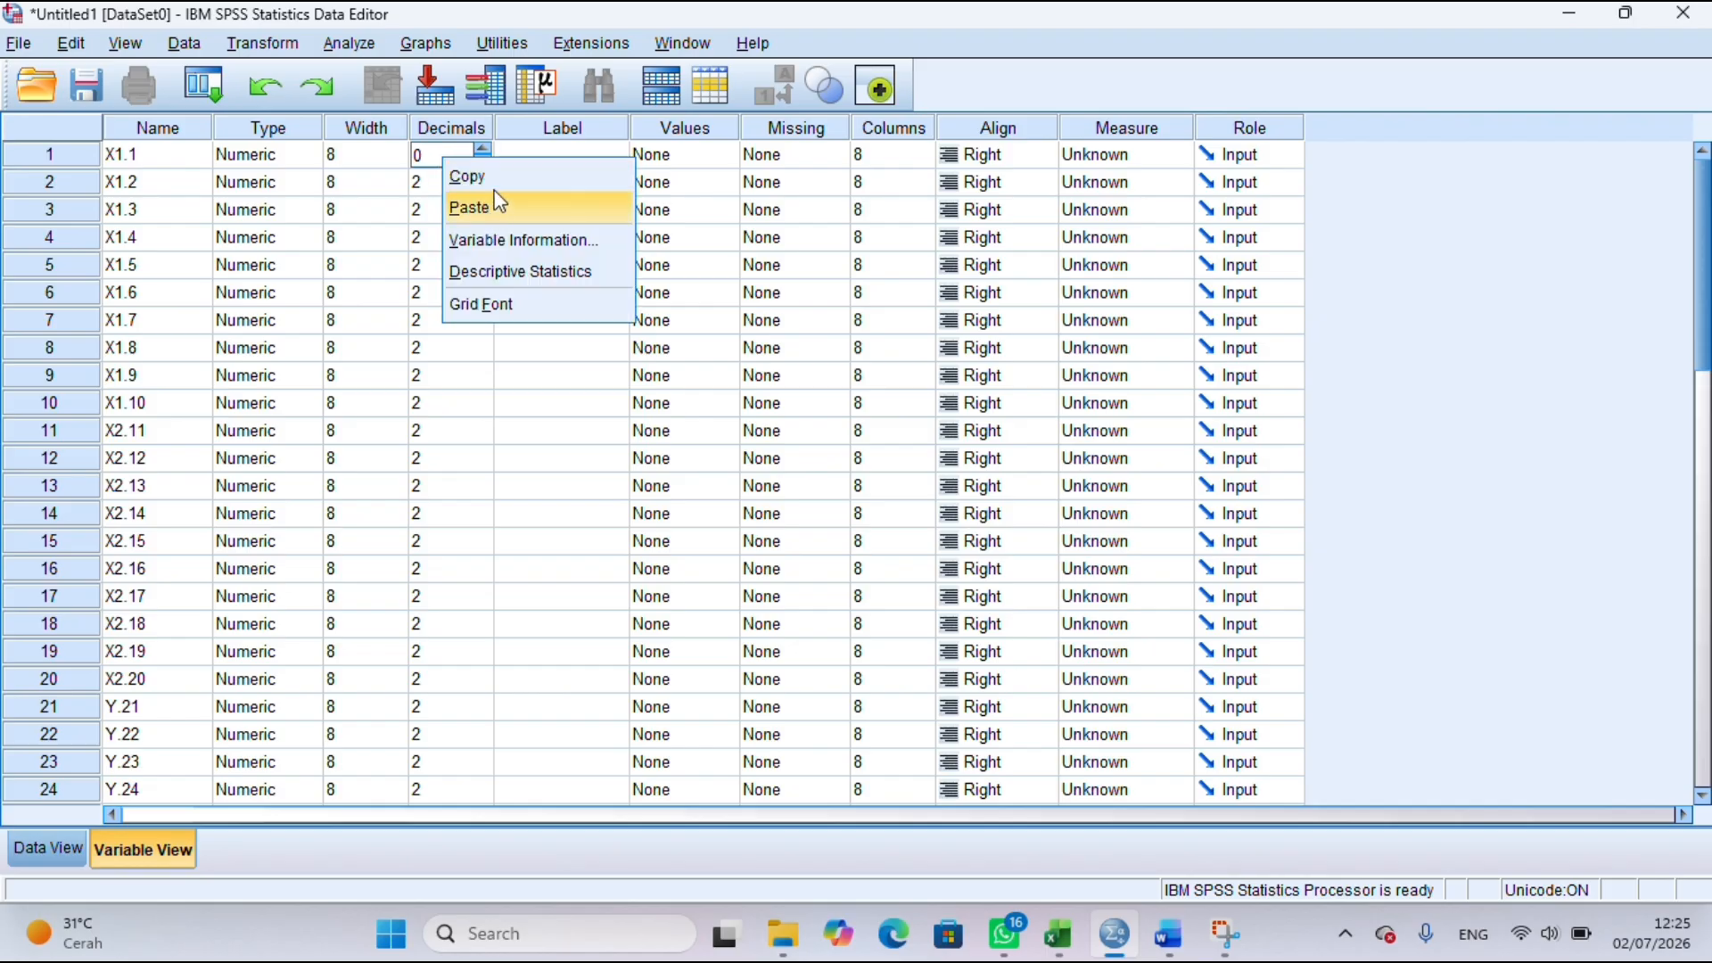
left_click(497, 178)
- Try to paste the copied decimals value onto the variables X1.2 through Total
left_click(443, 180)
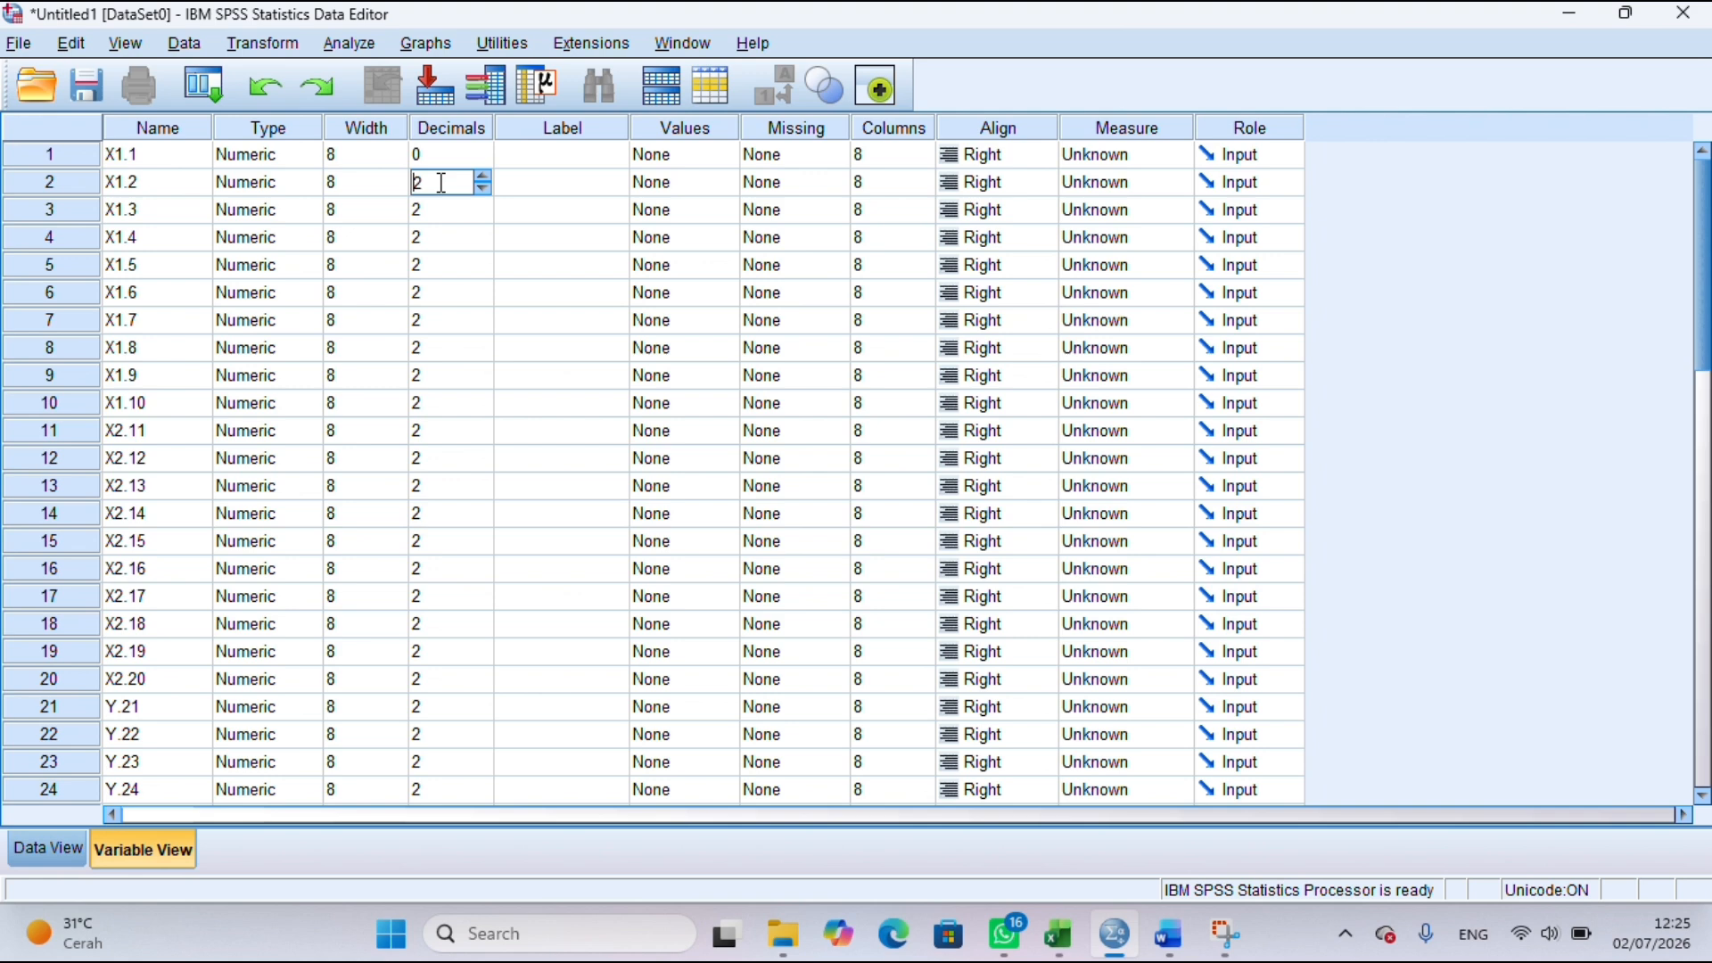
right_click(443, 183)
left_click(493, 235)
left_click_drag(463, 181, 431, 571)
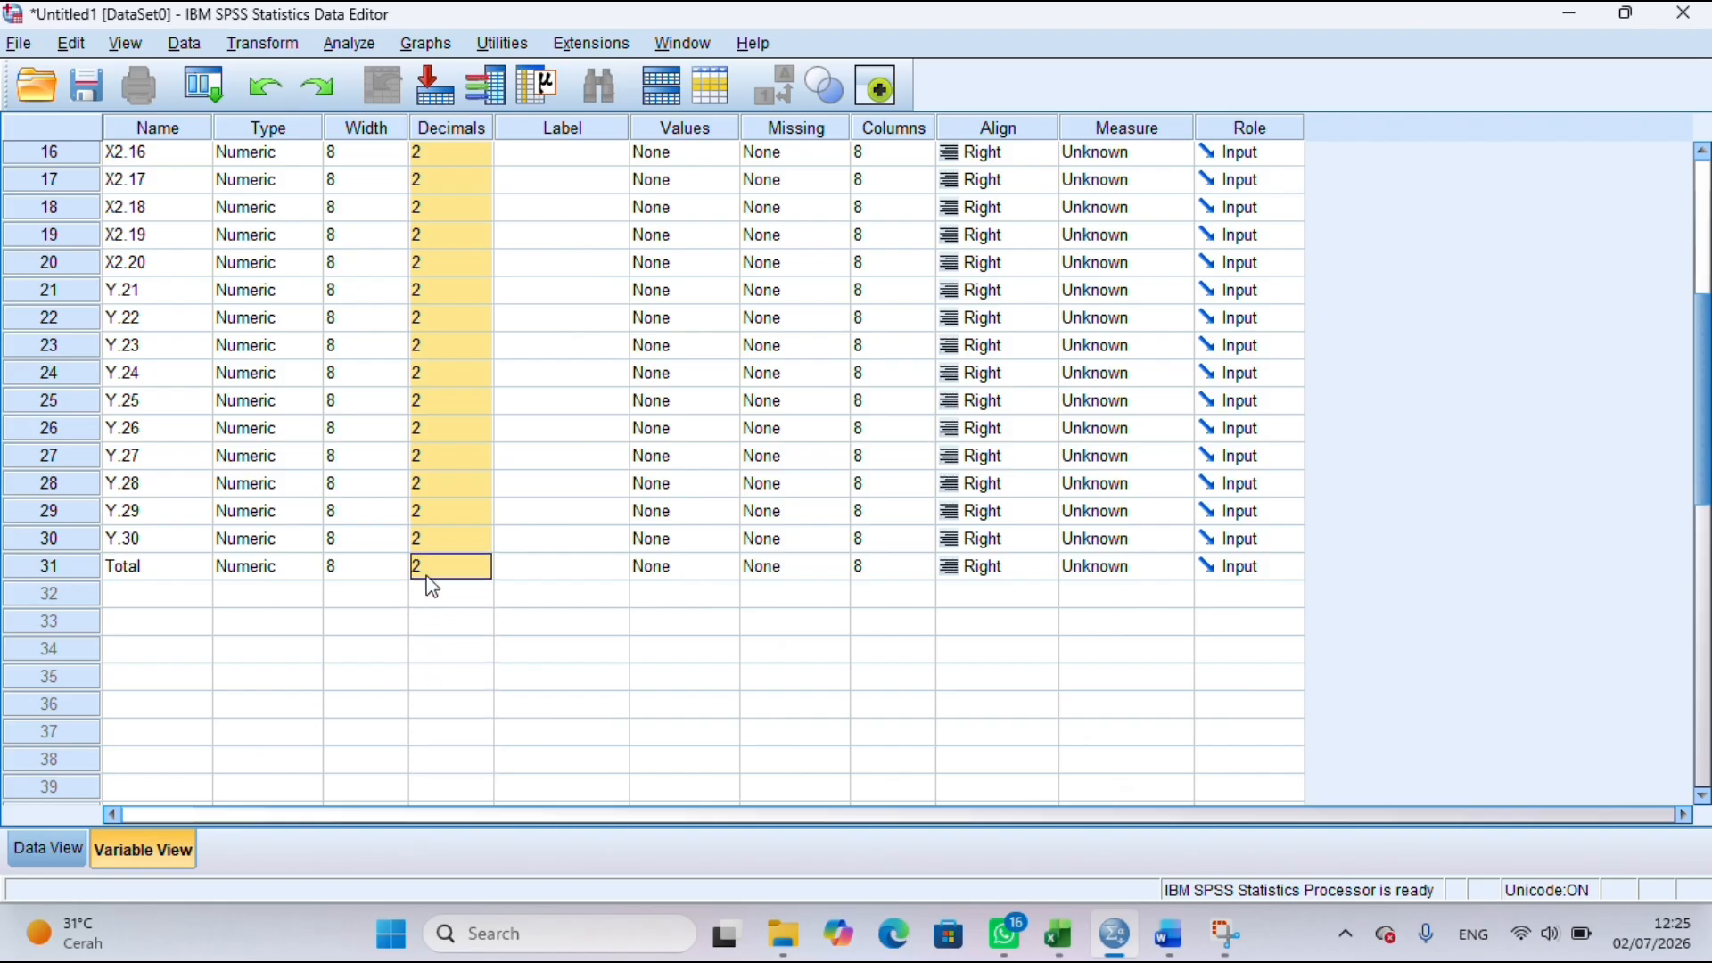
right_click(433, 410)
left_click(471, 470)
scroll(475, 479, "up", 5)
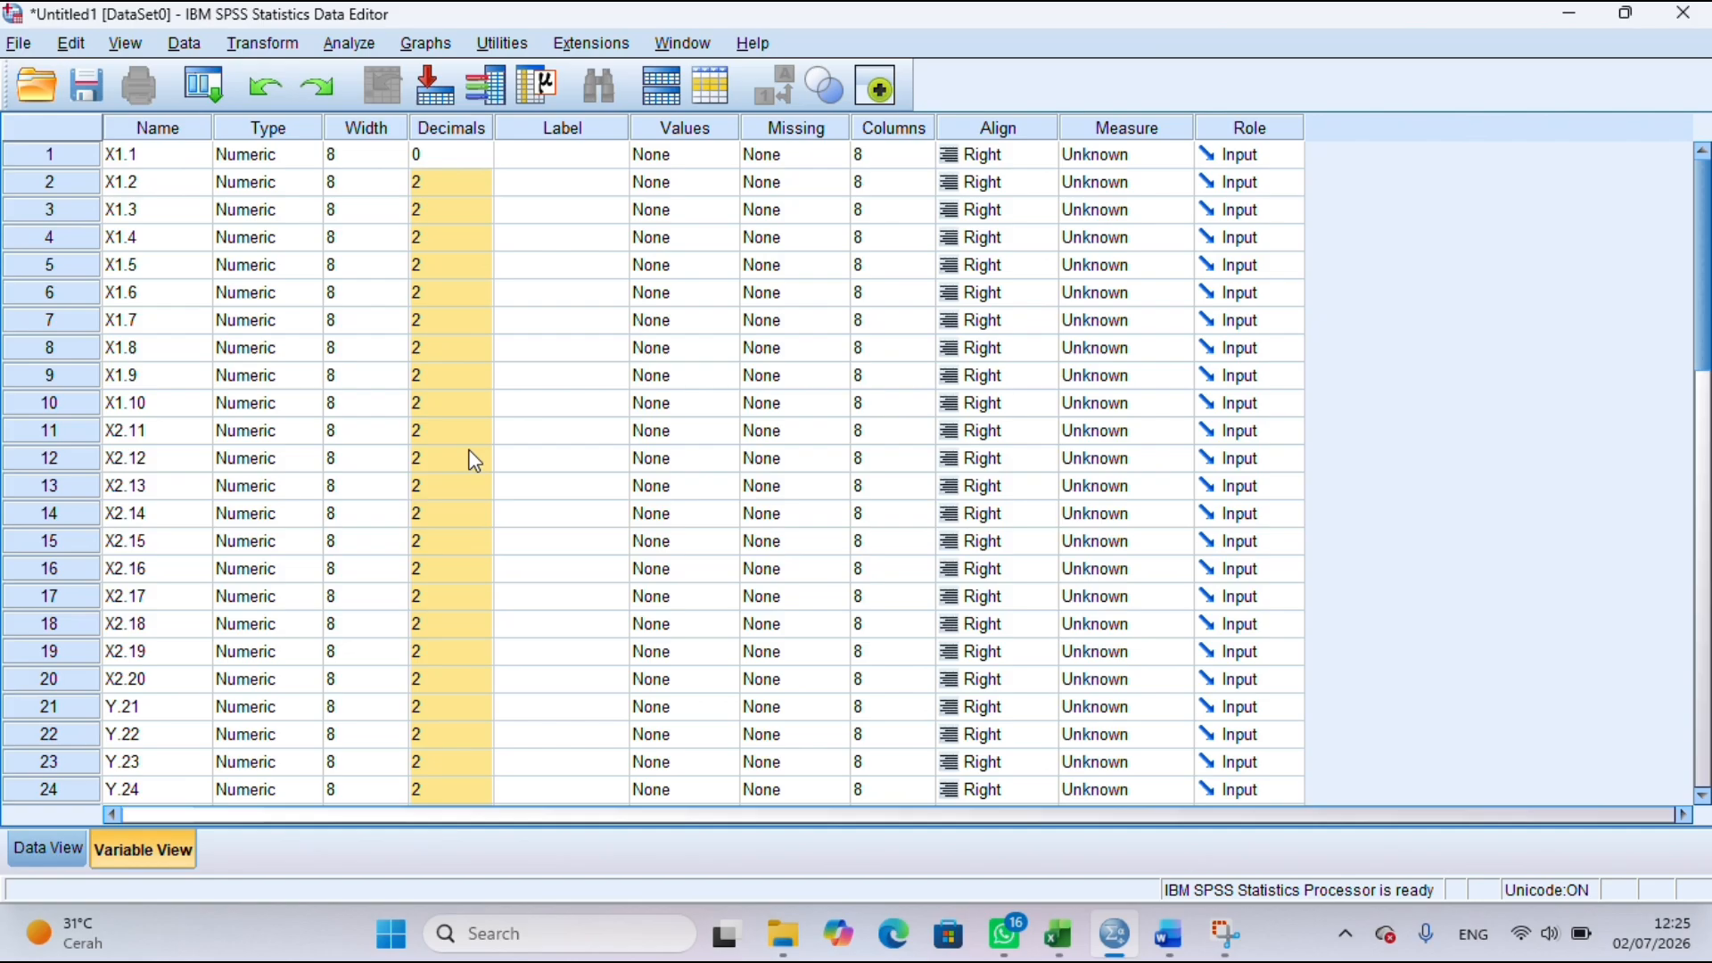
- Copy the 0 decimals setting from X1.1 and paste it onto X1.2
left_click(459, 157)
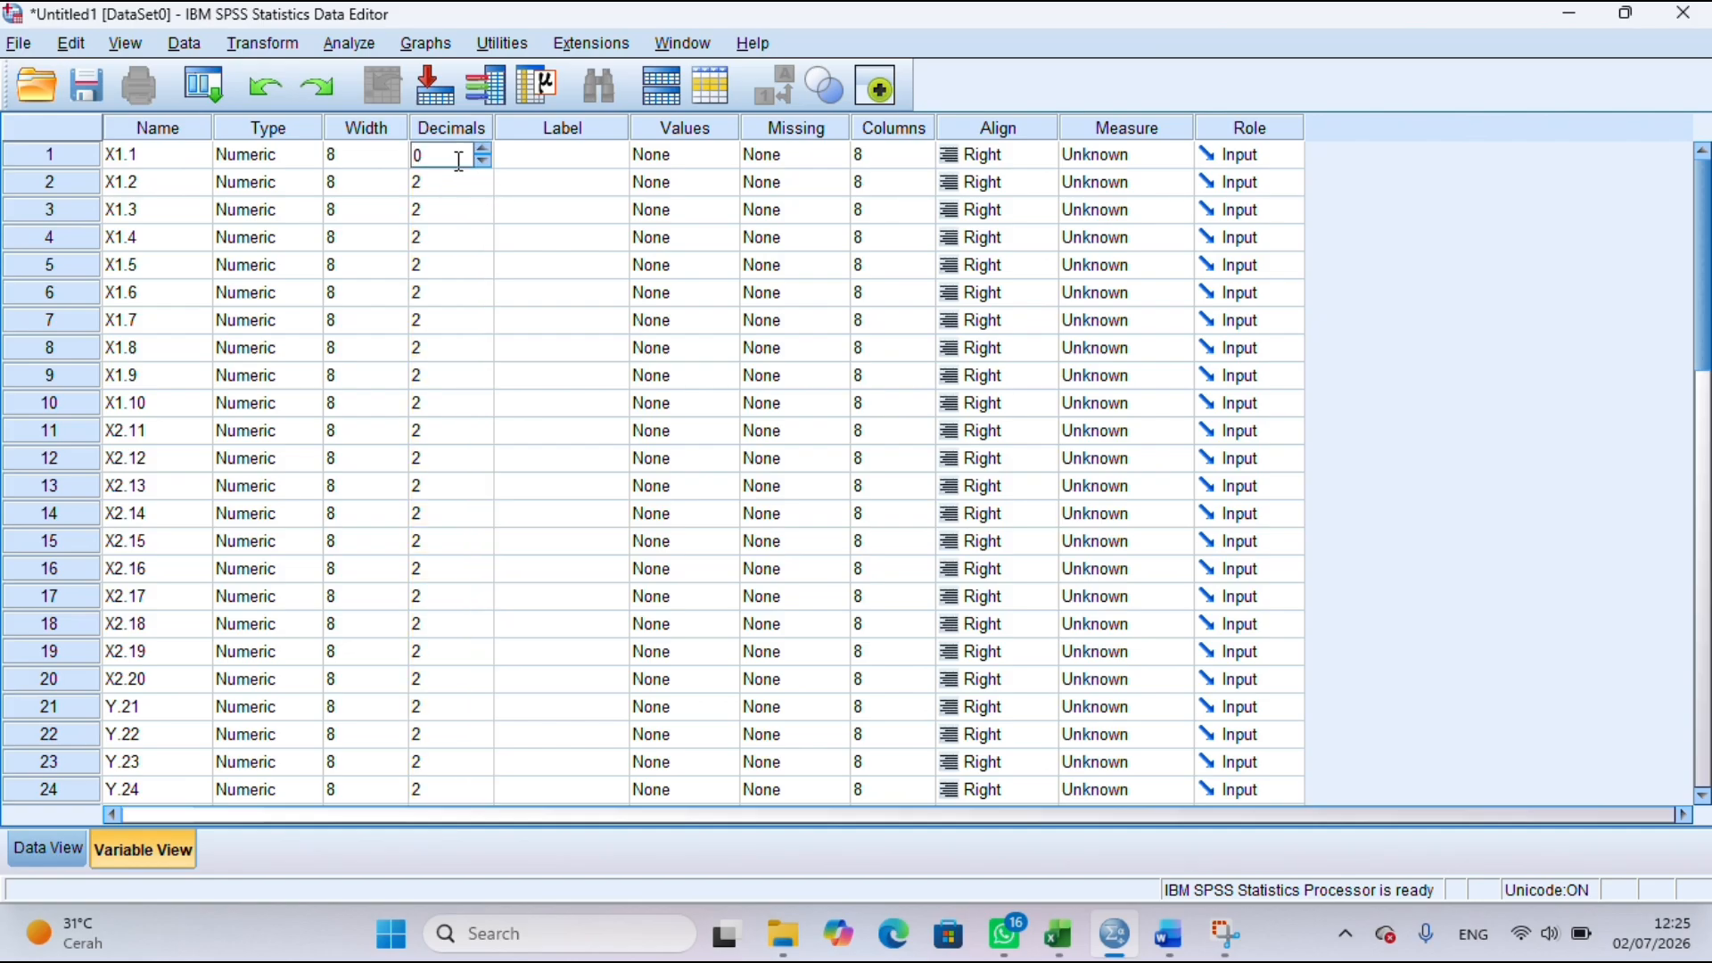
right_click(459, 162)
left_click(474, 191)
left_click(464, 184)
right_click(464, 185)
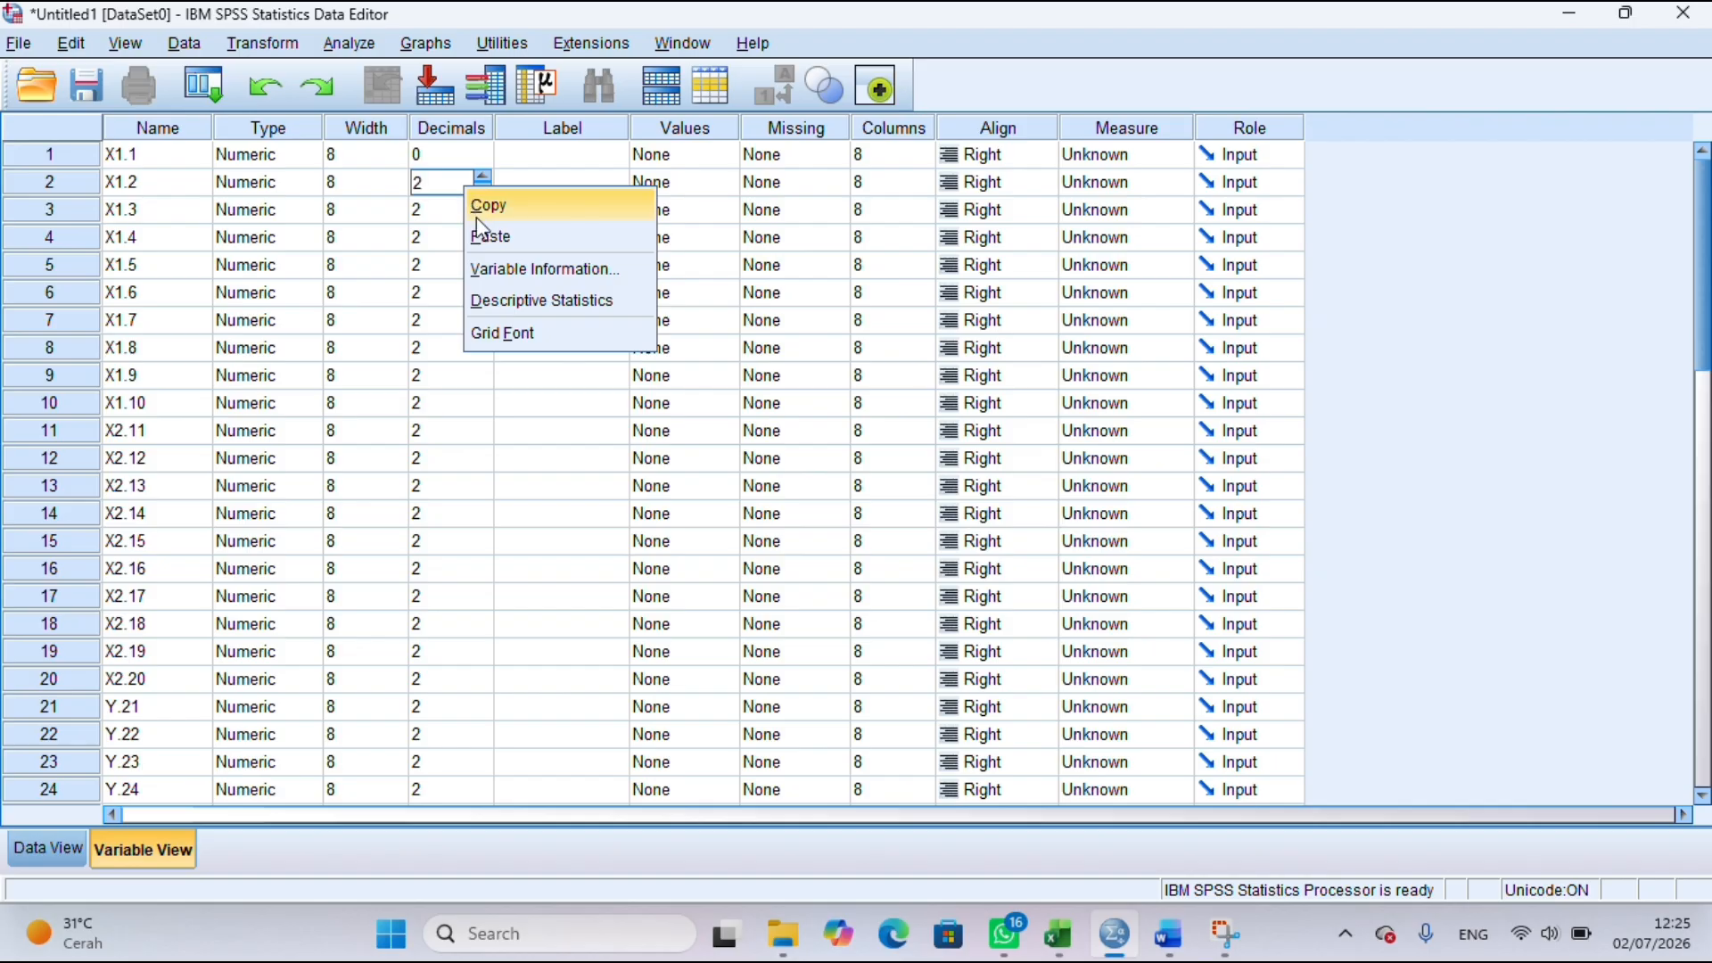
left_click(486, 237)
- Paste the 0 decimals setting onto all remaining variables down to Total
left_click(470, 181)
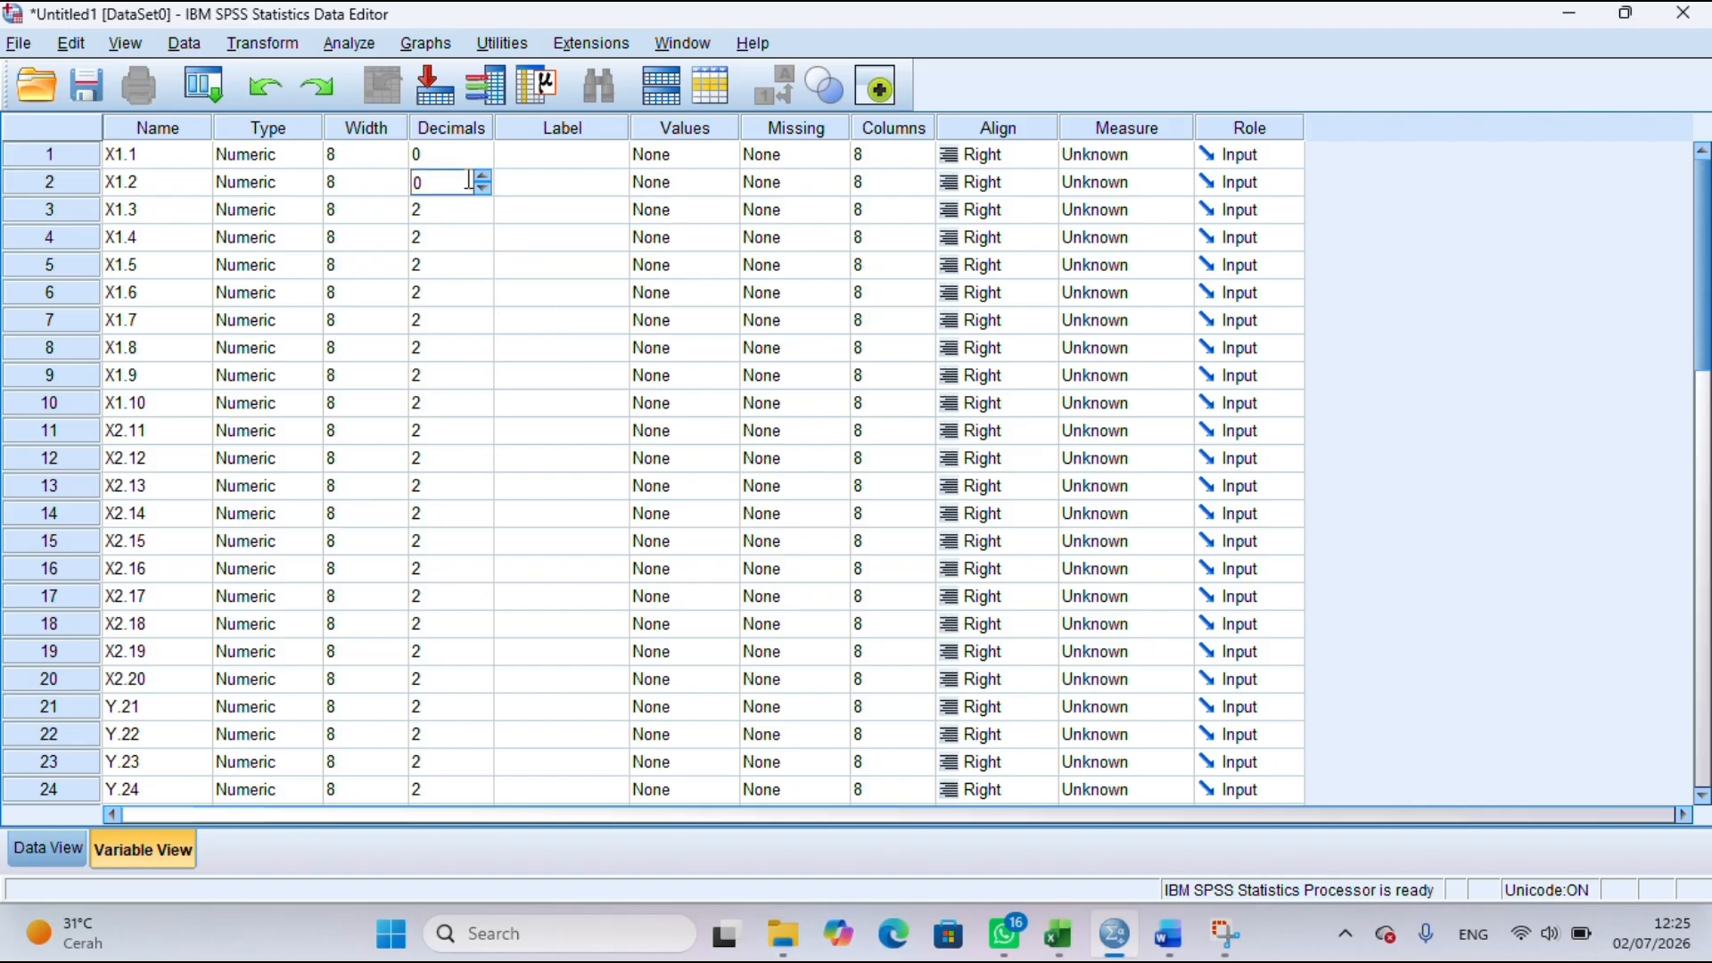
left_click_drag(470, 181, 476, 417)
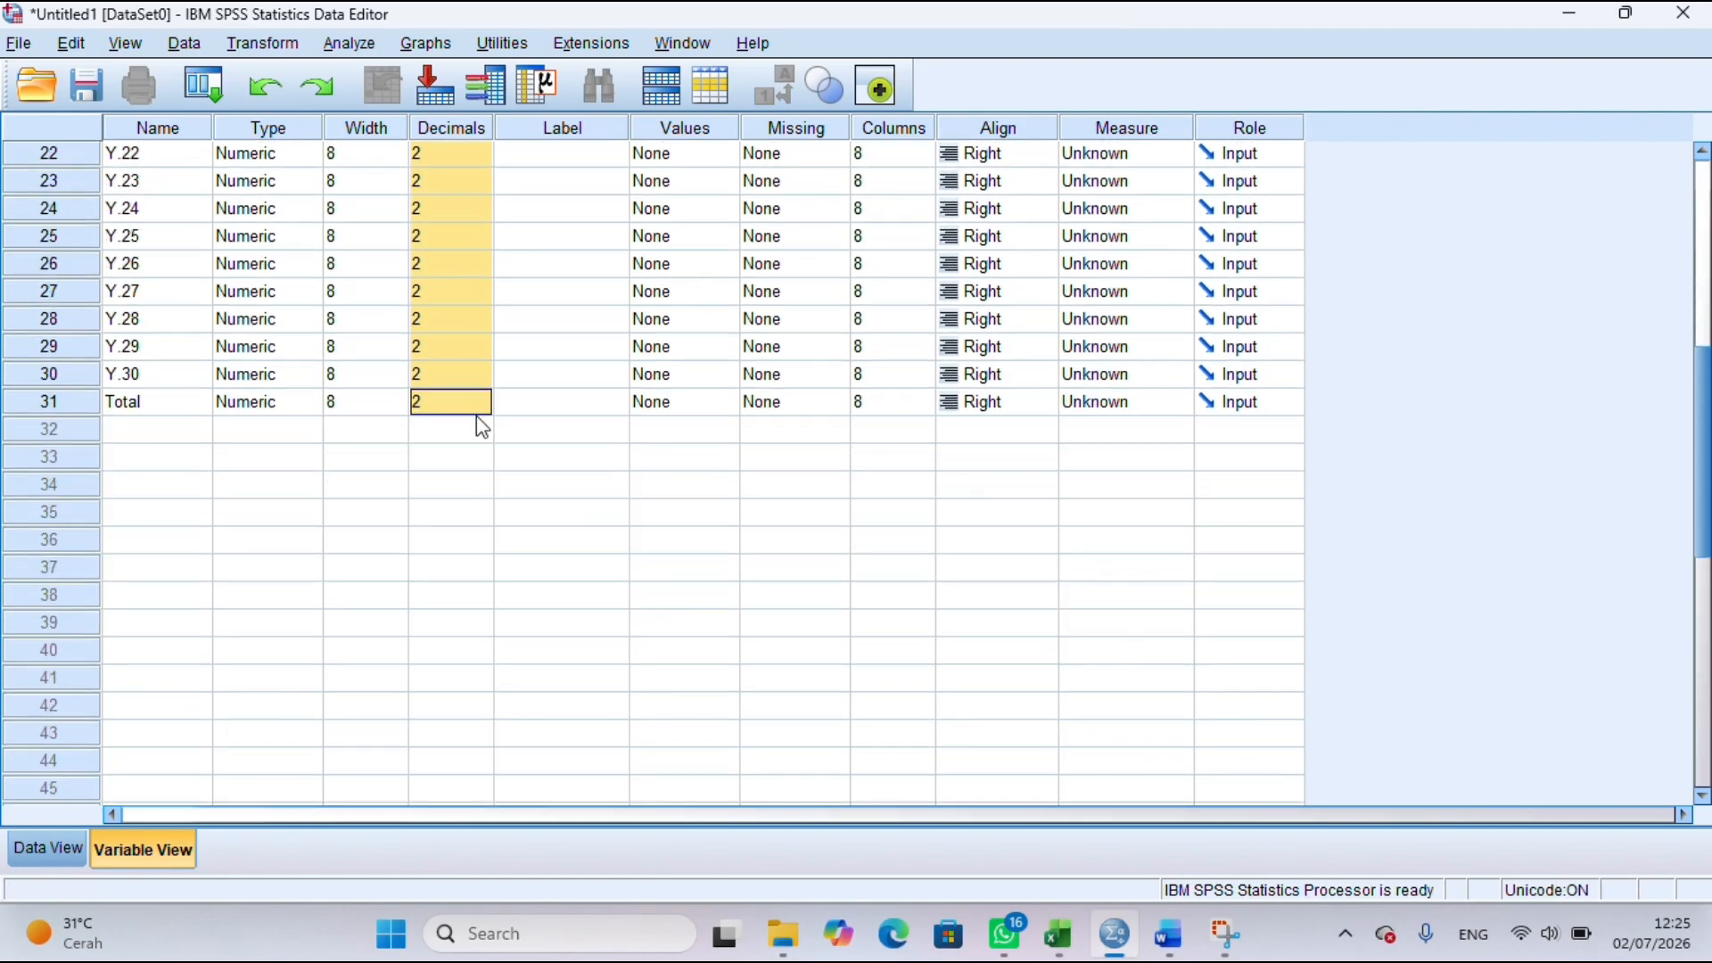
right_click(457, 246)
left_click(501, 303)
left_click(518, 515)
scroll(519, 526, "up", 7)
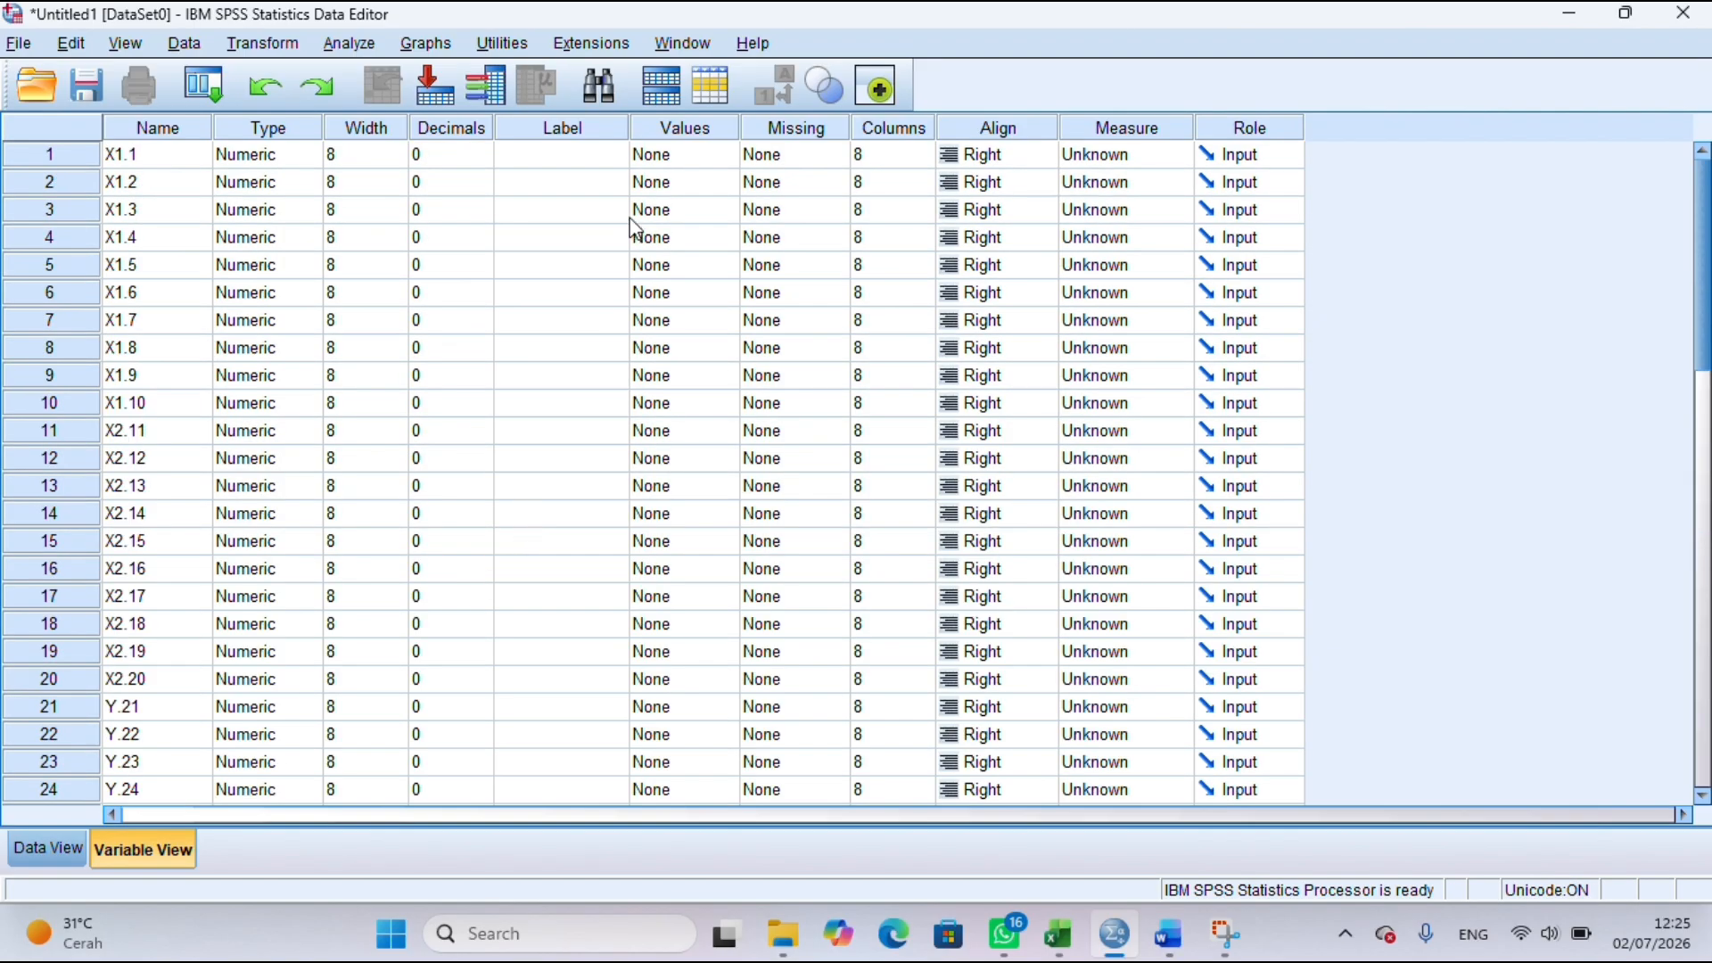
- Copy the labels Butir_Sal1 through Butir_Sal30 and Total from column C of Sheet2 in Excel into the SPSS Label column
left_click(552, 158)
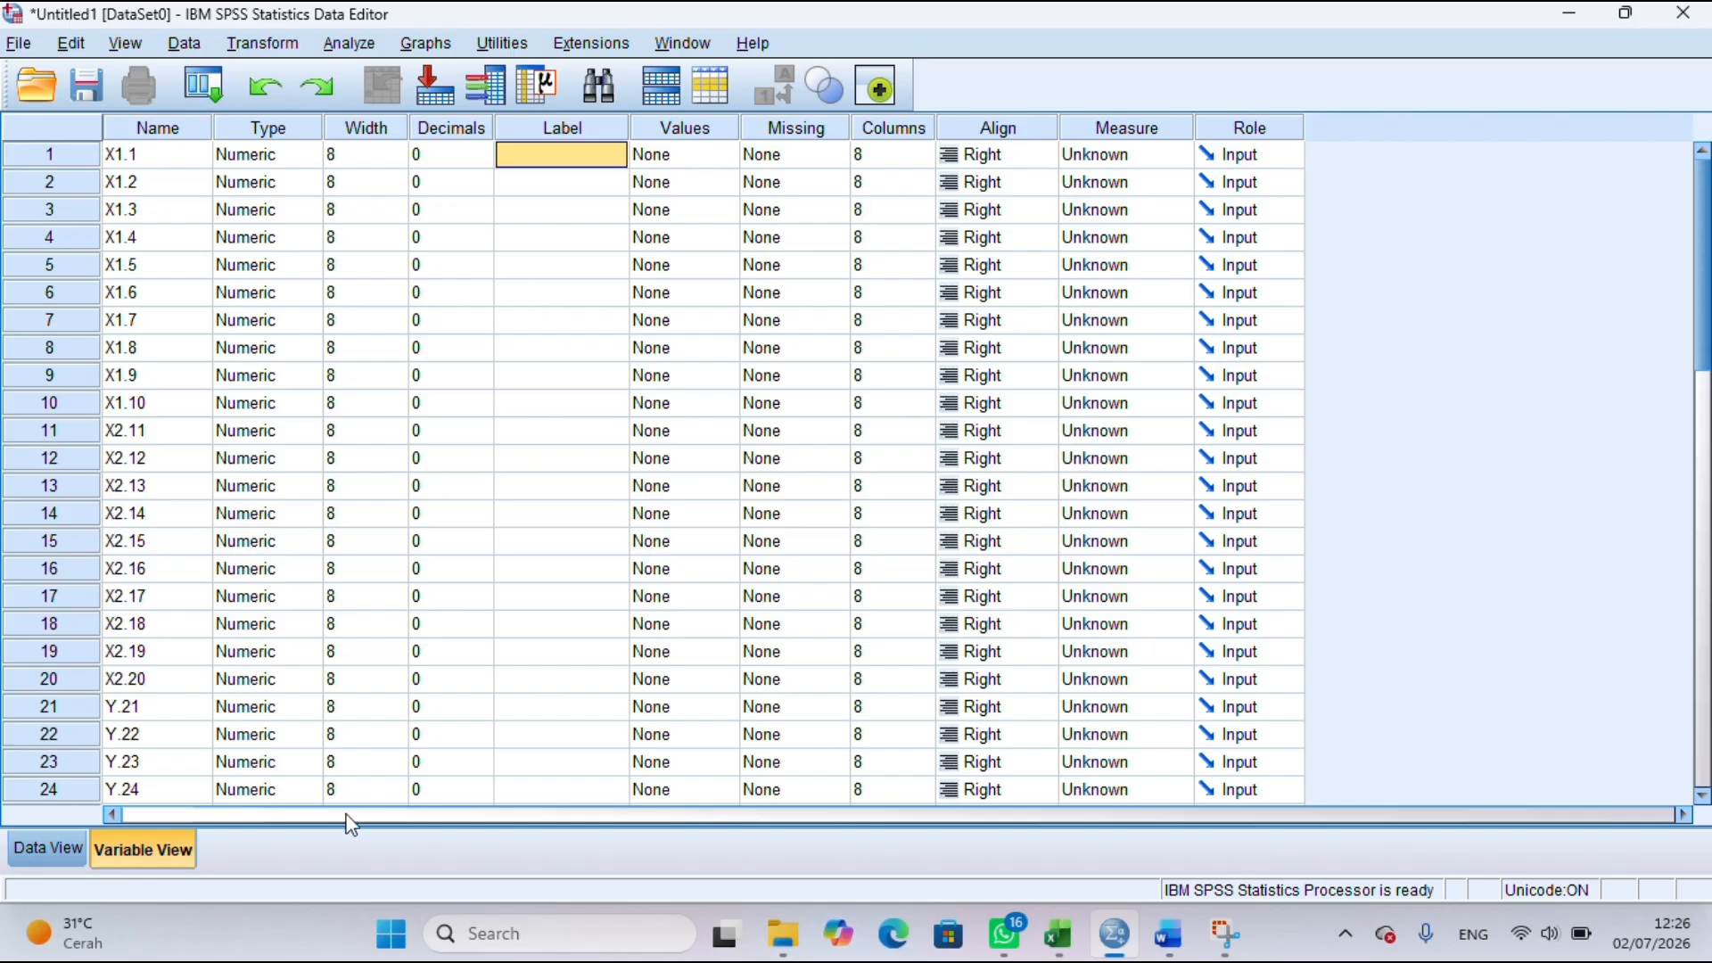
left_click(1067, 952)
scroll(342, 376, "up", 3)
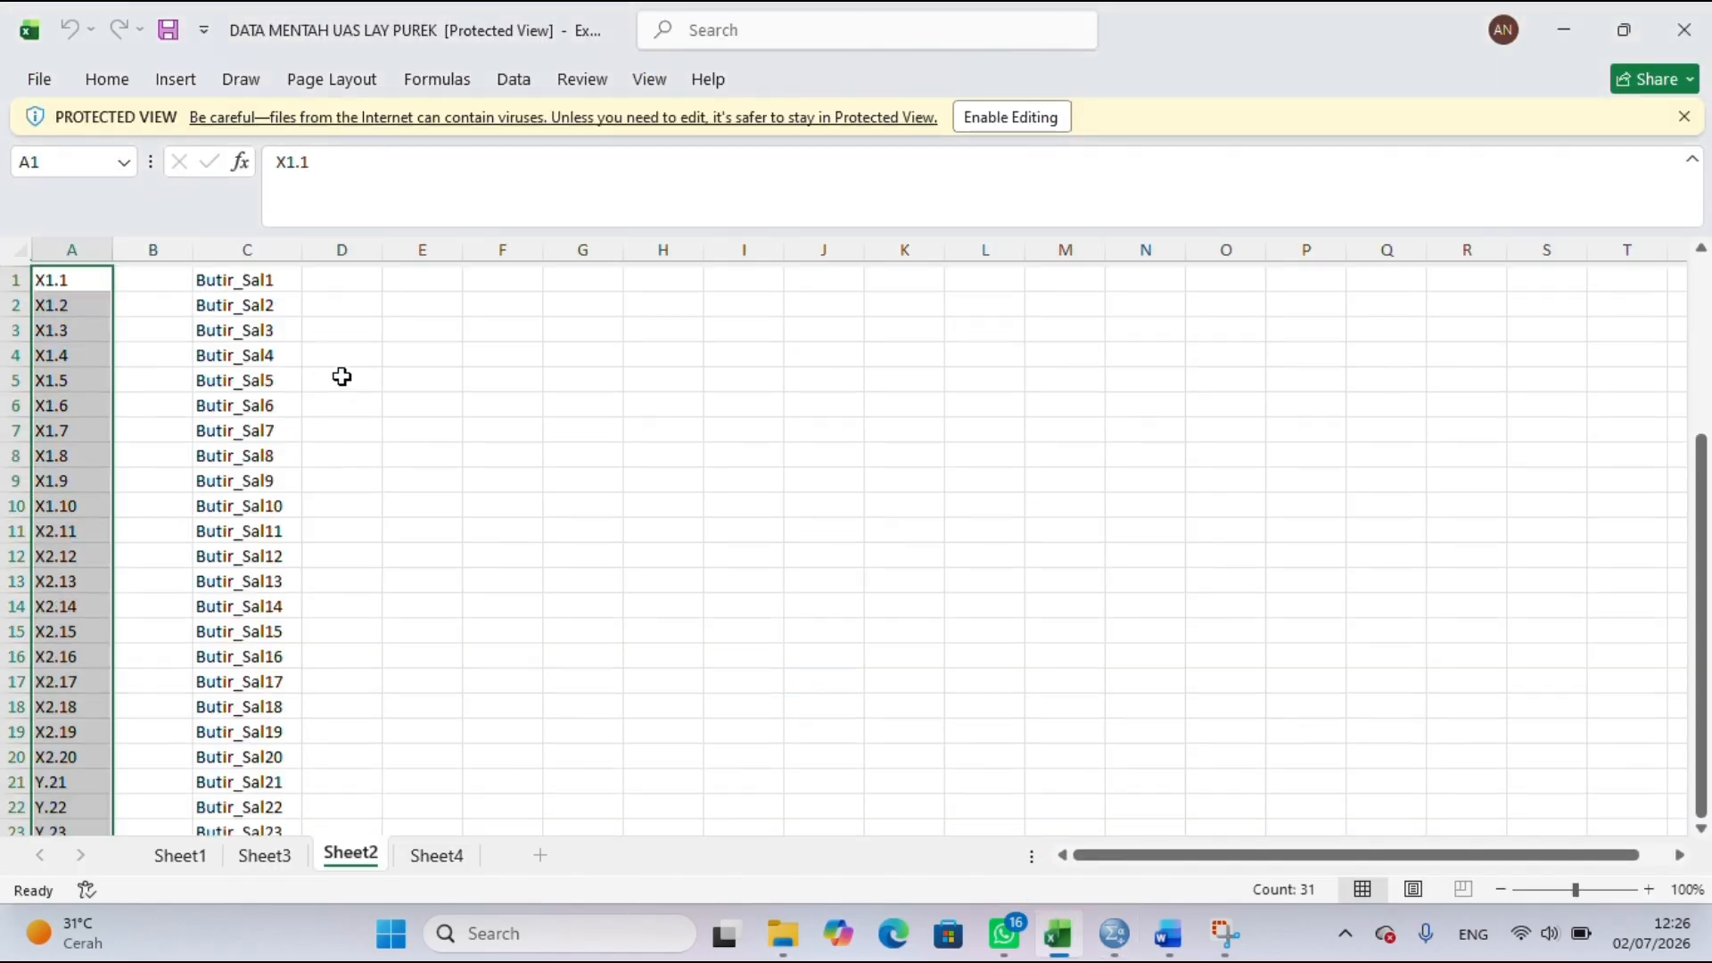
scroll(342, 377, "down", 1)
scroll(336, 428, "up", 1)
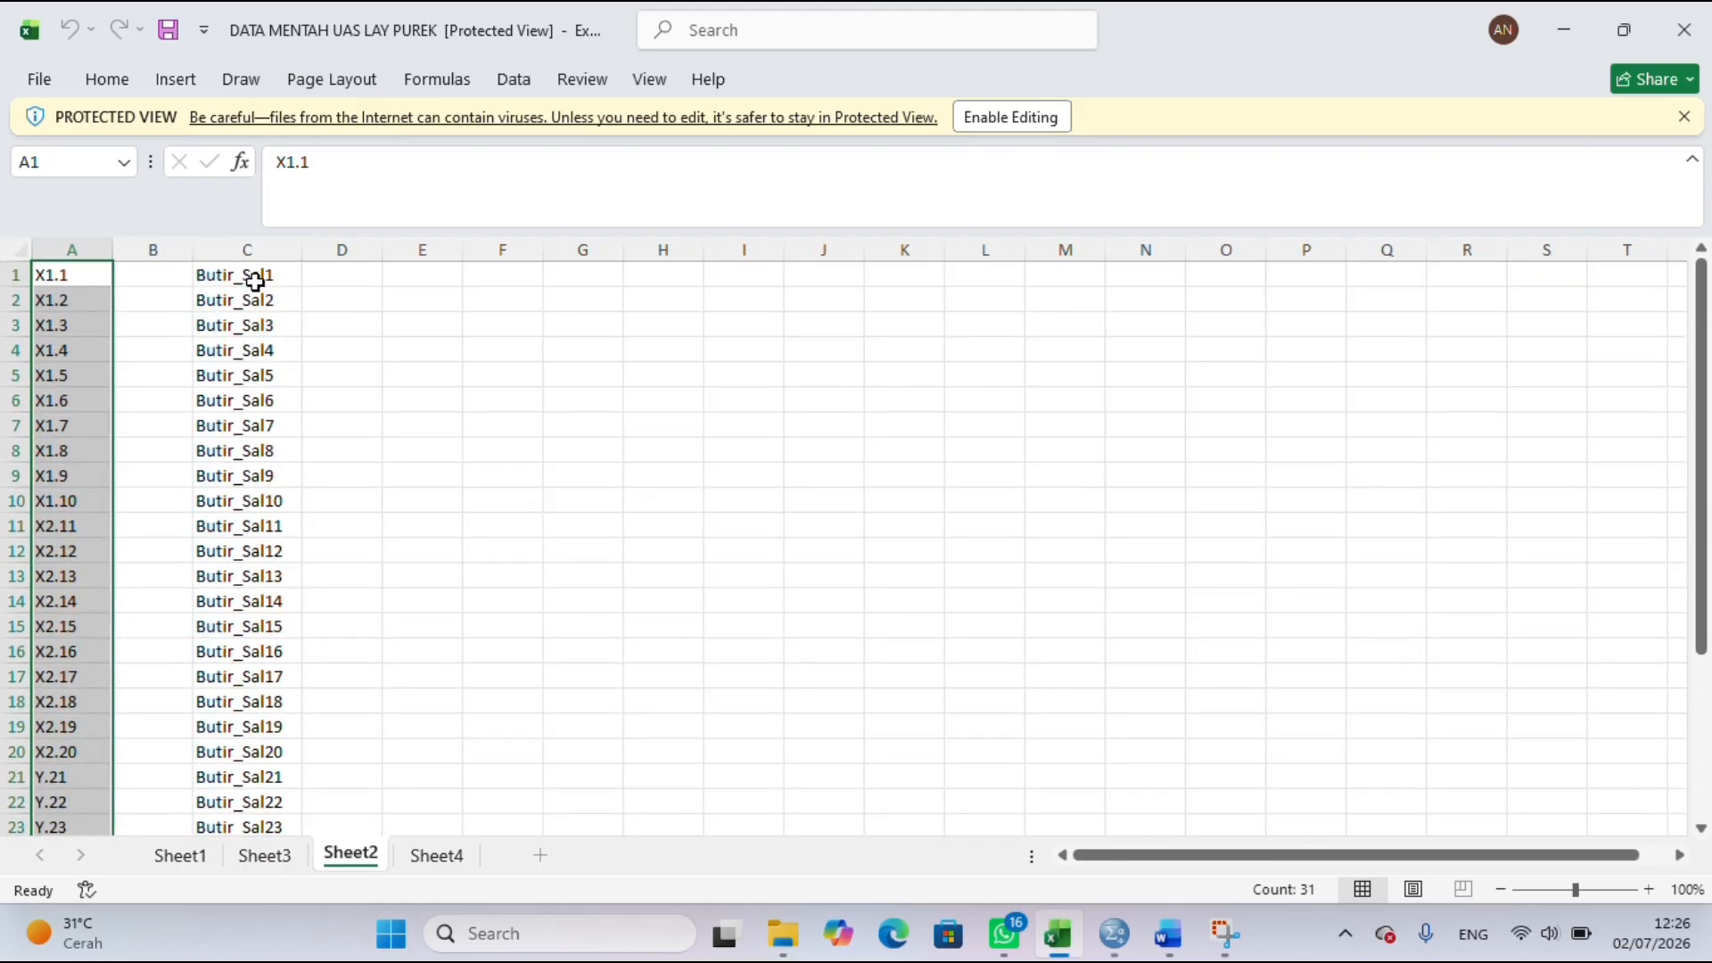
left_click(258, 249)
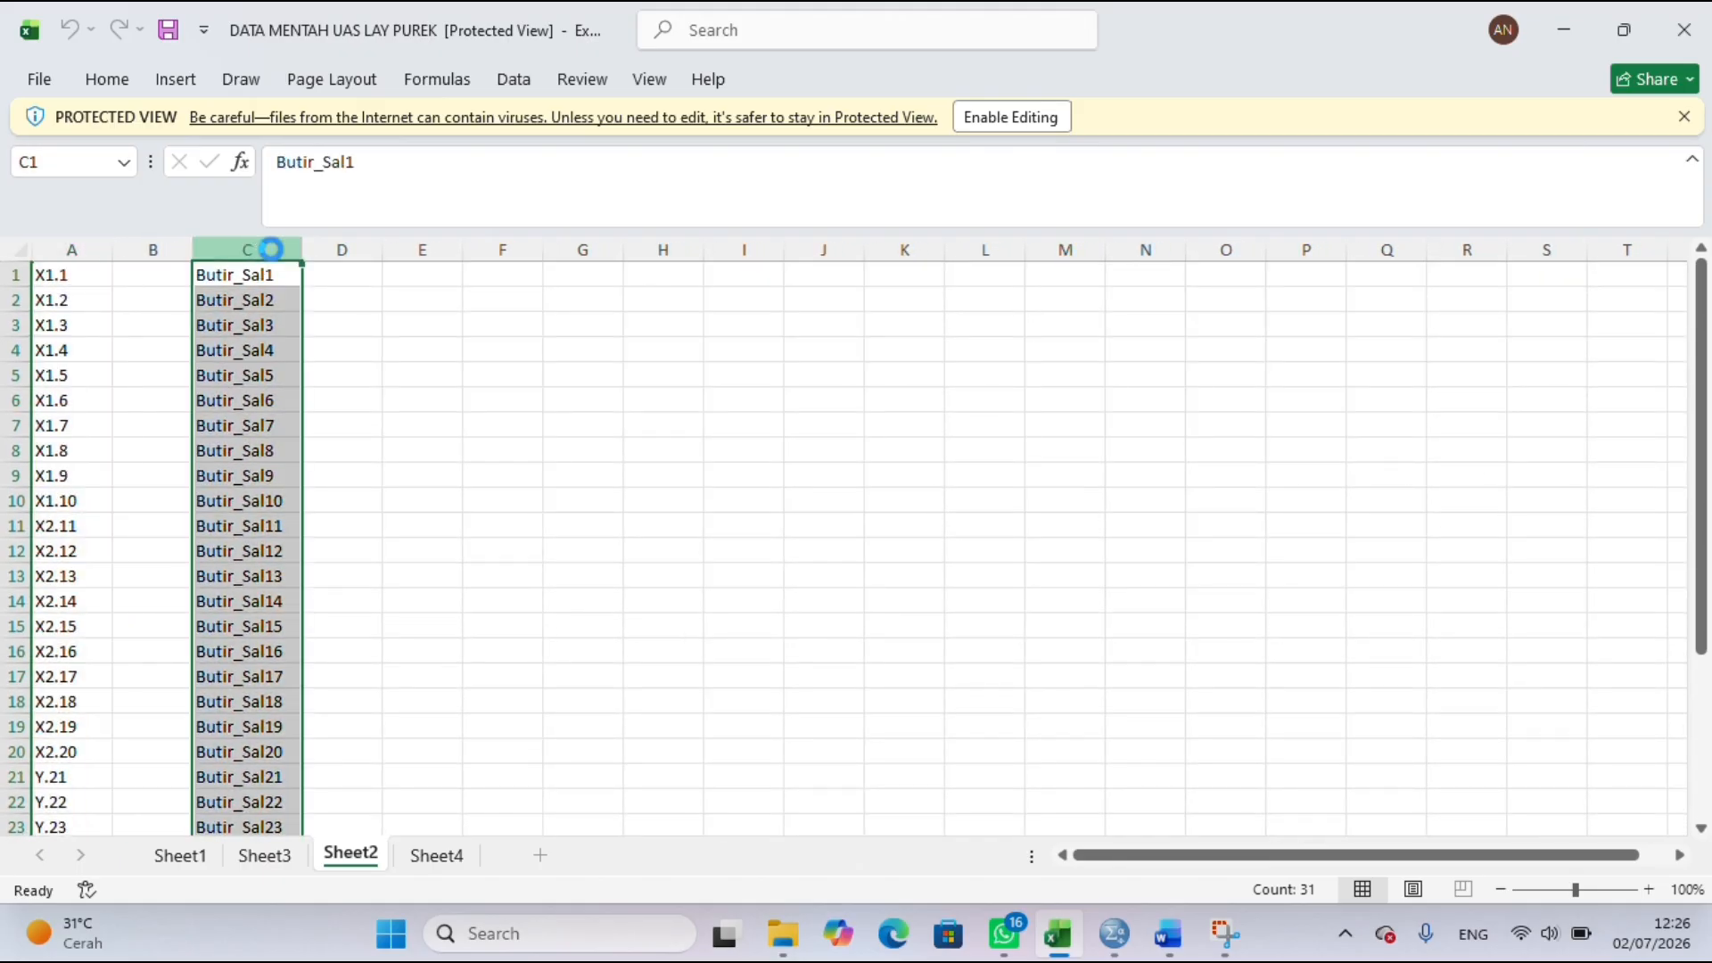
key("ctrl+c")
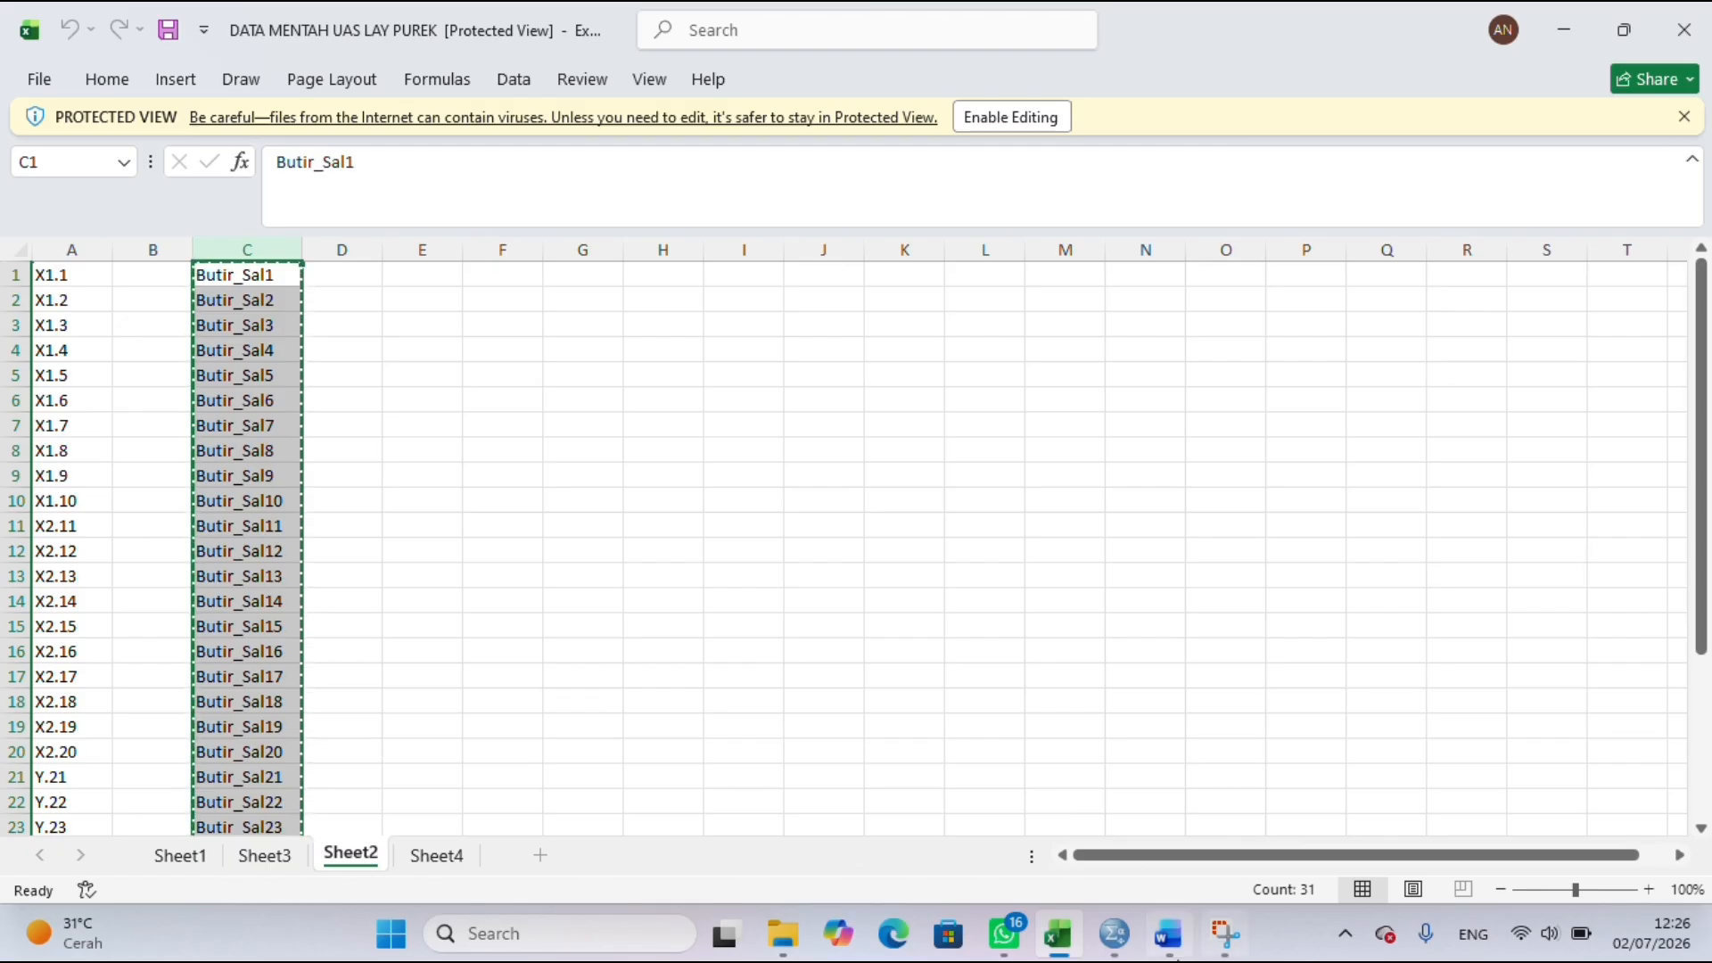
left_click(1110, 938)
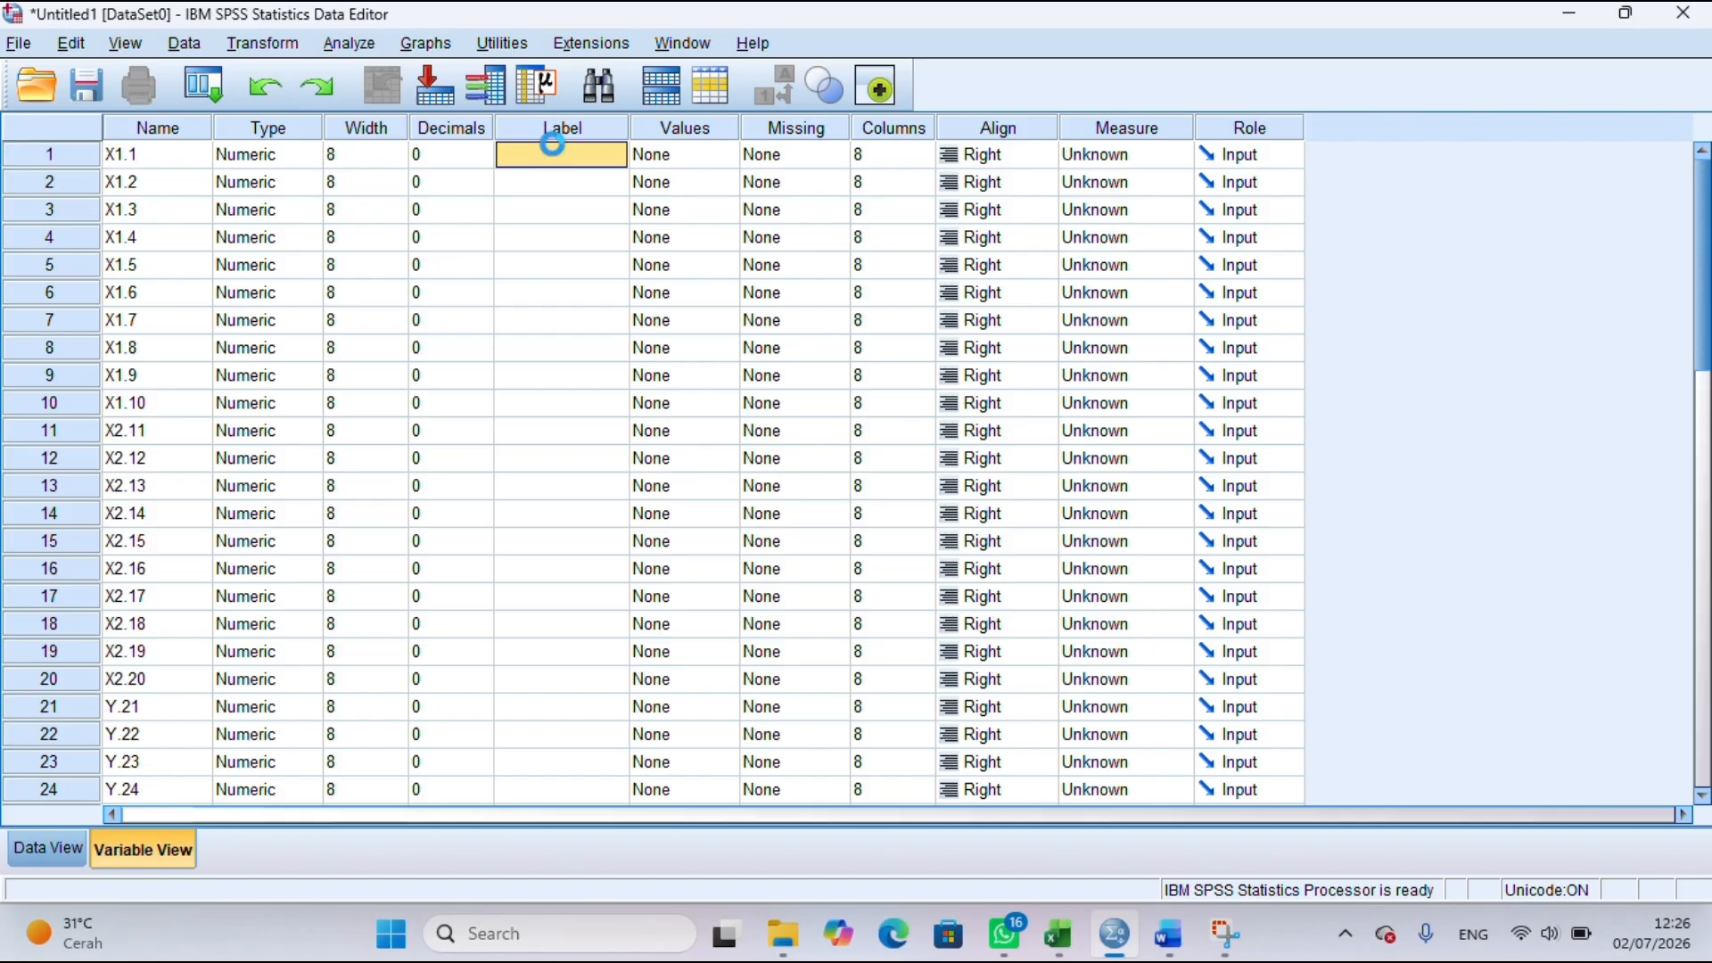
key("ctrl+v")
scroll(565, 439, "down", 2)
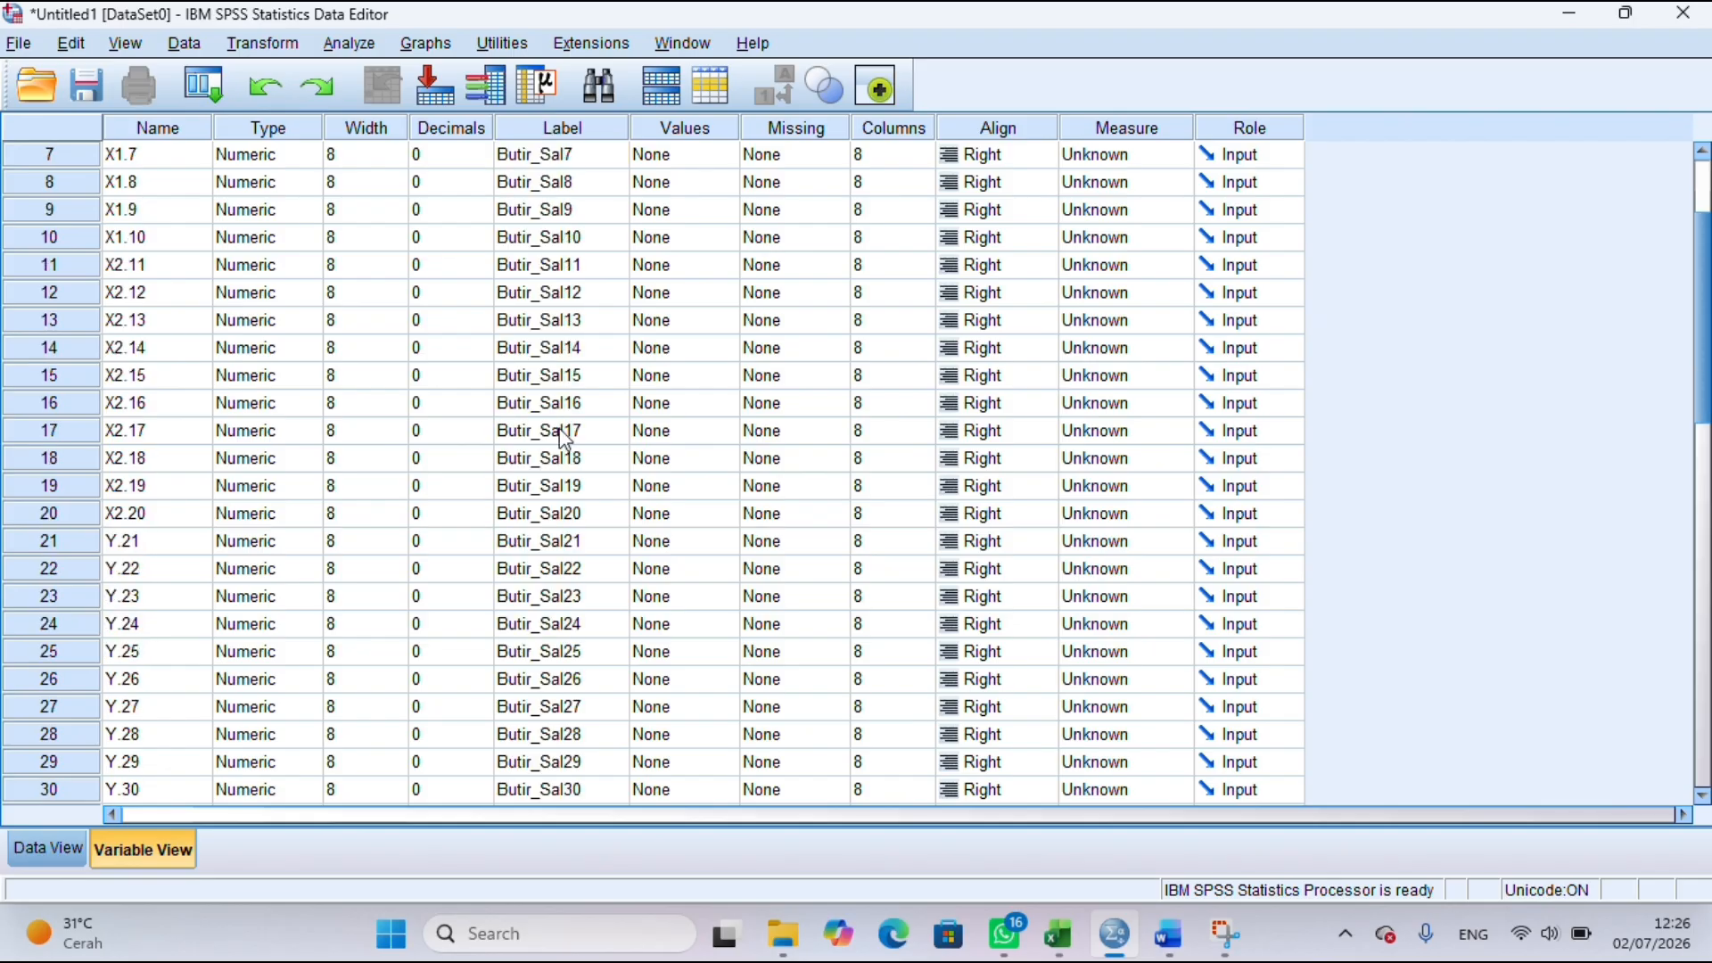
- Set the measurement level to Scale for the variables X1.1 through X1.10
left_click_drag(1055, 159, 1055, 159)
scroll(1055, 159, "up", 2)
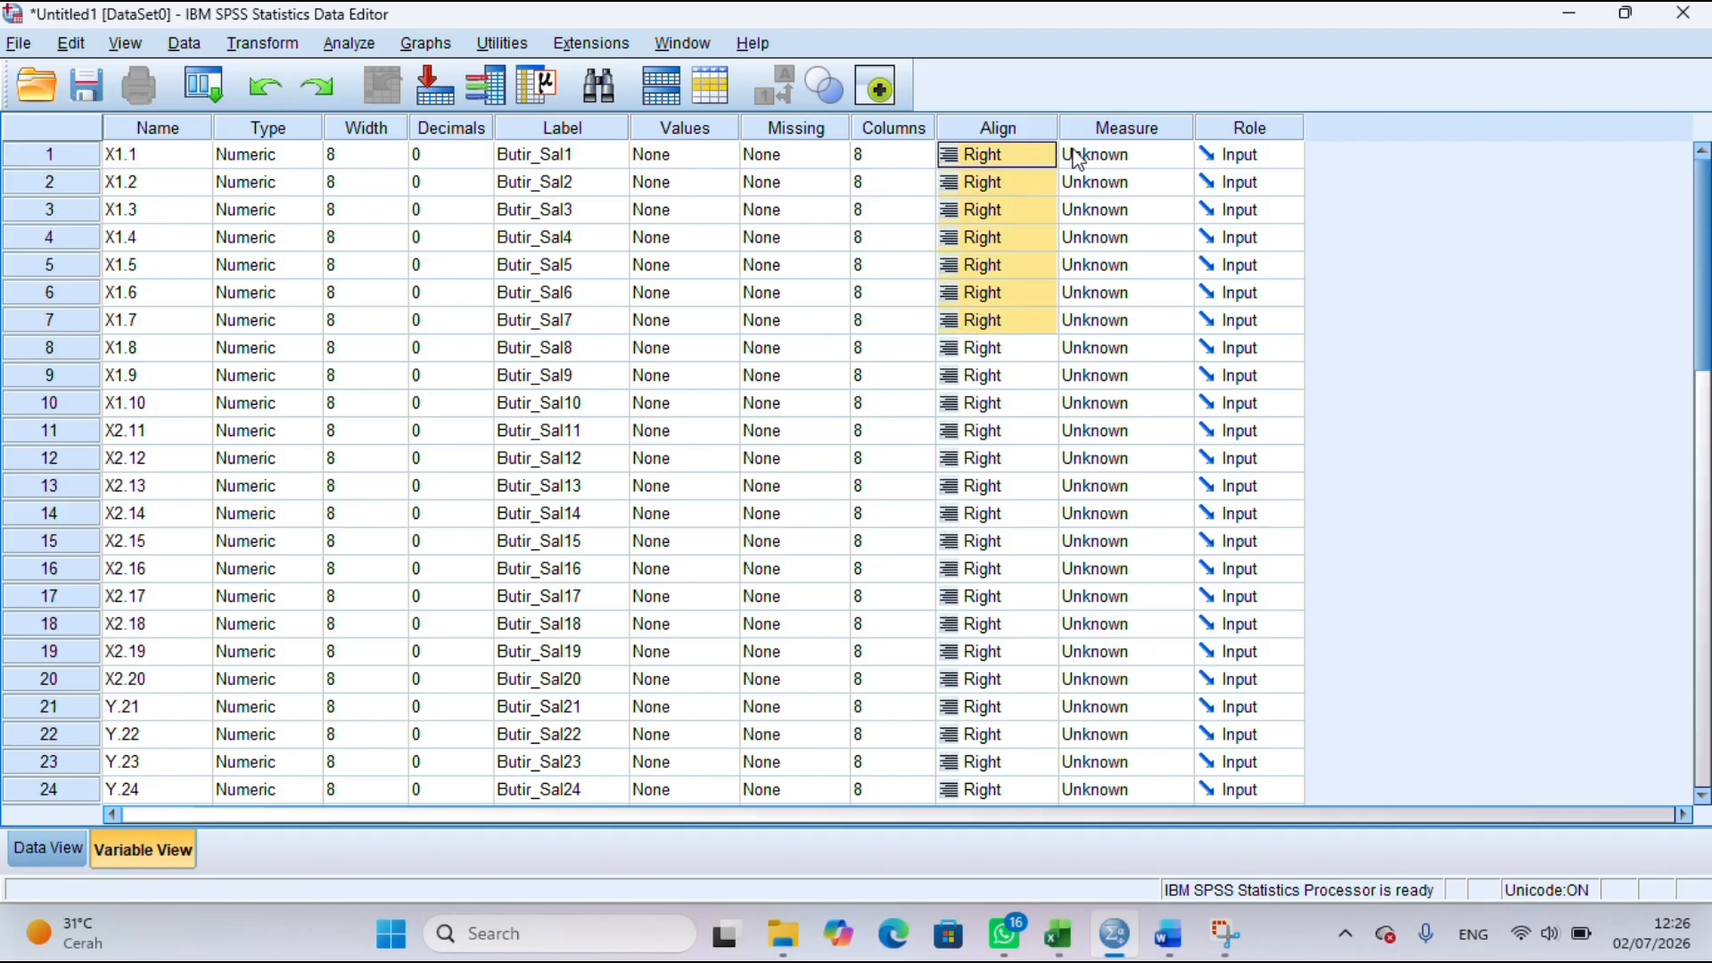
left_click(1048, 320)
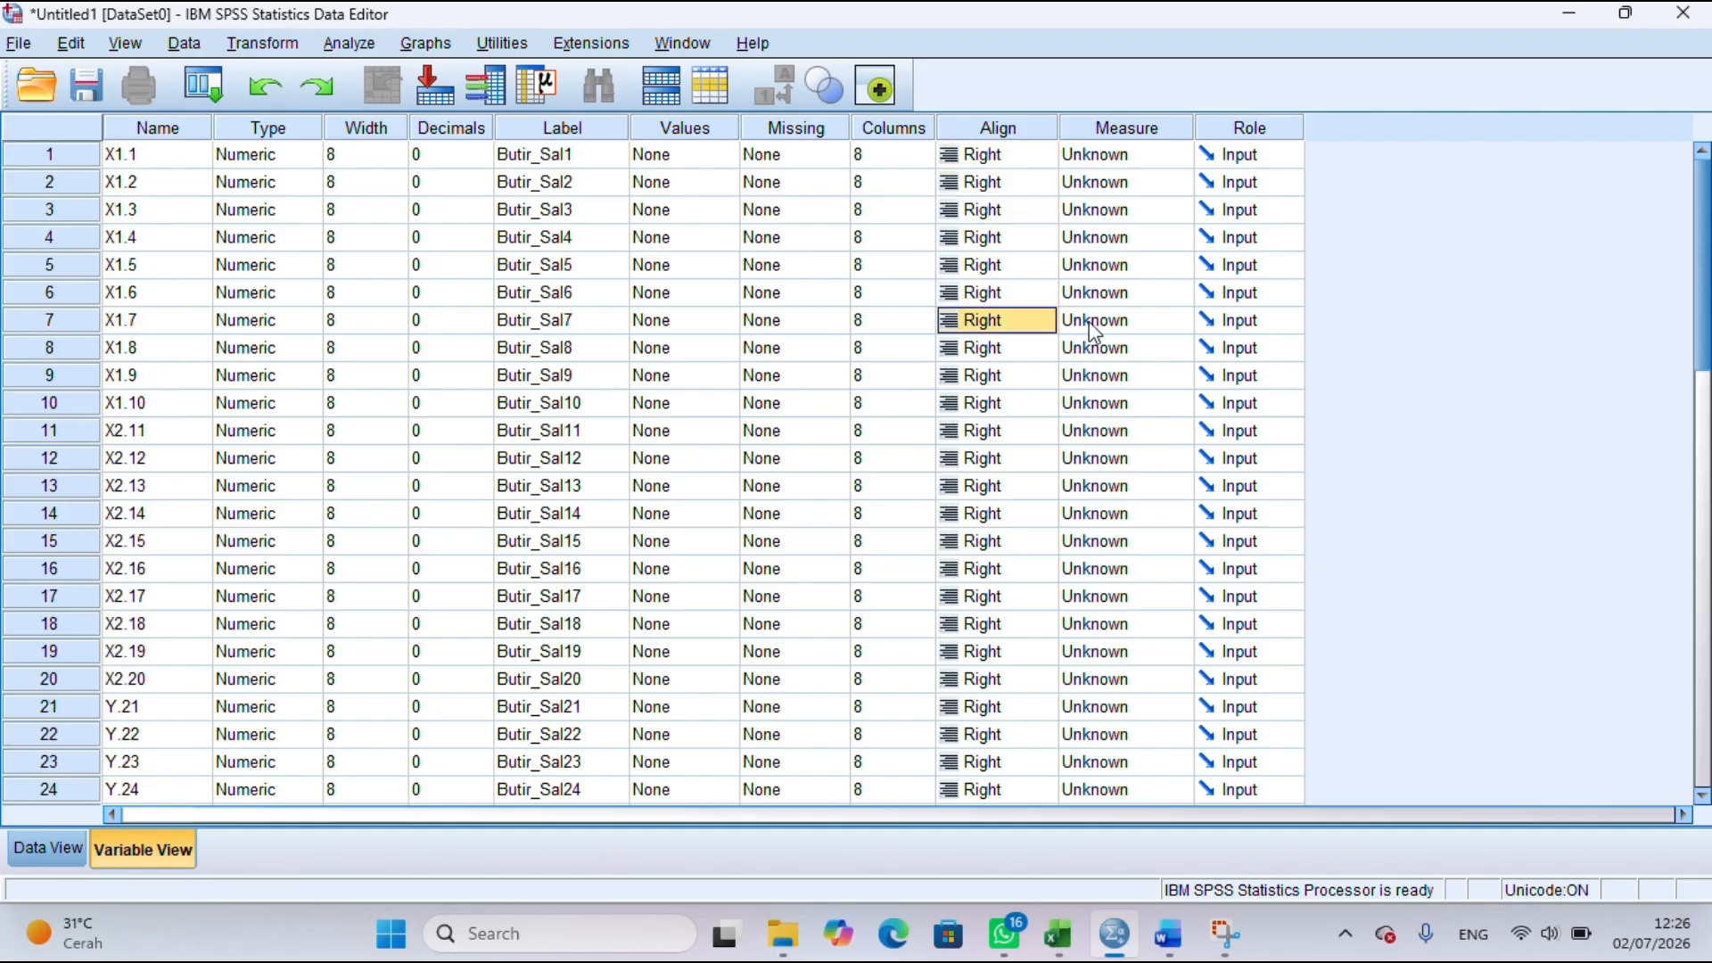
left_click(1129, 157)
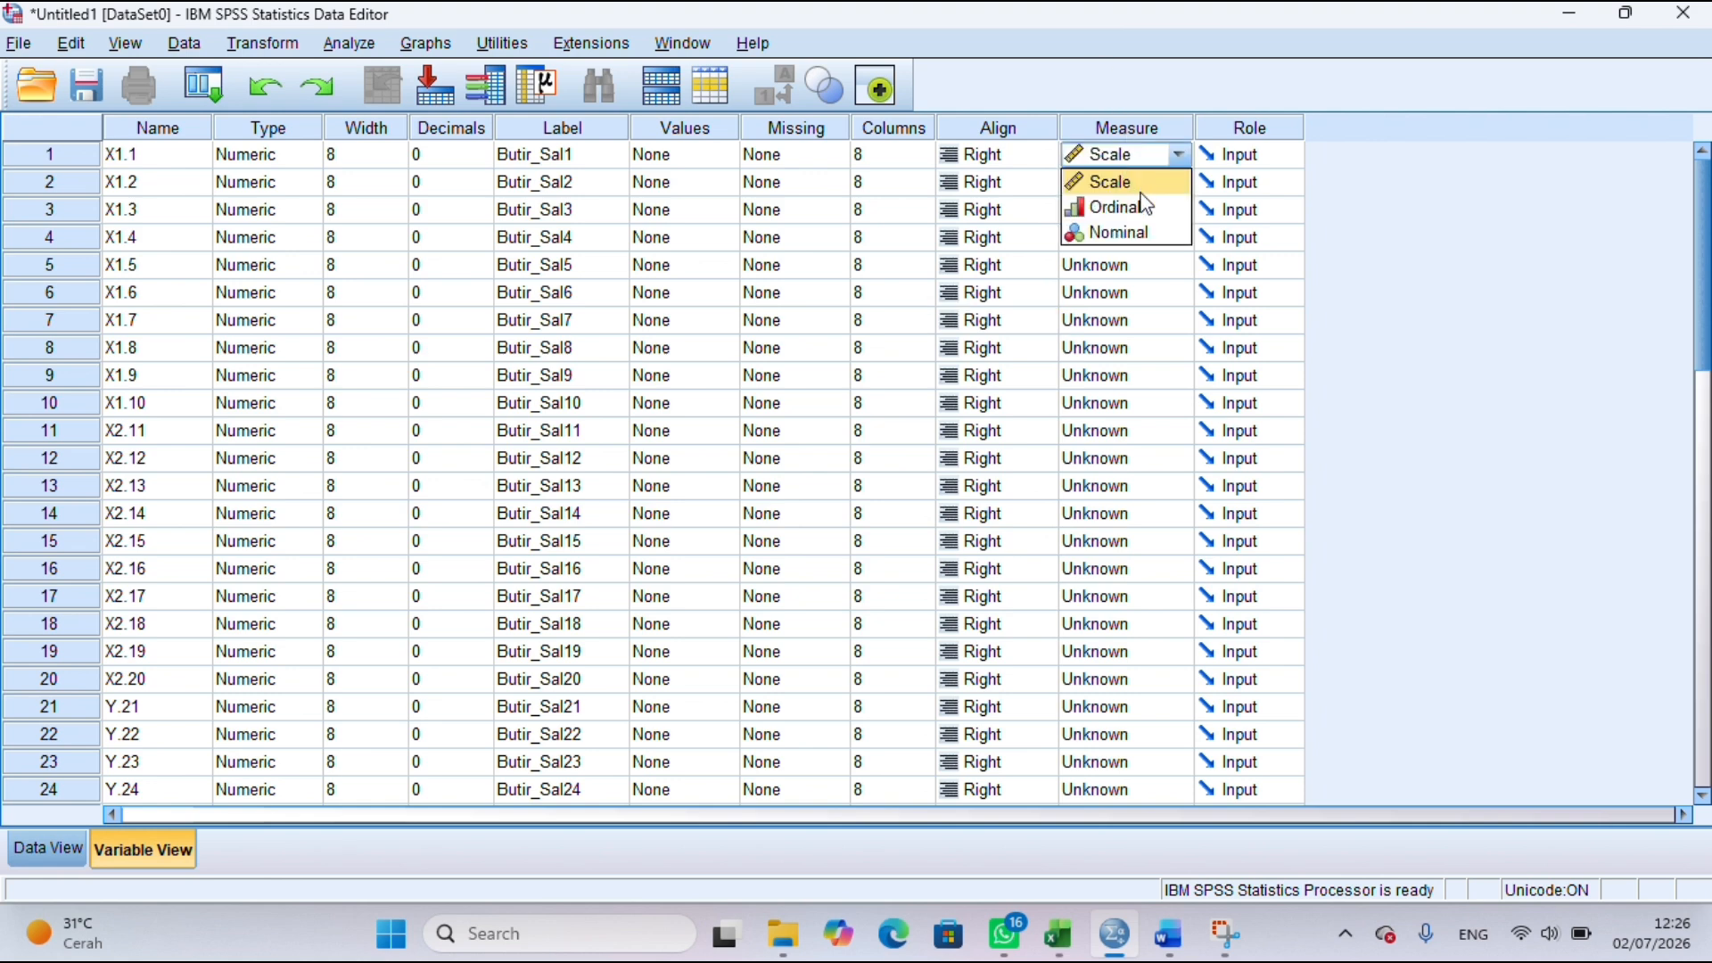
left_click(1142, 190)
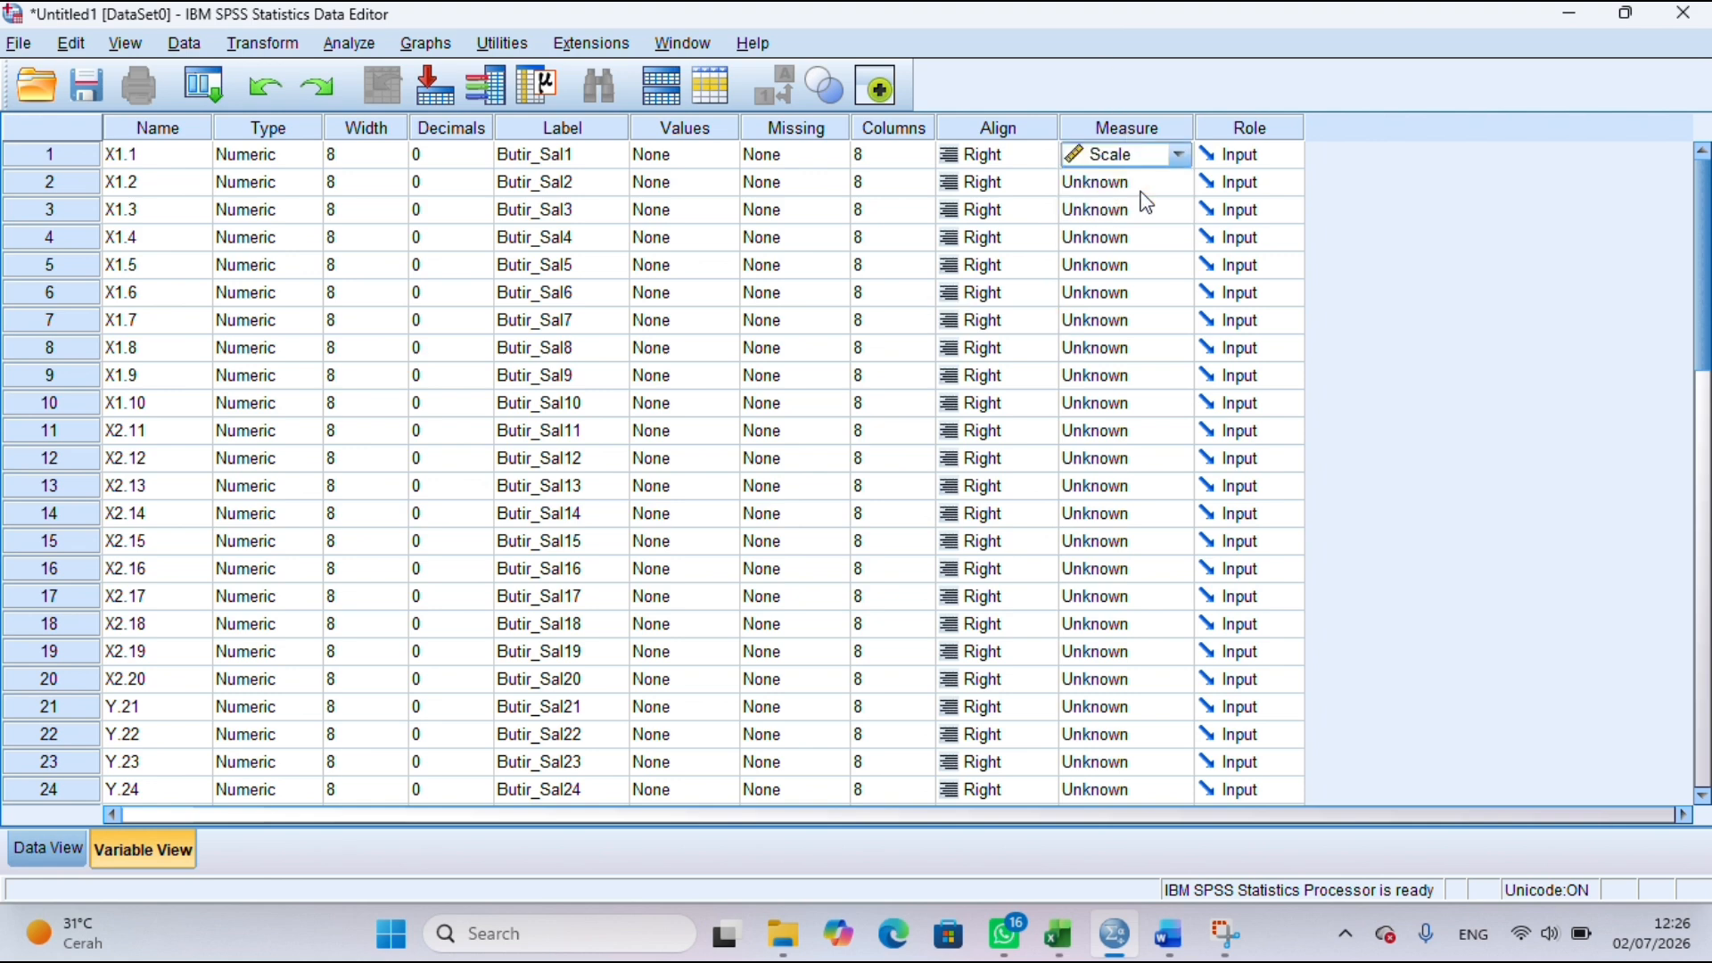
left_click(1111, 182)
left_click(1113, 218)
left_click(1114, 218)
left_click(1111, 236)
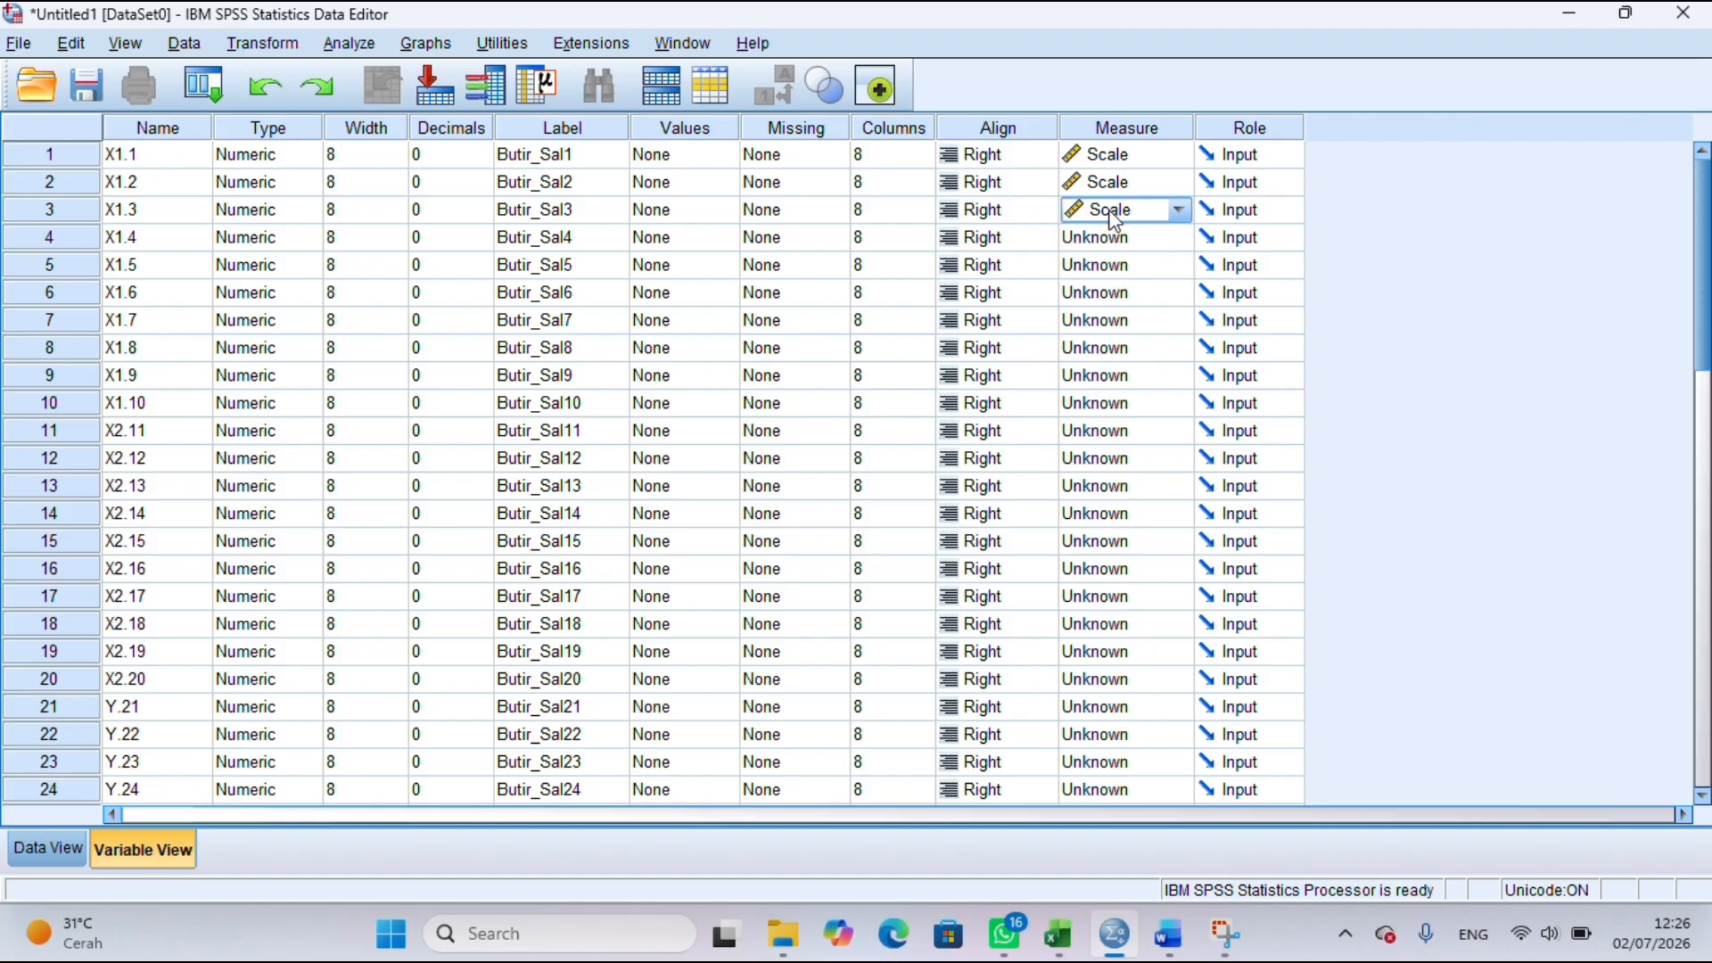
left_click(1111, 236)
left_click(1110, 236)
left_click(1116, 261)
left_click(1116, 266)
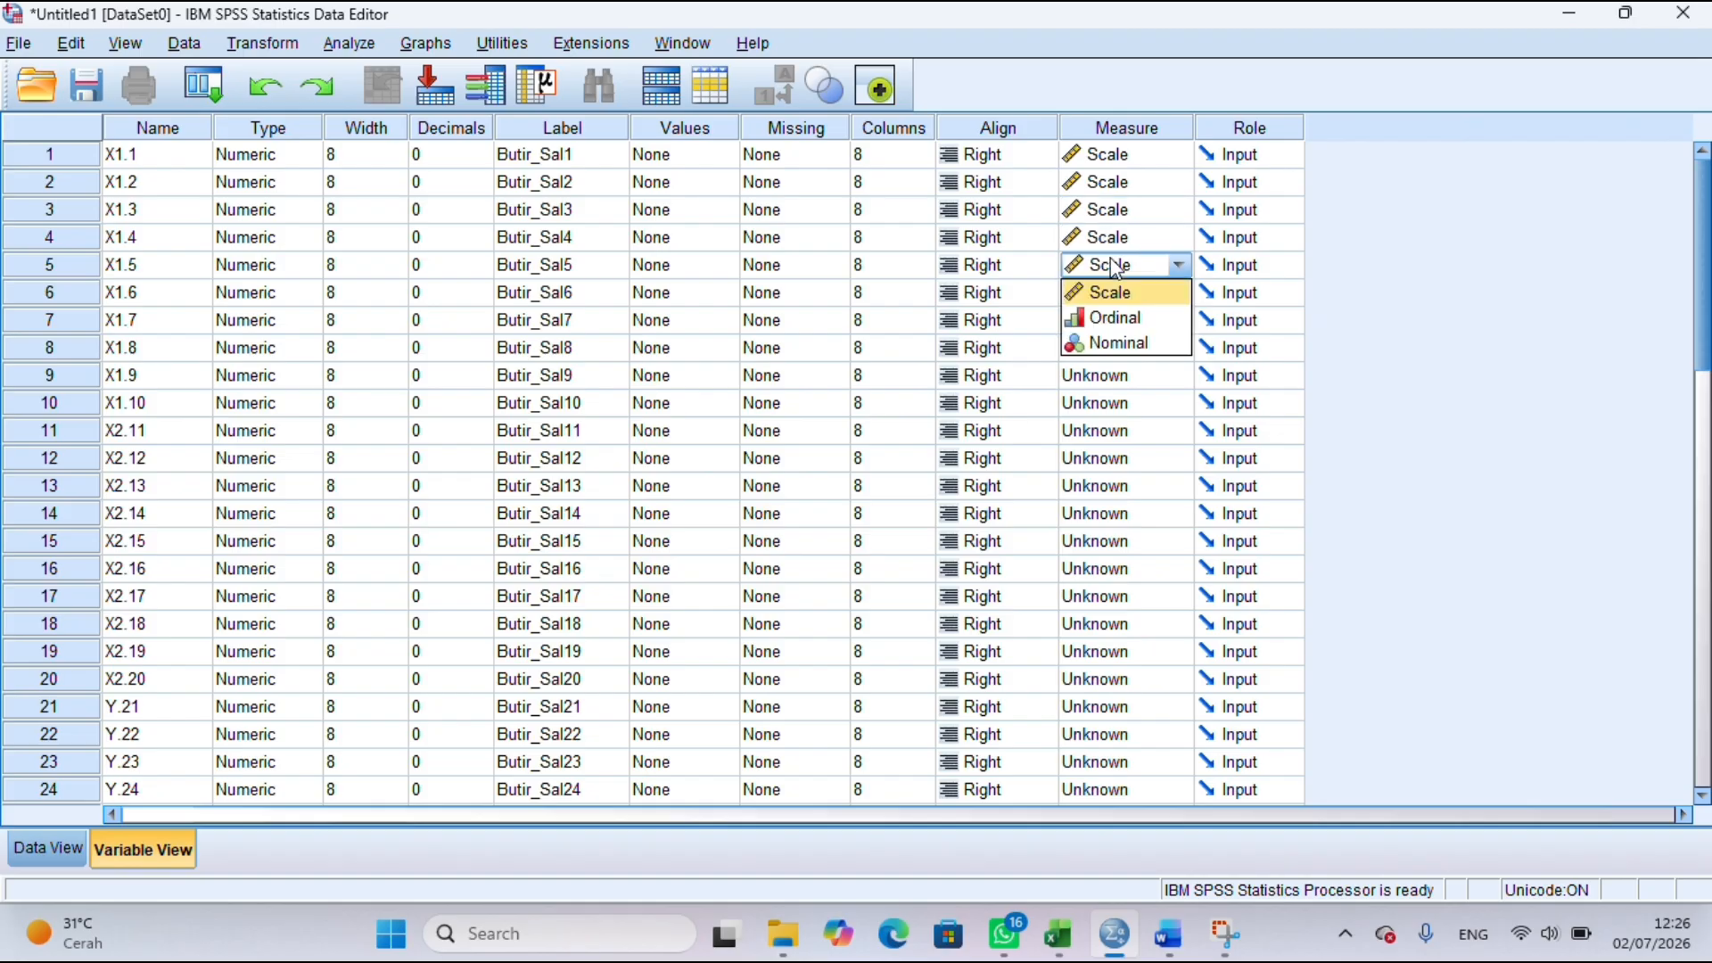
left_click(1114, 292)
left_click(1114, 294)
left_click(1111, 297)
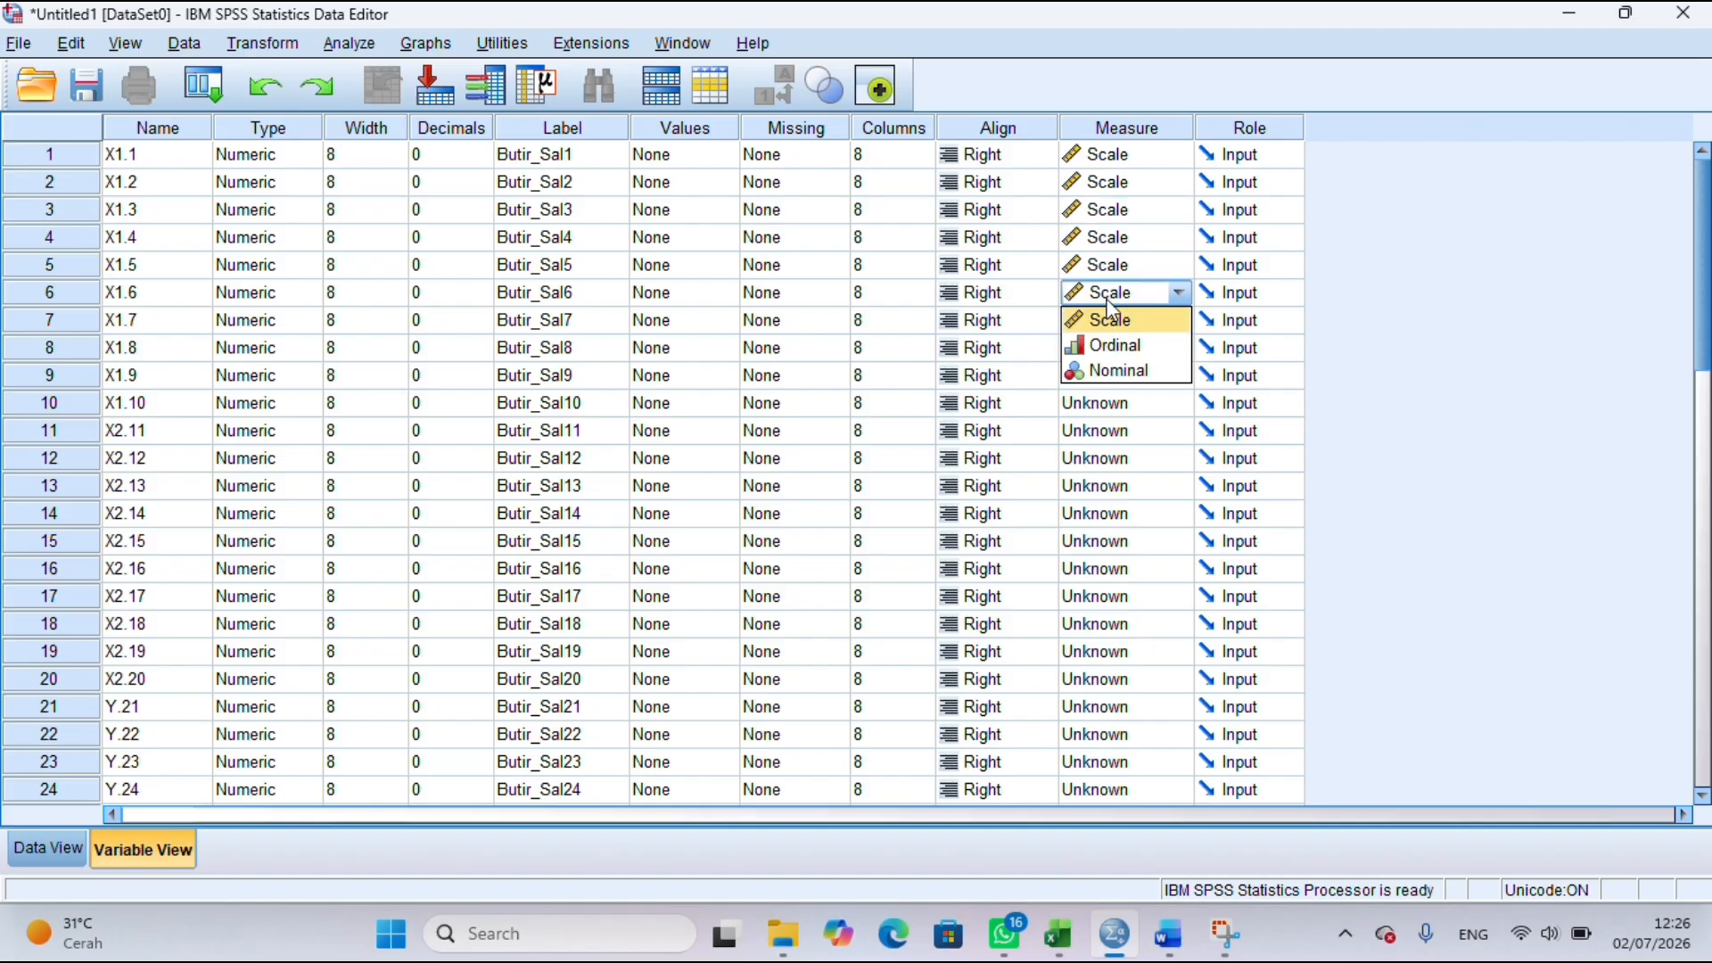
left_click(1112, 321)
left_click(1111, 321)
left_click(1110, 347)
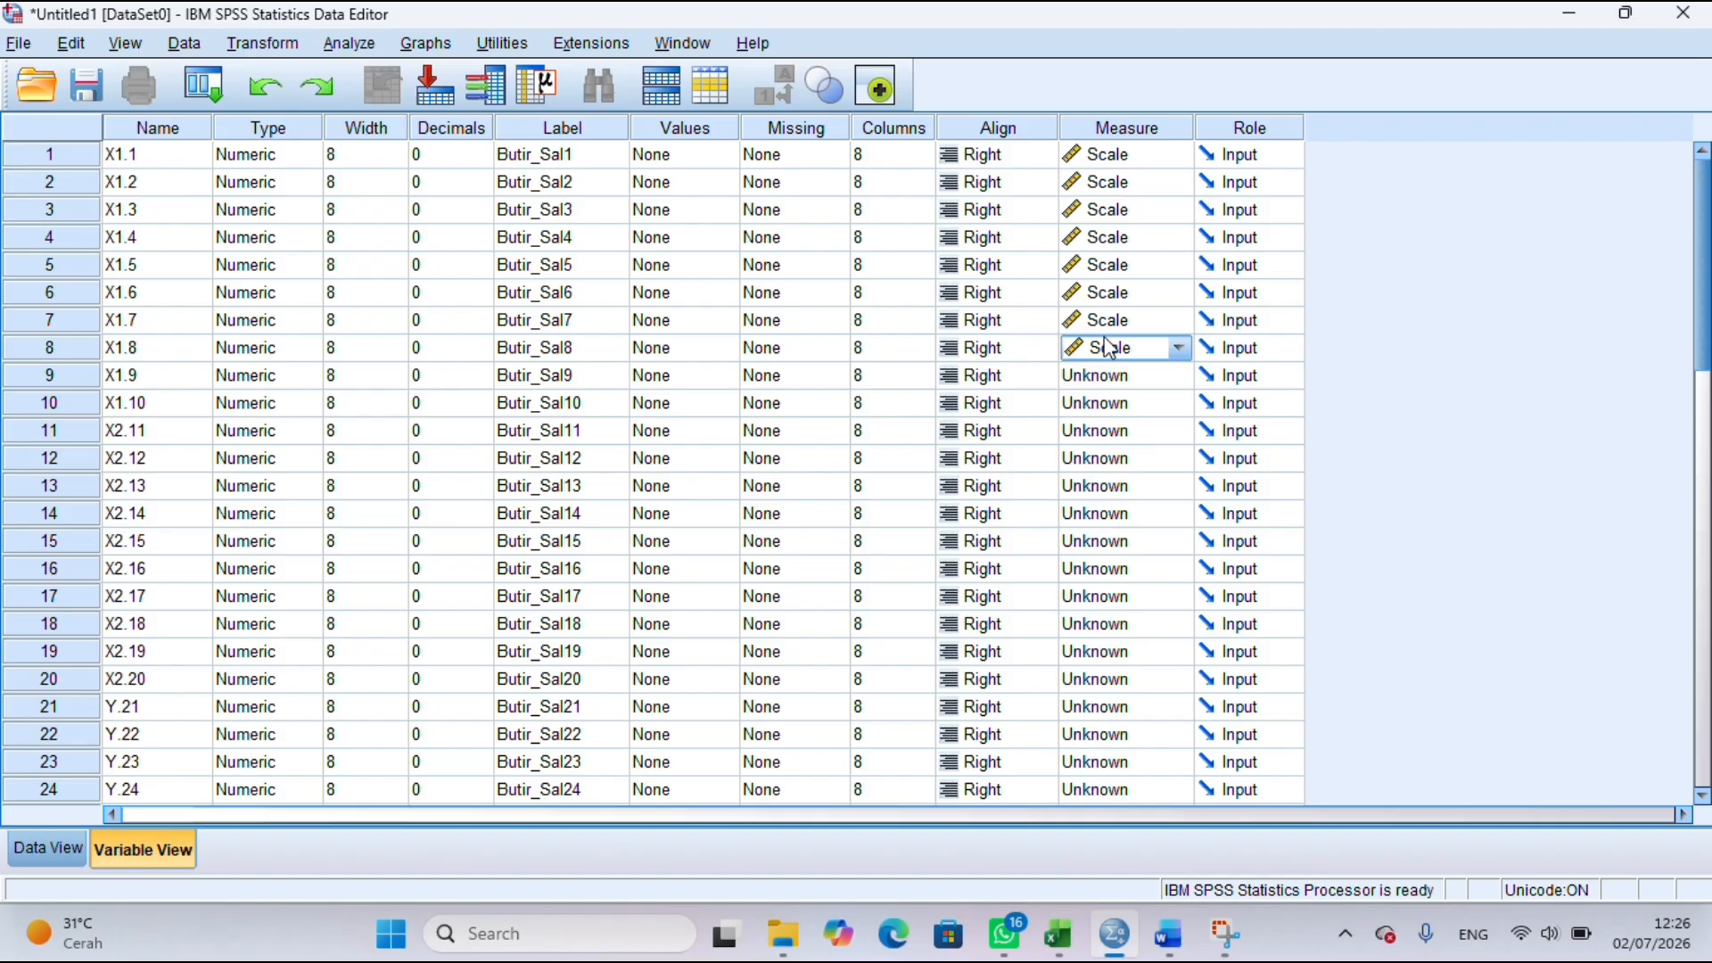
left_click(1109, 346)
left_click(1109, 376)
left_click(1110, 383)
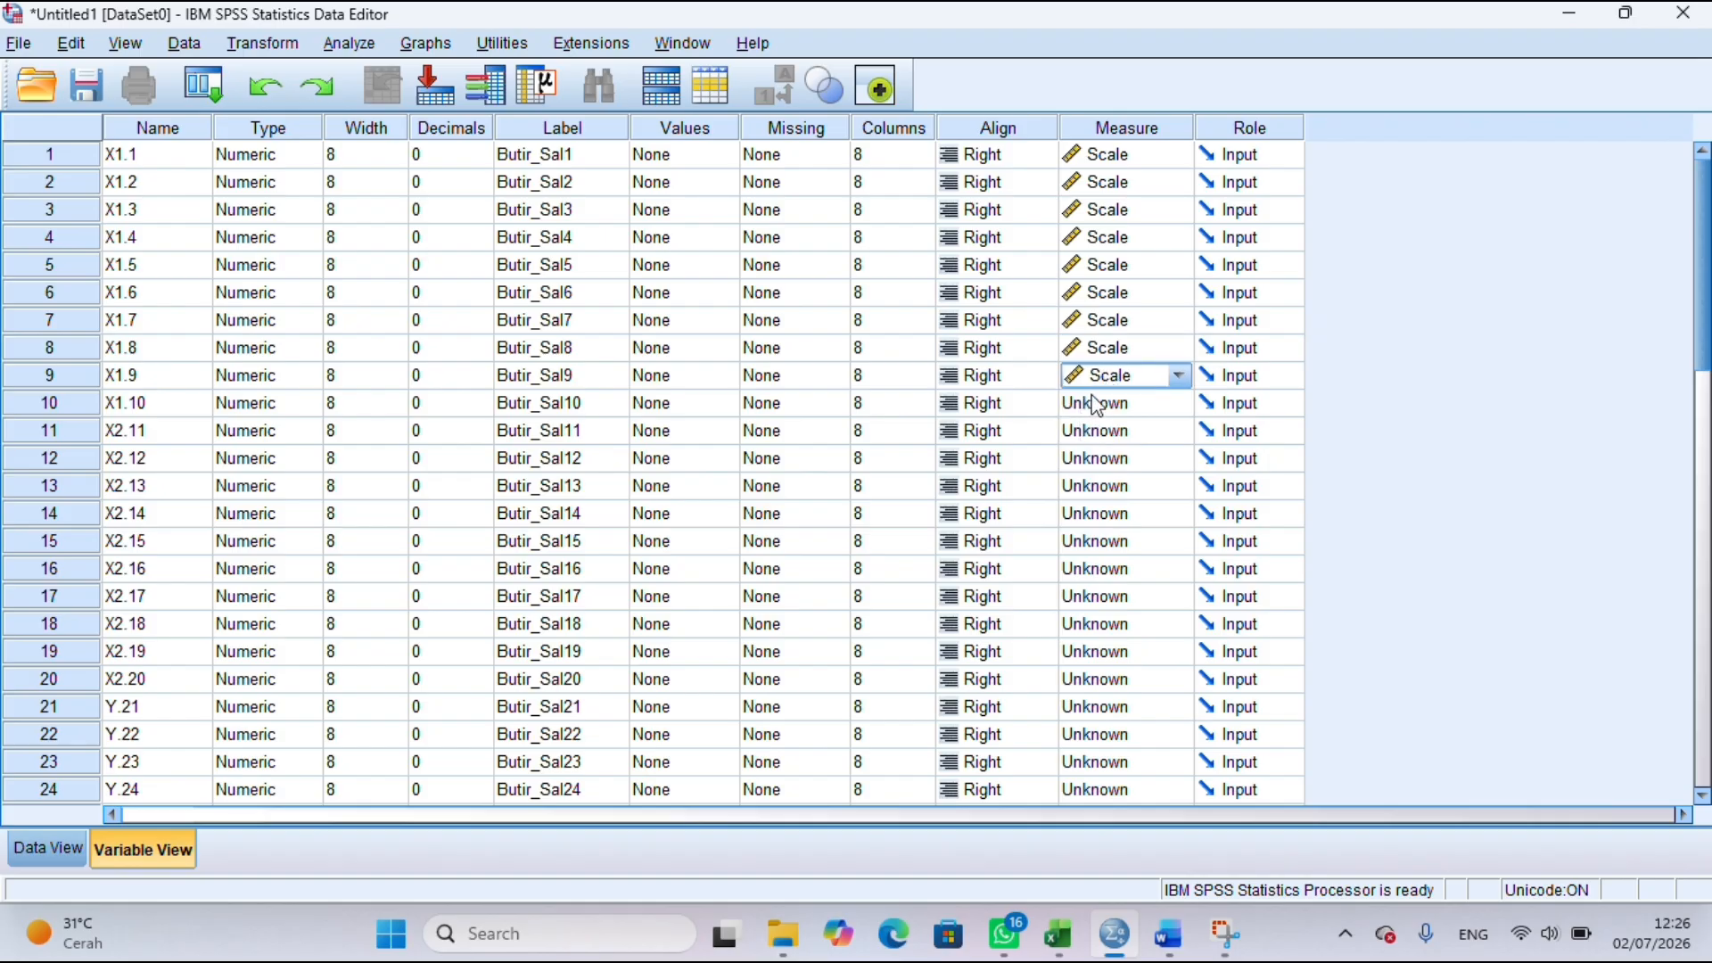
left_click(1099, 403)
left_click(1100, 405)
- Set the measurement level to Scale for the variables X2.11 through X2.20
left_click(1102, 429)
left_click(1095, 436)
left_click(1095, 447)
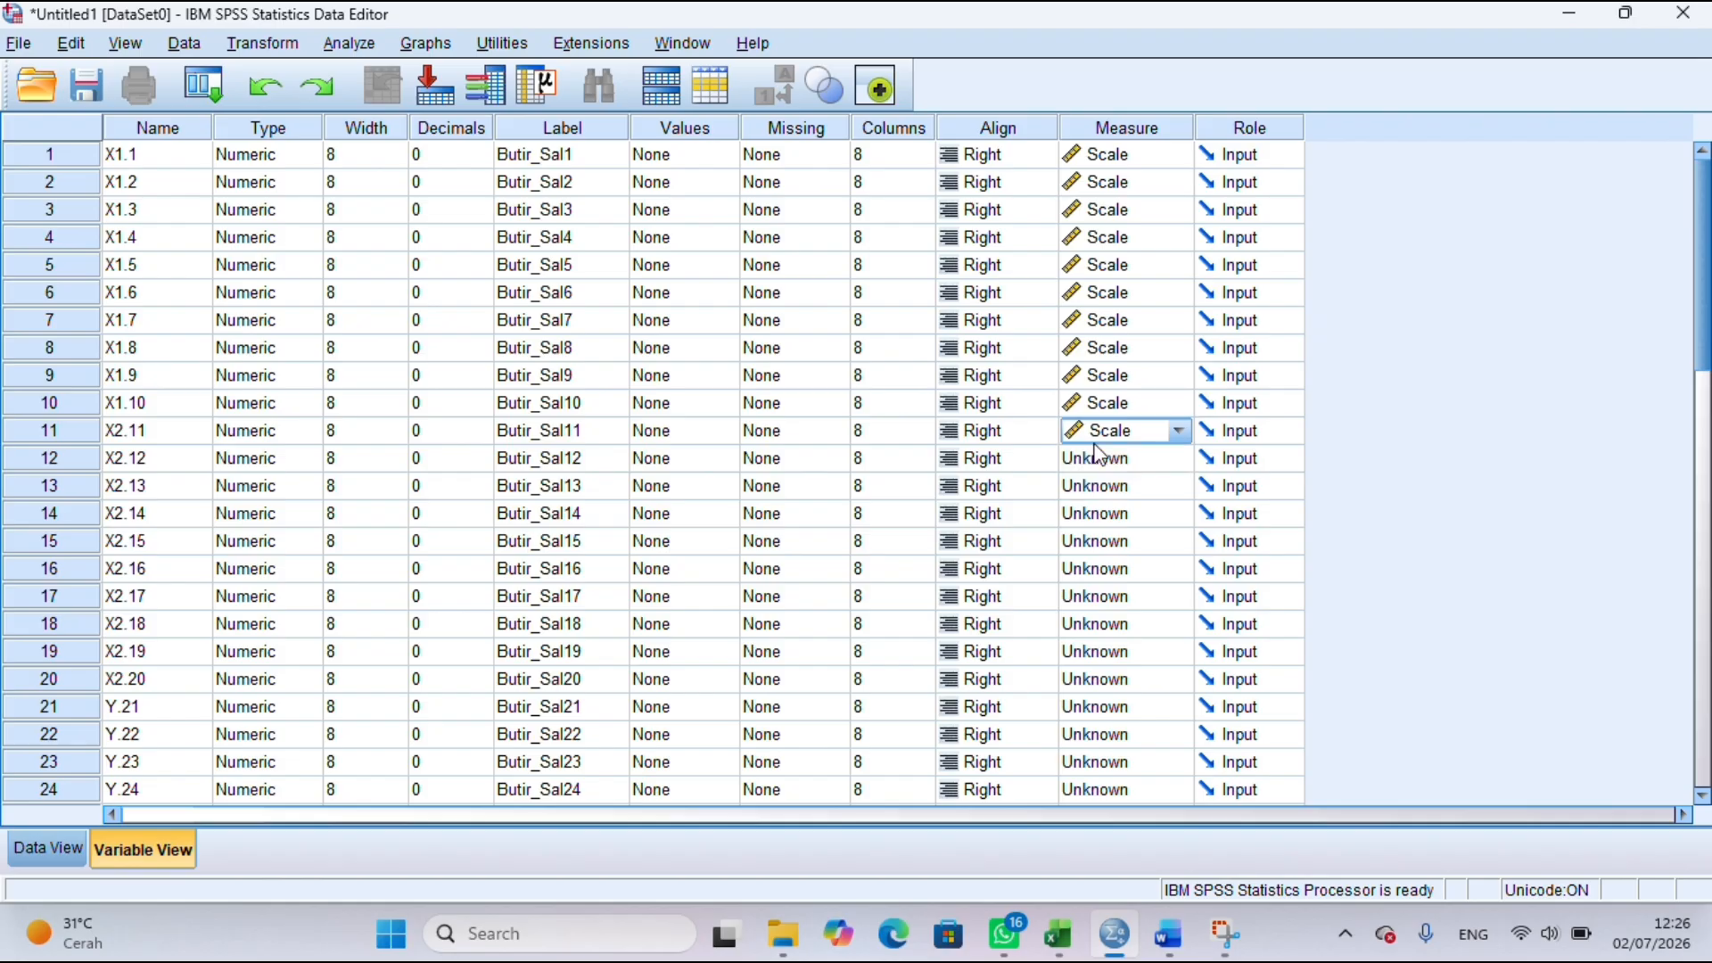
left_click(1098, 459)
left_click(1099, 460)
left_click(1098, 486)
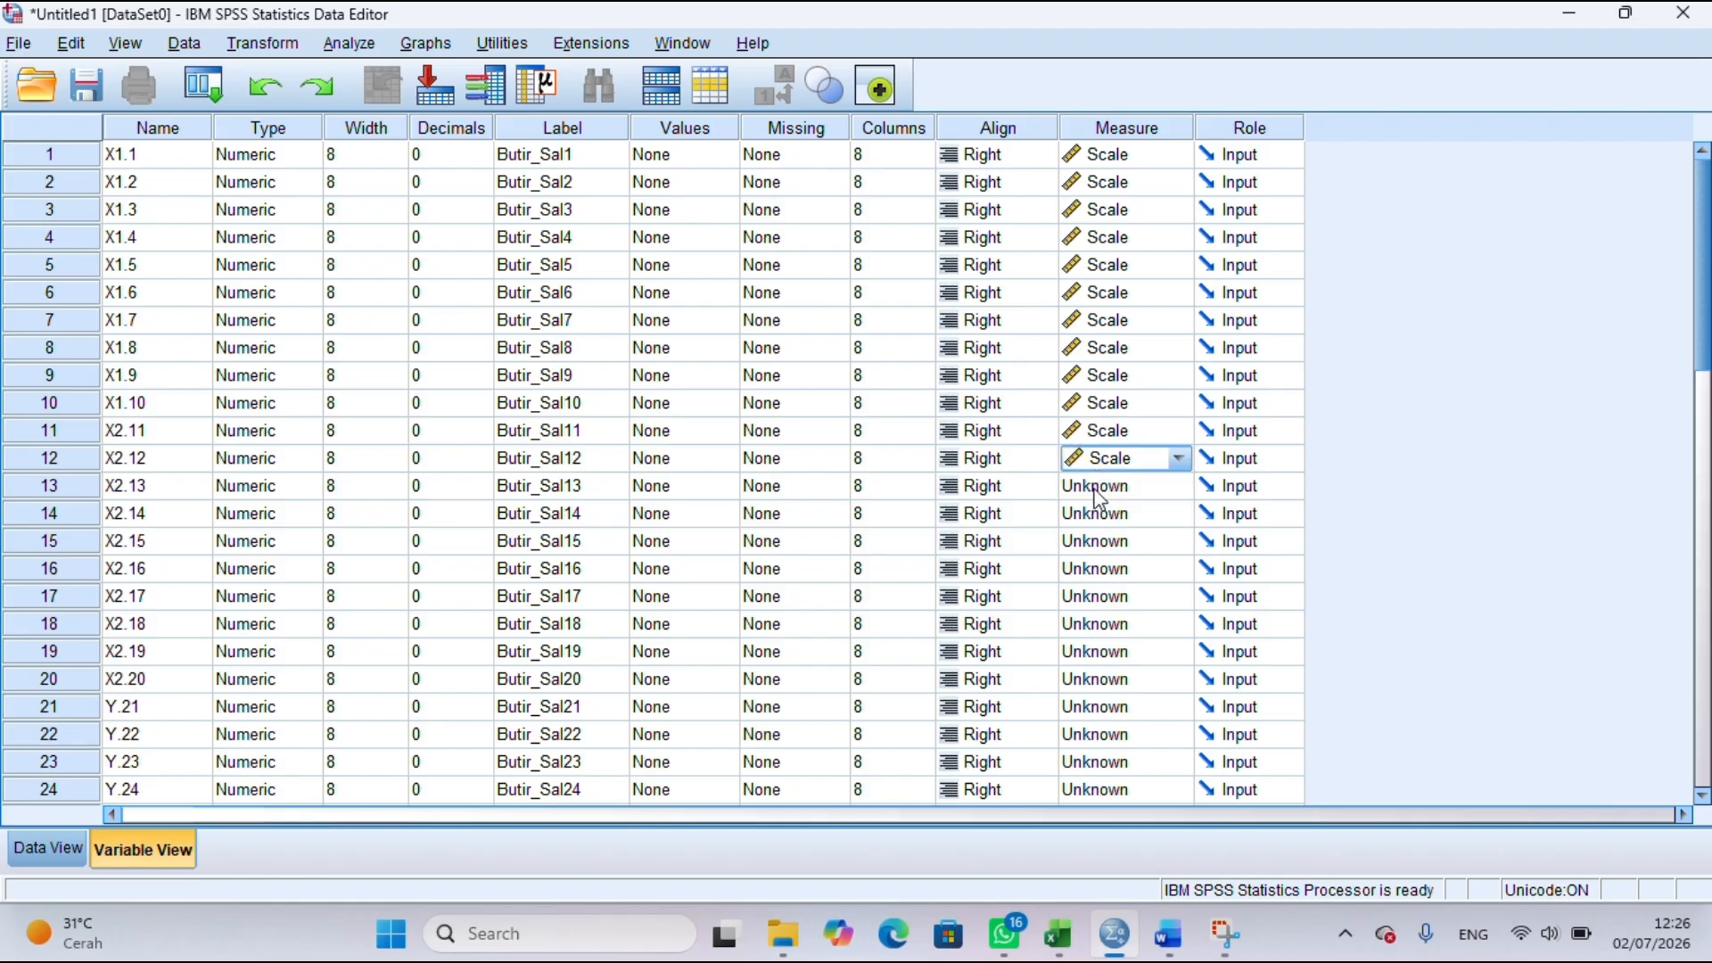
left_click(1097, 487)
left_click(1096, 493)
left_click(1095, 514)
left_click(1093, 516)
left_click(1093, 515)
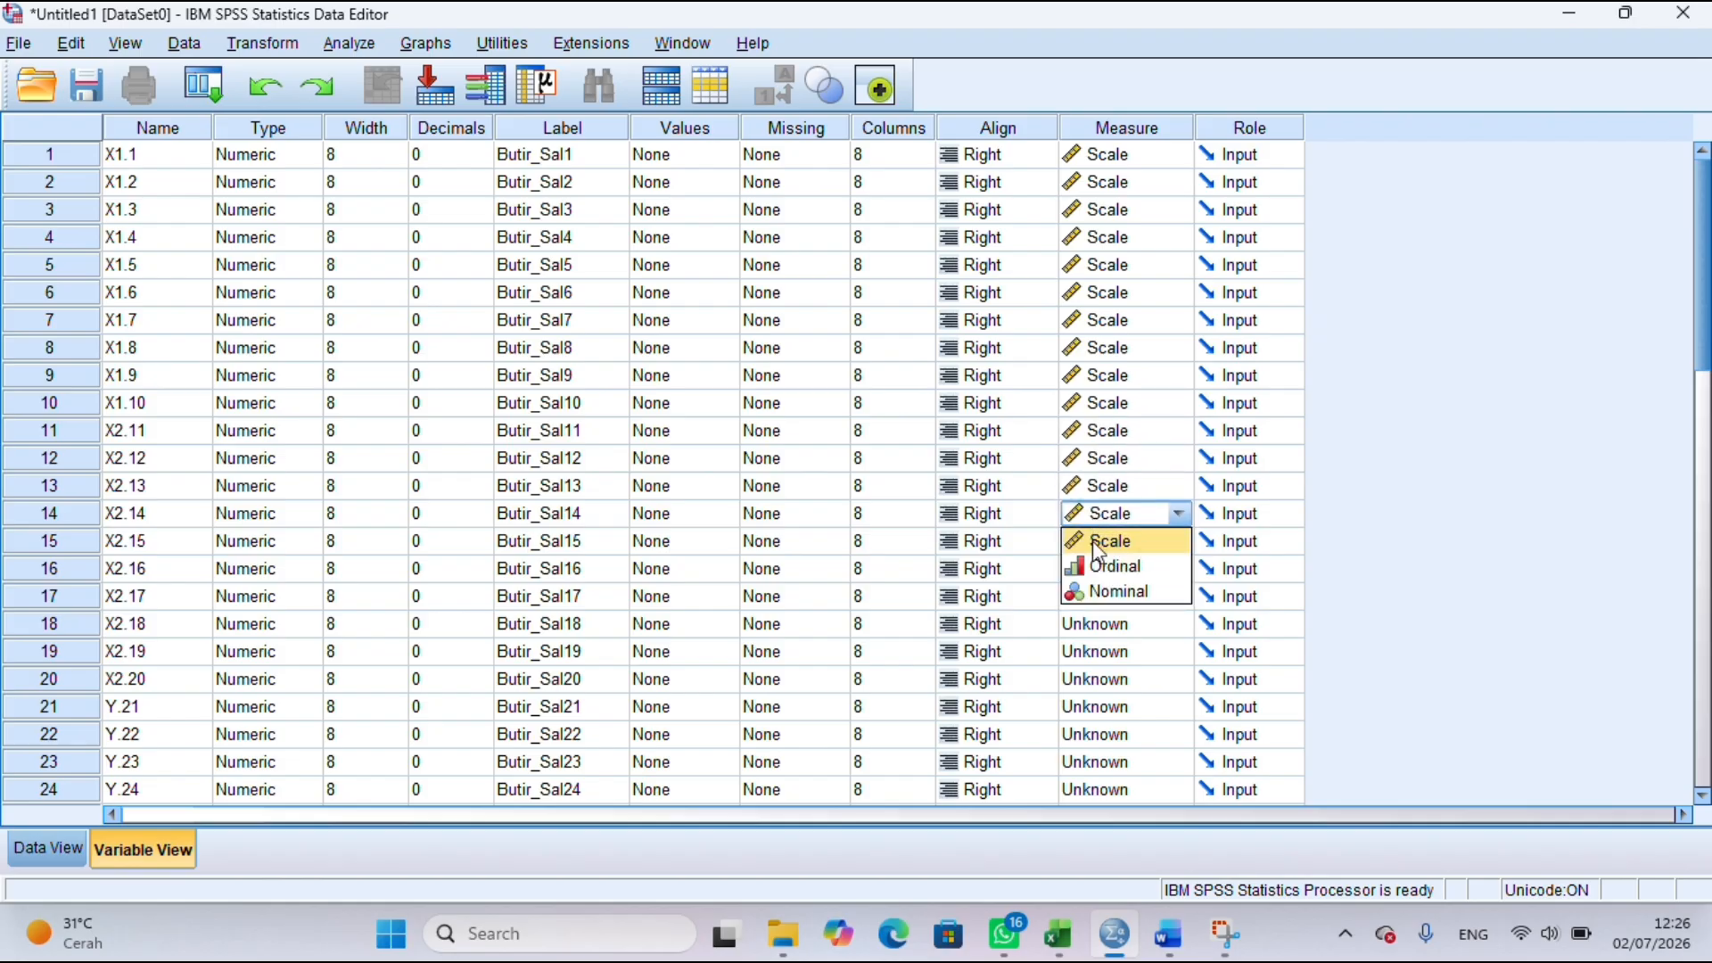
left_click(1097, 540)
left_click(1097, 542)
left_click(1094, 570)
left_click(1093, 576)
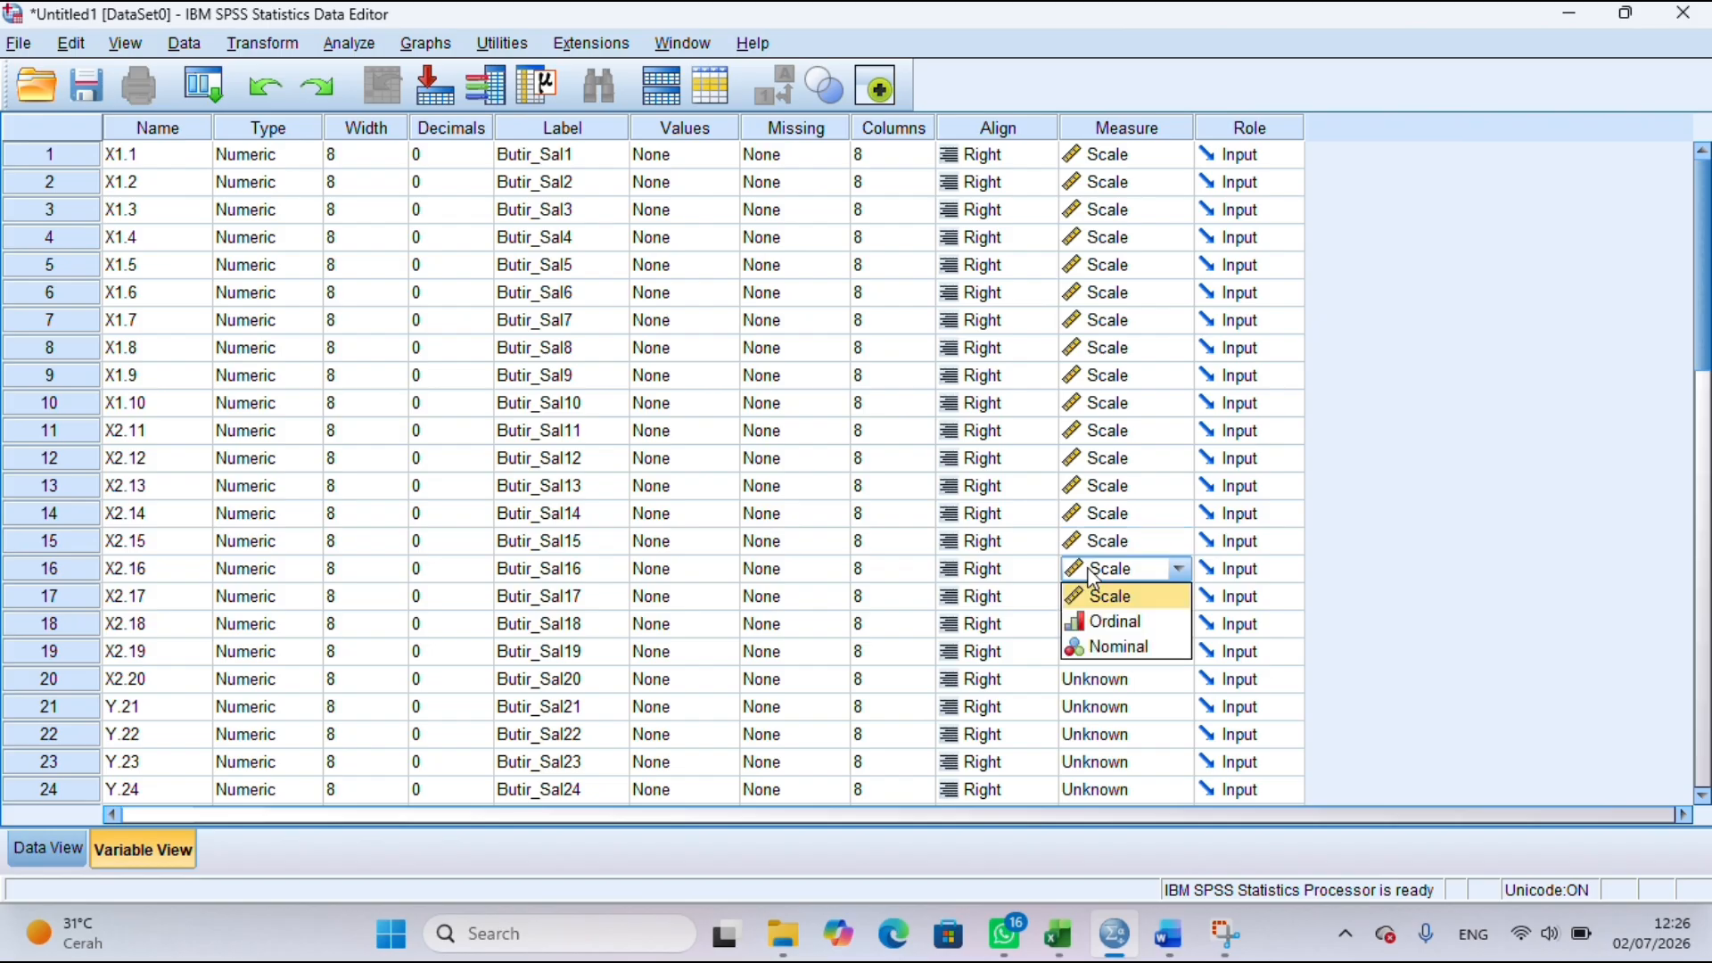
left_click(1098, 596)
left_click(1095, 596)
left_click(1093, 600)
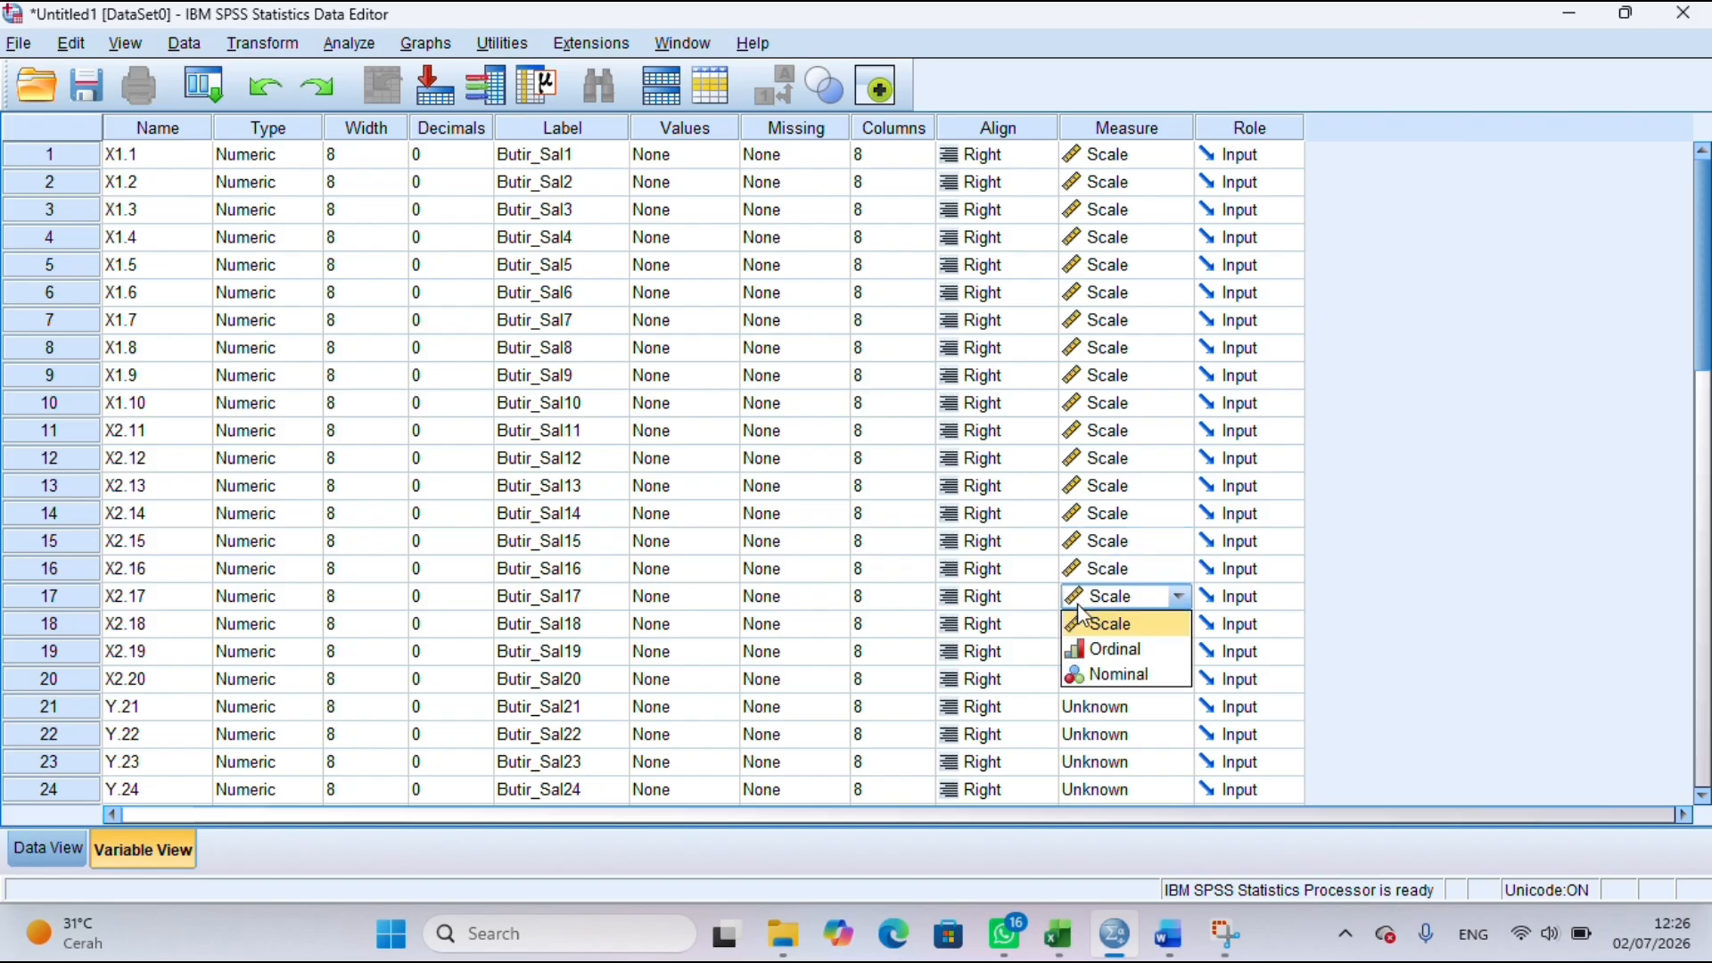
left_click(1084, 629)
left_click(1090, 626)
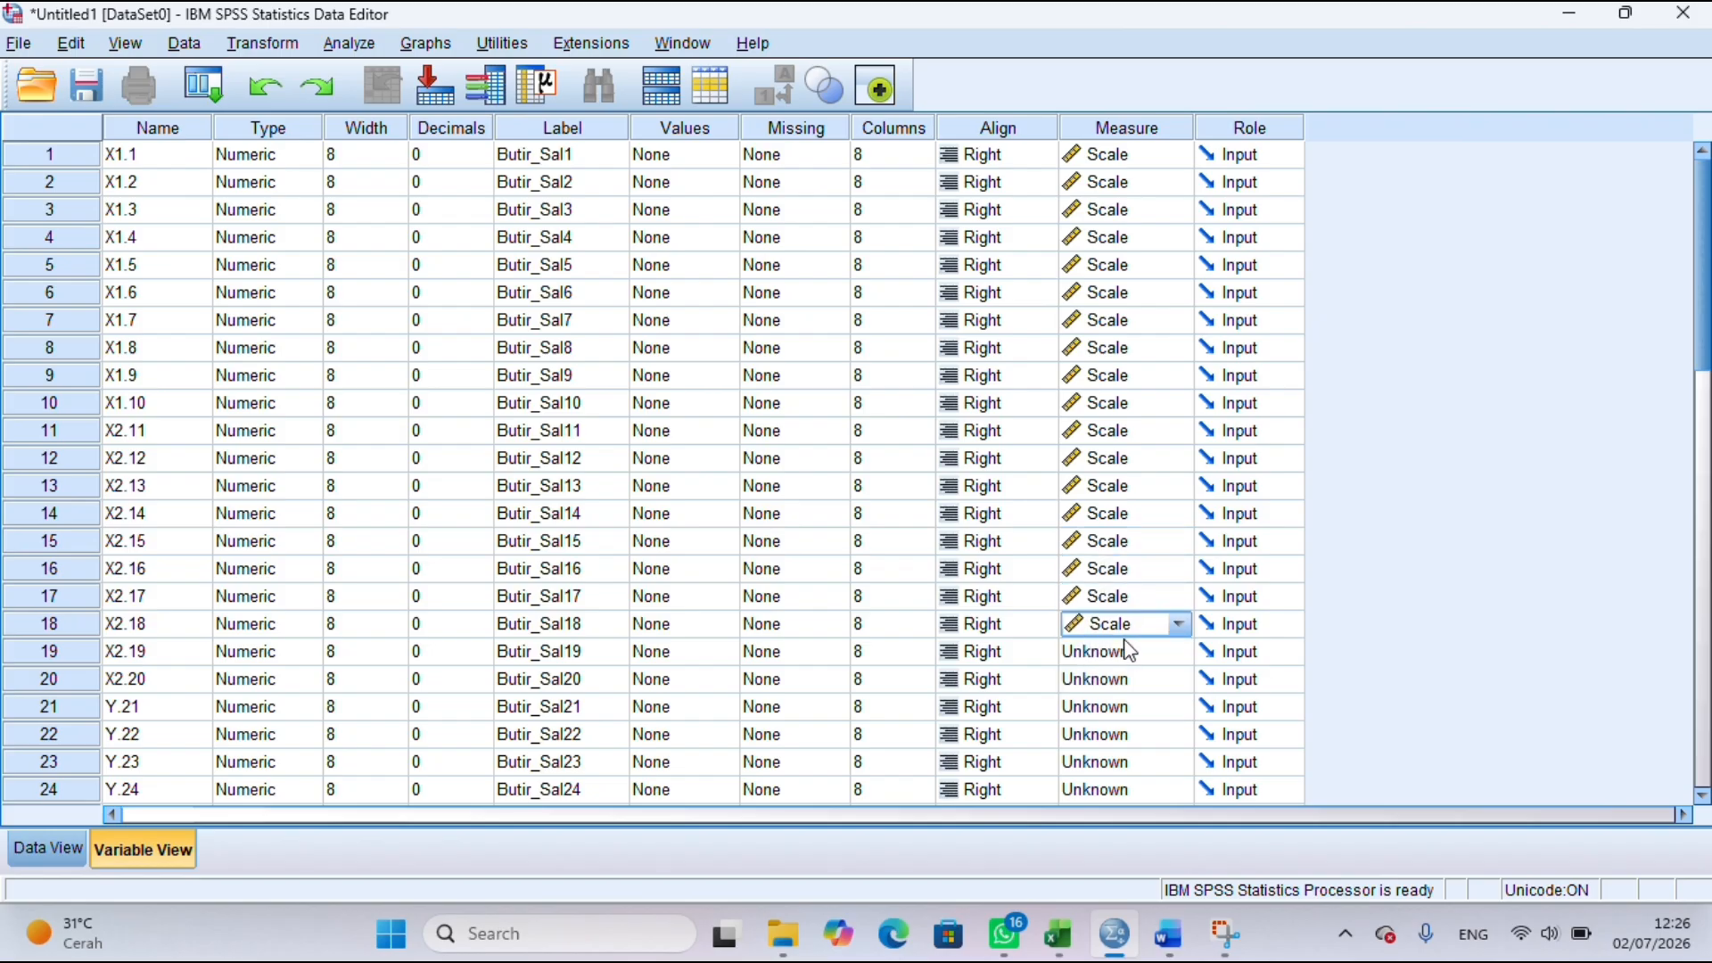
left_click(1125, 652)
left_click(1124, 655)
left_click(1118, 678)
left_click(1118, 679)
left_click(1118, 686)
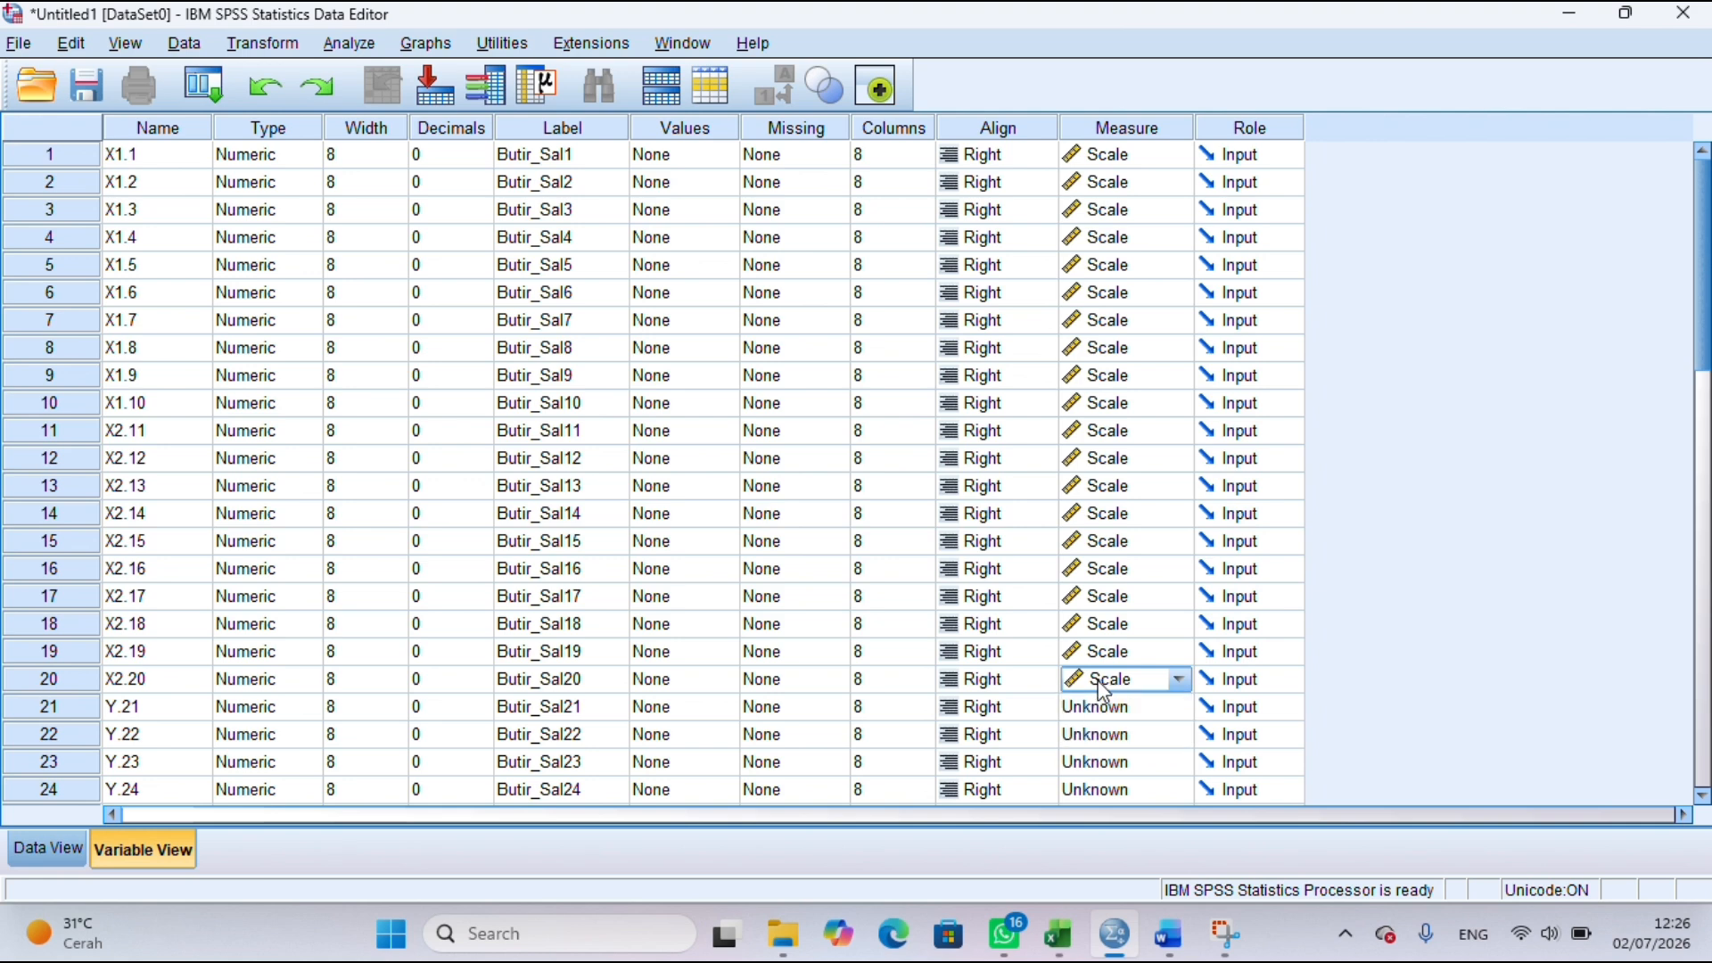
left_click(1118, 692)
- Set the measurement level to Scale for the variables Y.21 through Y.30
left_click(1123, 705)
left_click(1123, 706)
left_click(1125, 706)
scroll(1127, 704, "down", 2)
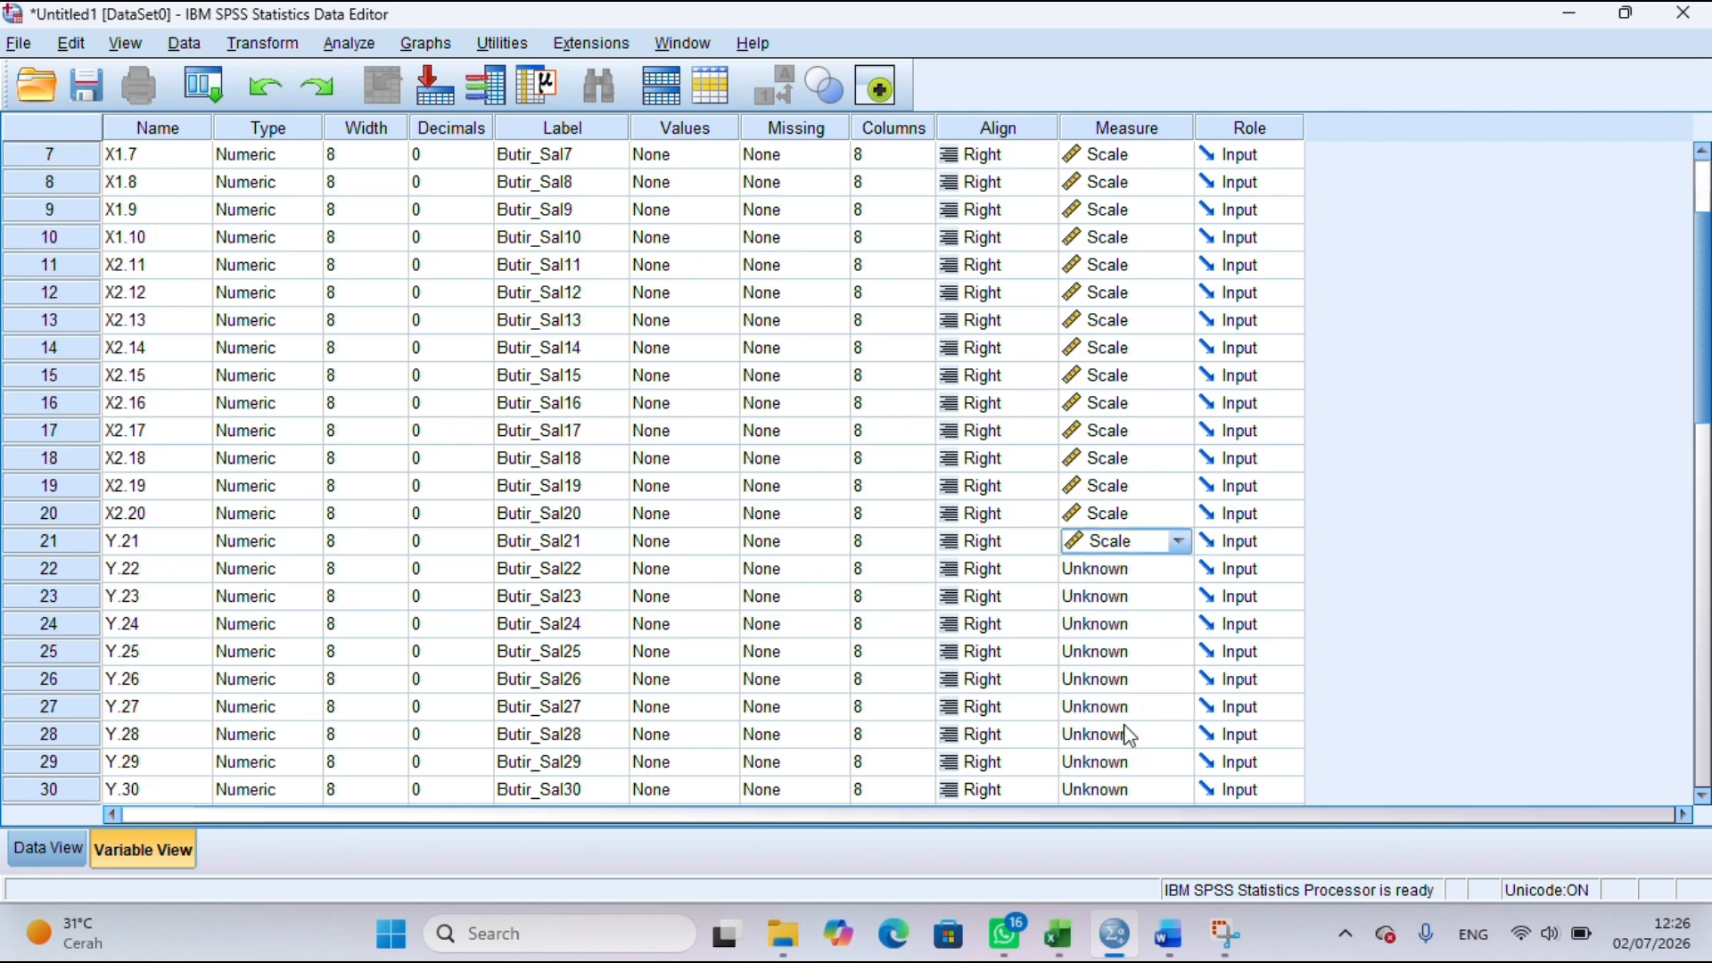
left_click(1112, 571)
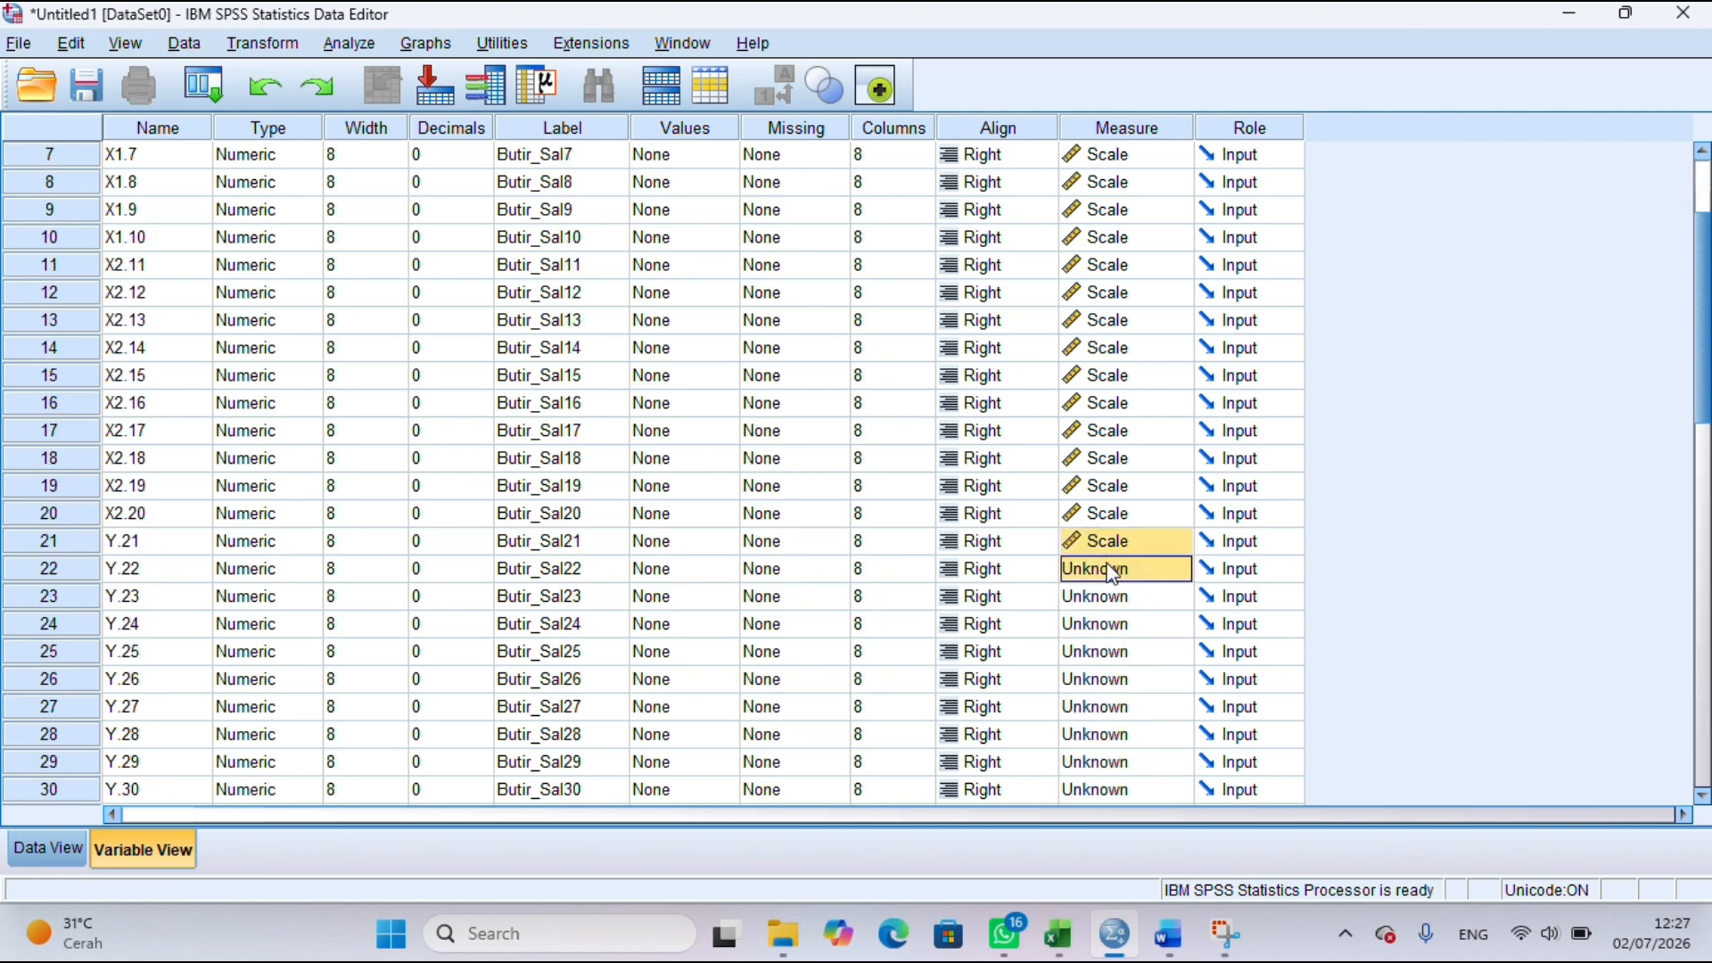
left_click(1113, 575)
left_click(1113, 582)
left_click(1110, 598)
left_click(1110, 624)
left_click(1097, 651)
left_click(1096, 651)
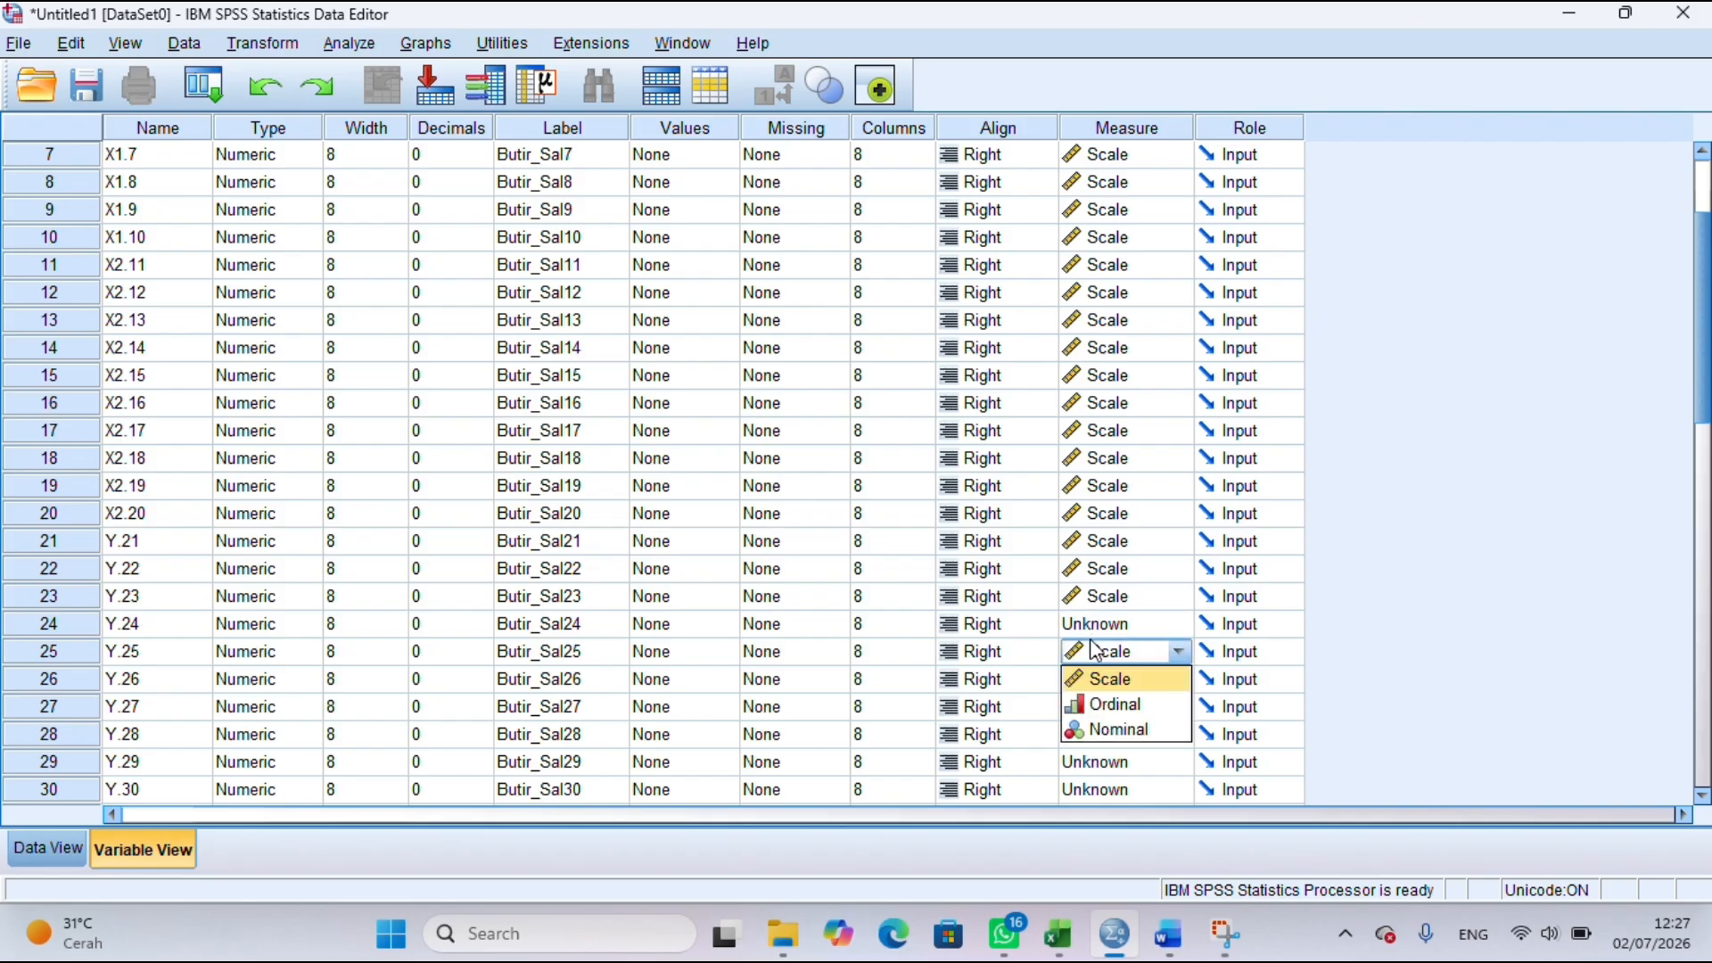
left_click(1100, 624)
left_click(1100, 624)
left_click(1100, 650)
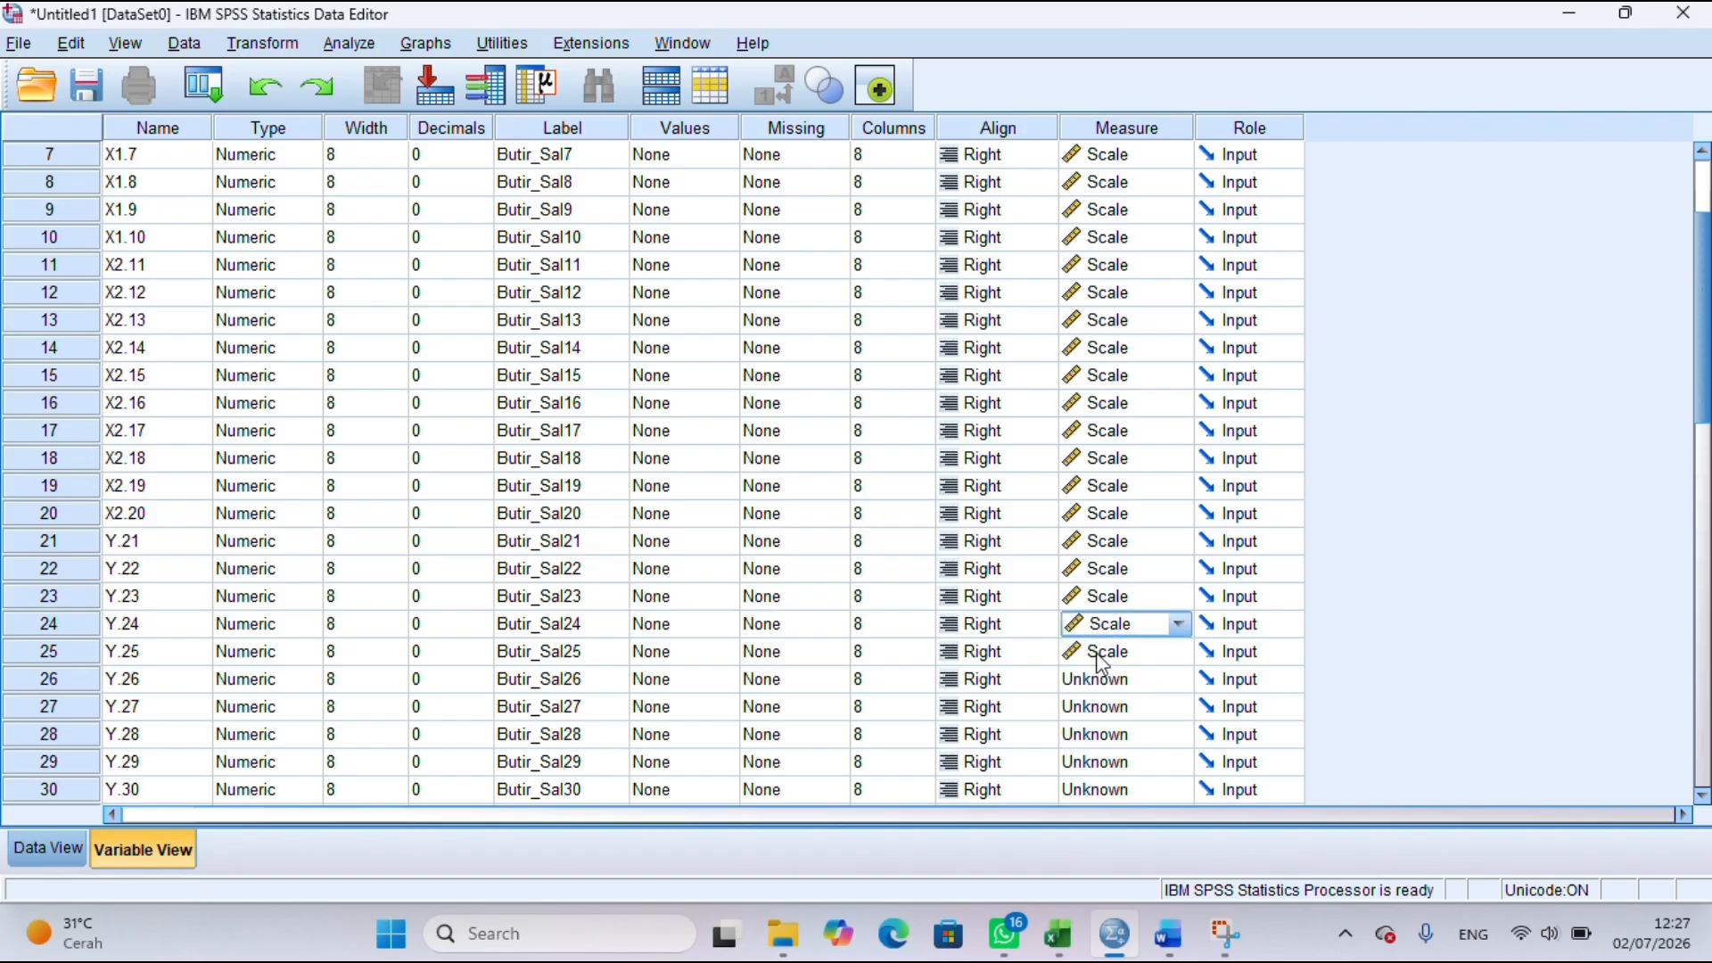
left_click(1093, 679)
left_click(1092, 680)
left_click(1093, 691)
left_click(1088, 709)
left_click(1088, 709)
left_click(1090, 727)
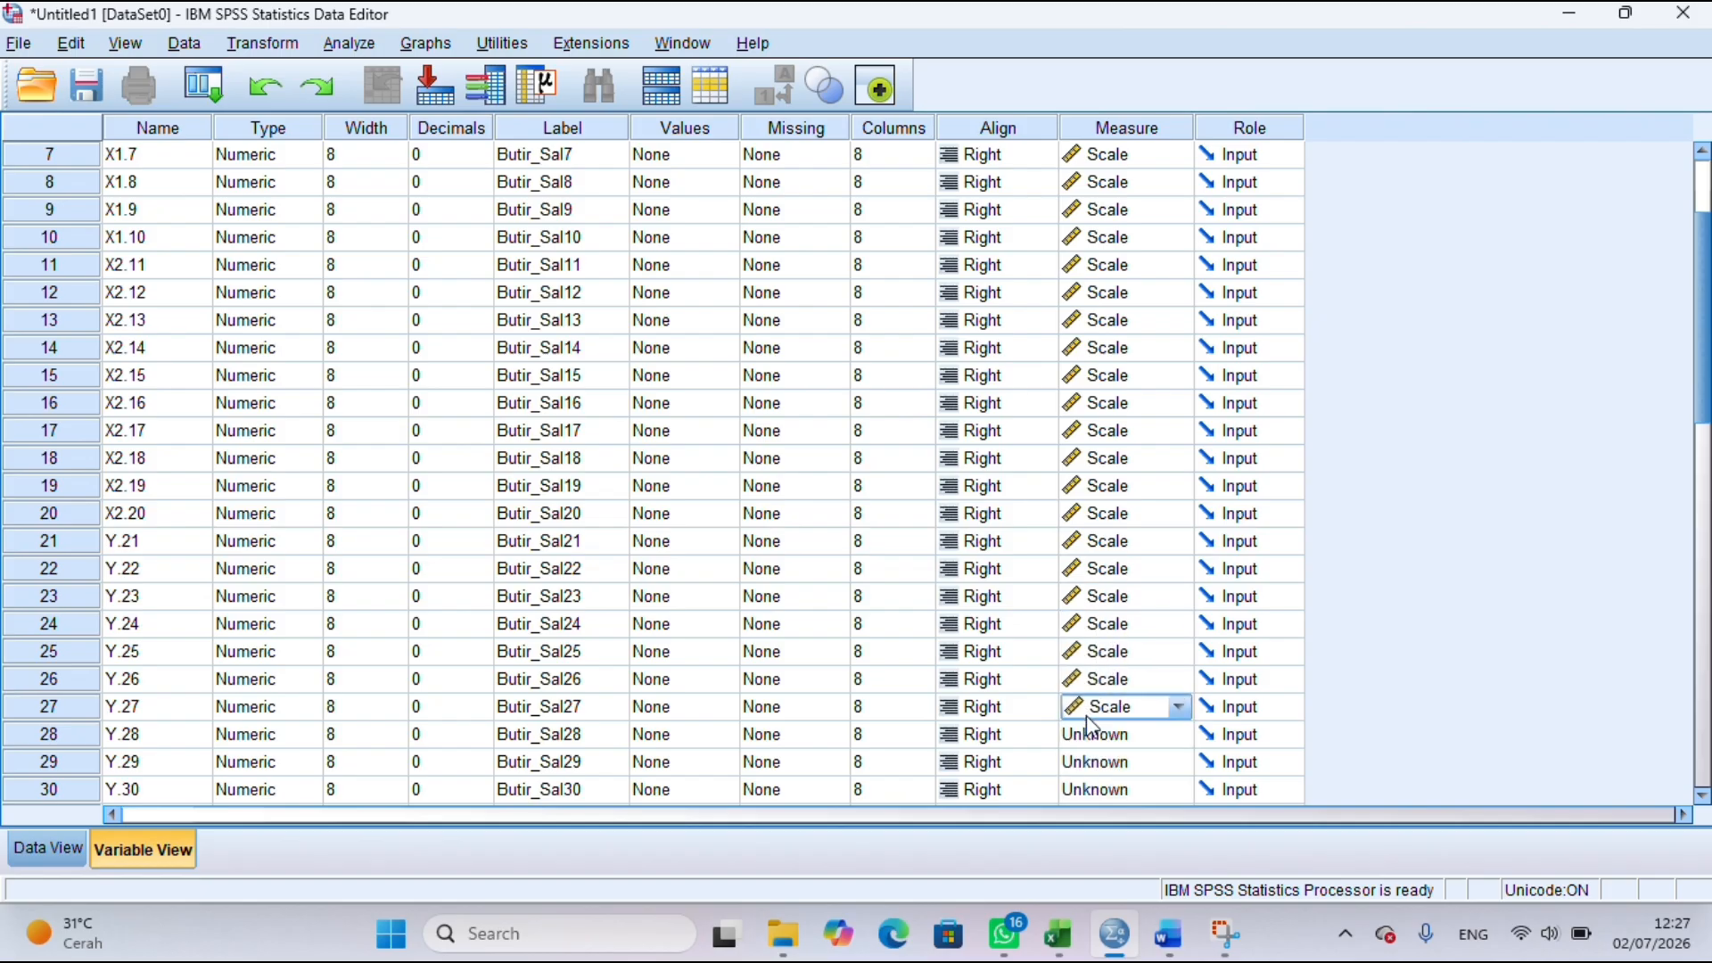
left_click(1092, 736)
scroll(1097, 758, "down", 2)
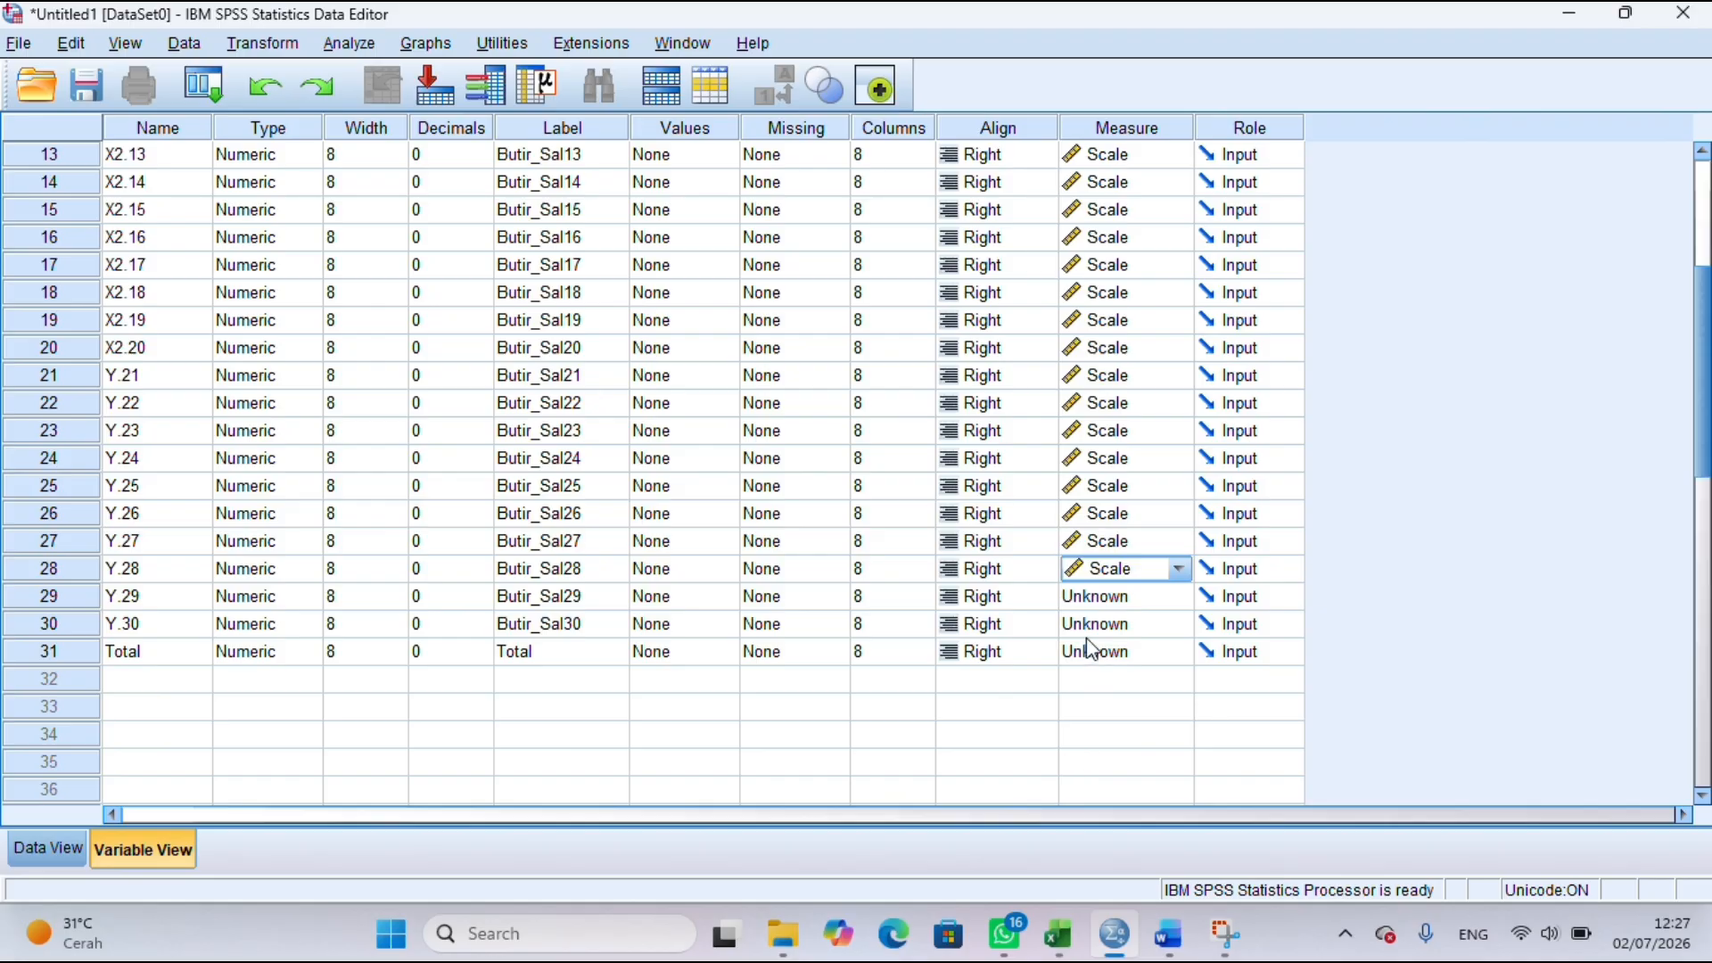
left_click(1104, 594)
left_click(1106, 596)
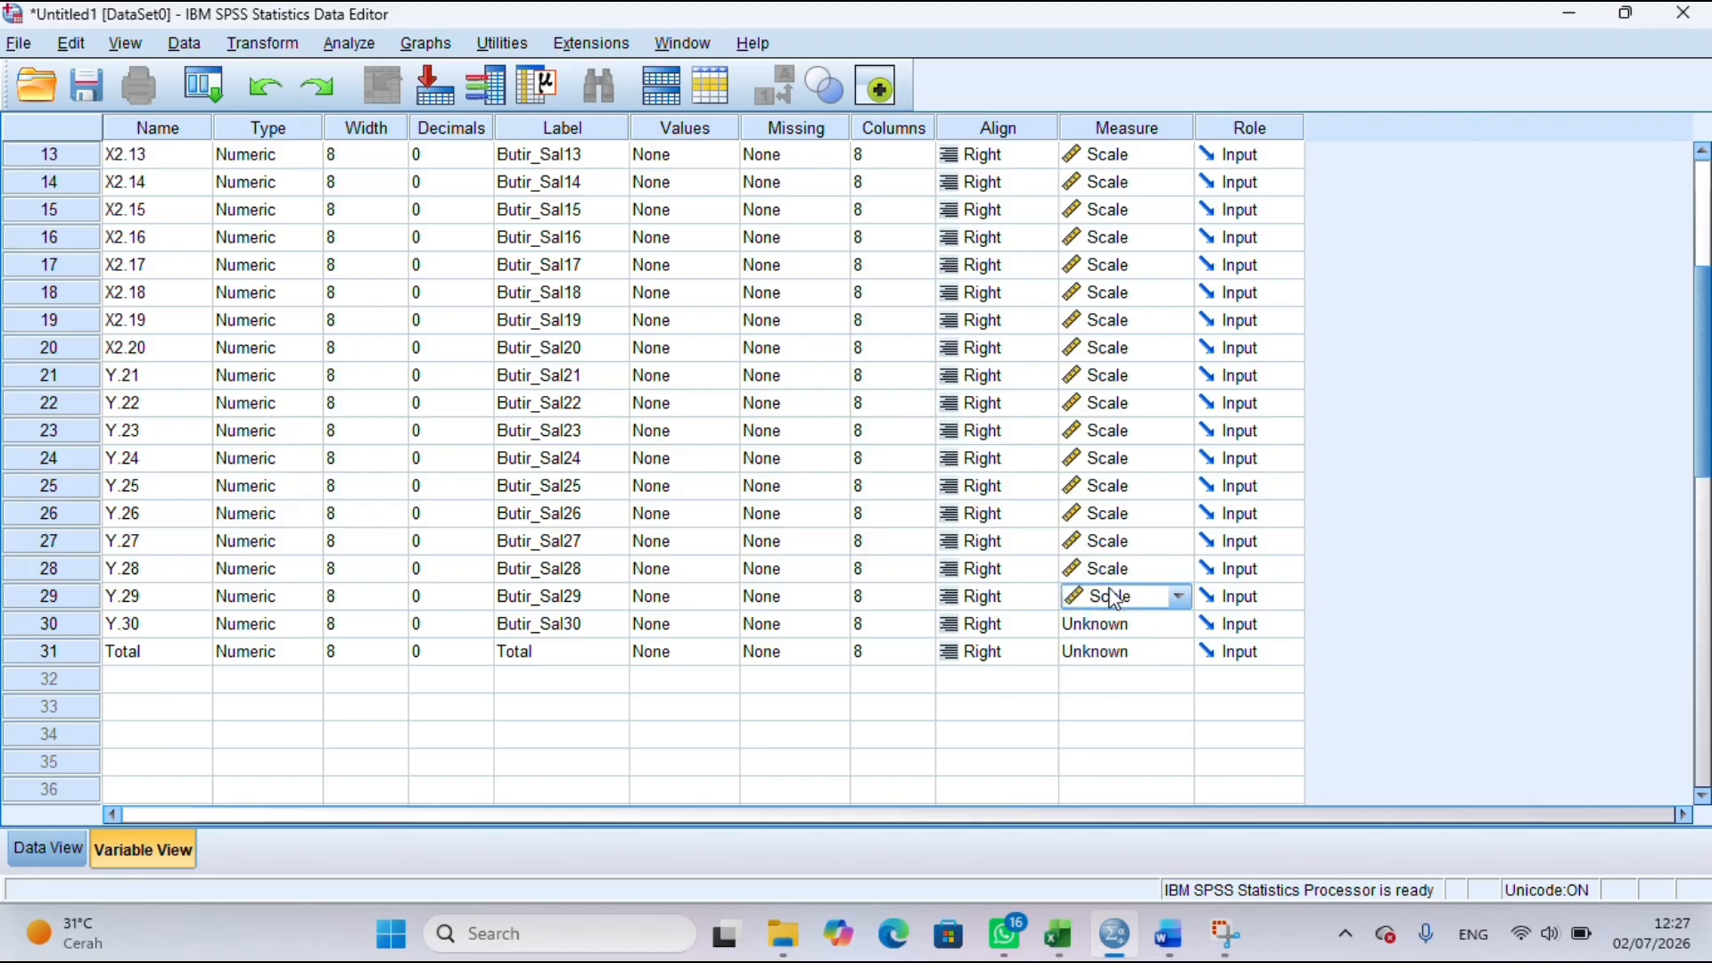
left_click(1109, 624)
- Set the measurement level of the Total variable to Scale
left_click(1105, 651)
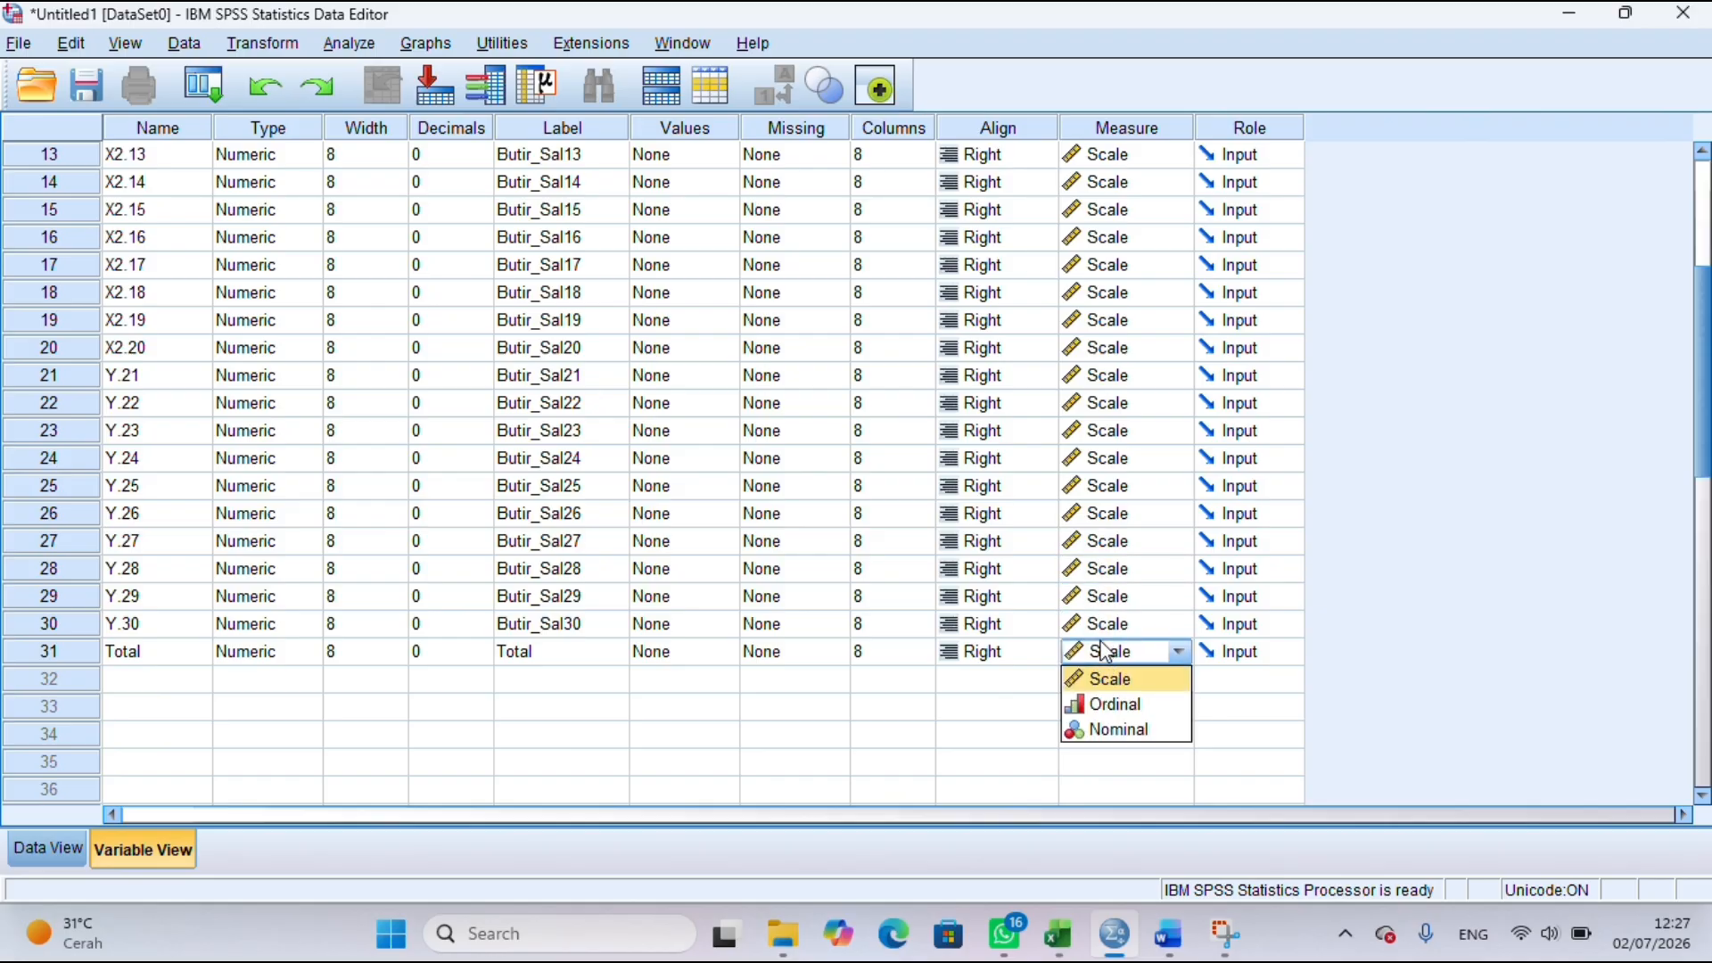
left_click(1105, 655)
left_click(1106, 658)
left_click(1113, 657)
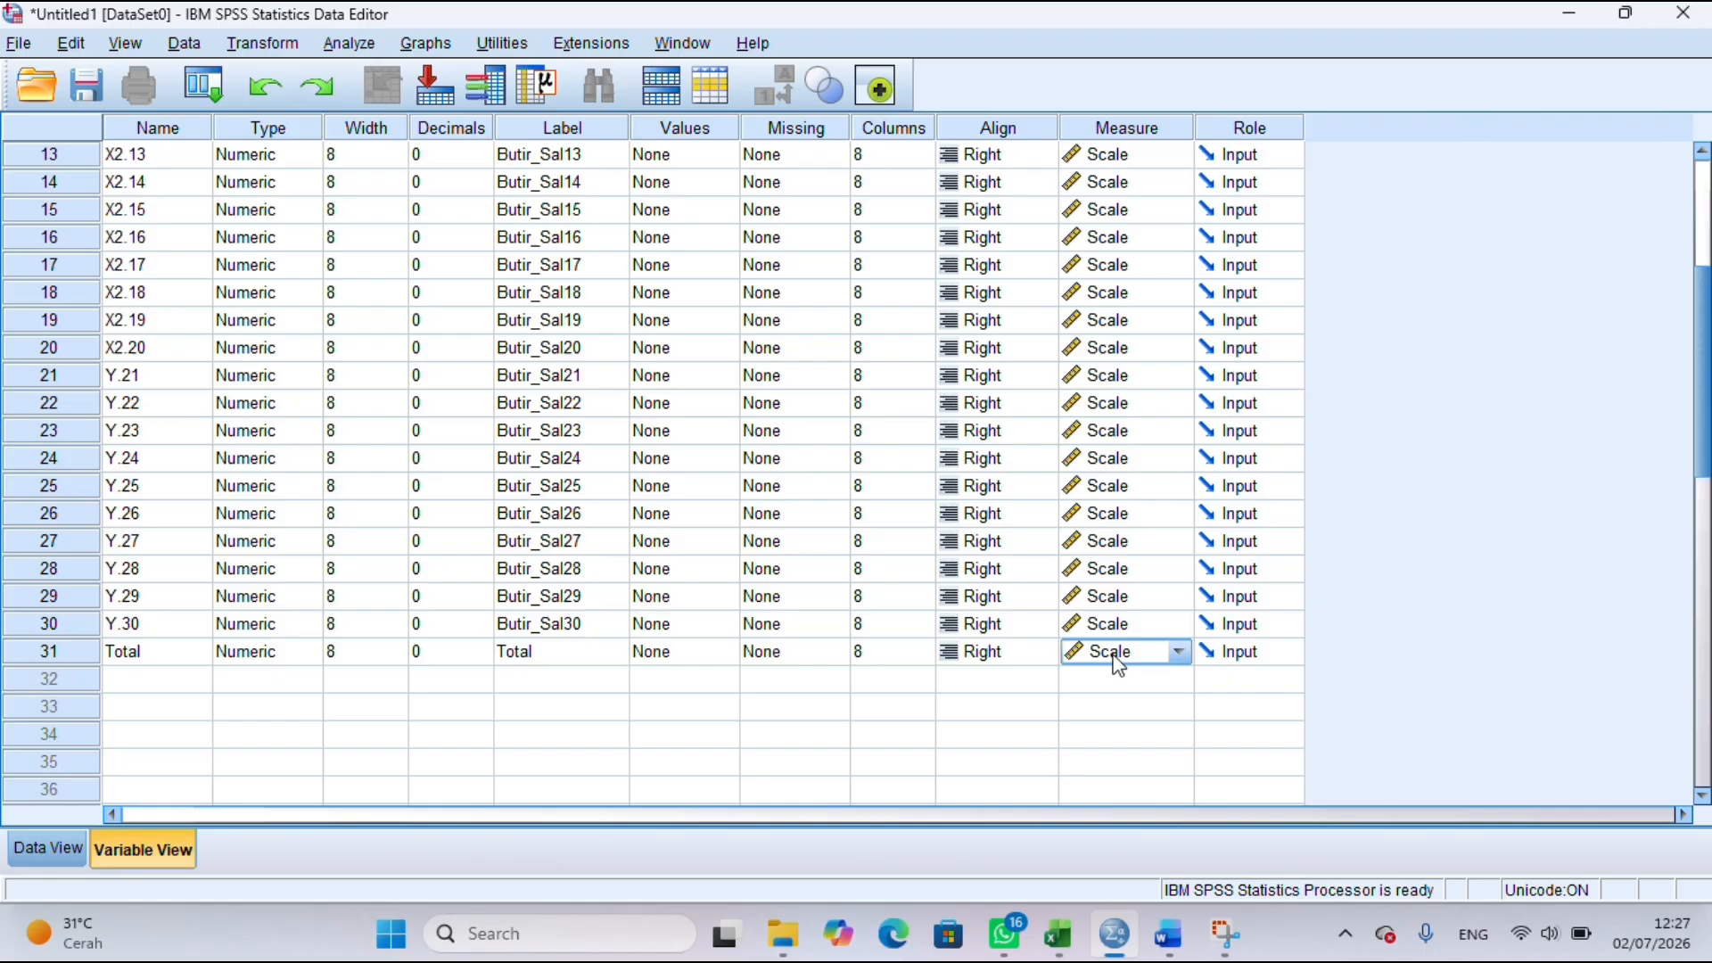
scroll(1158, 641, "up", 3)
left_click(1158, 642)
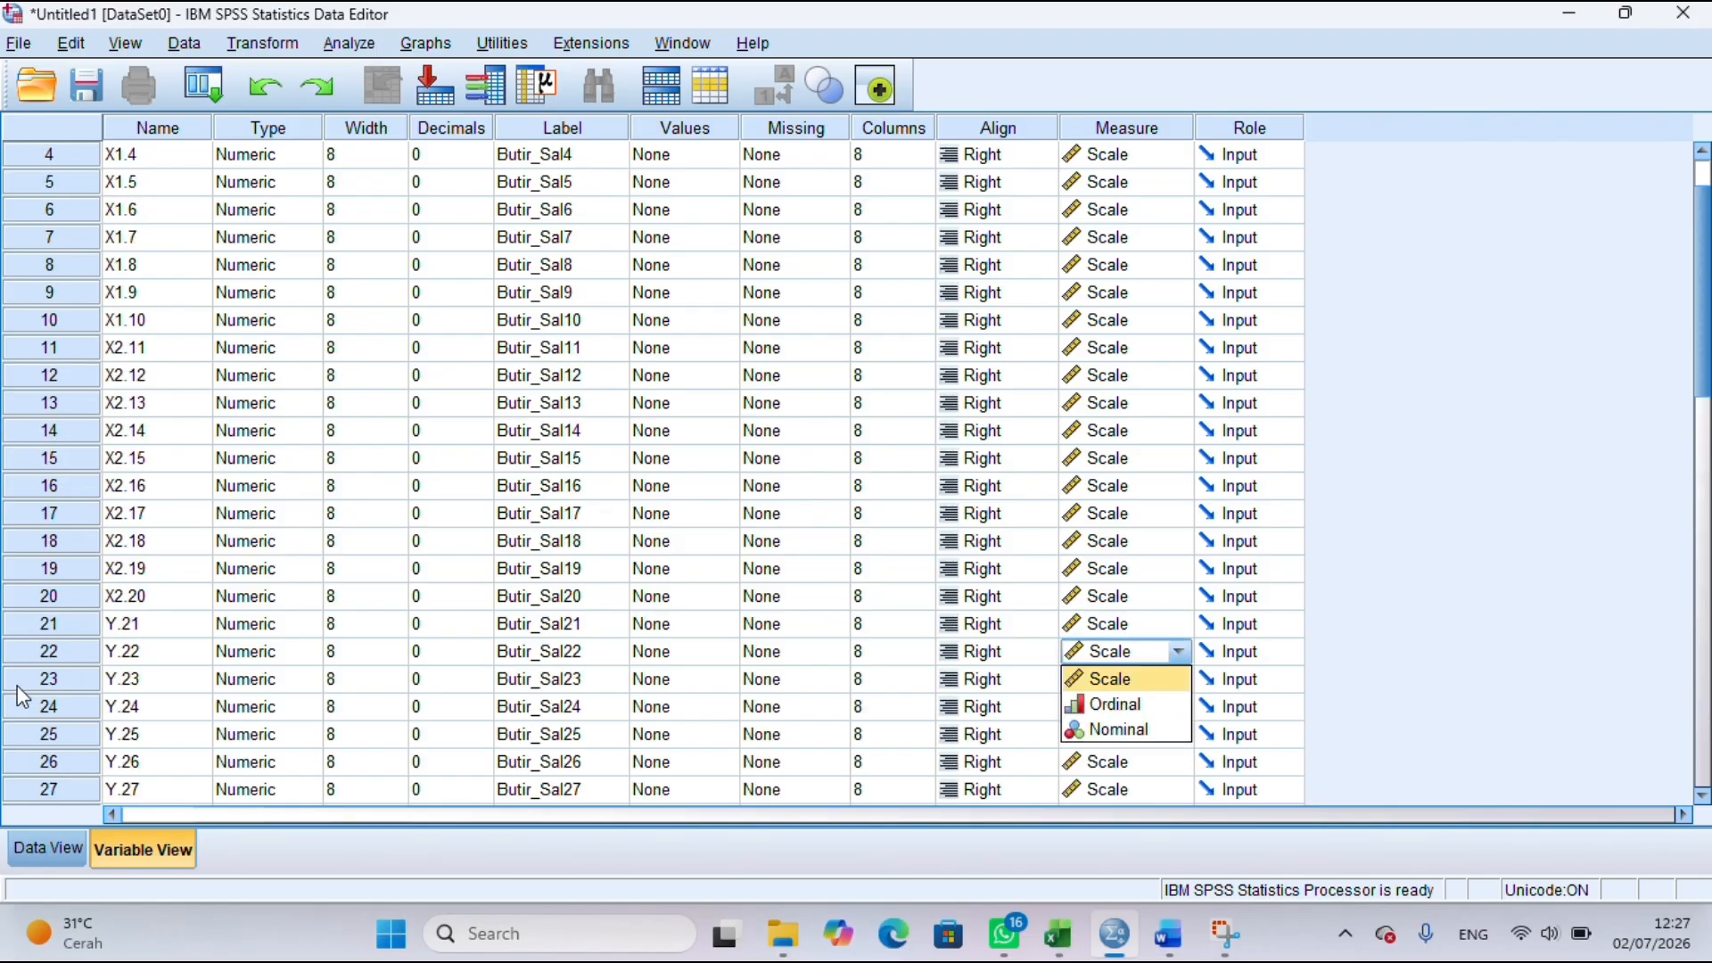
- Show the SPSS data grid, and copy the item scores and totals AJ3:BN36 from Sheet4 of the Excel workbook for it
left_click(36, 848)
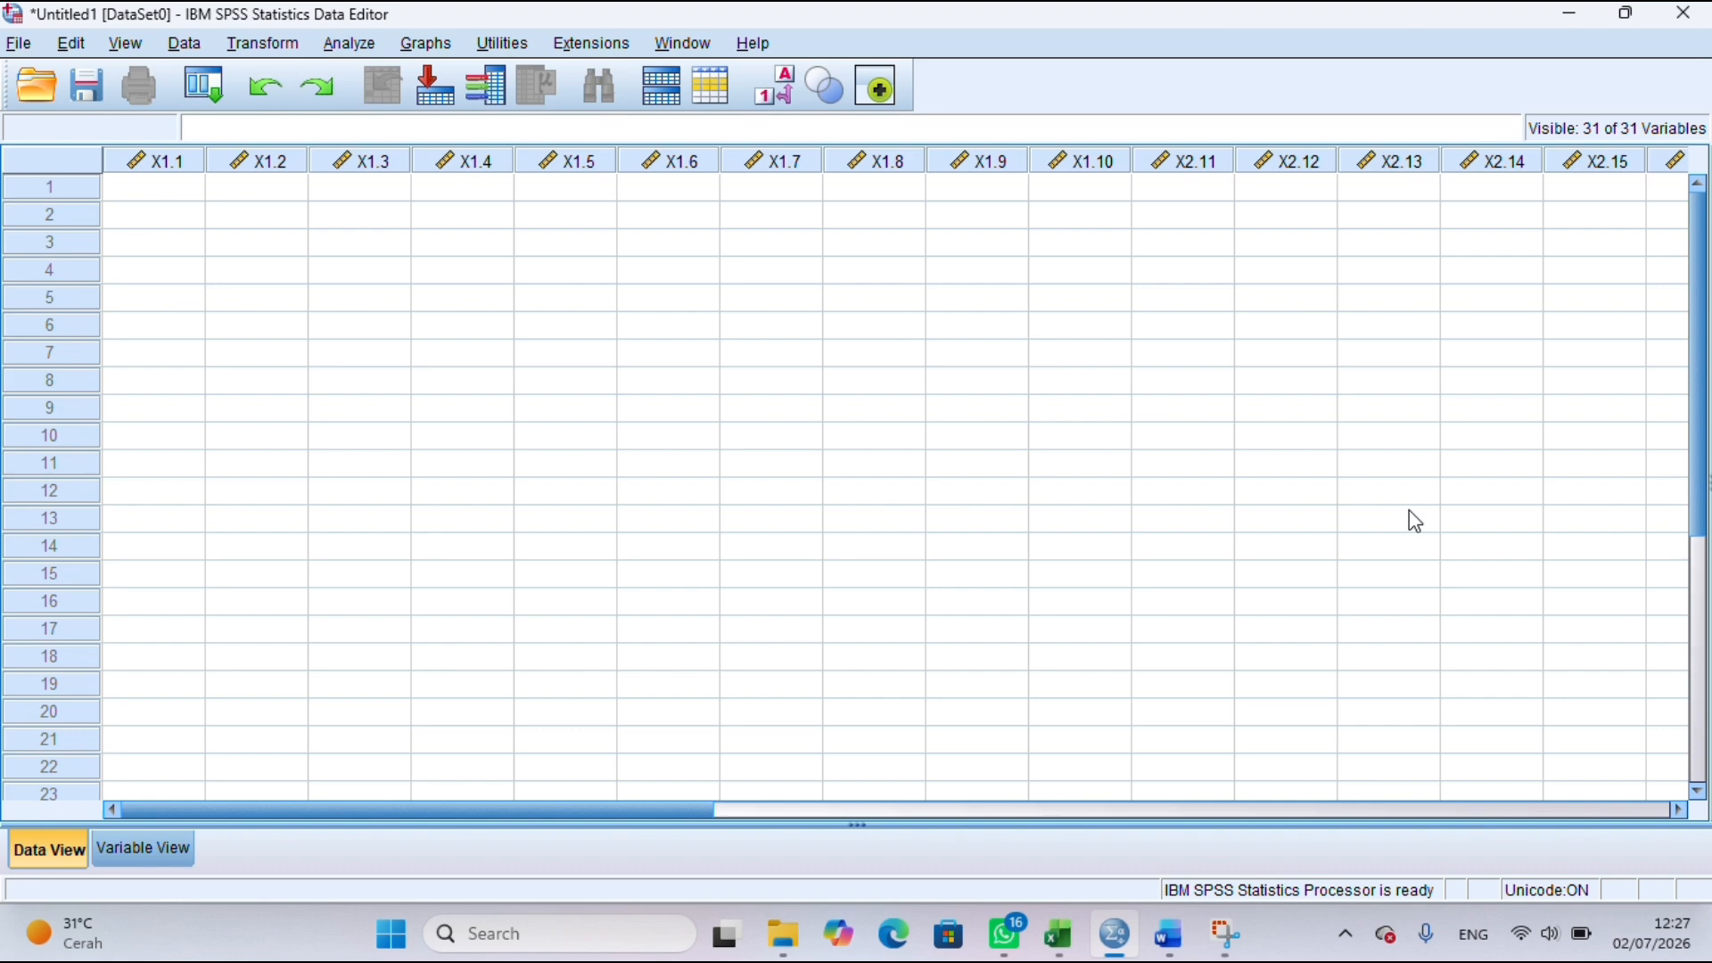
left_click_drag(701, 821, 148, 821)
left_click(1061, 951)
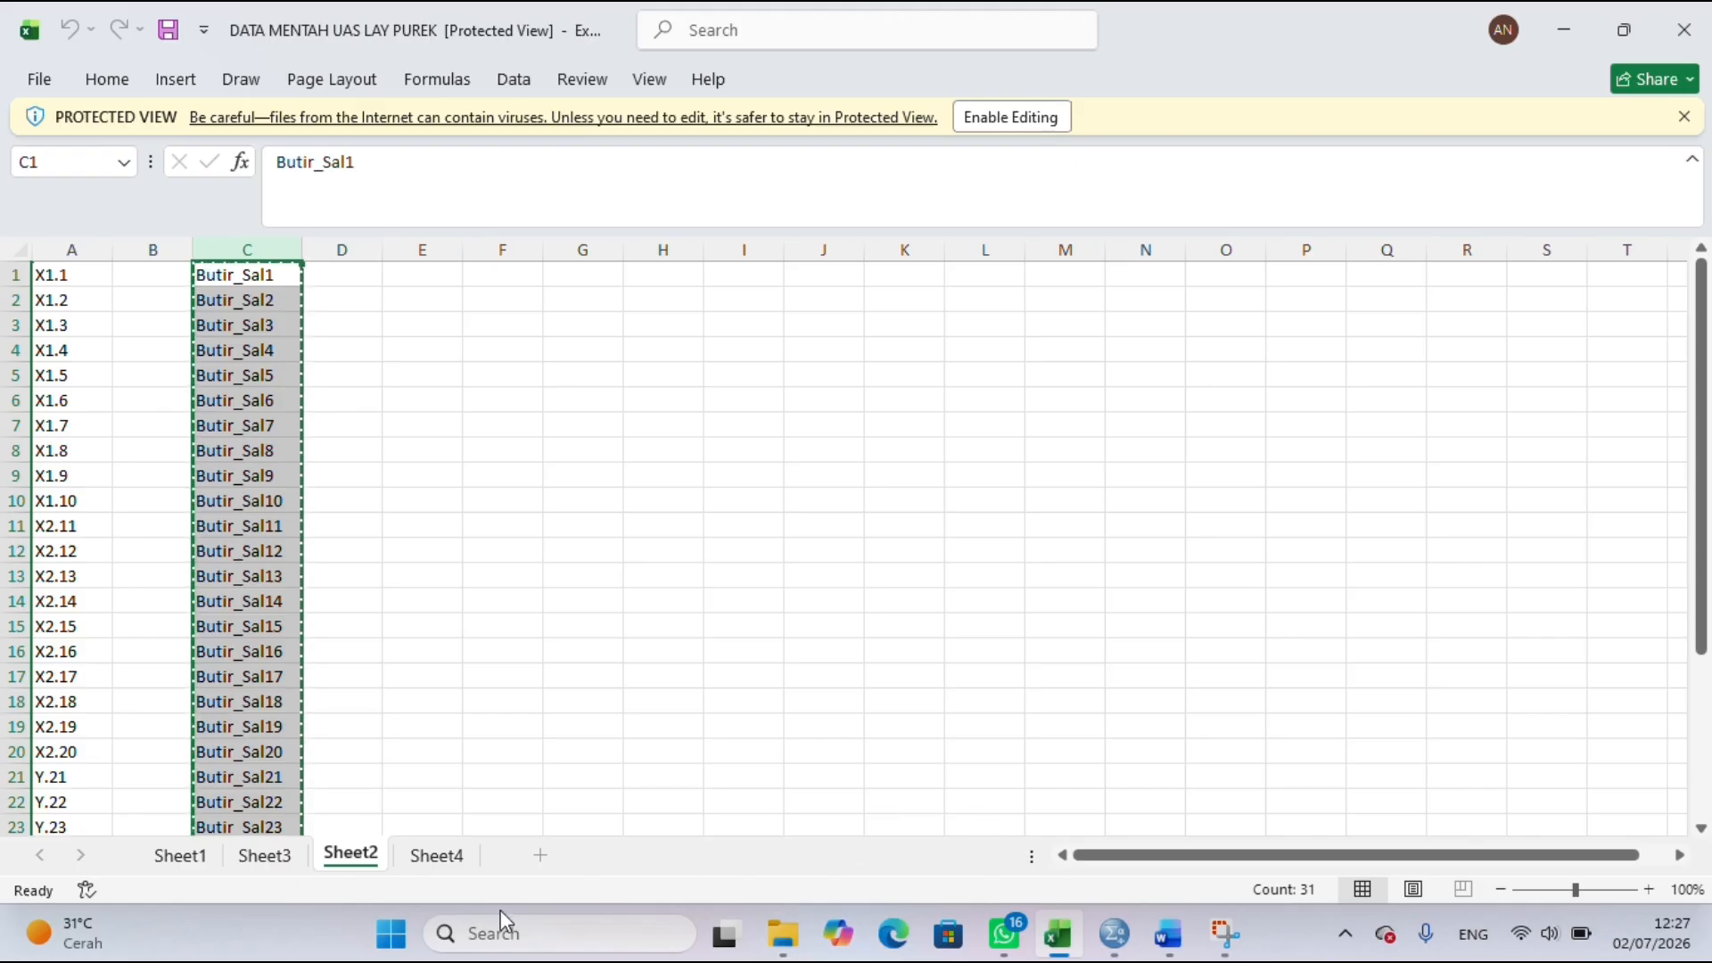
left_click(437, 856)
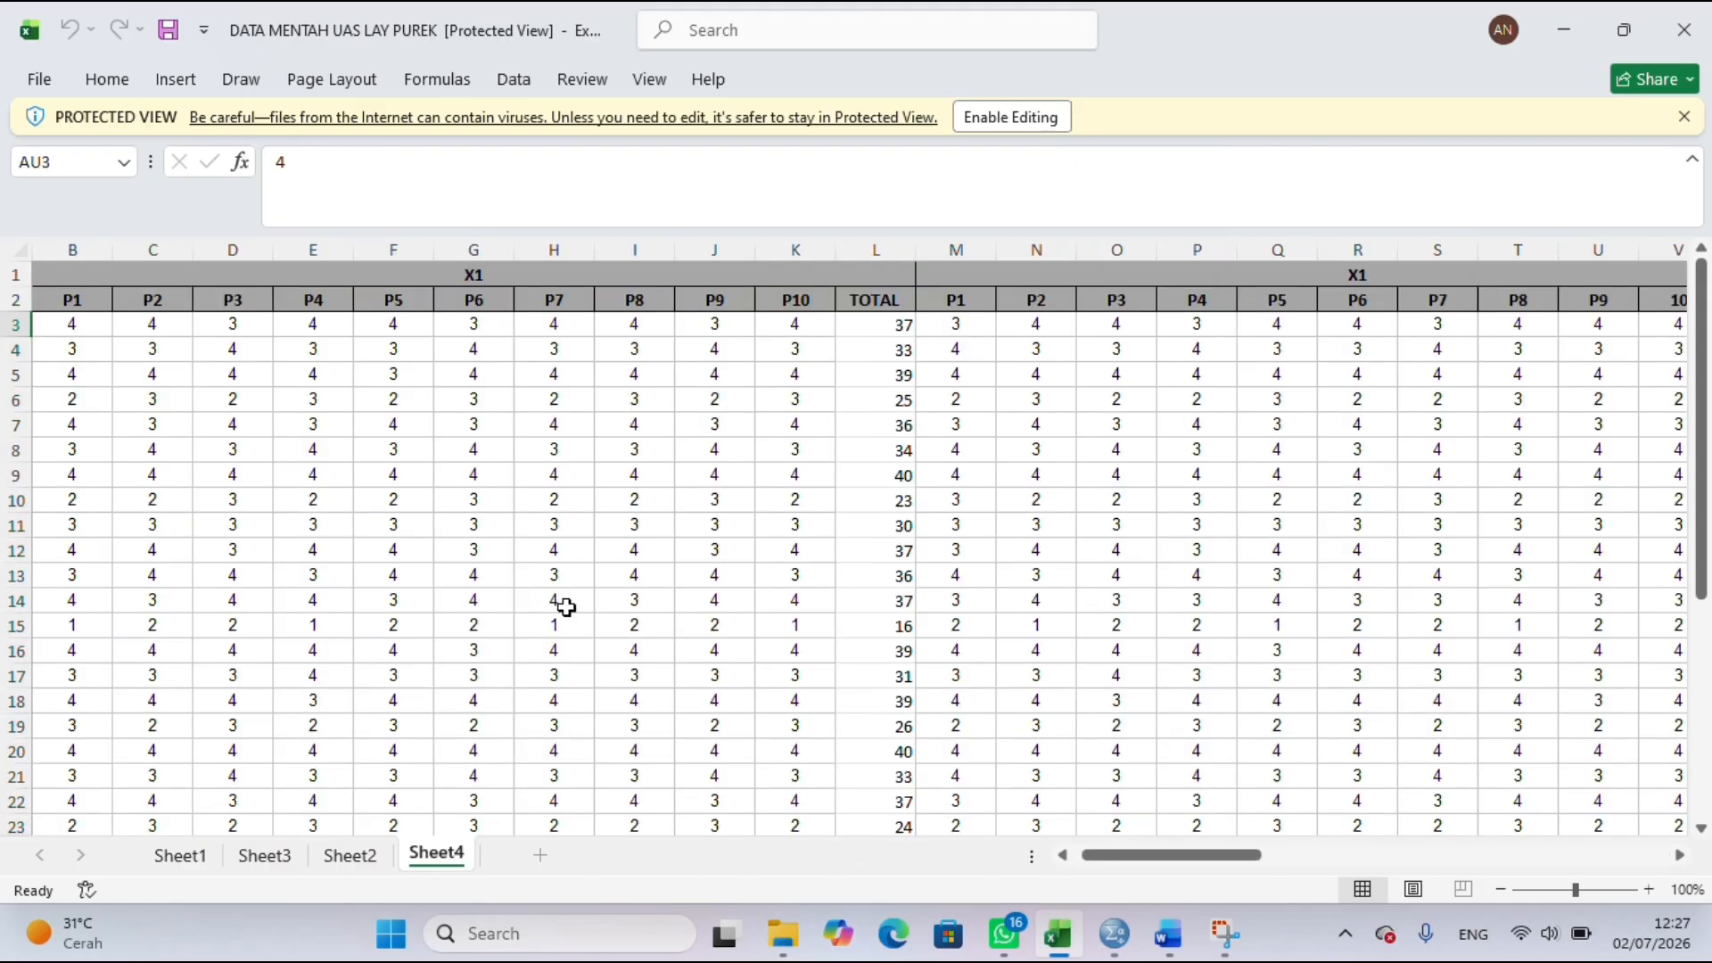
scroll(564, 605, "right", 10)
scroll(566, 607, "left", 4)
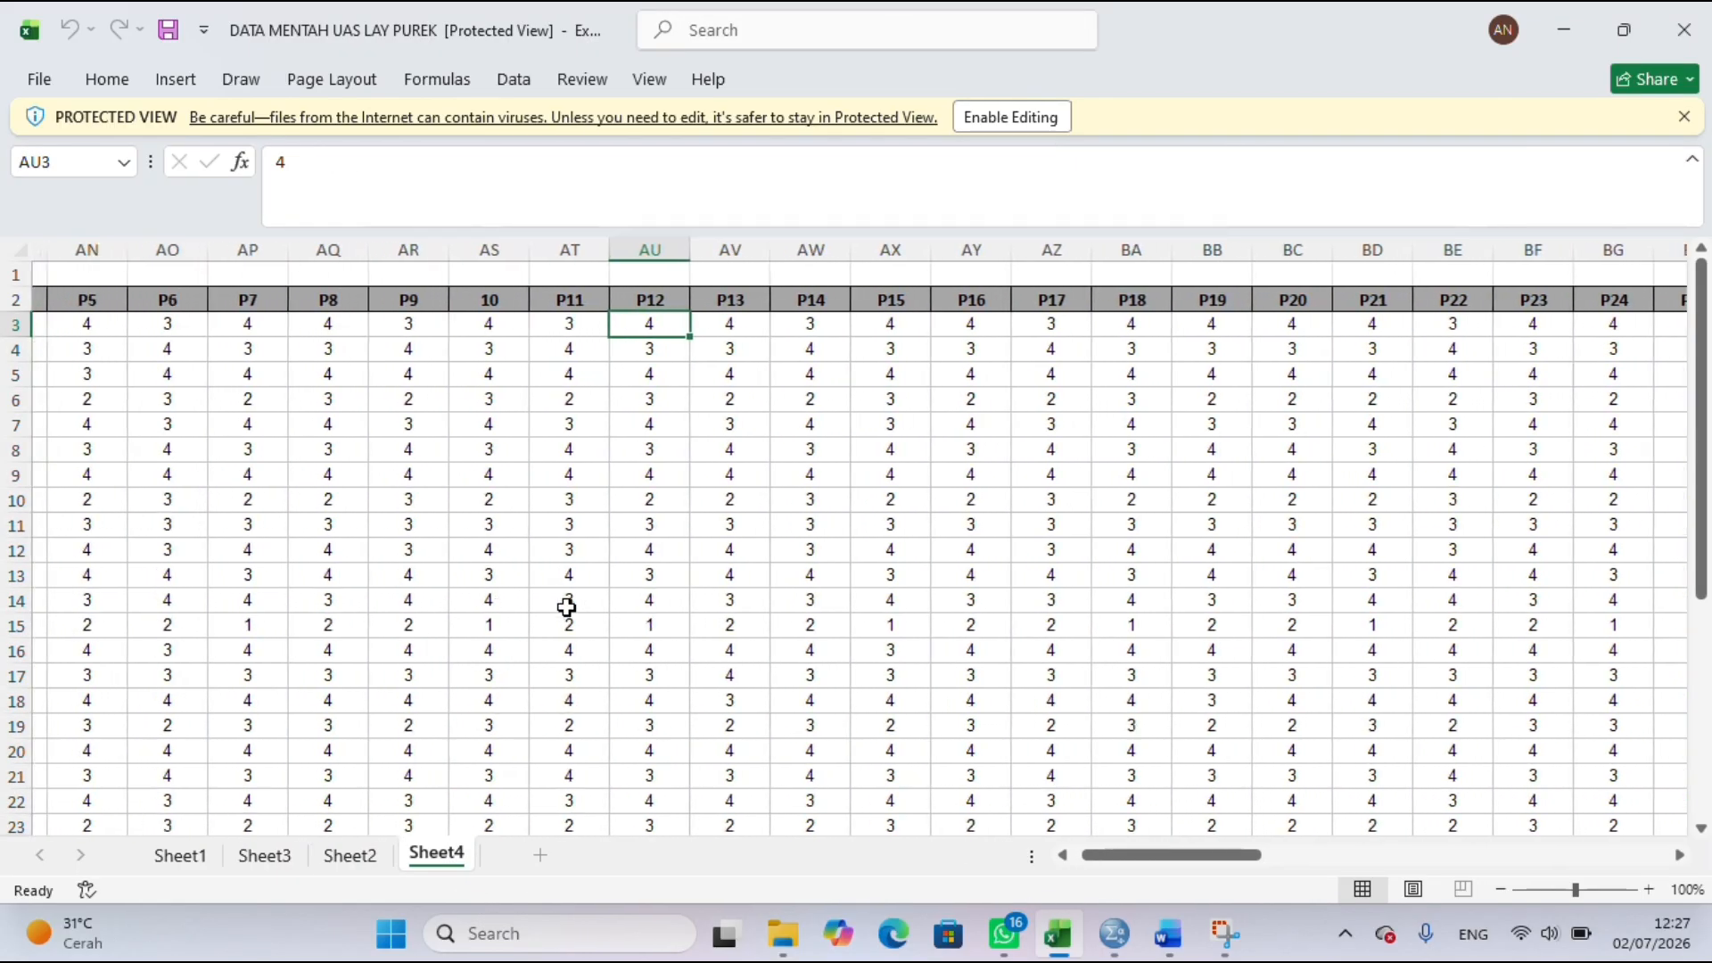
scroll(566, 607, "left", 1)
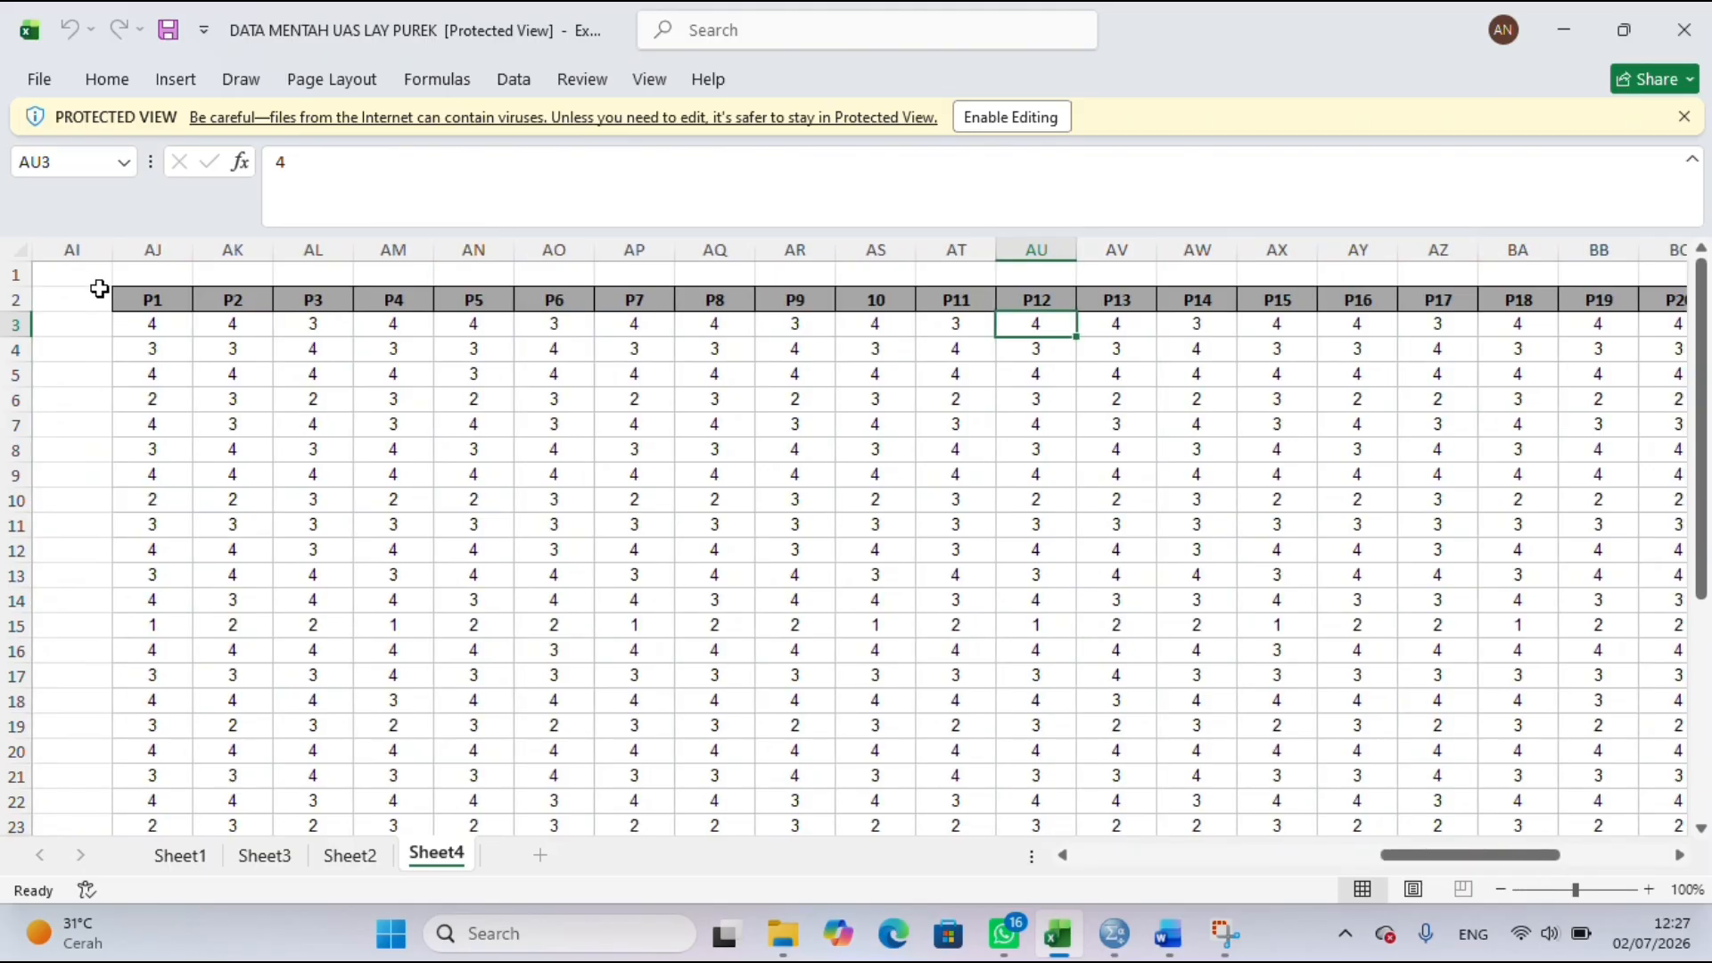
left_click(174, 329)
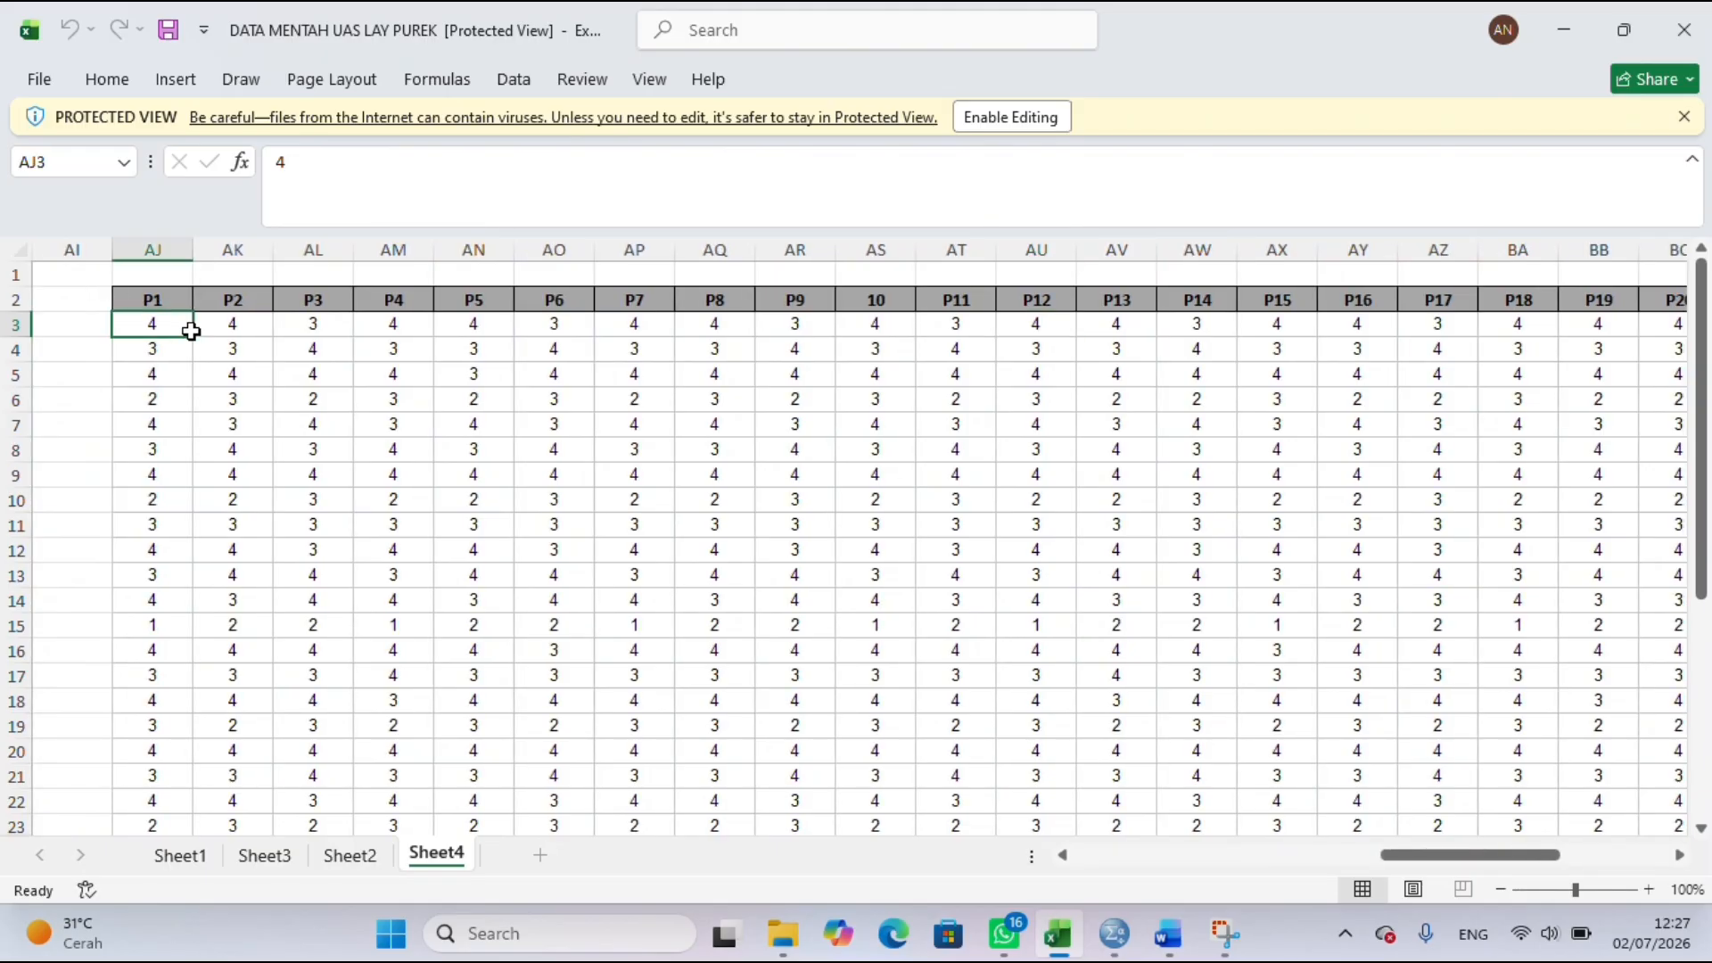
left_click_drag(184, 329, 1499, 780)
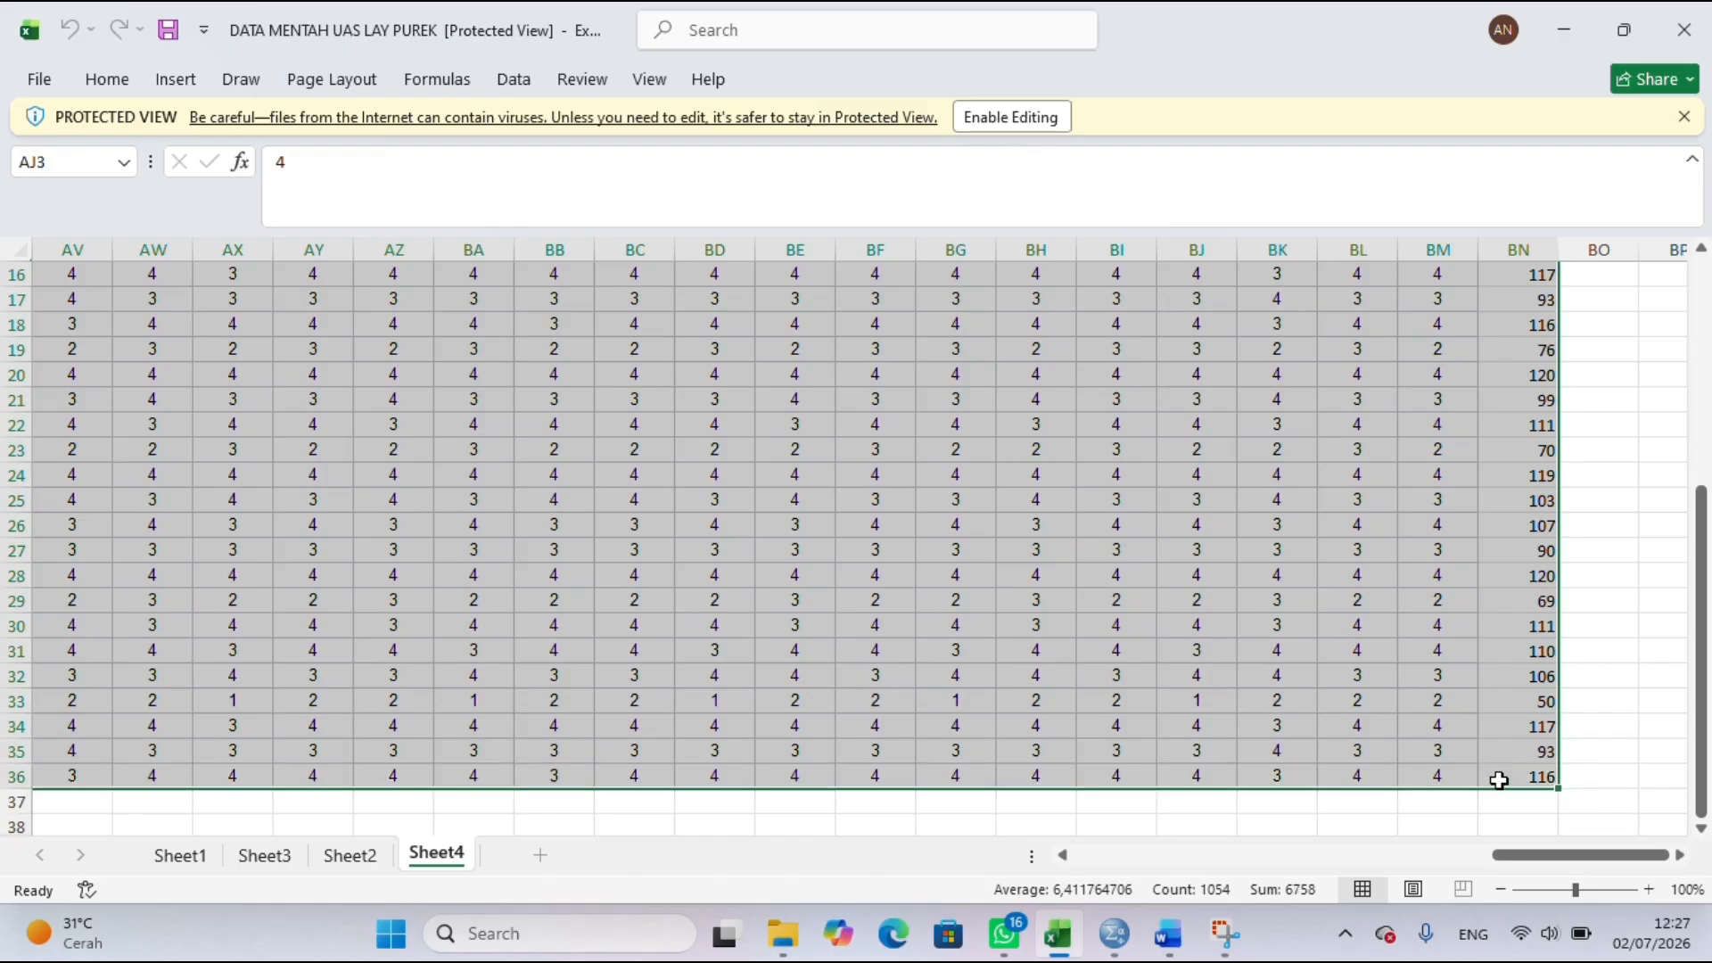
key("ctrl+c")
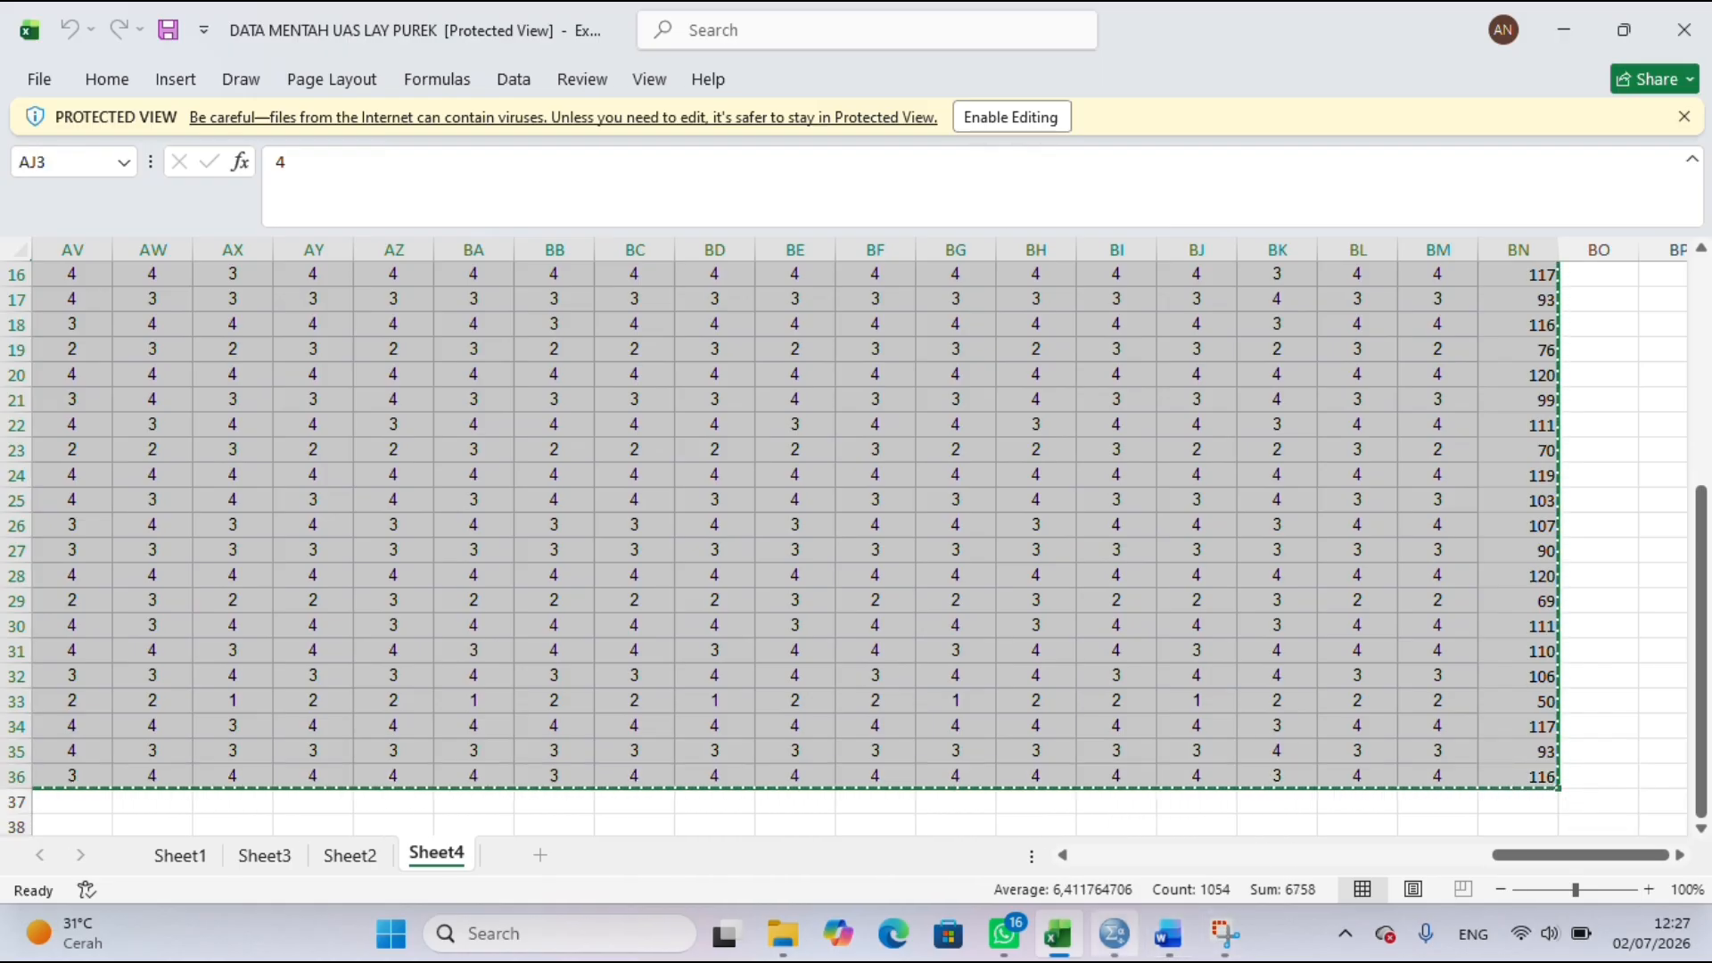
left_click(1114, 933)
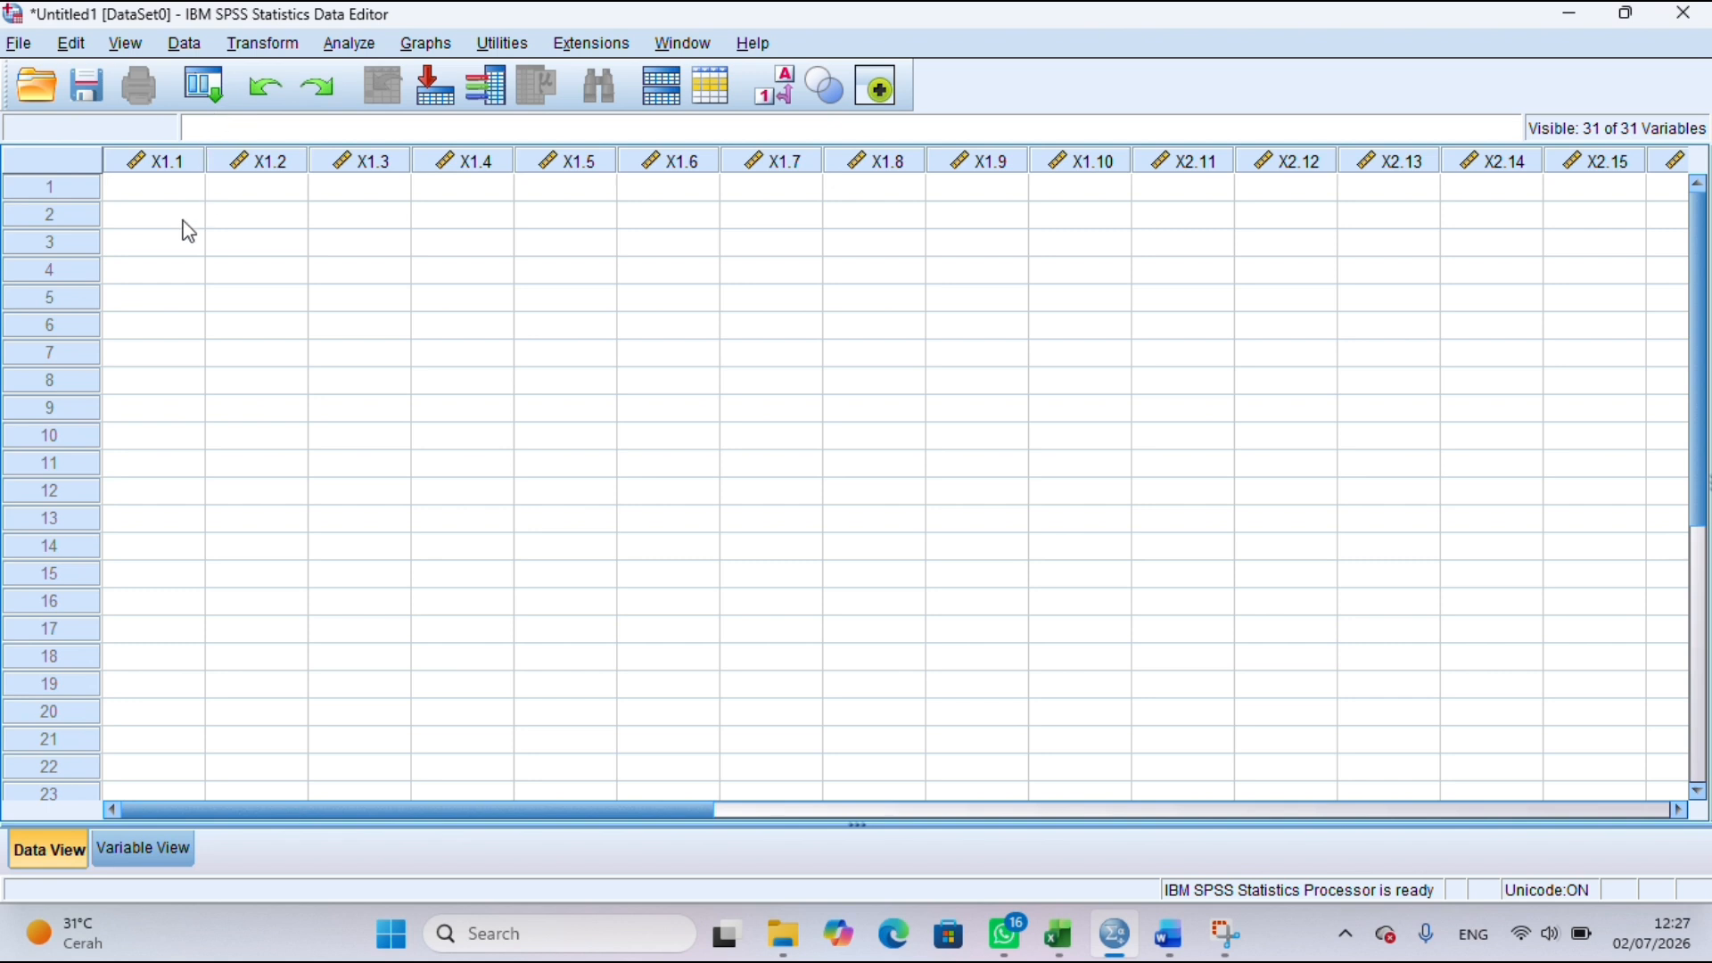
- Paste the copied item scores and totals into the SPSS data grid, starting at row 1 of X1.1
left_click(165, 196)
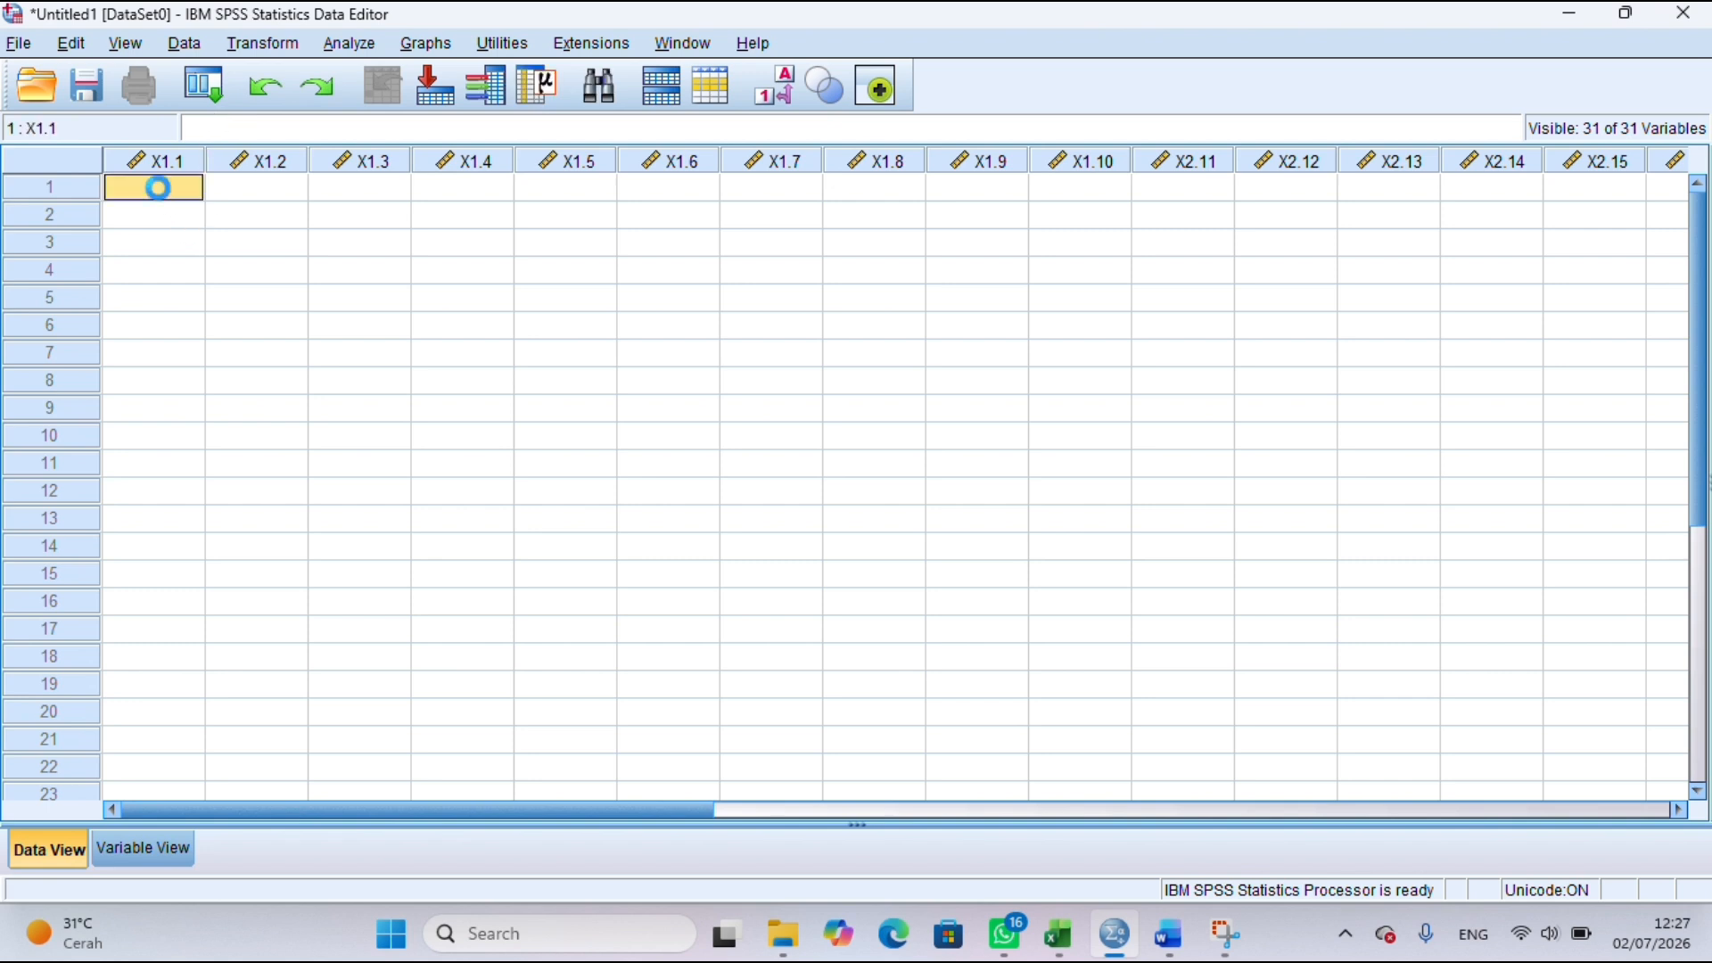
key("ctrl+v")
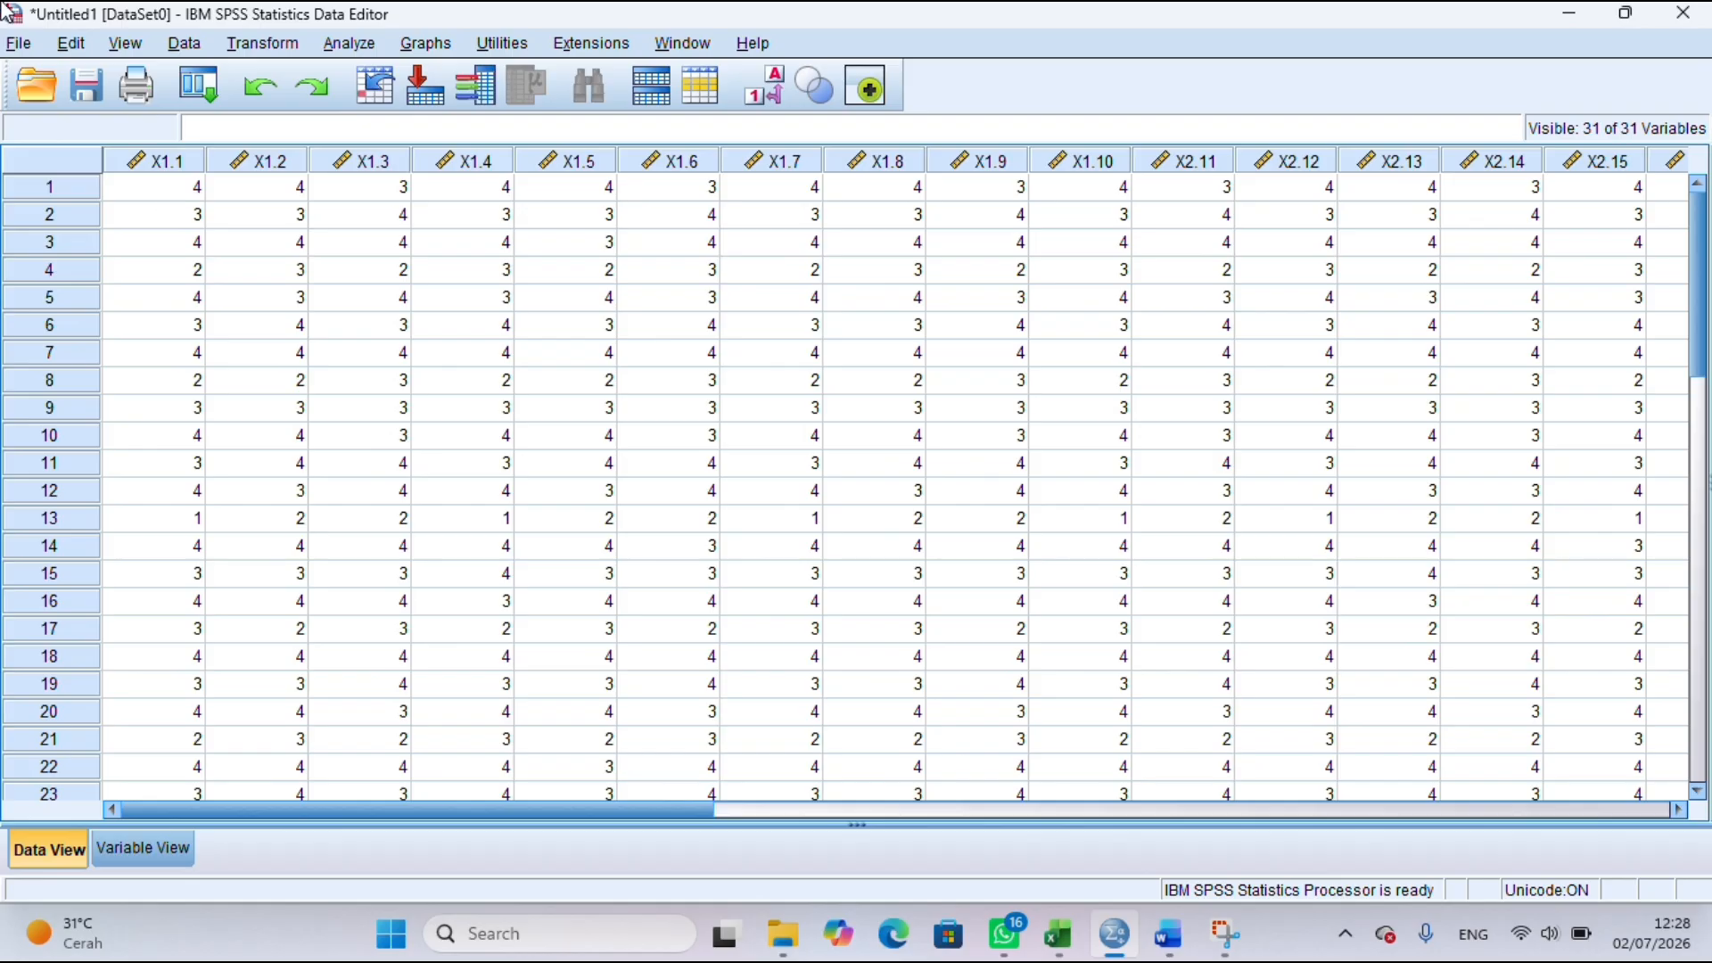
- Run a two-tailed Pearson bivariate correlation on all variables from X1.1 through Total, flagging significant correlations
left_click(352, 44)
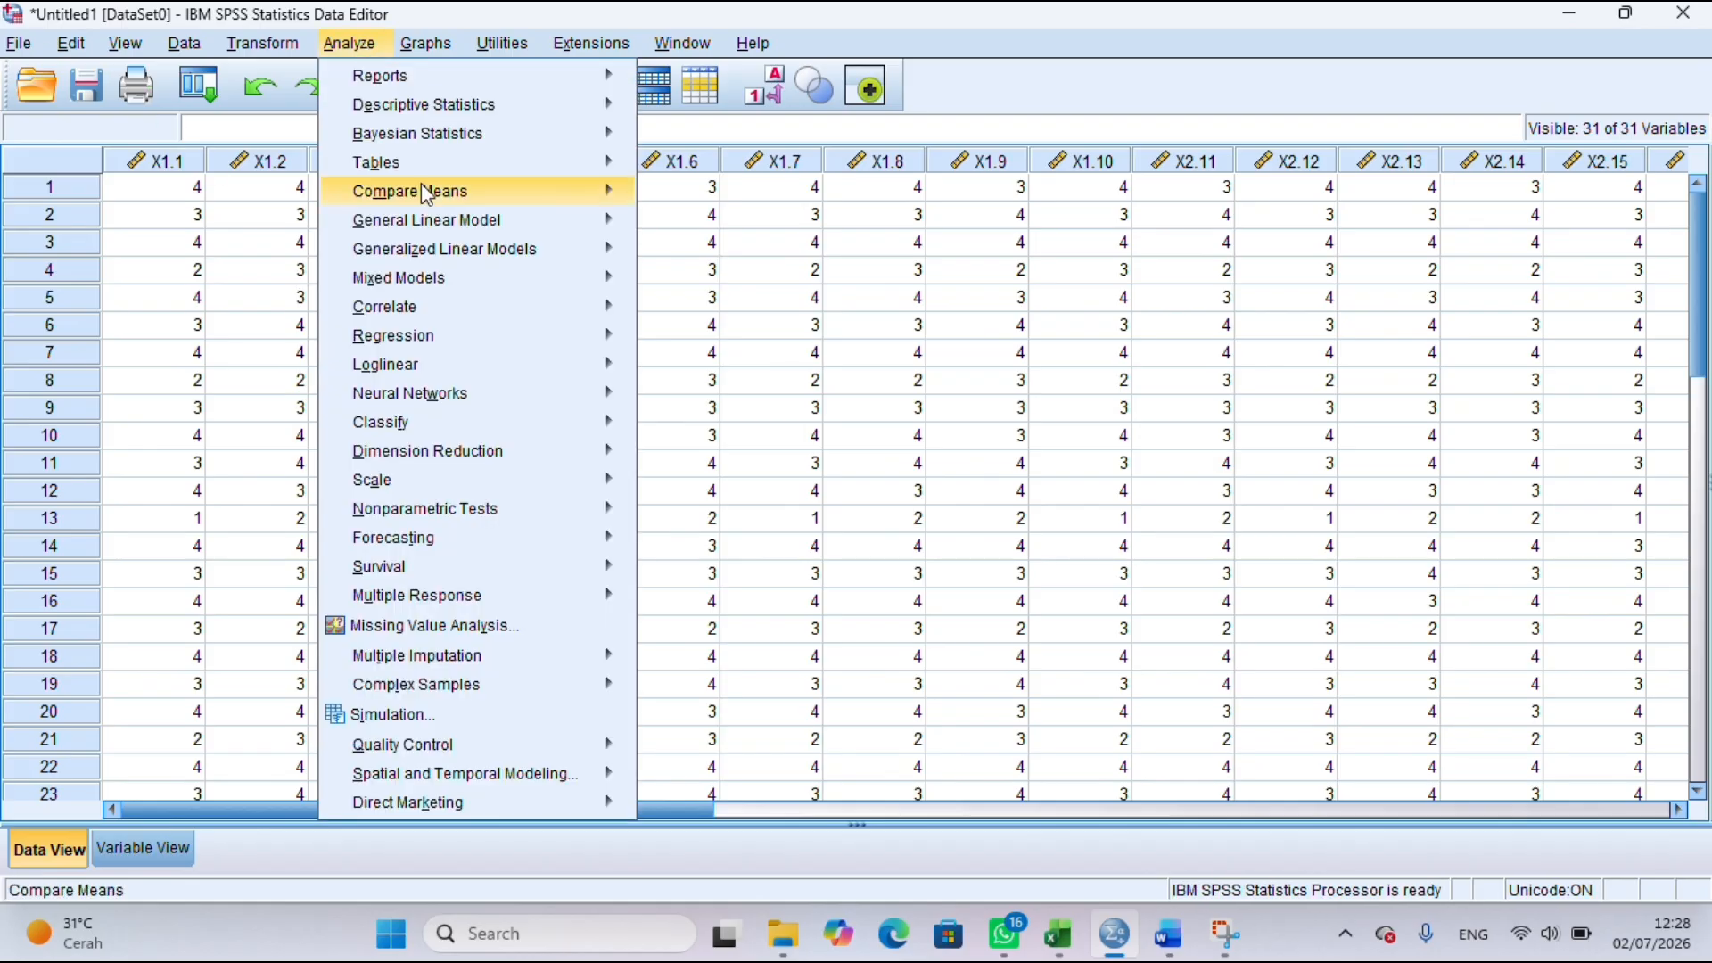
mouse_move(427, 319)
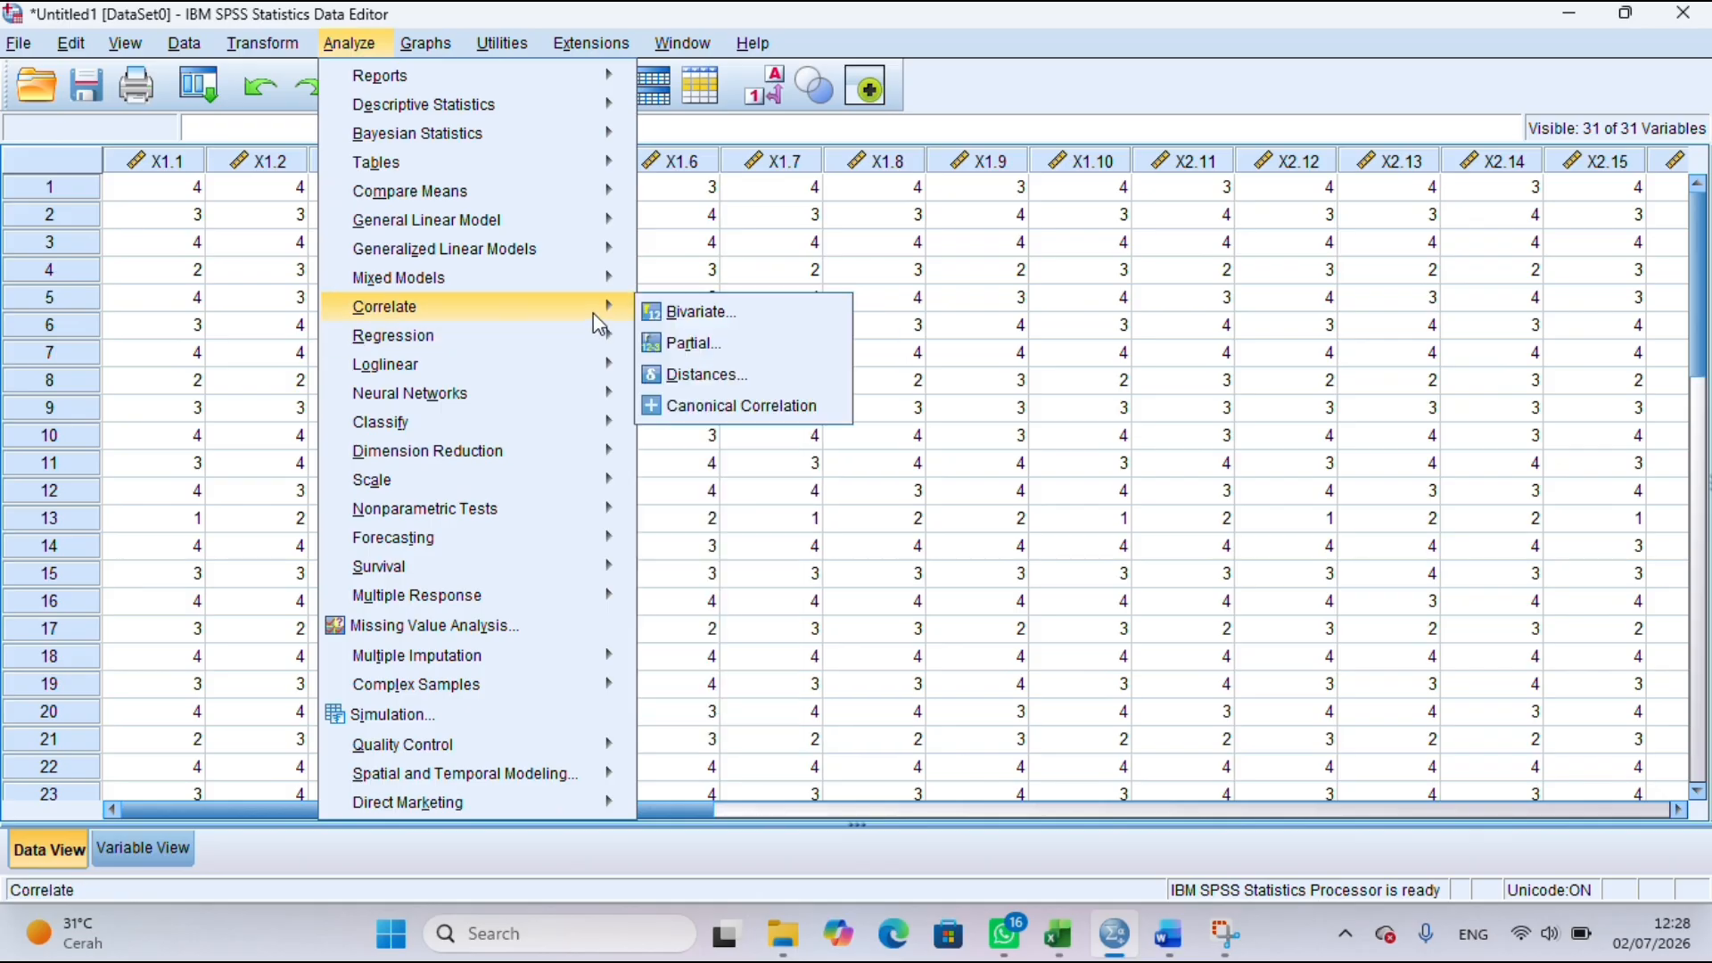
left_click(689, 312)
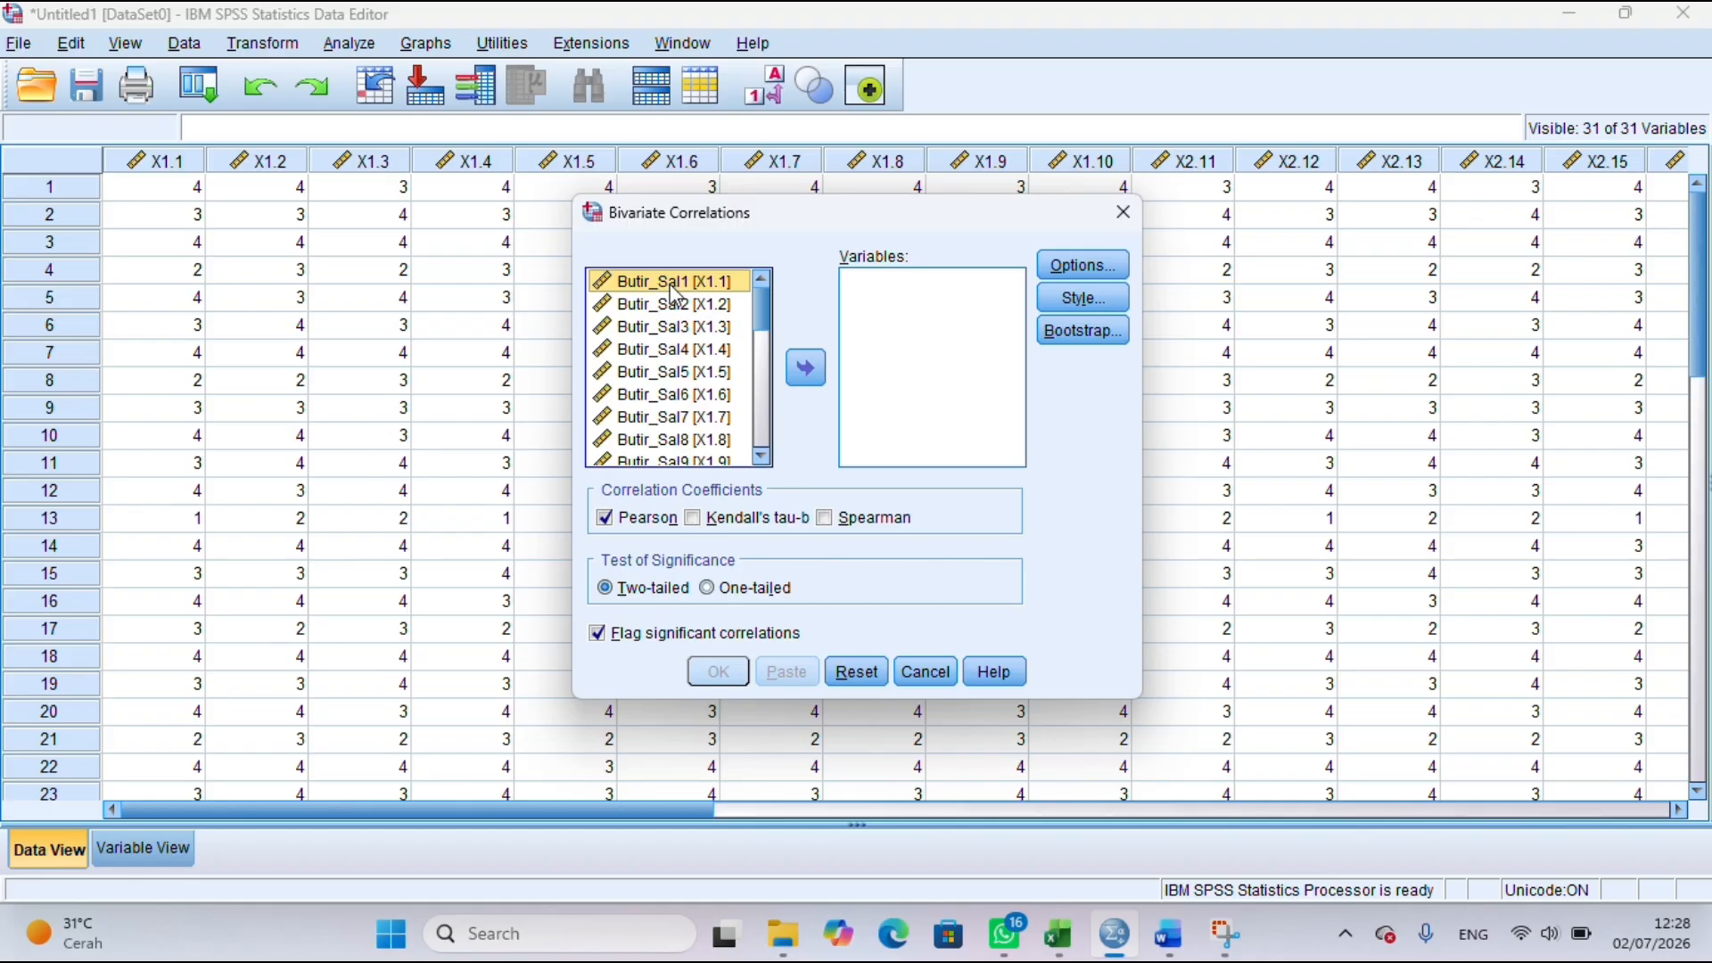
key("shift+End")
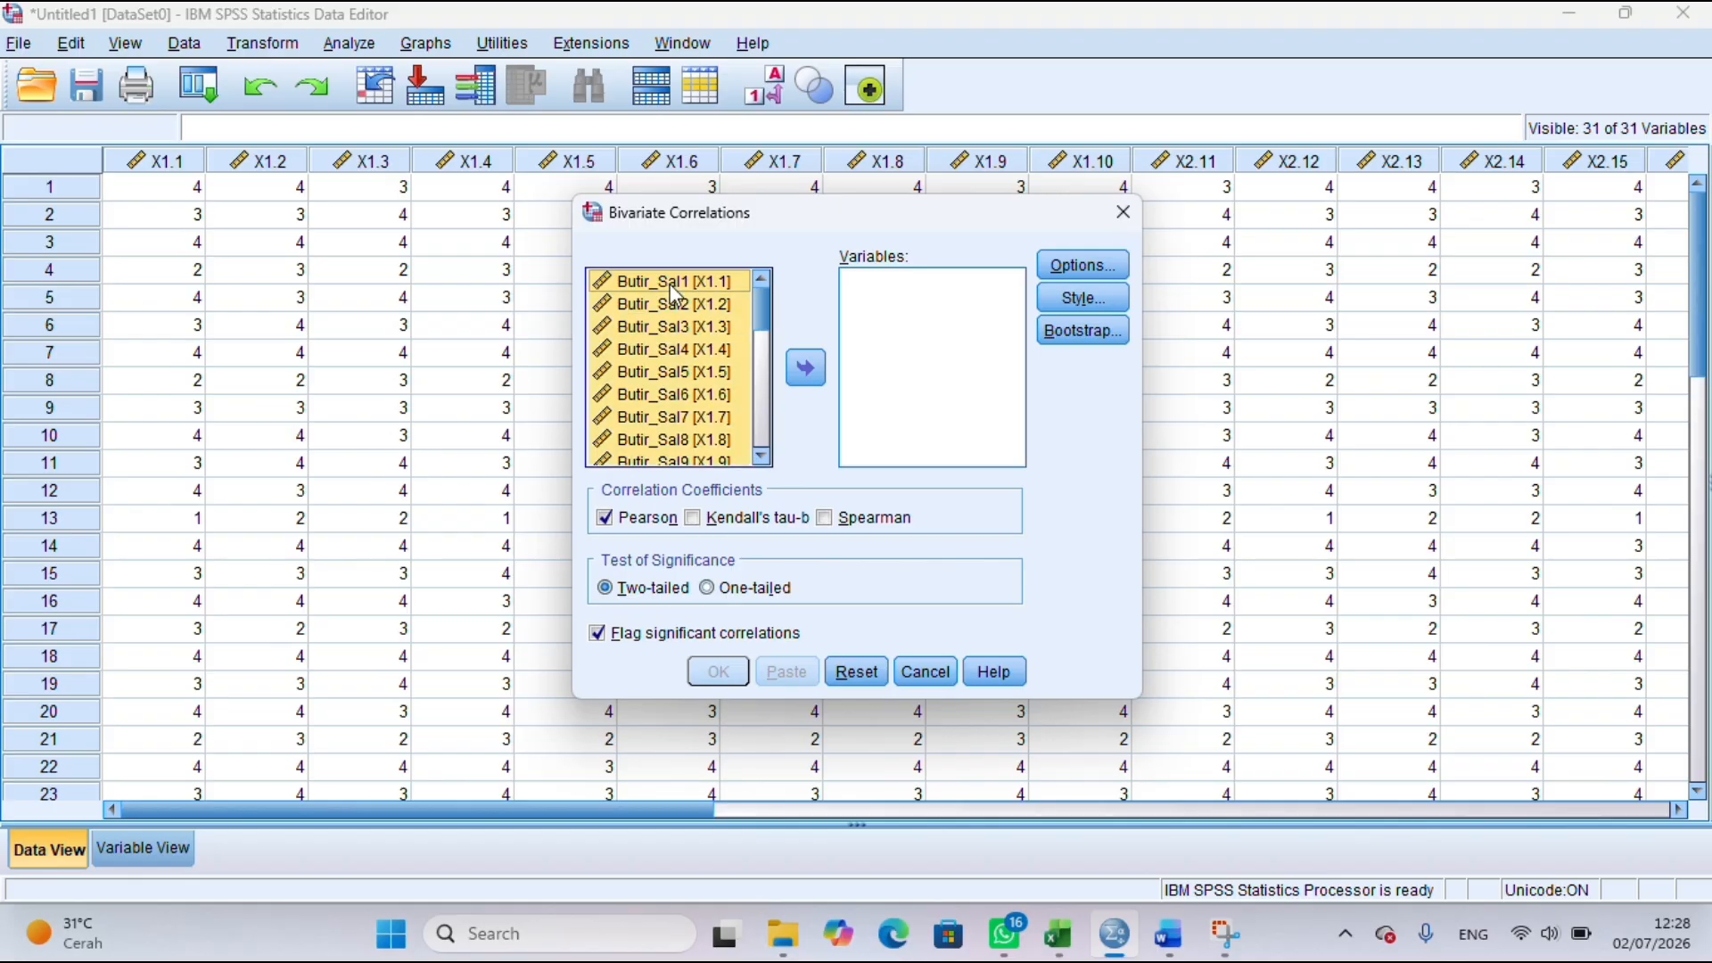
left_click(811, 369)
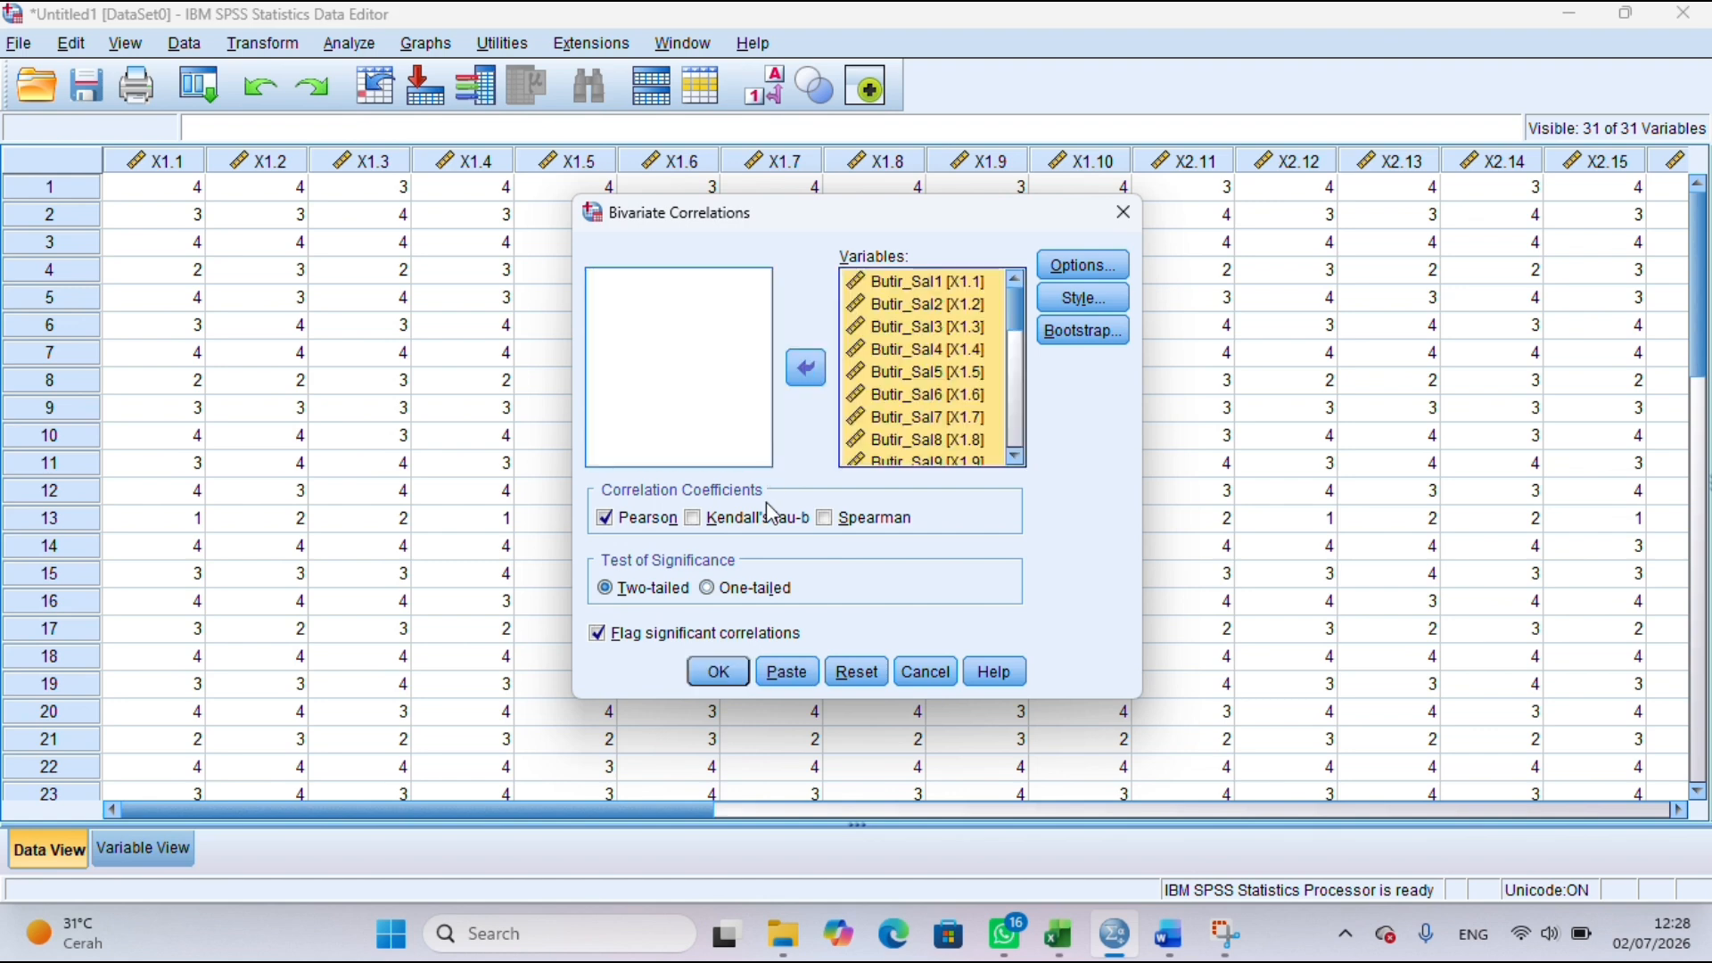
left_click(717, 673)
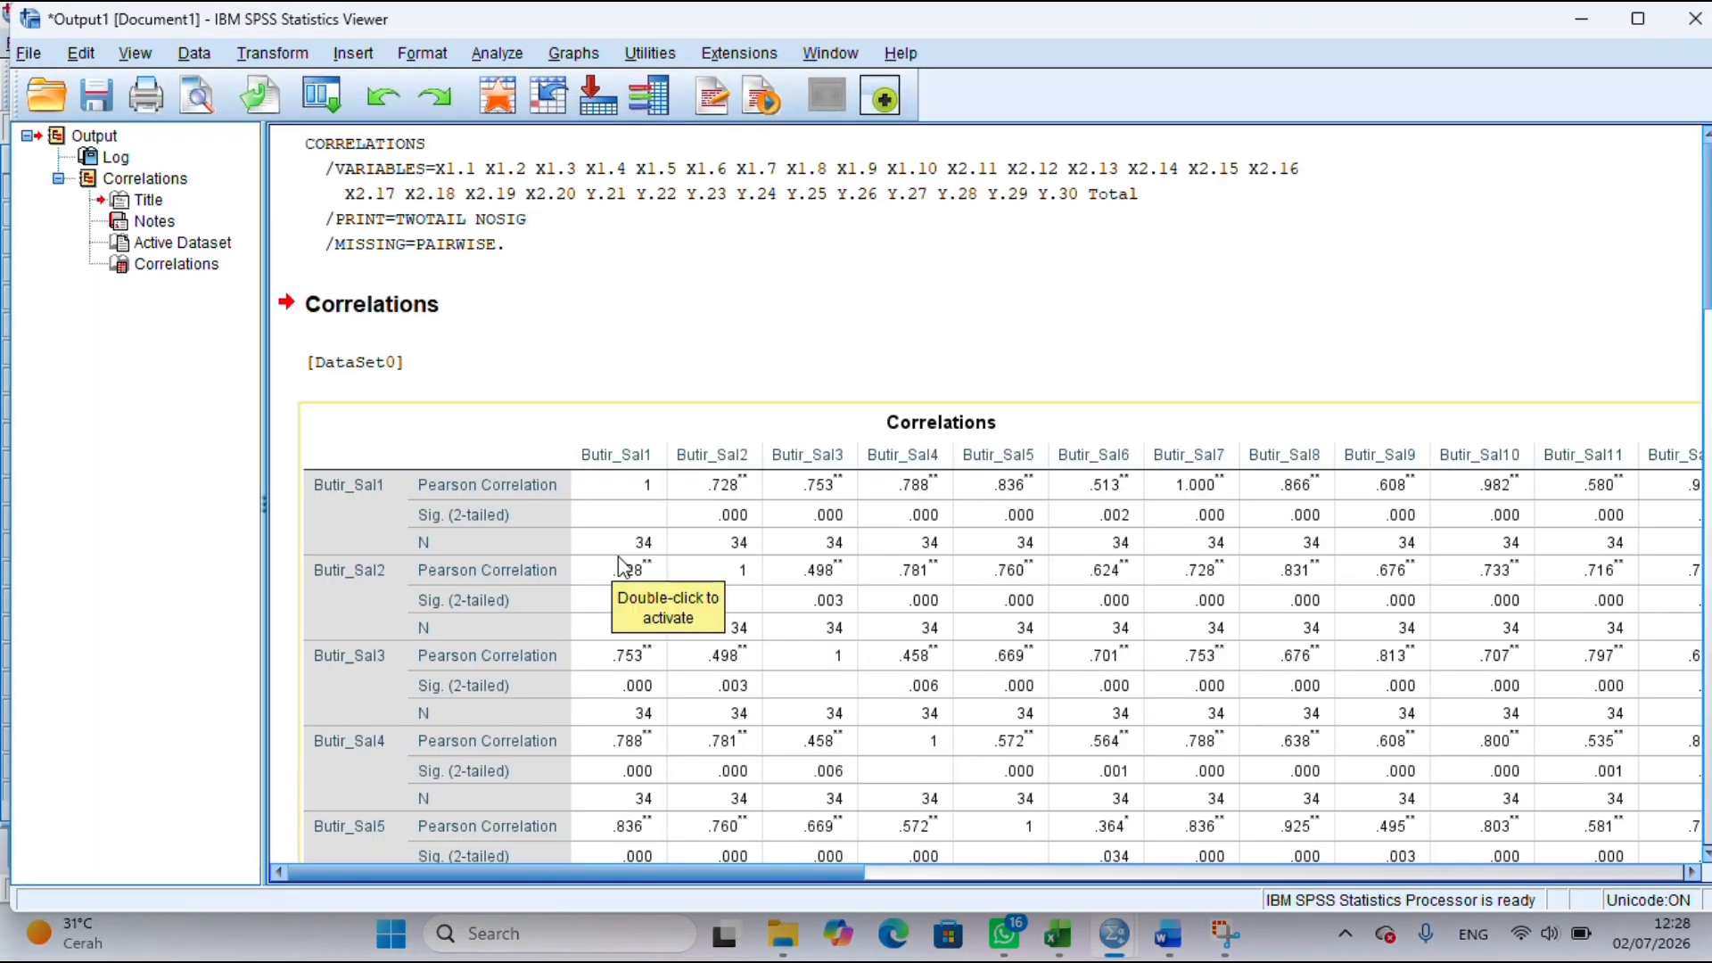
- Examine the Correlations output down to the Total row and across all item columns
scroll(984, 711, "down", 5)
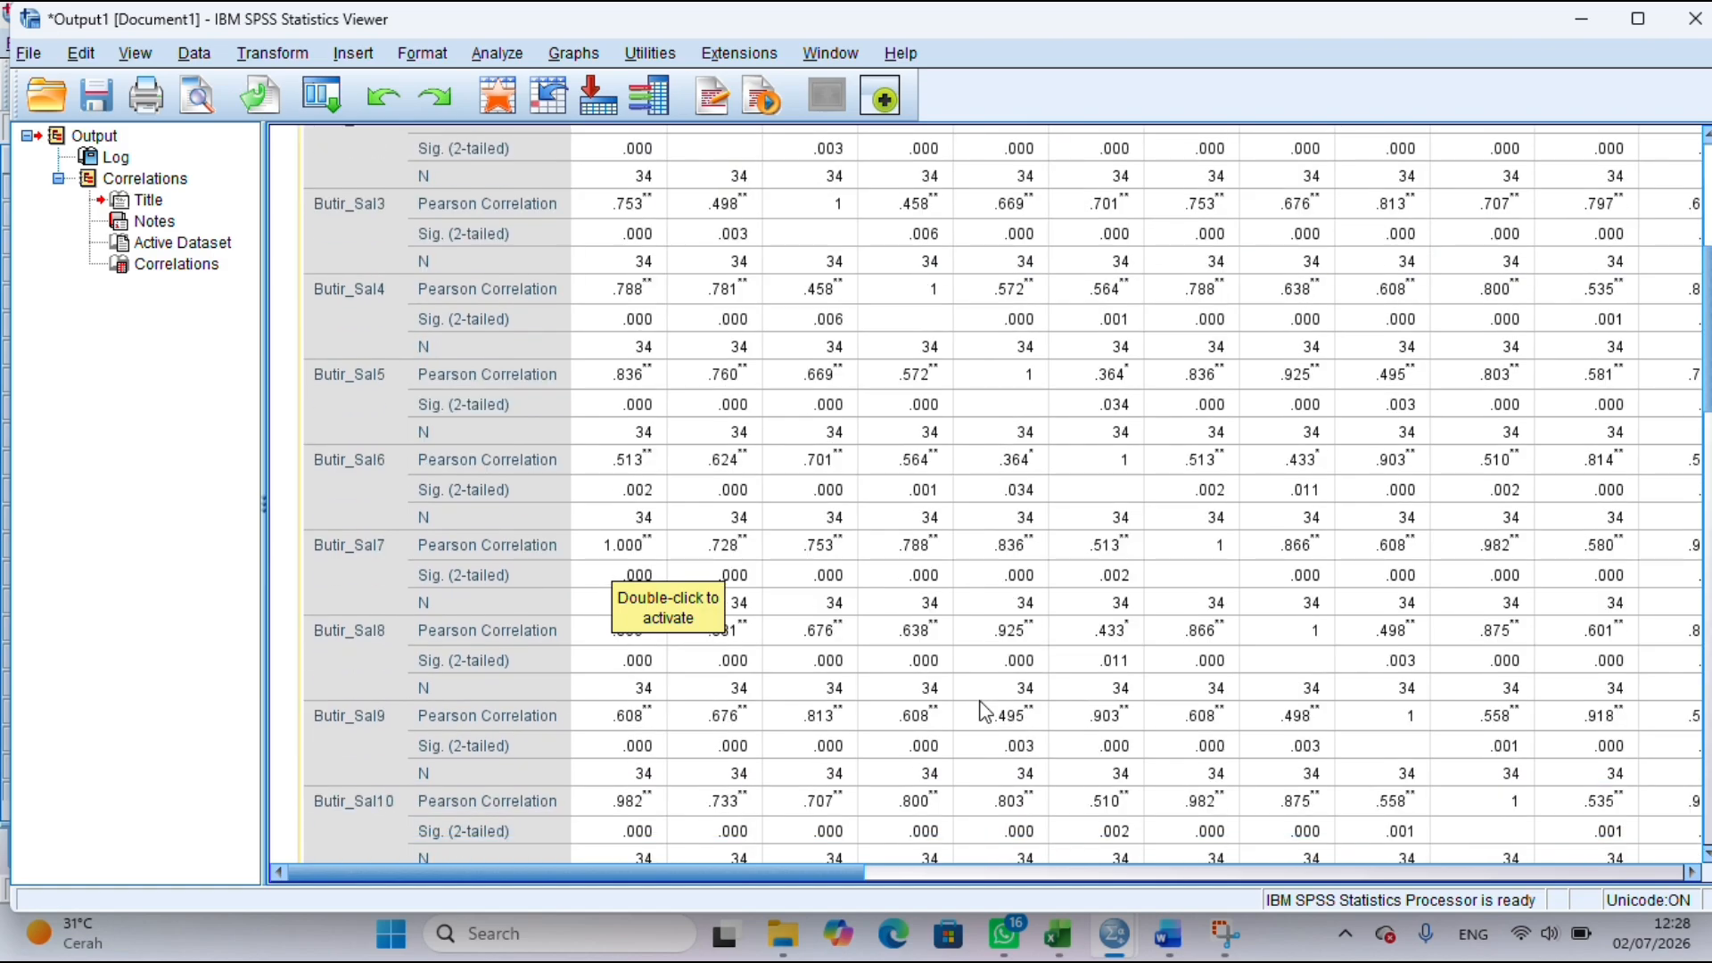
scroll(860, 640, "down", 9)
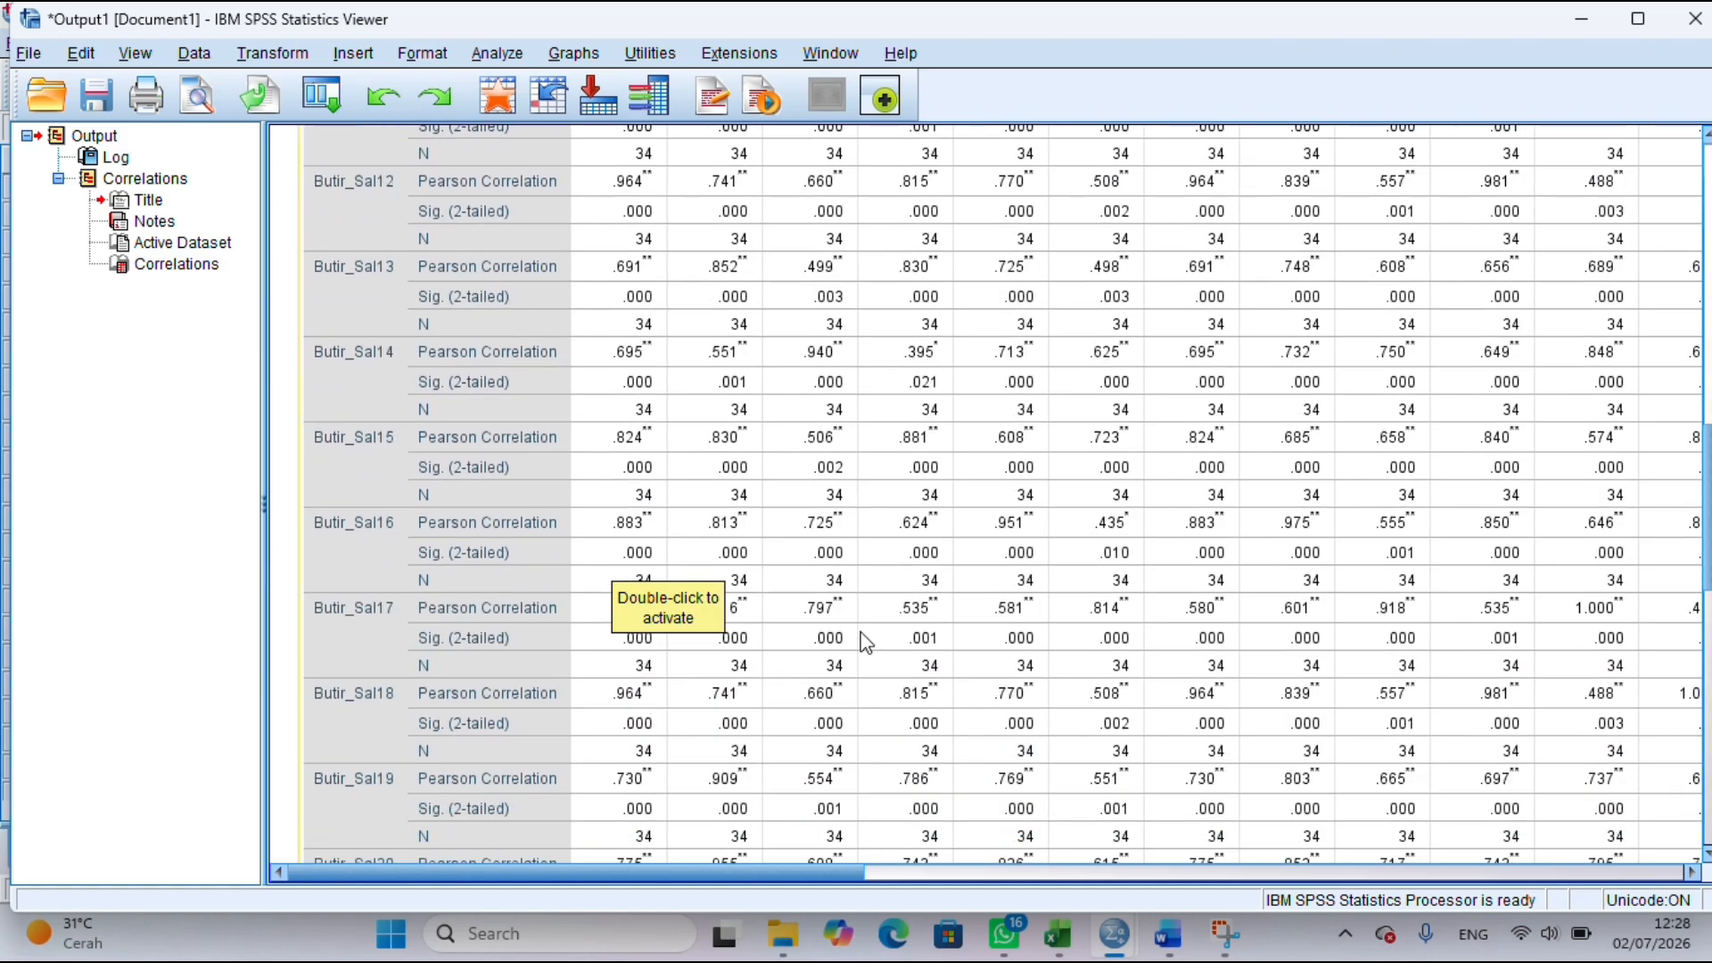
scroll(865, 640, "down", 12)
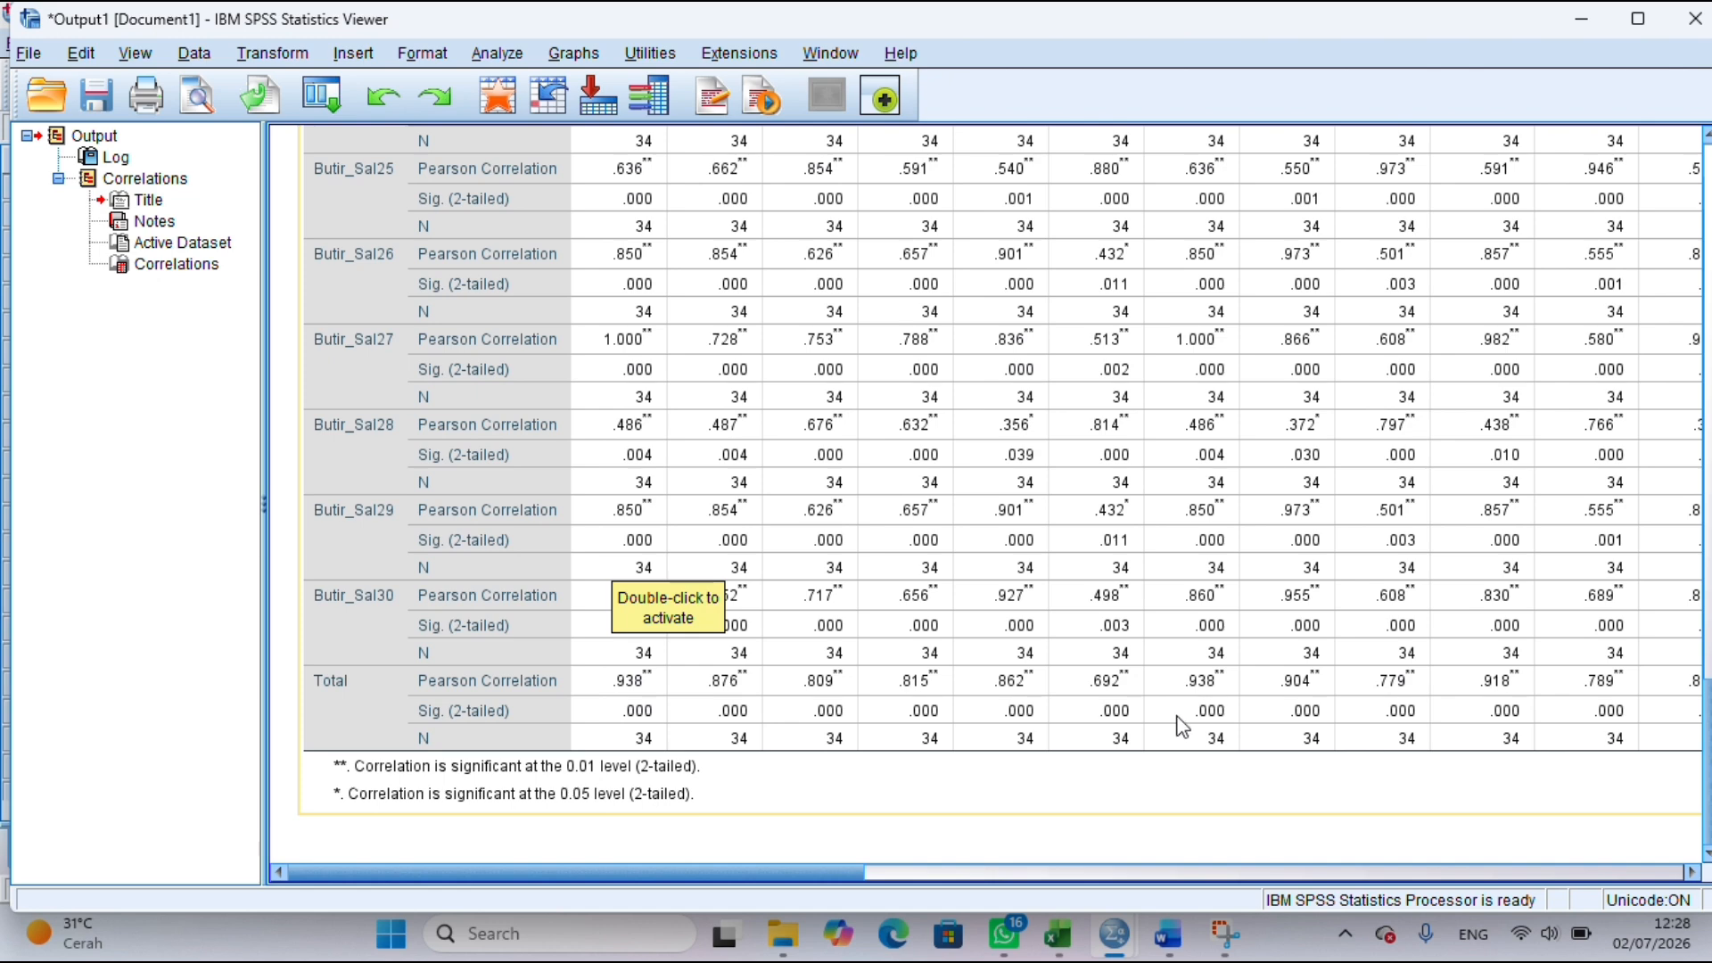
left_click_drag(784, 874, 1639, 856)
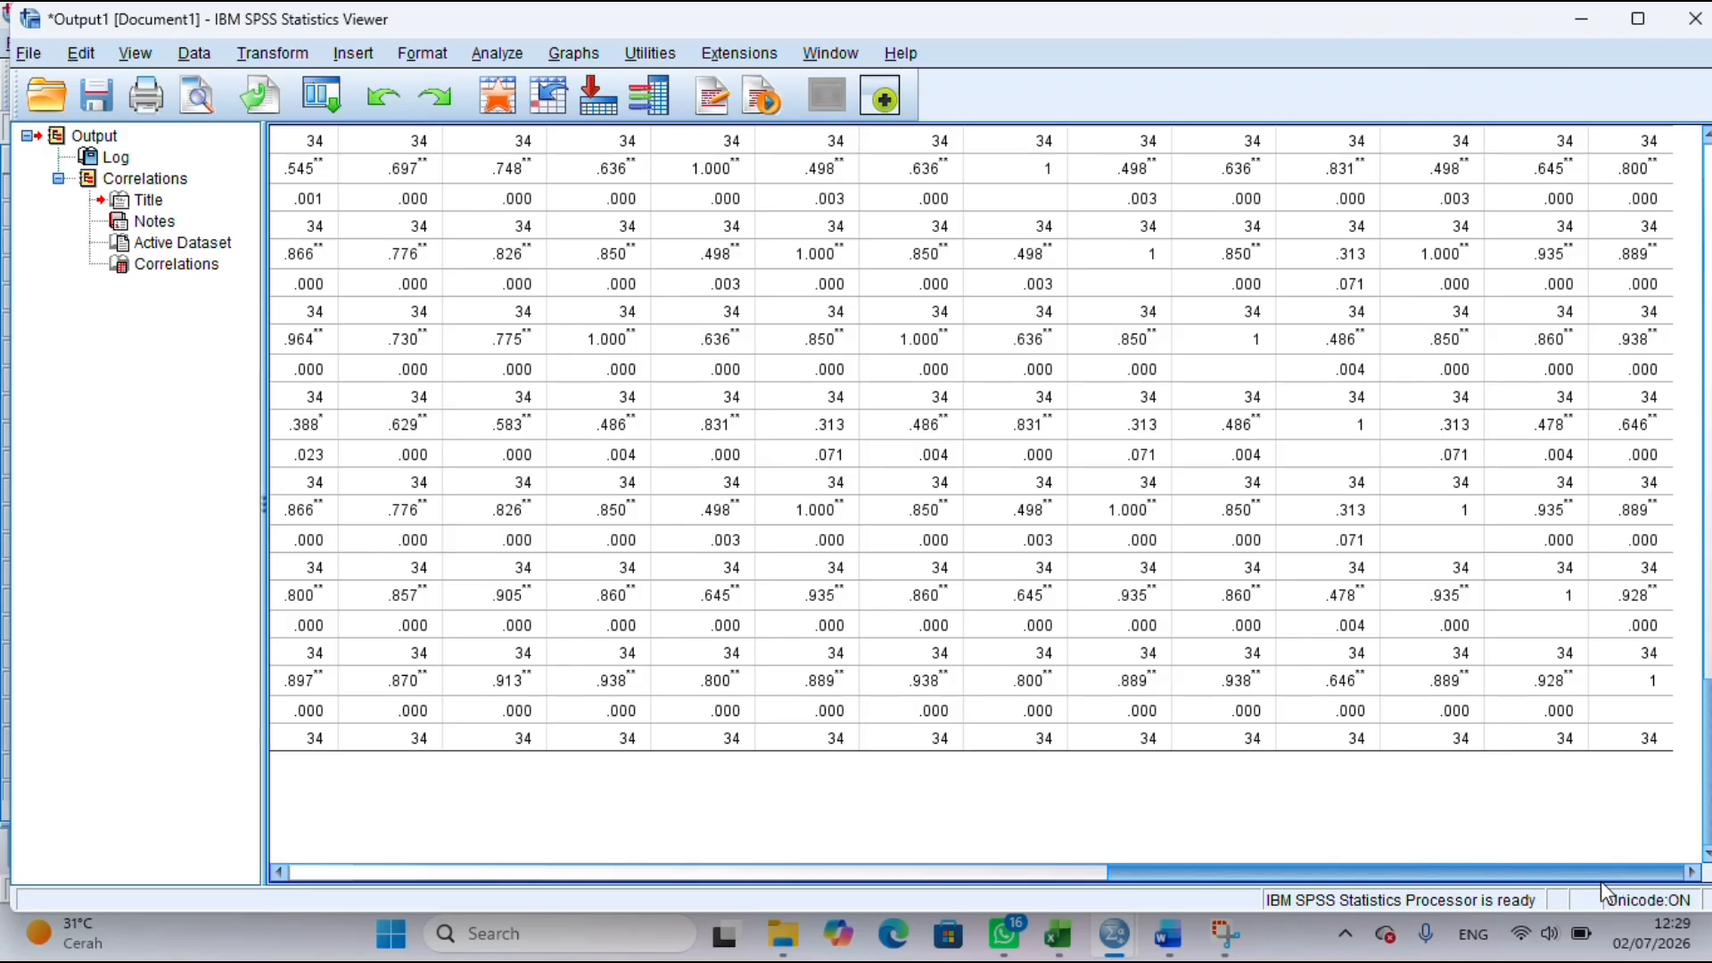
left_click_drag(1242, 867, 93, 828)
left_click(422, 768)
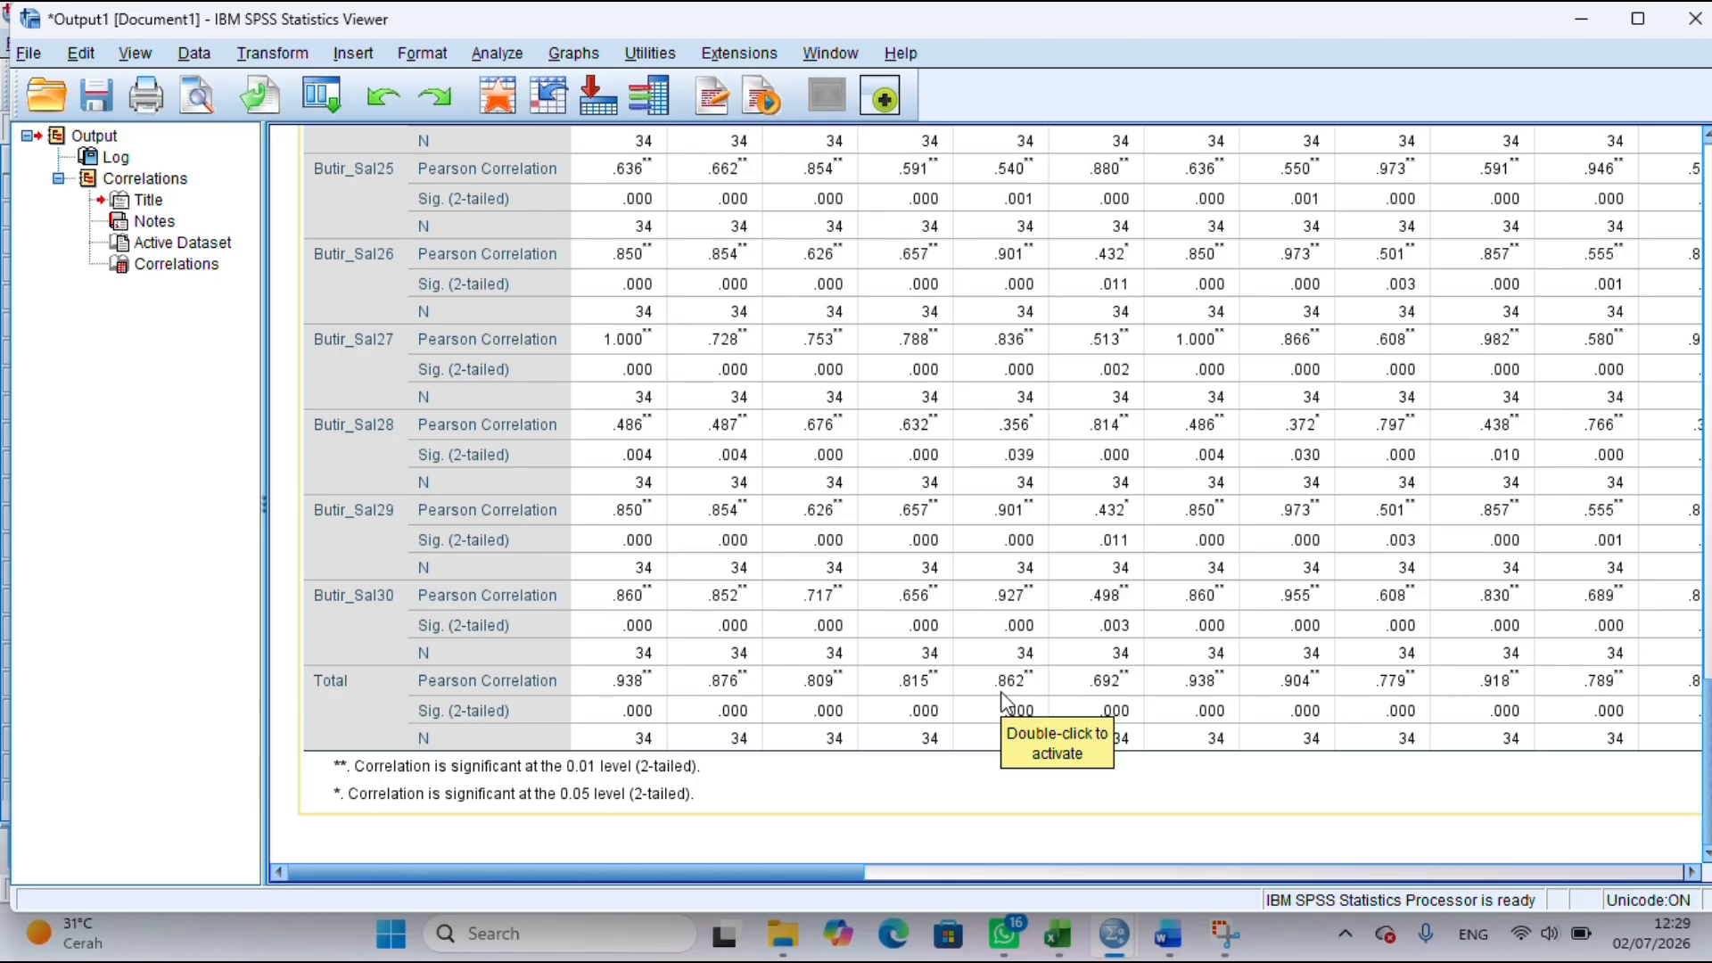
- Switch to the Word assignment document and read the questionnaire details, the Uji validitas explanation and the summary table for items 1 through 9
left_click(1168, 934)
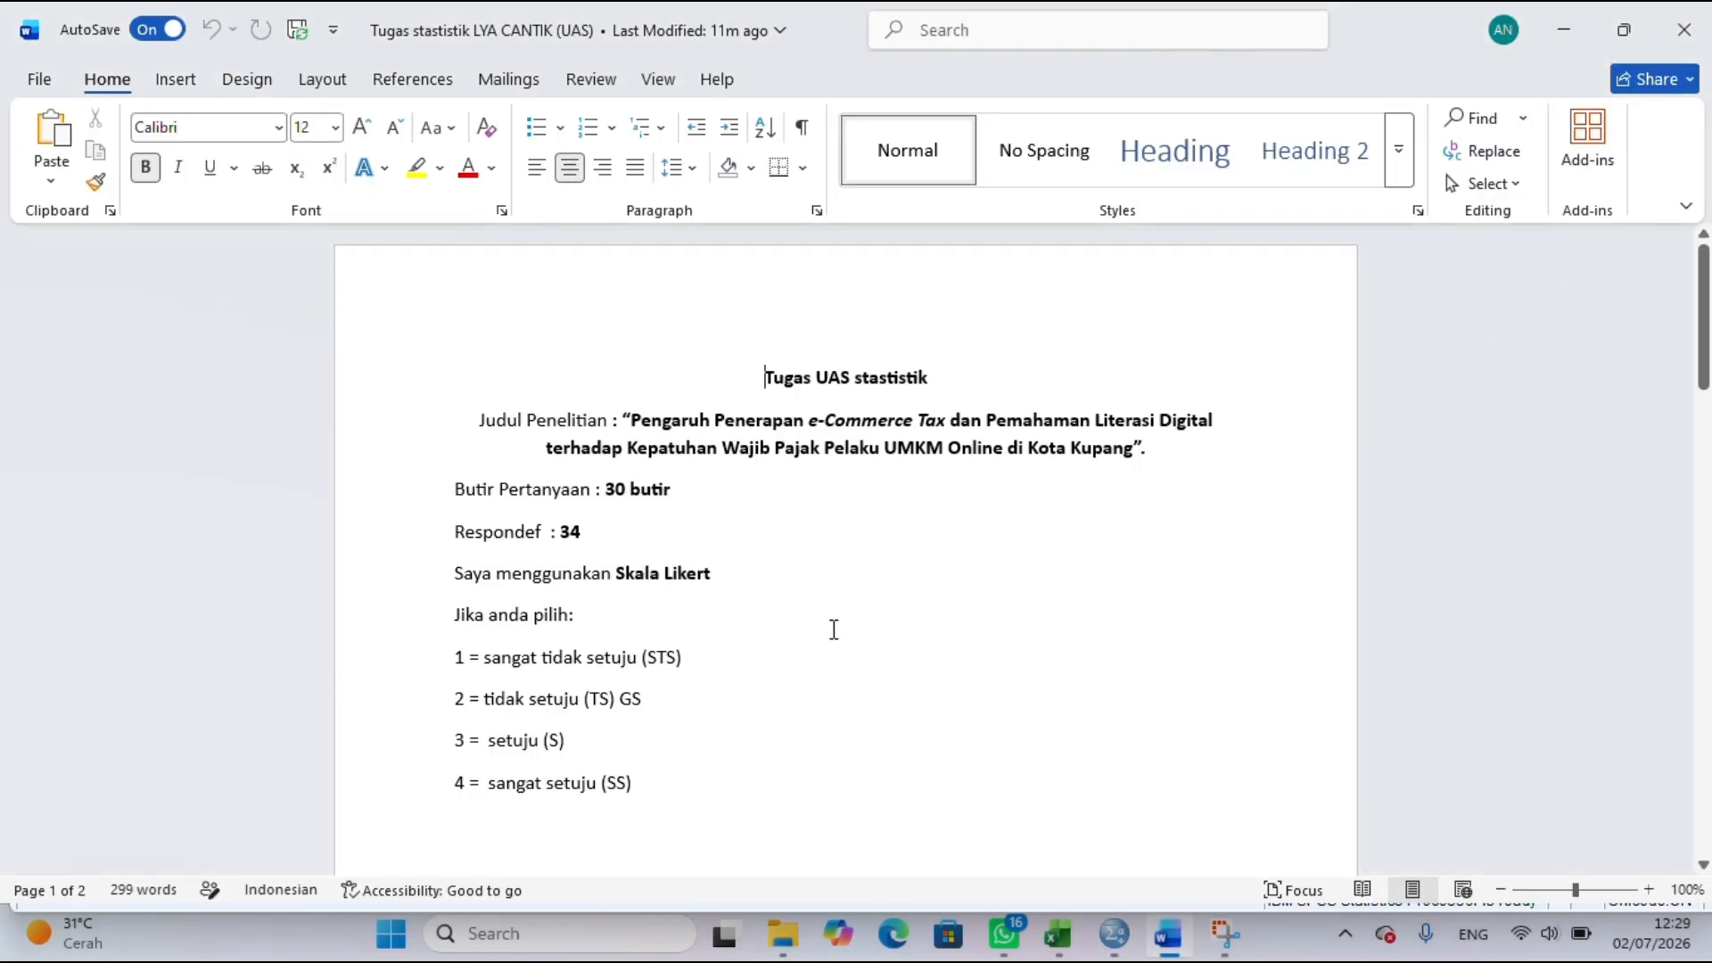
scroll(834, 629, "down", 3)
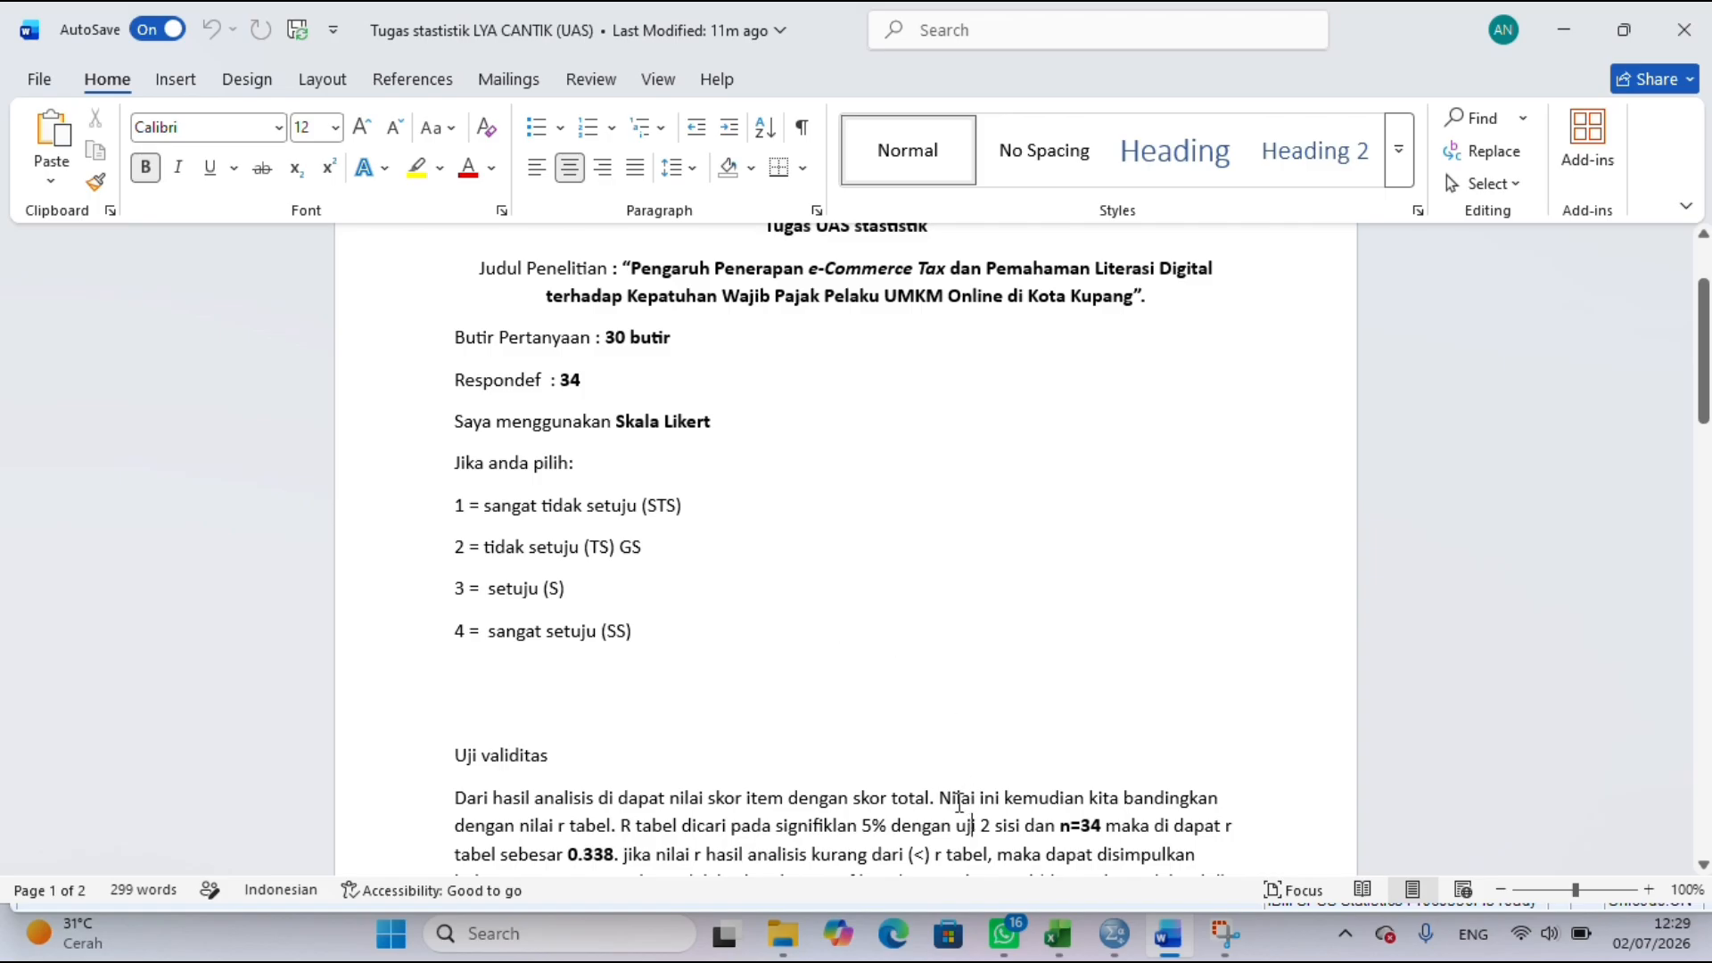
left_click_drag(971, 818, 887, 638)
left_click(897, 633)
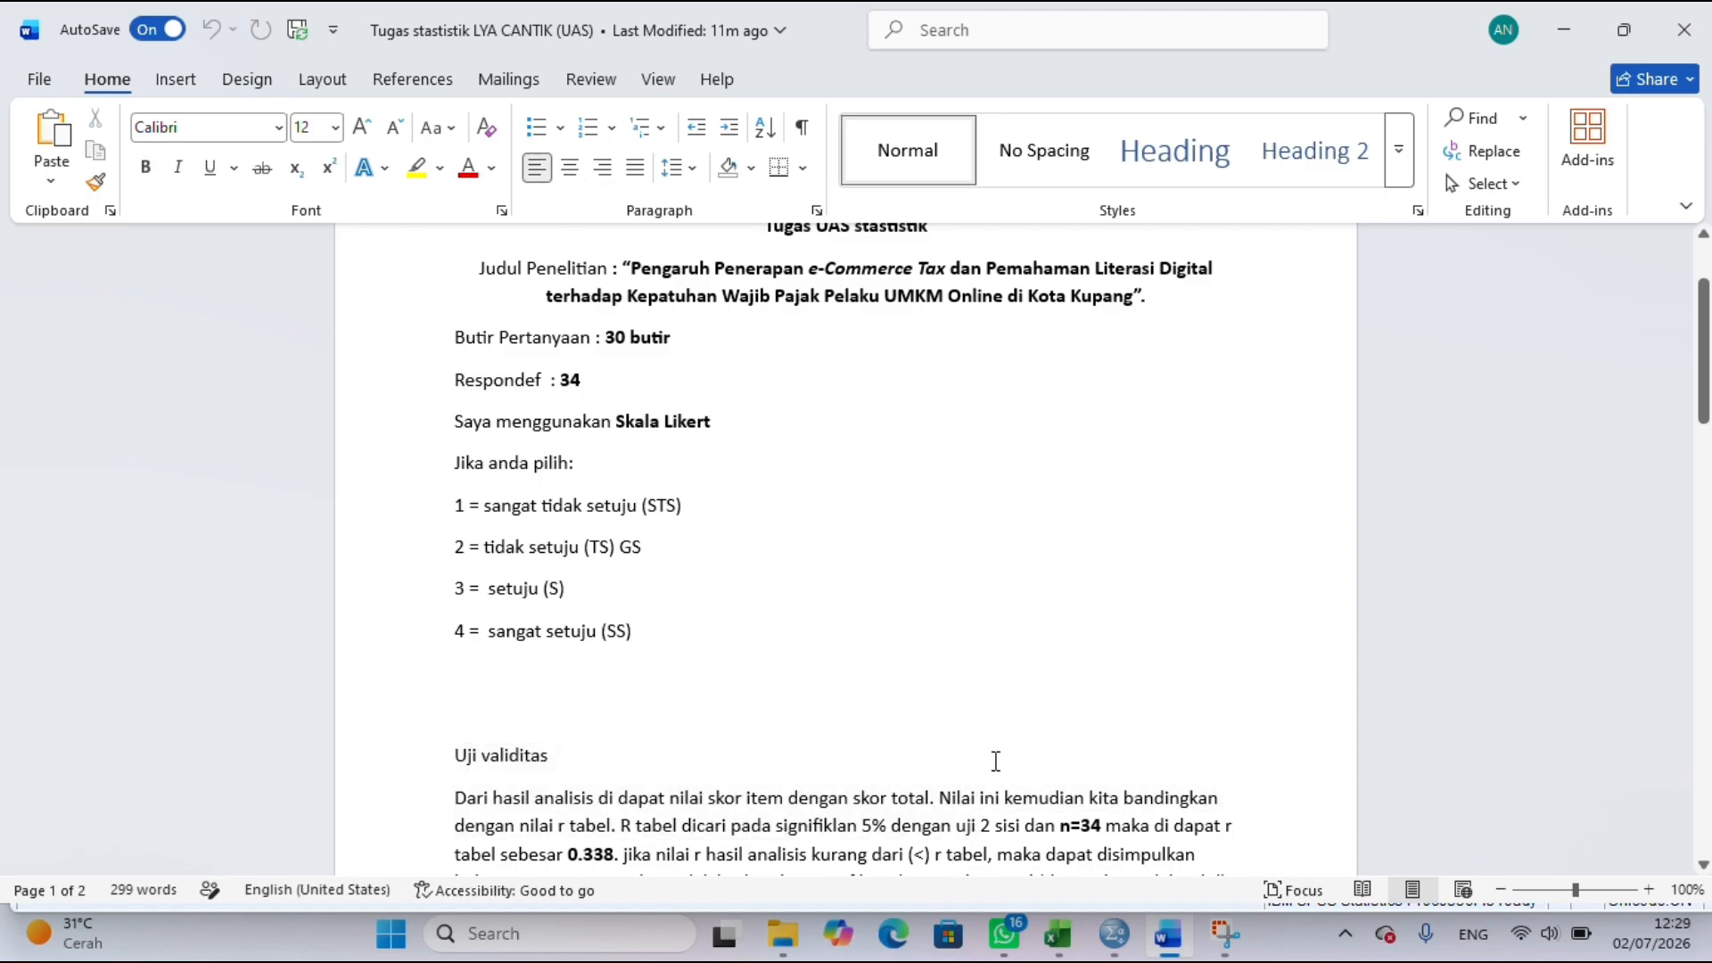
scroll(996, 763, "down", 1)
scroll(996, 762, "down", 5)
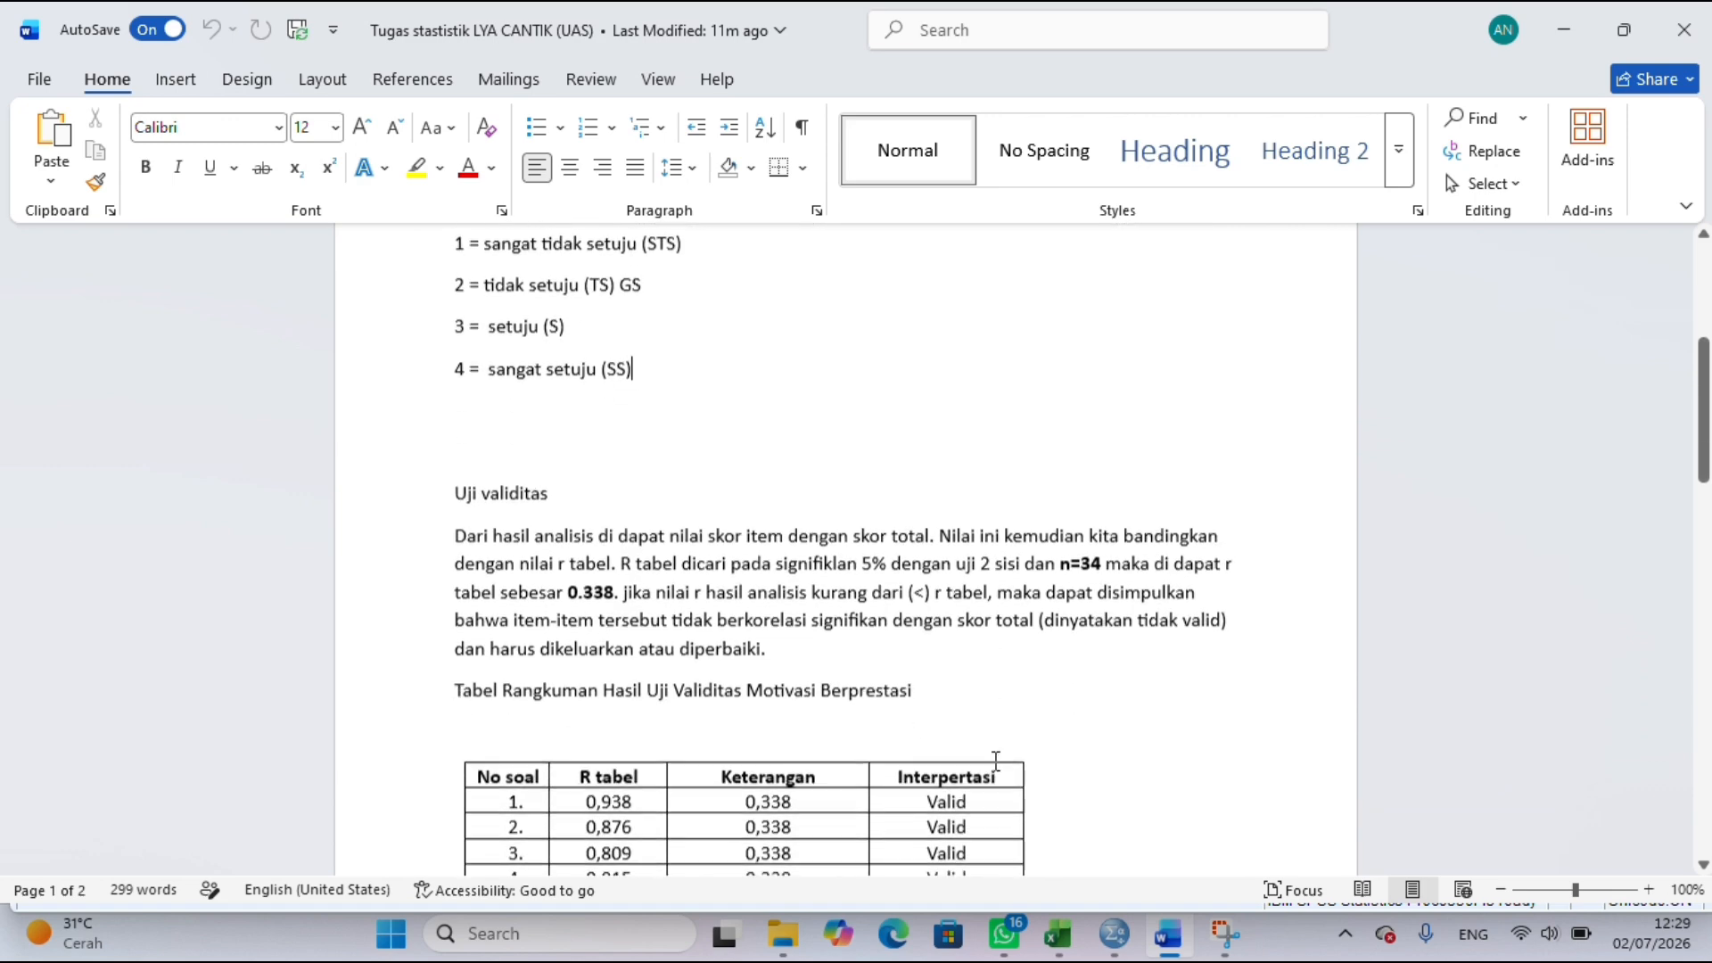
scroll(996, 759, "down", 3)
scroll(996, 760, "down", 1)
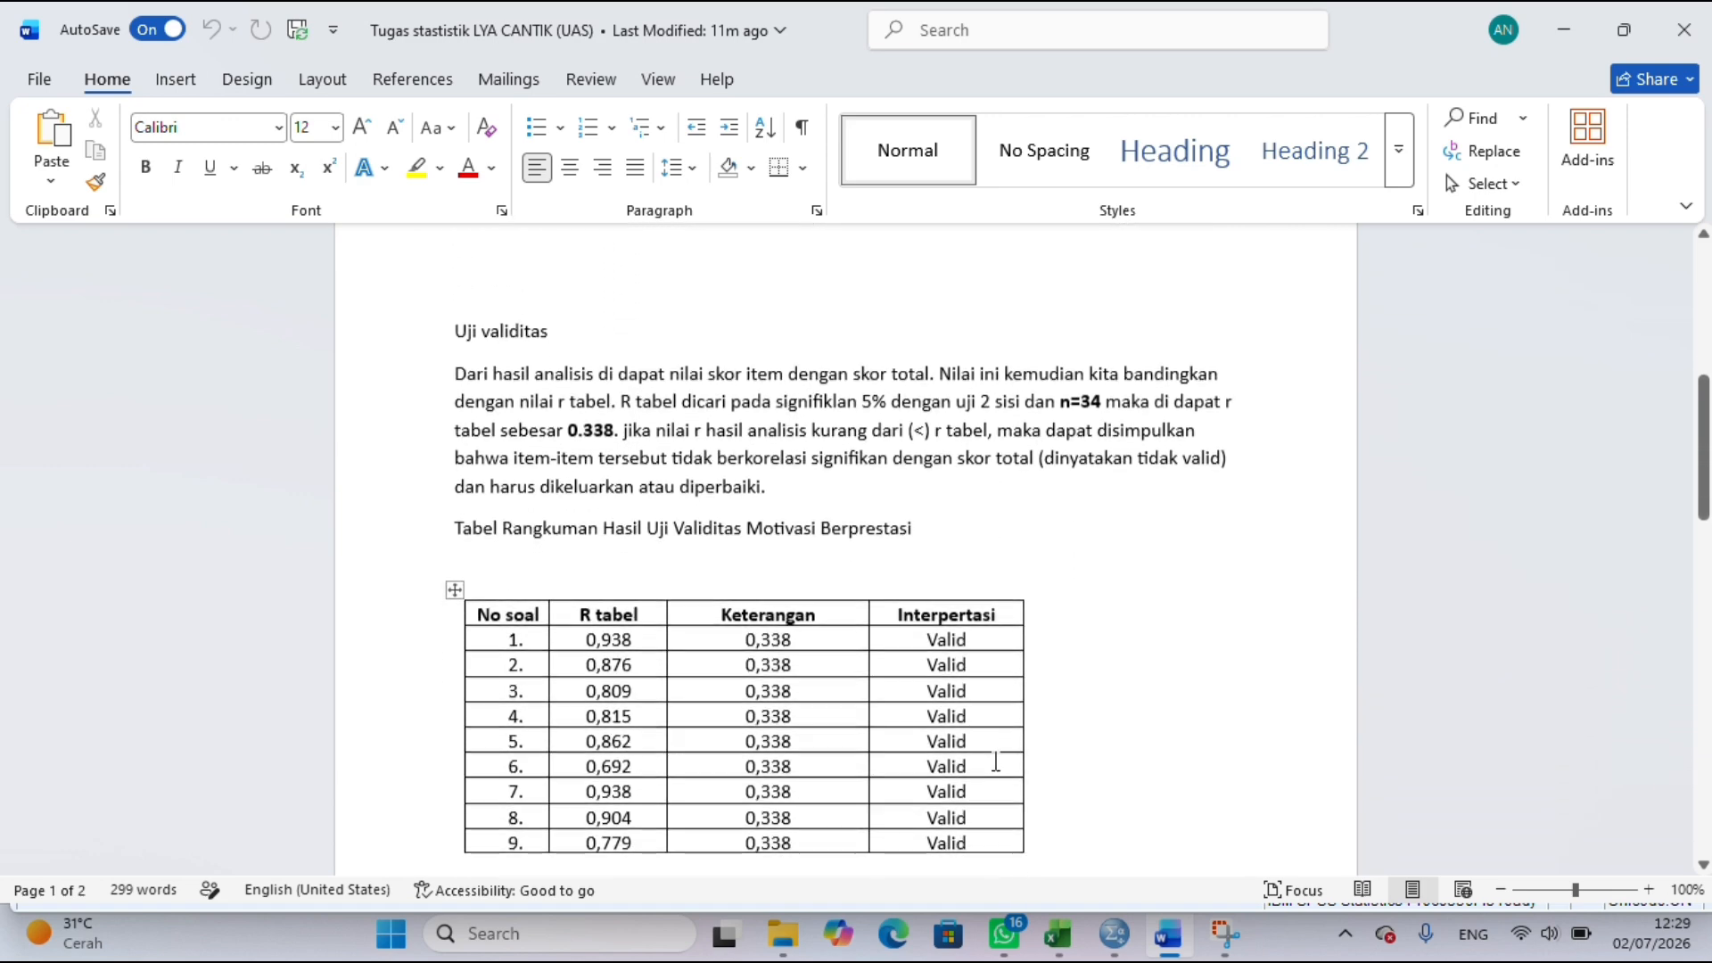
scroll(996, 763, "down", 2)
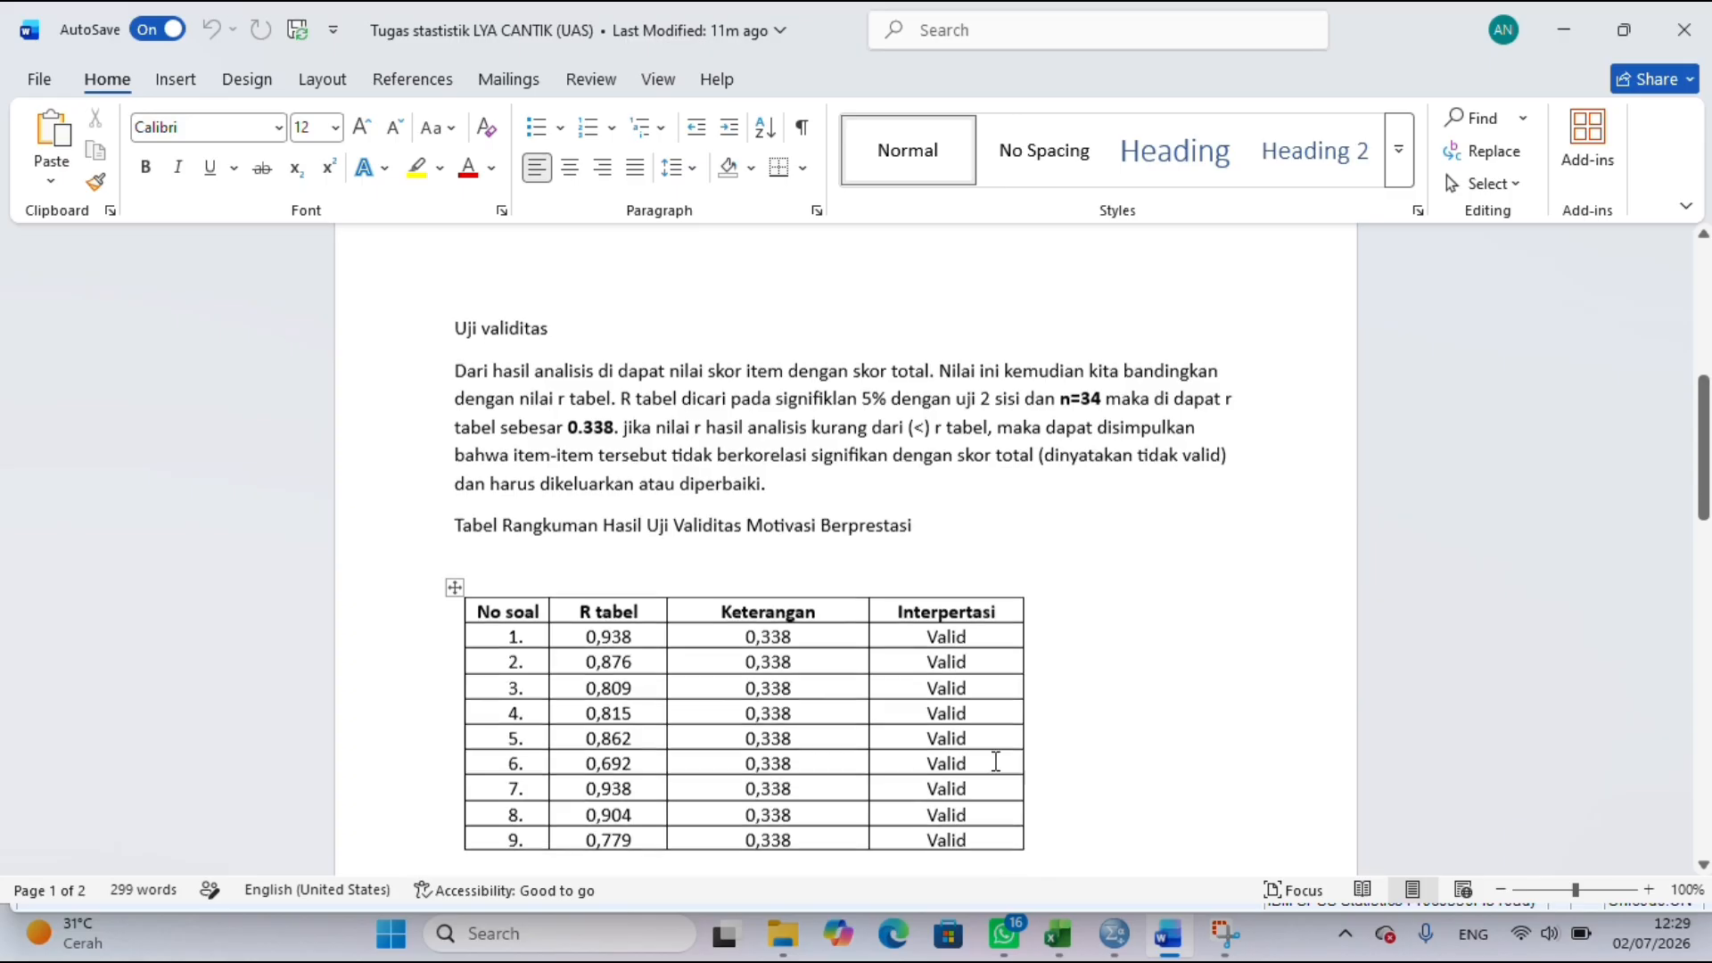
scroll(996, 763, "down", 2)
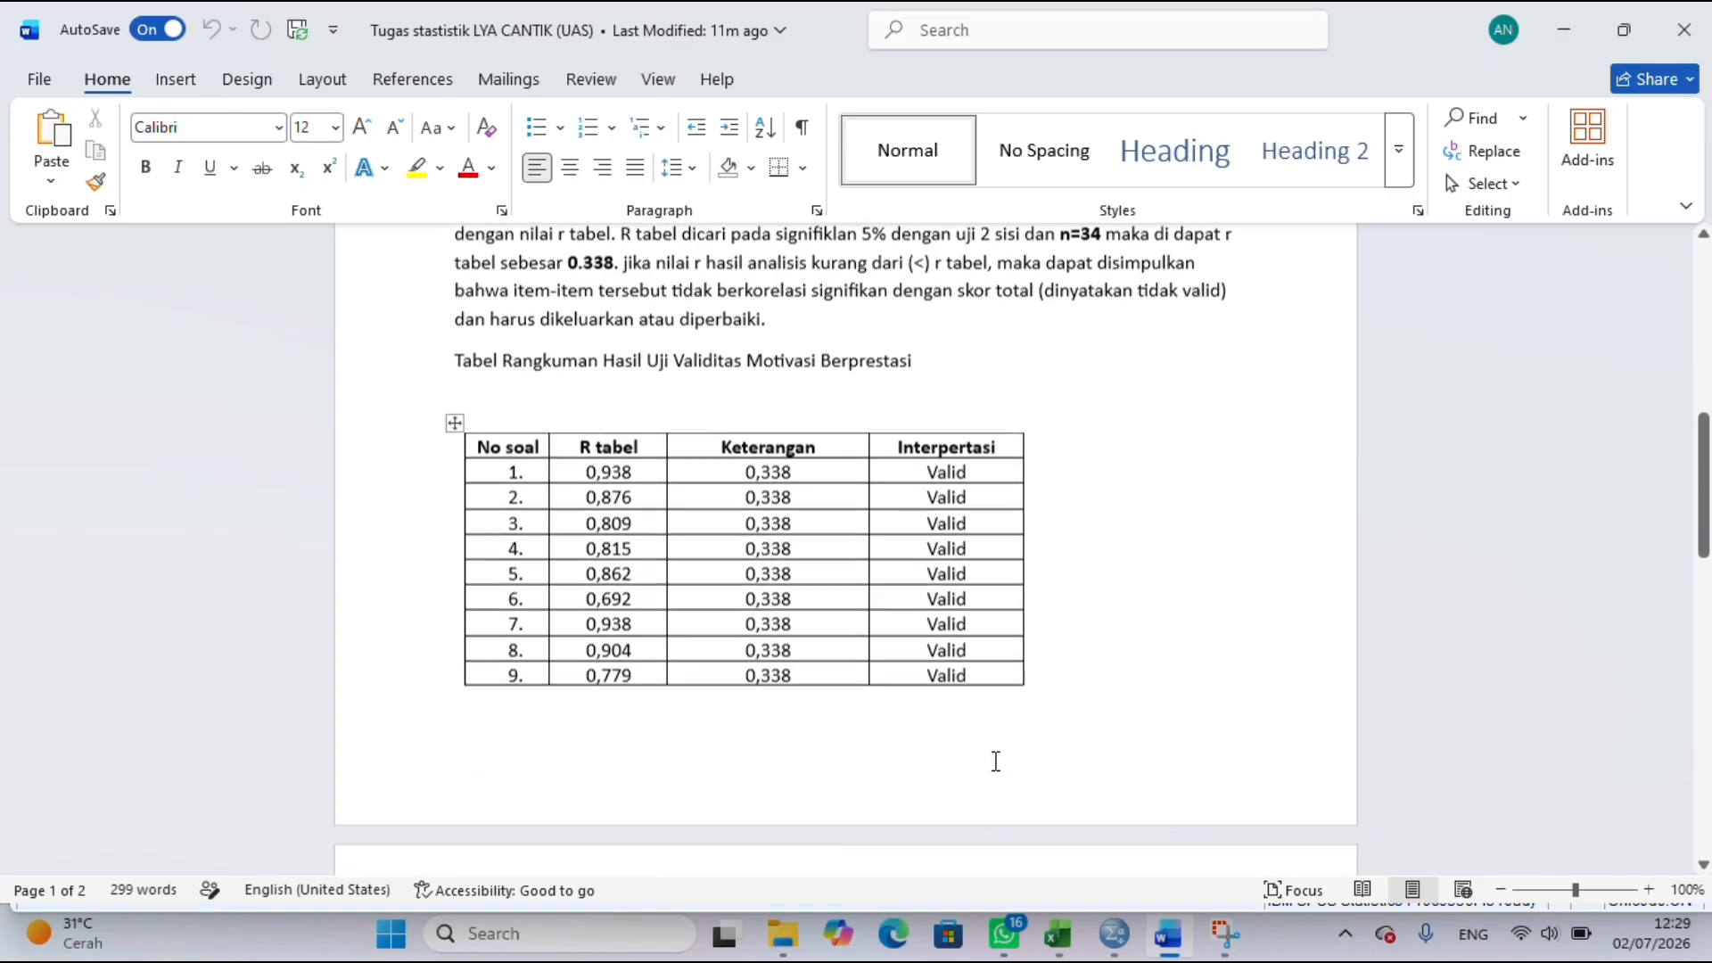
scroll(996, 761, "down", 1)
scroll(996, 760, "down", 1)
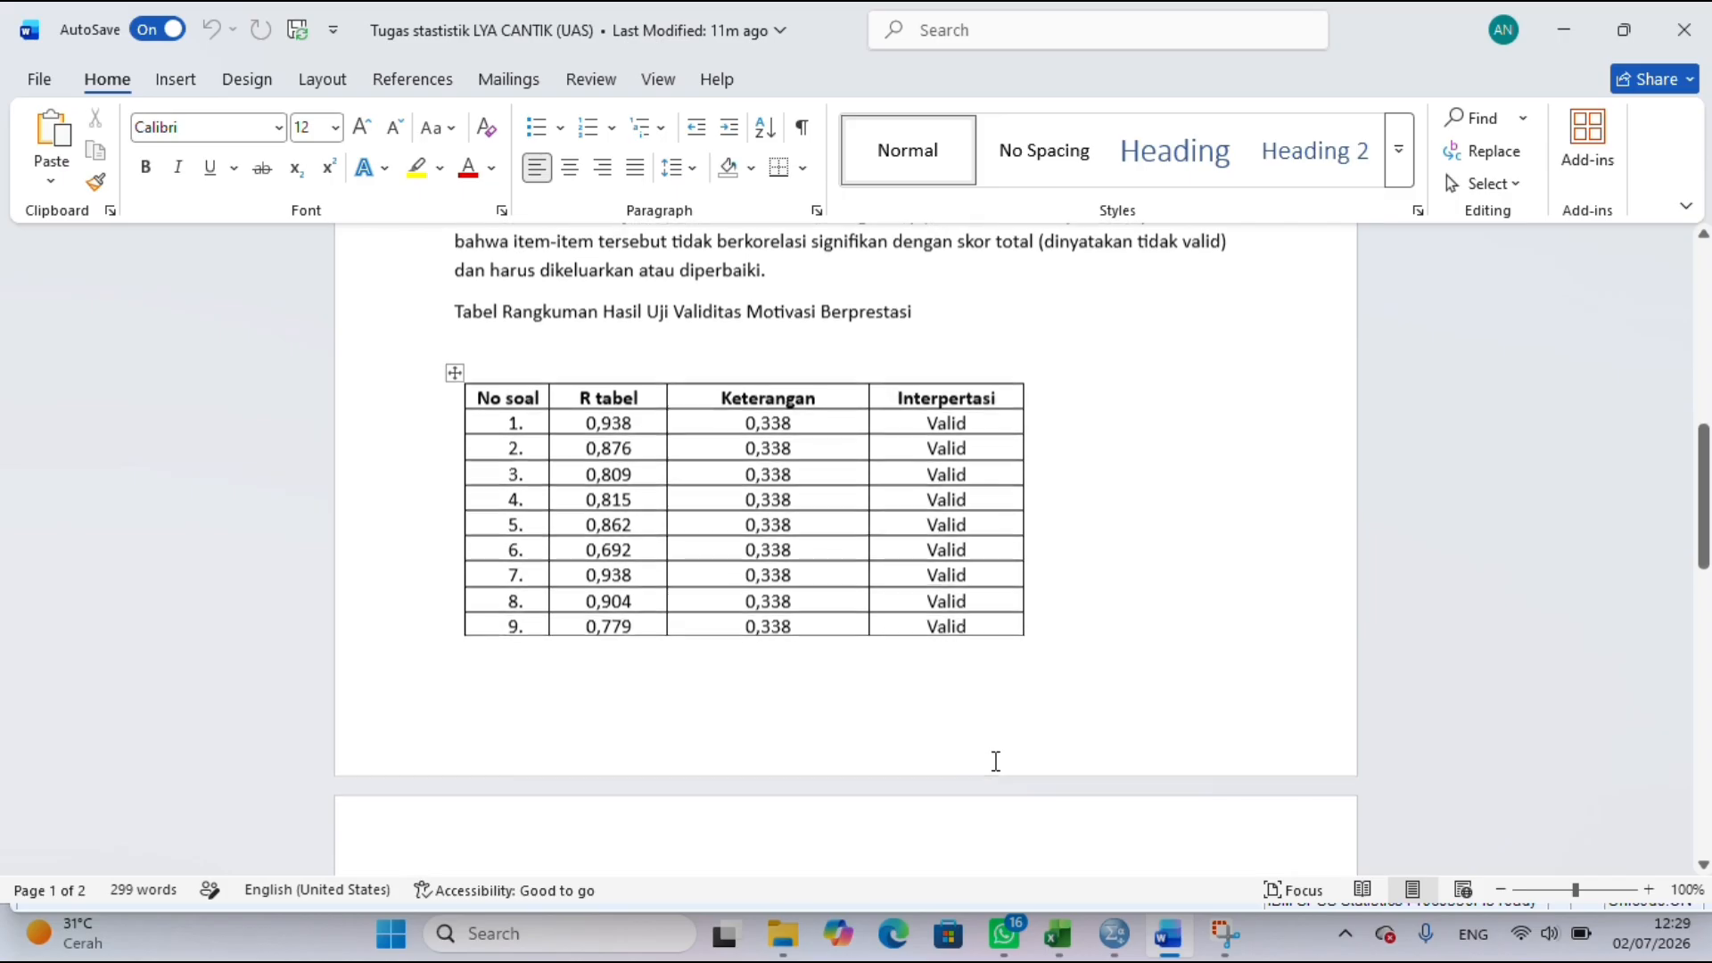
scroll(995, 761, "down", 1)
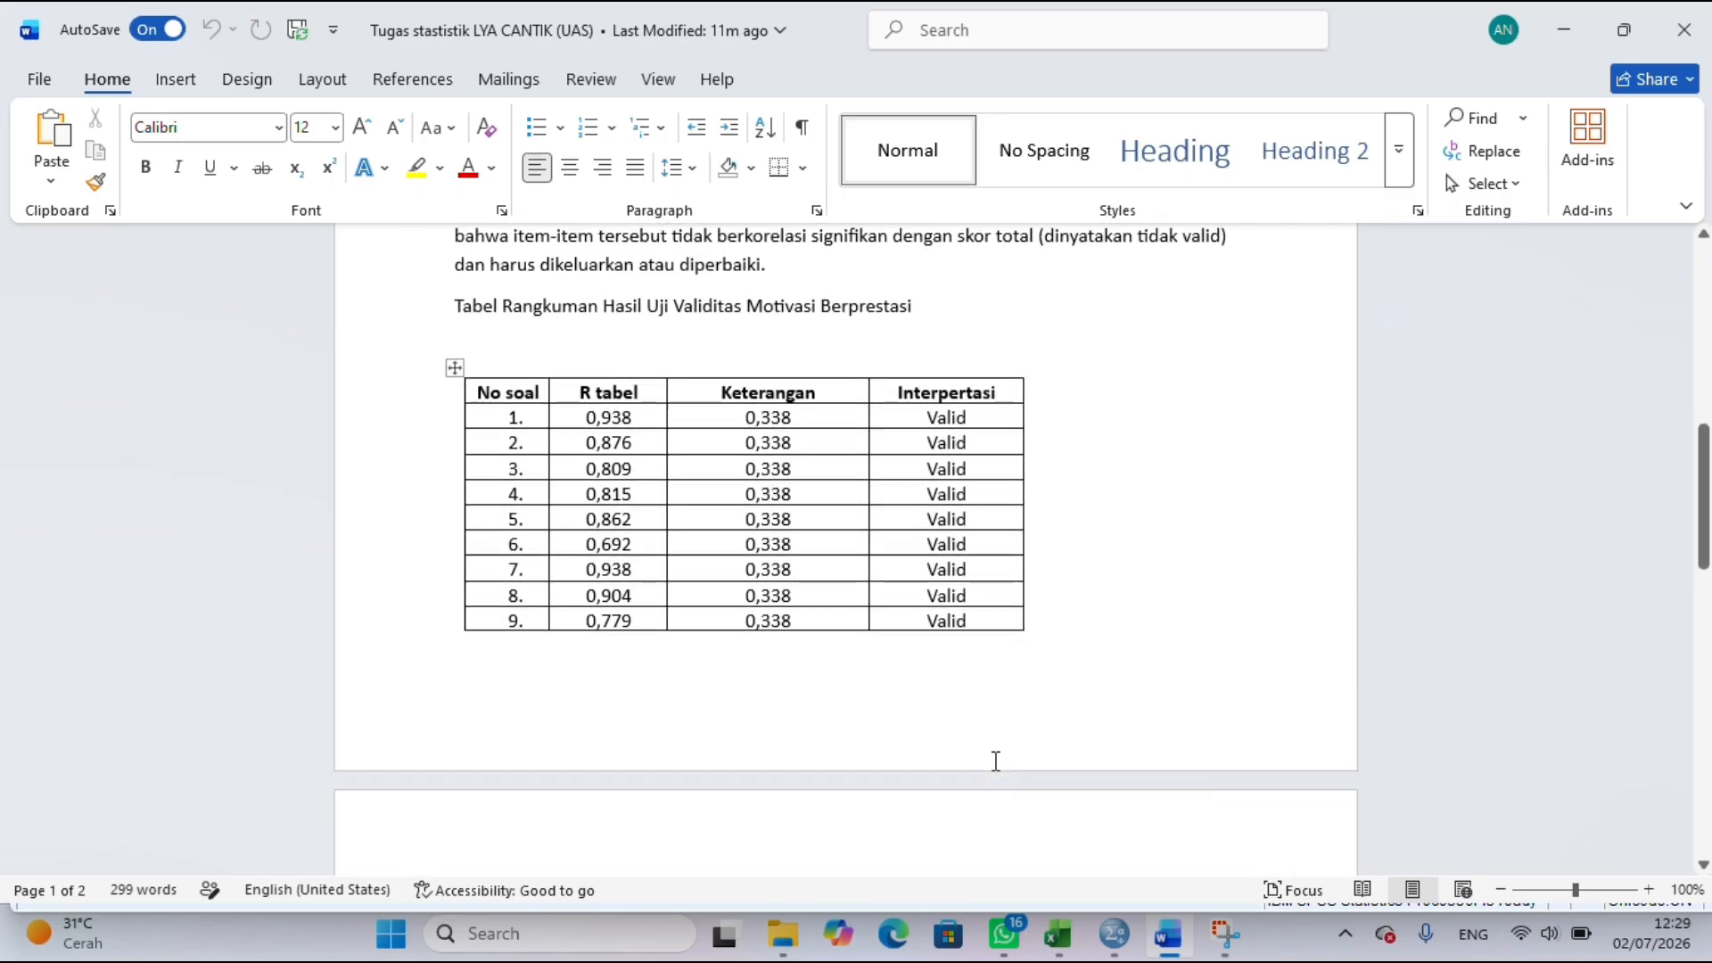
scroll(996, 761, "down", 1)
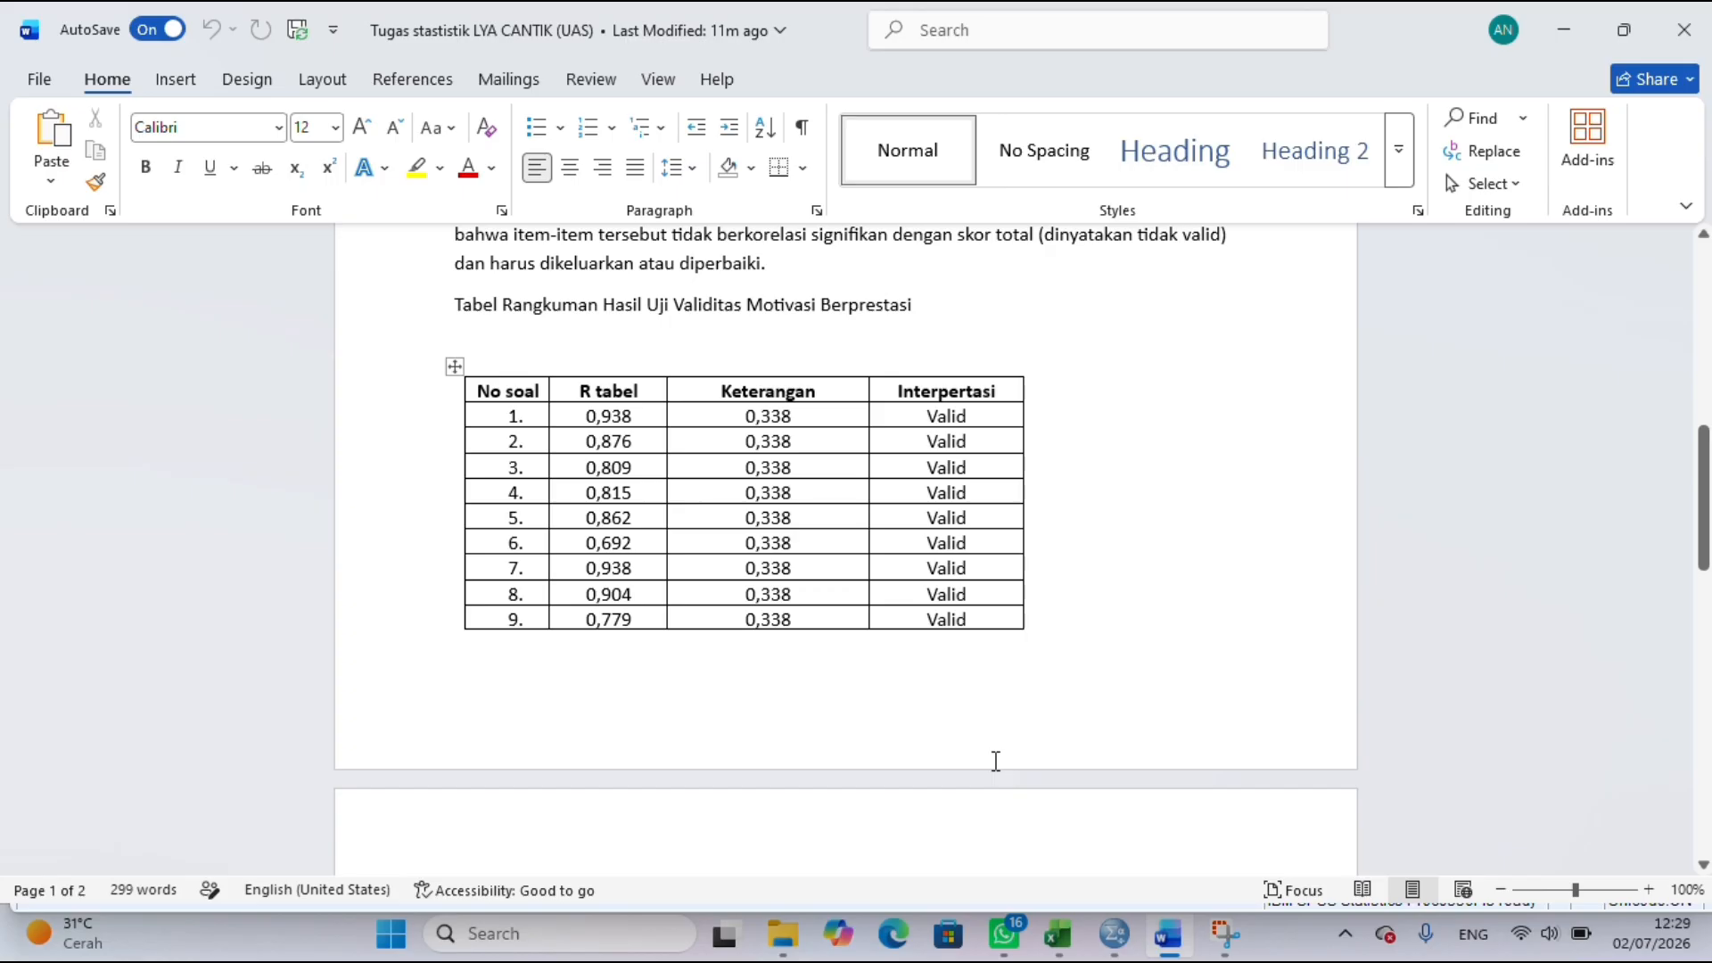
- Compare the R tabel, Keterangan and Interpertasi columns of the validity summary table for items 1 through 30
scroll(996, 760, "up", 4)
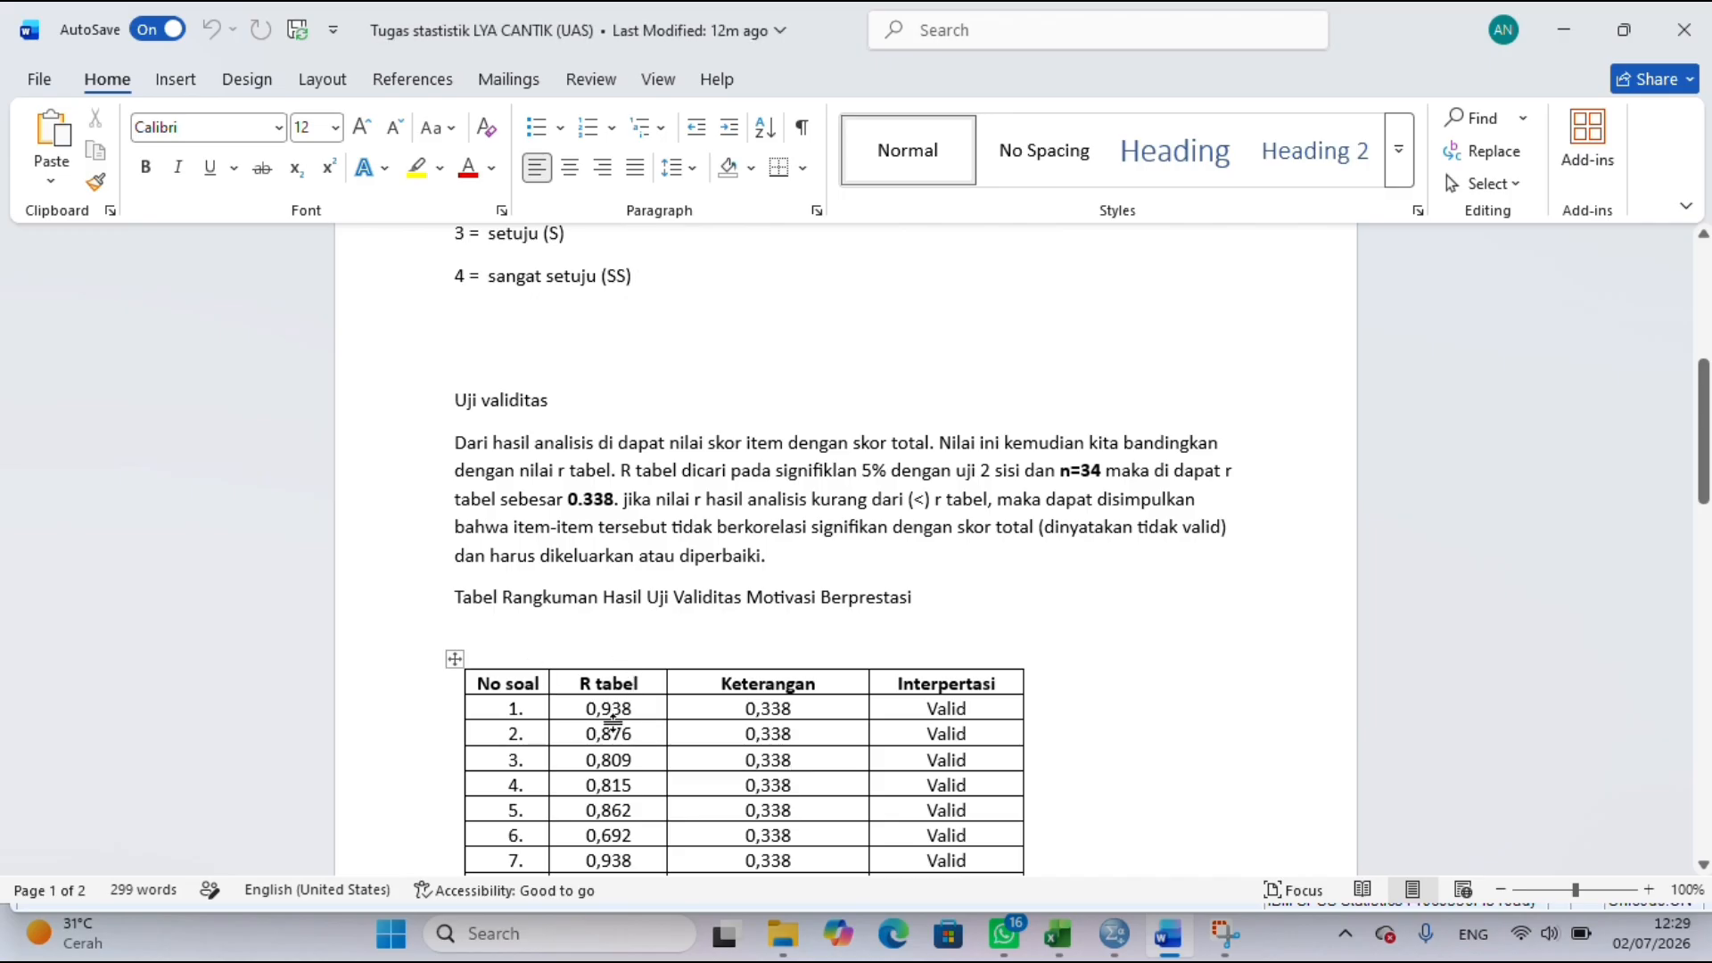
scroll(718, 732, "down", 1)
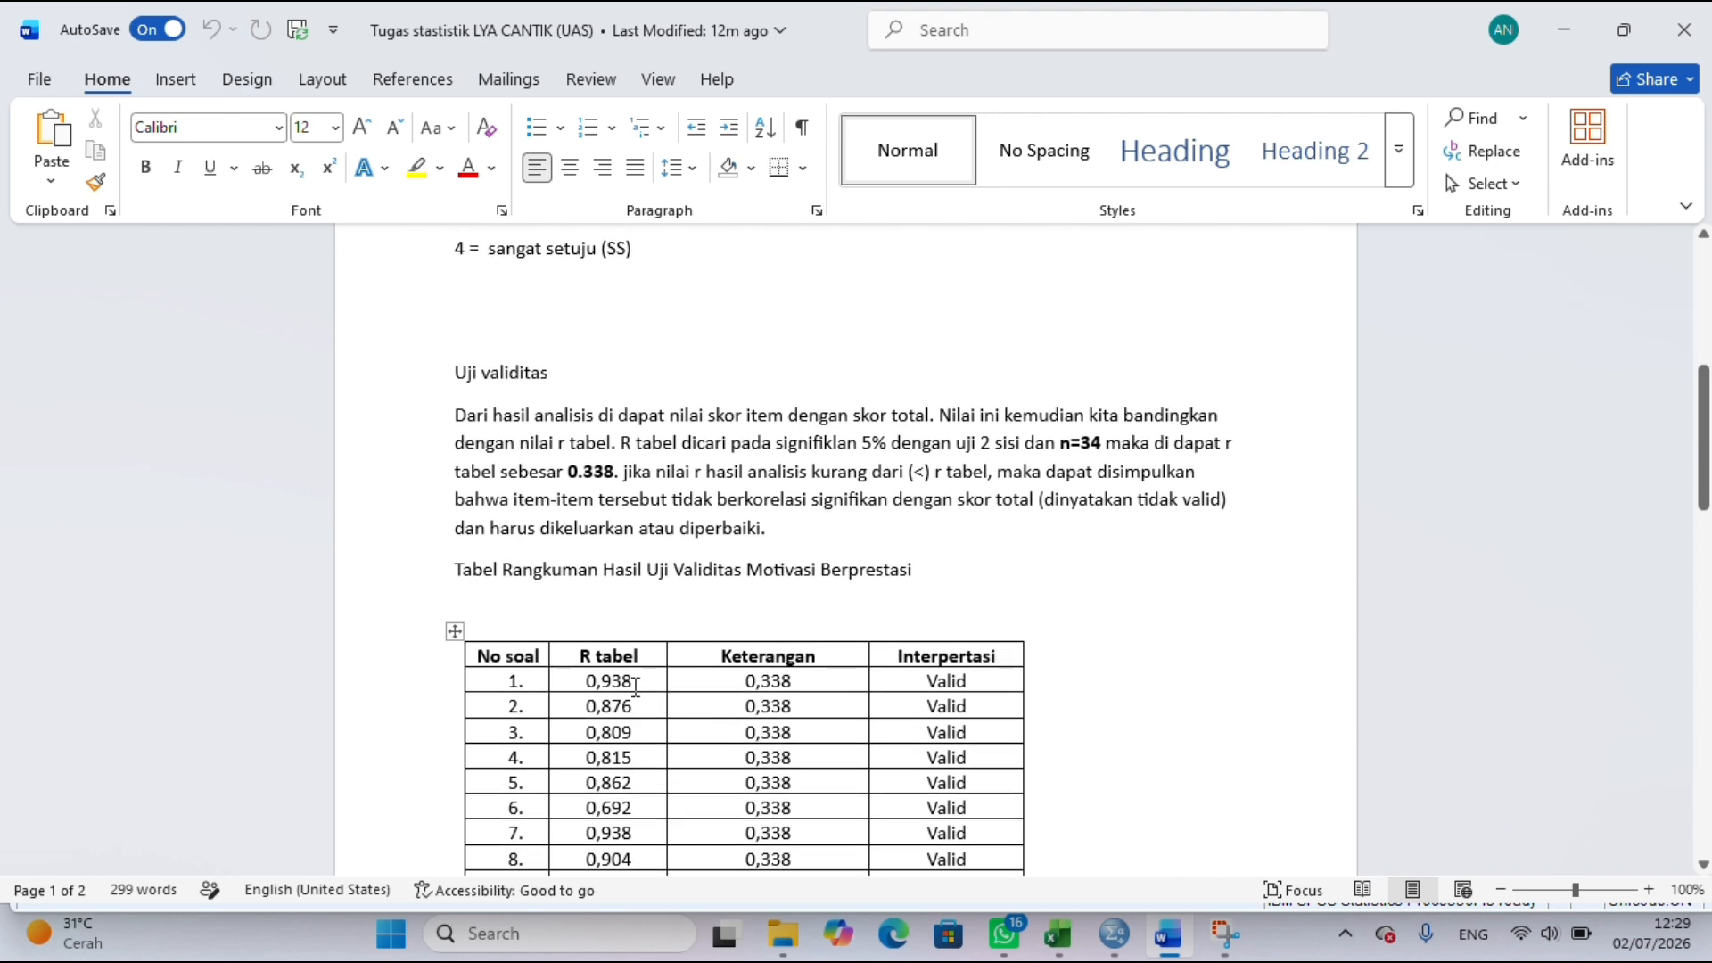
scroll(636, 687, "down", 2)
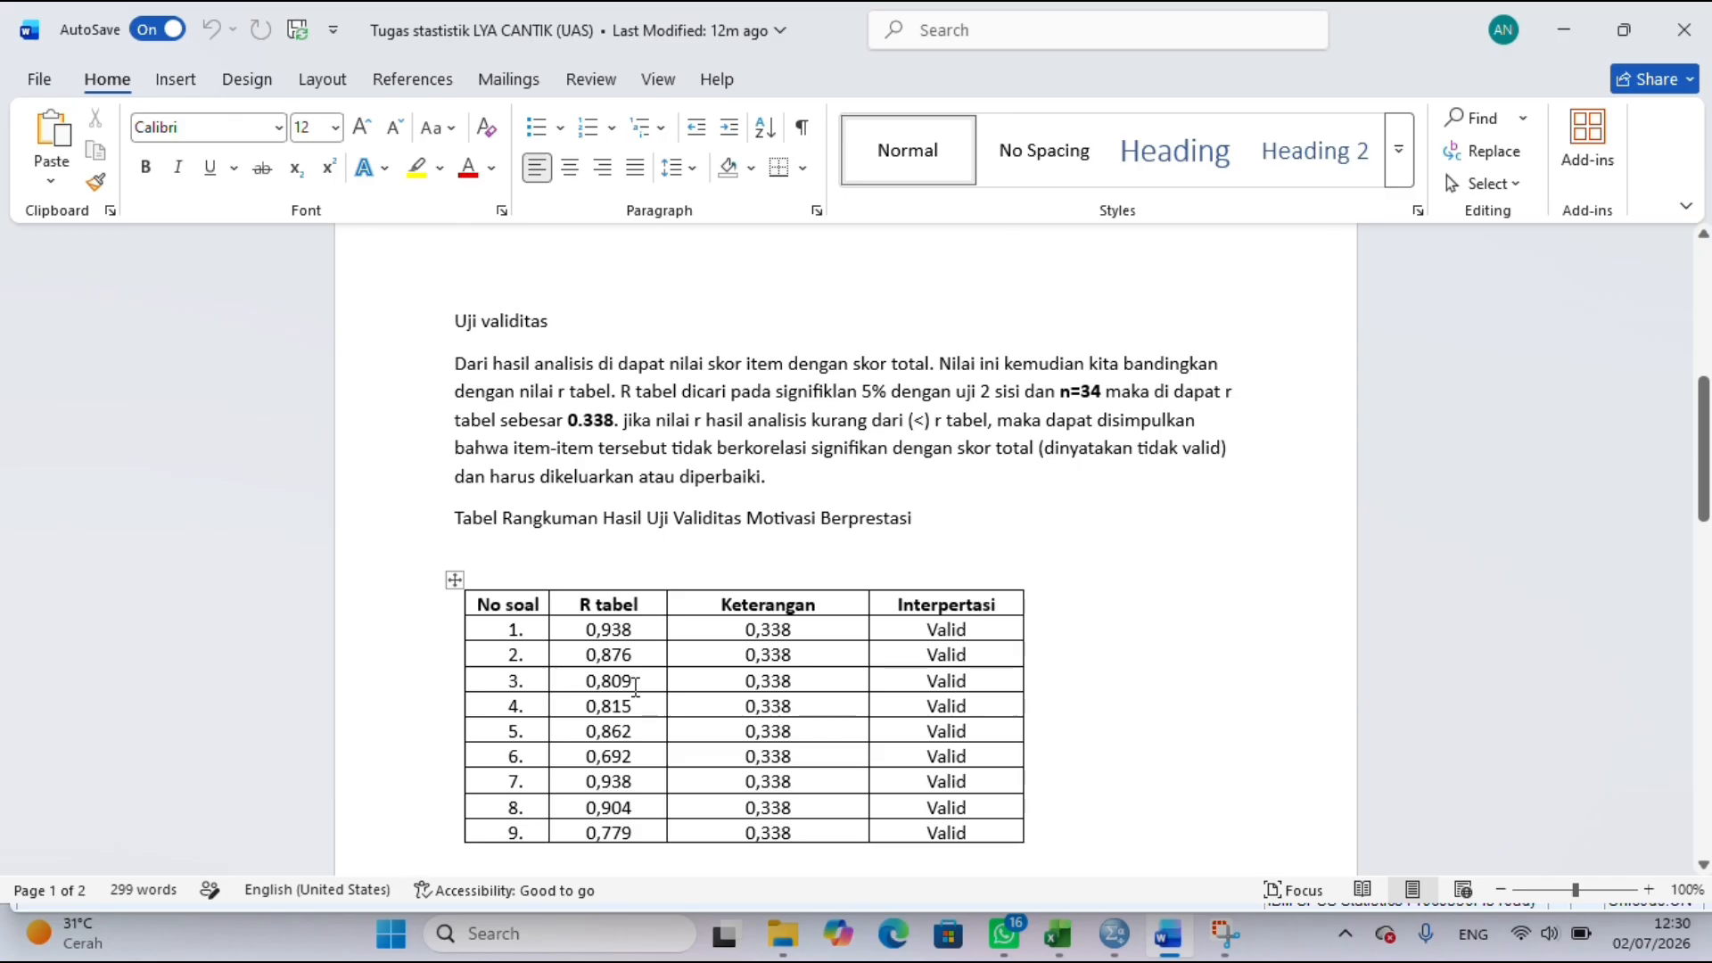
scroll(635, 686, "down", 1)
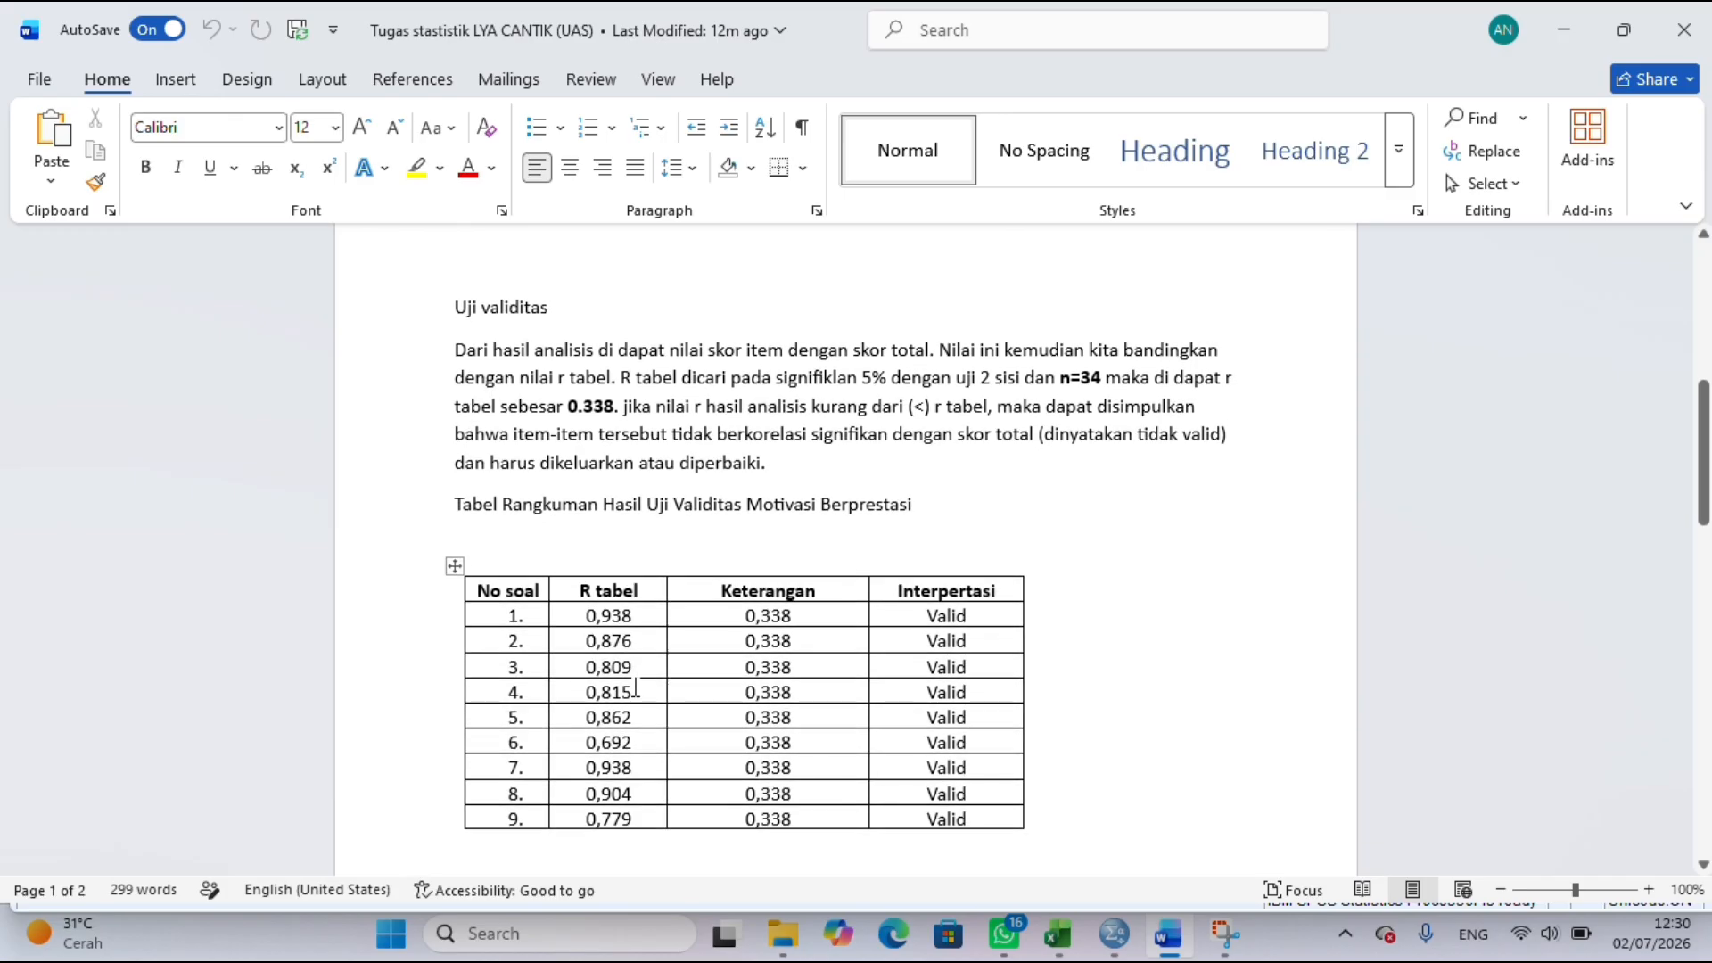
scroll(636, 687, "down", 2)
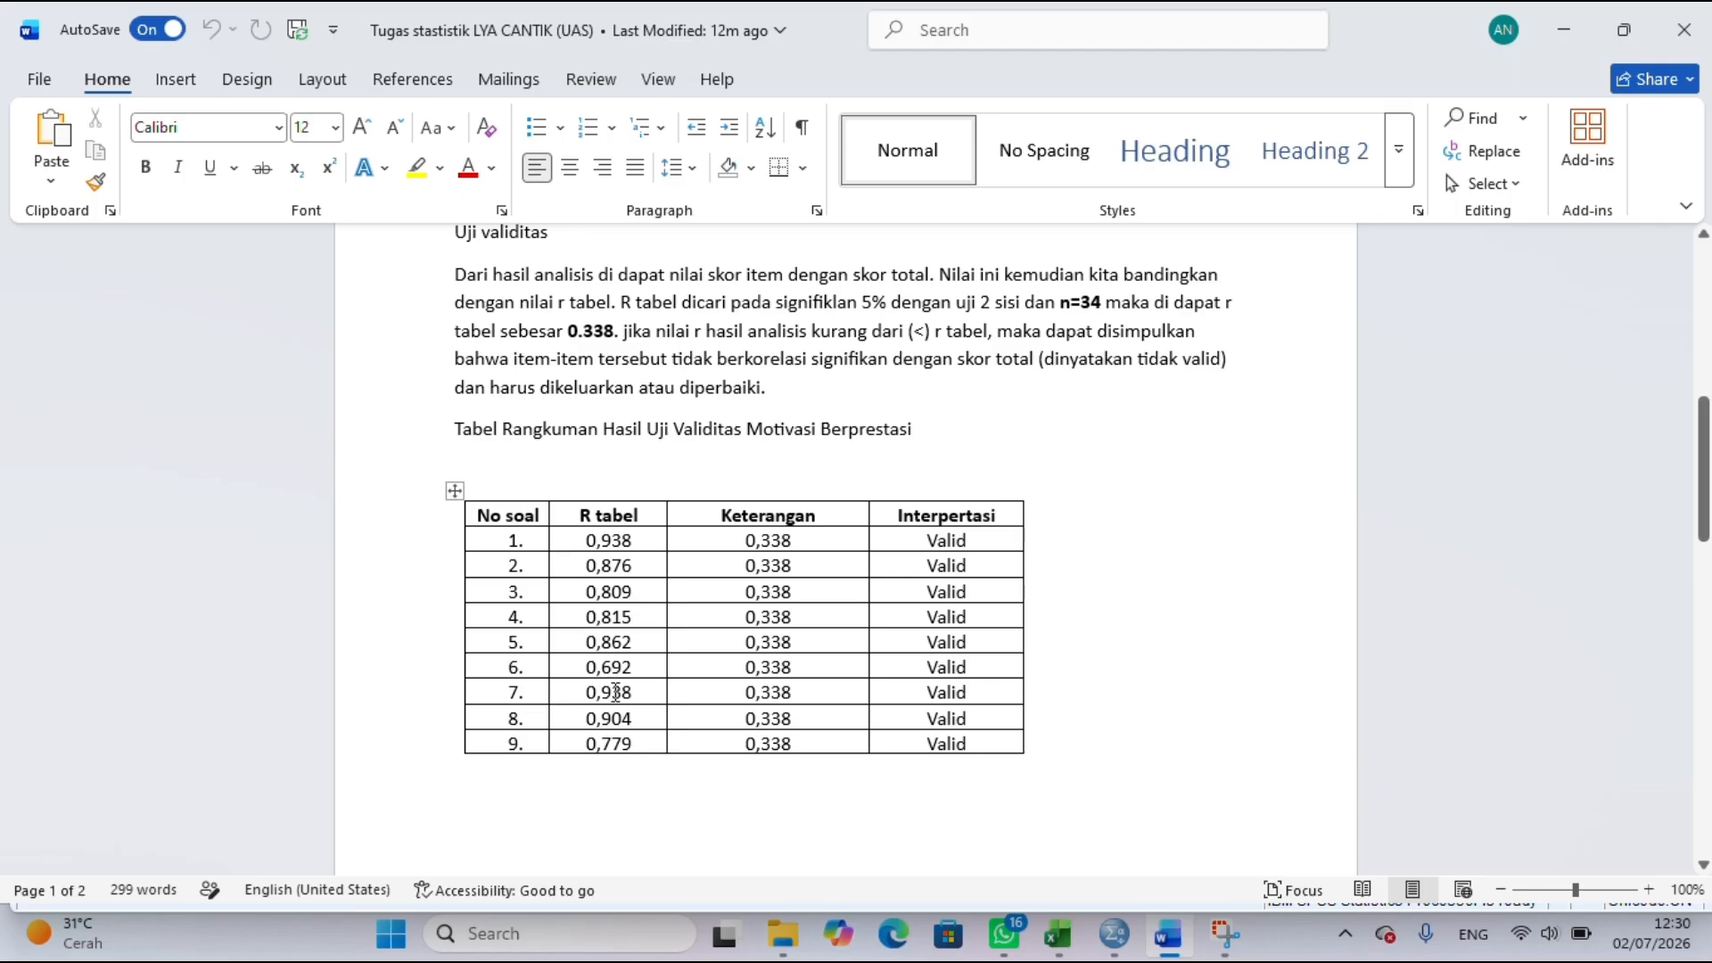
left_click(621, 702)
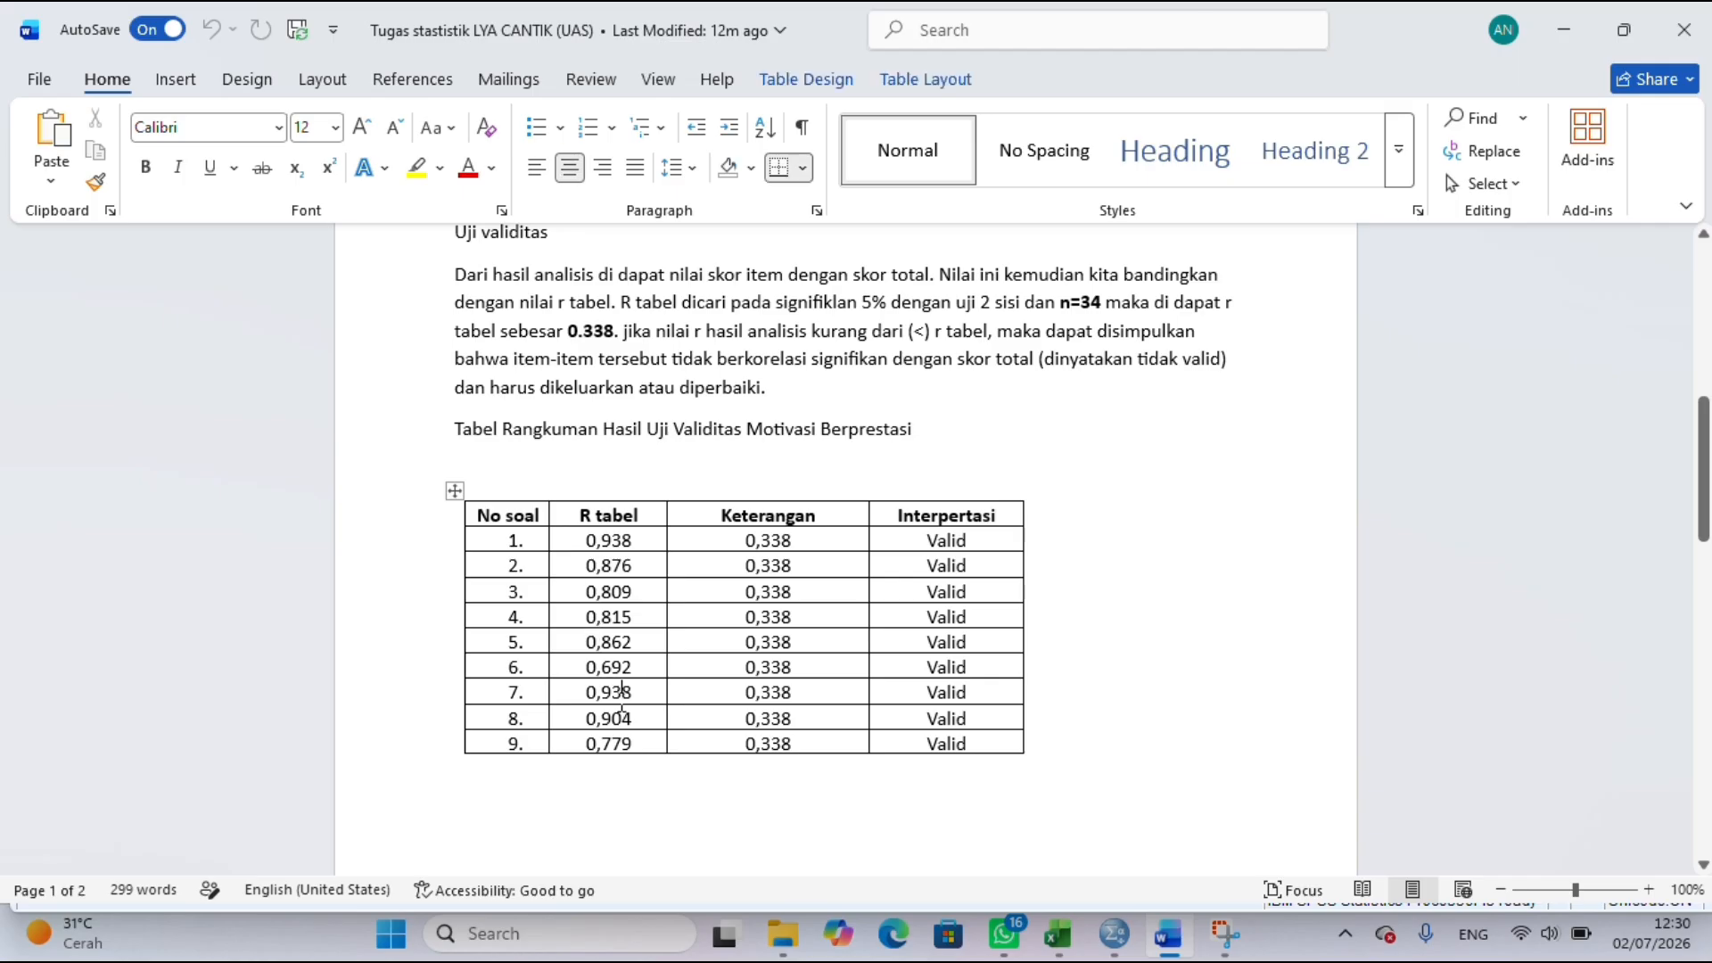
scroll(622, 702, "down", 1)
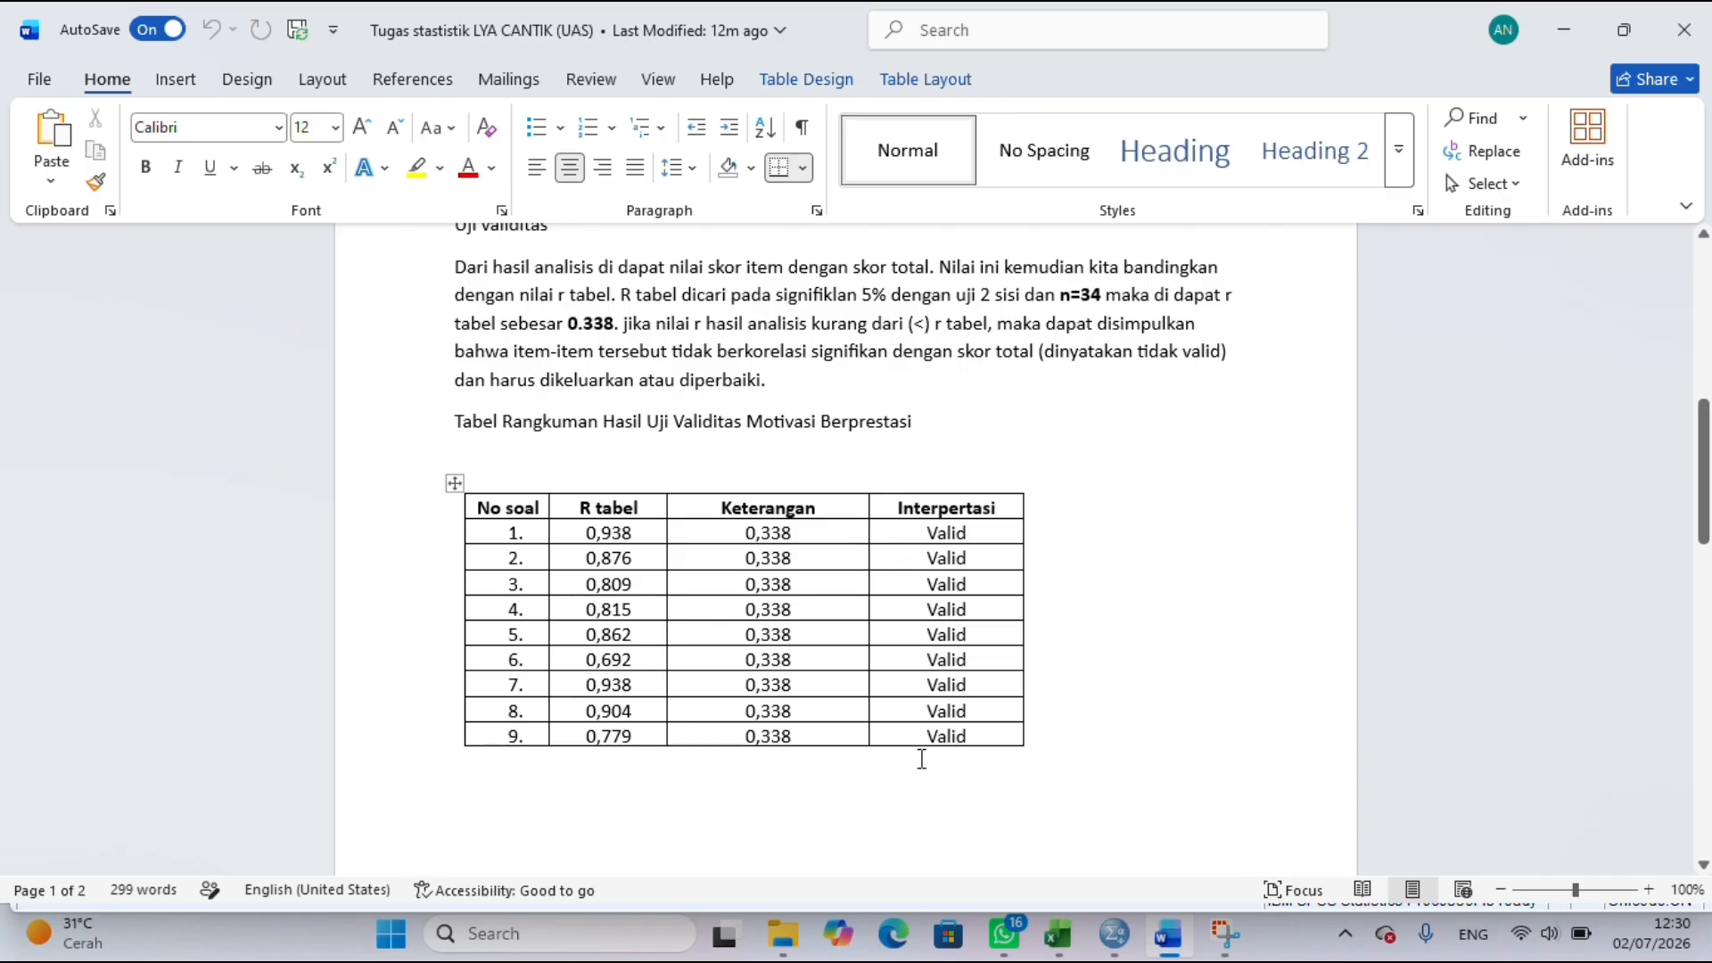
scroll(919, 768, "up", 1)
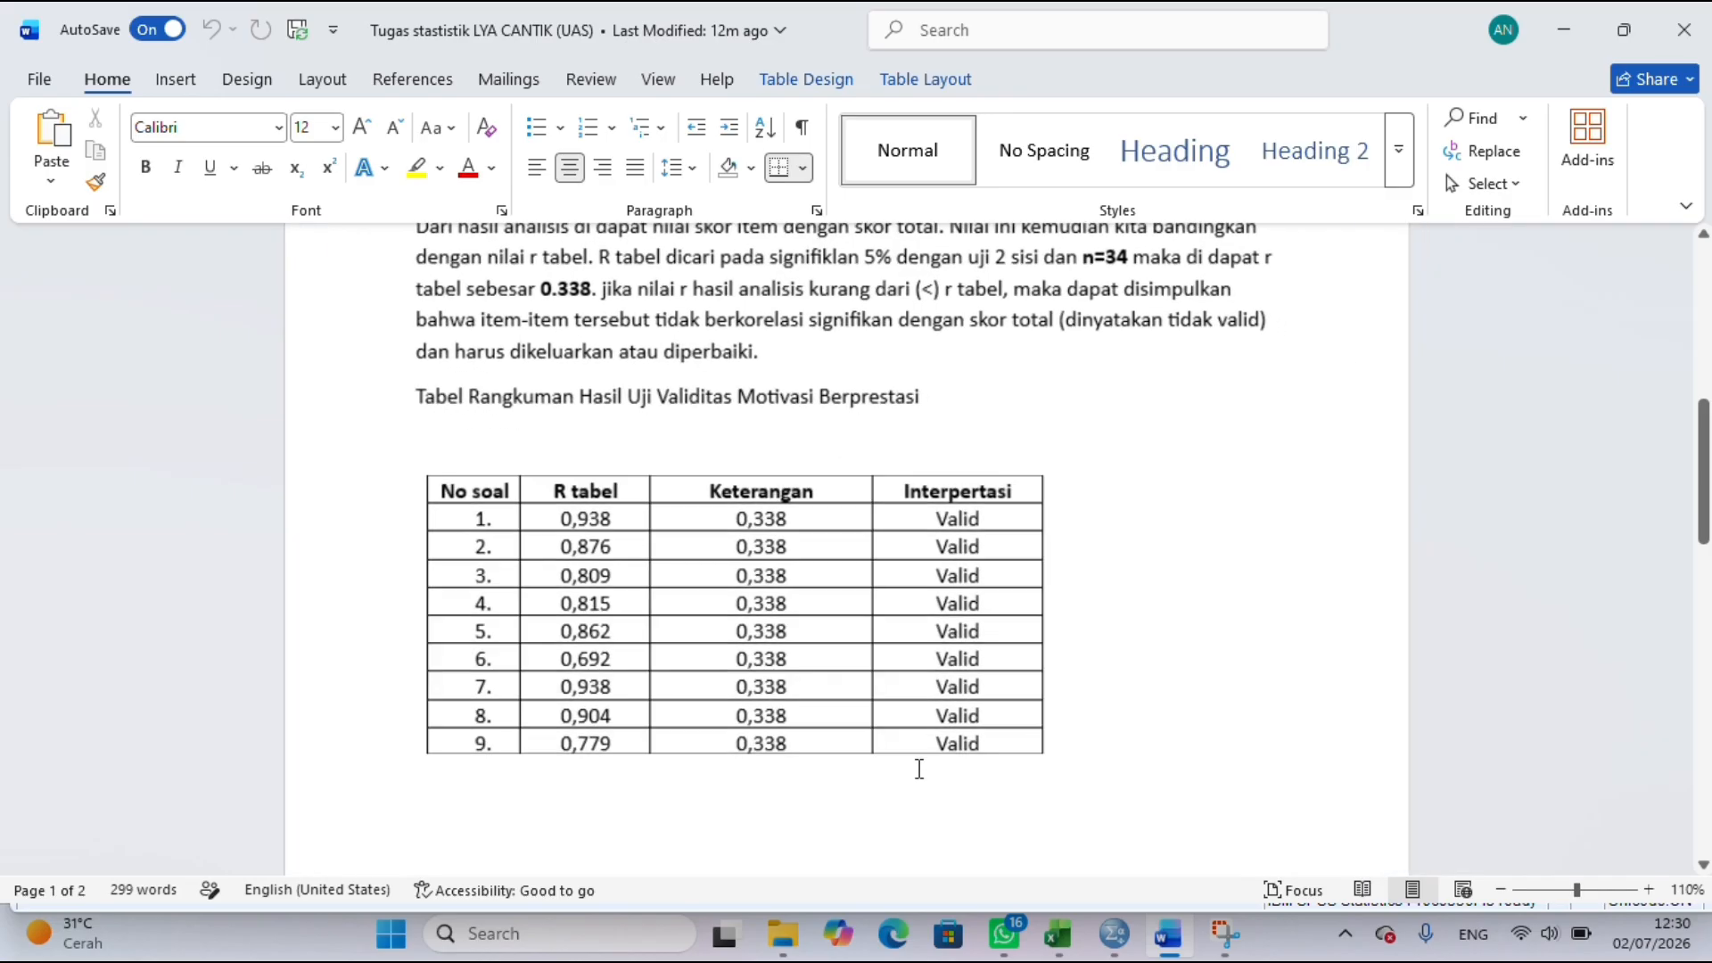
scroll(919, 768, "down", 5)
scroll(919, 769, "down", 6)
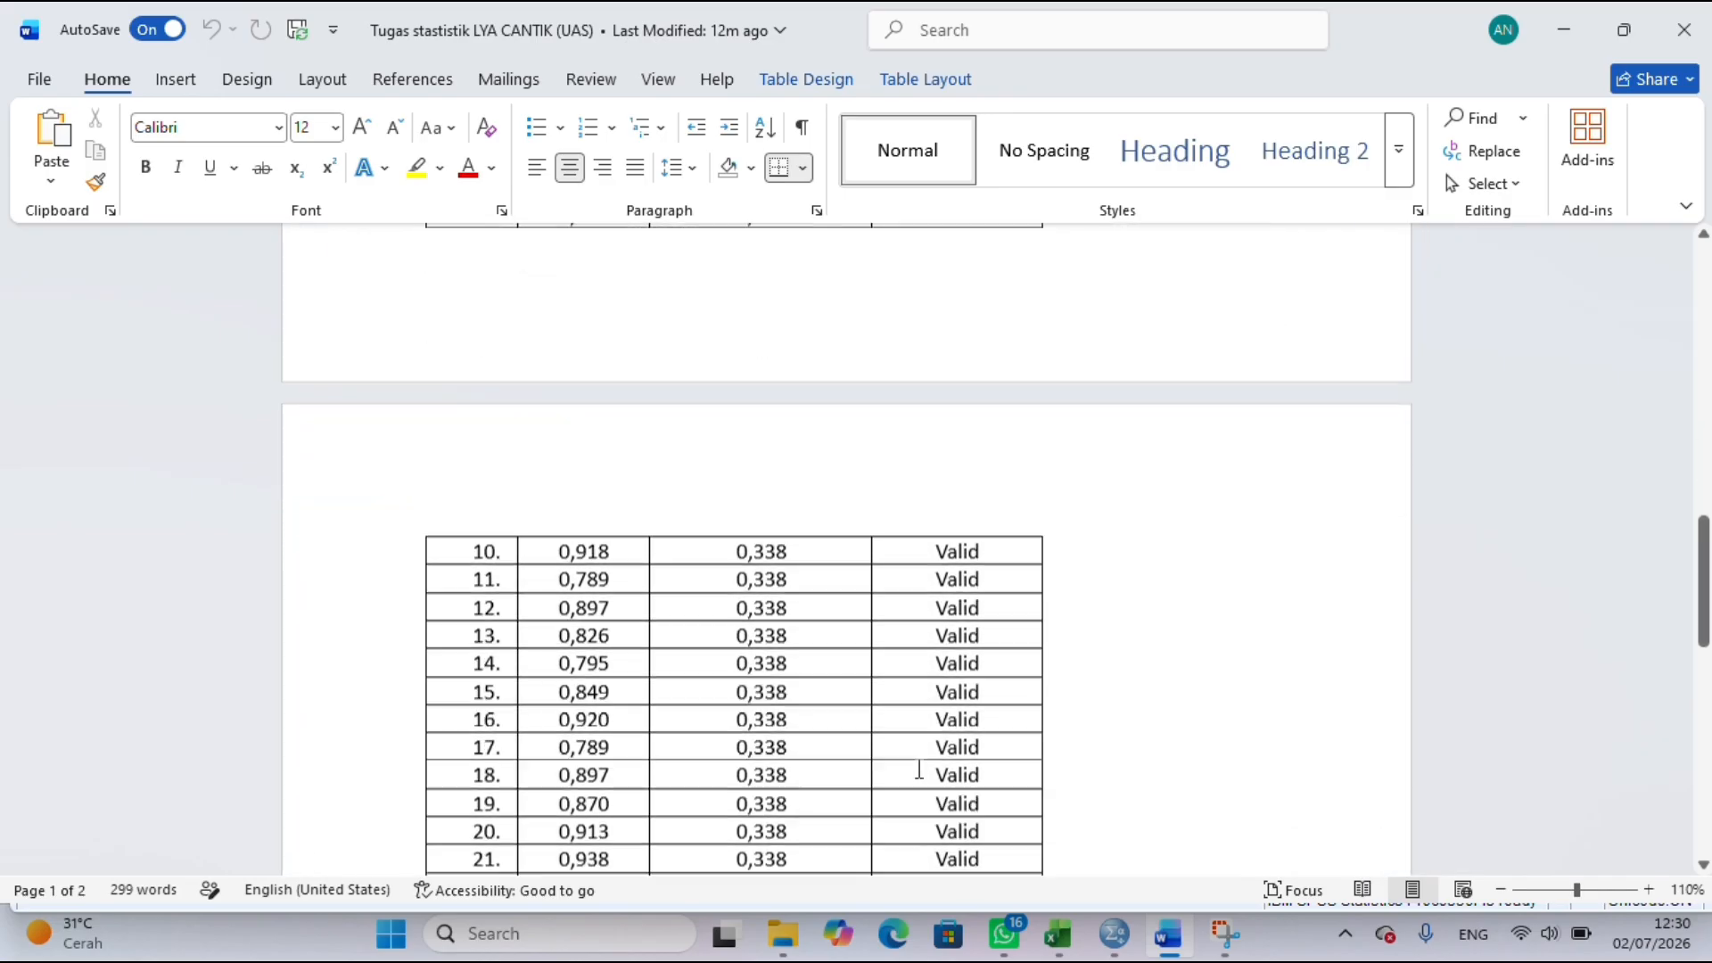
scroll(920, 769, "down", 1)
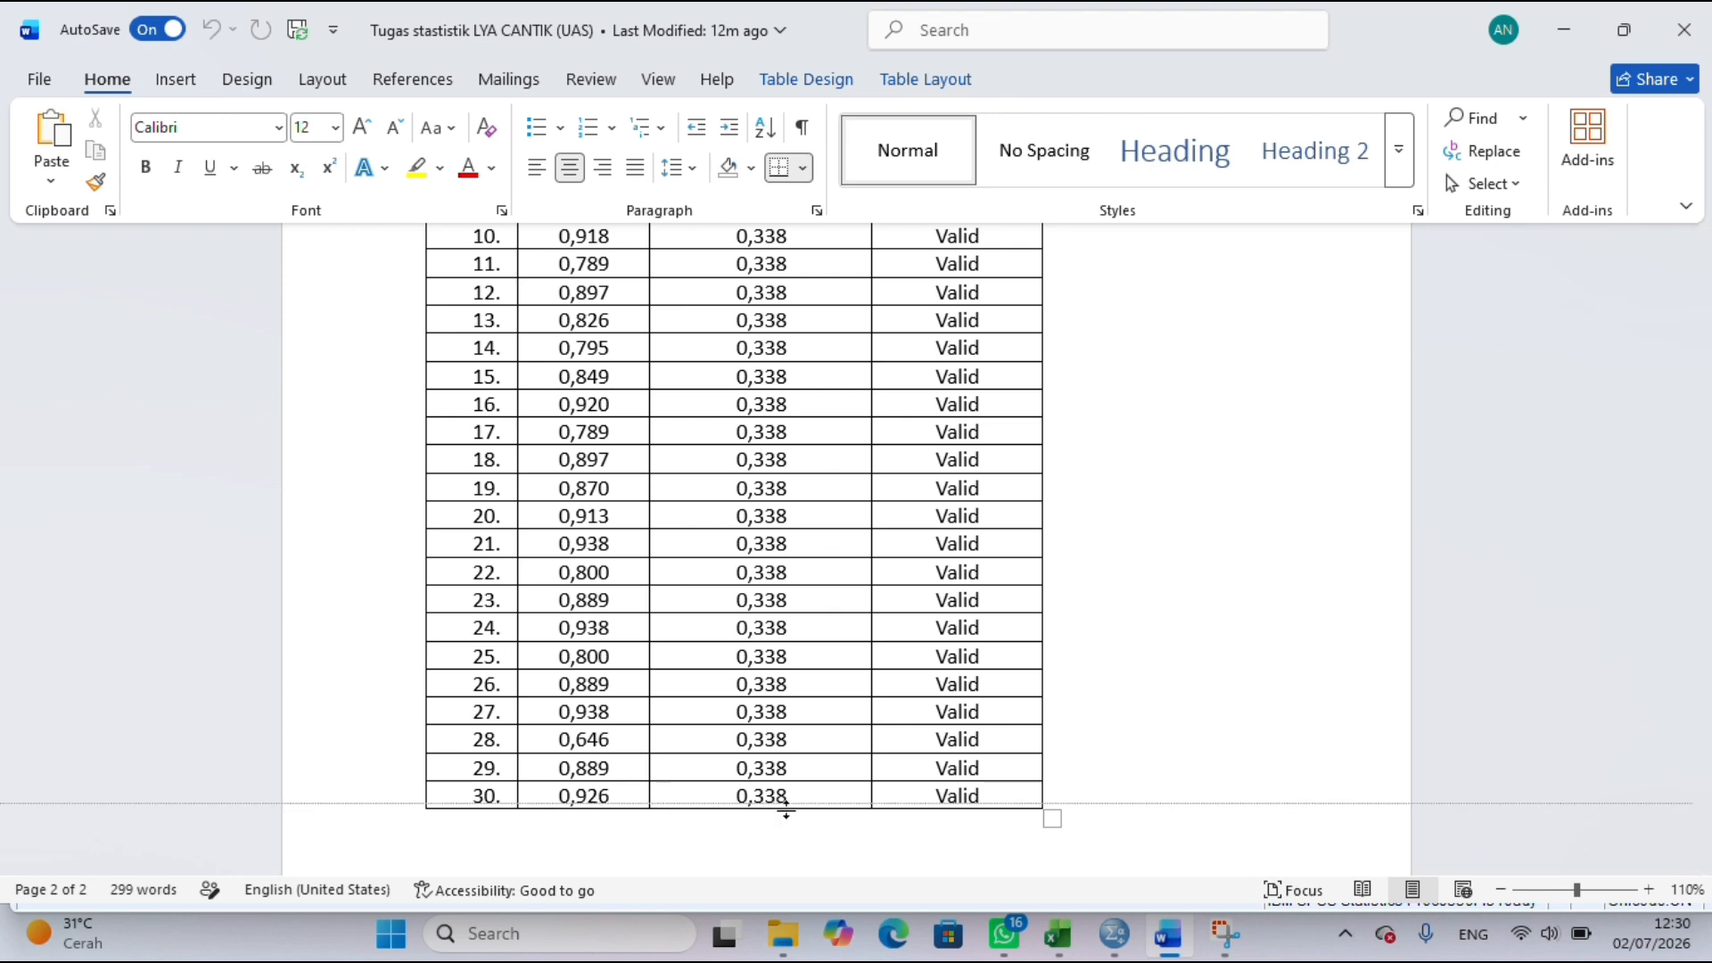
- Increase the height of the item 30 row at the end of the validity summary table
left_click_drag(751, 808, 767, 845)
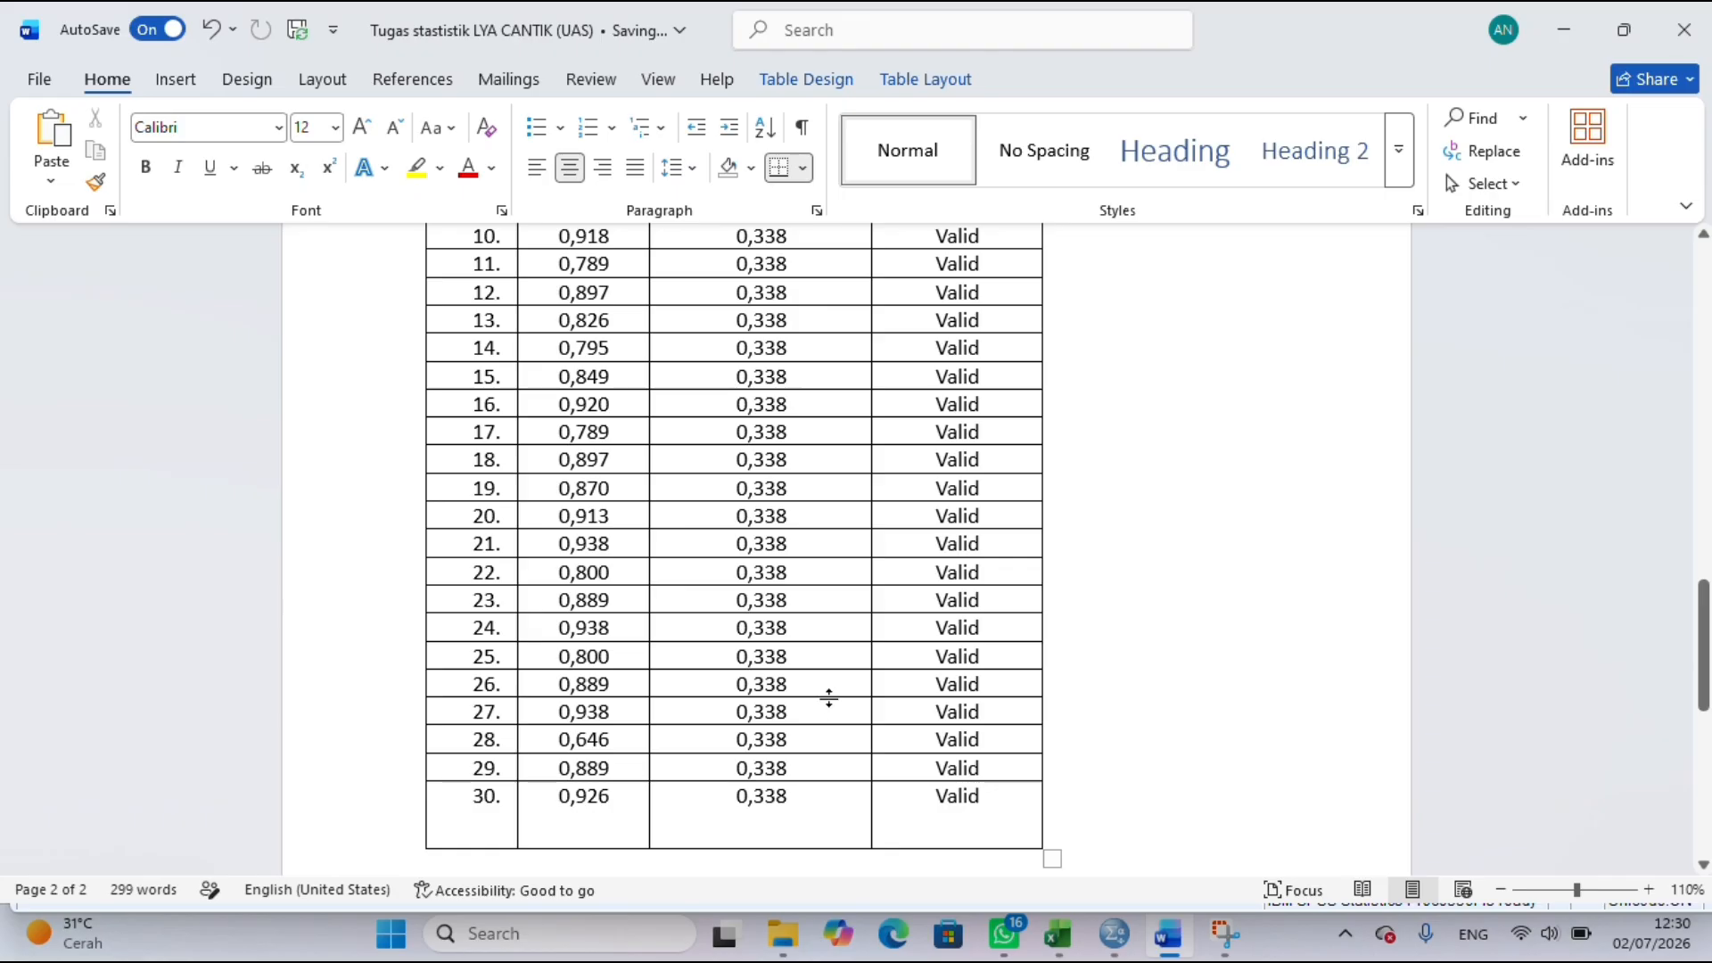
scroll(830, 698, "up", 5)
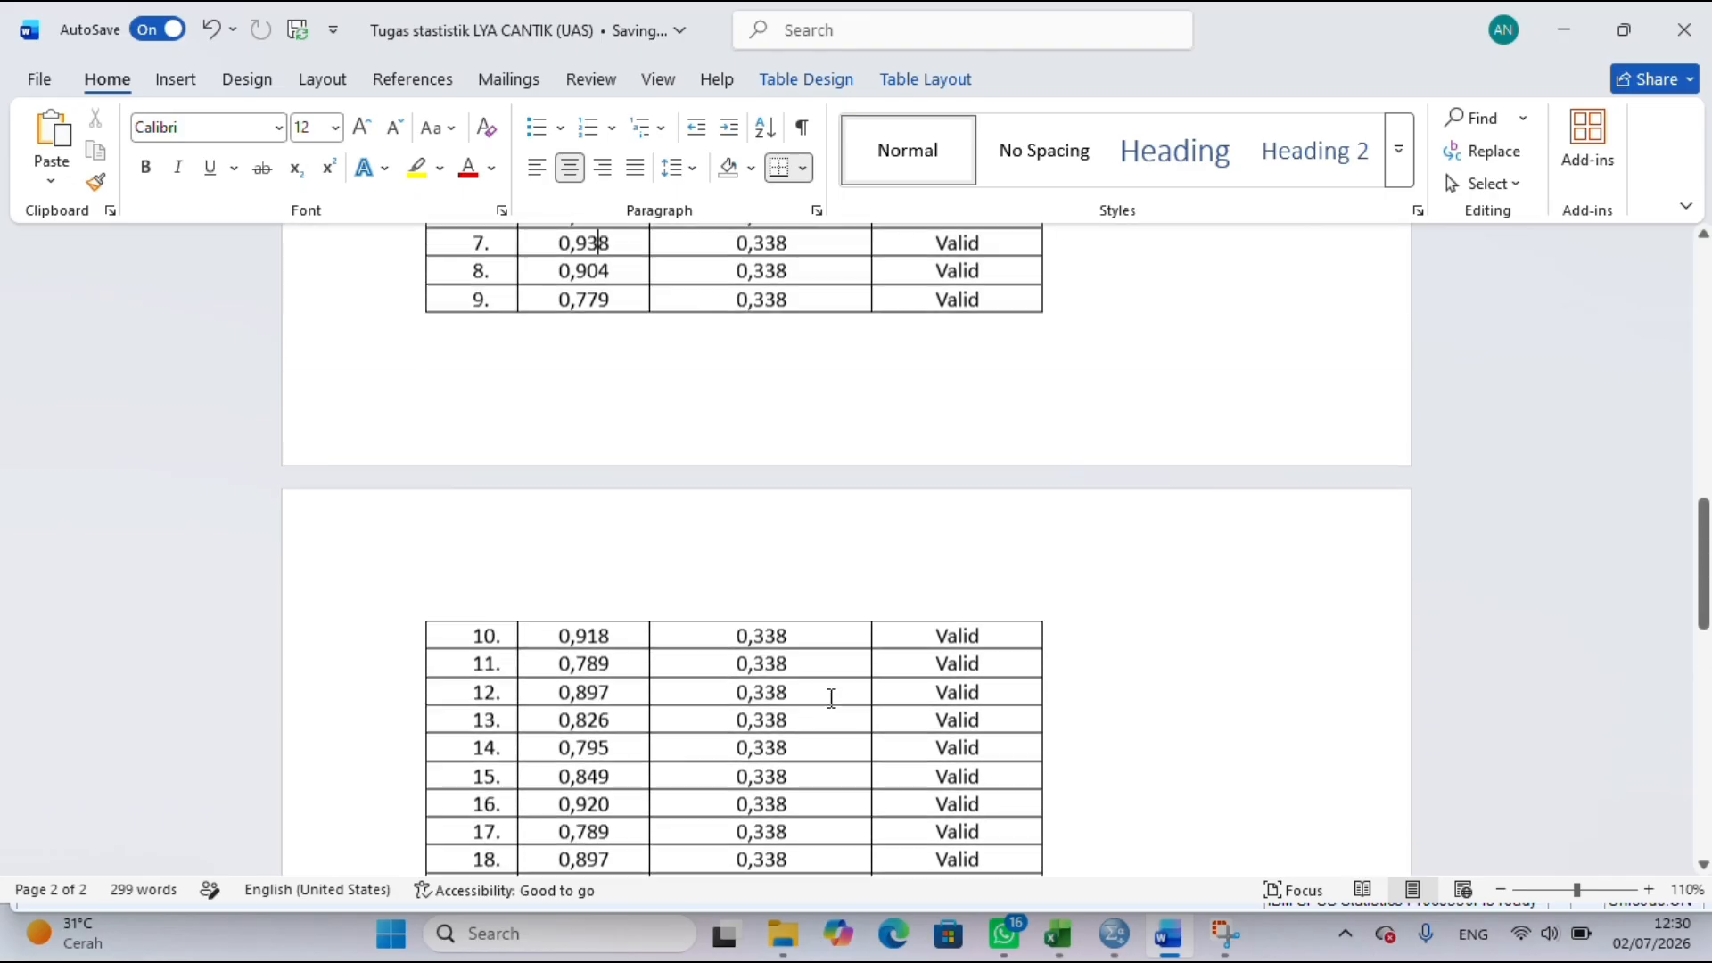
scroll(831, 698, "up", 1)
right_click(829, 698)
scroll(829, 698, "up", 1)
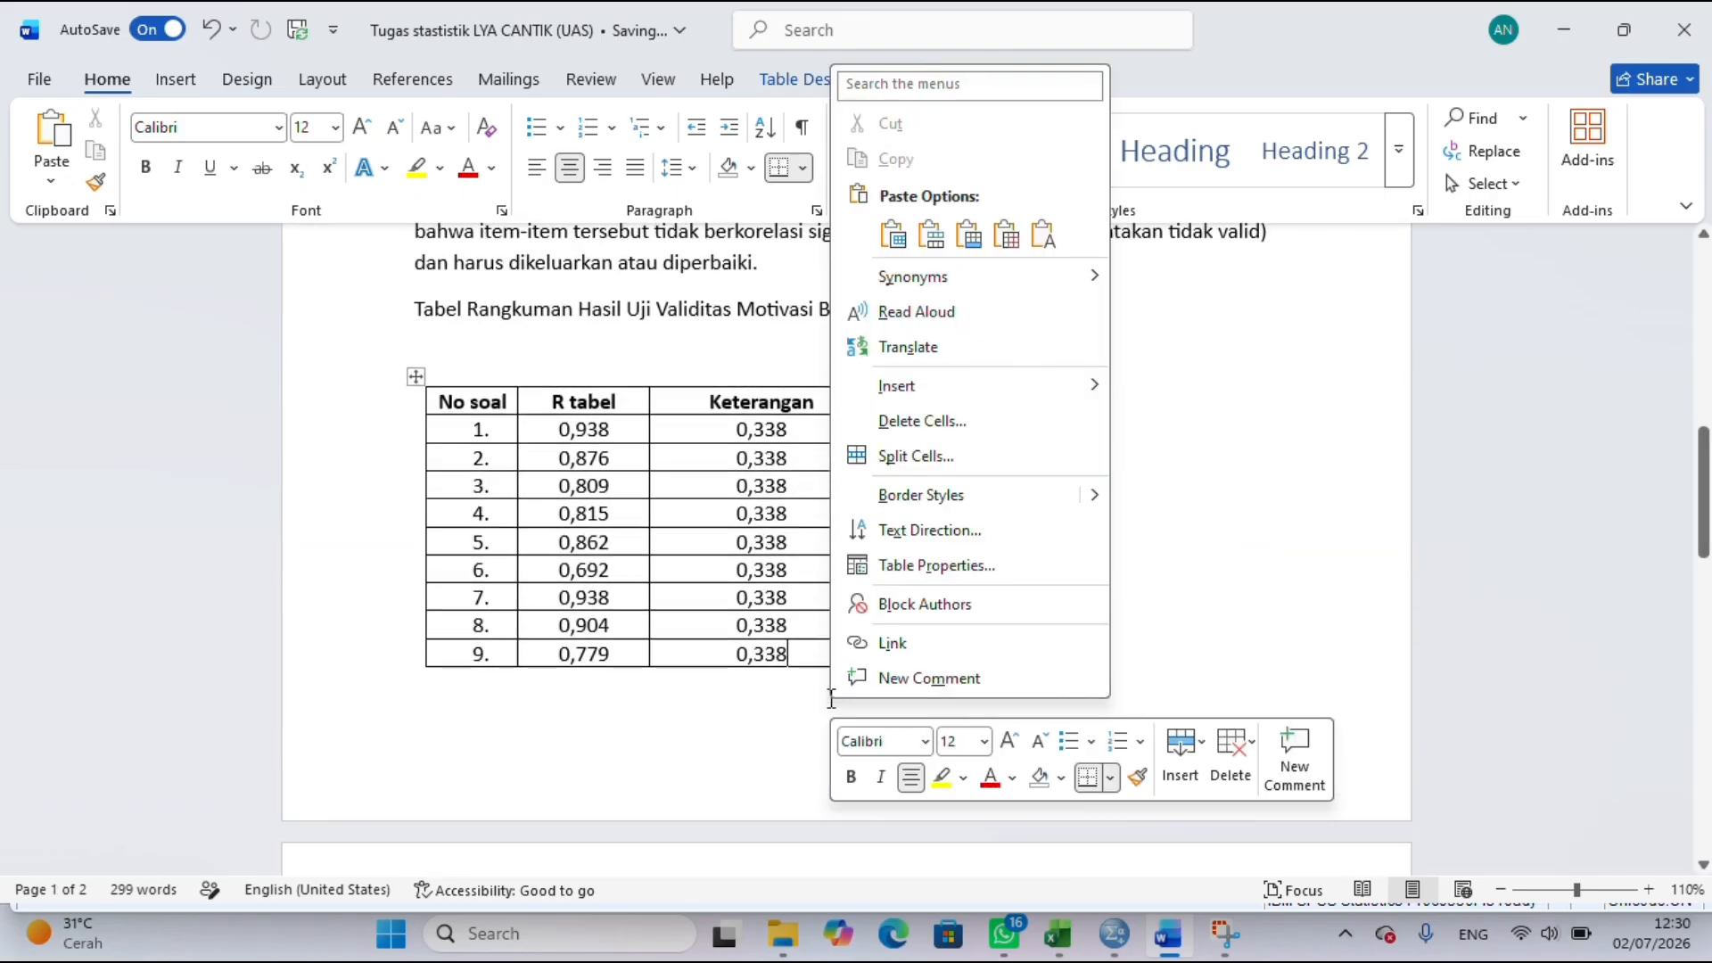
left_click(709, 655)
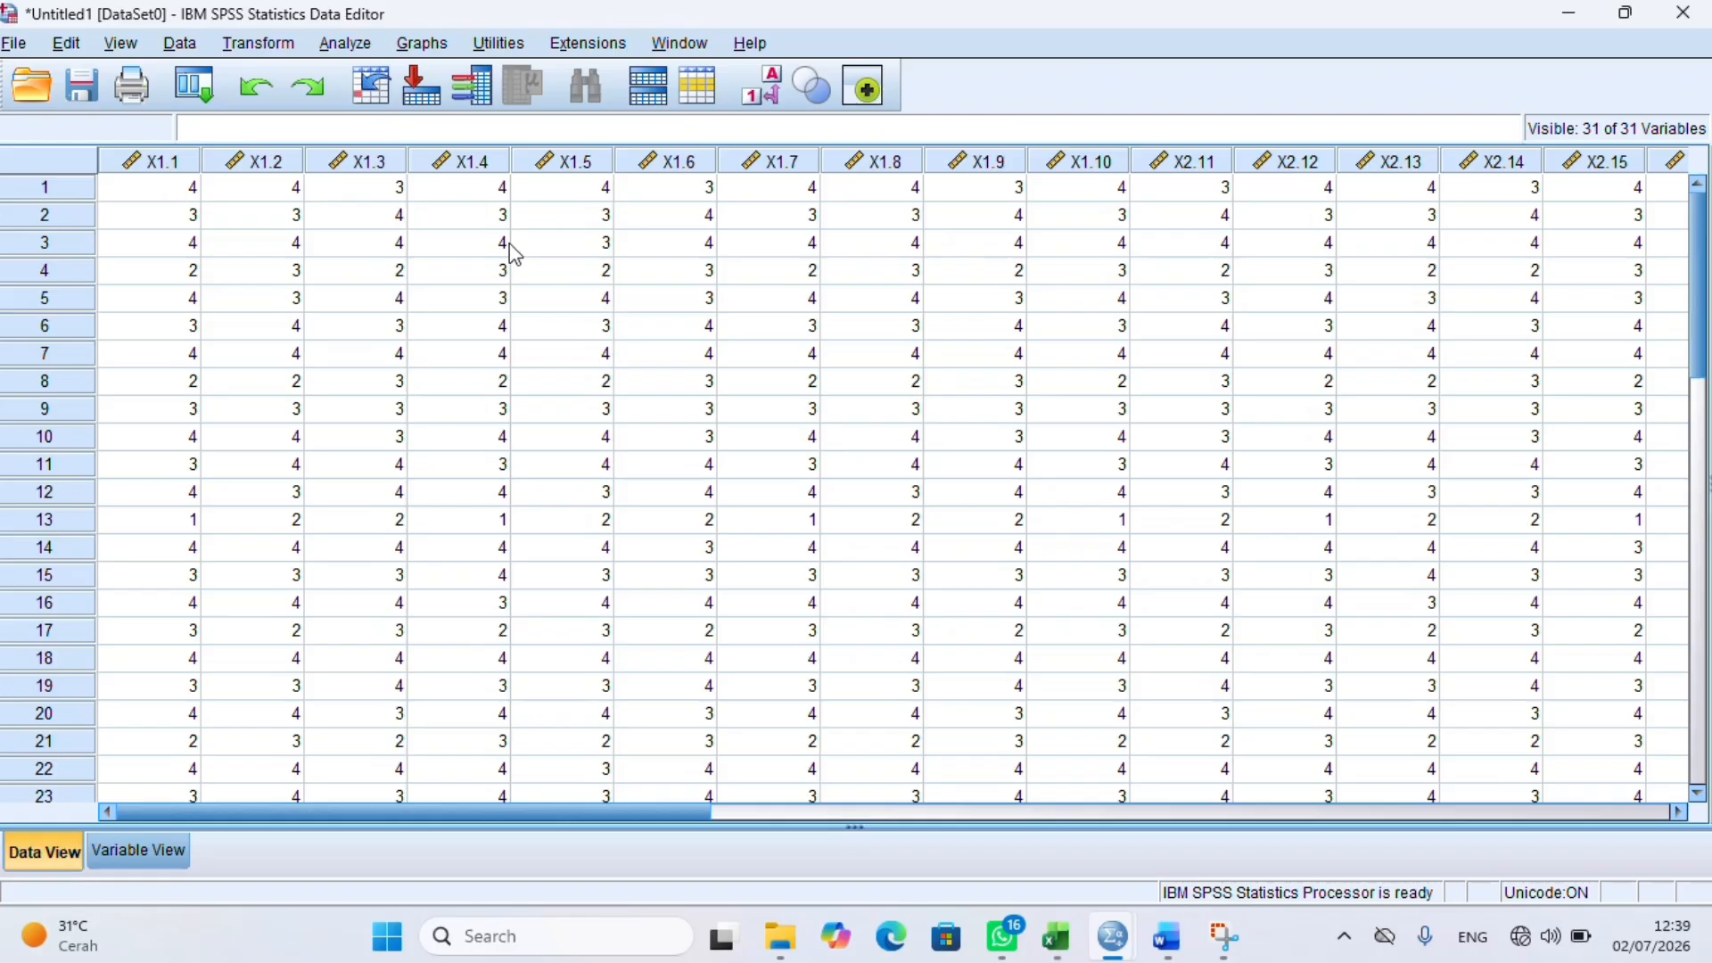
- Set up a Reliability Analysis with Butir_Sal1 through Butir_Sal30 as the items, leaving Total out
left_click(343, 44)
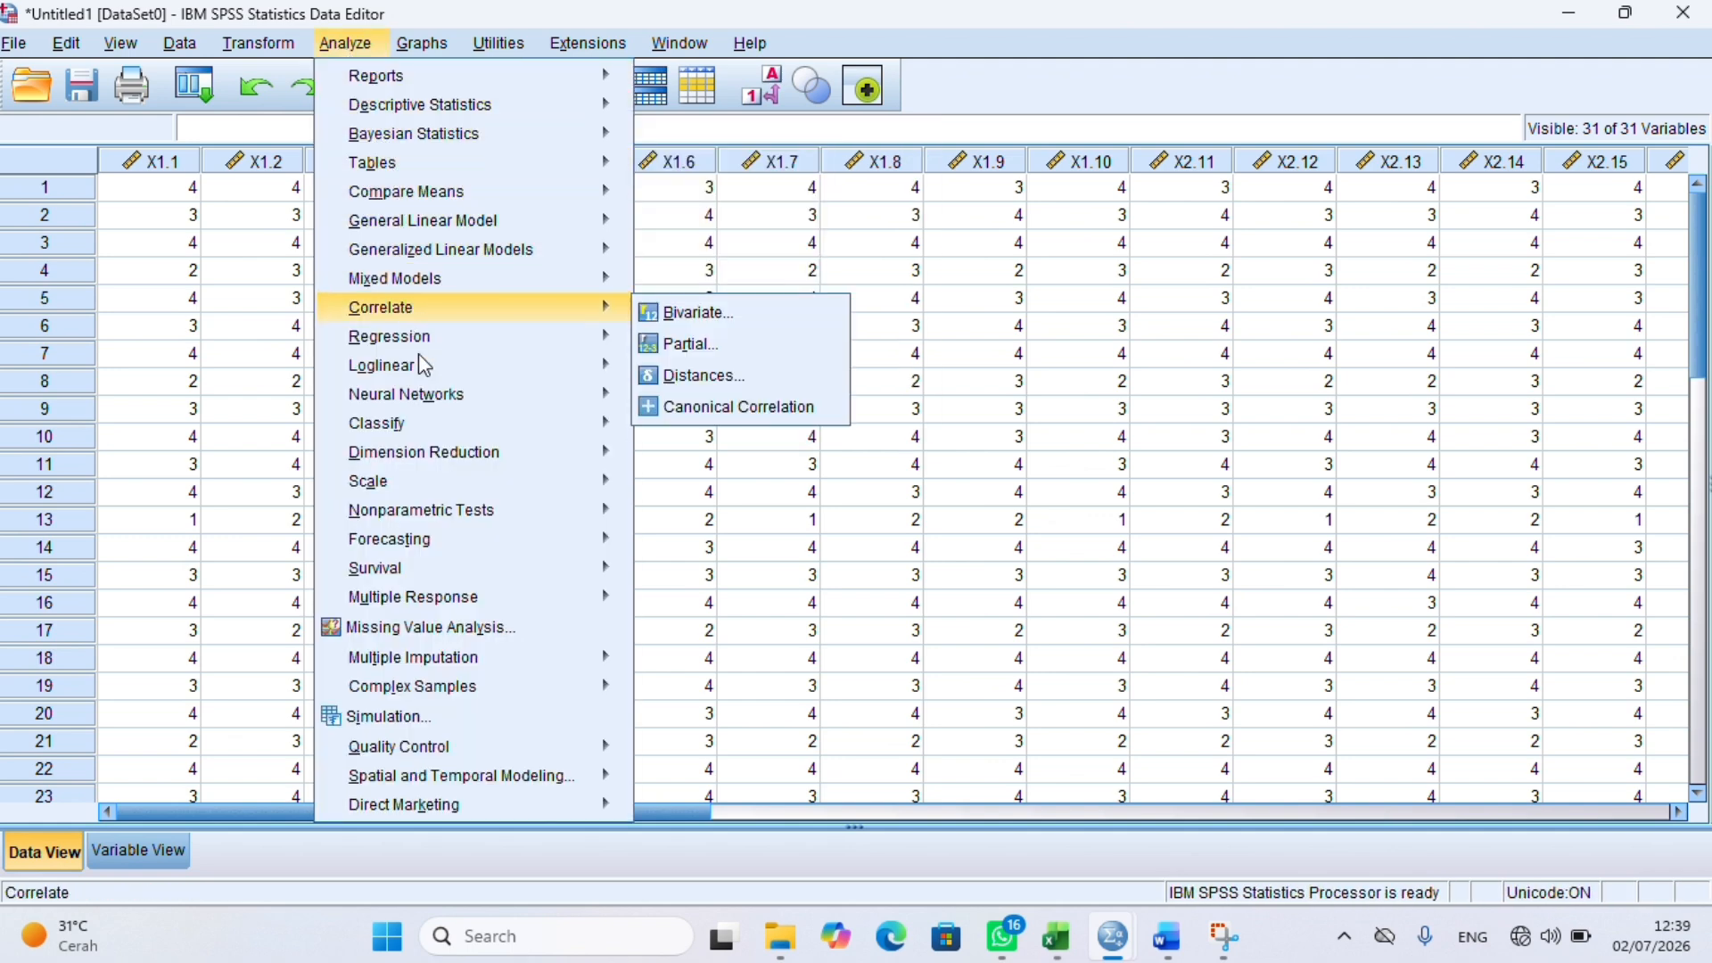
mouse_move(445, 405)
mouse_move(452, 348)
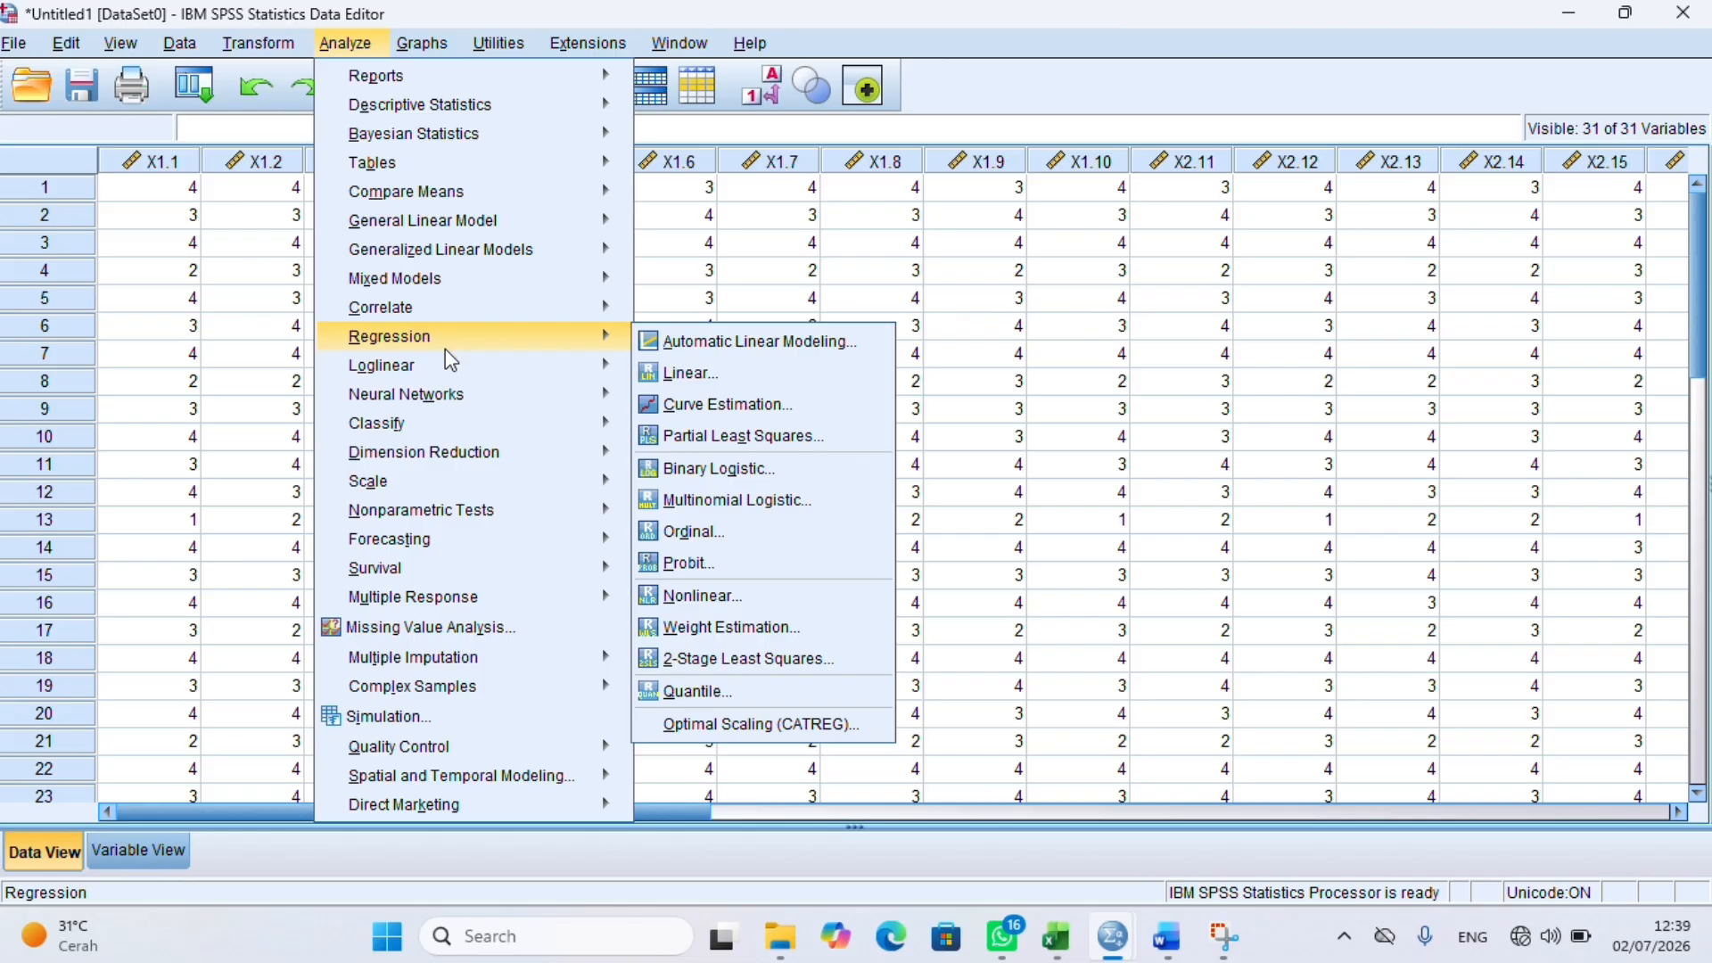
mouse_move(469, 484)
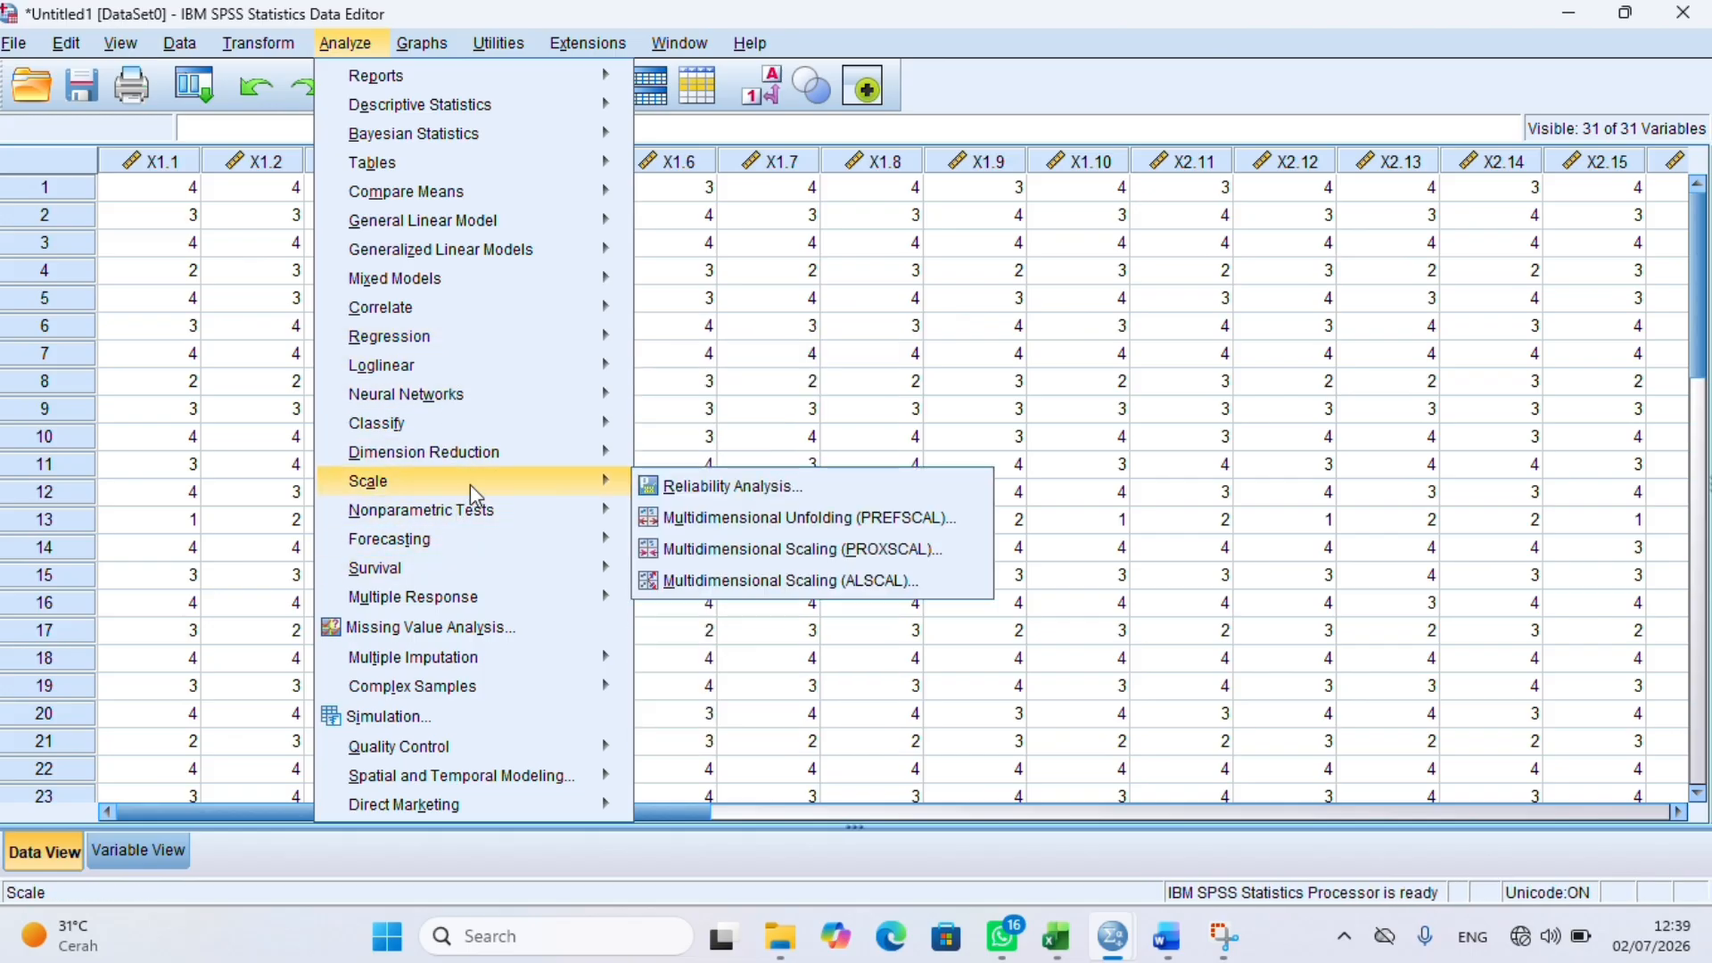
left_click(670, 497)
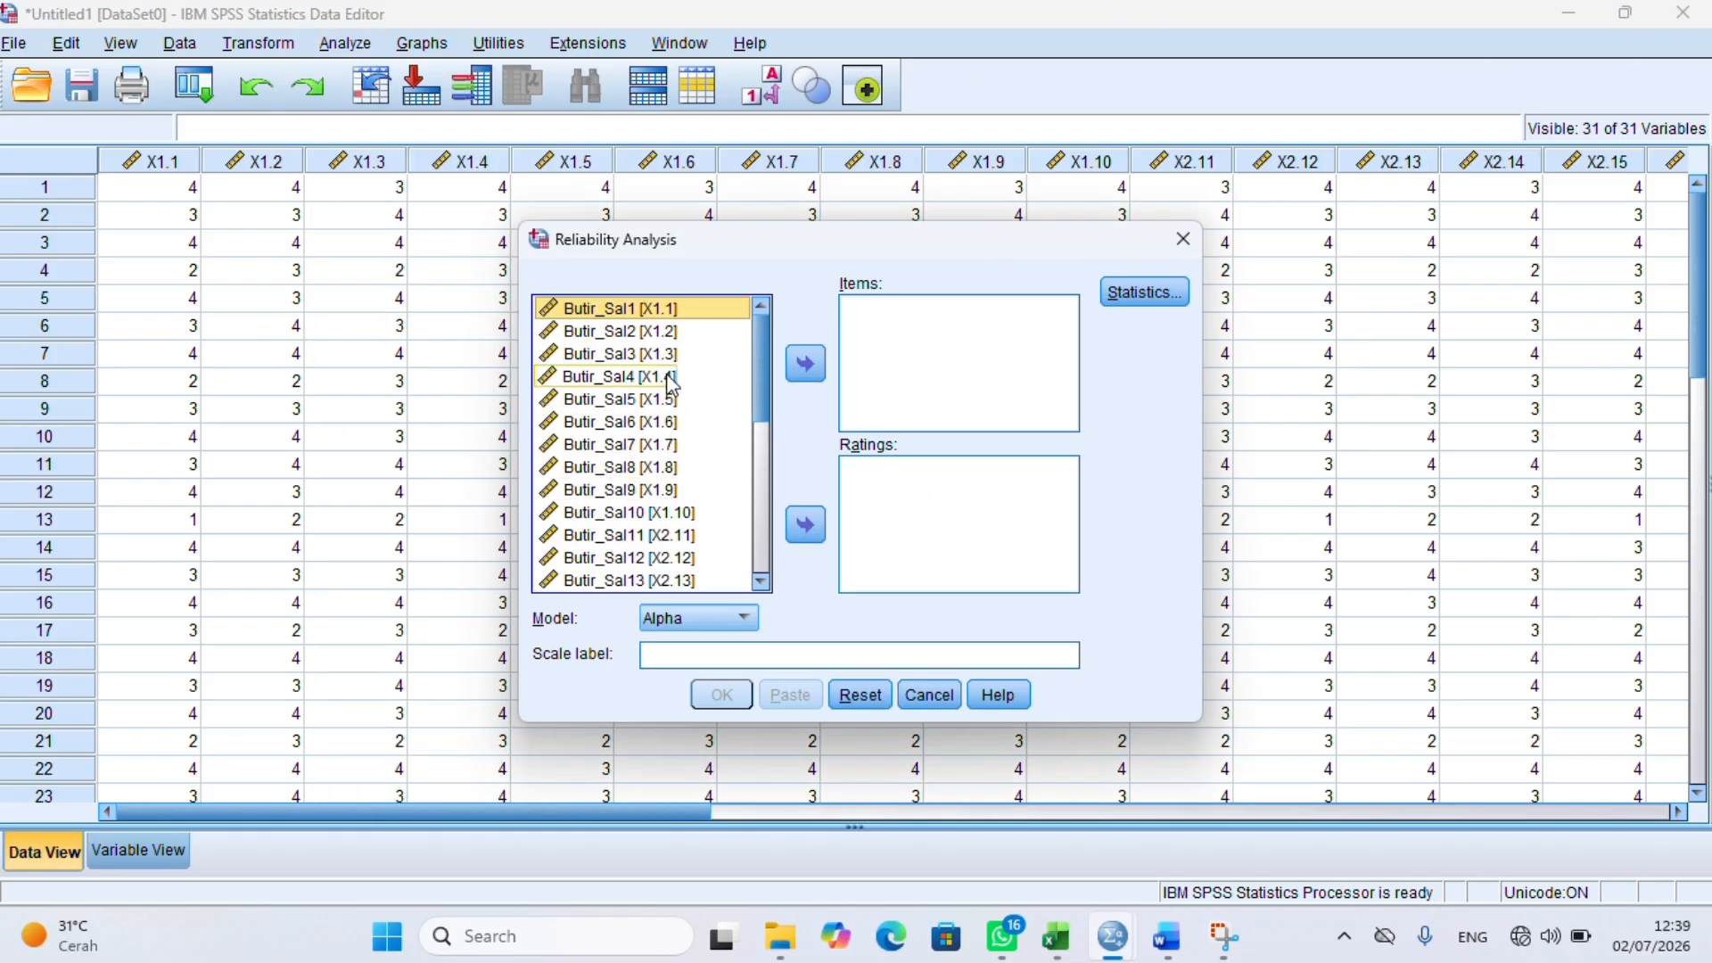
key("ctrl+a")
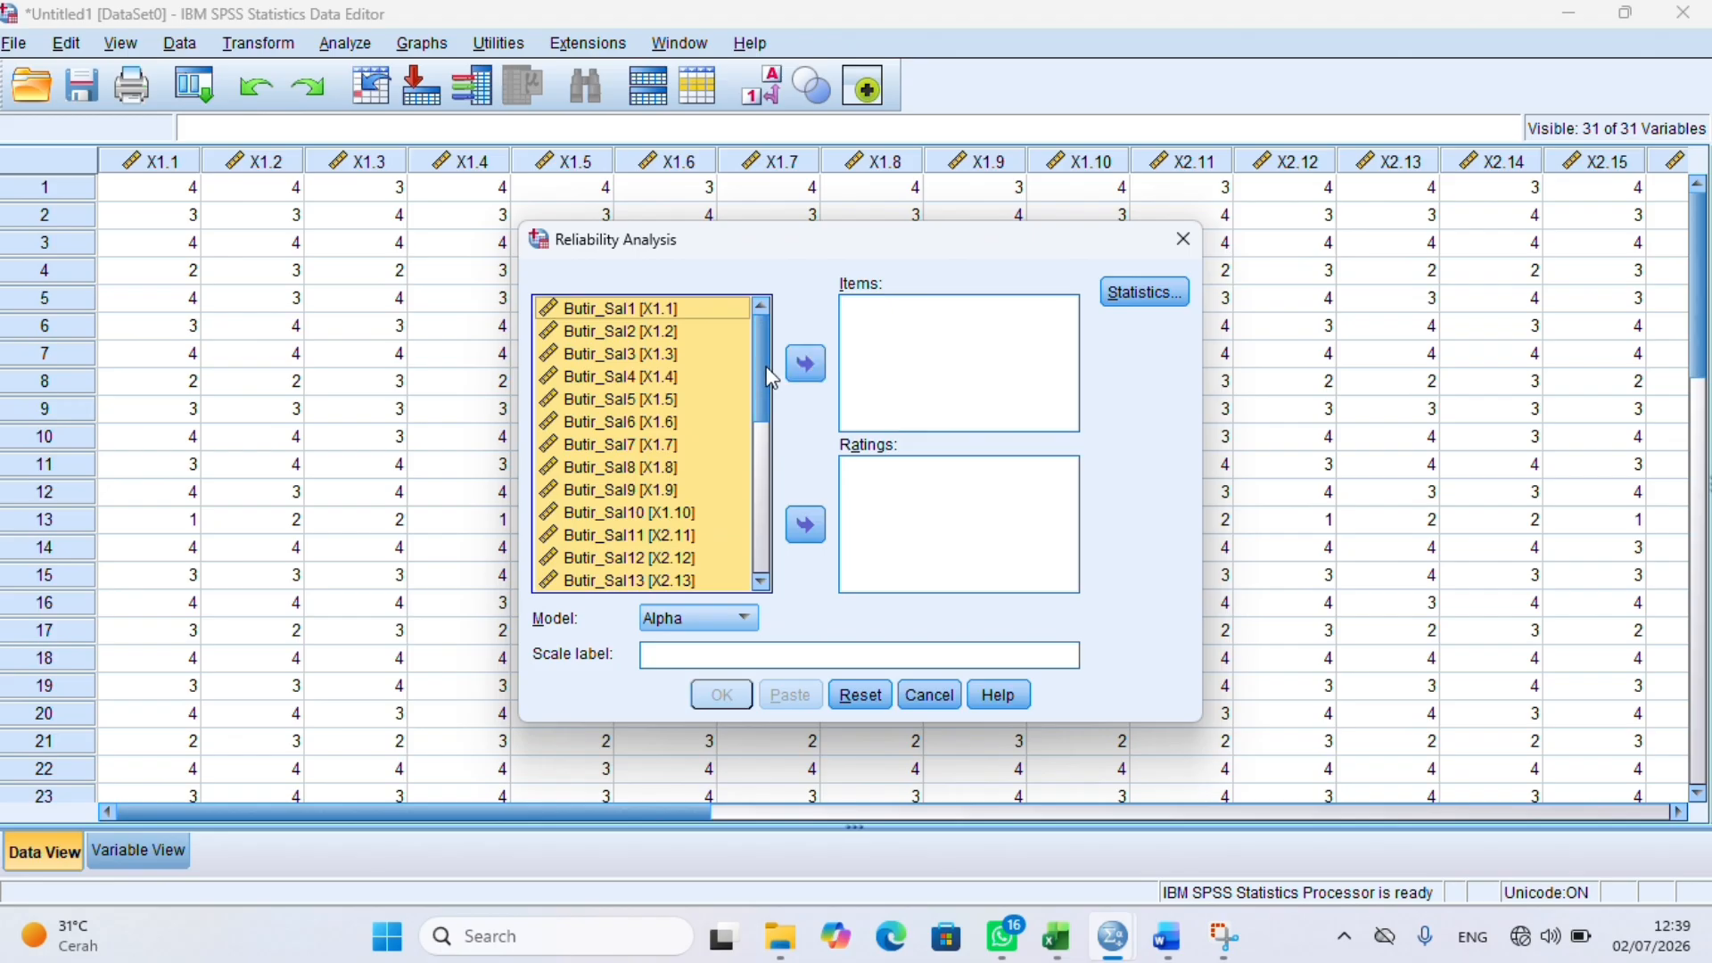
left_click_drag(764, 365, 765, 544)
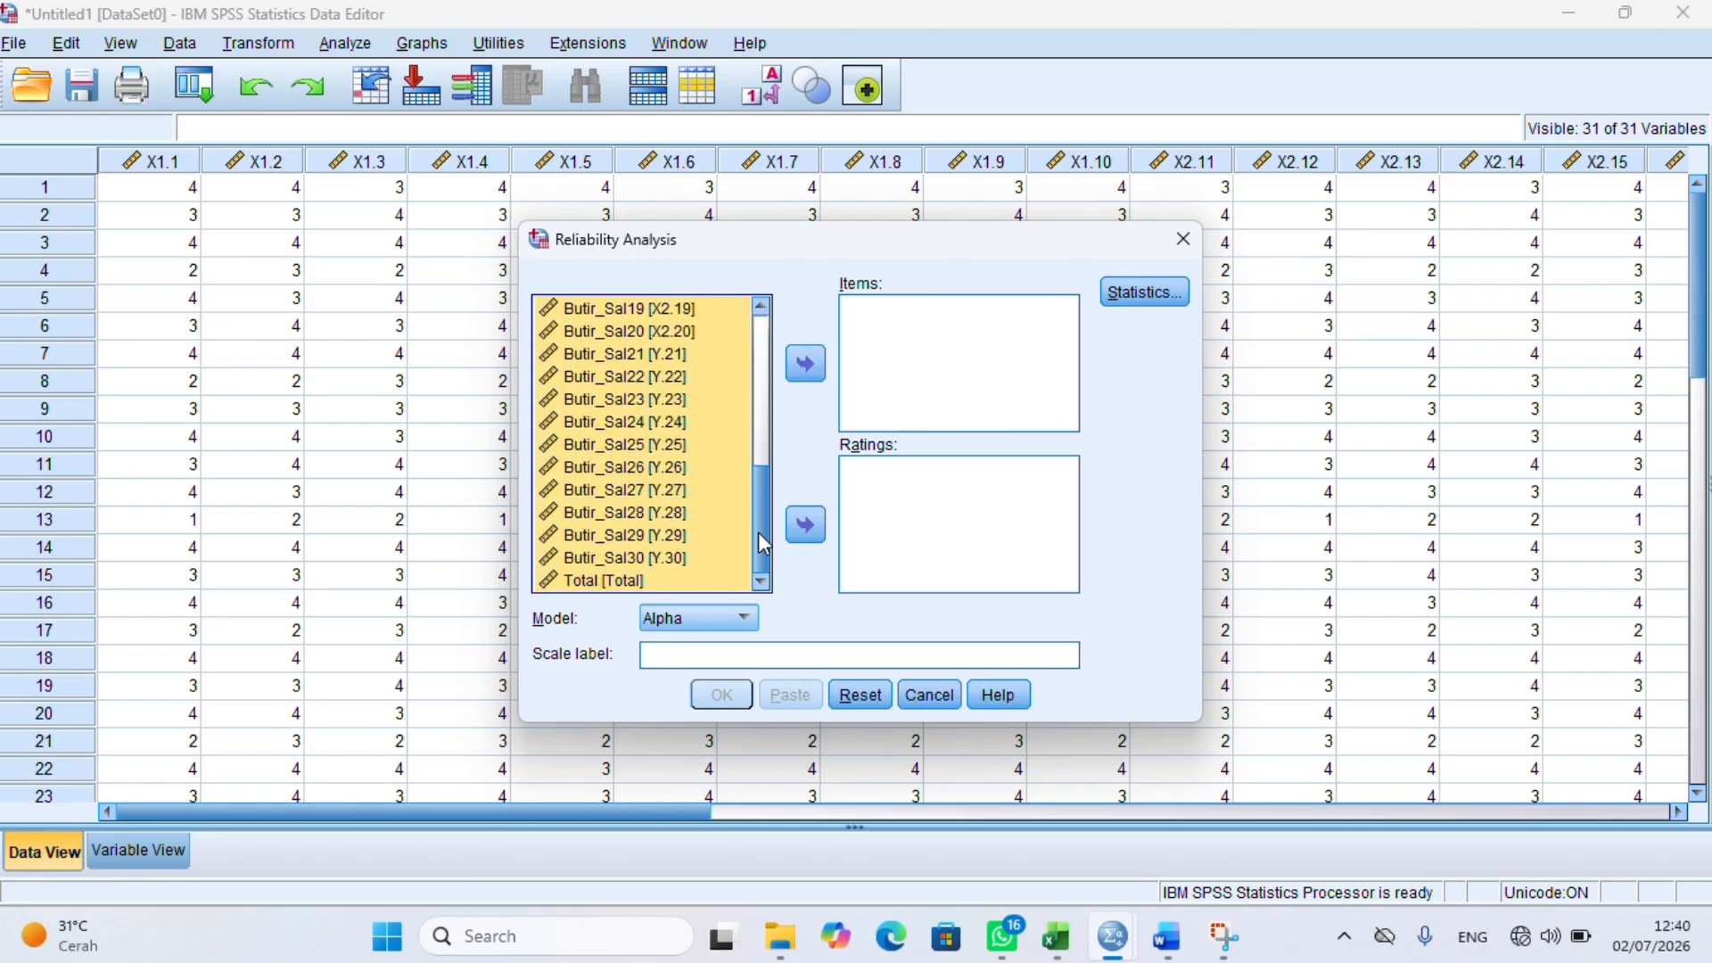
left_click(824, 369)
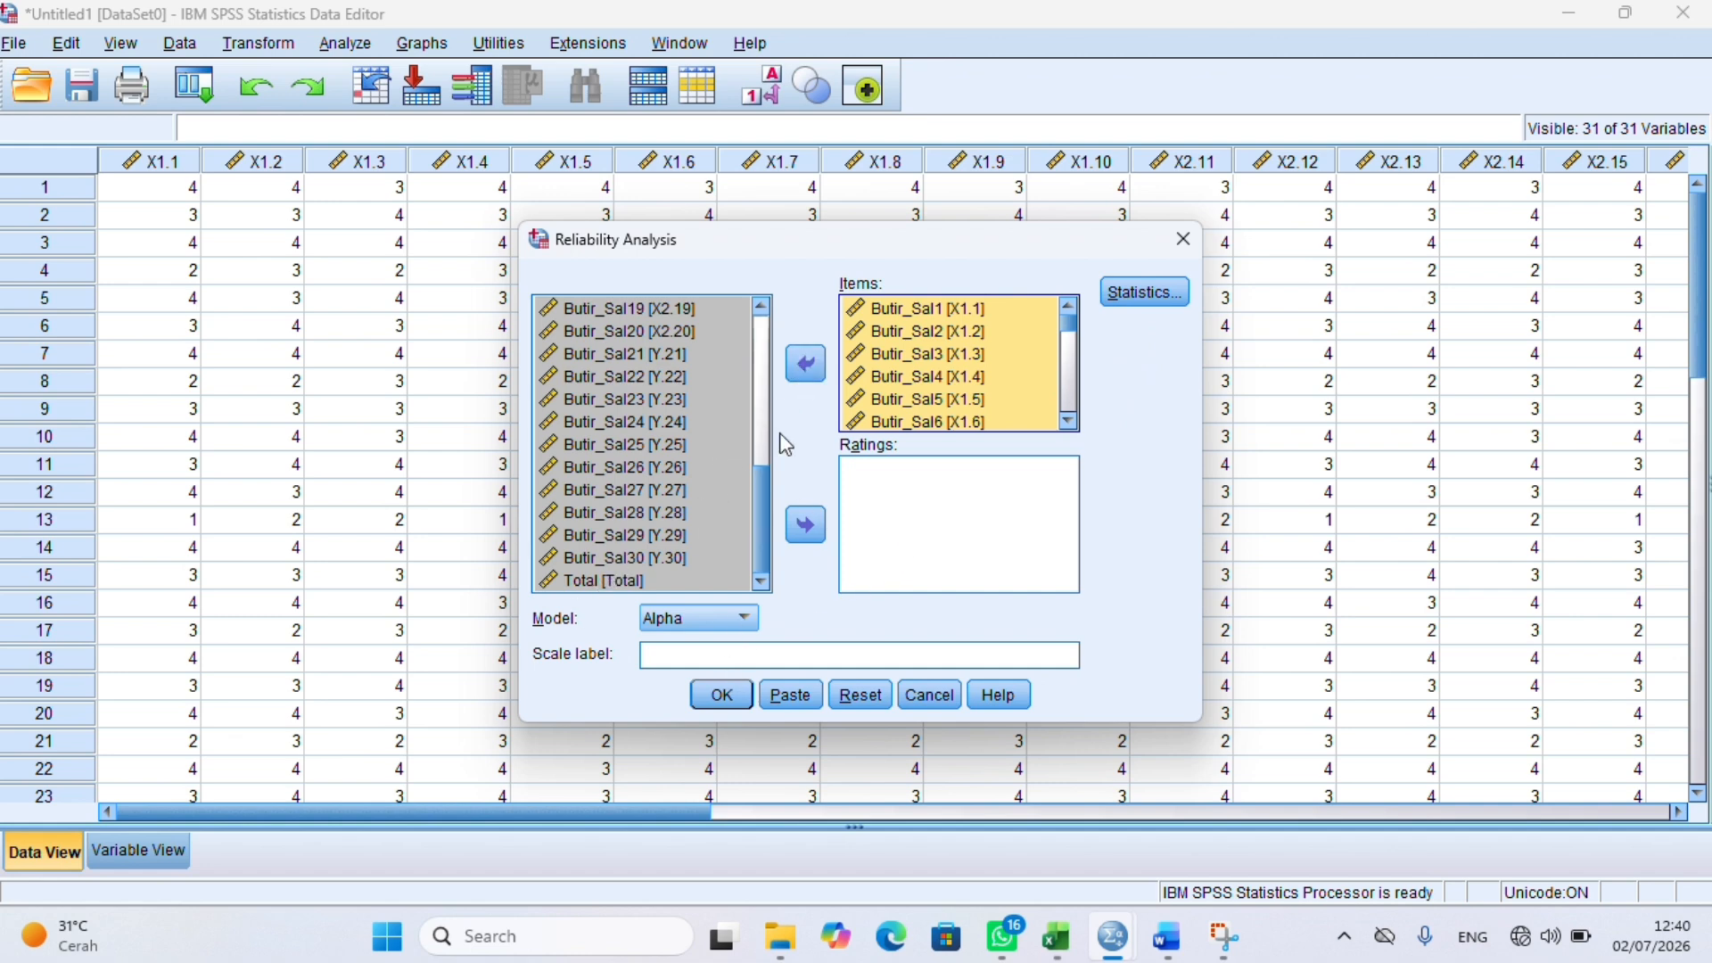
left_click_drag(1068, 317, 1068, 449)
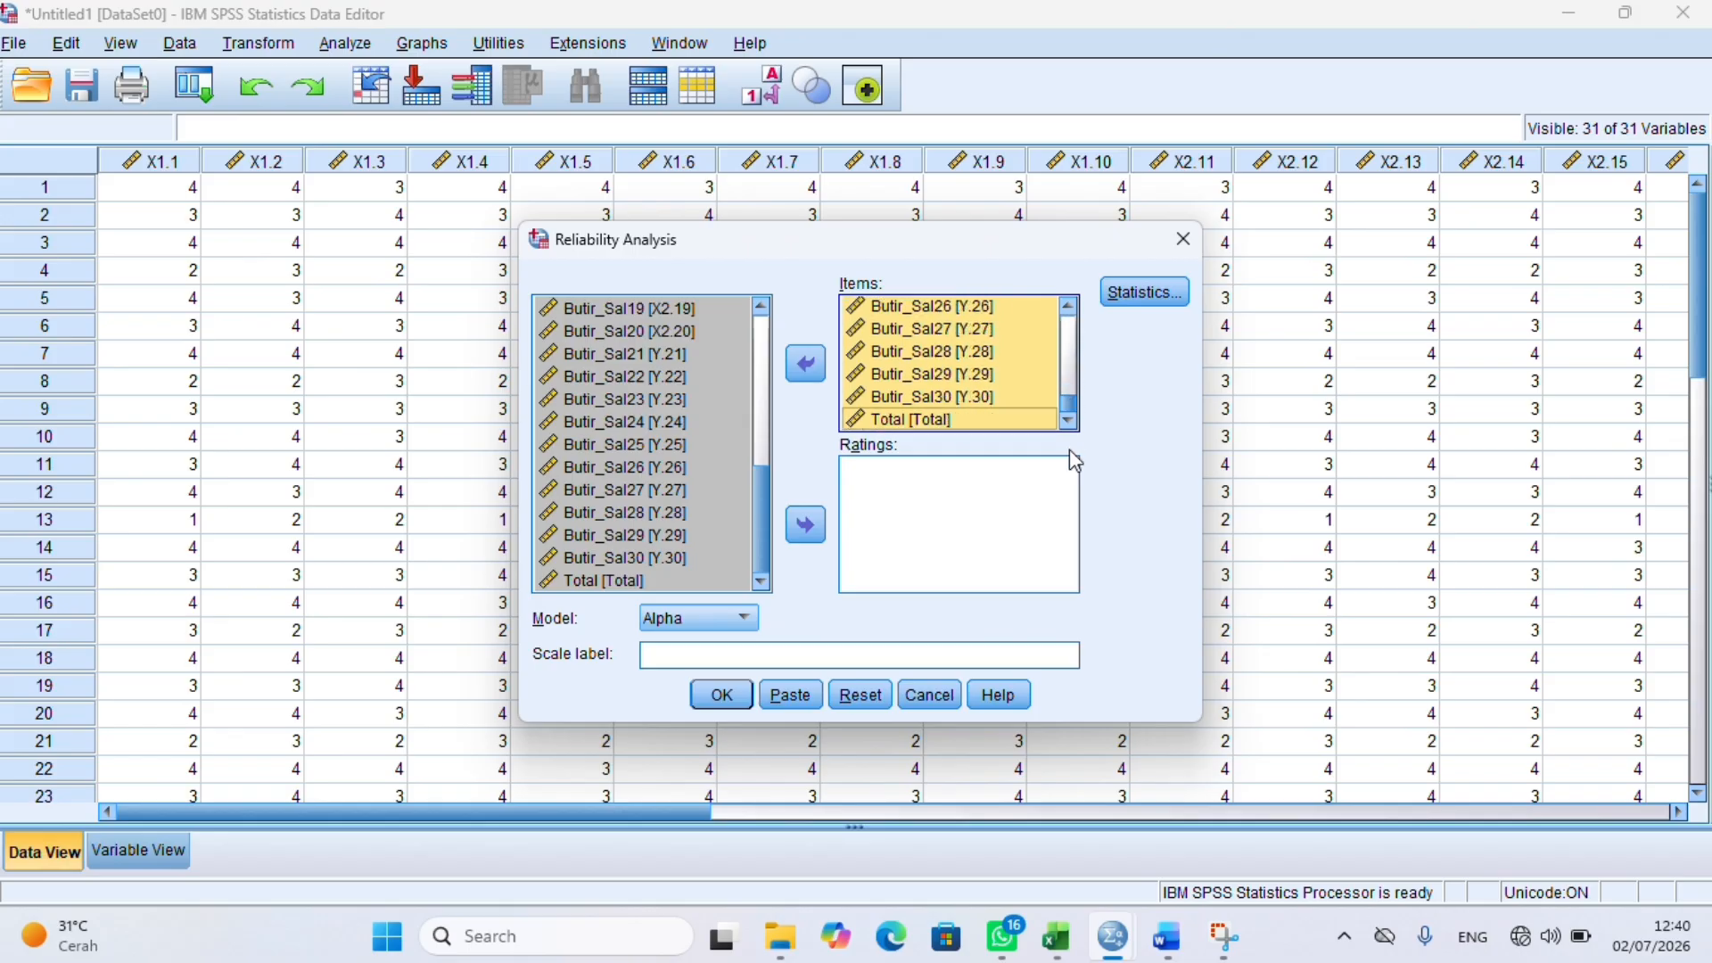
left_click(959, 420)
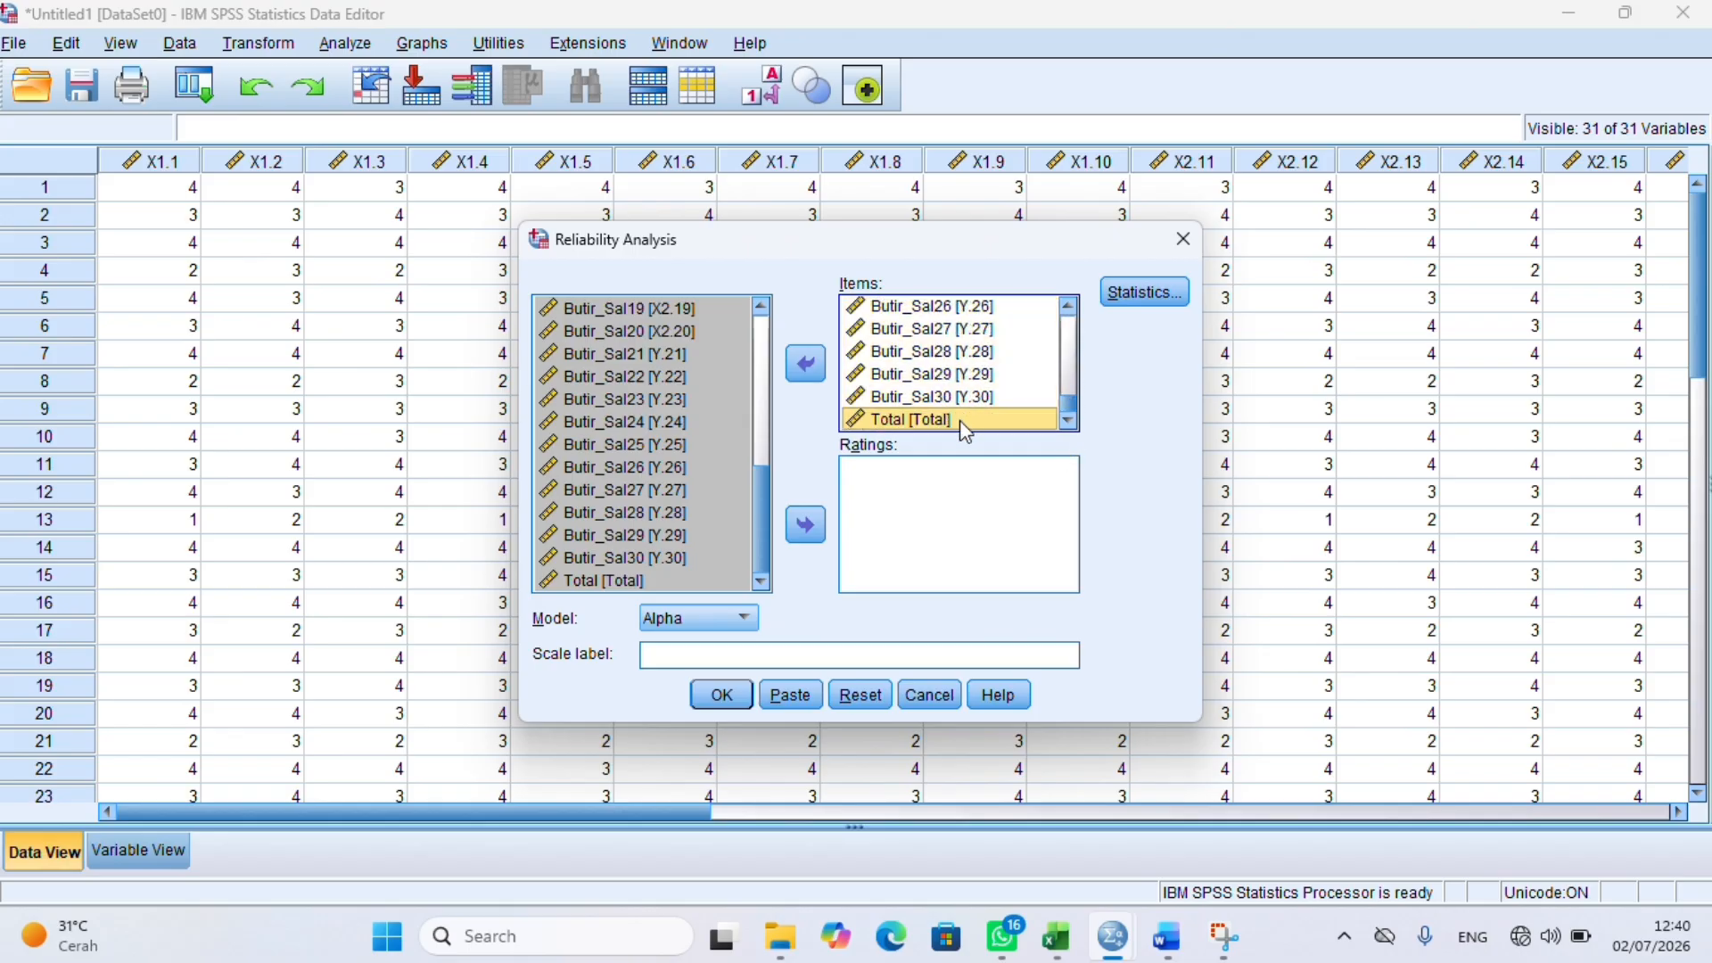
left_click(805, 368)
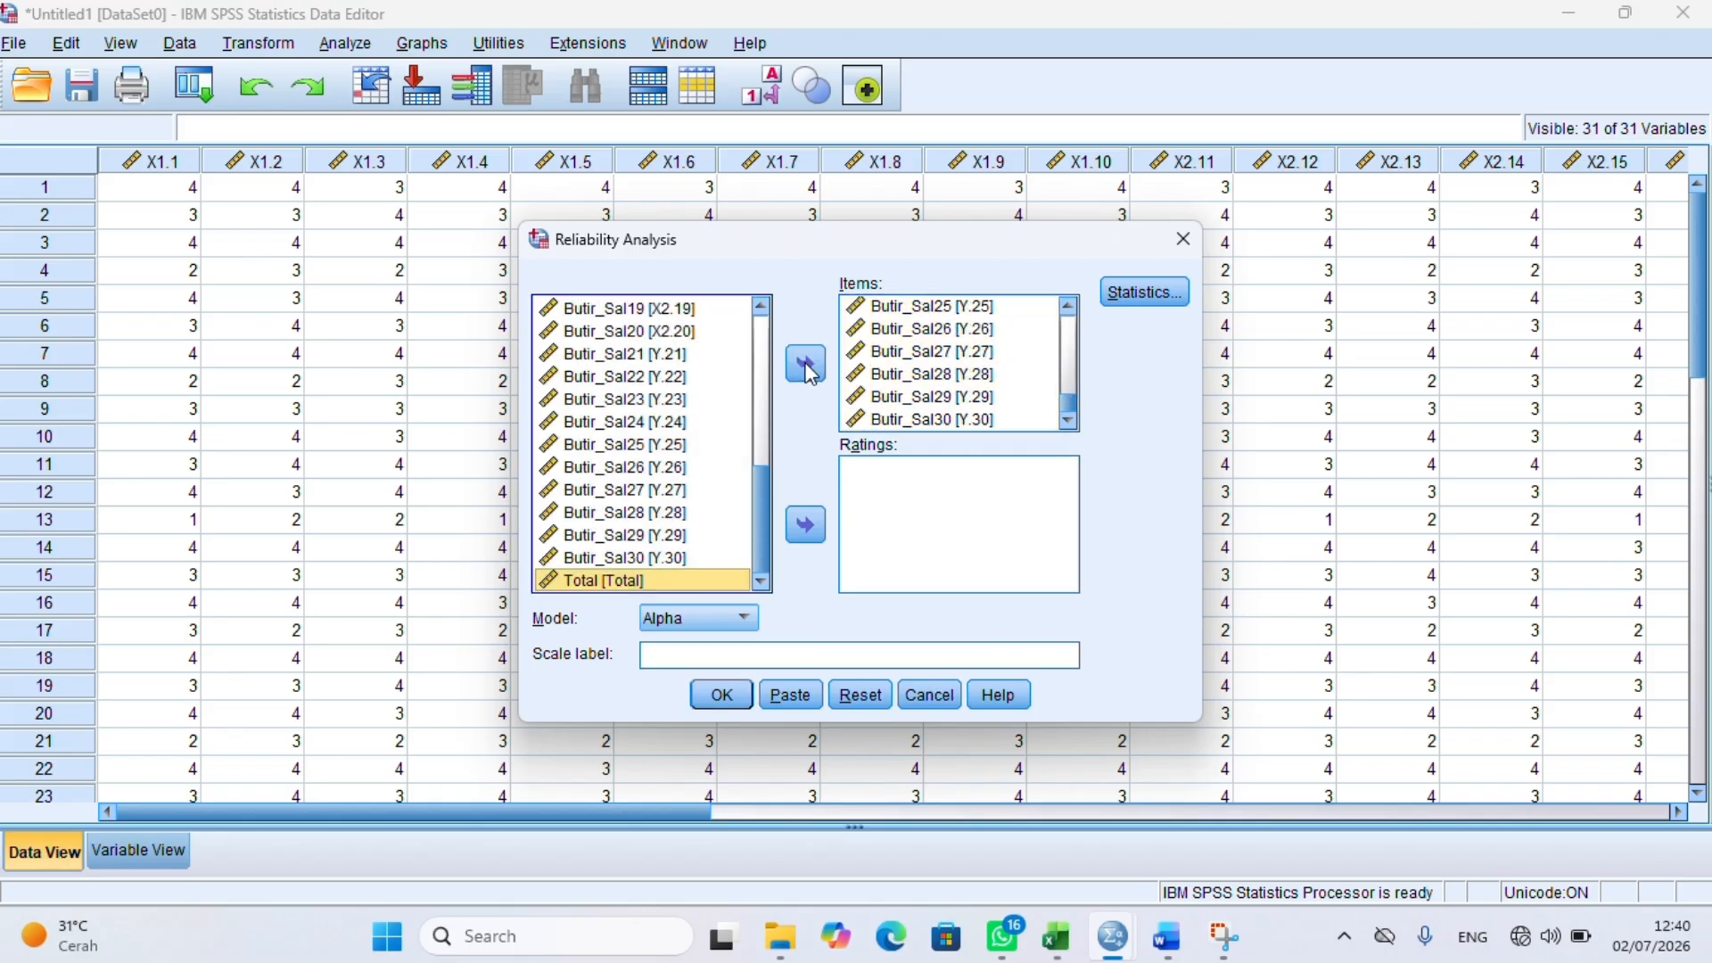
- Include the scale-if-item-deleted descriptives and run the reliability analysis with the Alpha model
left_click(1142, 296)
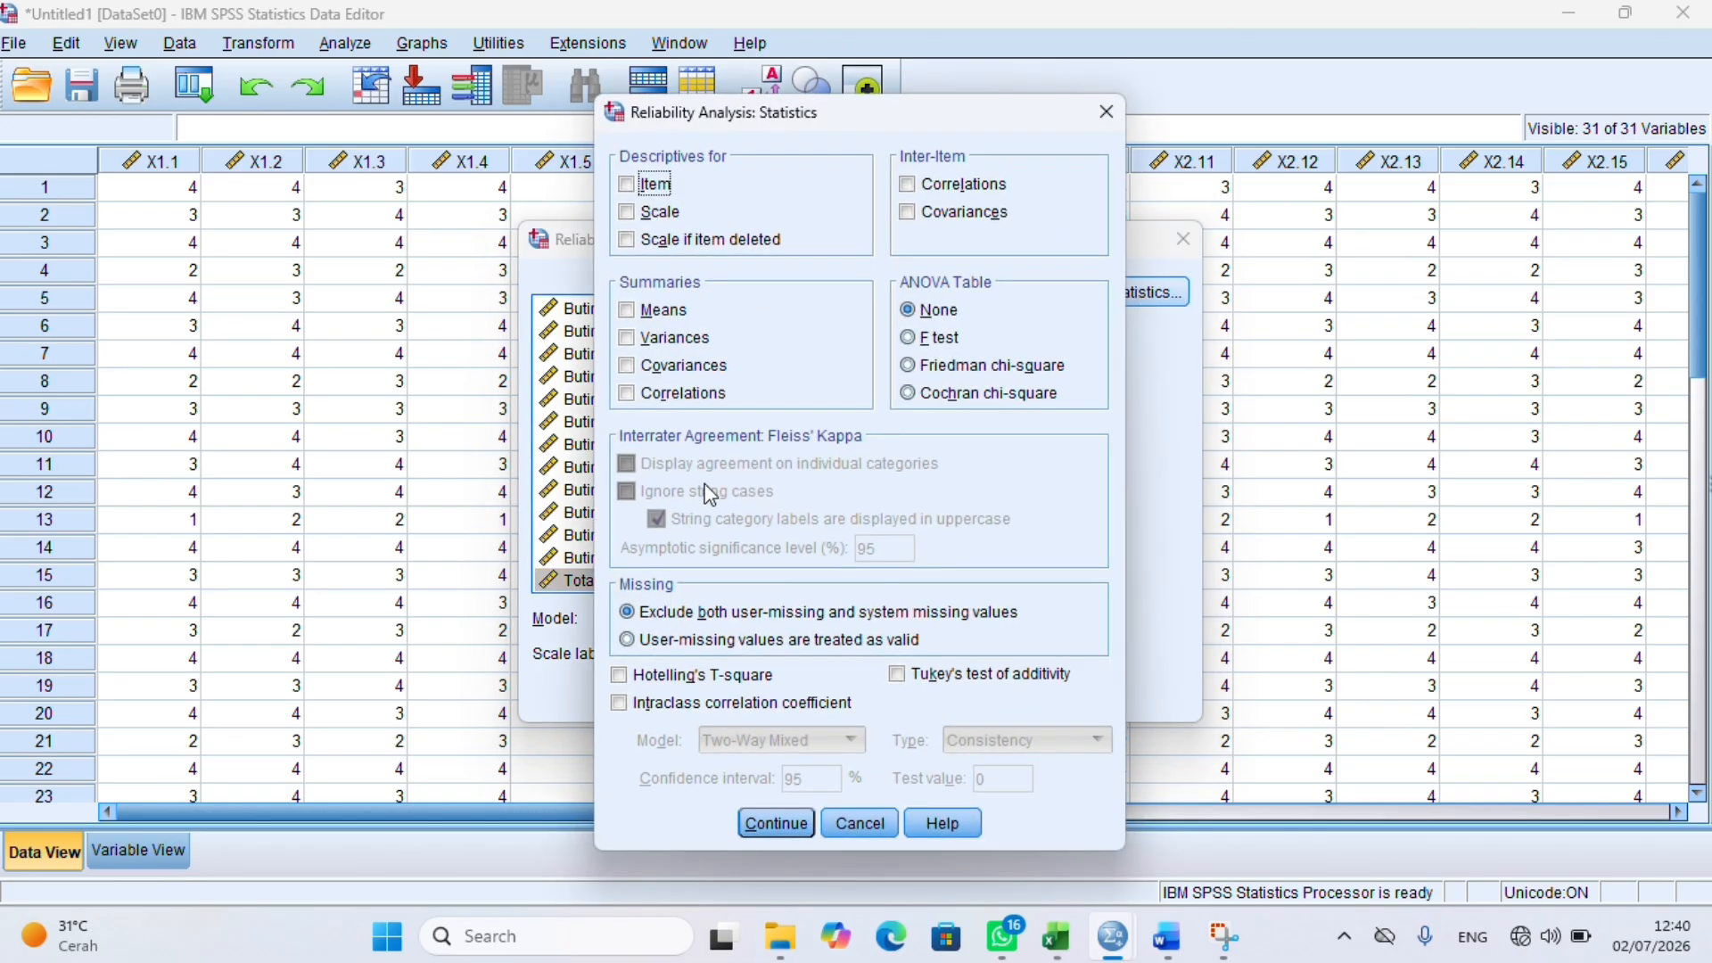
left_click(626, 239)
left_click(772, 824)
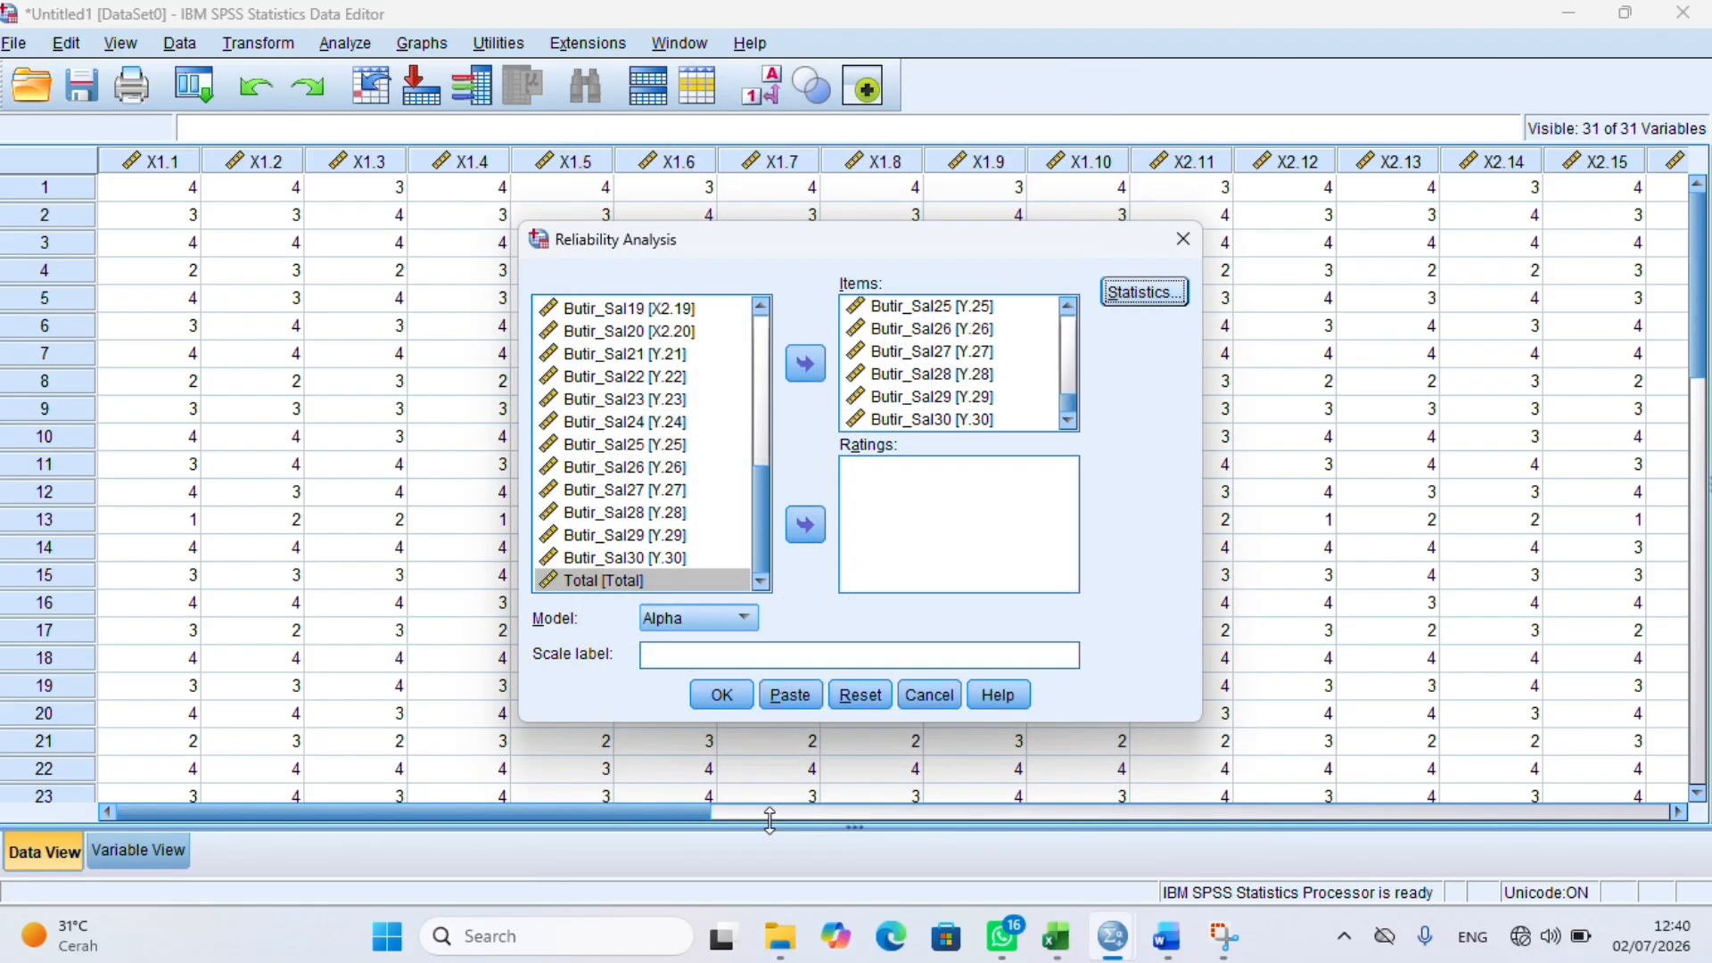
left_click(727, 700)
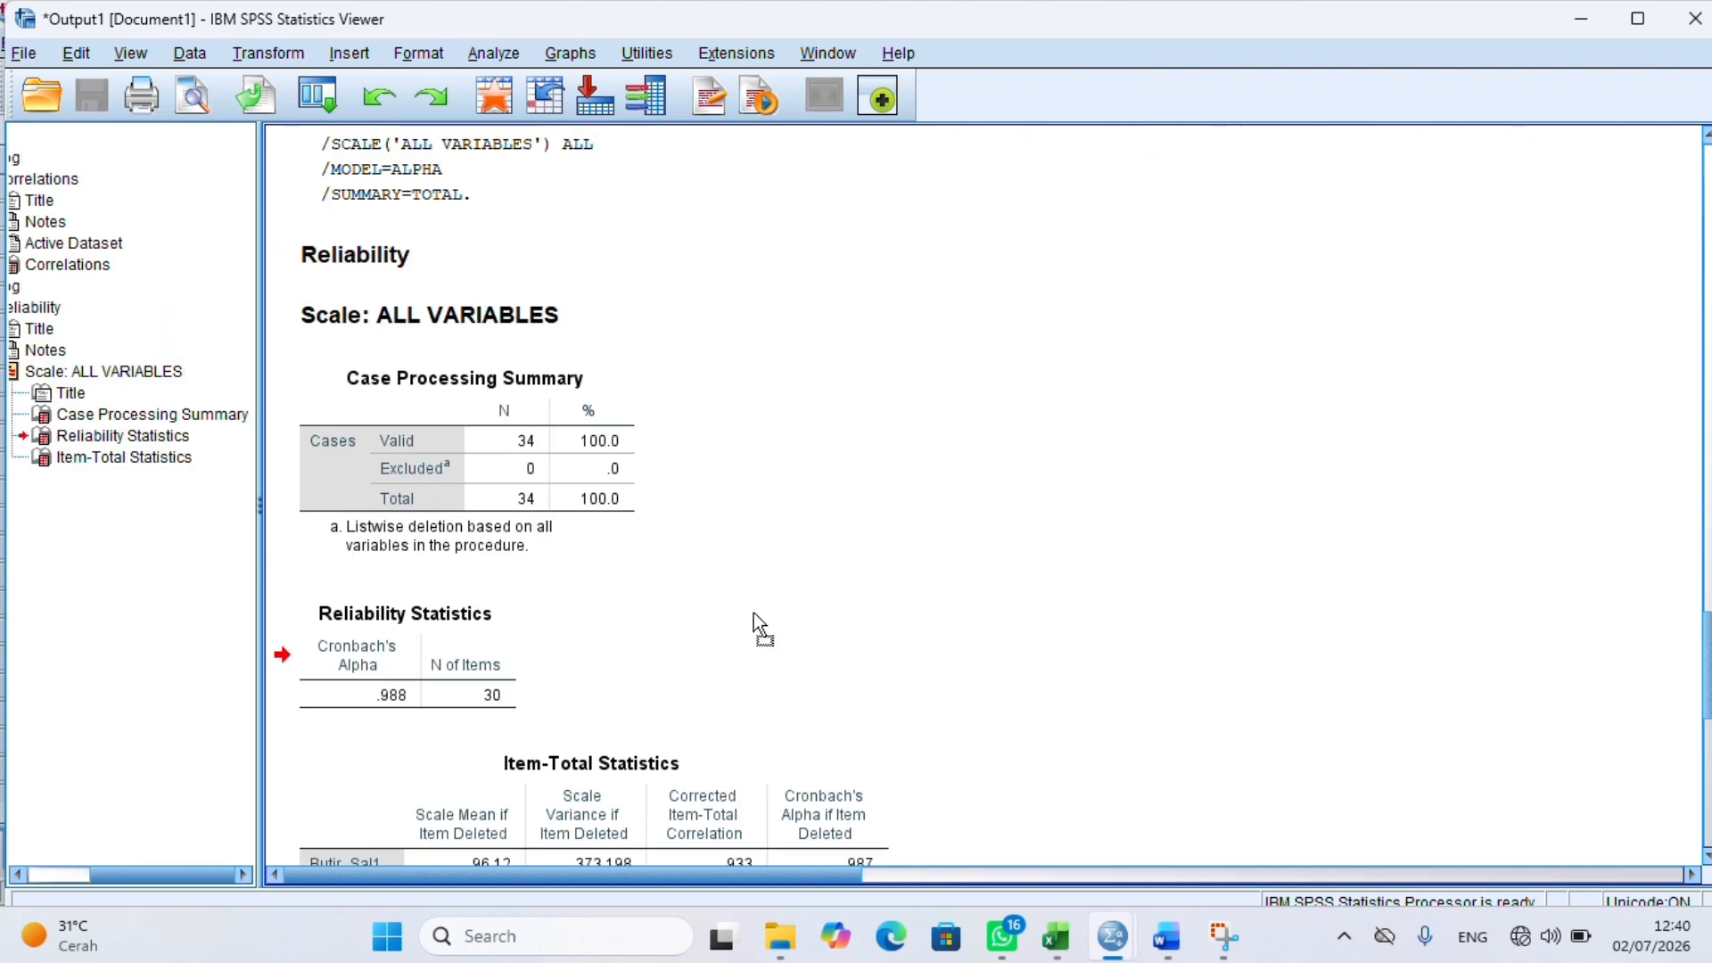
scroll(755, 616, "down", 3)
scroll(756, 625, "down", 4)
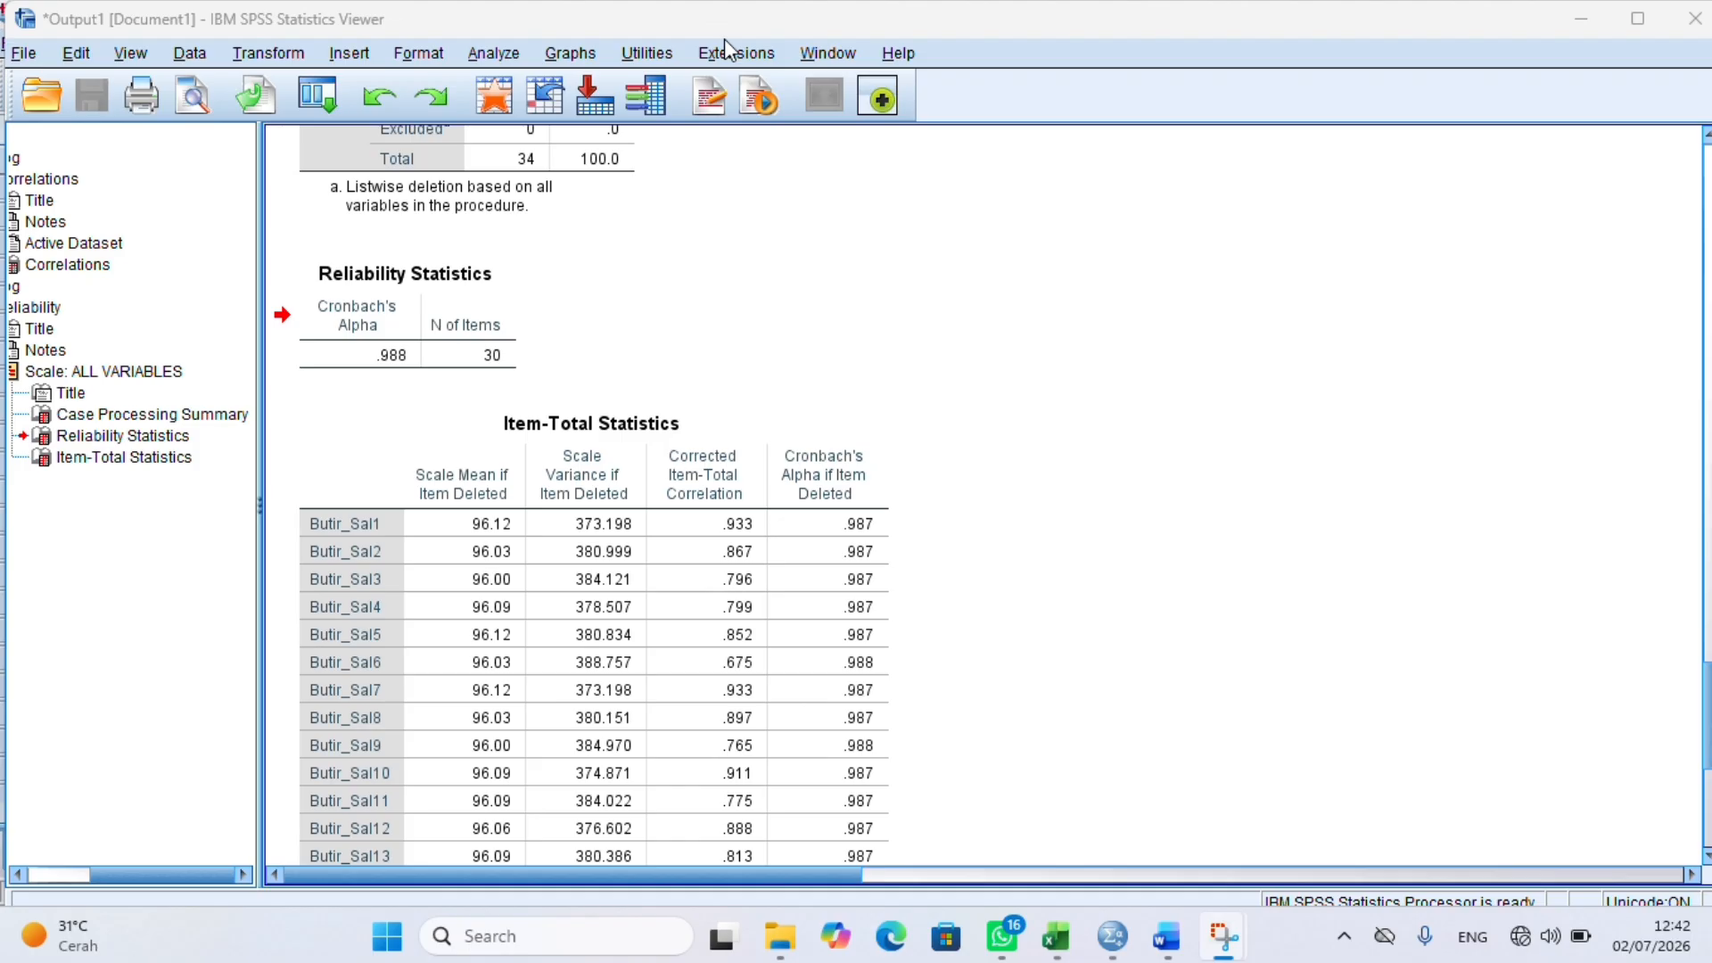
left_click(429, 322)
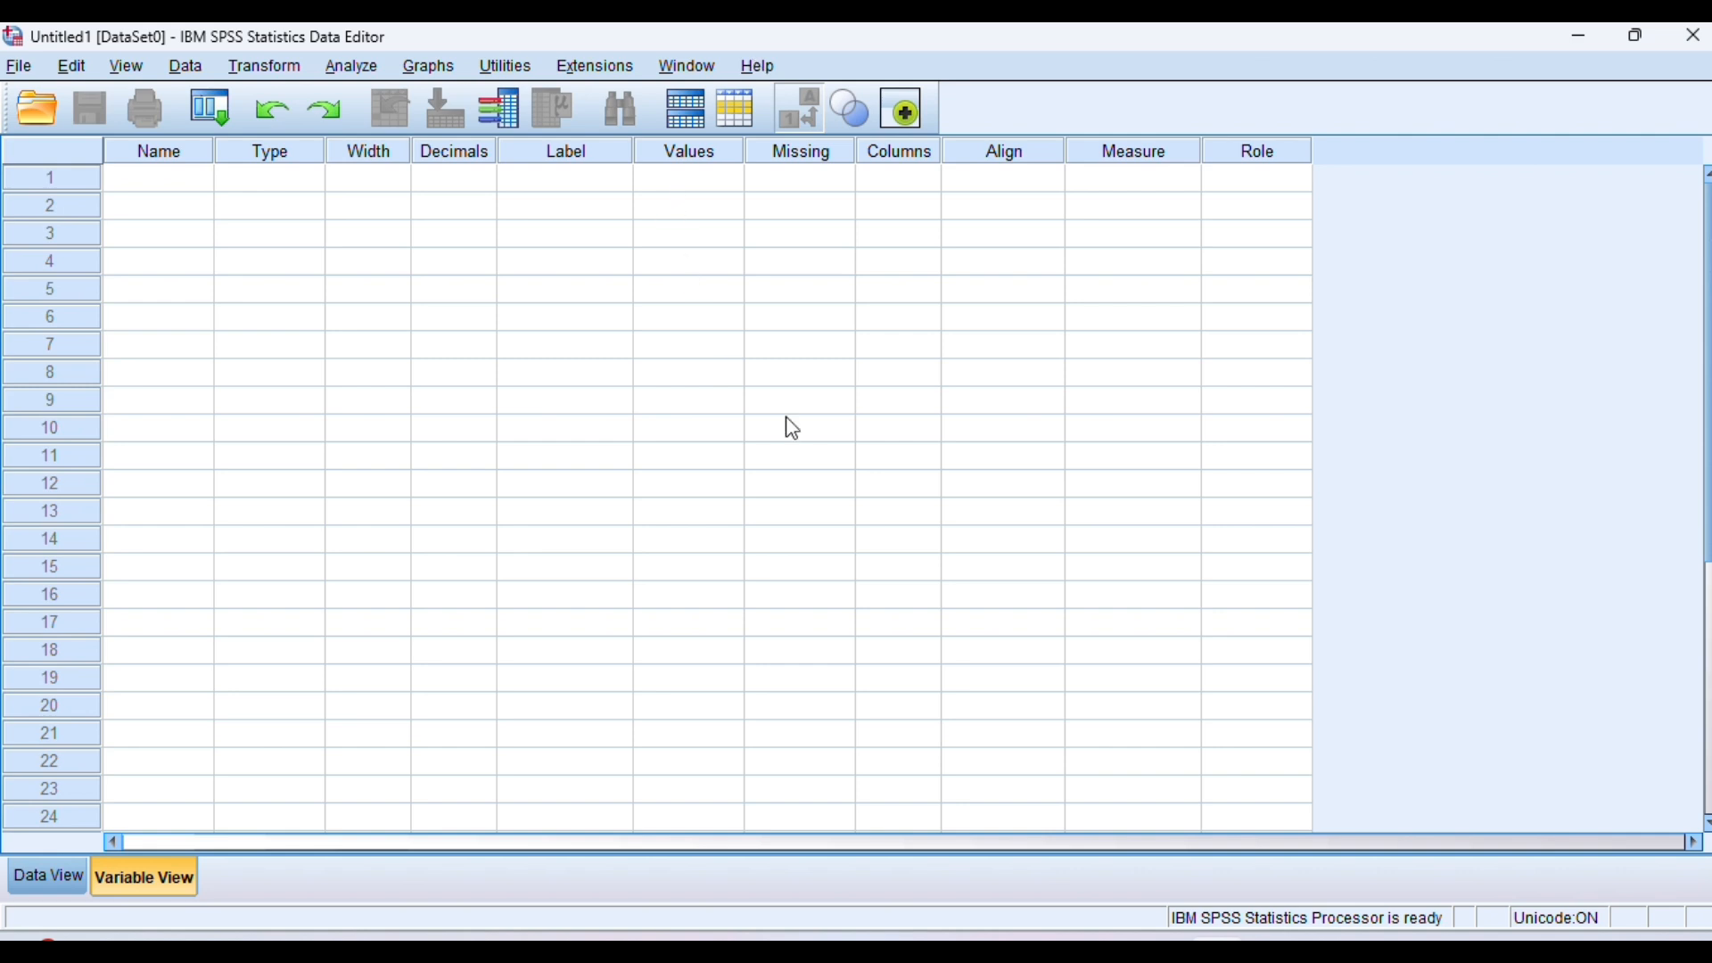
- Define three variables named X1, X2 and Y in the new empty dataset
left_click(813, 448)
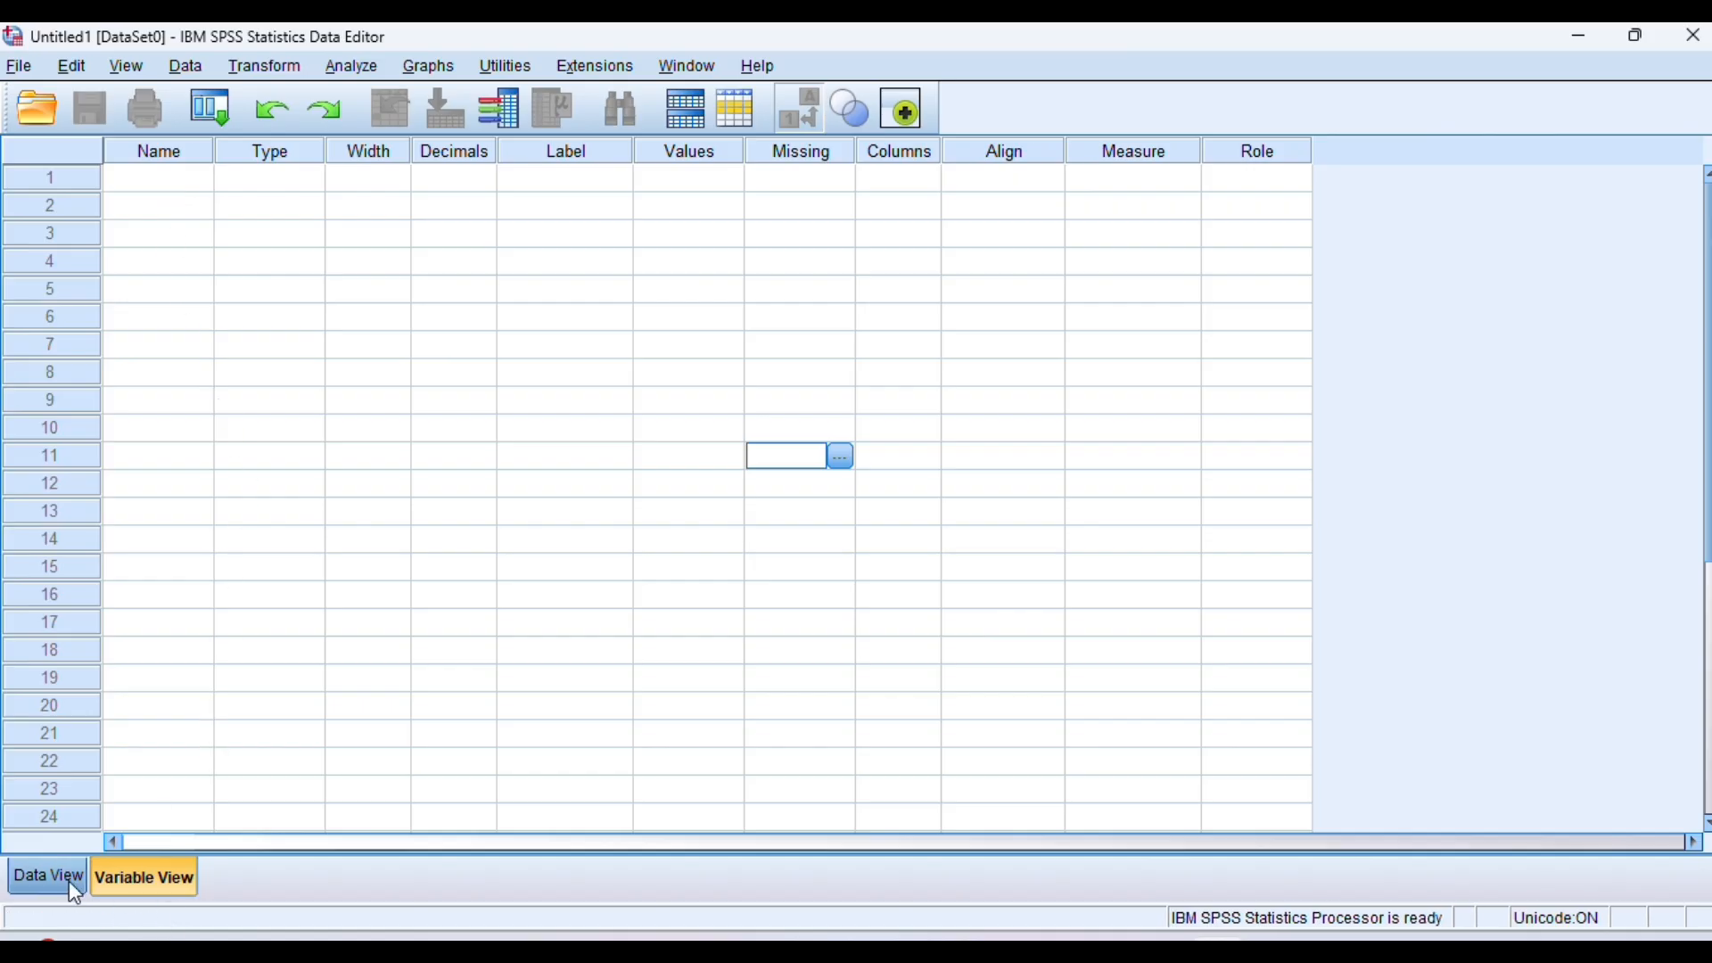
left_click(176, 184)
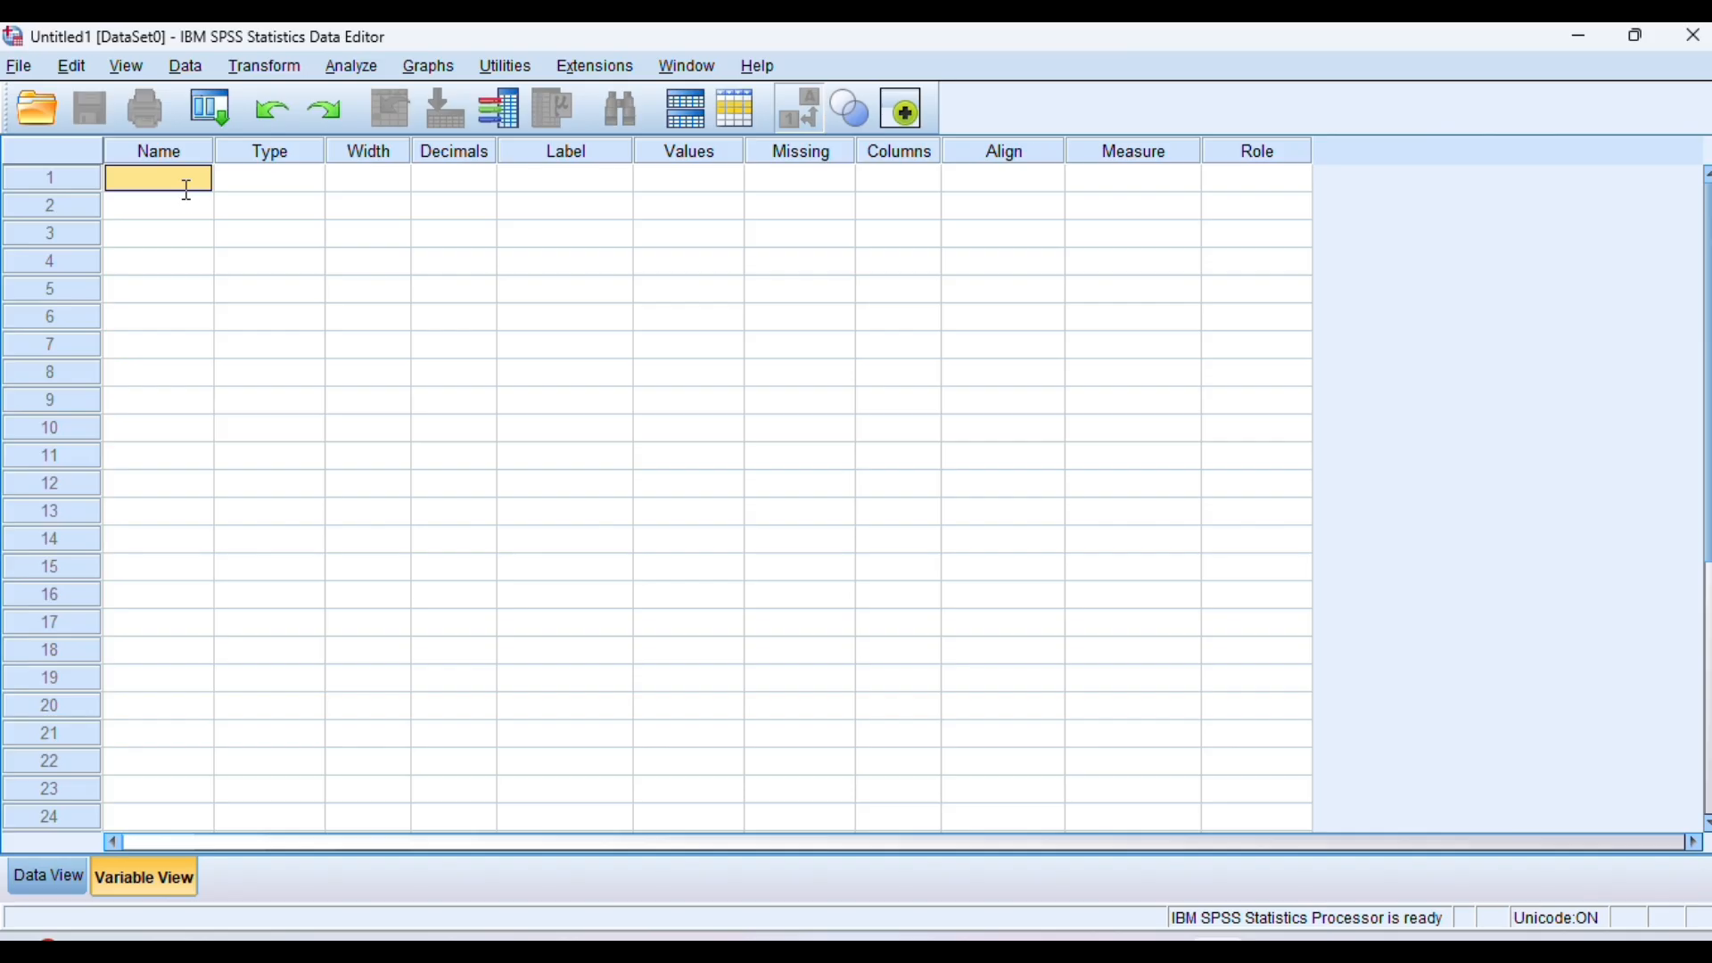
double_click(178, 183)
type("X1")
key("Return")
type("X2")
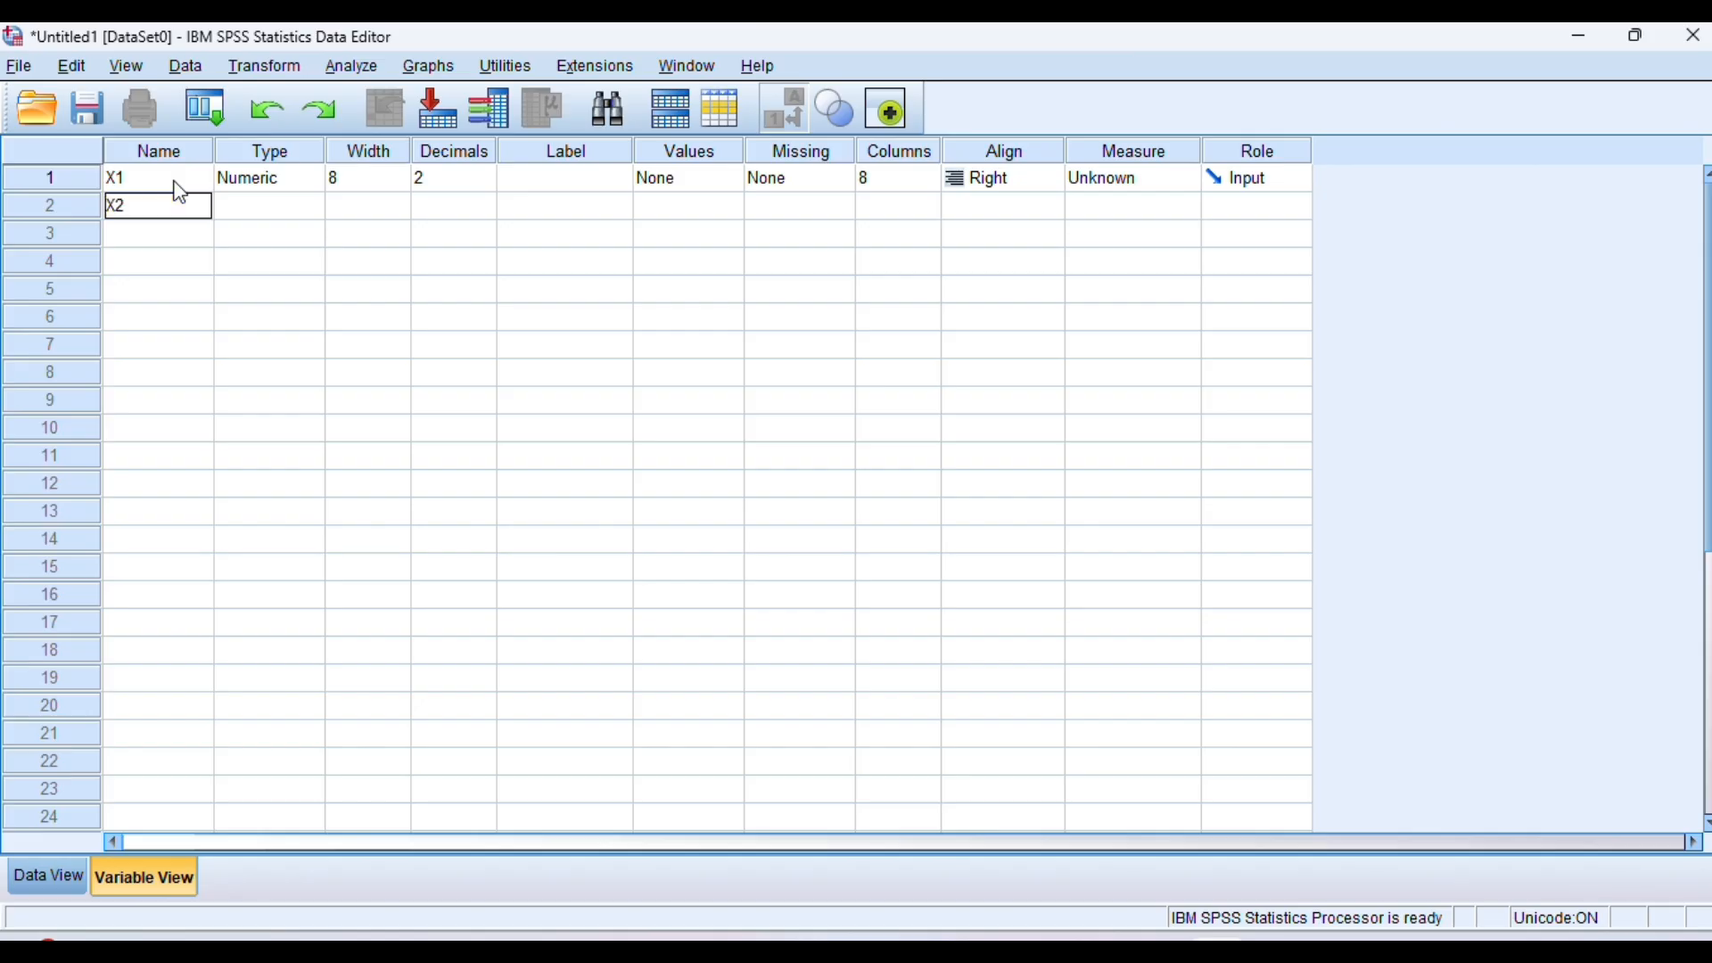
key("Return")
type("Y")
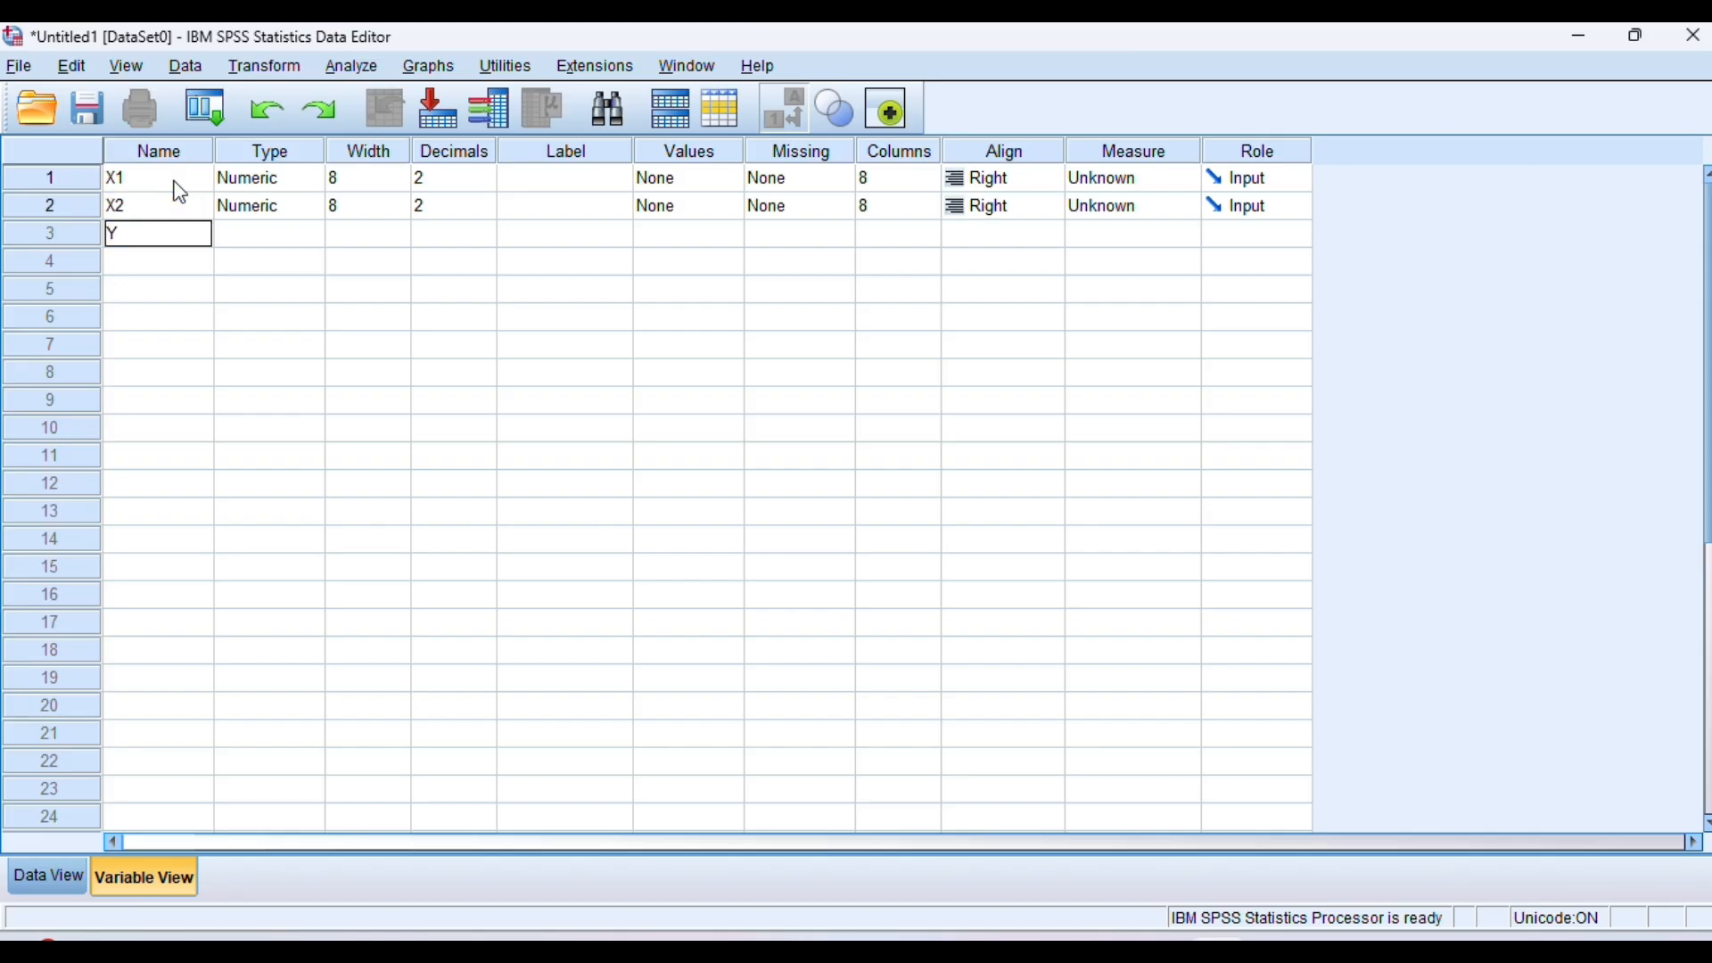
key("Return")
- Set the decimals of variables X1, X2 and Y to 0
left_click(474, 181)
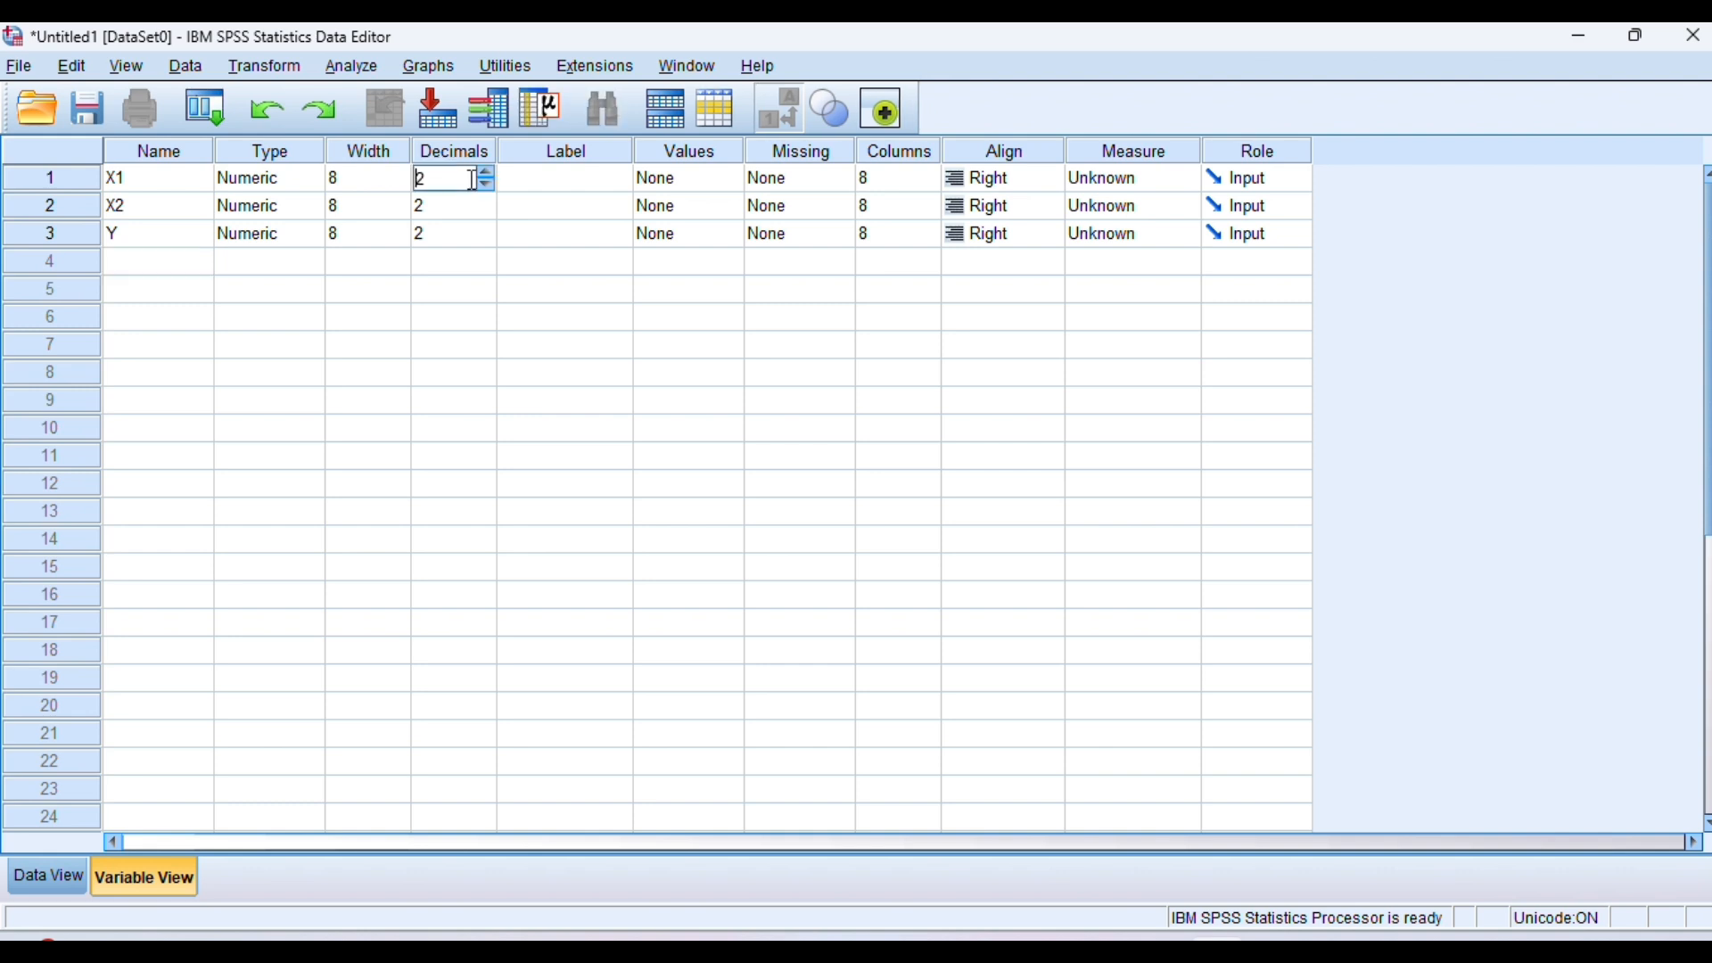
double_click(488, 186)
left_click(455, 206)
double_click(488, 212)
left_click(460, 230)
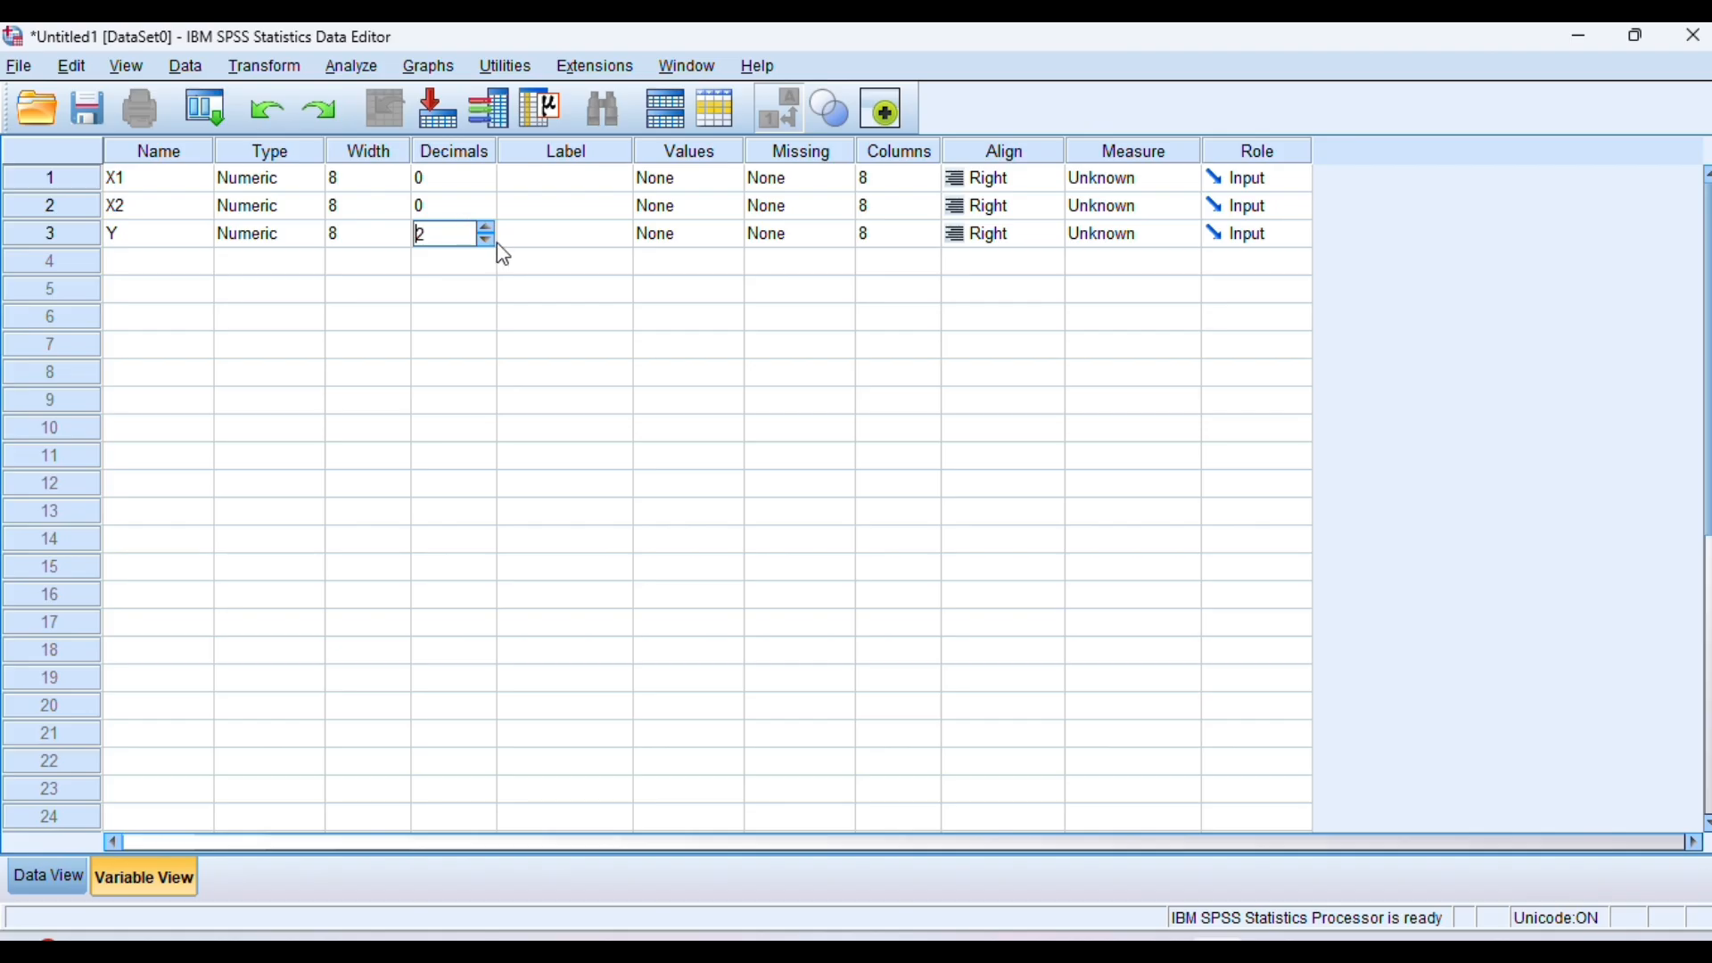
double_click(489, 239)
- Label variable X1 as ECT, X2 as PLD and Y as KWP
left_click(548, 183)
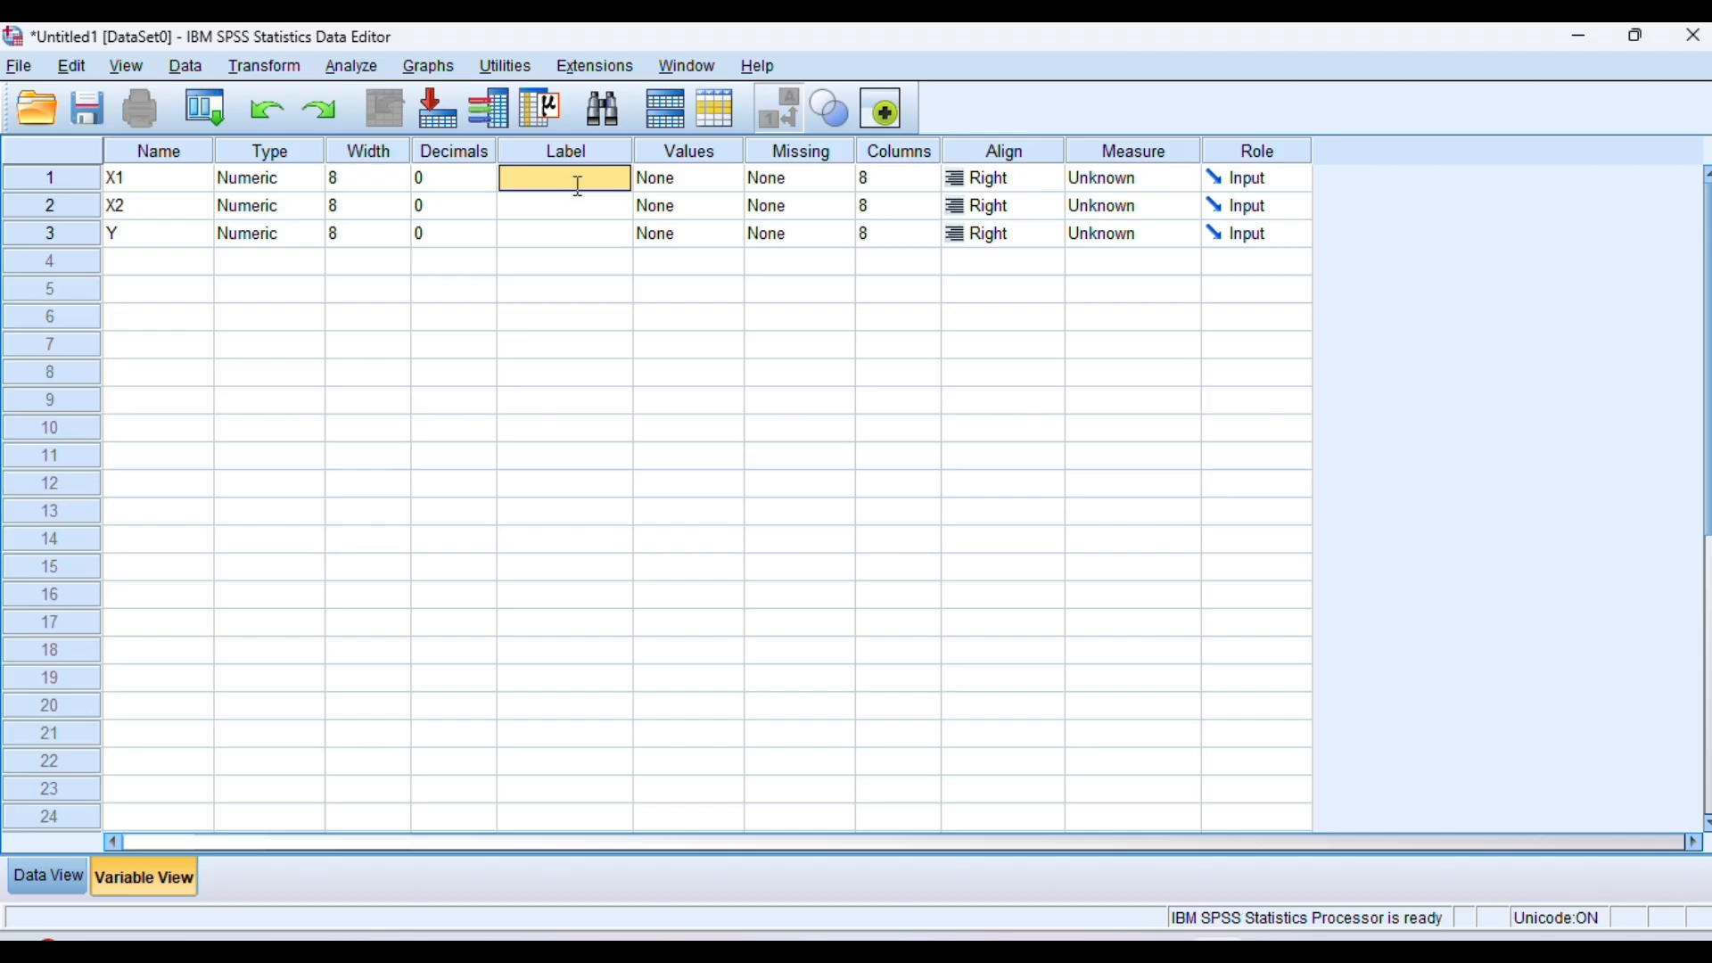
type("ECT")
key("Return")
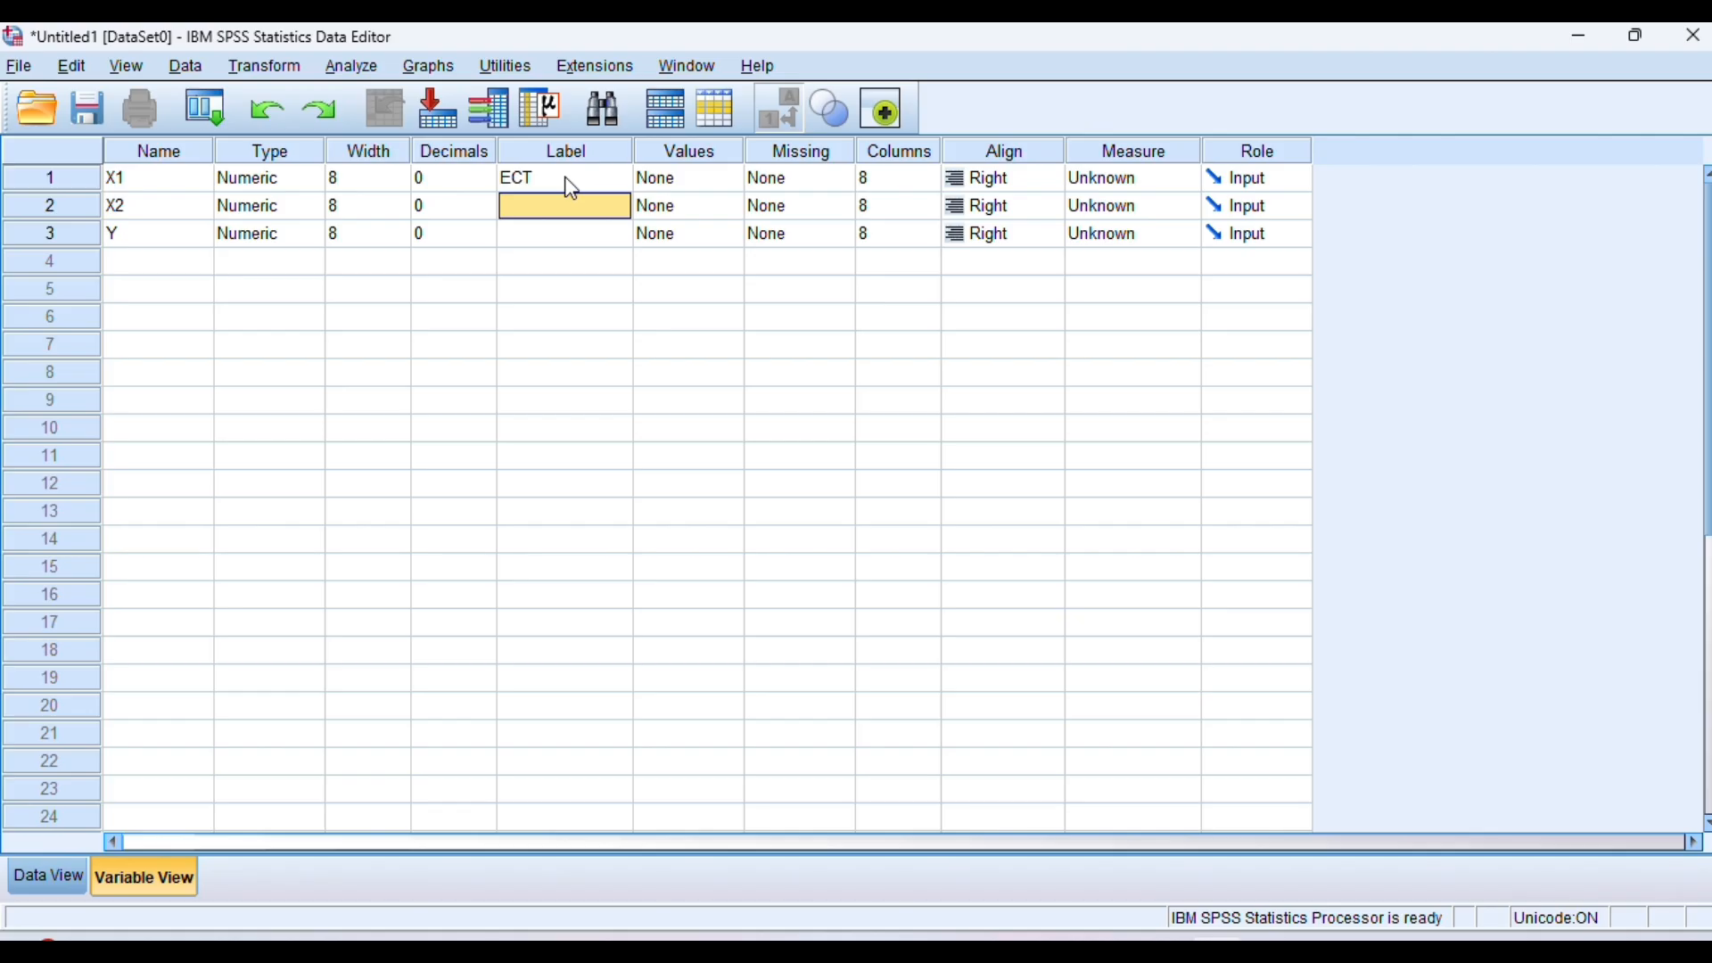
type("PLD")
key("Return")
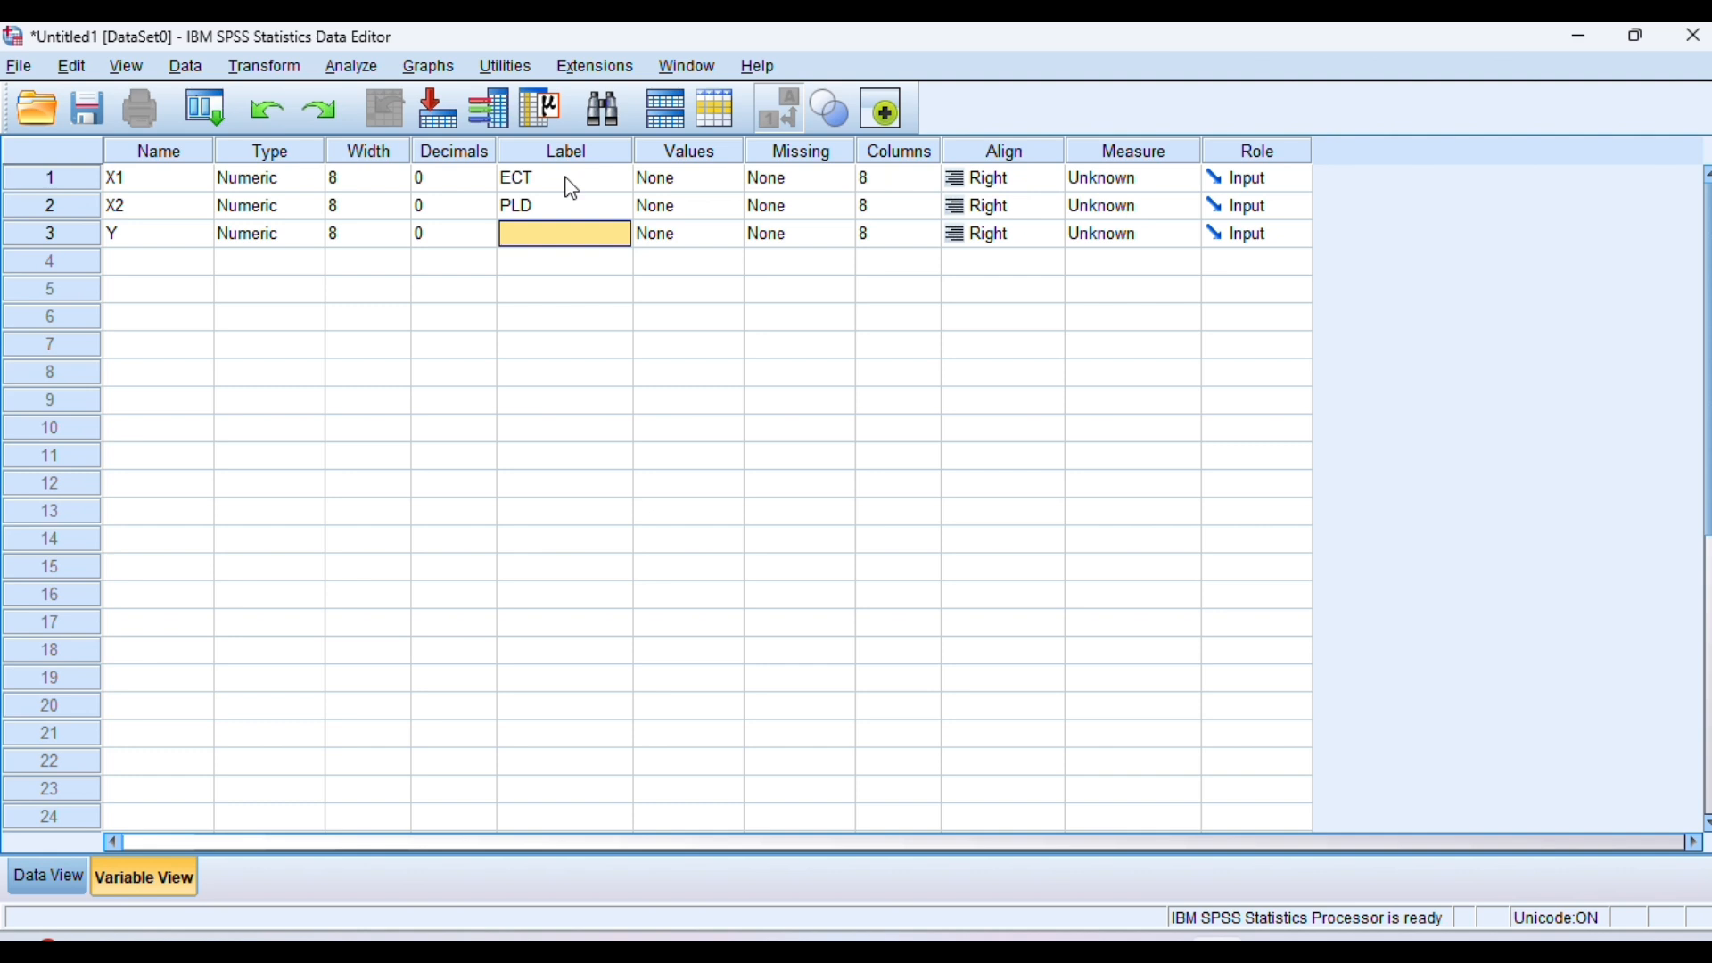
type("K-")
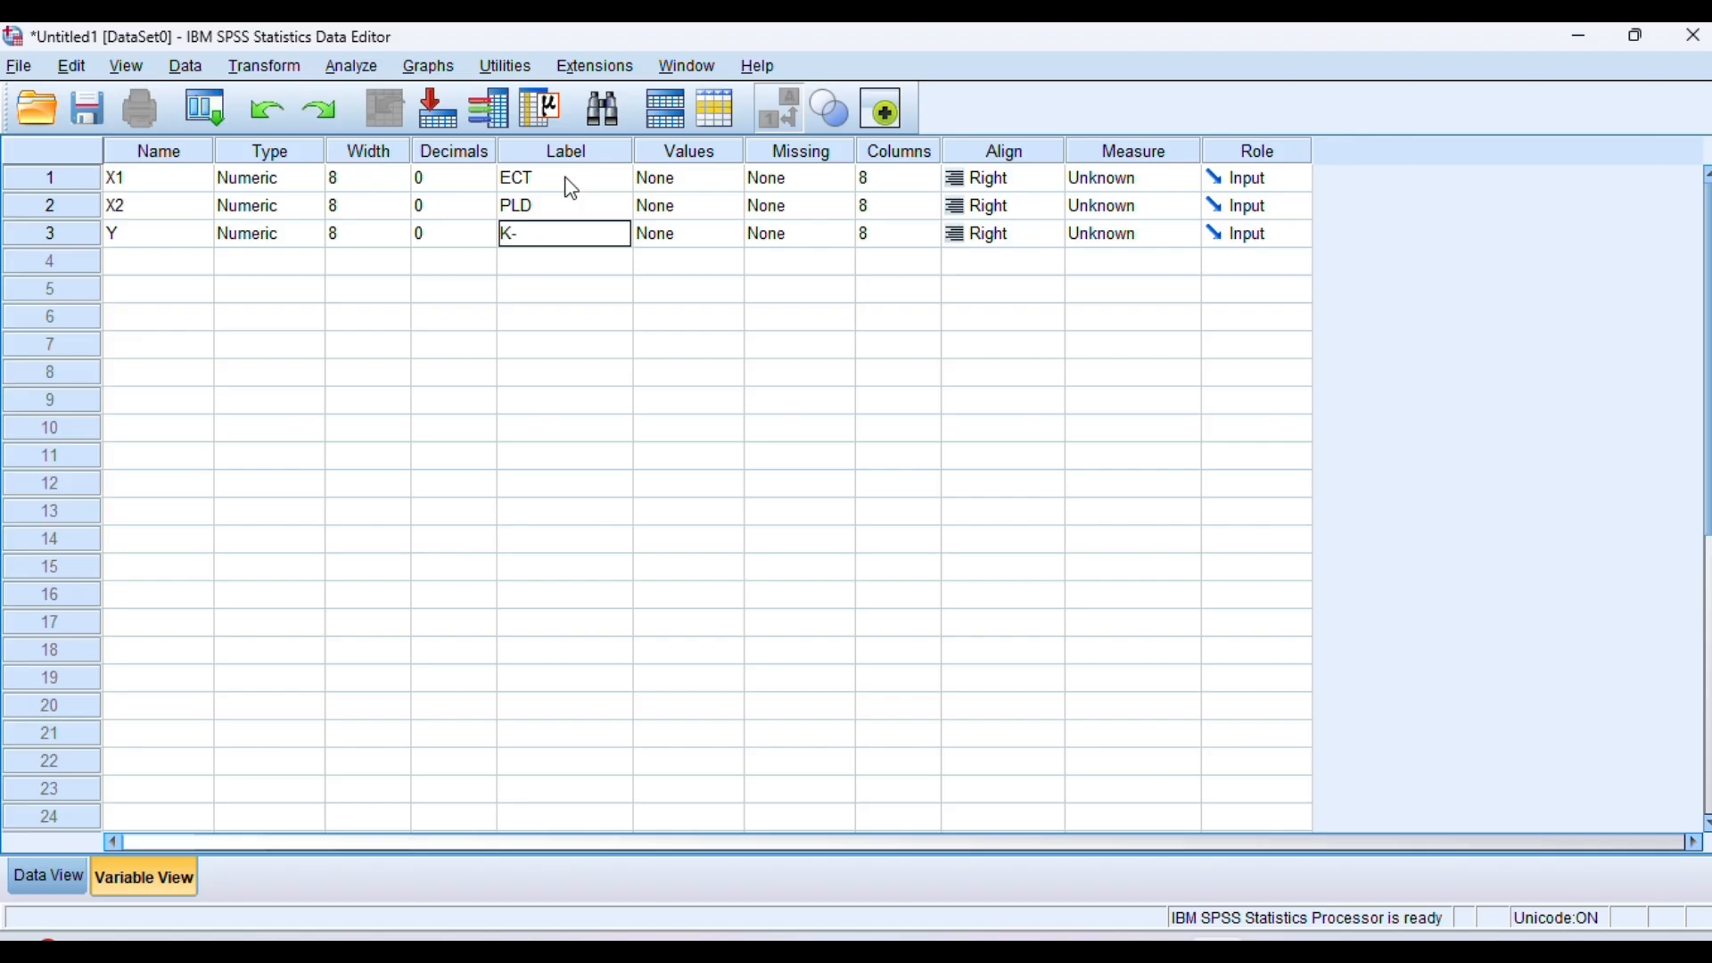
type("WP")
left_click(519, 236)
key("BackSpace")
- Set the measurement level of X1, X2 and Y to Scale
left_click(1117, 183)
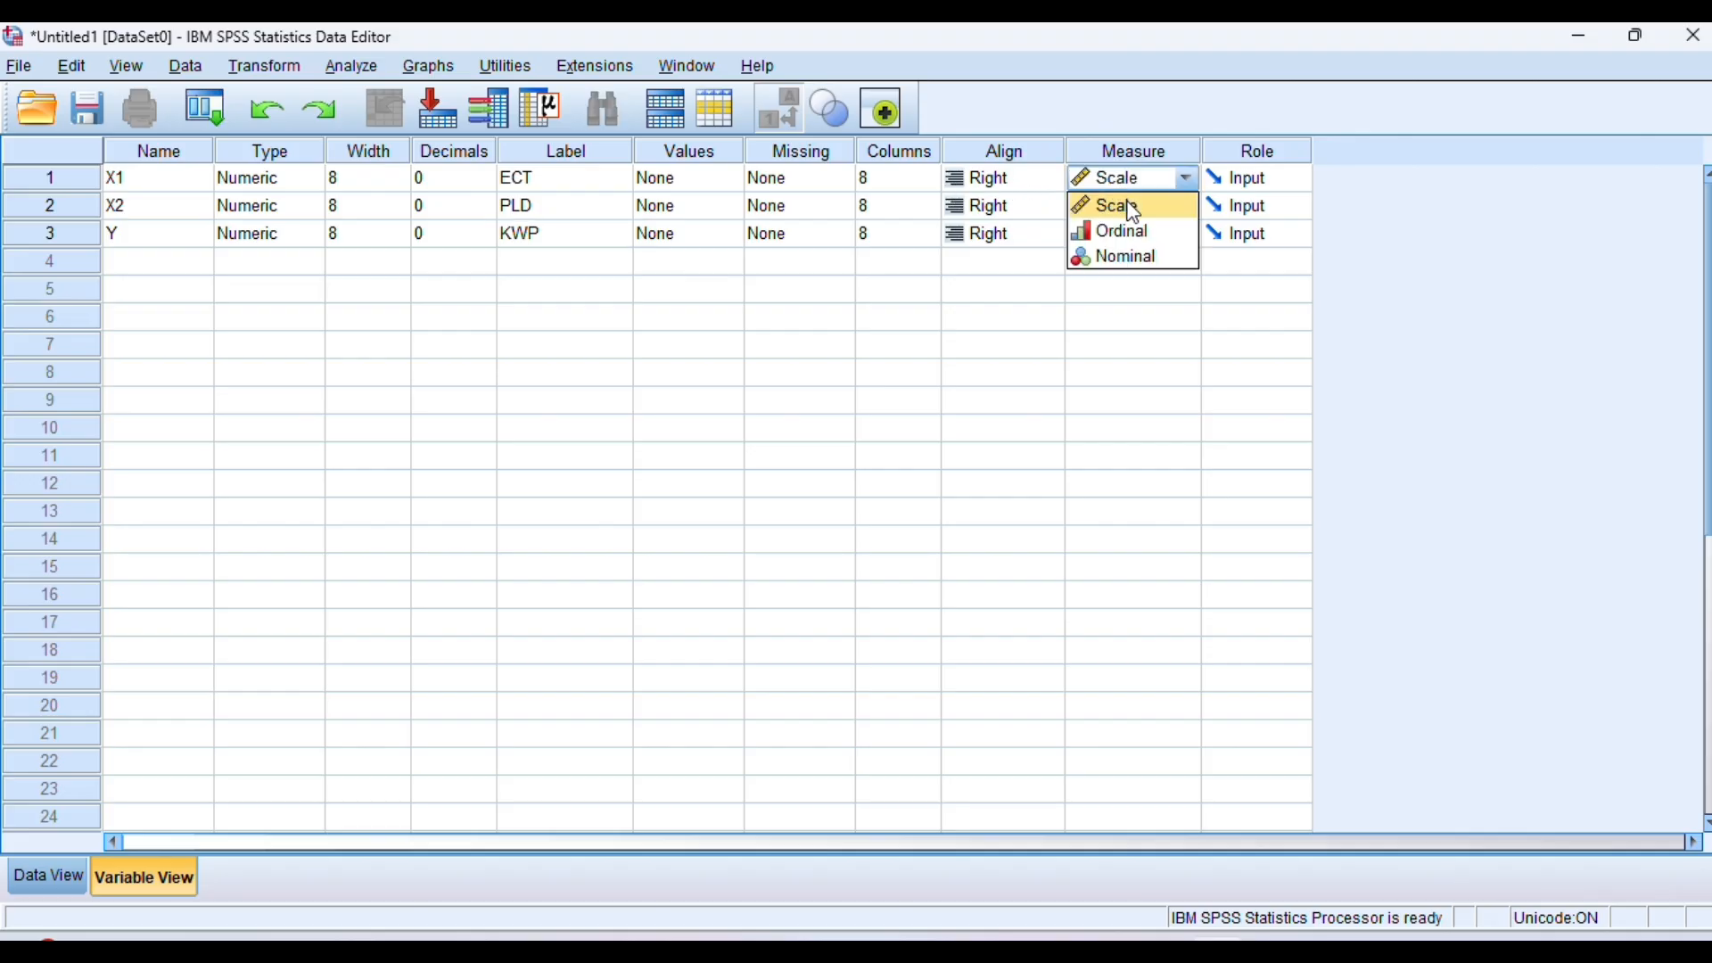
left_click(1134, 210)
left_click(1140, 211)
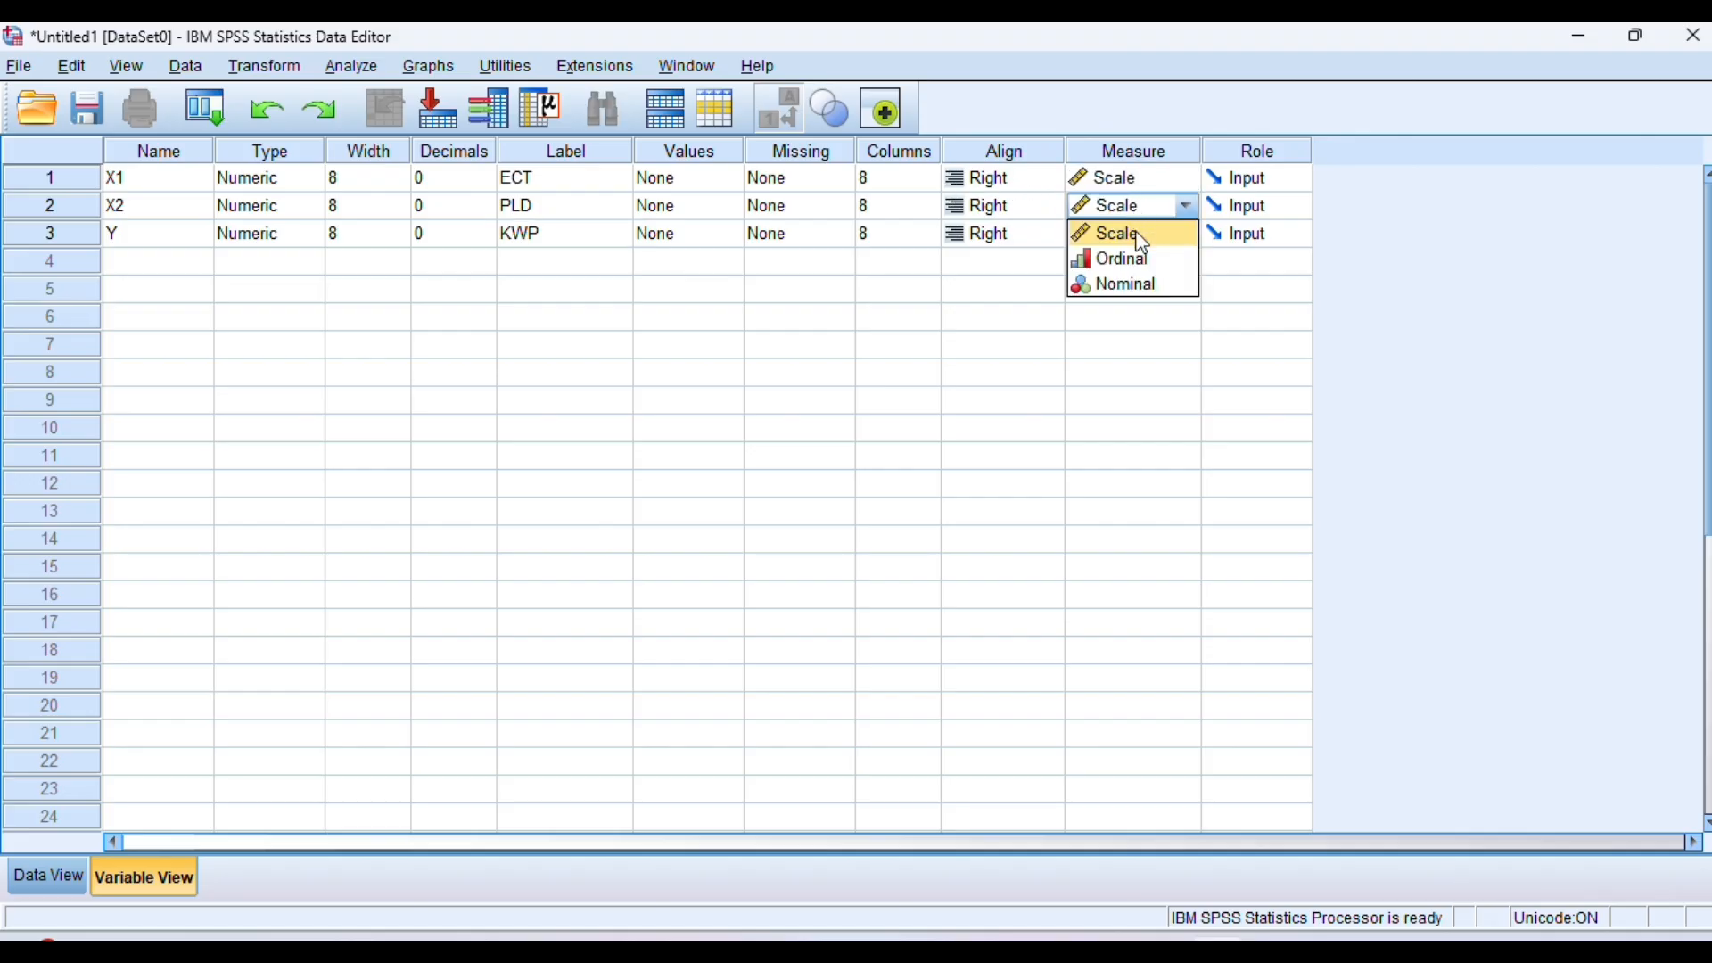
left_click(1132, 237)
left_click(1131, 235)
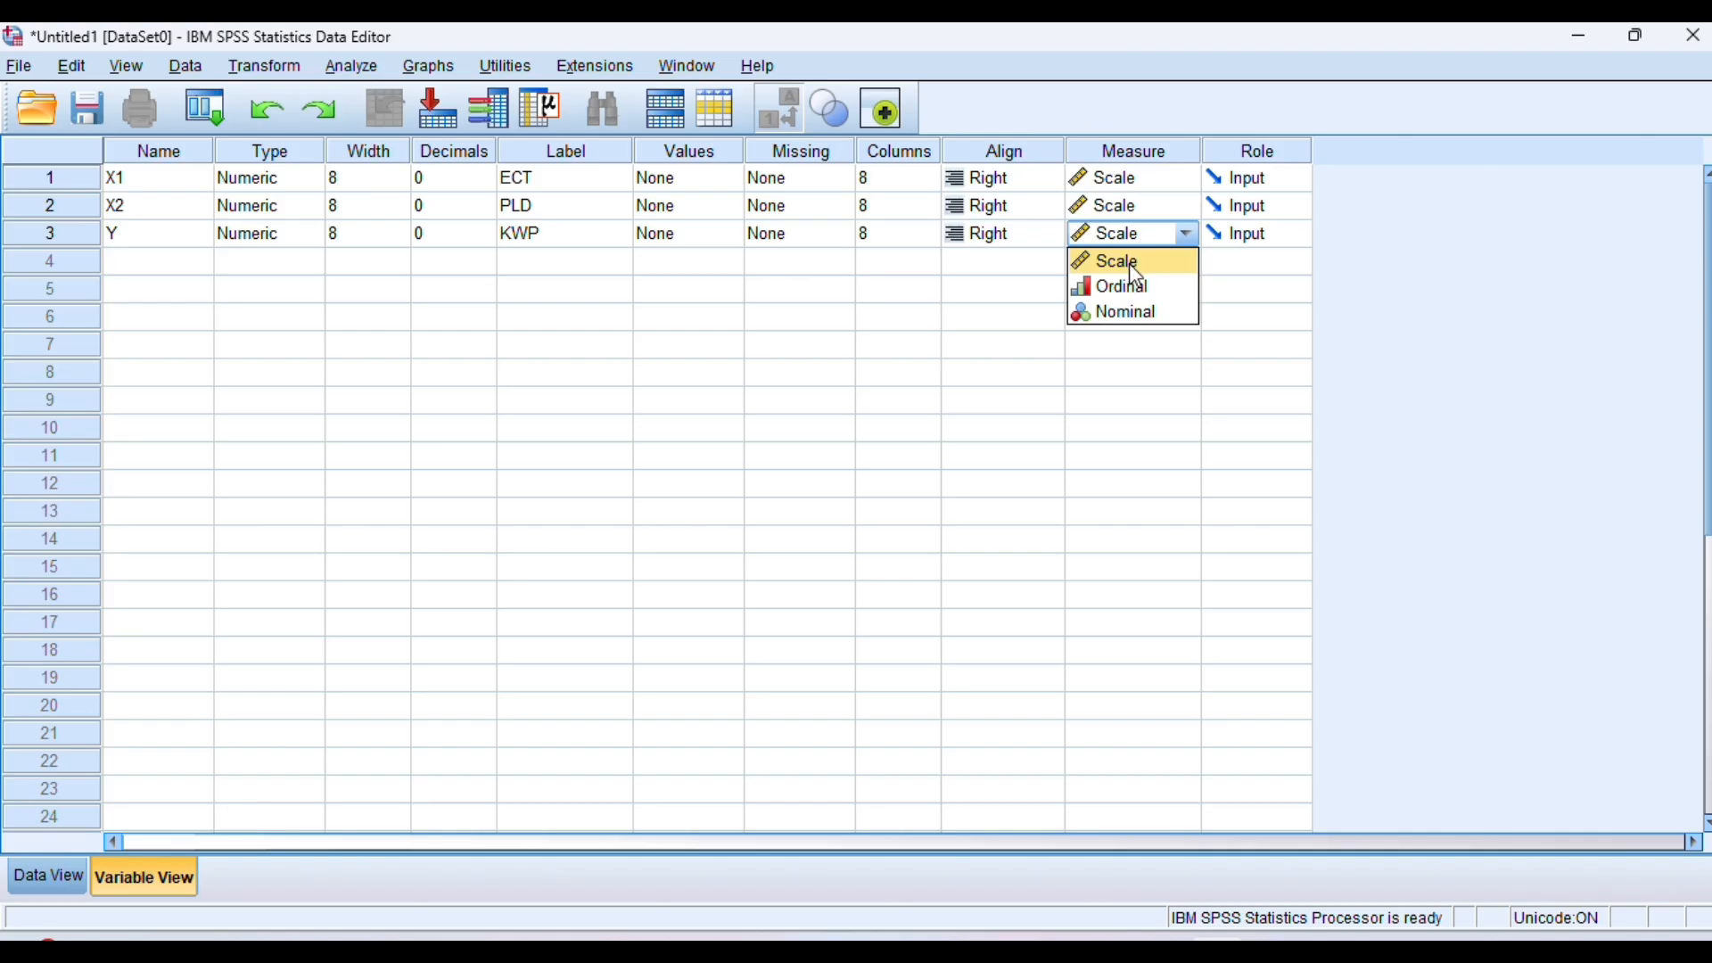
left_click(1134, 263)
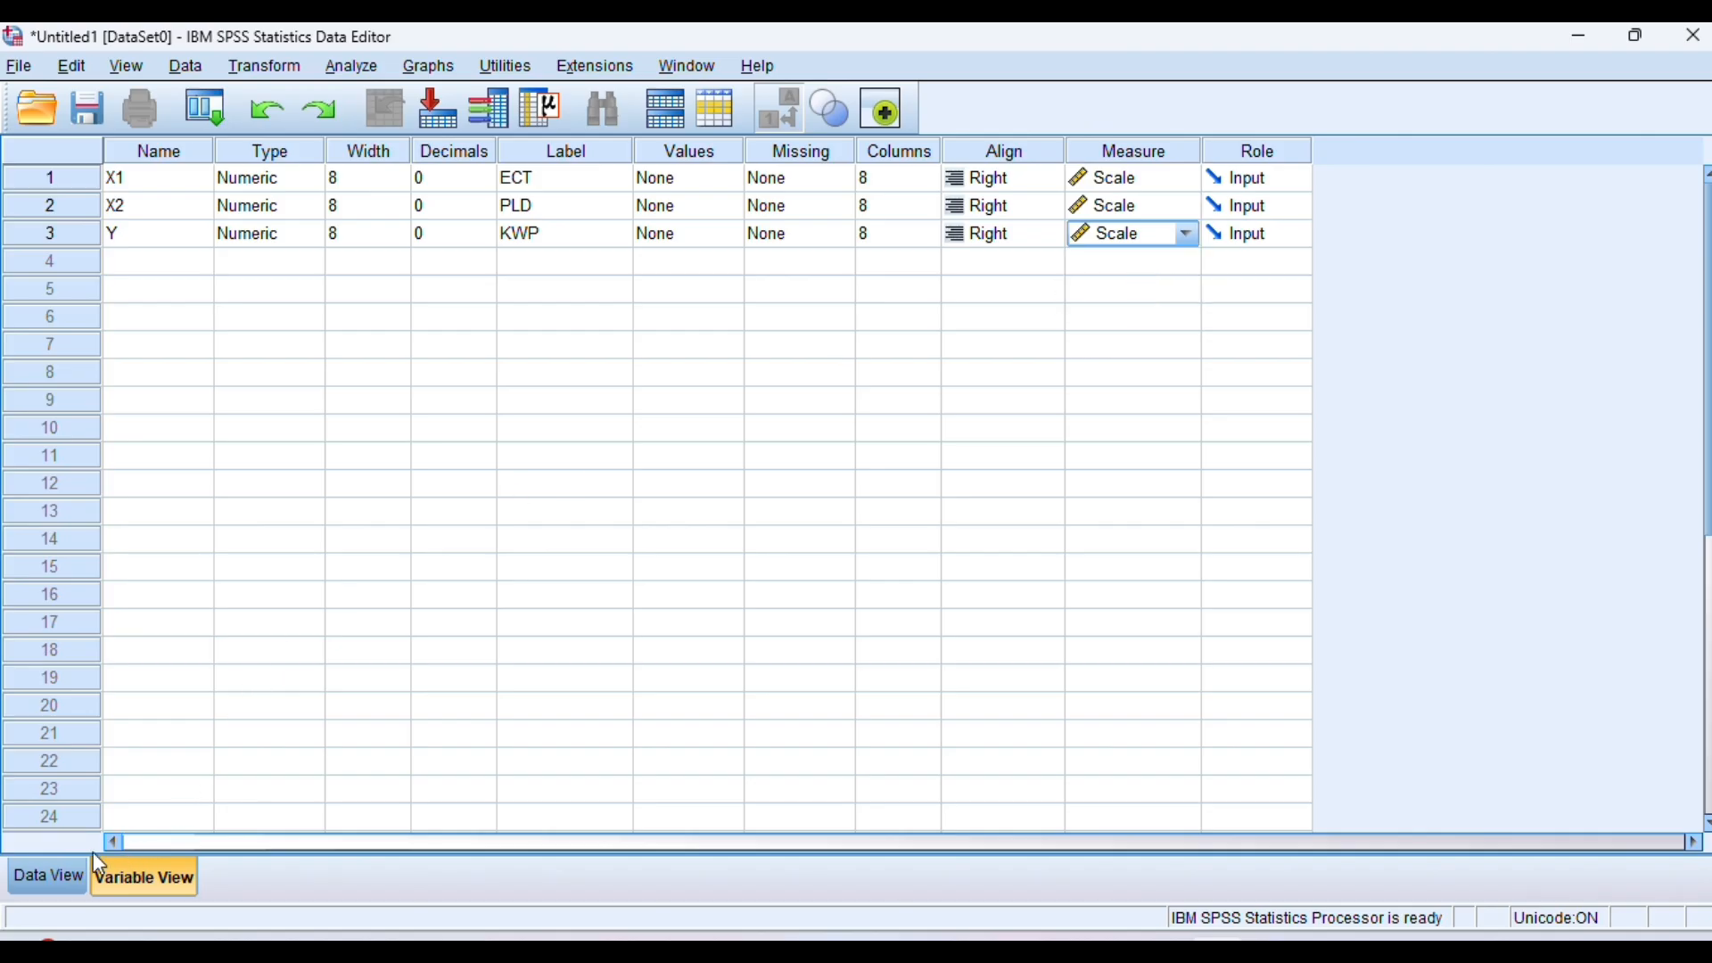
- Switch to the DATA MENTAH UAS LAY PUREK-1 workbook in Excel and copy the TOTAL scores in L3:L36 of Sheet4
left_click(61, 869)
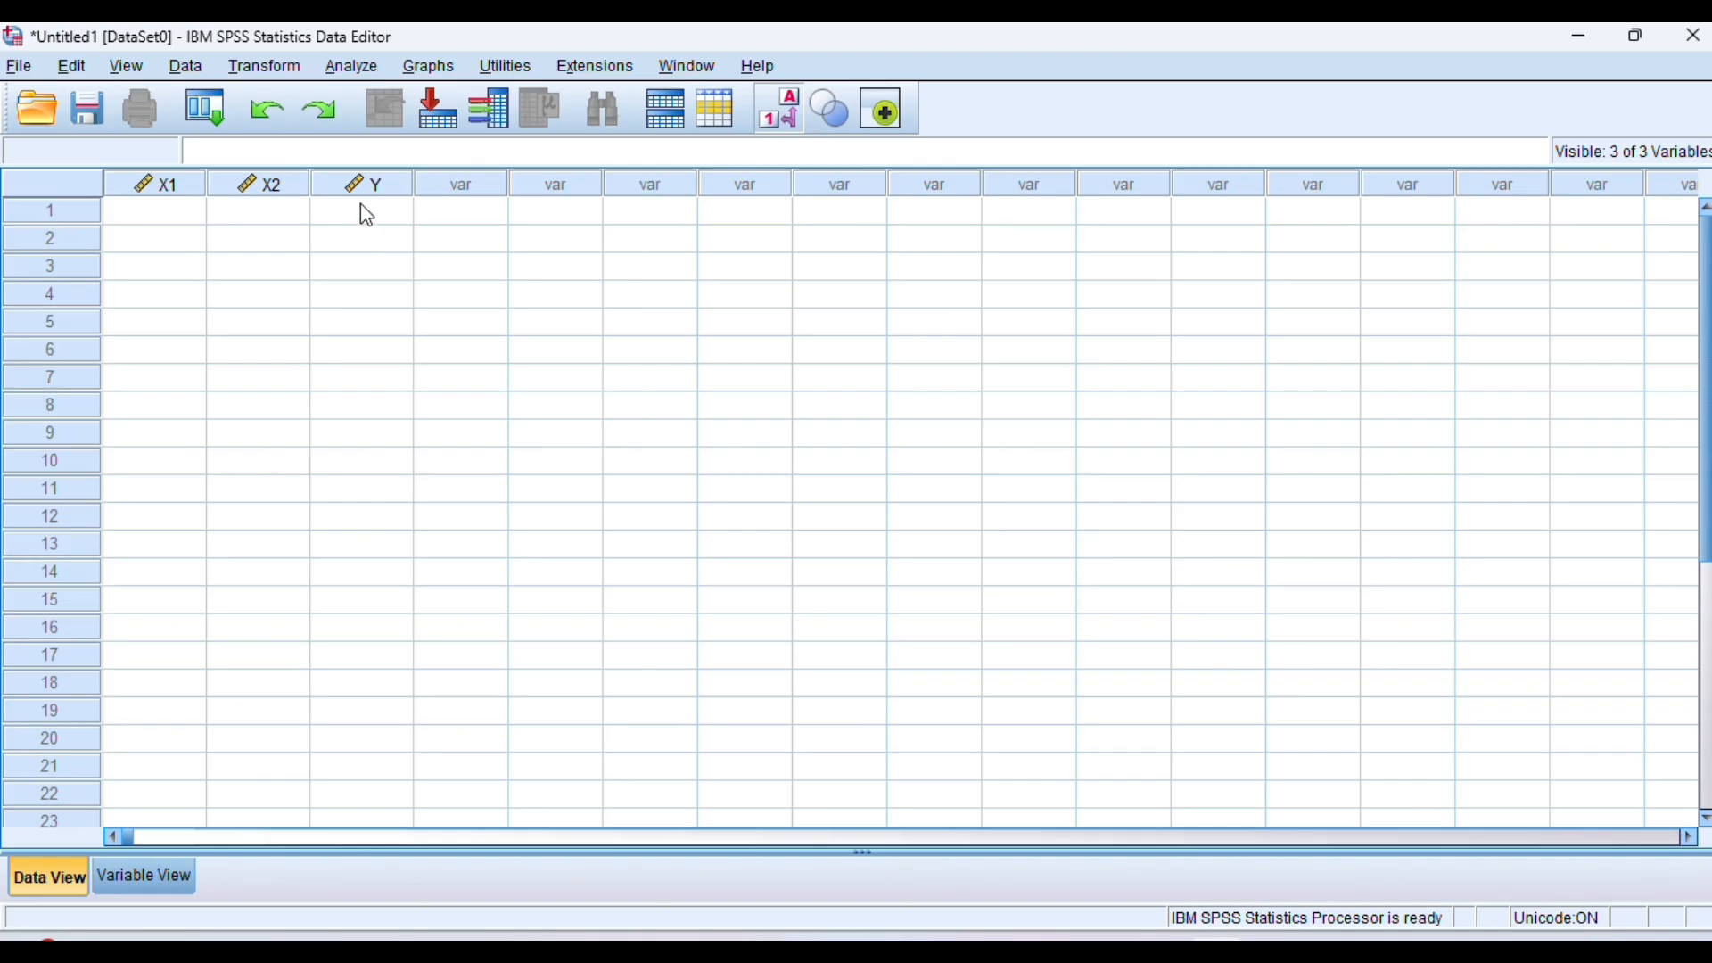
left_click(581, 354)
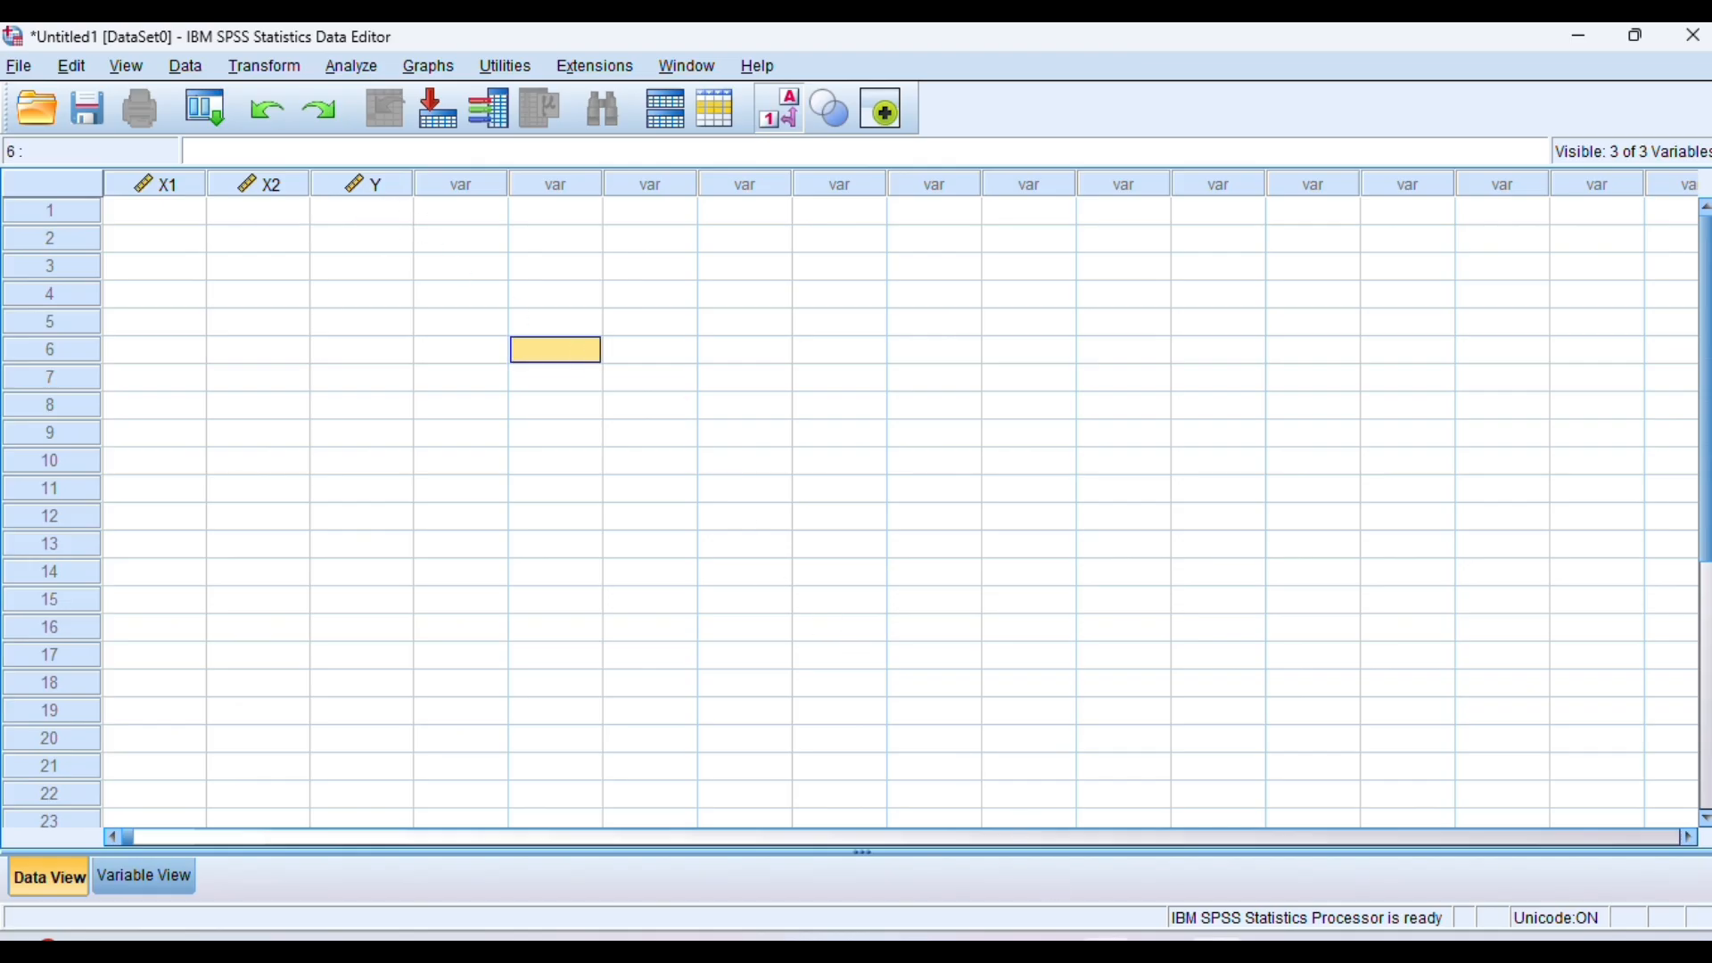
left_click(1106, 847)
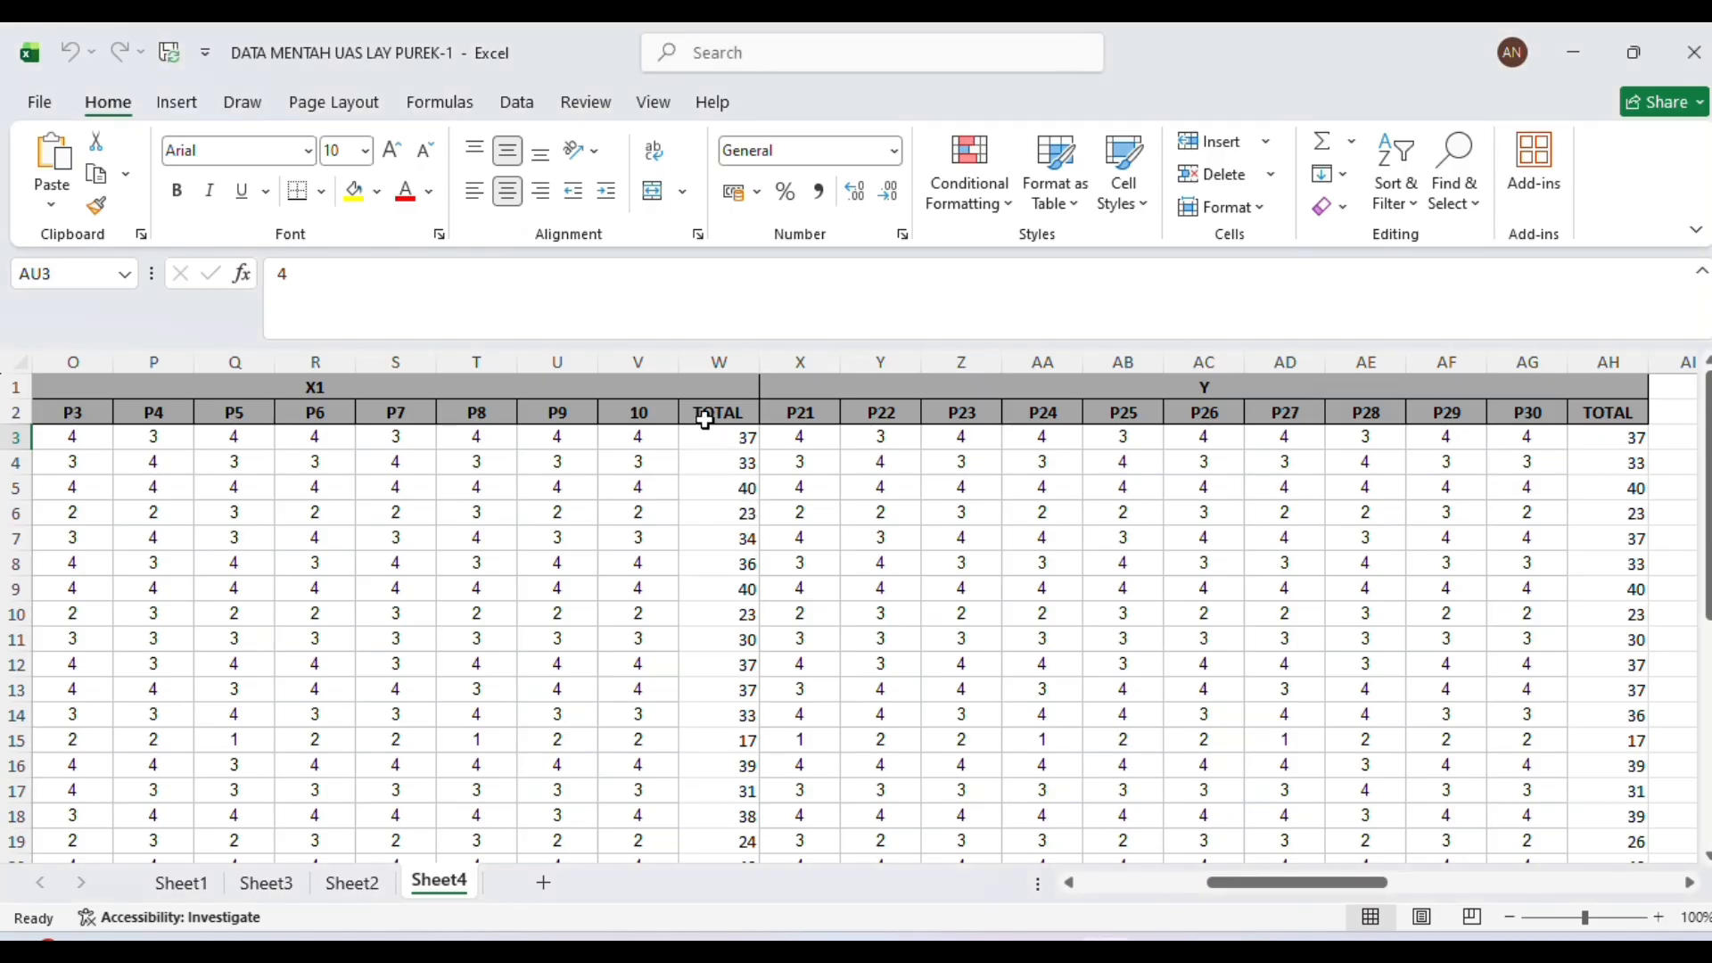
scroll(497, 482, "left", 6)
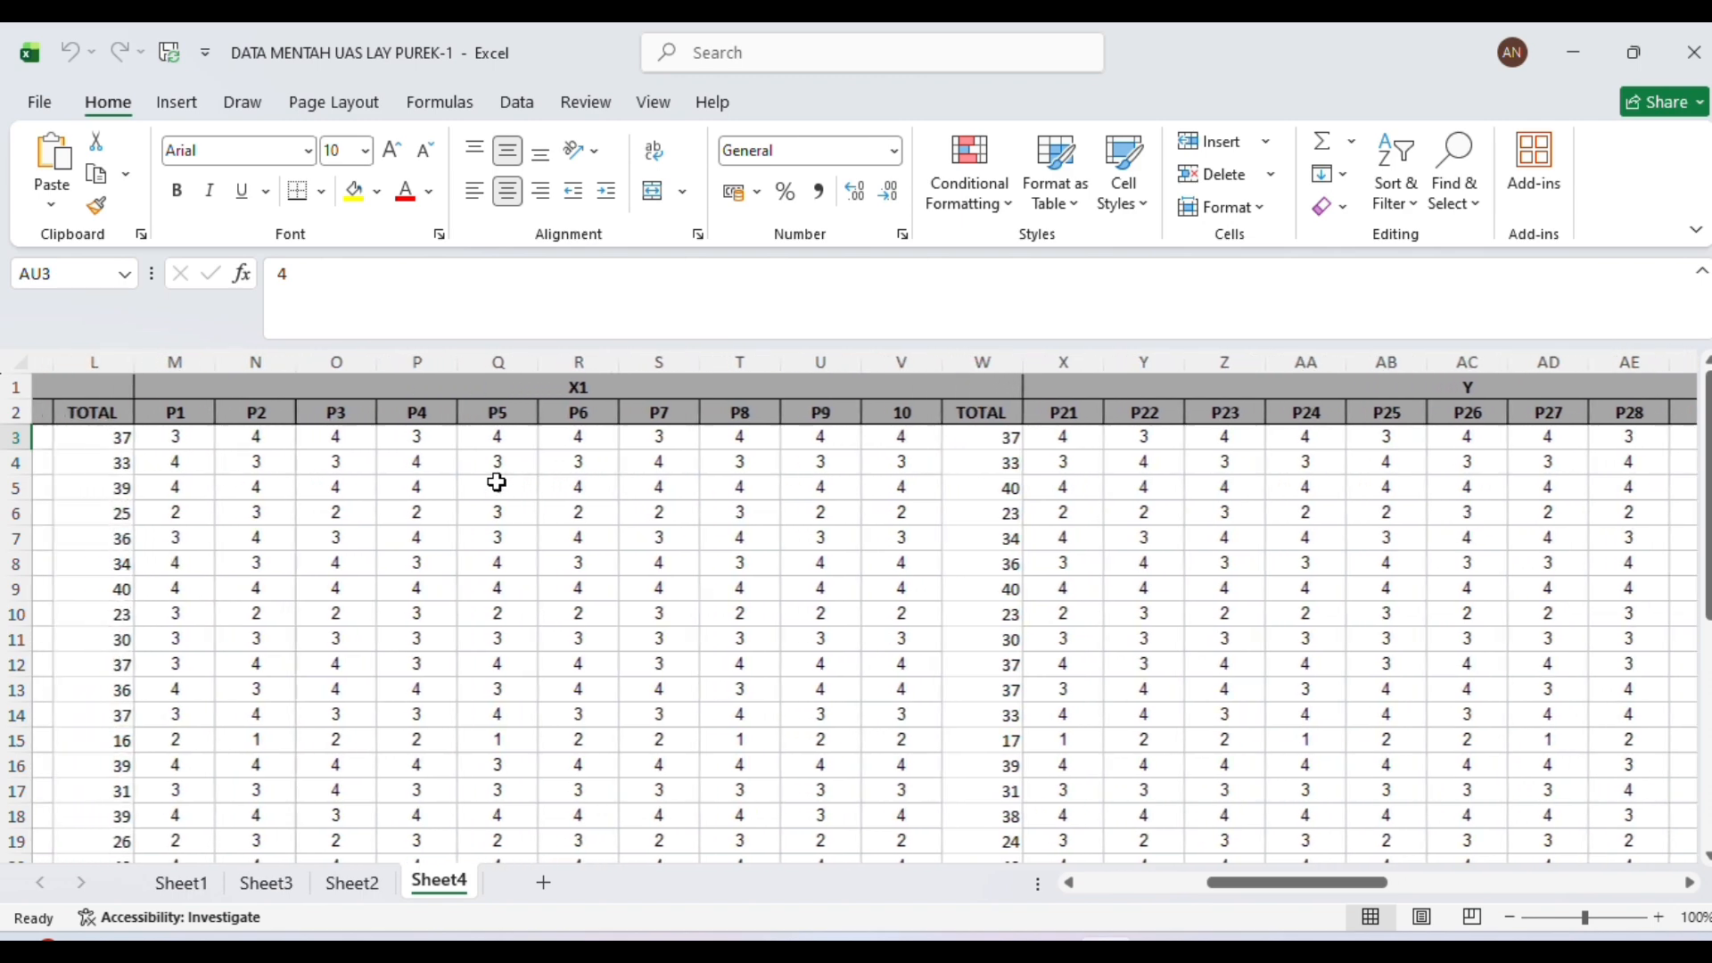
scroll(497, 482, "left", 2)
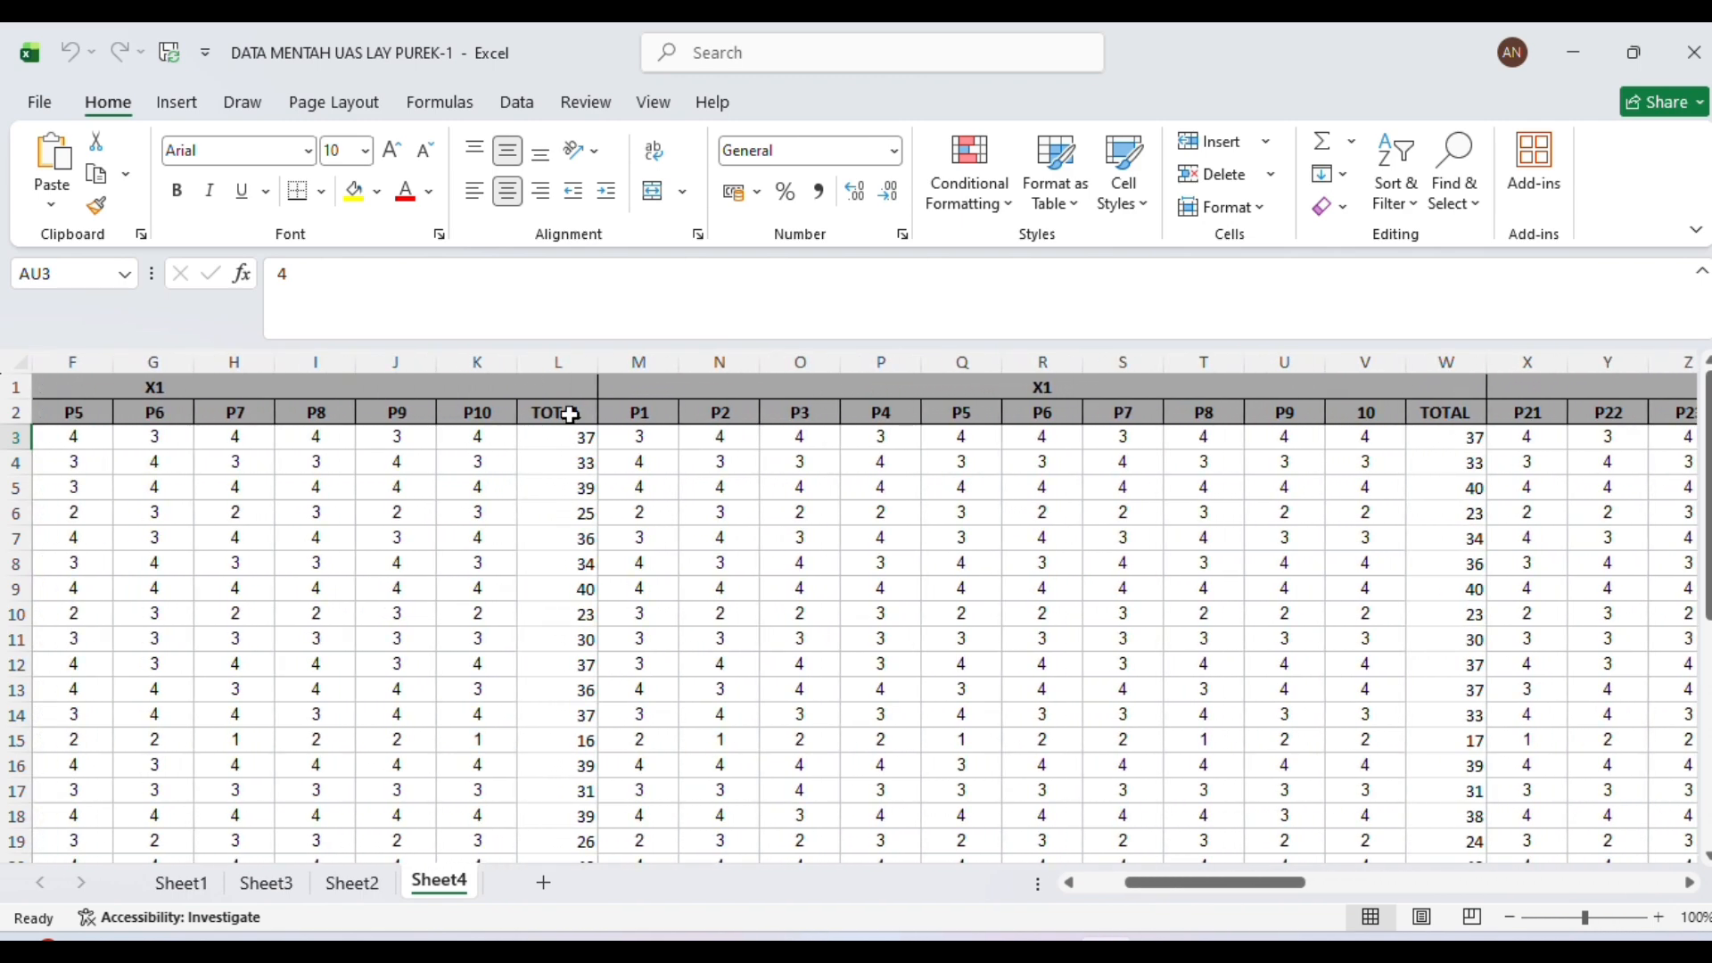
left_click(567, 438)
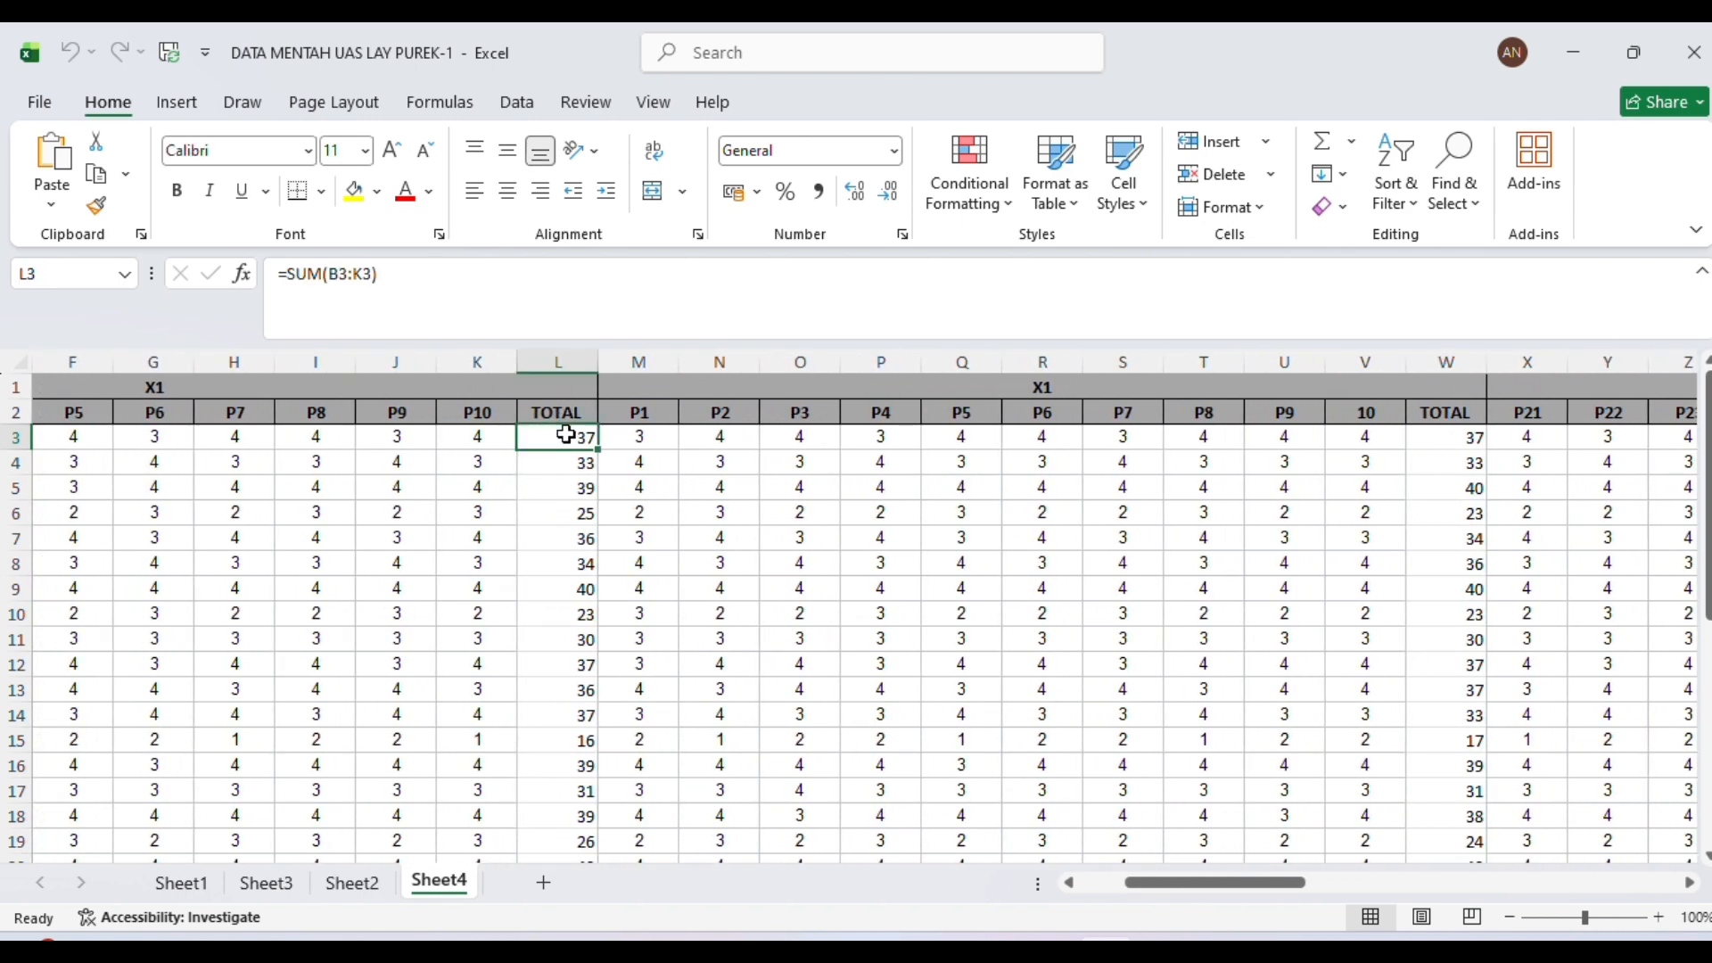
left_click_drag(567, 437, 558, 805)
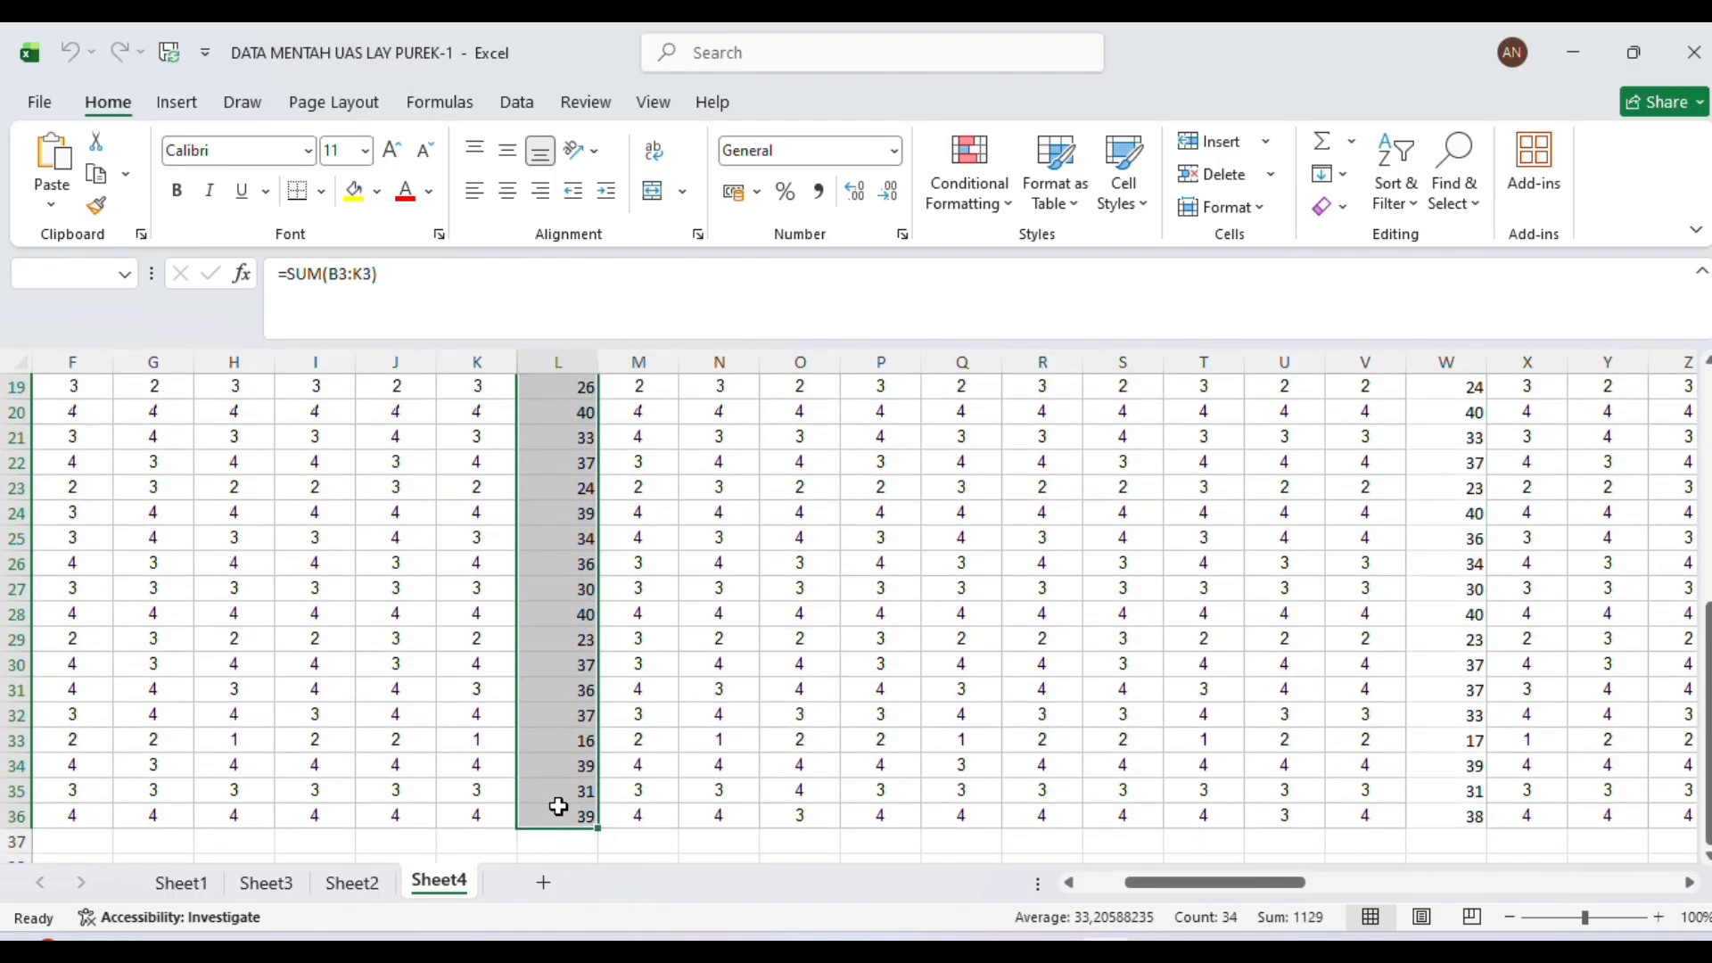
key("ctrl+c")
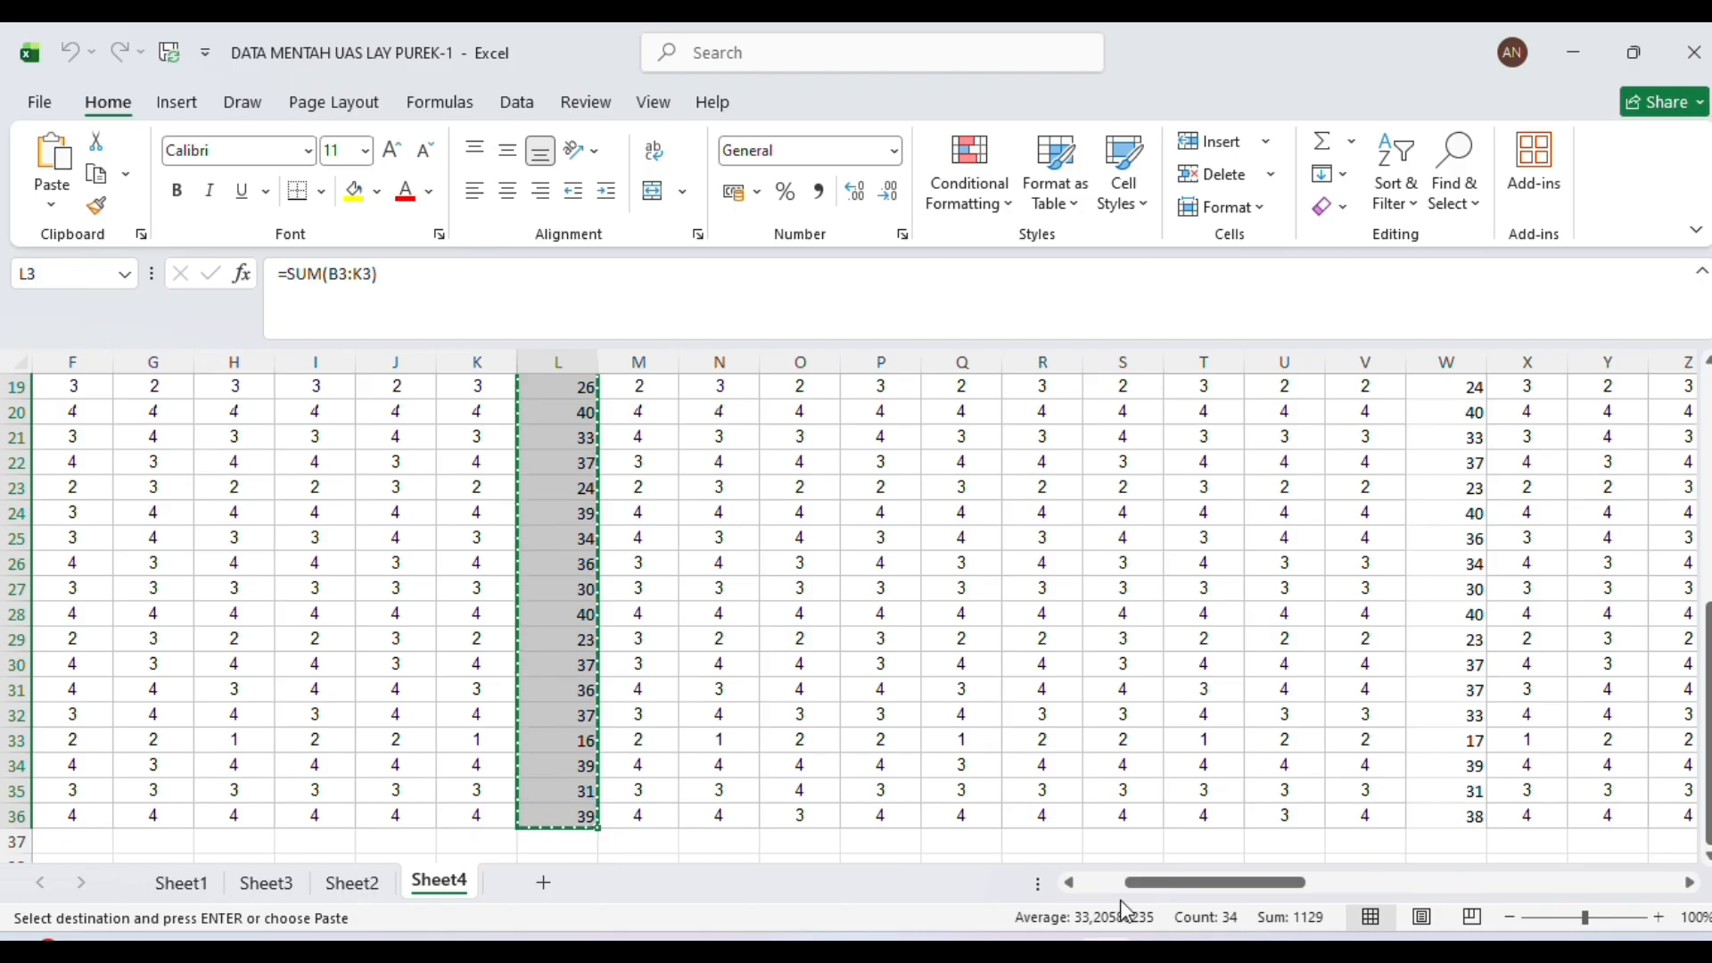
- Switch to the SPSS Data Editor and paste the copied totals into variable X1, starting at case 1
key("alt+Tab")
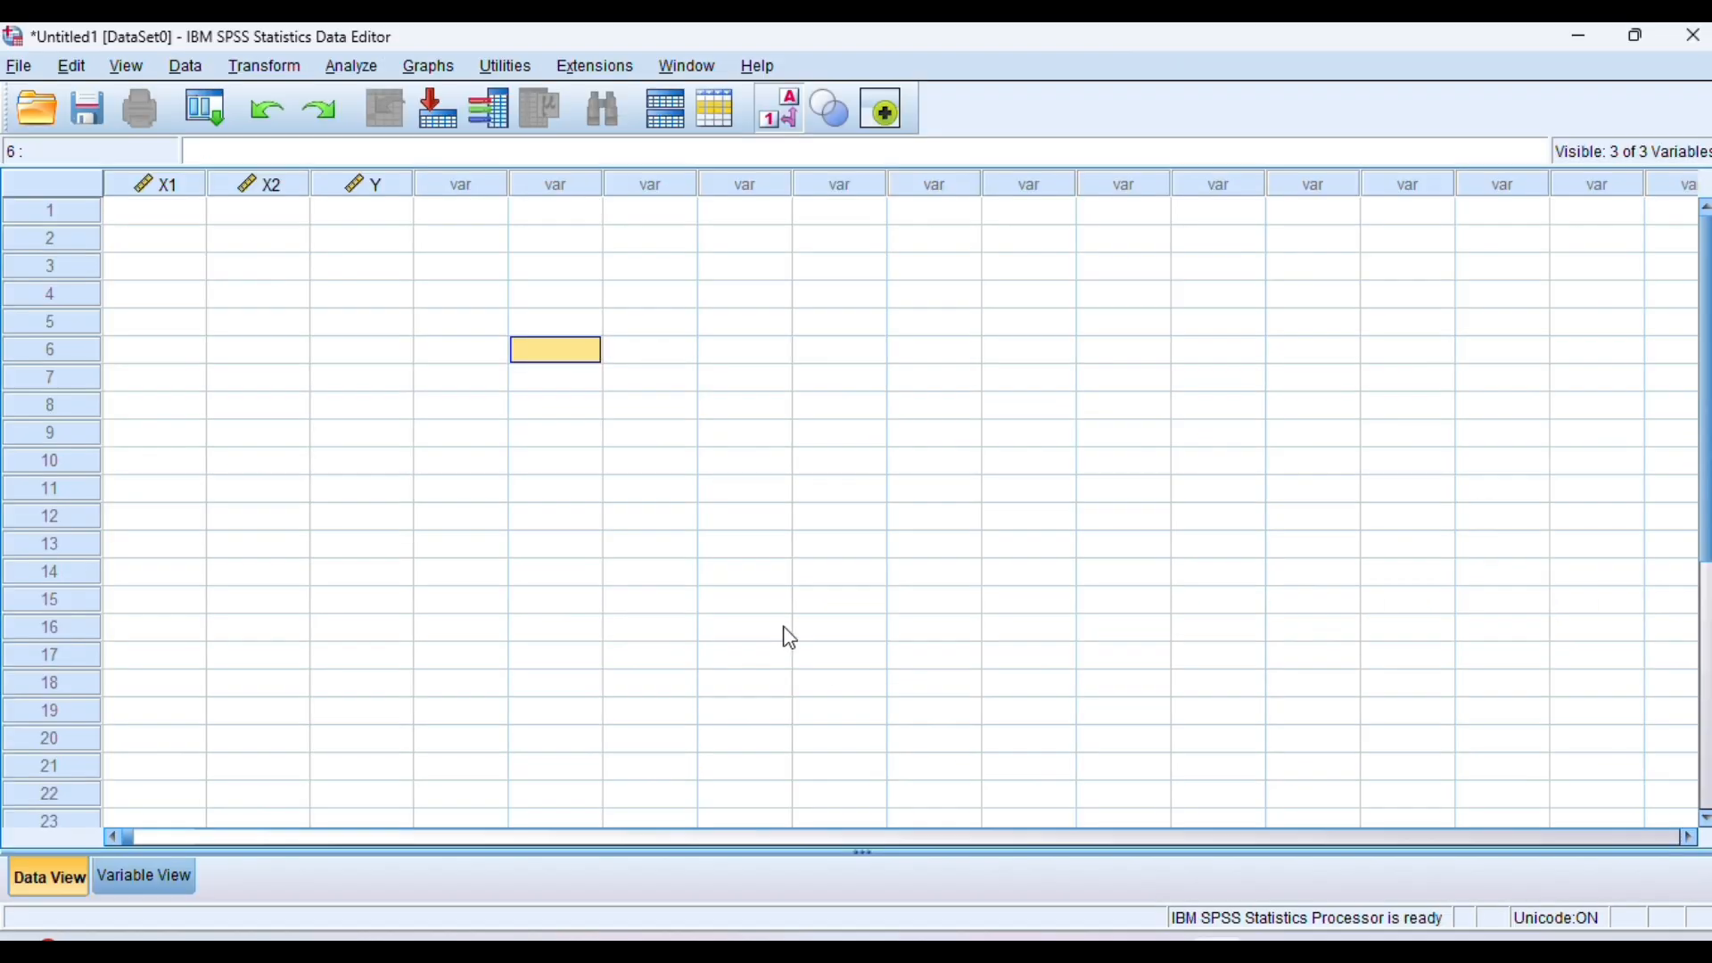
left_click(155, 220)
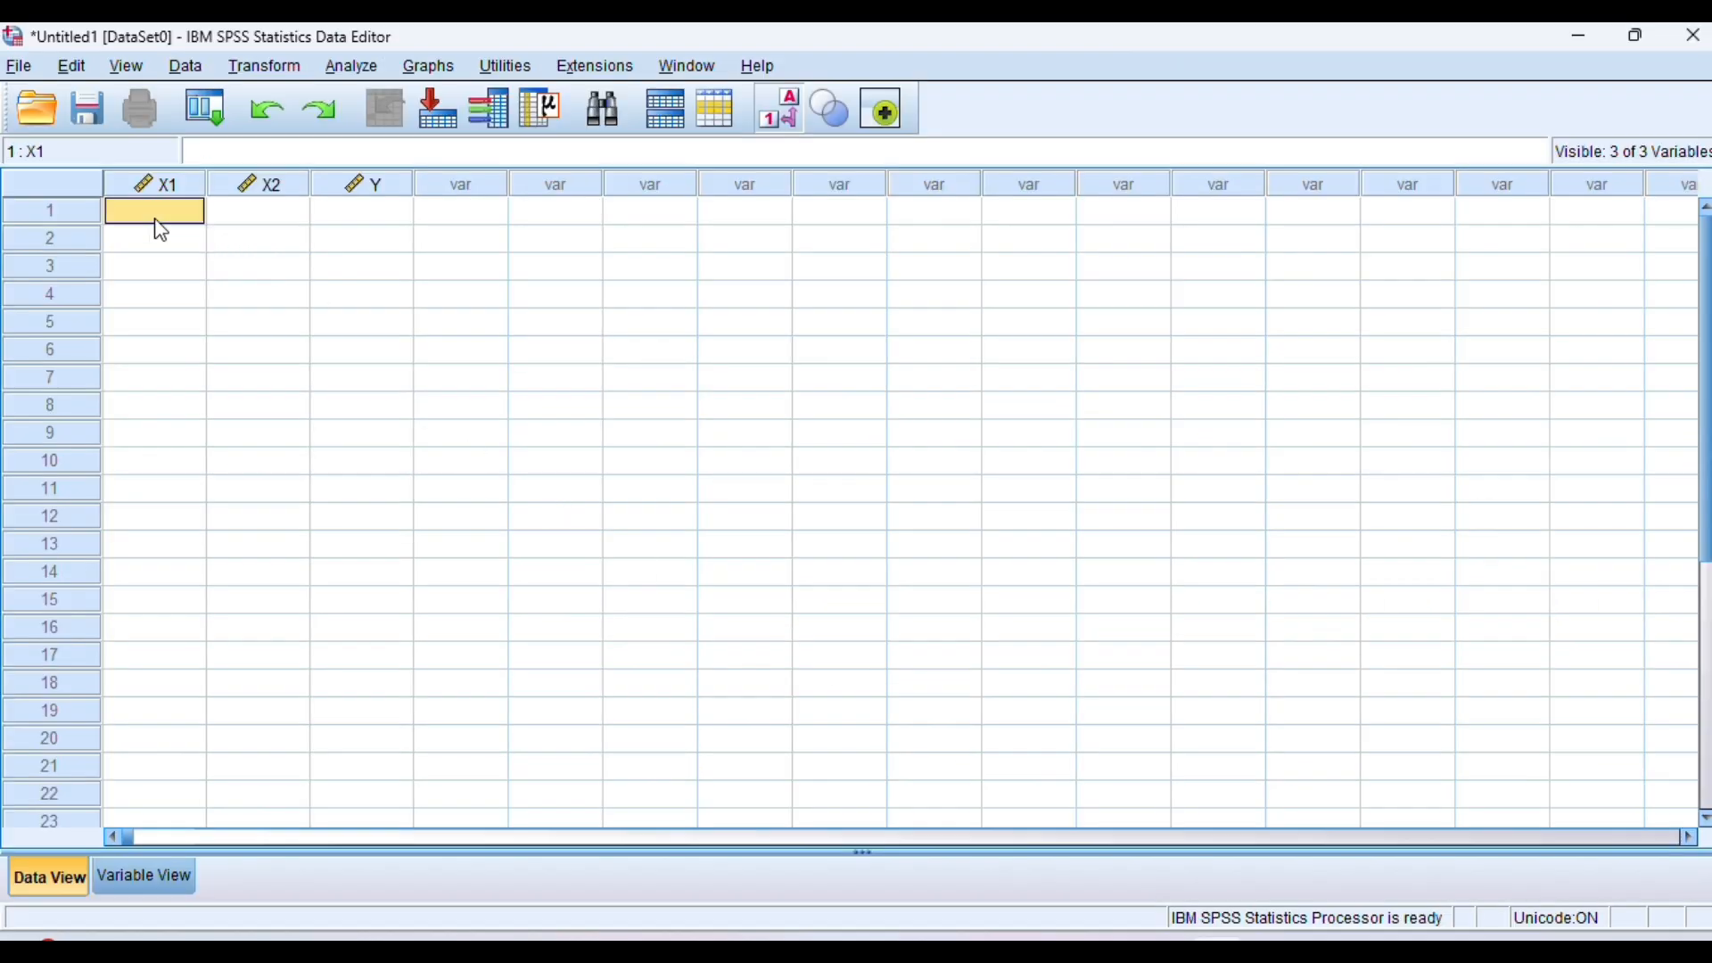
key("ctrl+v")
left_click(264, 228)
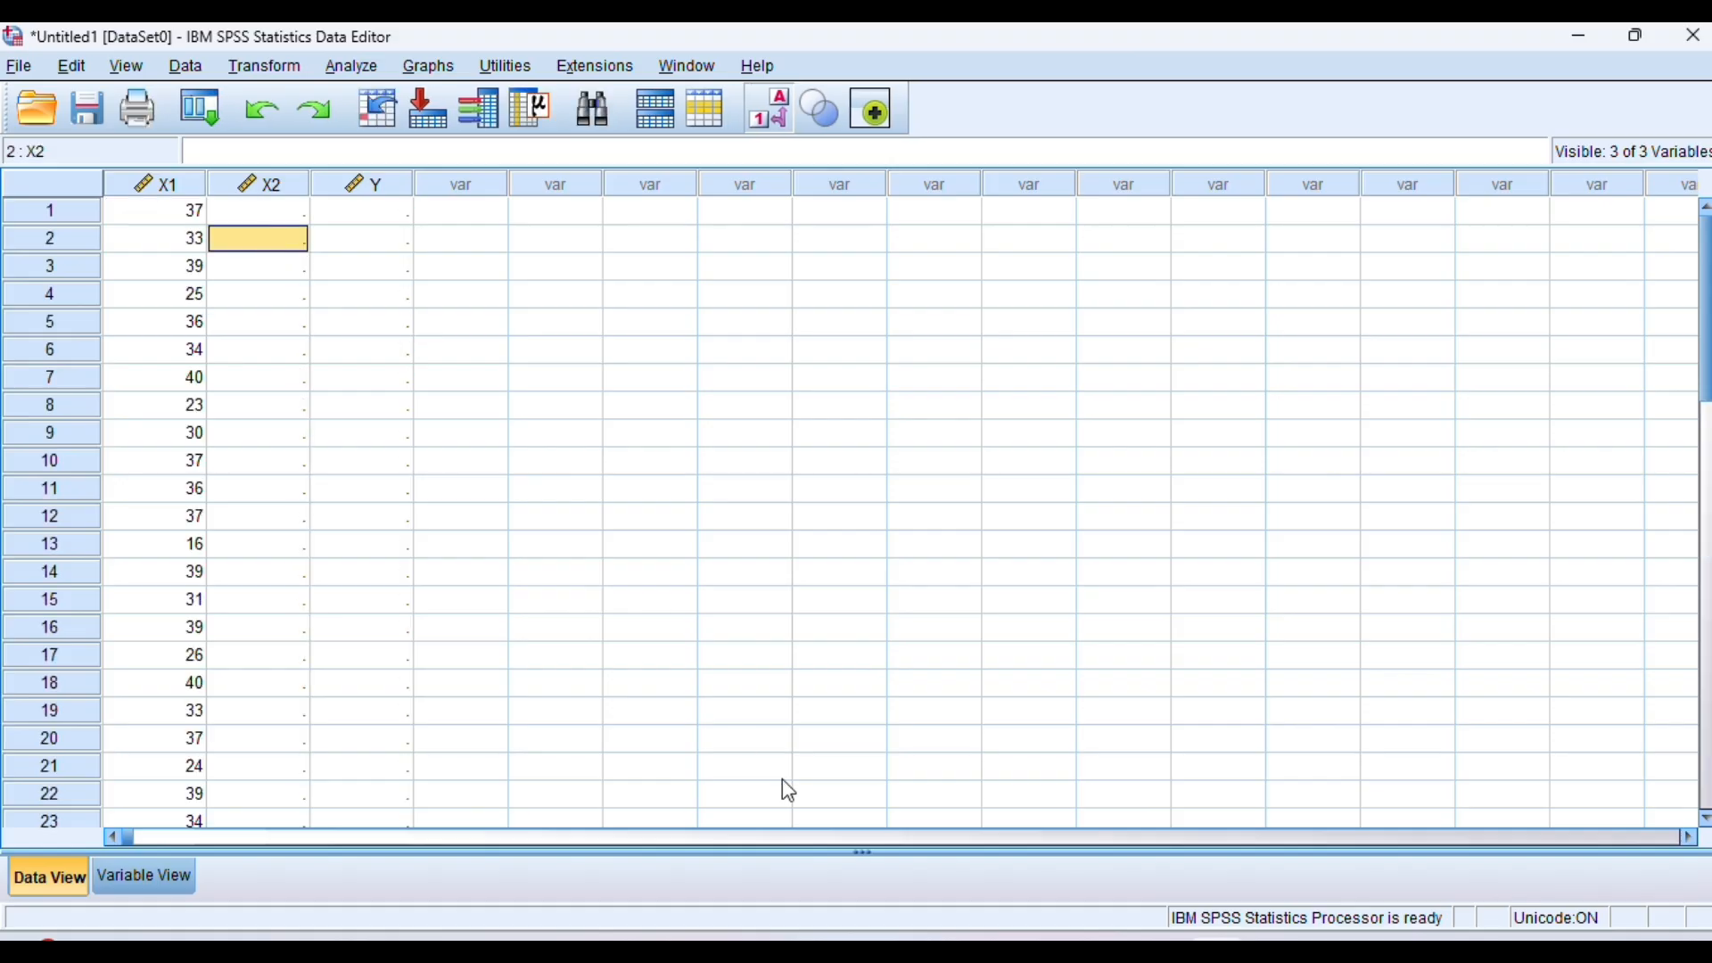
- Return to Excel and copy the second block's TOTAL scores in W3:W36
key("alt+Tab")
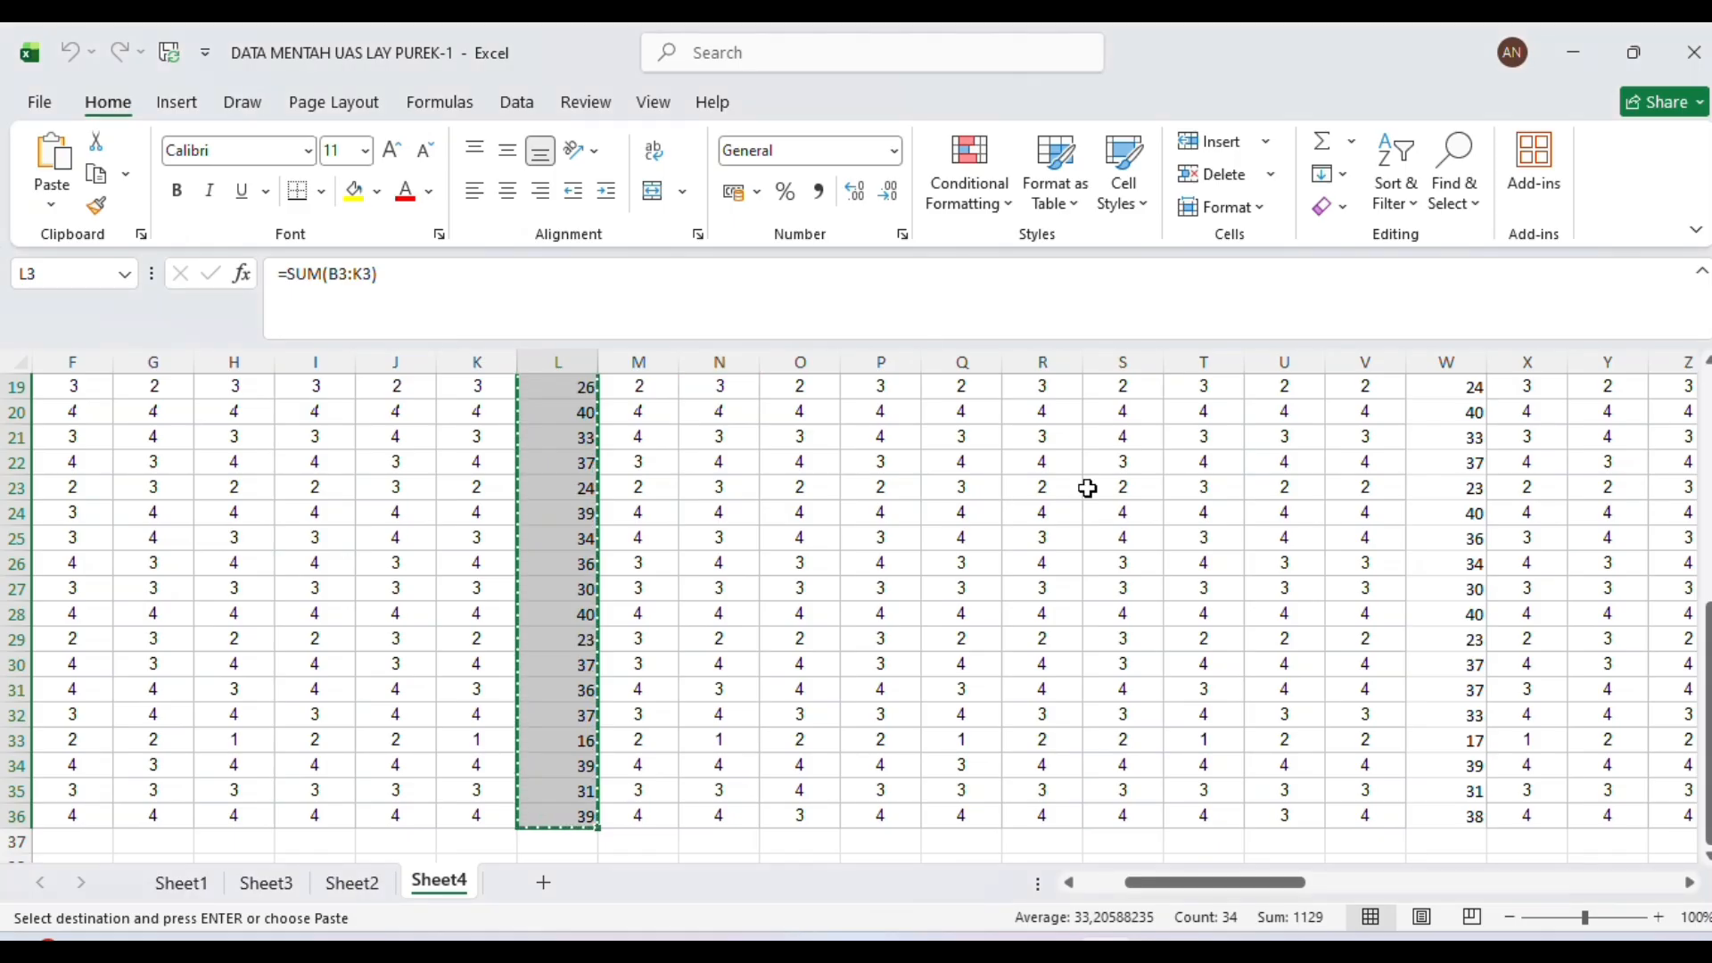
scroll(1087, 488, "right", 3)
scroll(1087, 487, "up", 6)
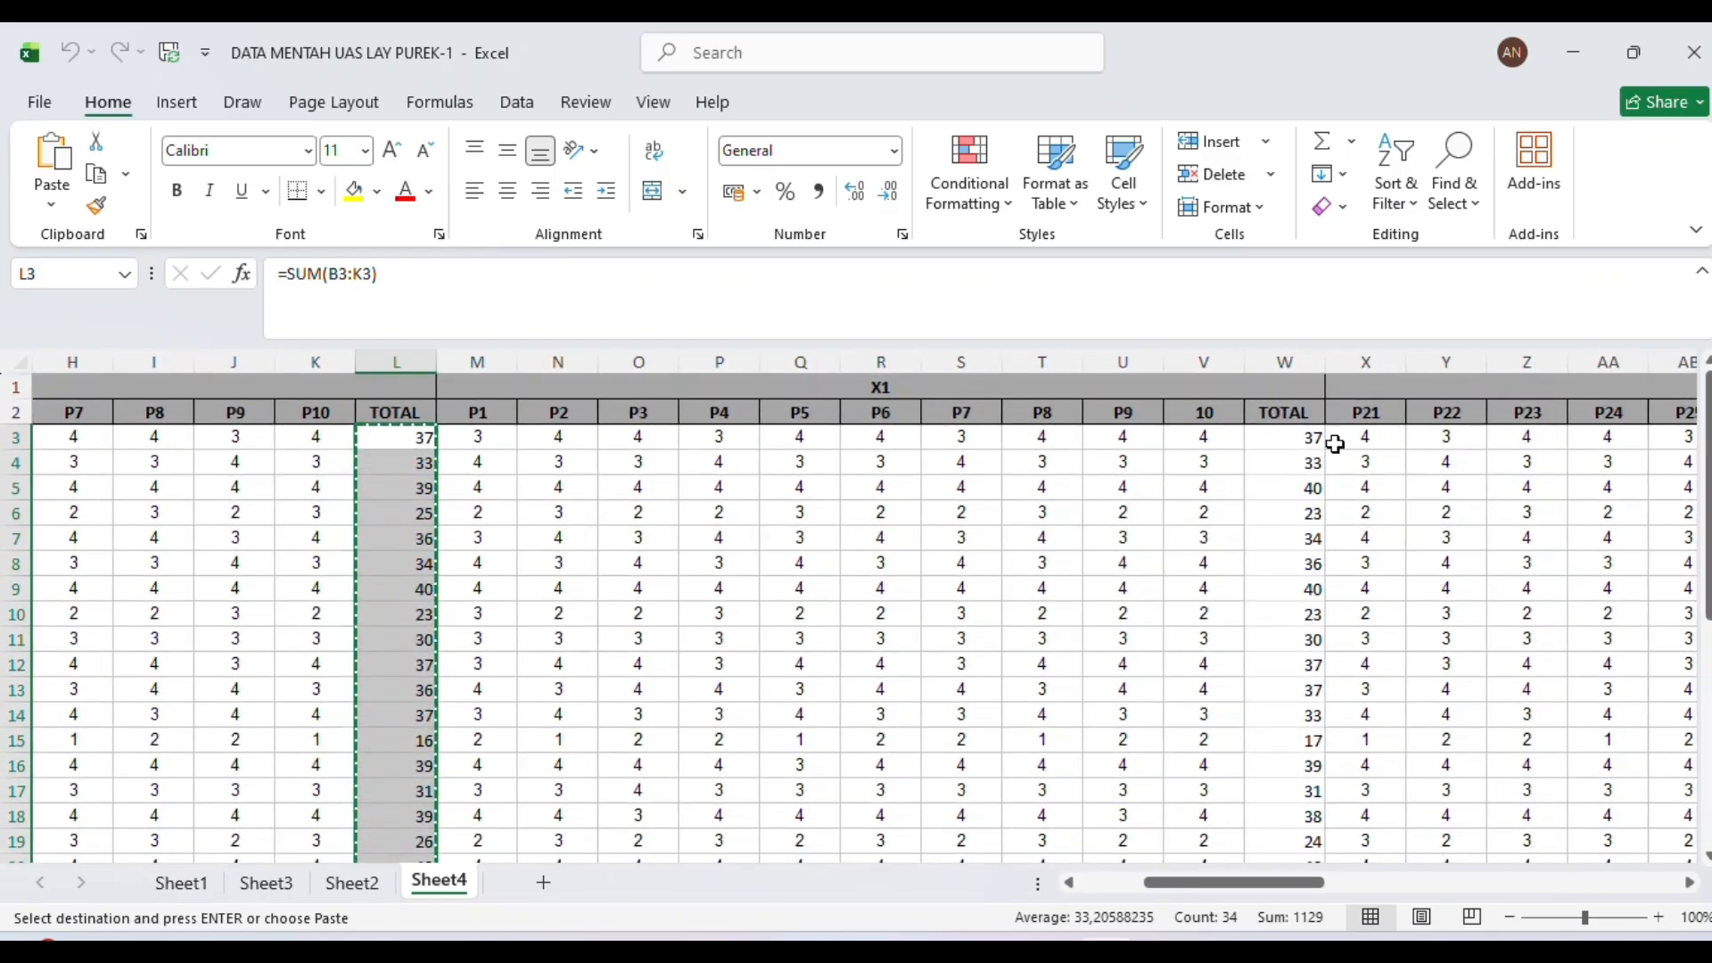
left_click(1272, 444)
left_click_drag(1272, 444, 1299, 817)
key("ctrl+c")
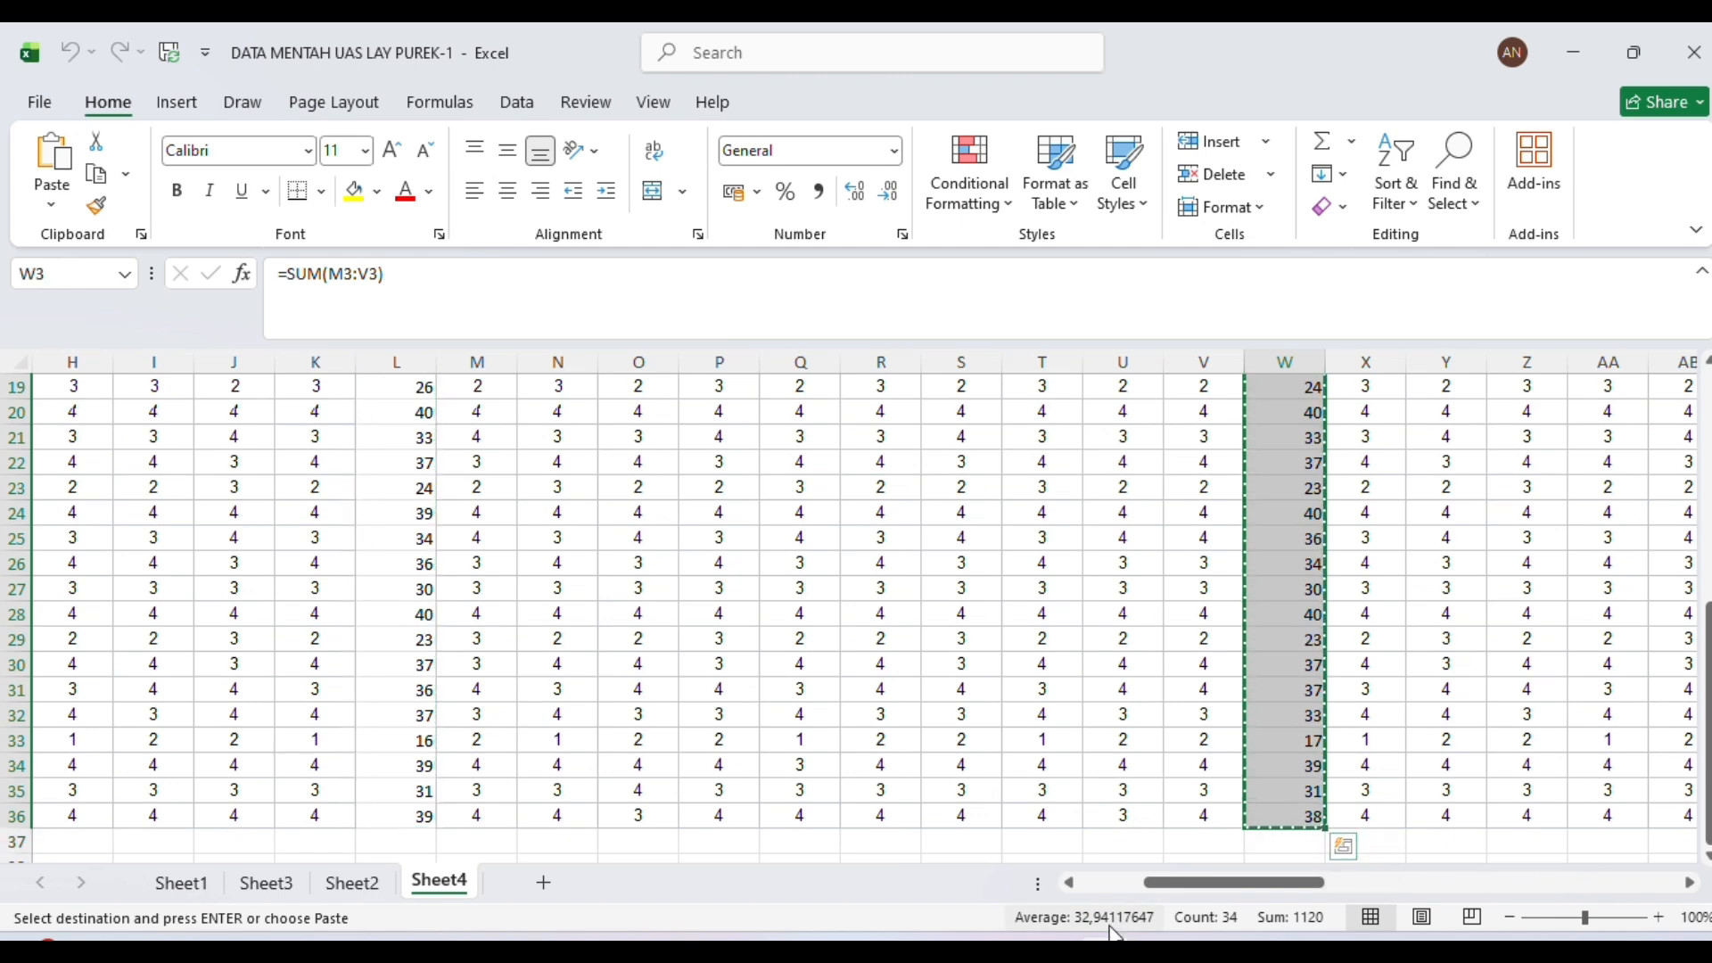
- Switch back to the SPSS dataset and paste the copied totals into variable X2, starting at case 1
key("alt+Tab")
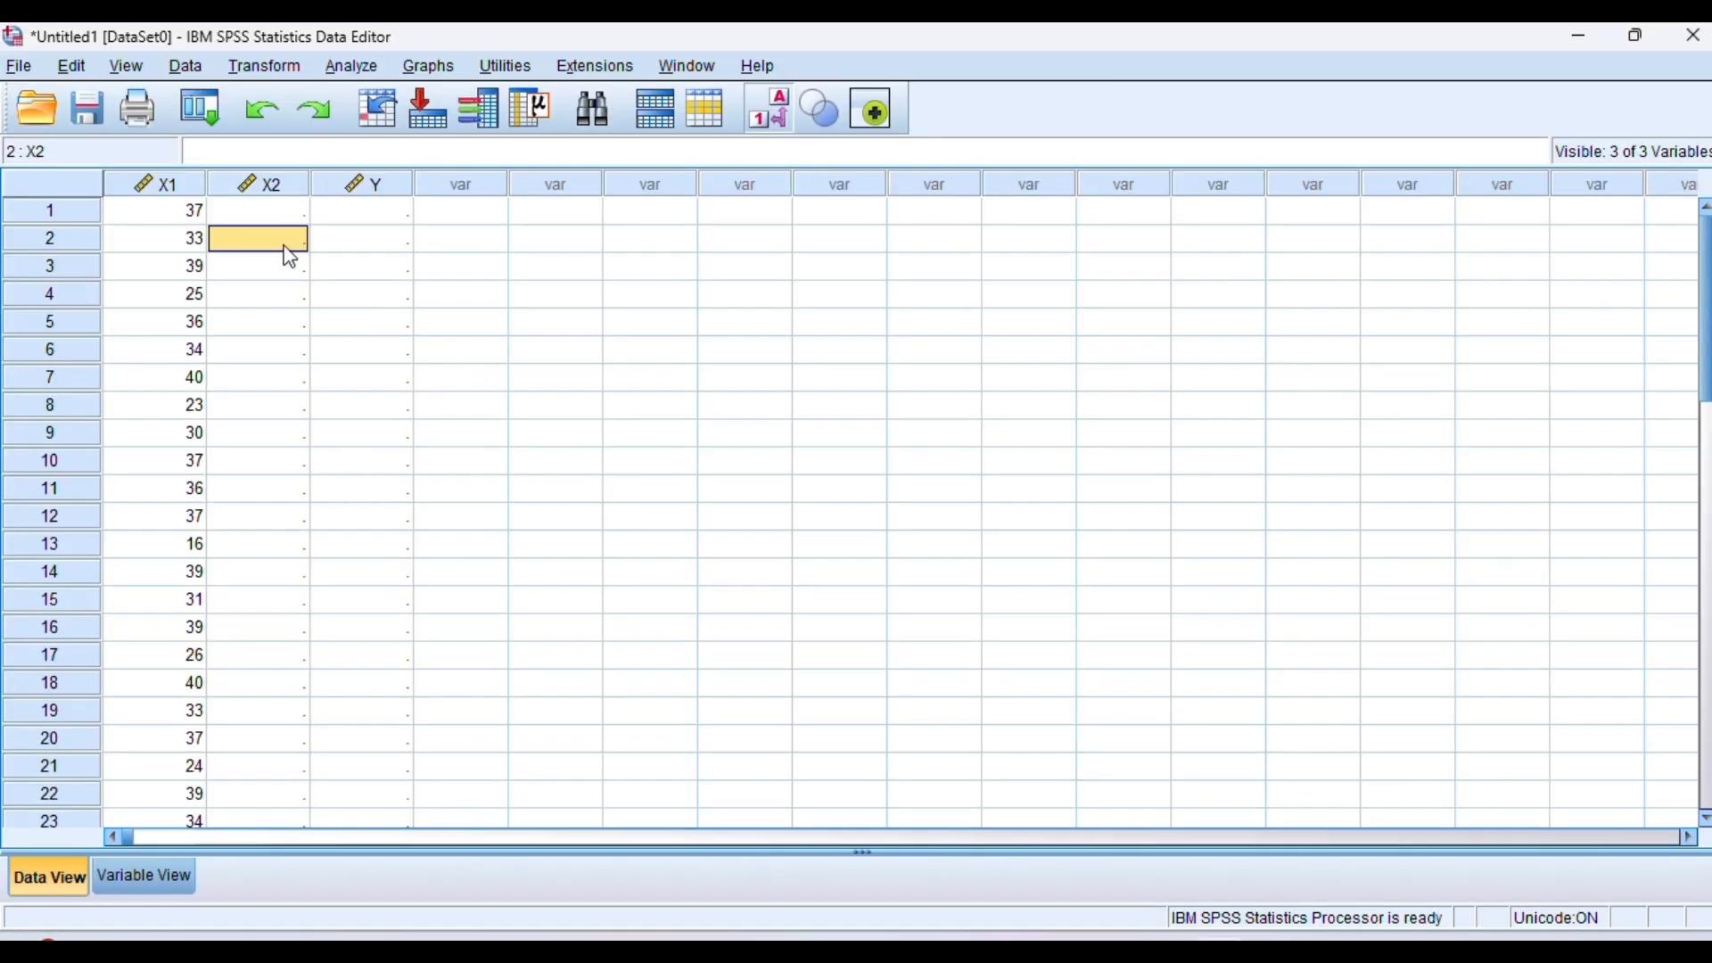
left_click(271, 218)
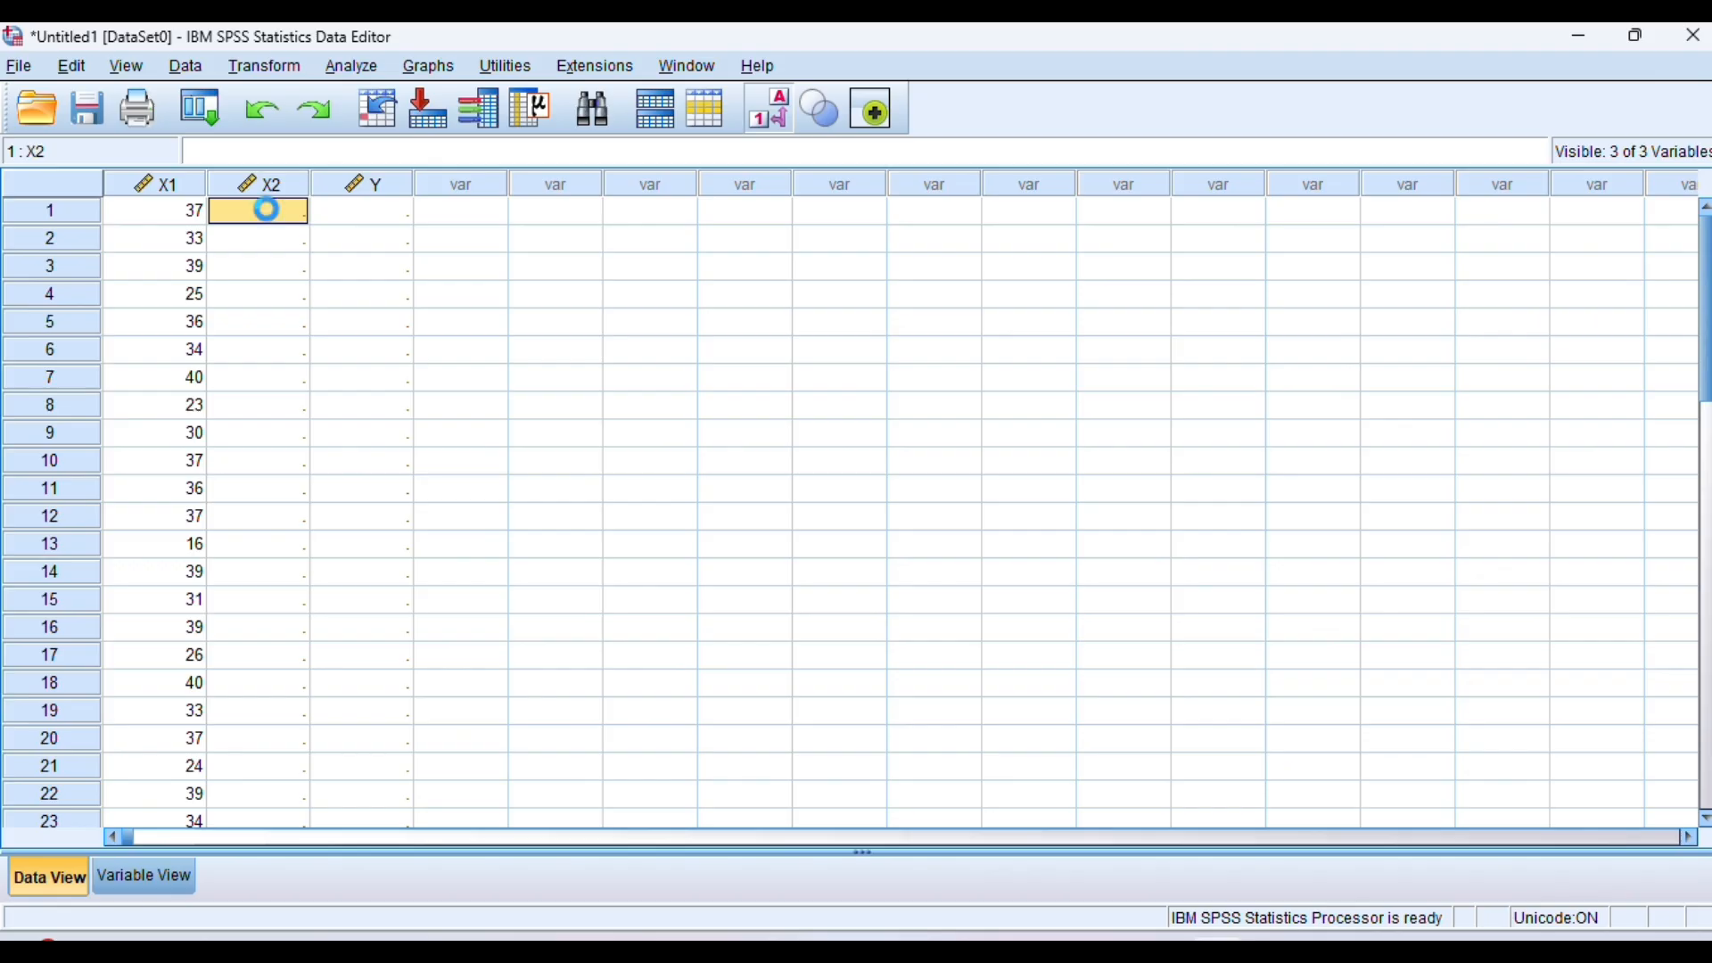
key("ctrl+v")
- Select case 1 of variable Y as the paste target, and copy the Y block's TOTAL scores in AH3:AH36 in Excel
left_click(347, 218)
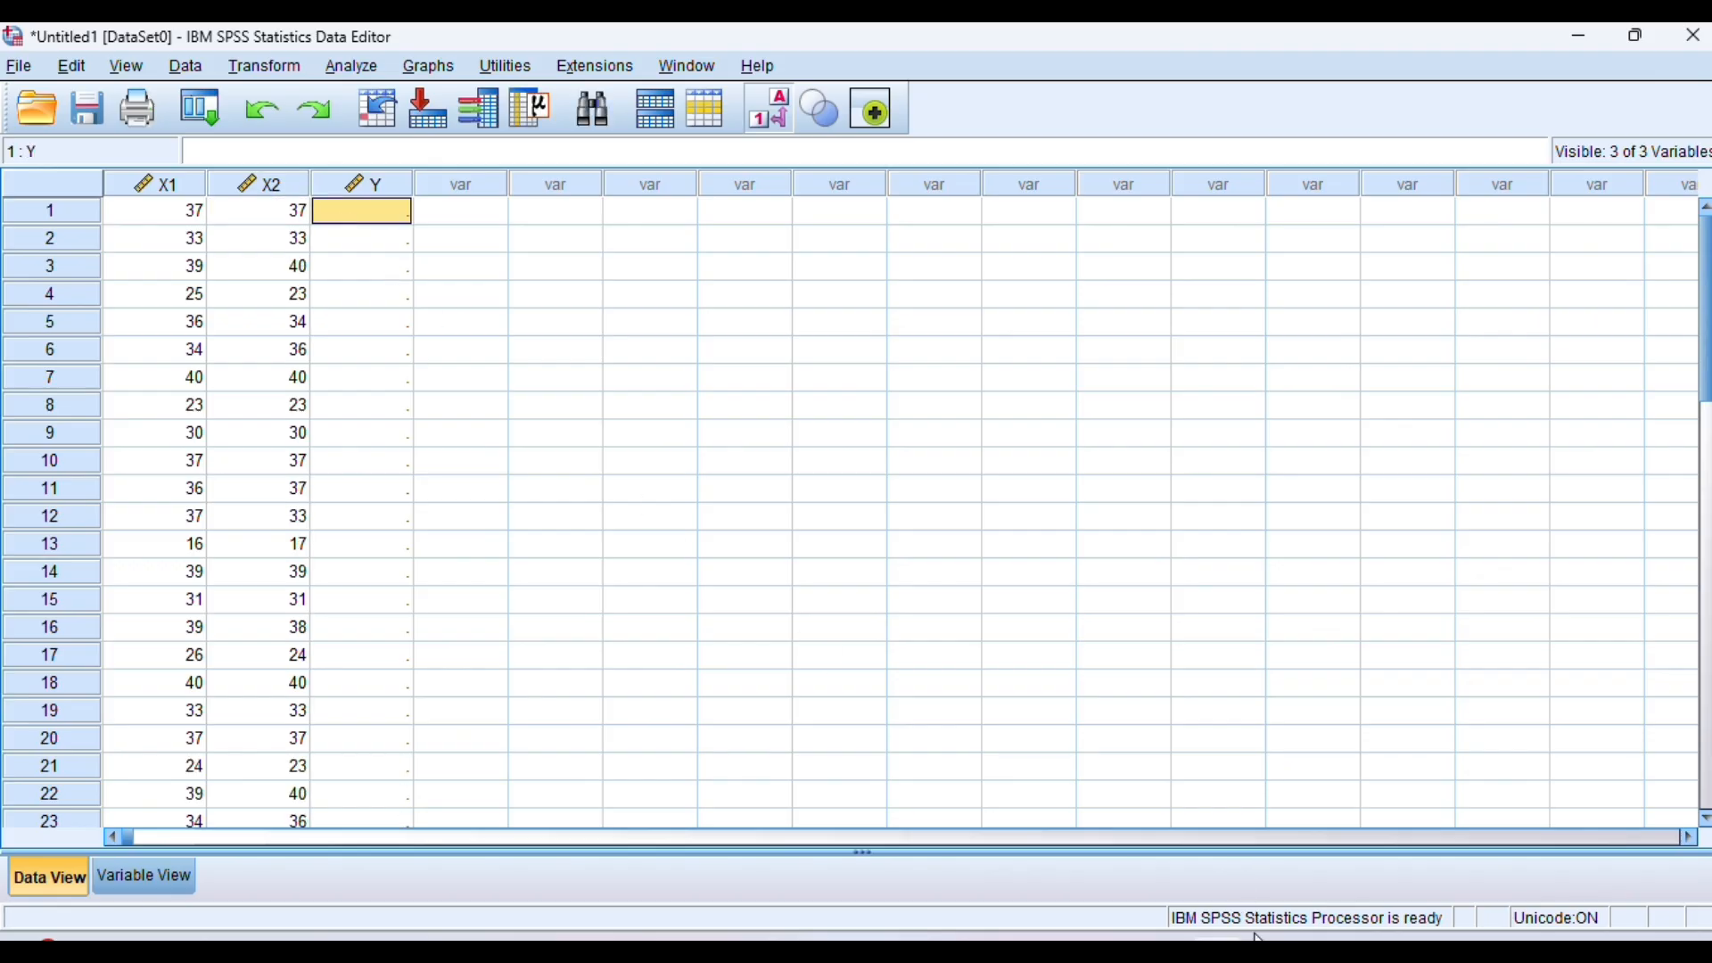
left_click(1218, 950)
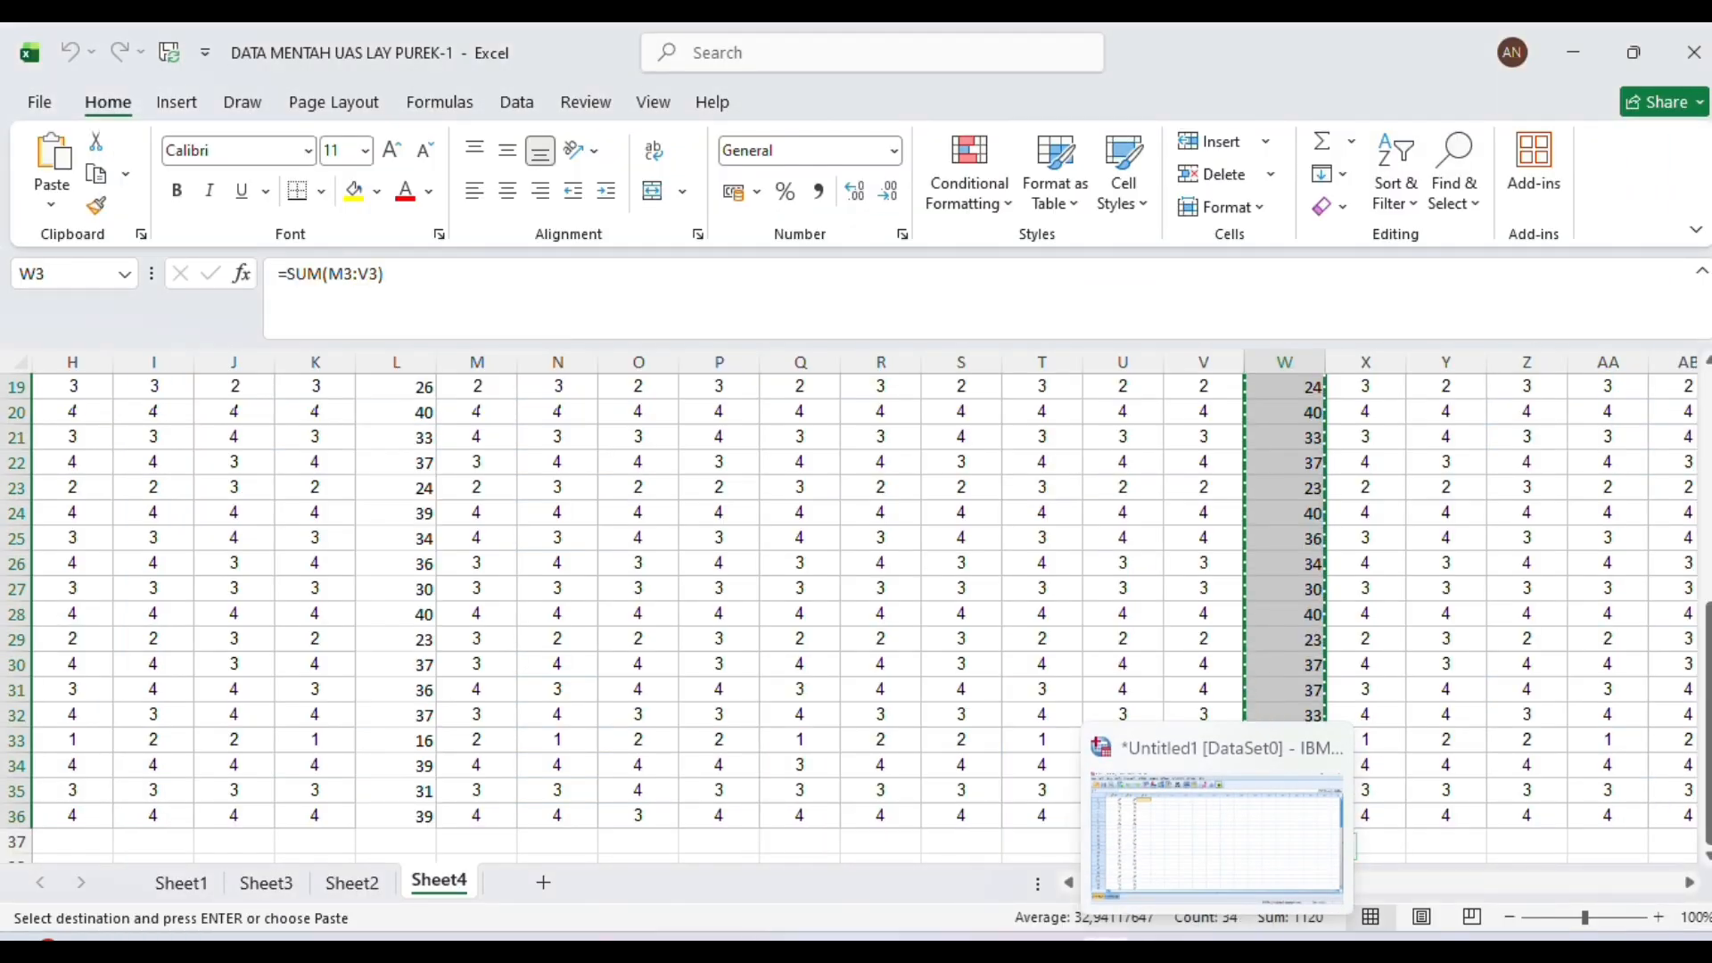
scroll(1513, 560, "right", 2)
scroll(1513, 559, "right", 3)
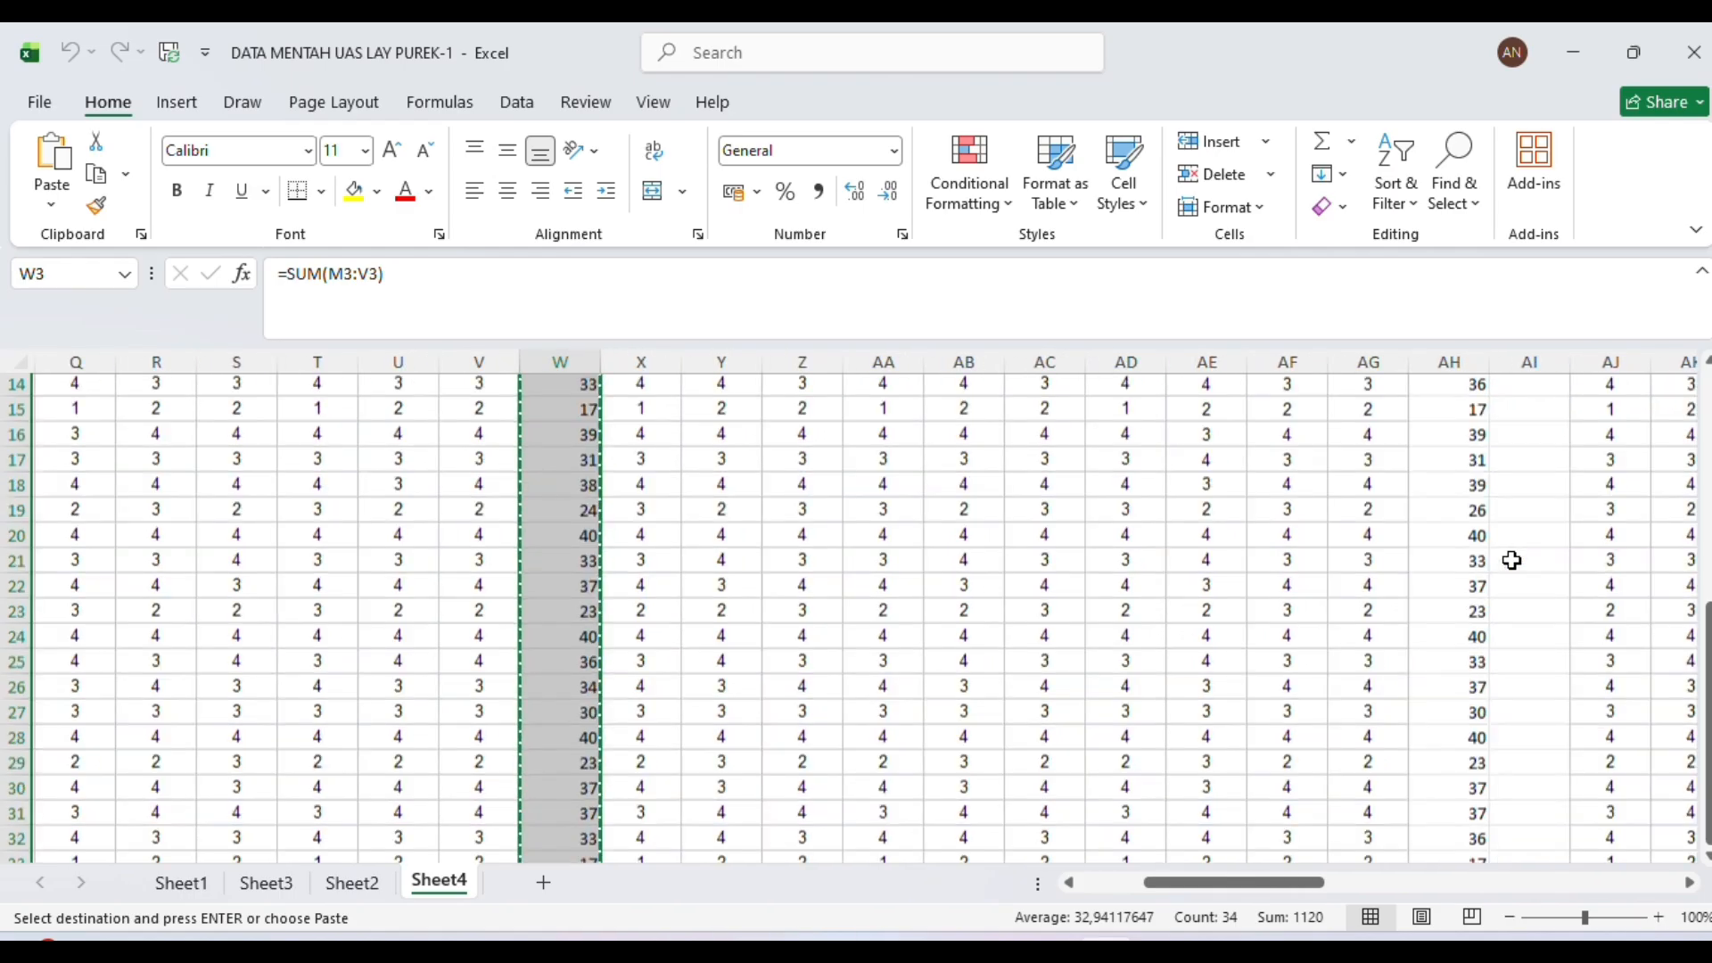
scroll(1513, 560, "up", 6)
left_click_drag(1433, 432, 1453, 834)
key("ctrl+c")
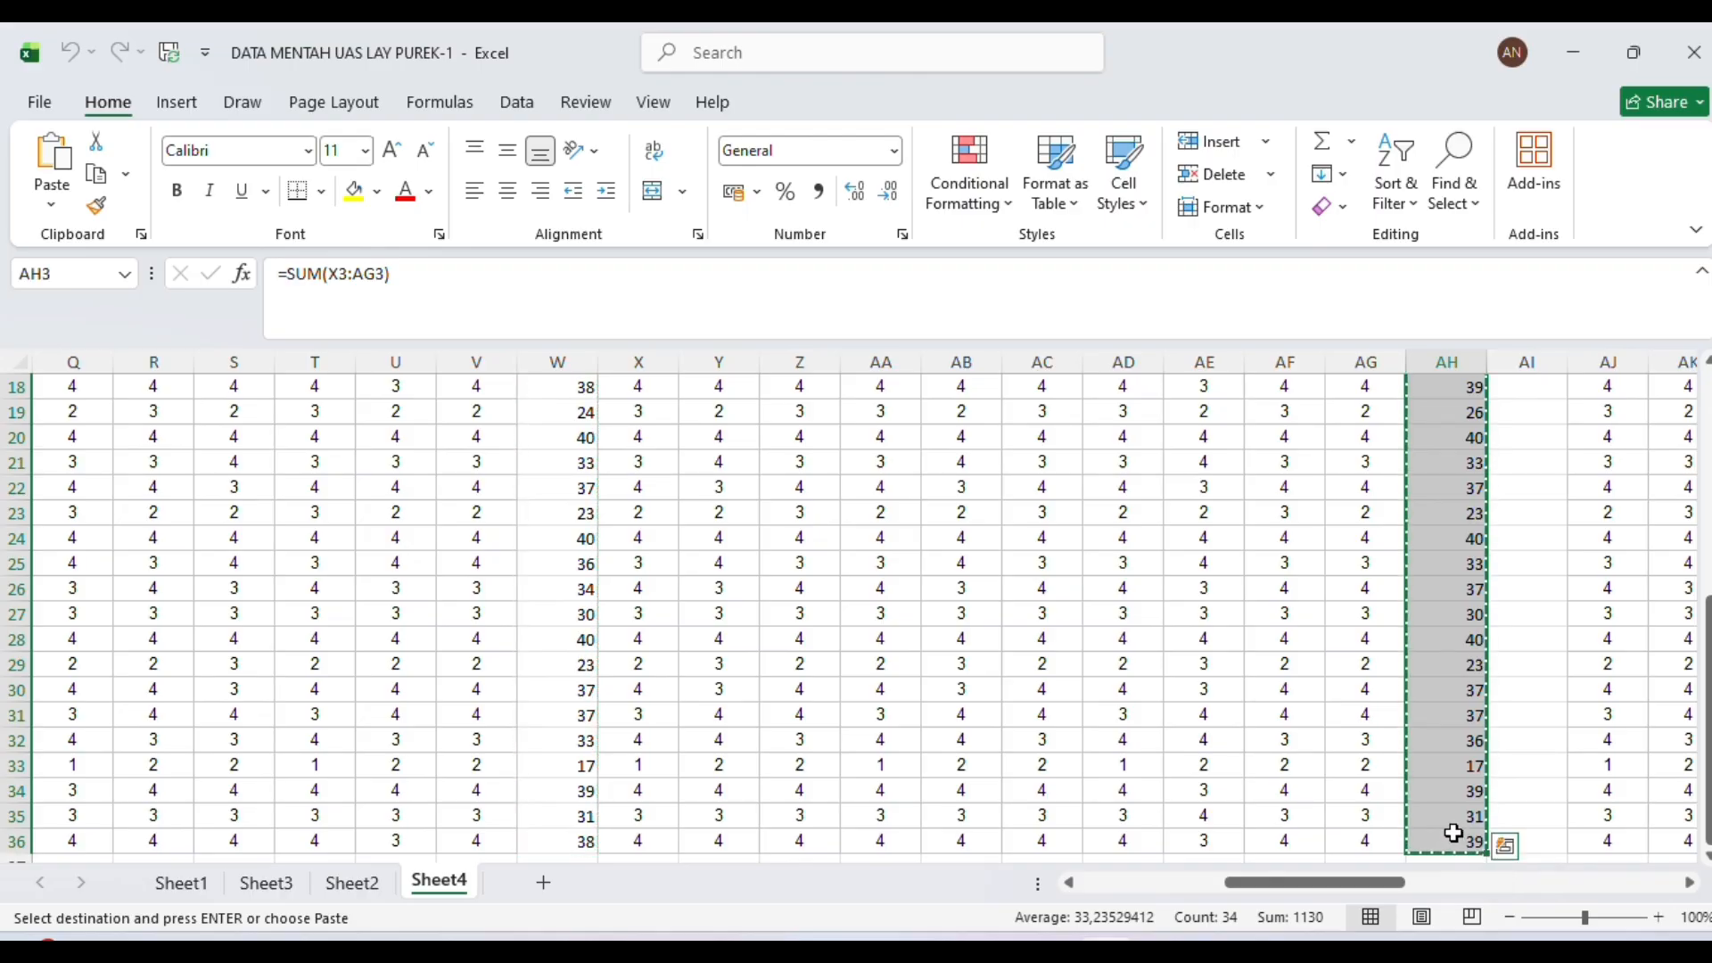
- Switch to the SPSS dataset and paste the copied totals into variable Y, starting at case 1
mouse_move(1217, 952)
left_click(1218, 833)
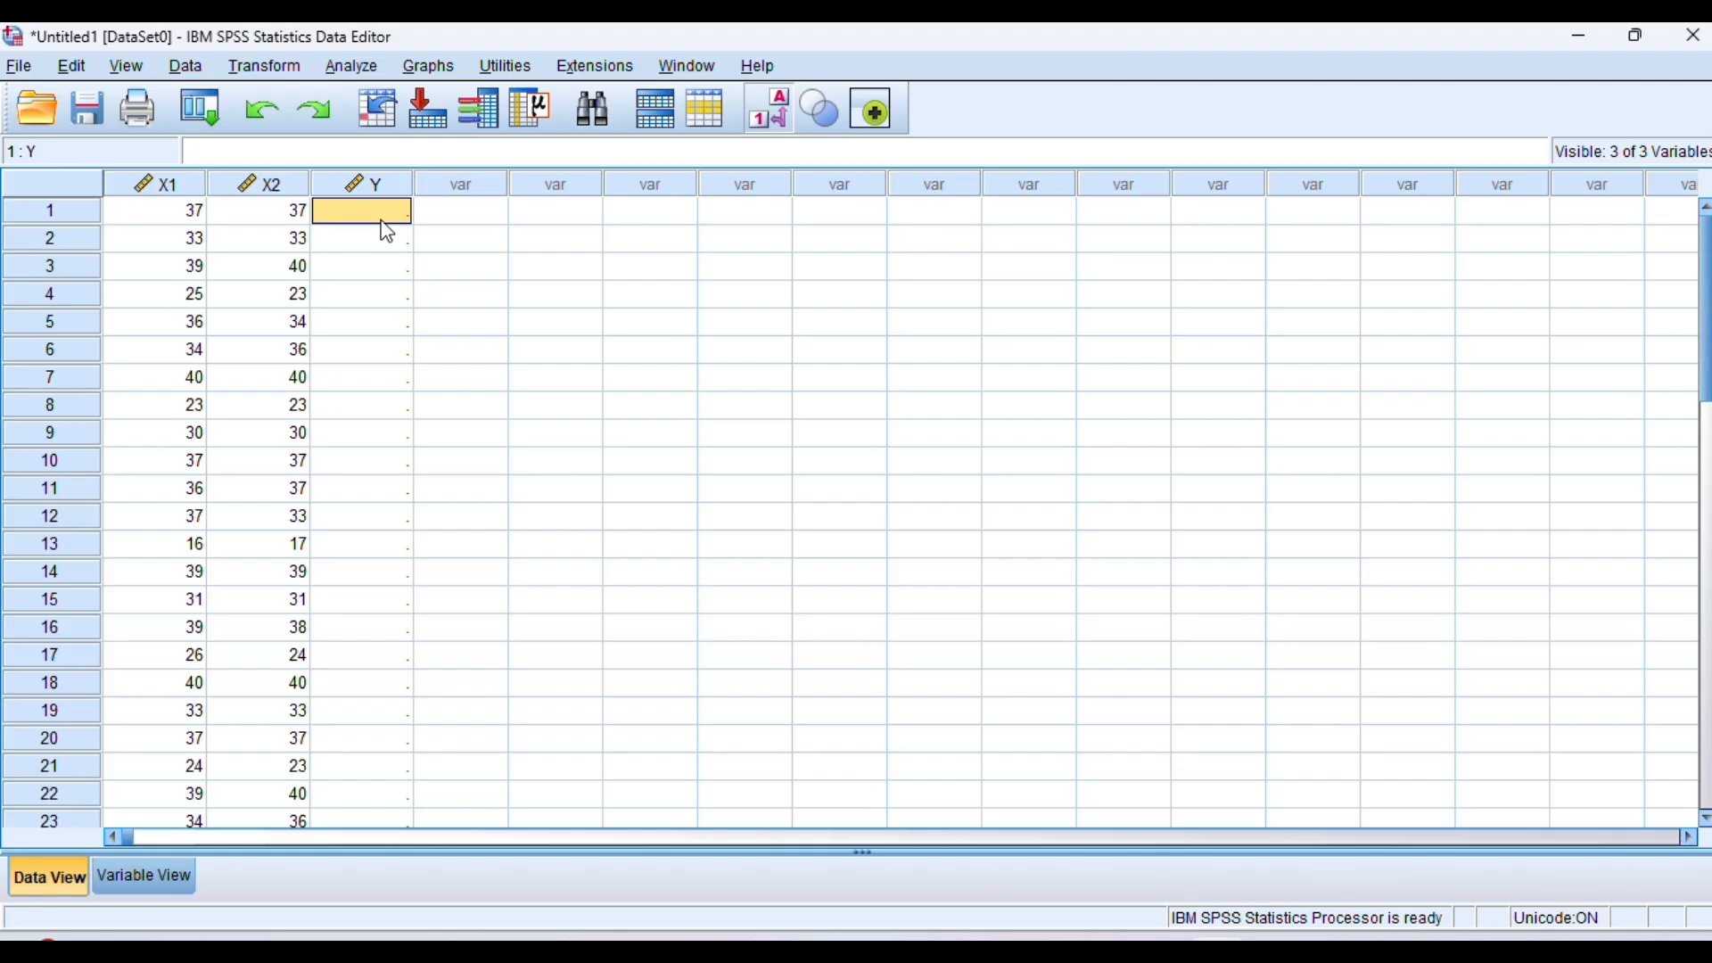
key("ctrl+v")
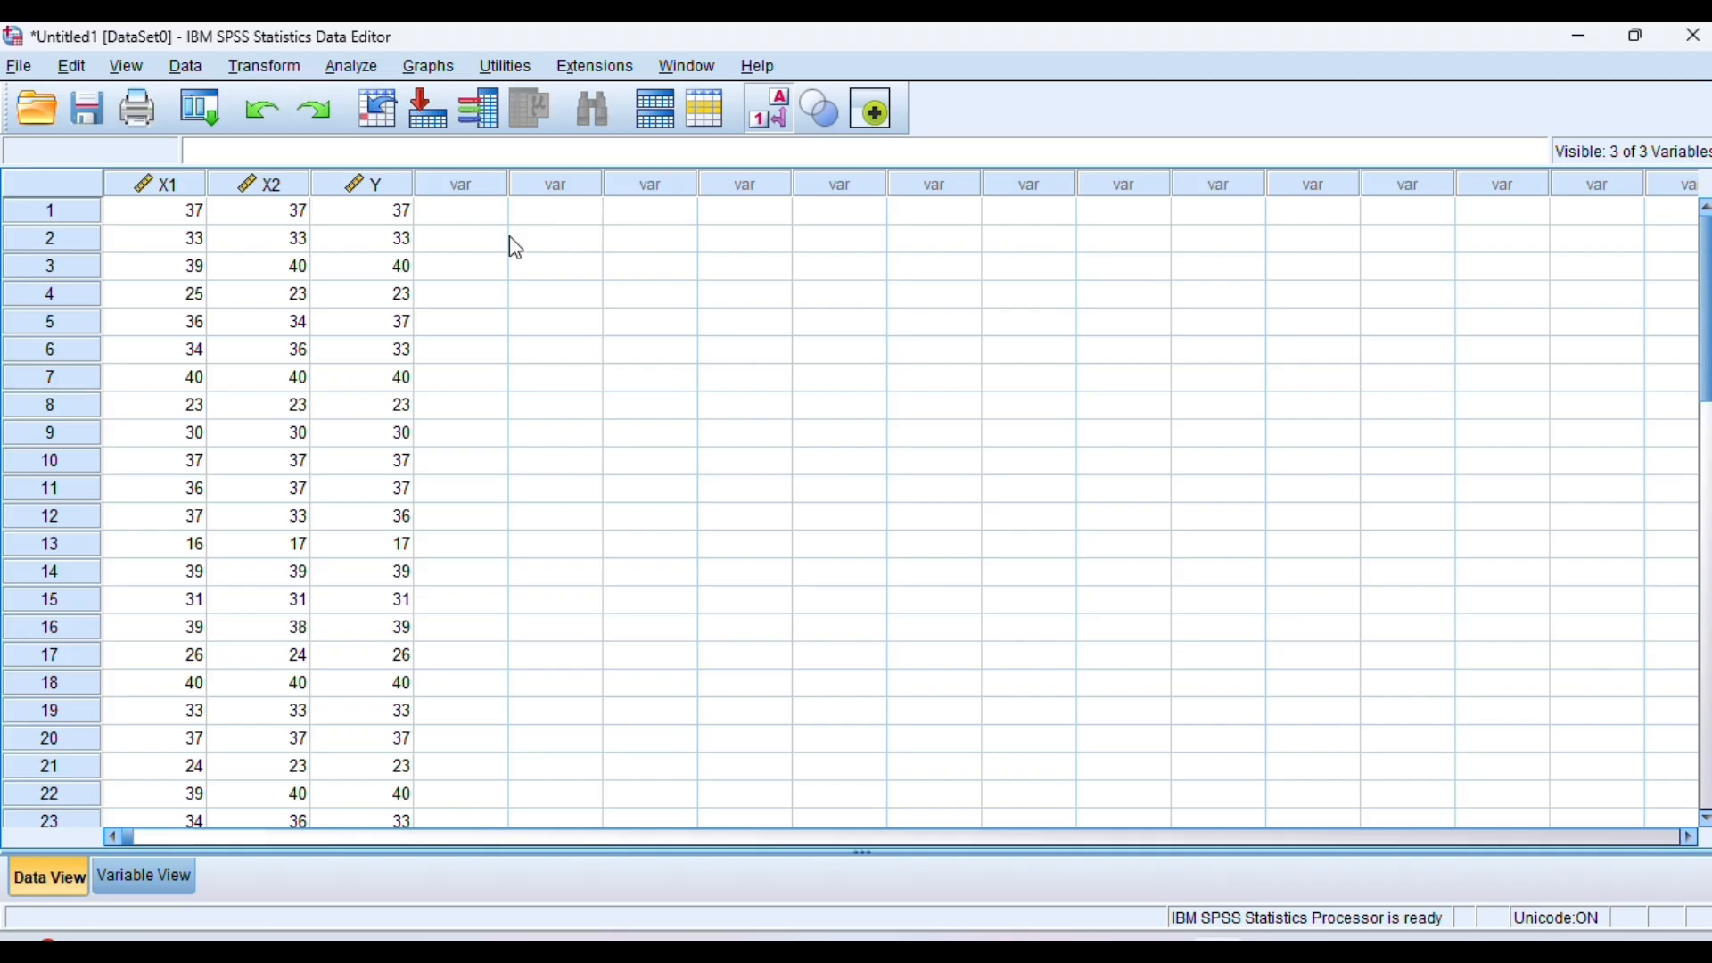
- Run Descriptives on the variables ECT [X1], PLD [X2] and KWP [Y] with the default statistics
left_click(349, 70)
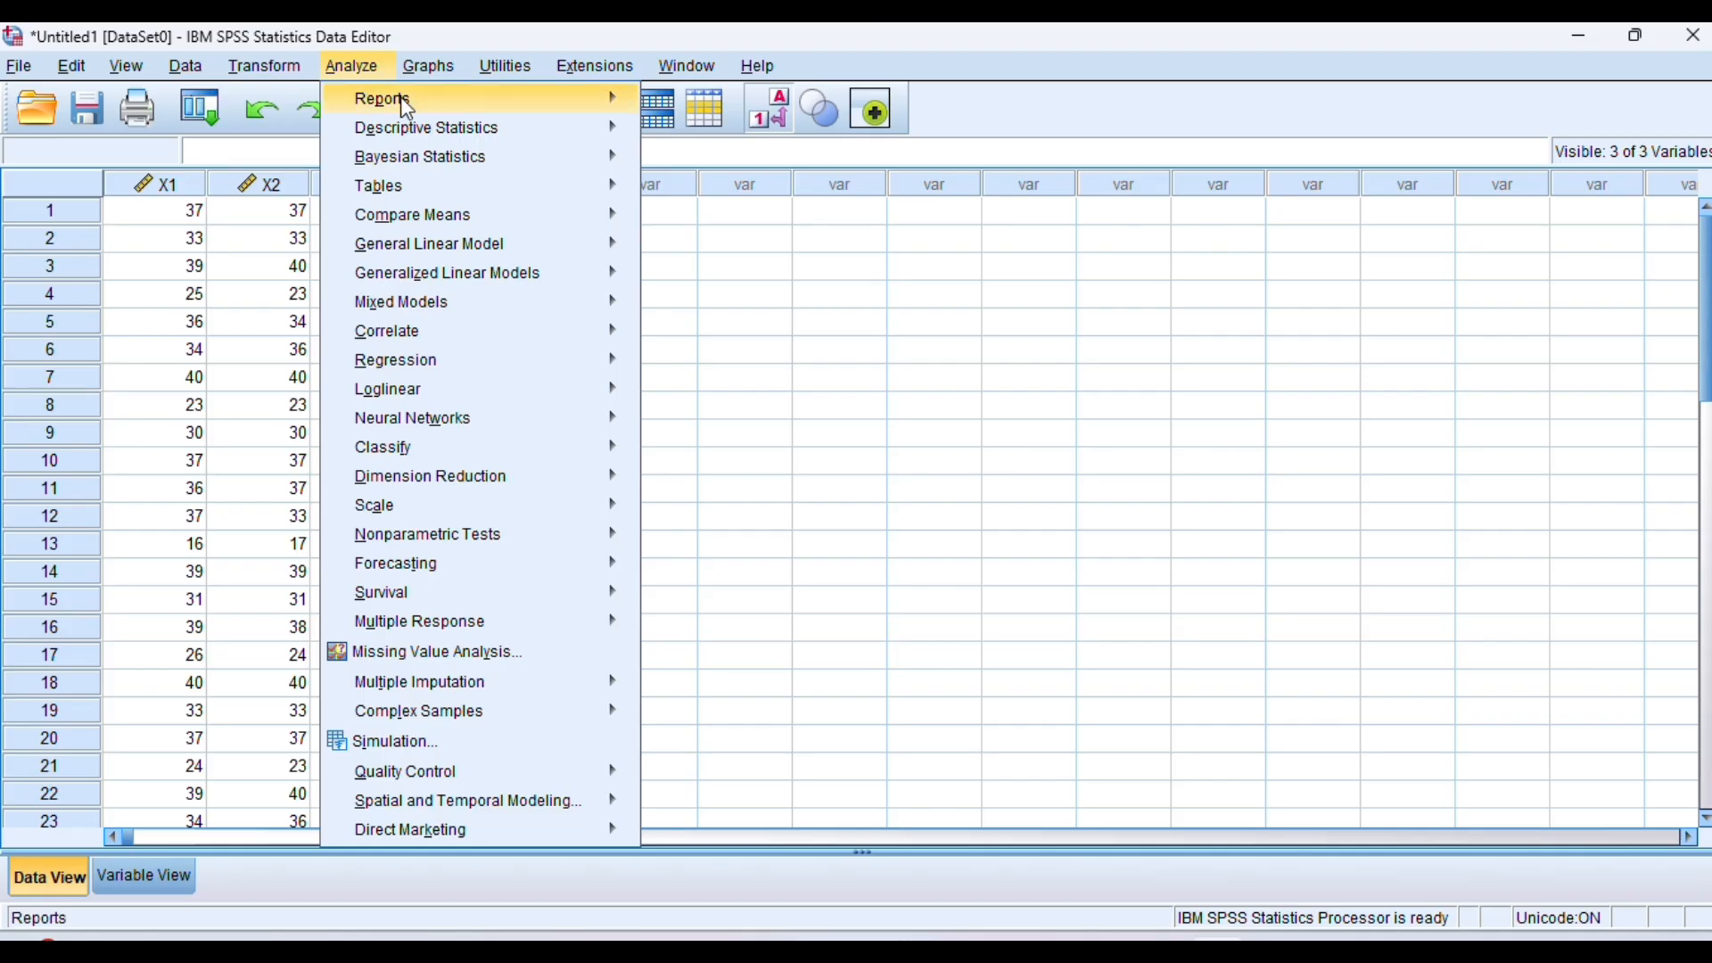
mouse_move(448, 129)
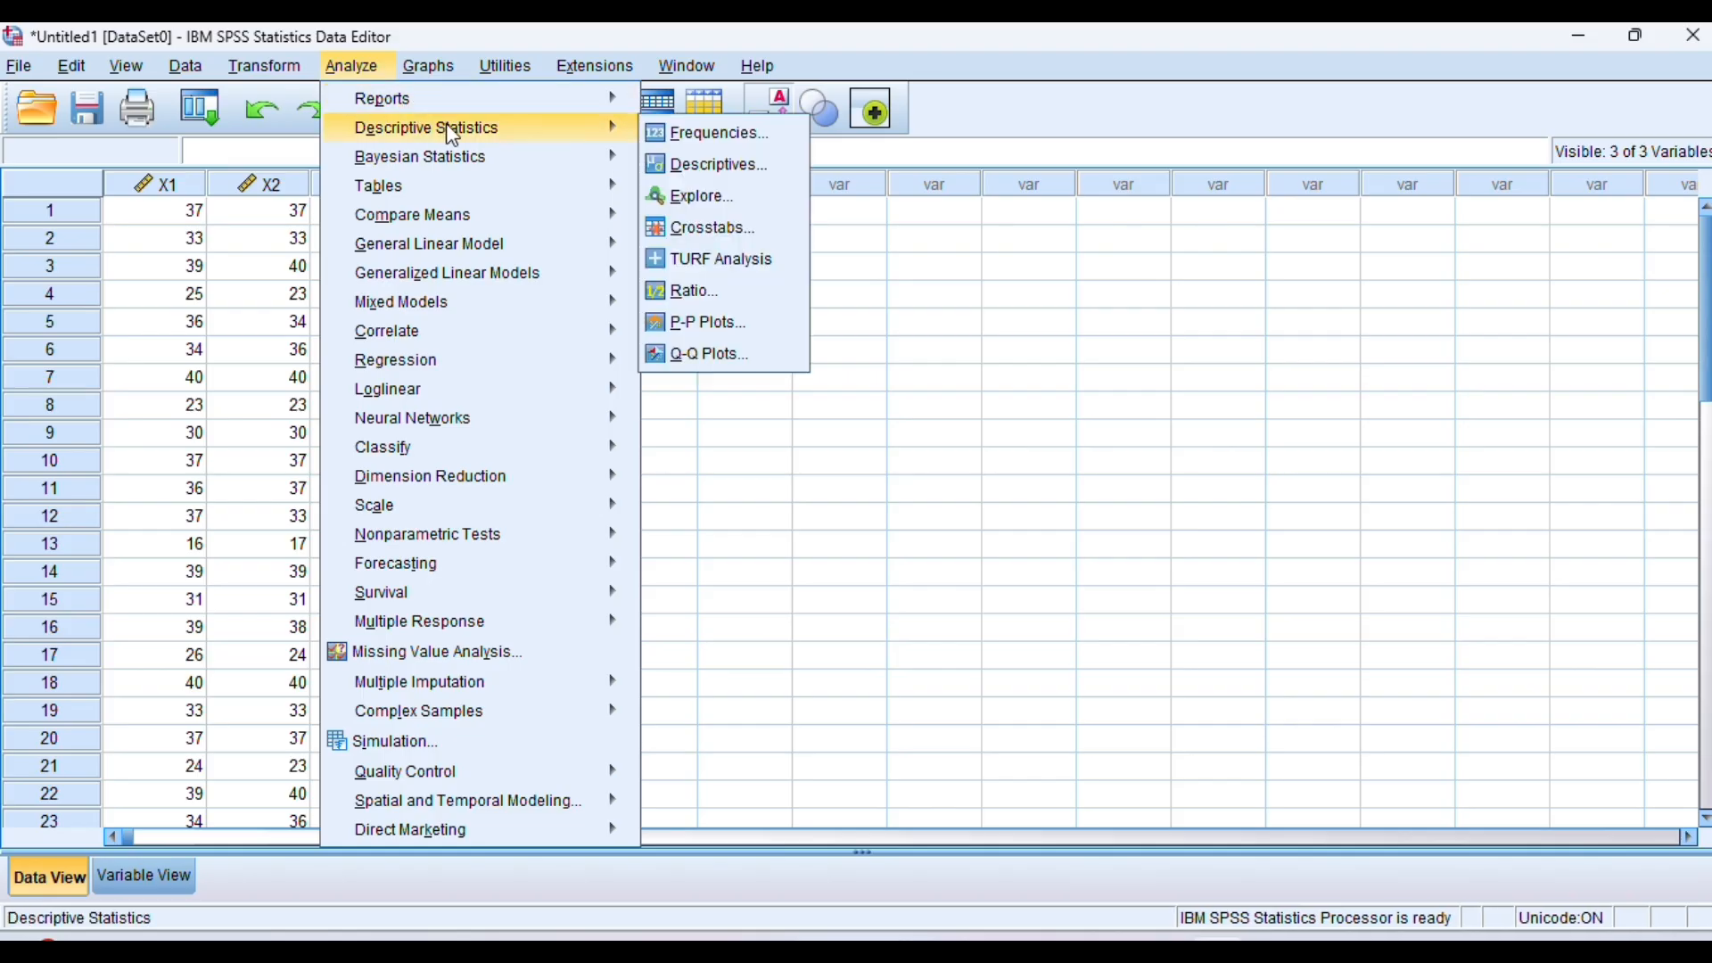
mouse_move(603, 125)
left_click(736, 166)
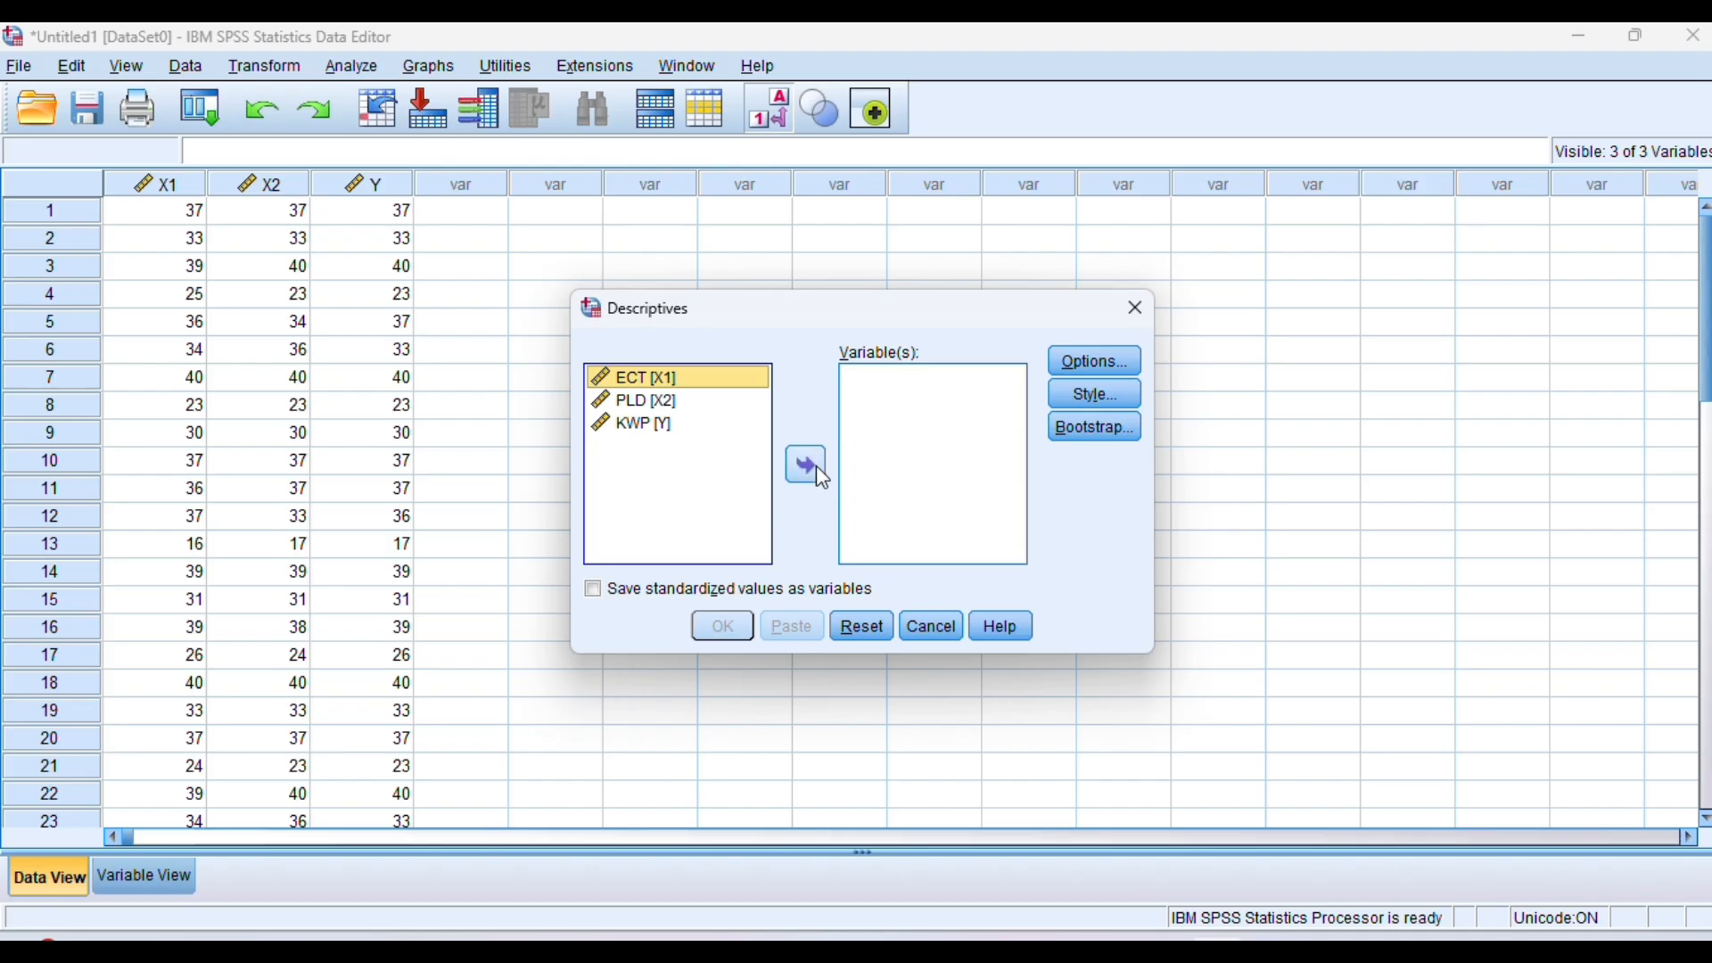
left_click_drag(624, 381, 637, 425)
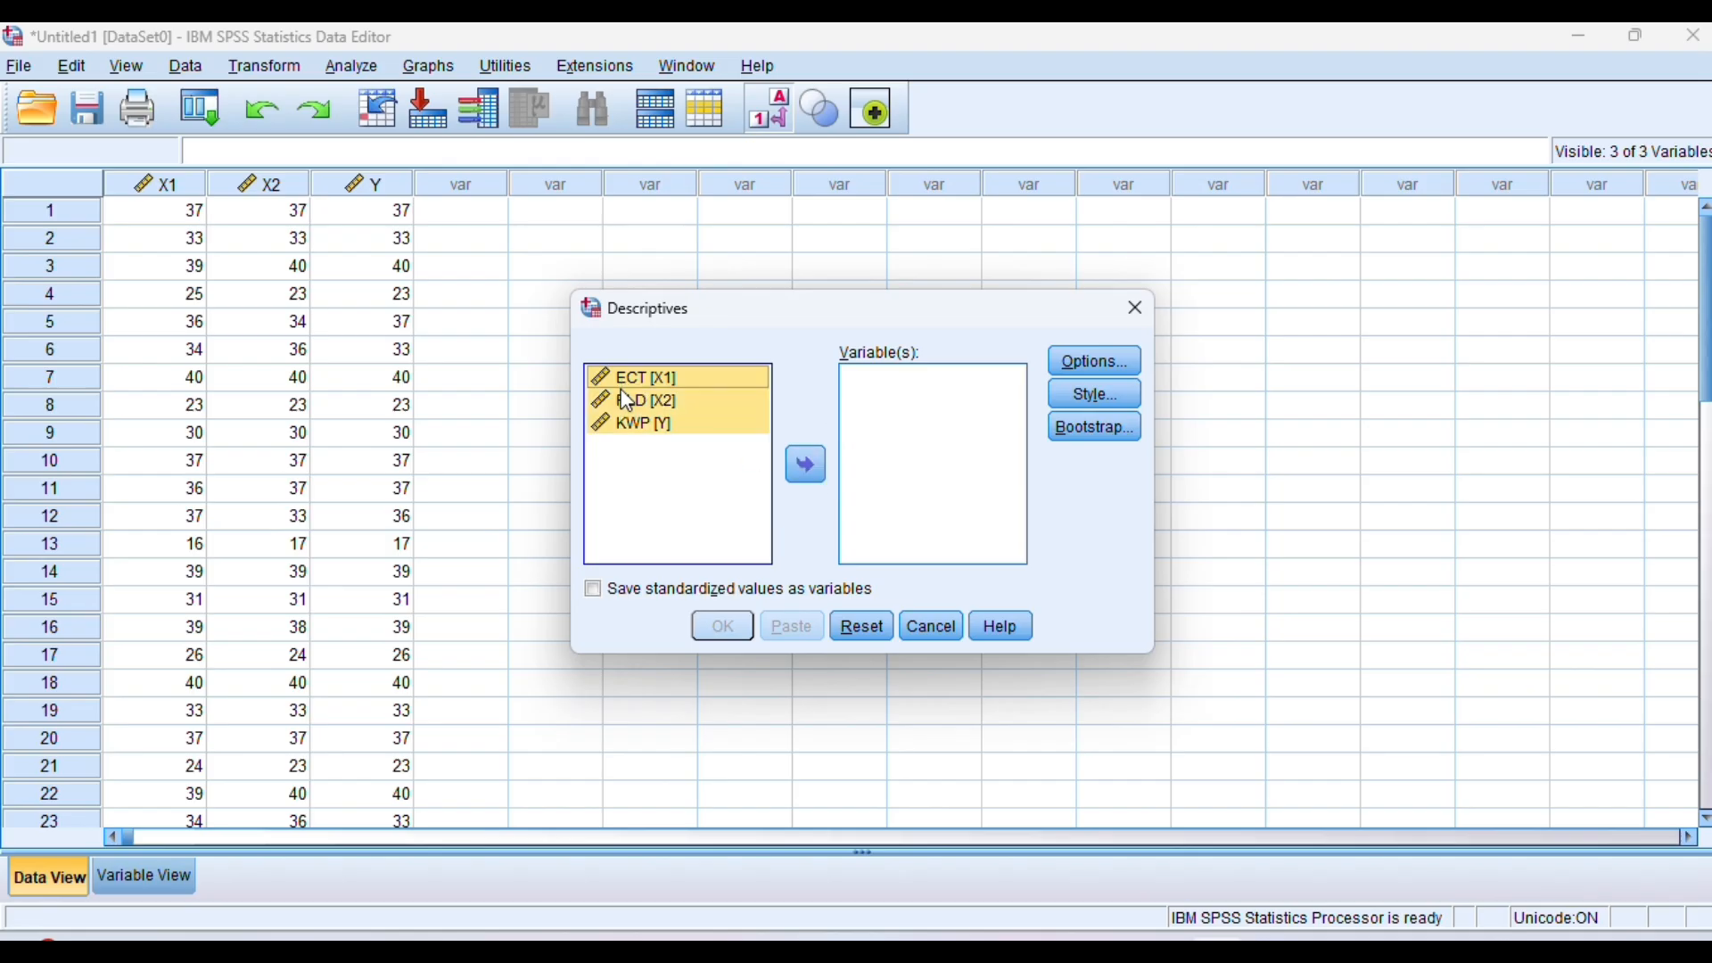
left_click(808, 466)
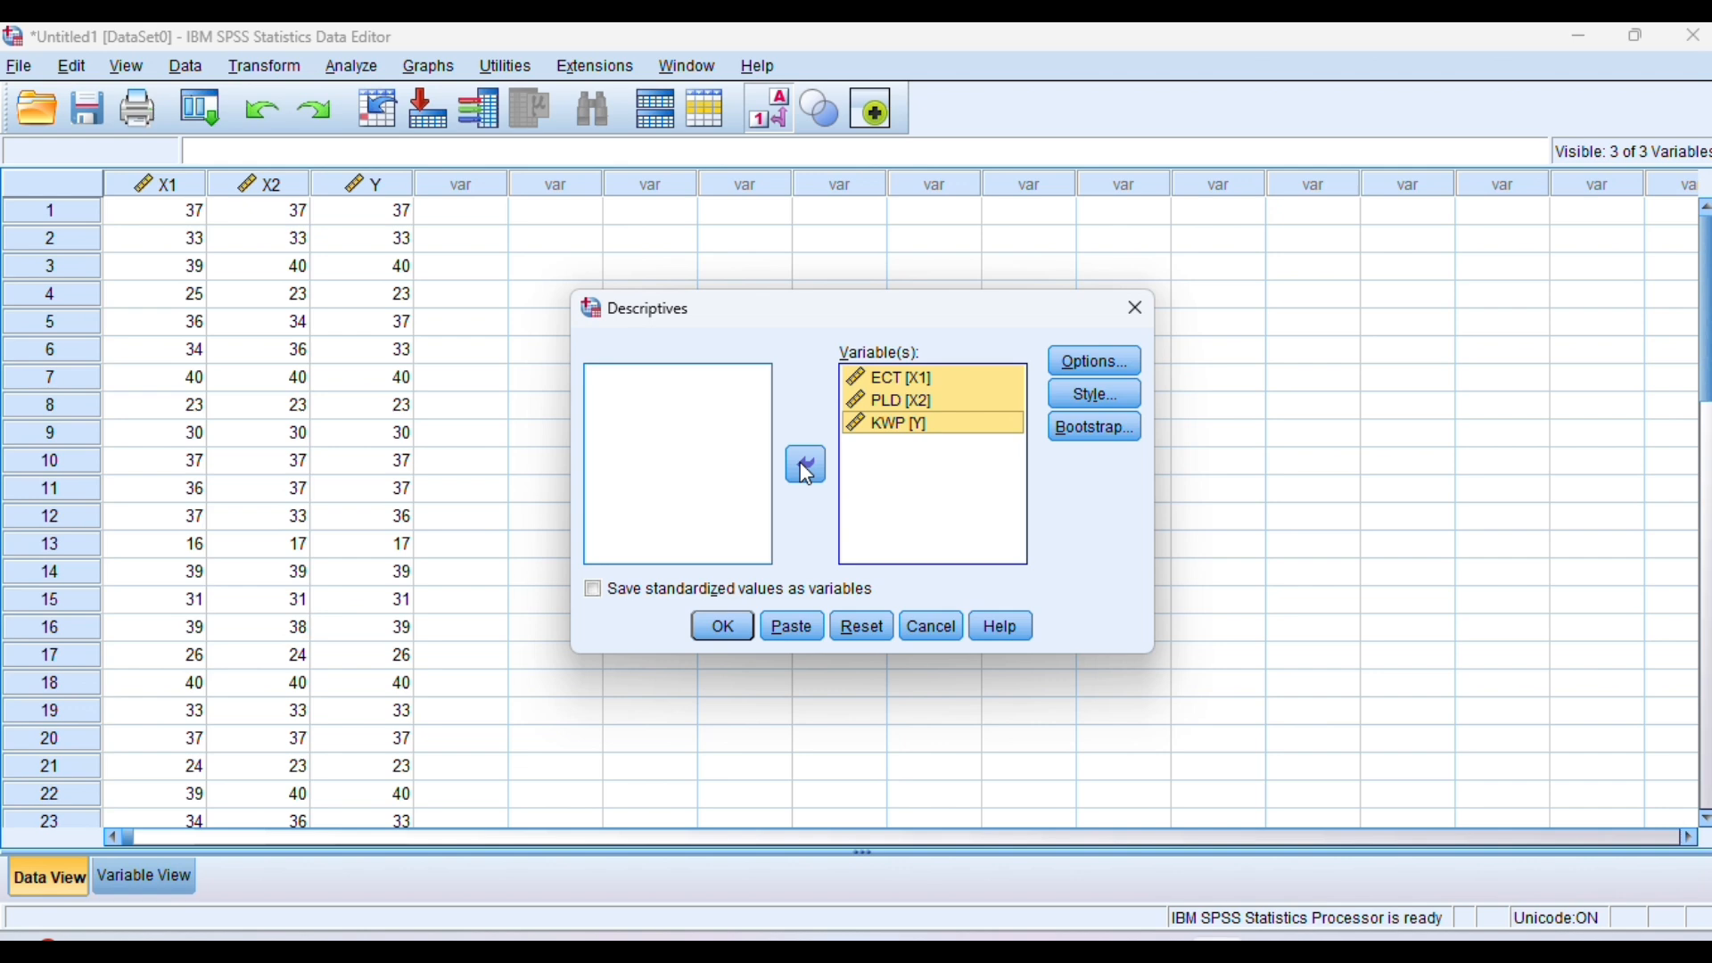
left_click(724, 633)
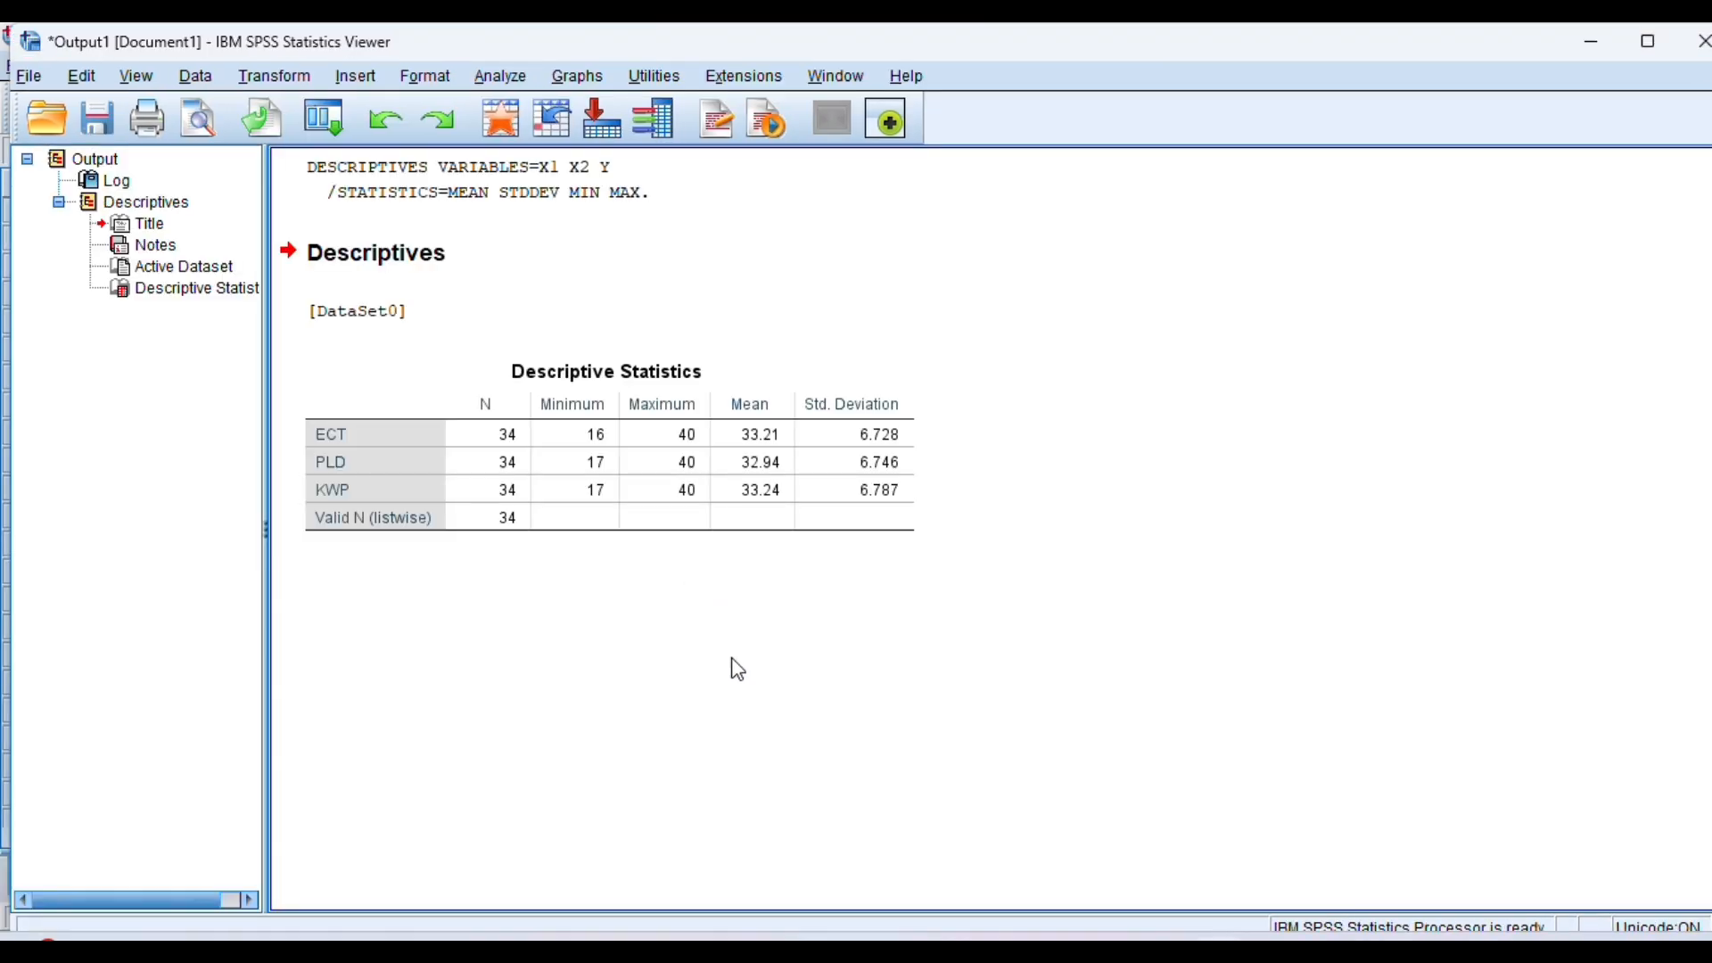
left_click(883, 533)
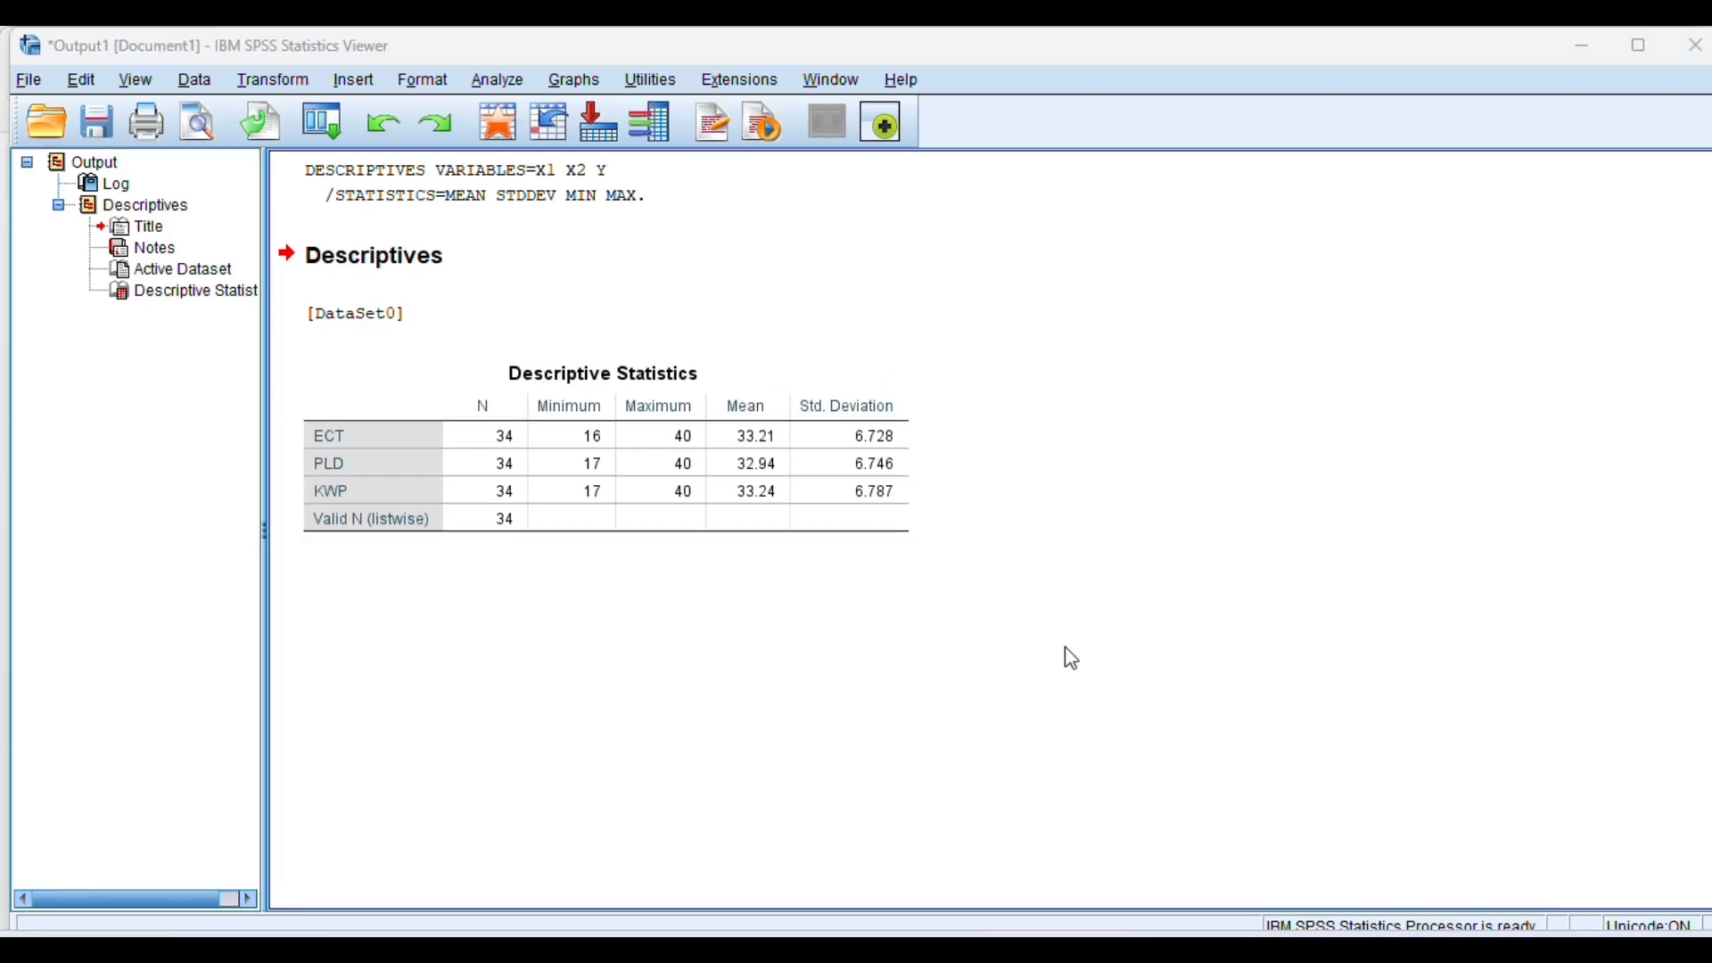
- Return to the SPSS dataset and start a Linear Regression with KWP [Y] as the dependent variable
mouse_move(1209, 949)
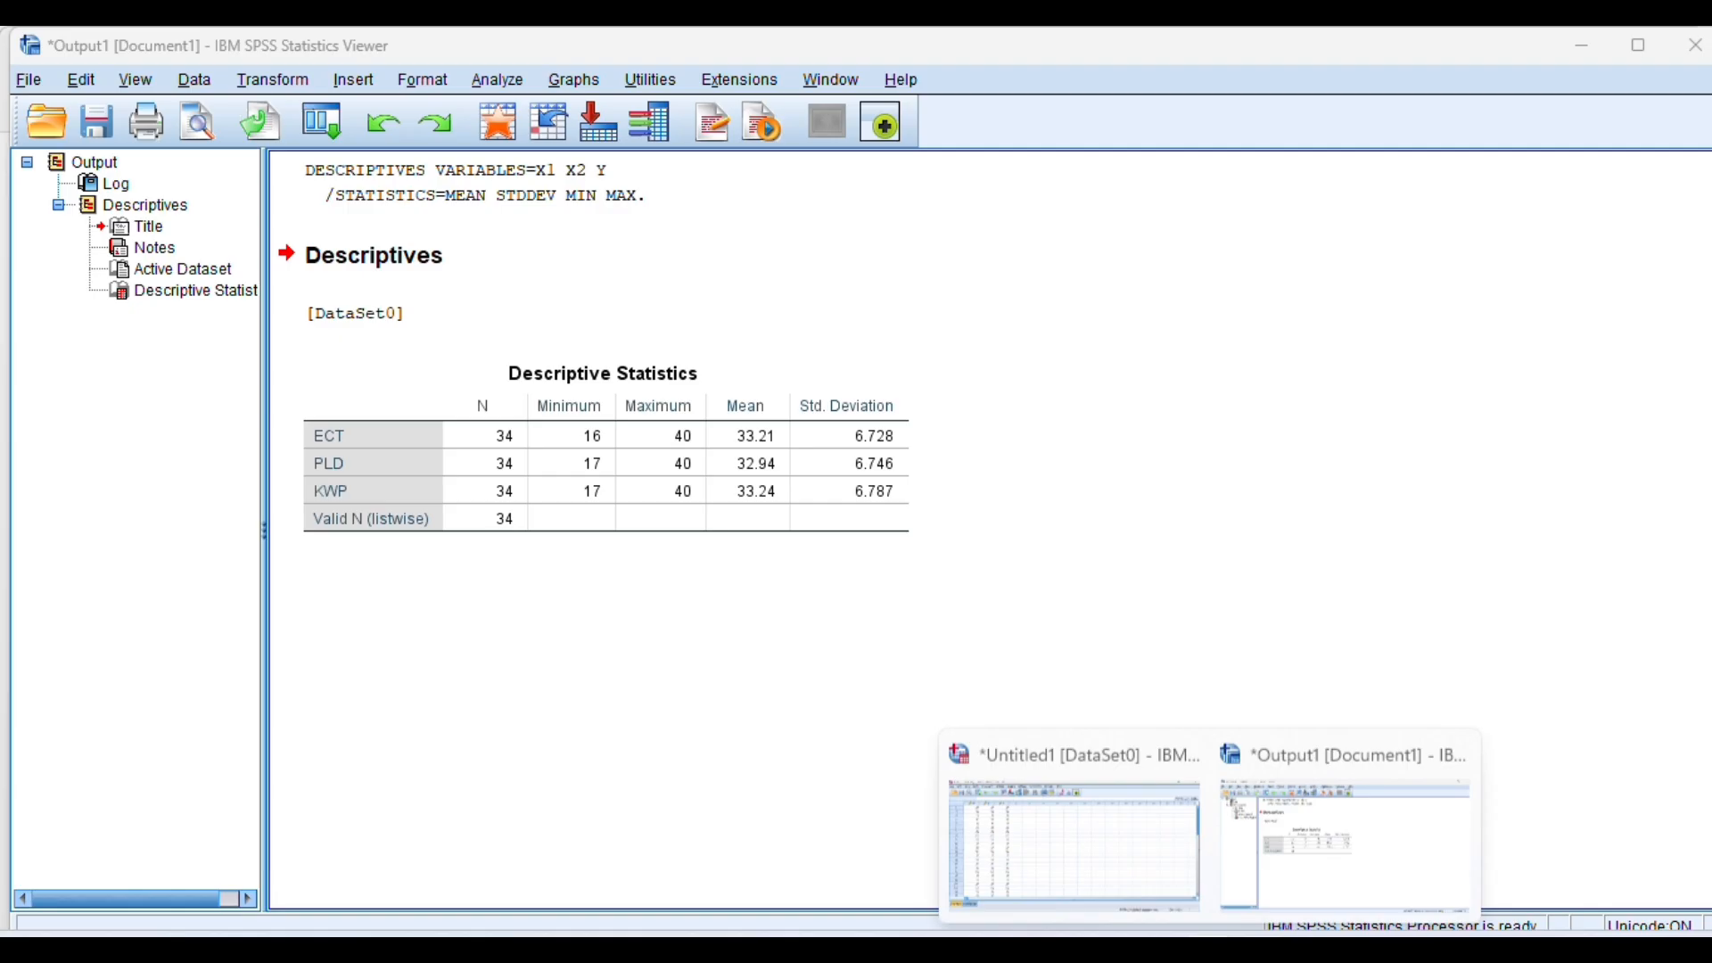
left_click(1093, 810)
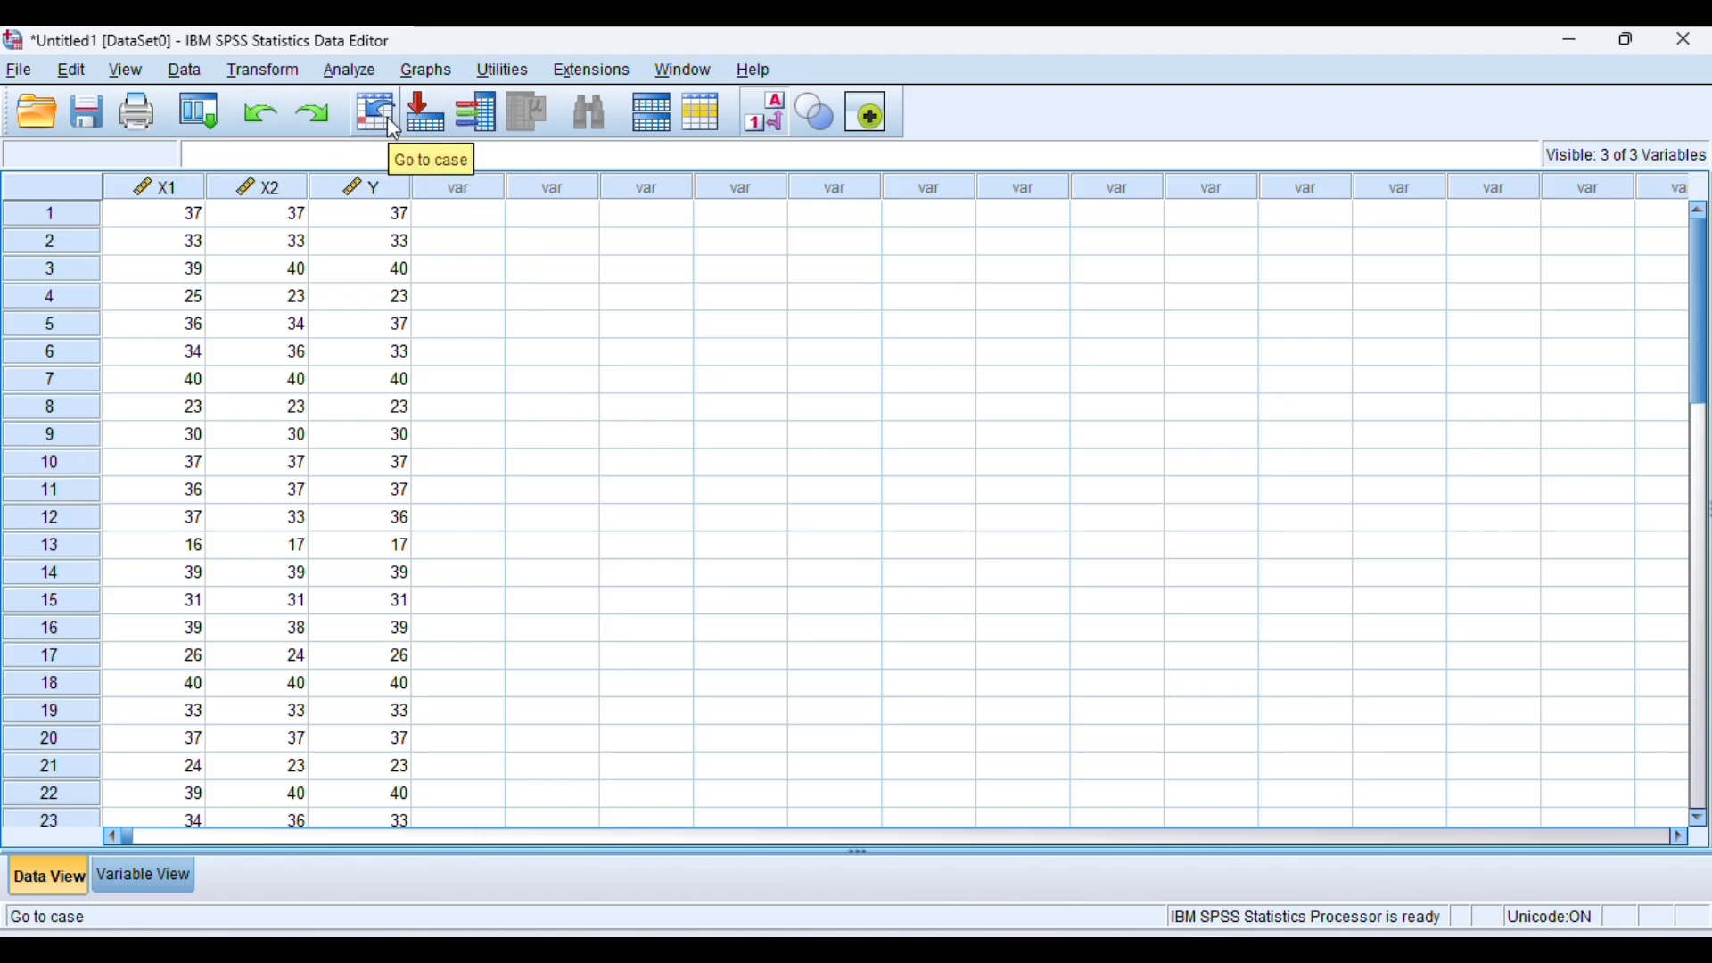
left_click(348, 72)
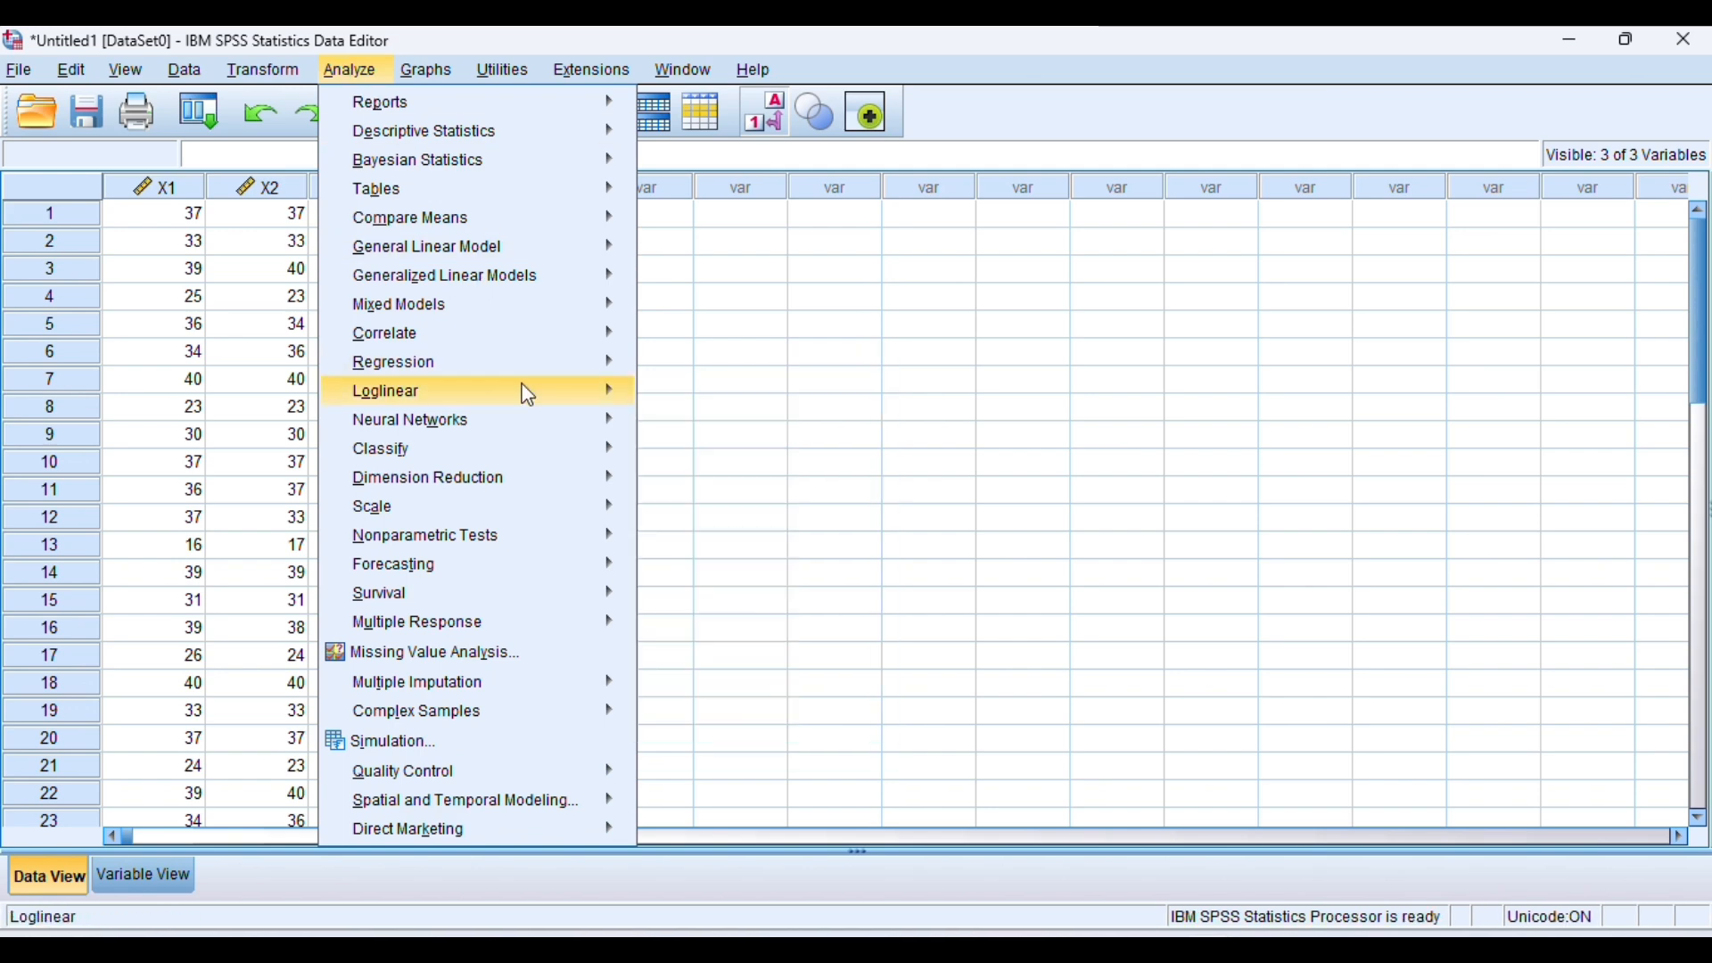
mouse_move(463, 367)
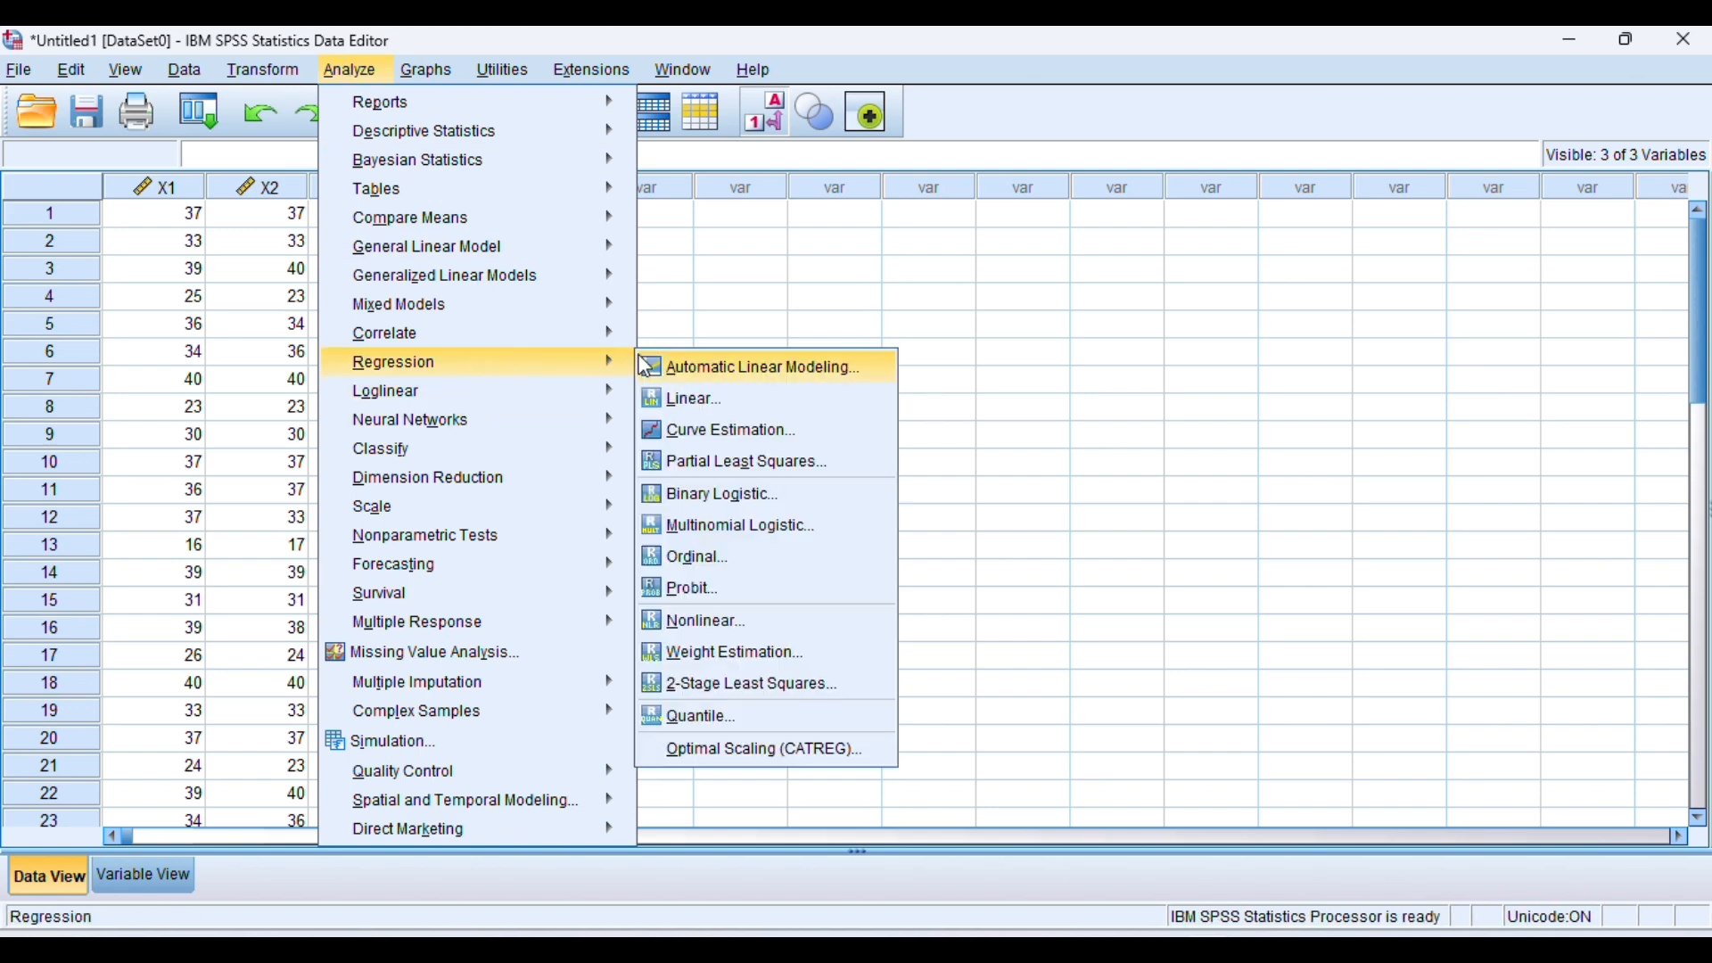
left_click(689, 404)
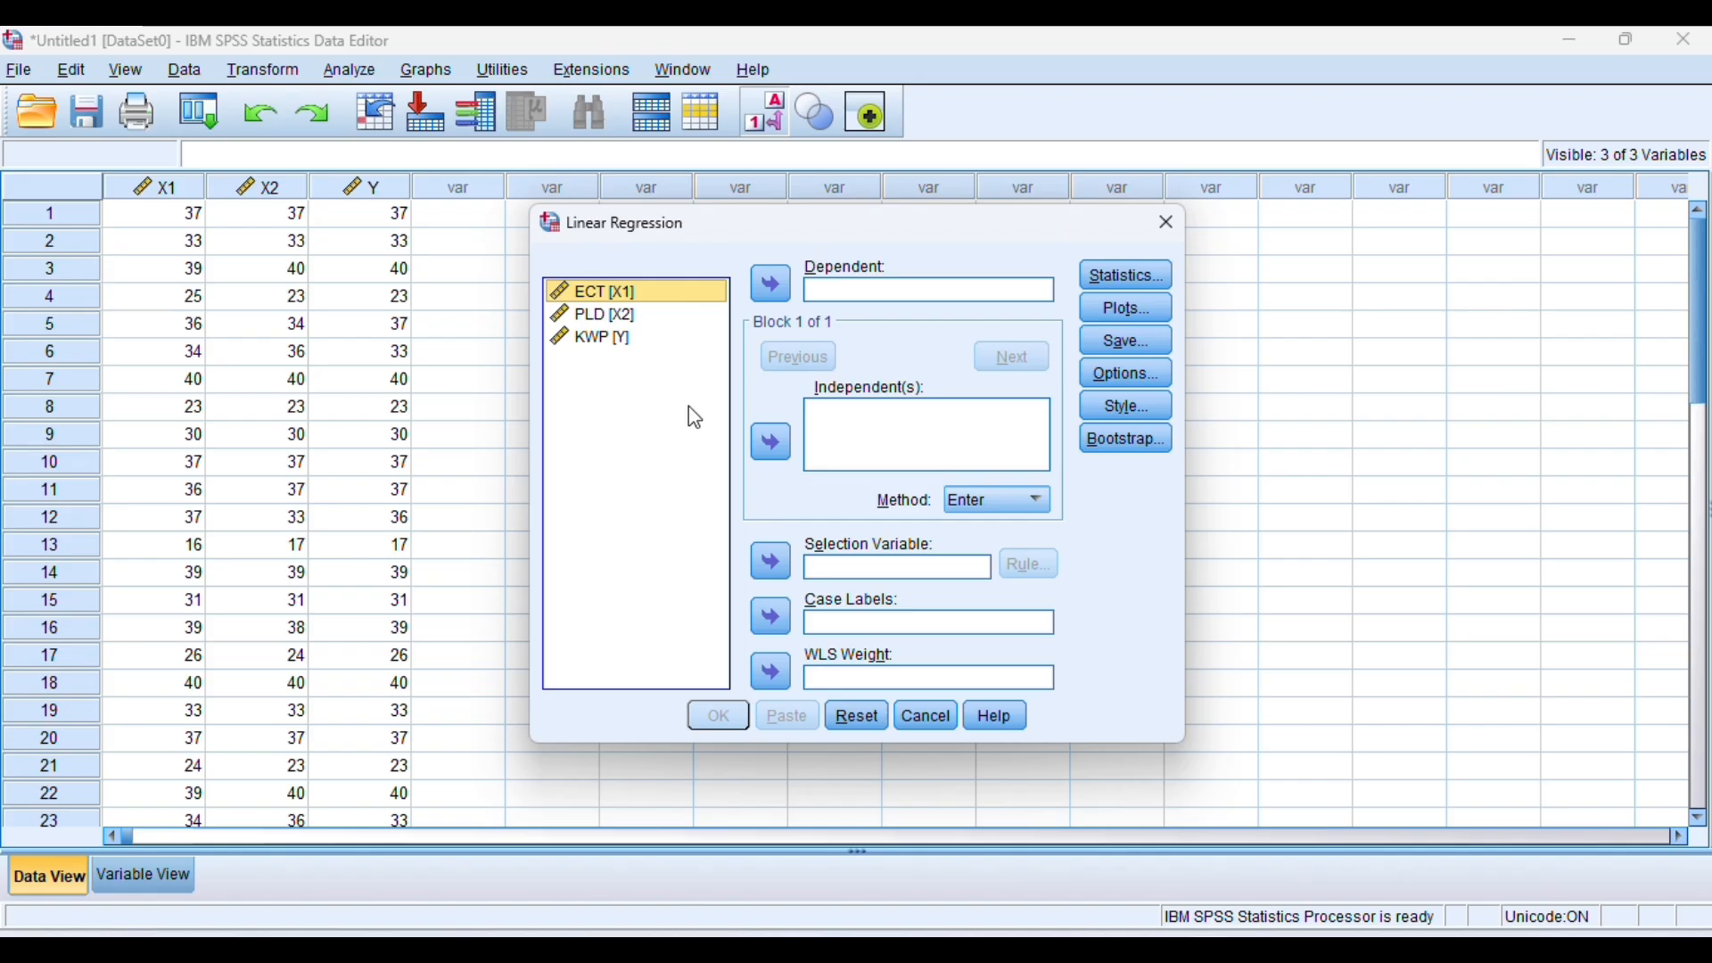
left_click(632, 344)
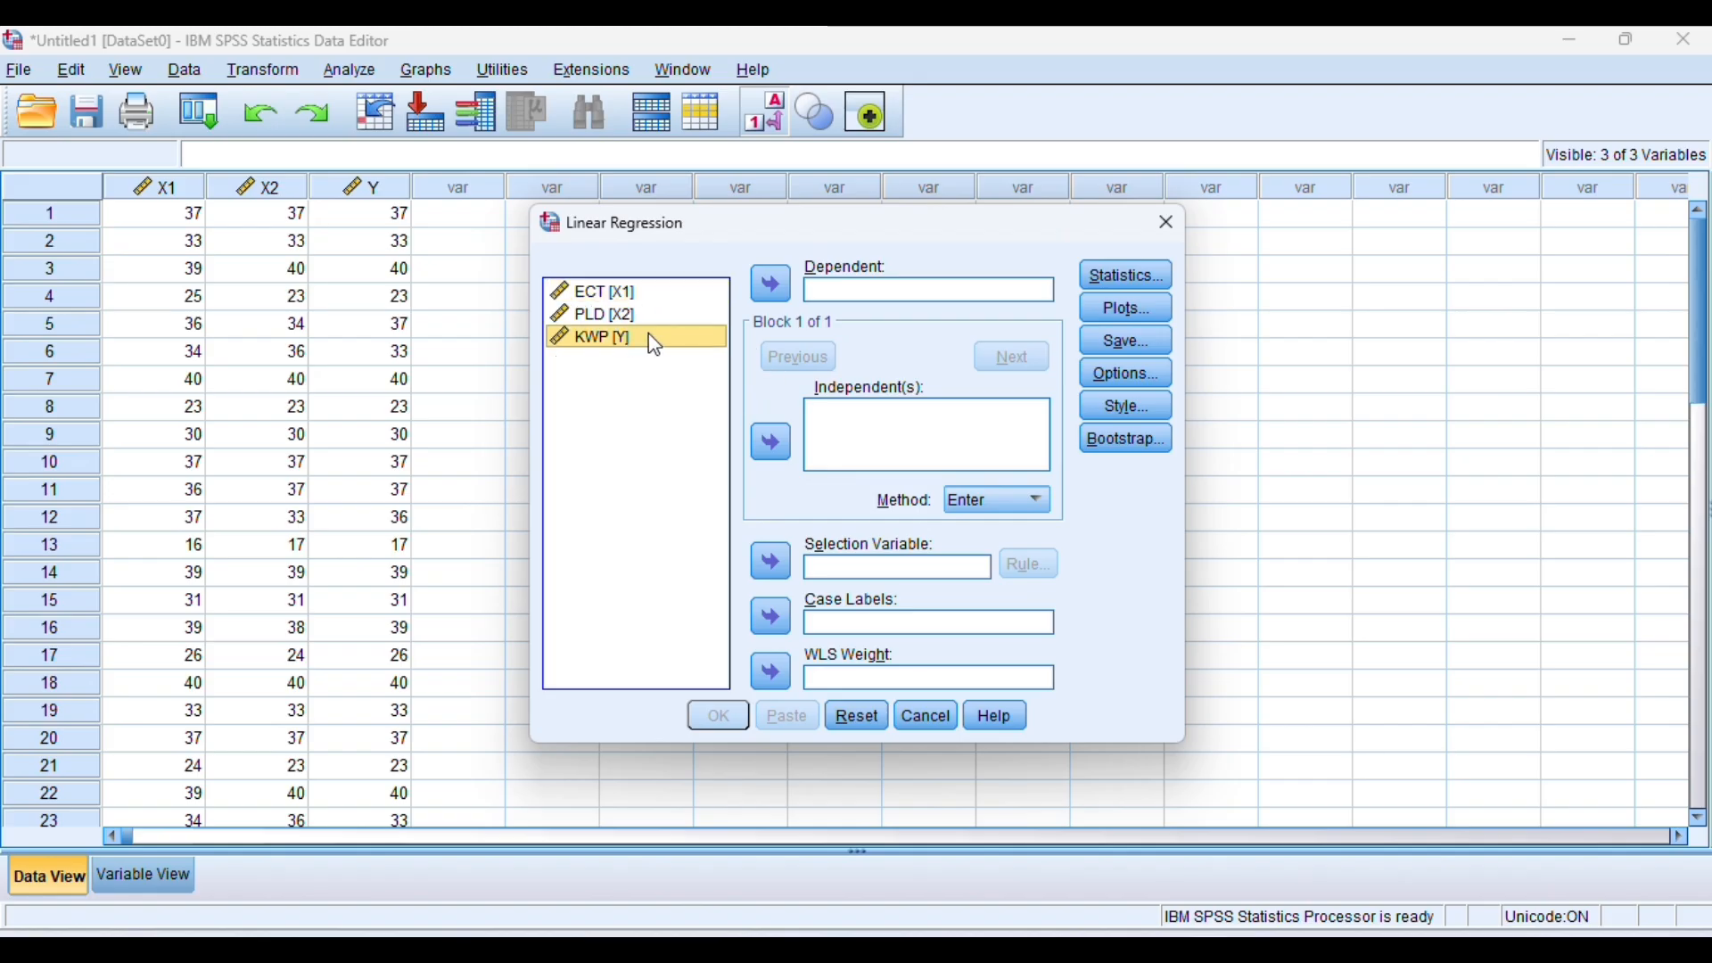
left_click(772, 285)
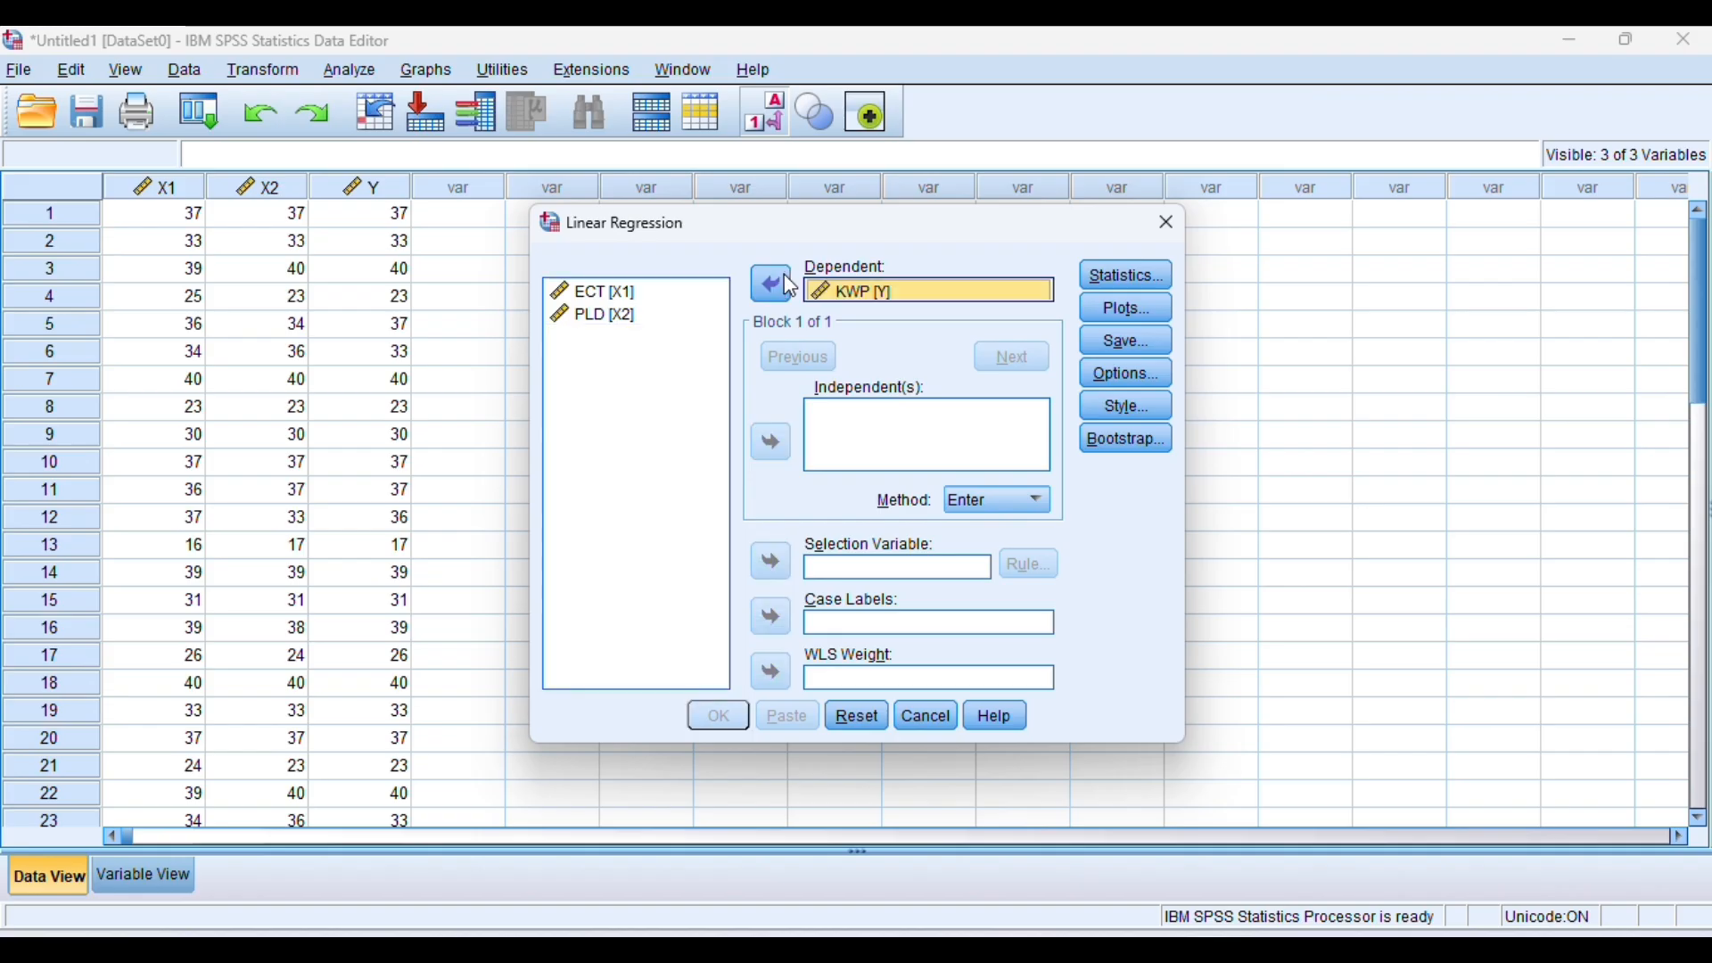
- Add ECT [X1] and PLD [X2] as the independent variables of the regression, keeping the Enter method
left_click(615, 292)
left_click(617, 294)
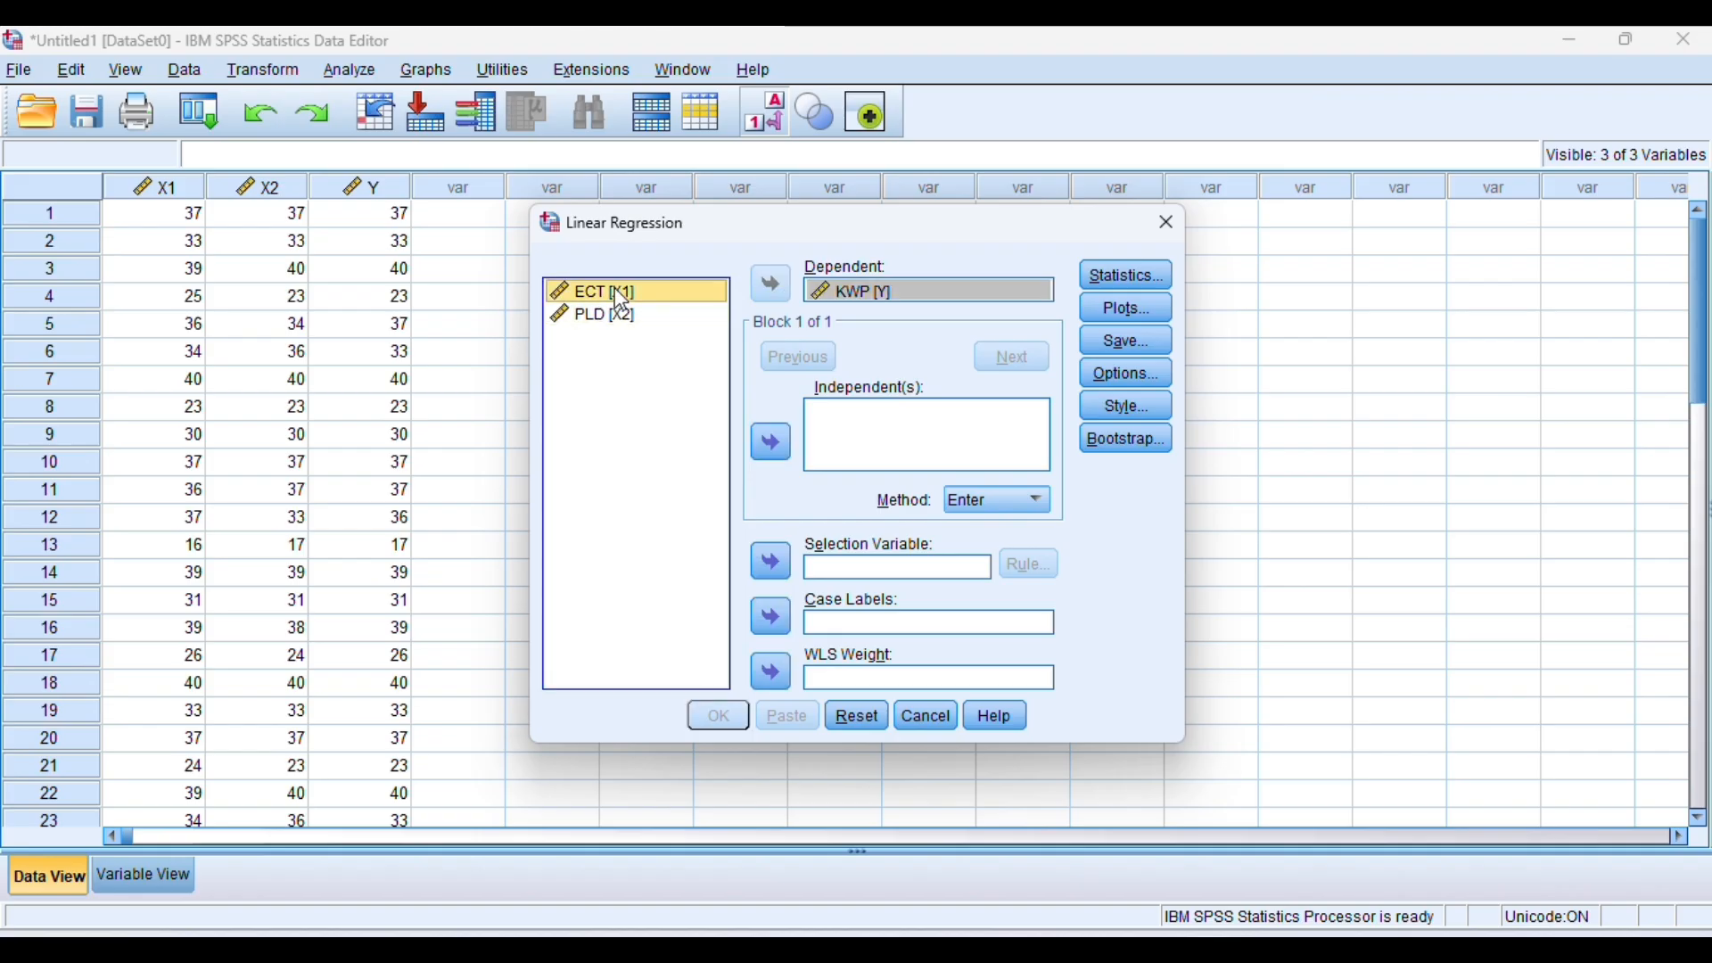
key("shift+Down")
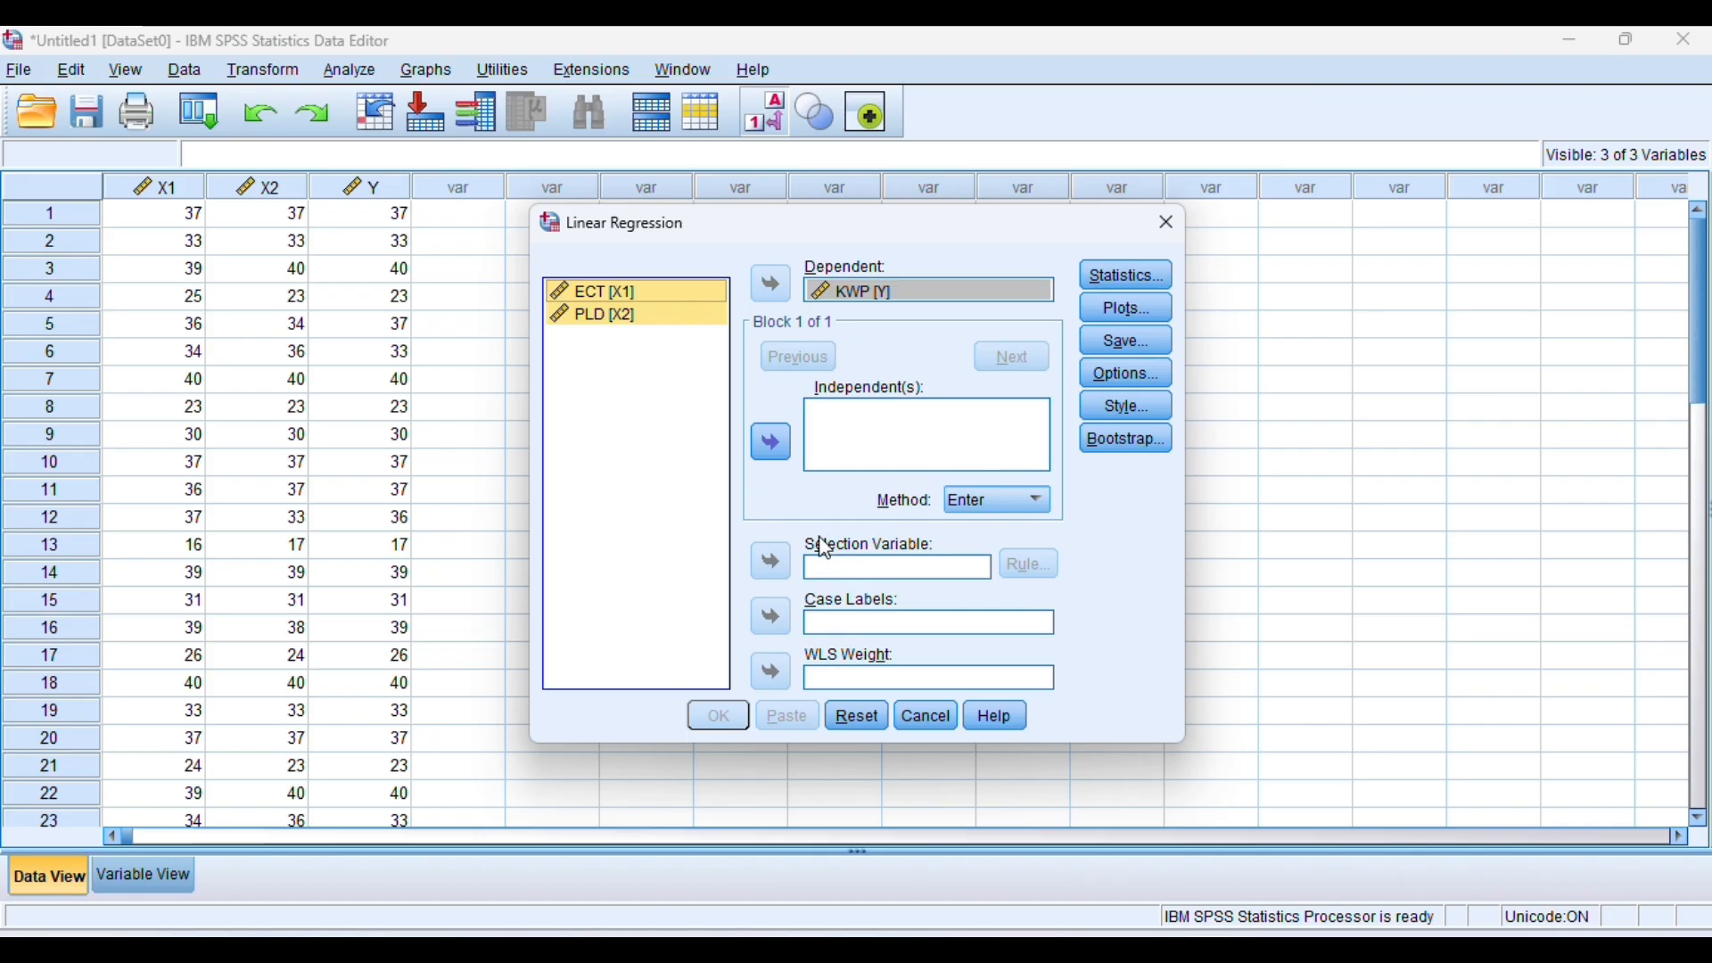
left_click(770, 443)
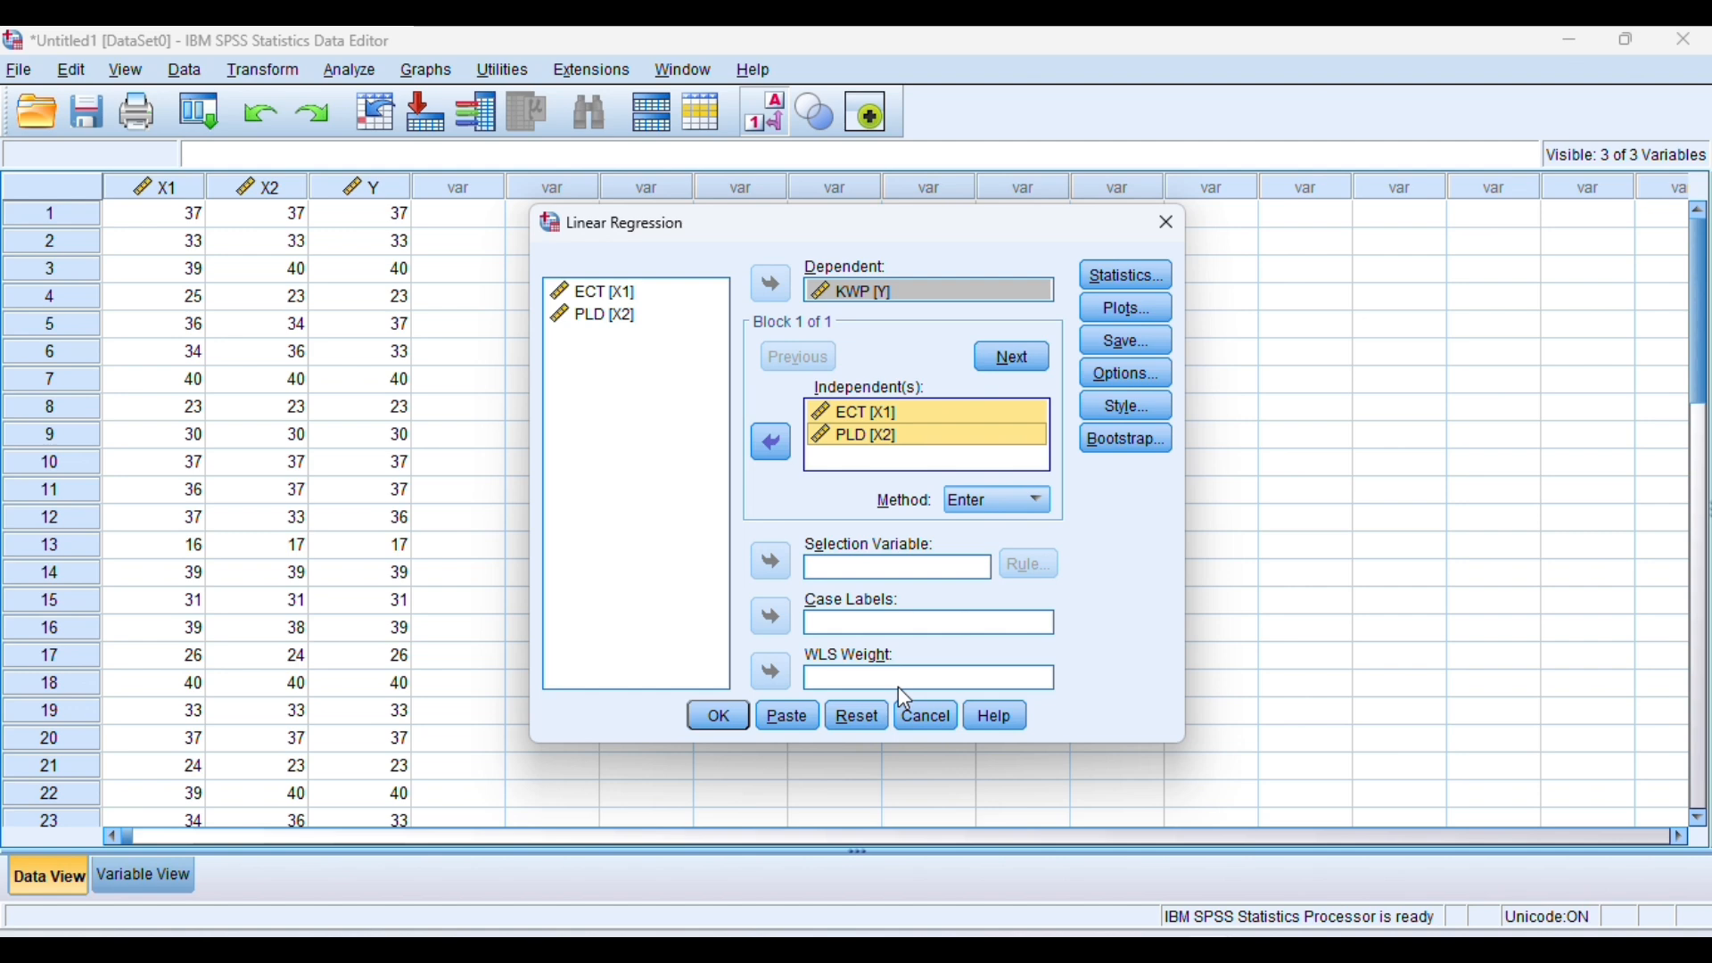
- Set the regression to save unstandardized residuals, run it and review its output tables
left_click(1157, 343)
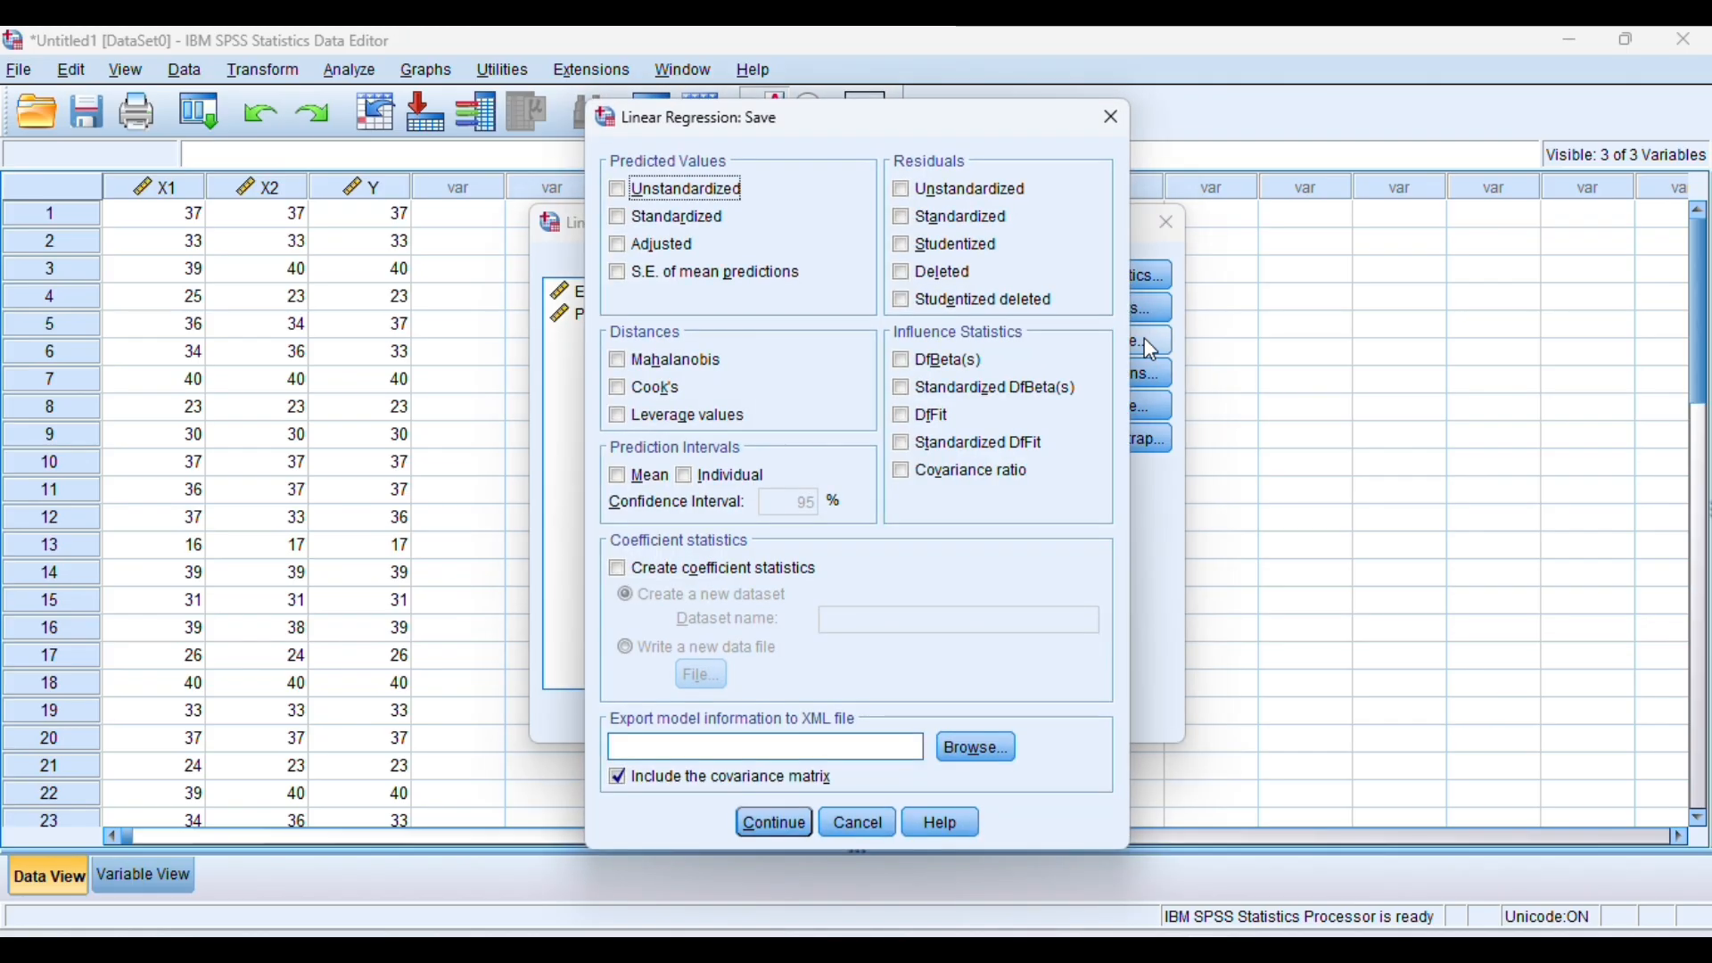
left_click(902, 192)
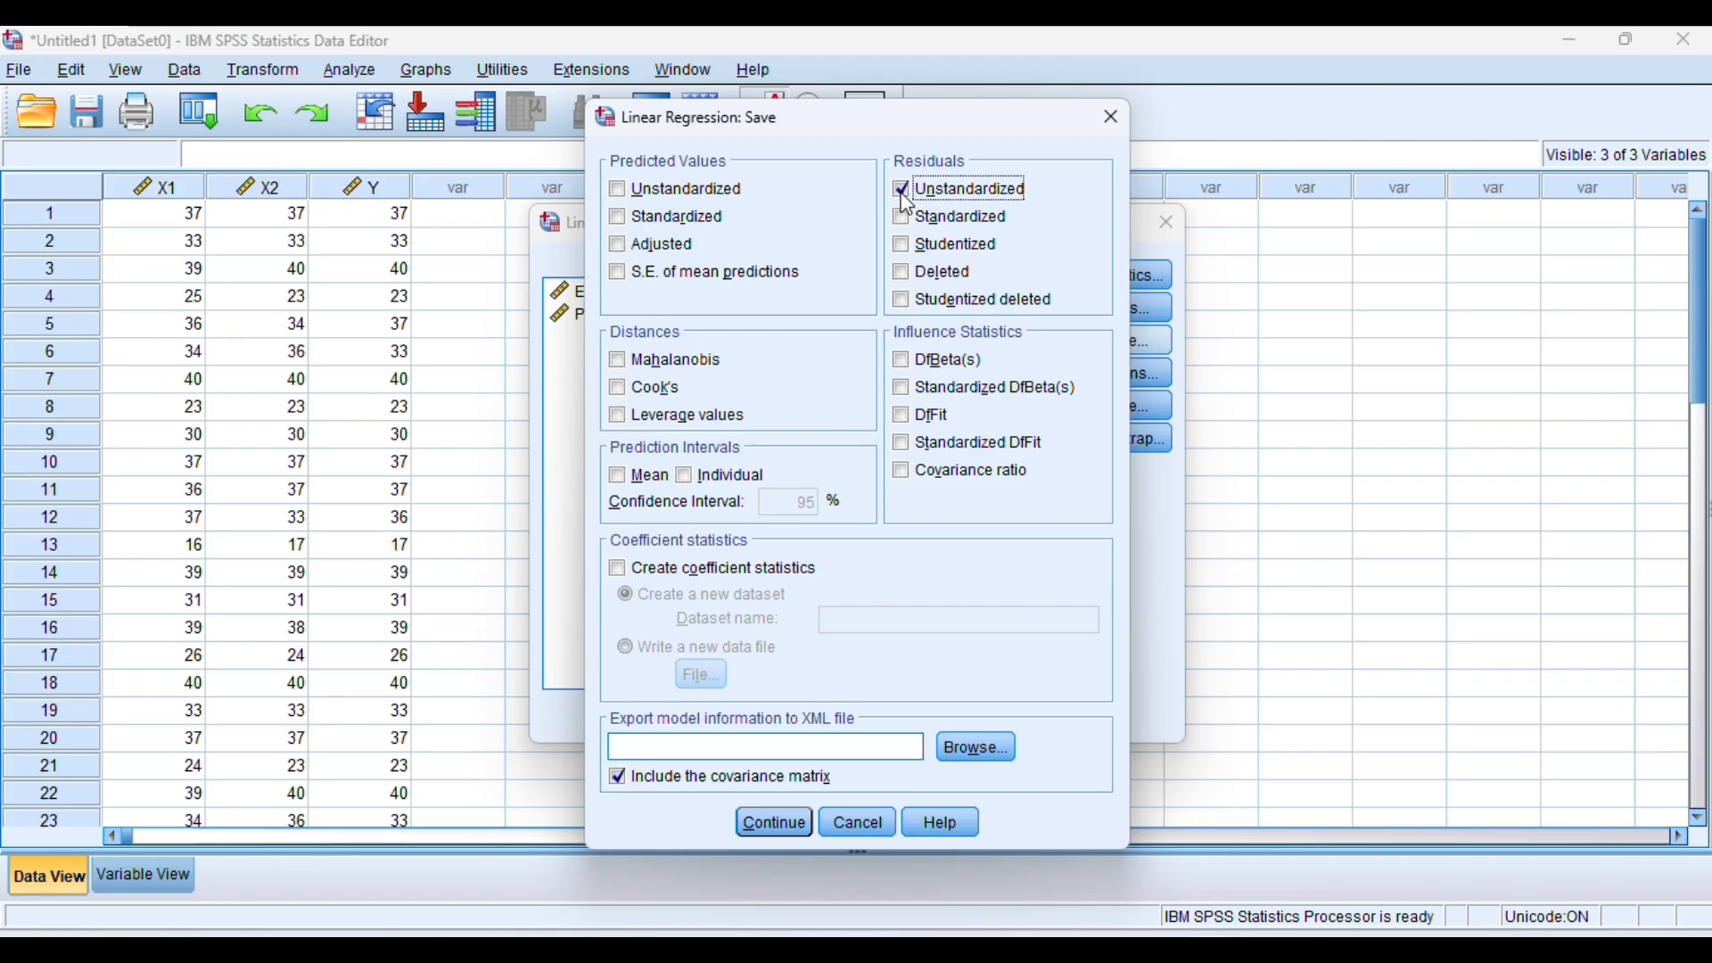
left_click(776, 826)
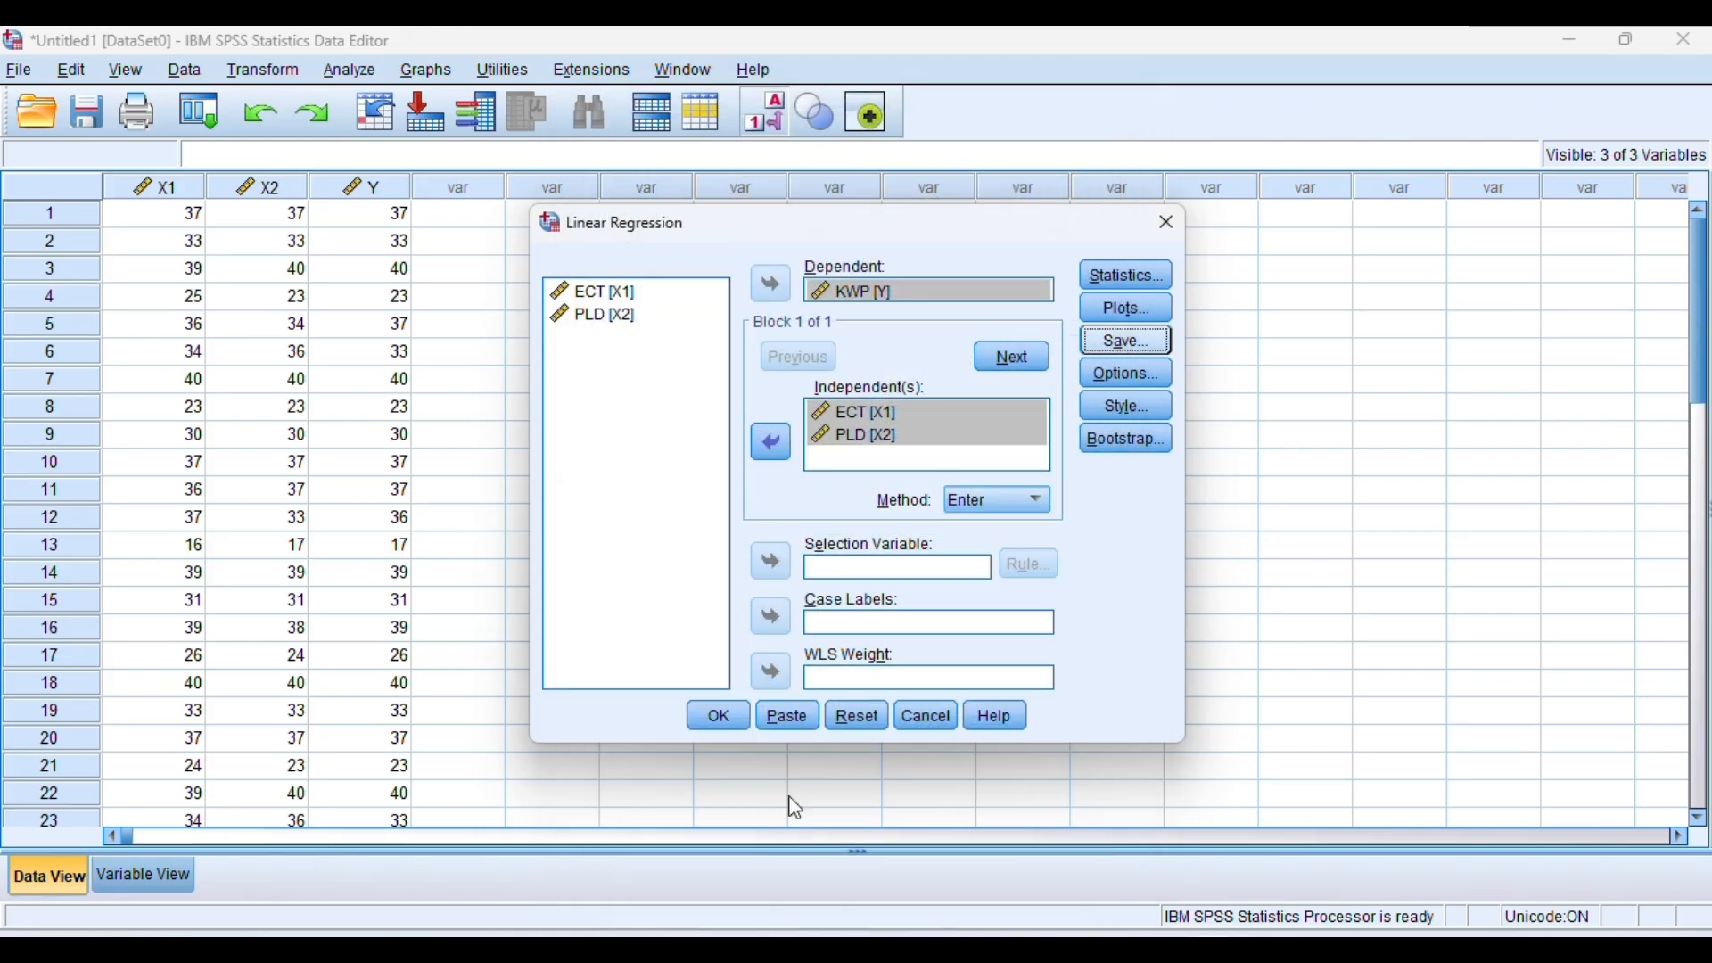
left_click(719, 714)
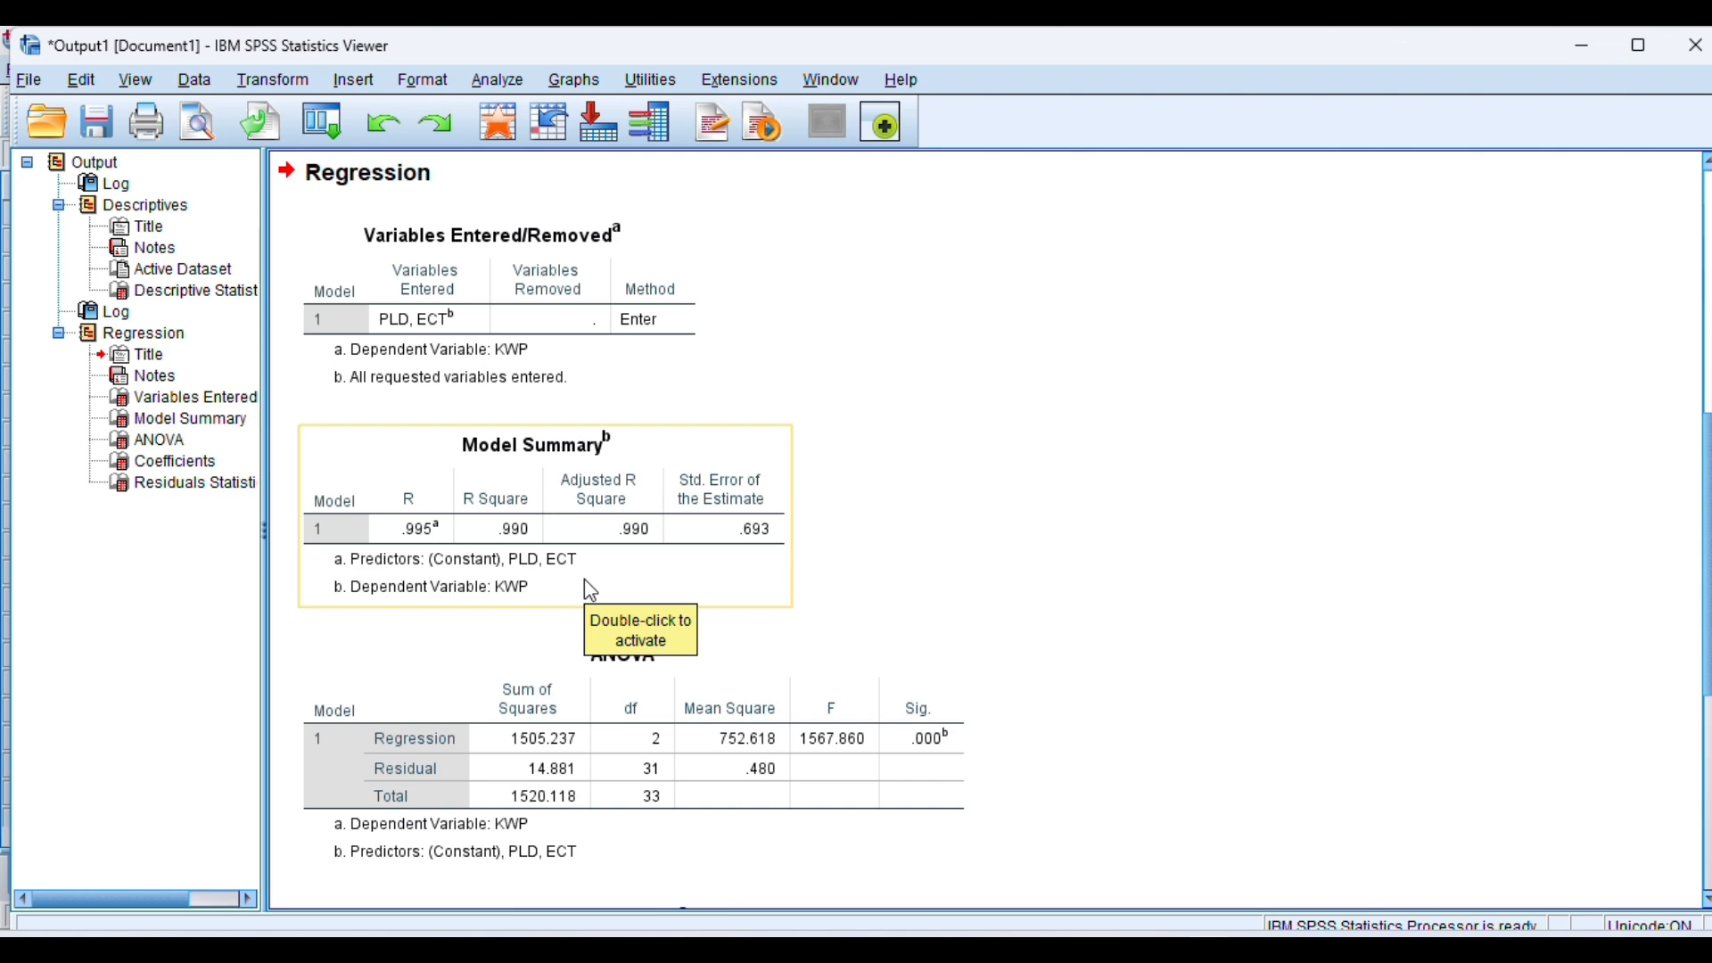
scroll(584, 580, "down", 5)
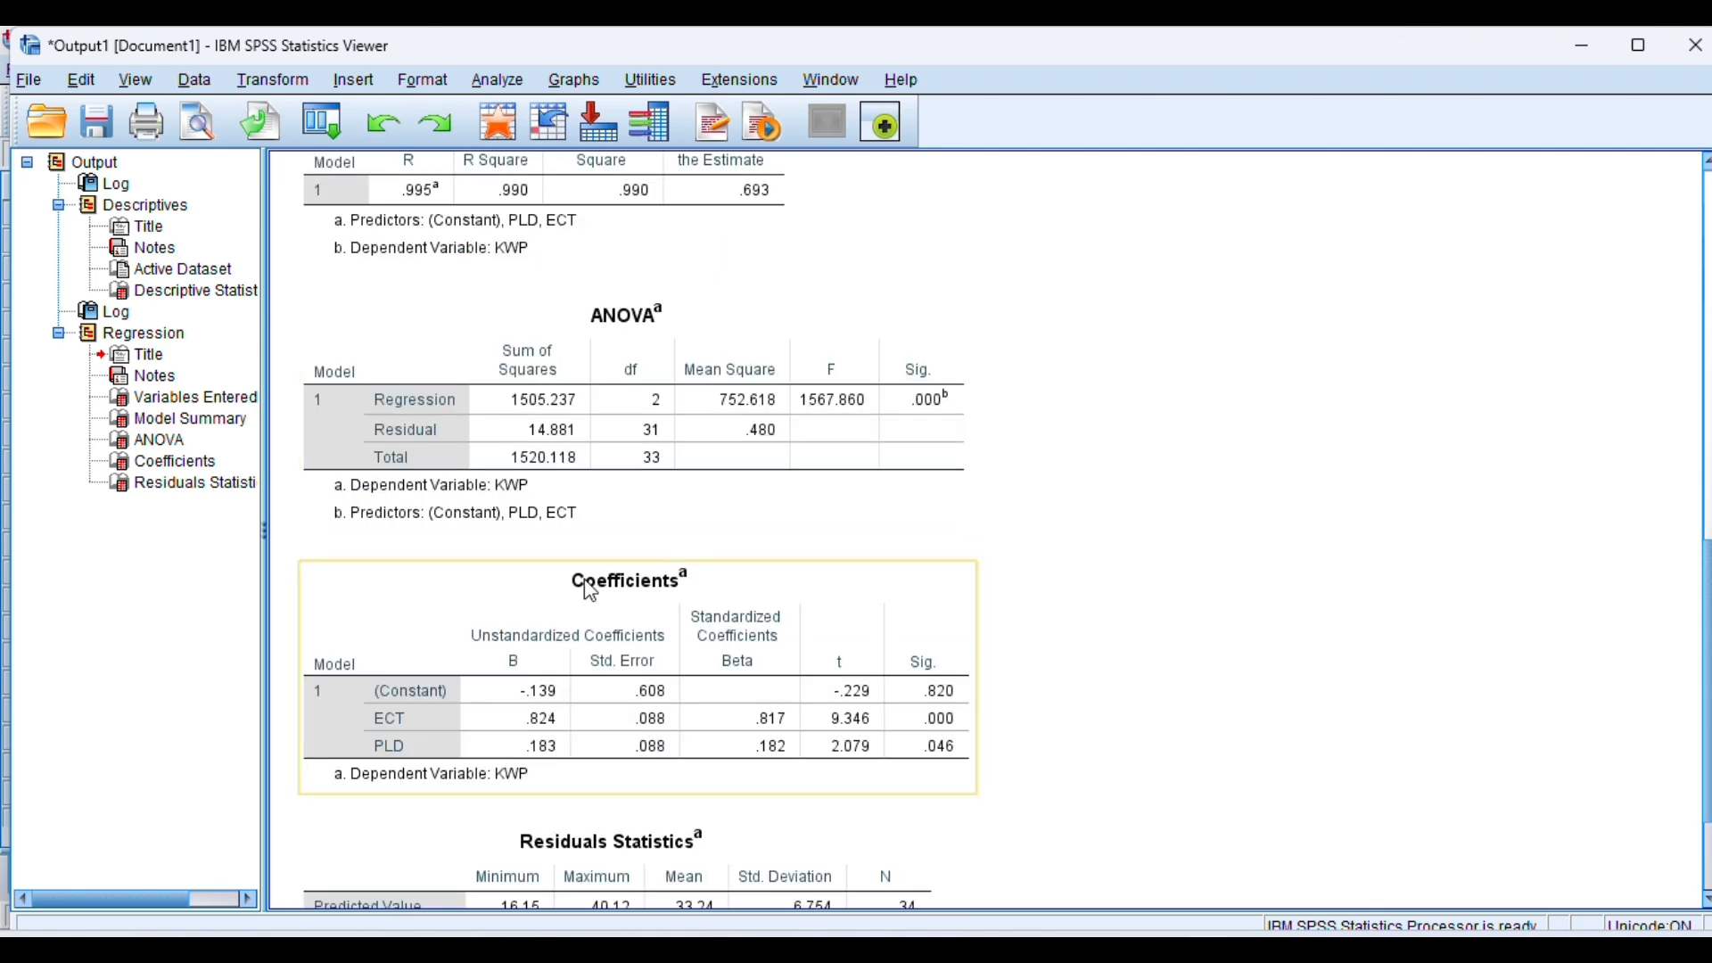
scroll(590, 592, "down", 2)
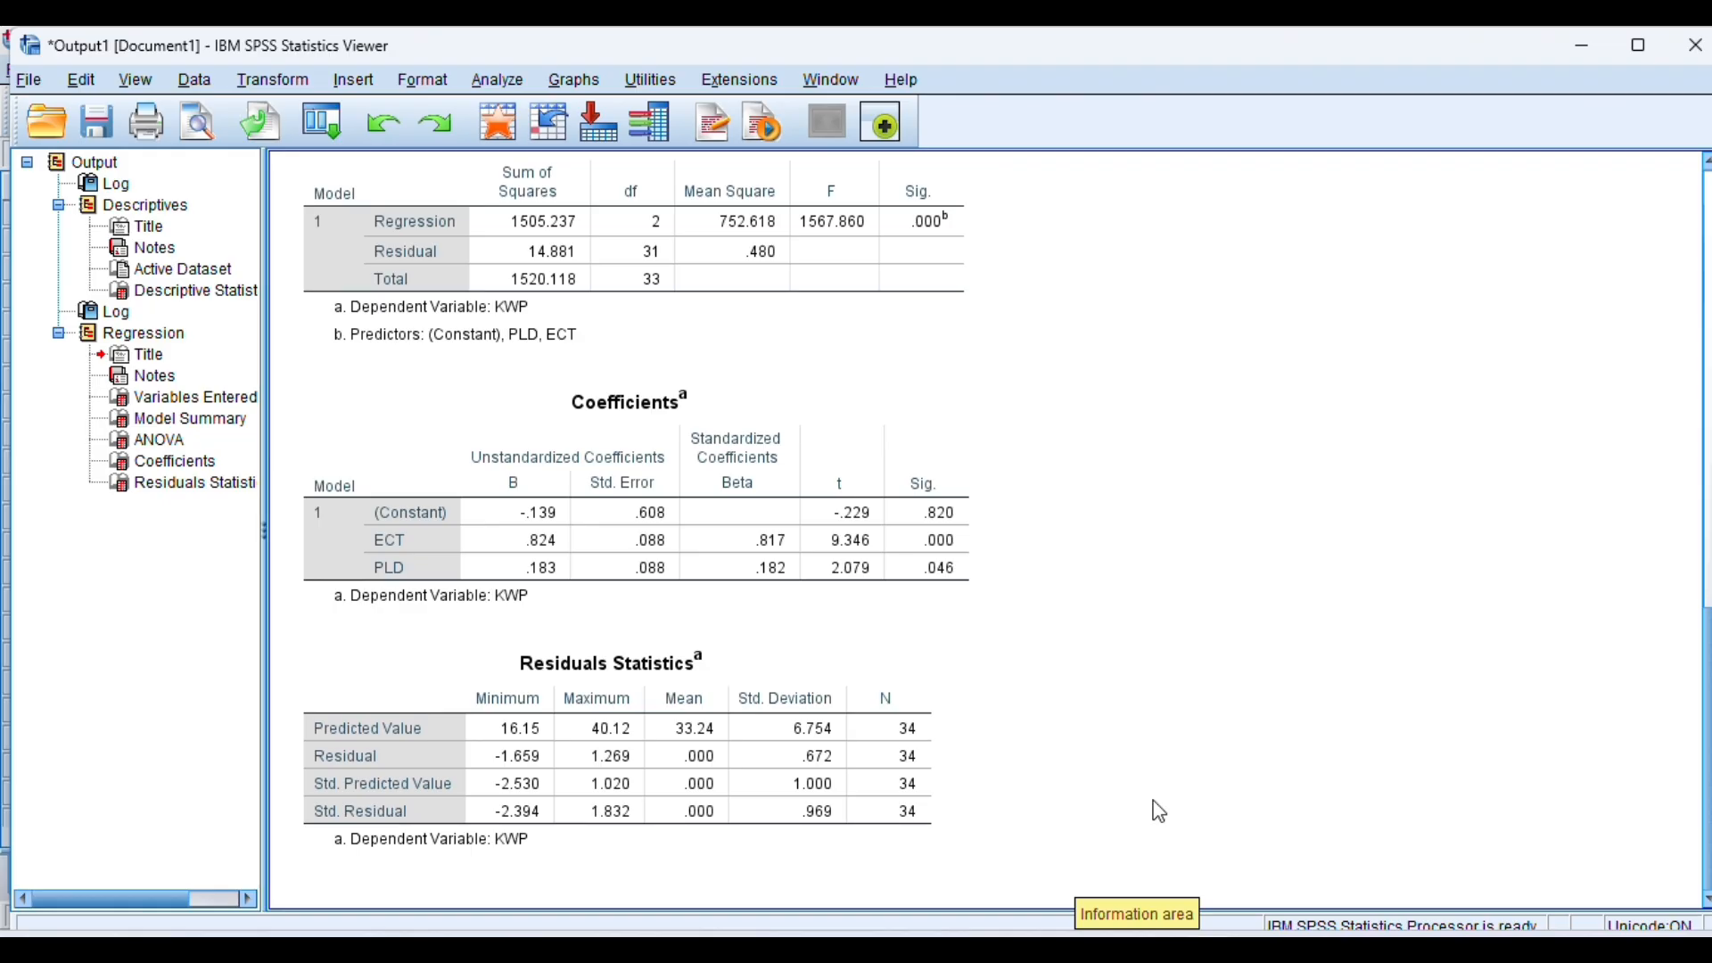
- Return to the SPSS dataset and open the legacy One-Sample Kolmogorov-Smirnov Test
mouse_move(1159, 950)
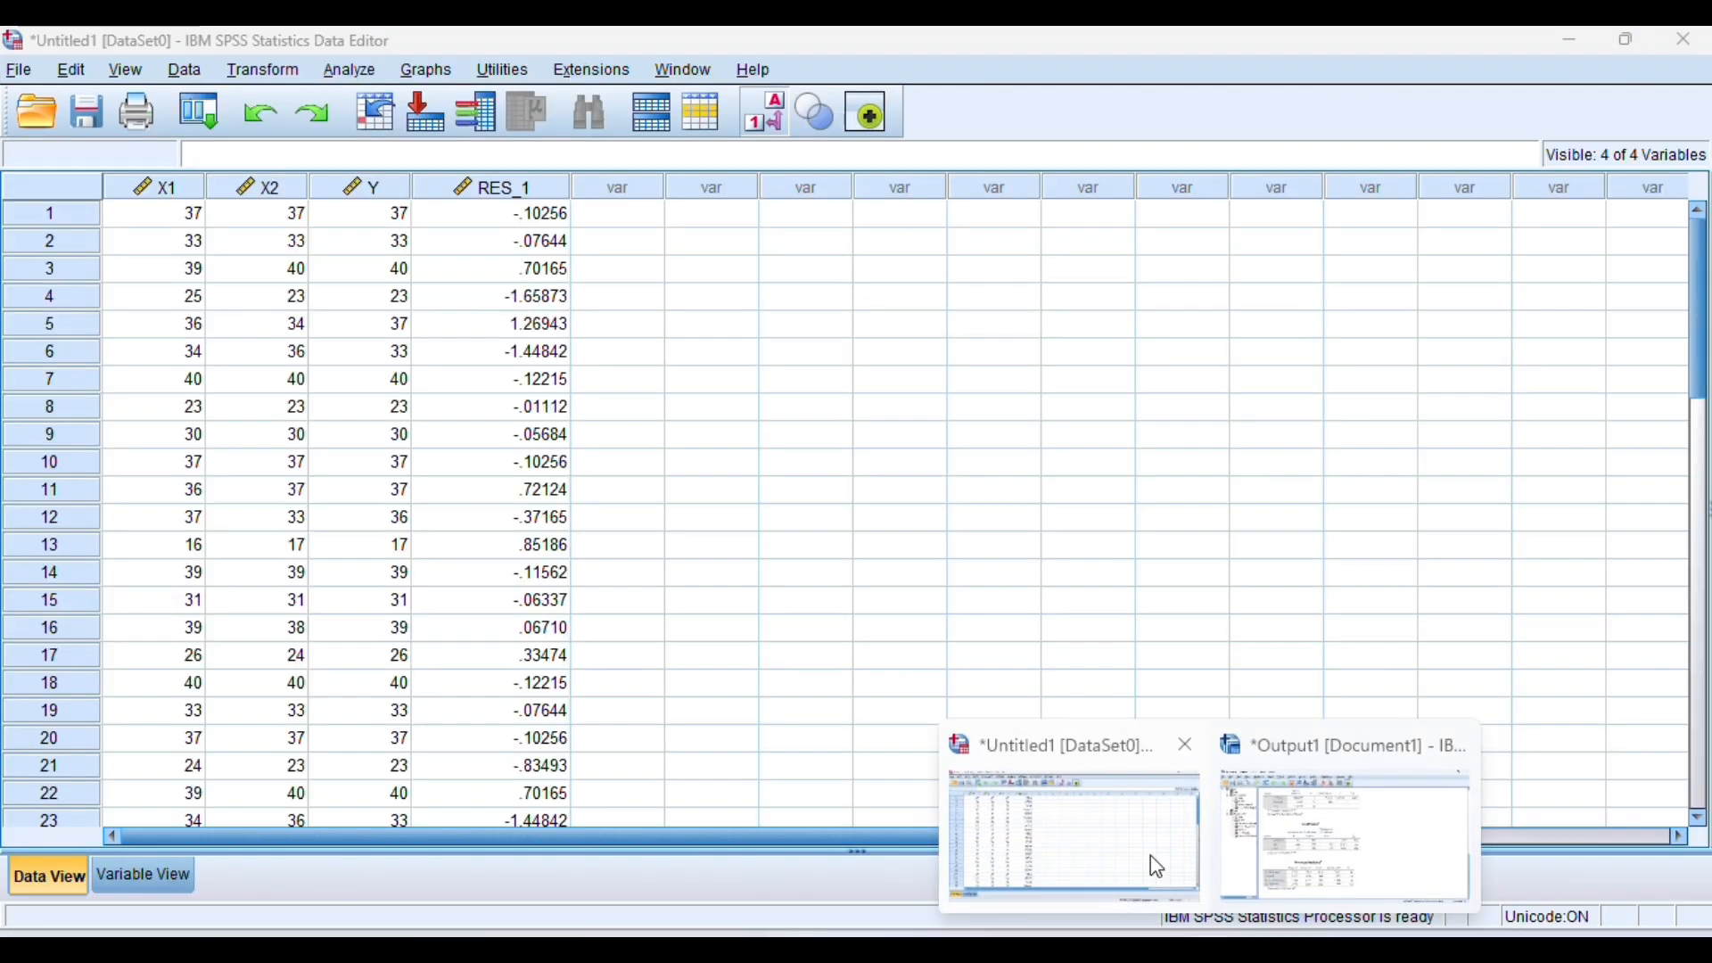
left_click(1150, 854)
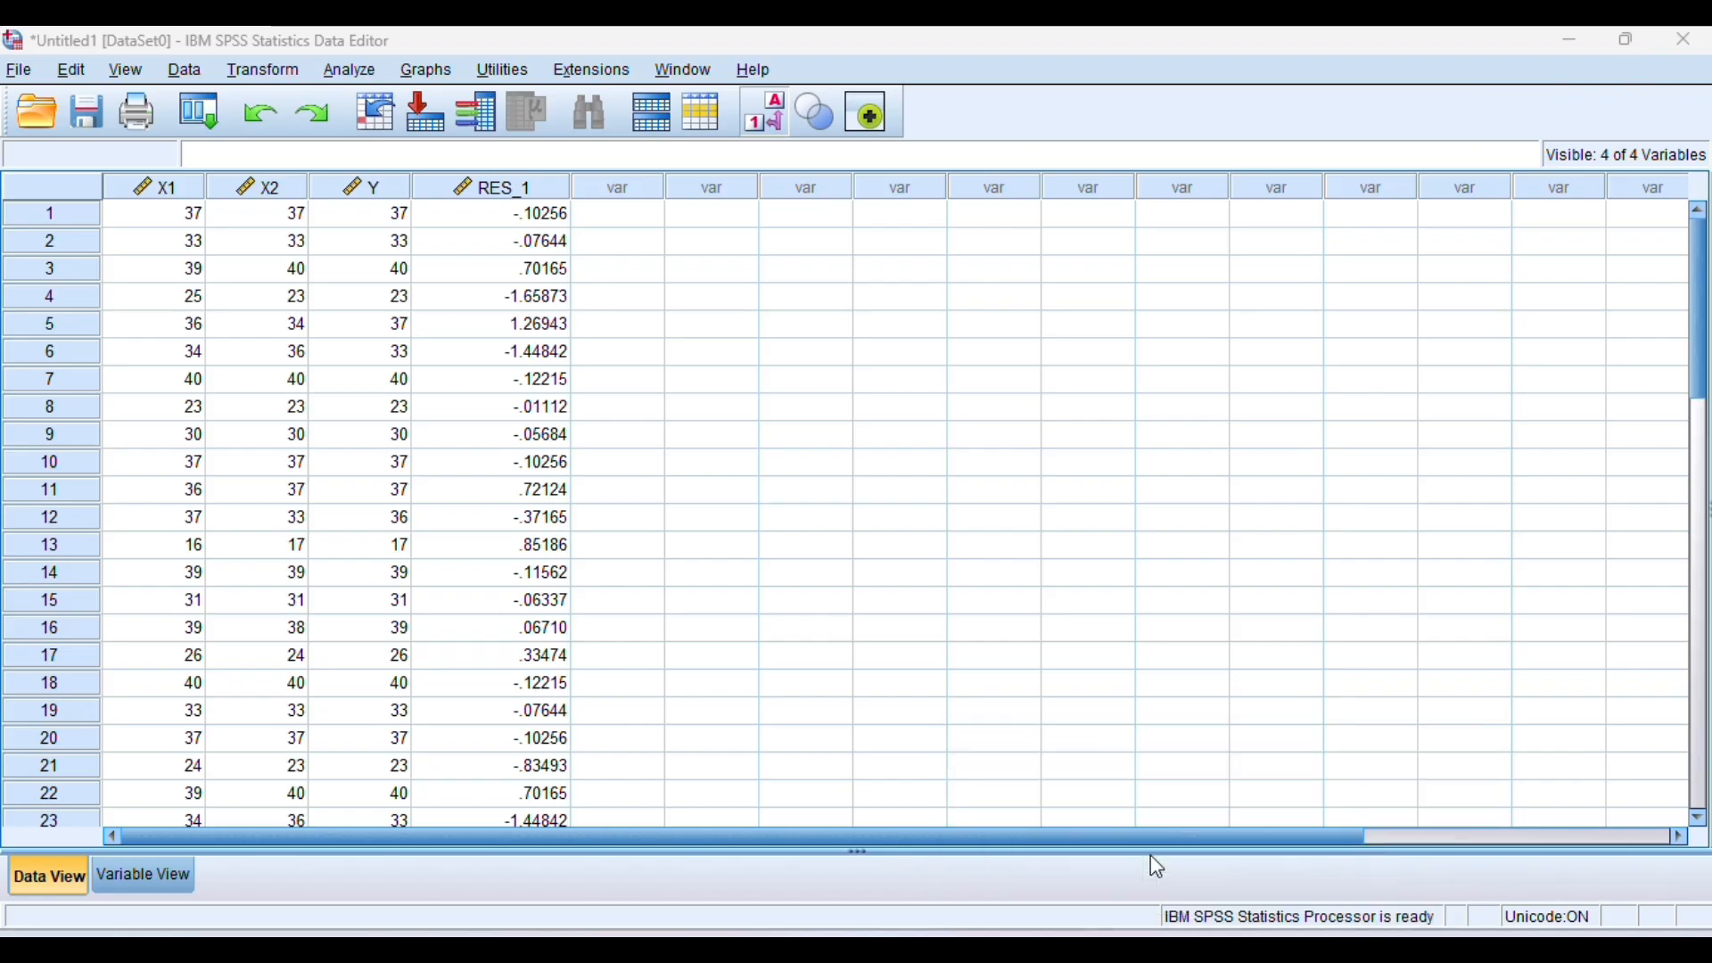
left_click(344, 68)
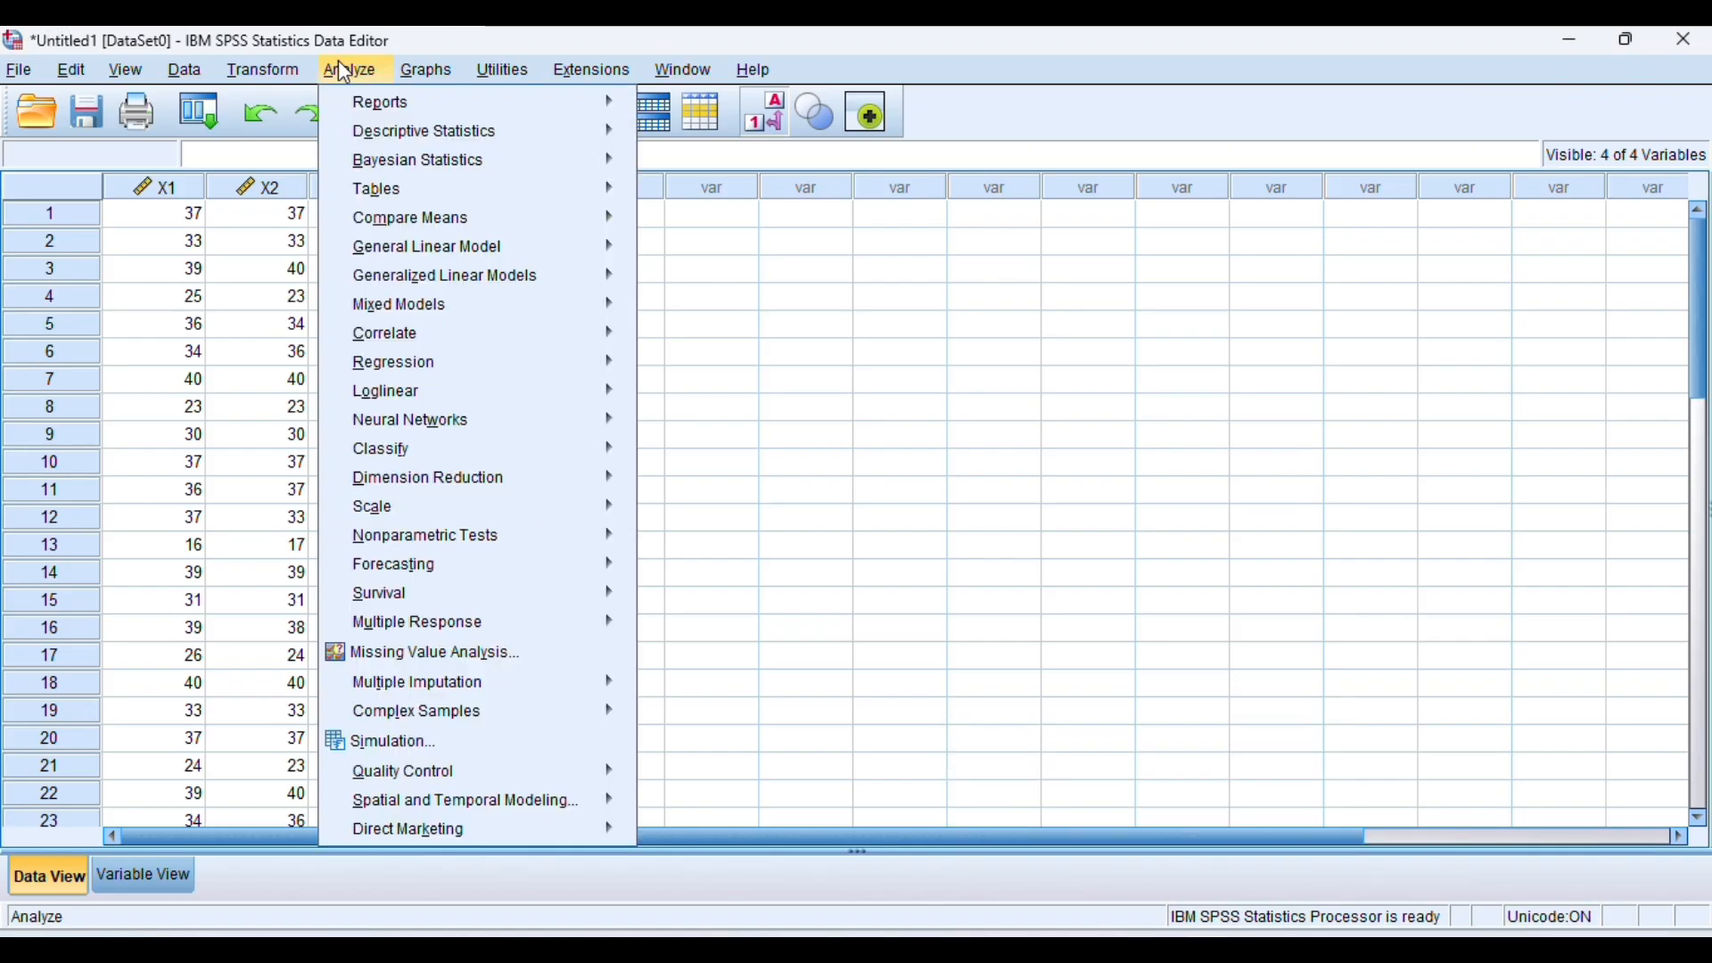
mouse_move(351, 107)
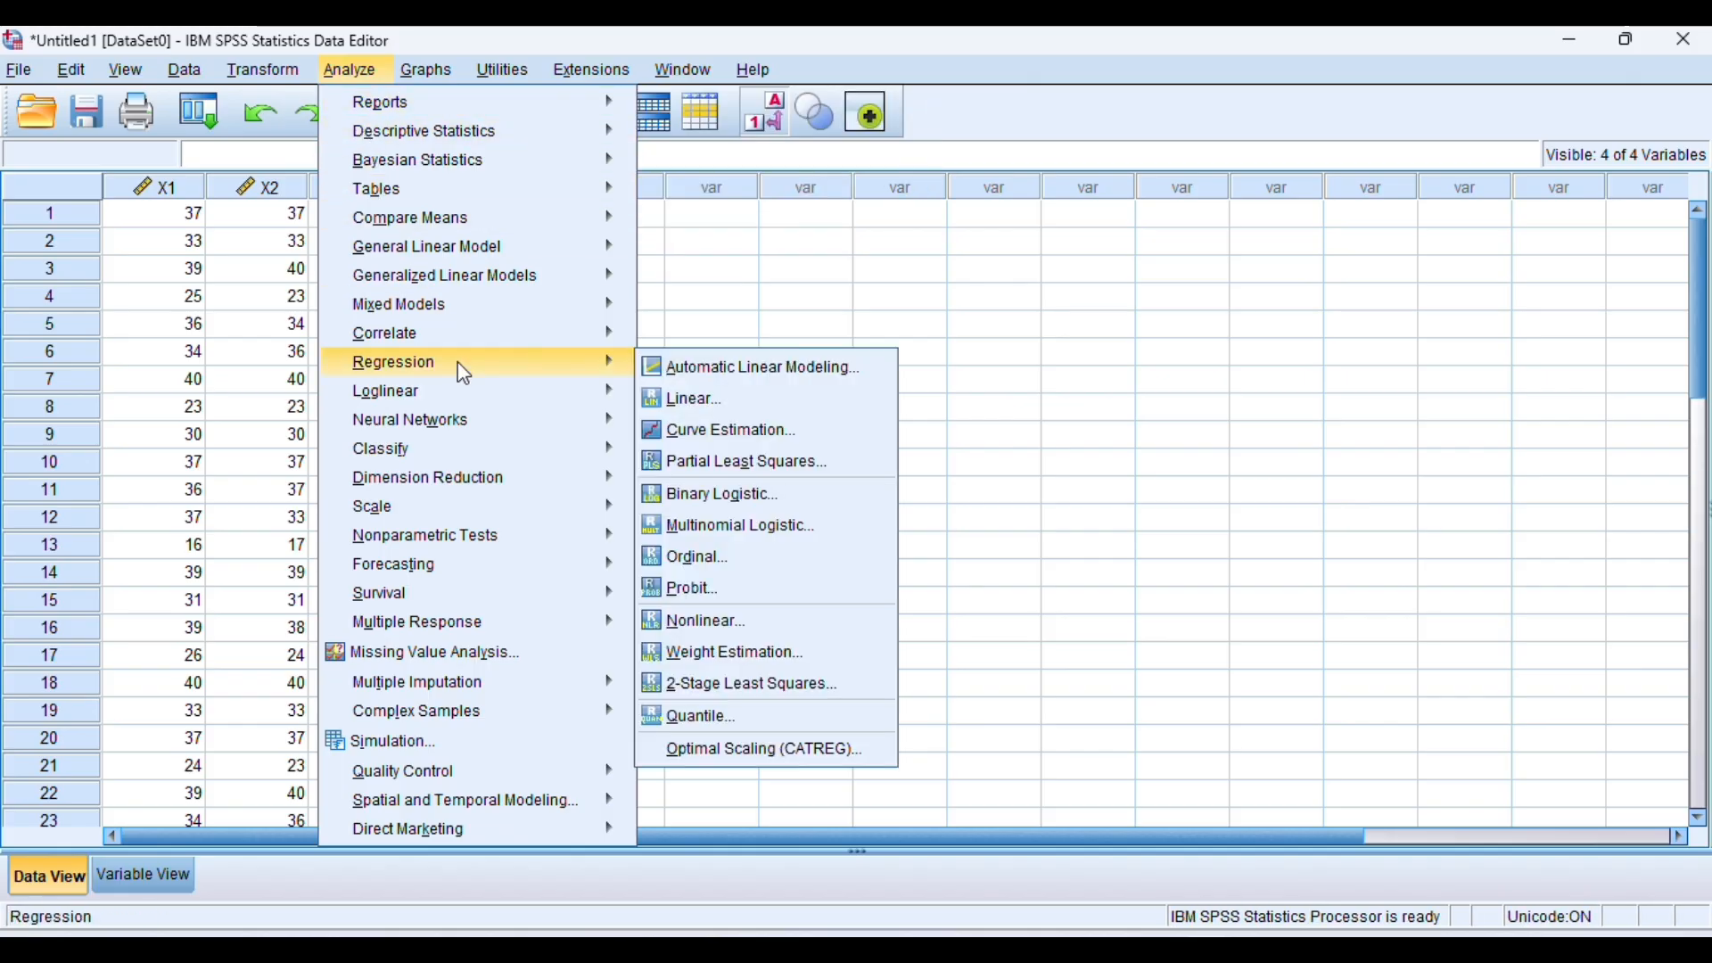
mouse_move(477, 537)
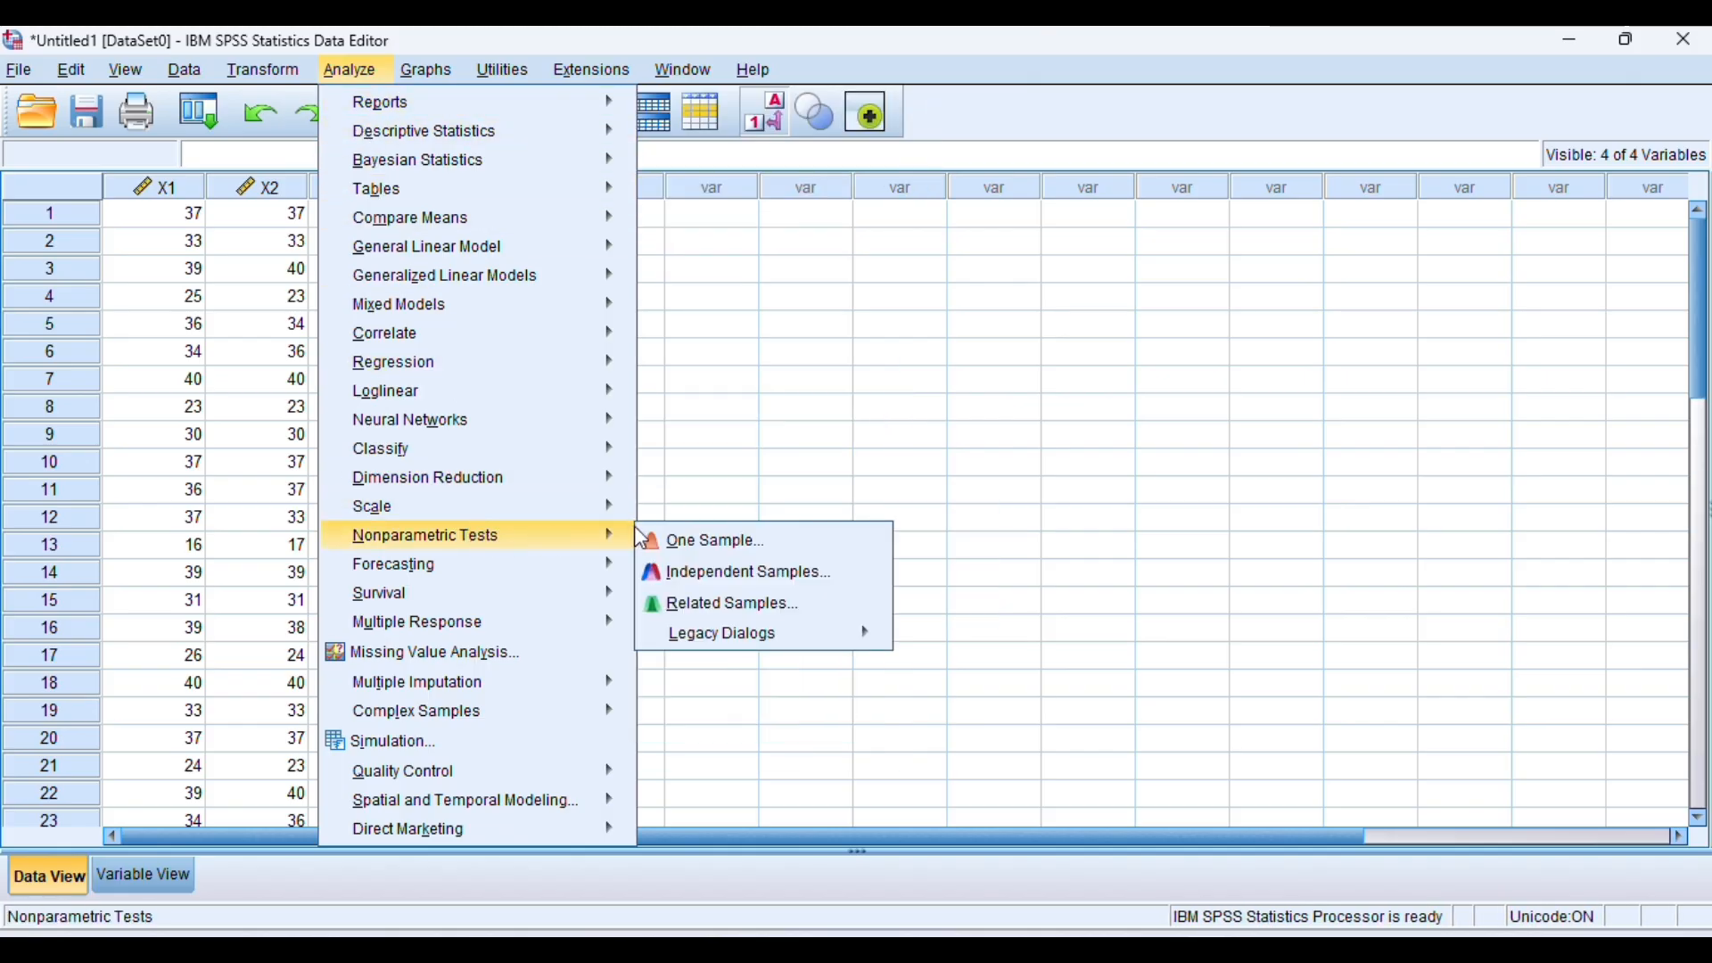
mouse_move(741, 642)
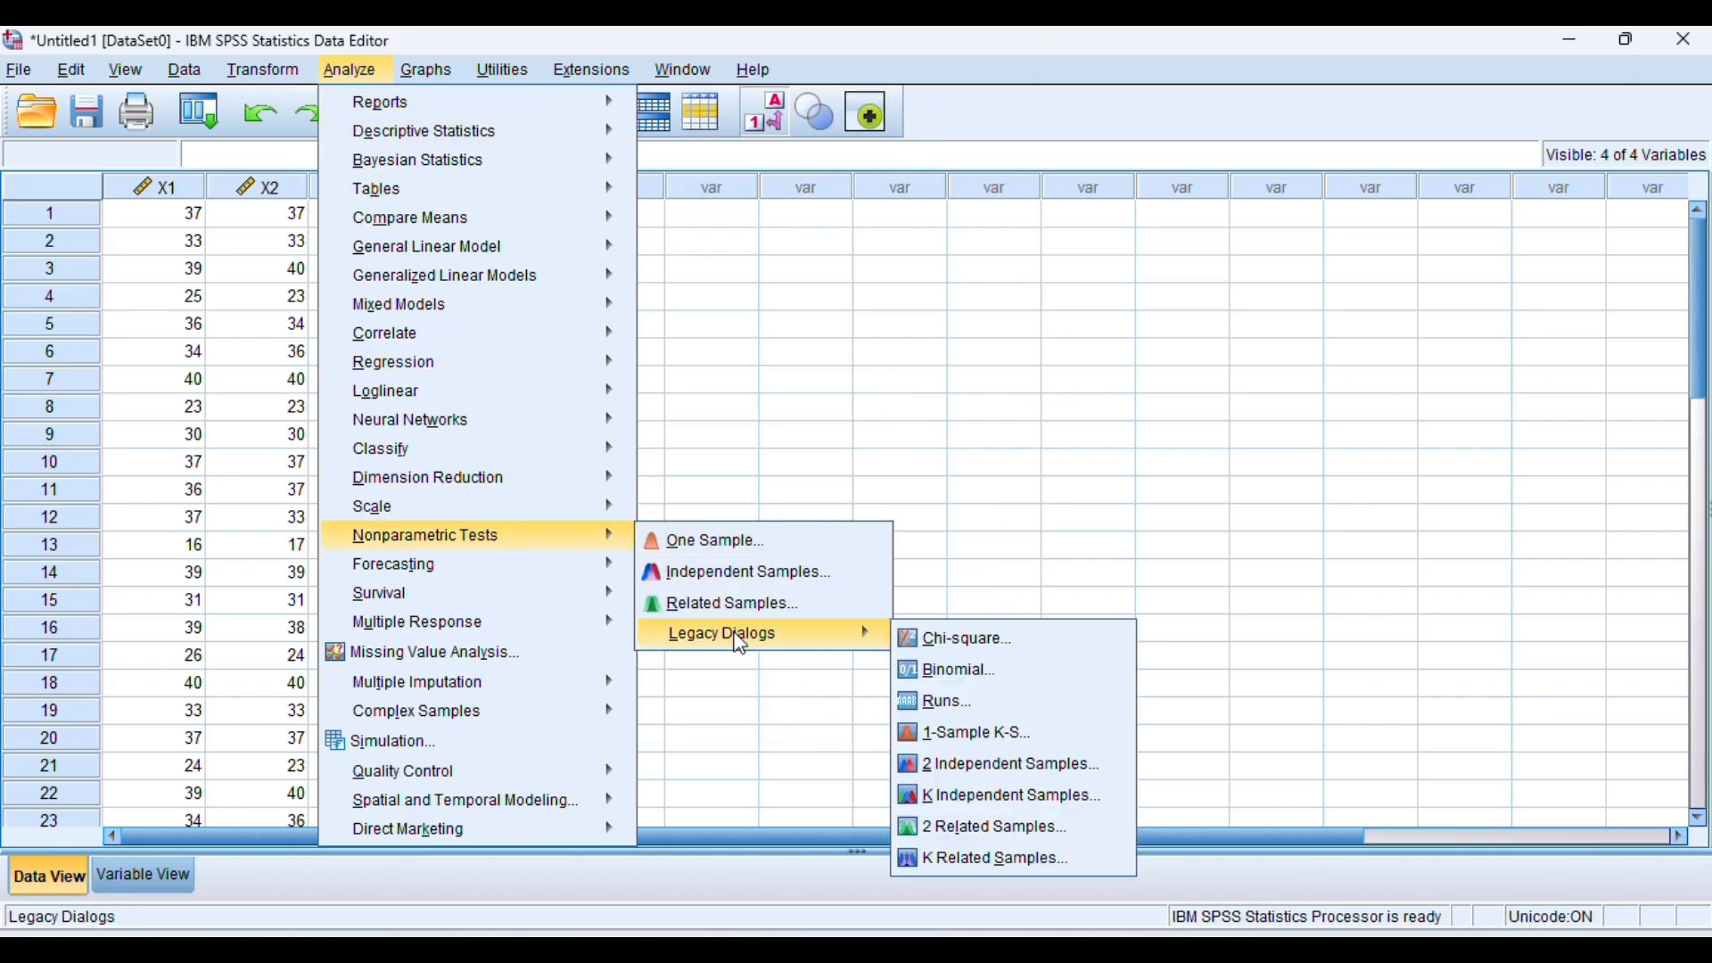
left_click(974, 742)
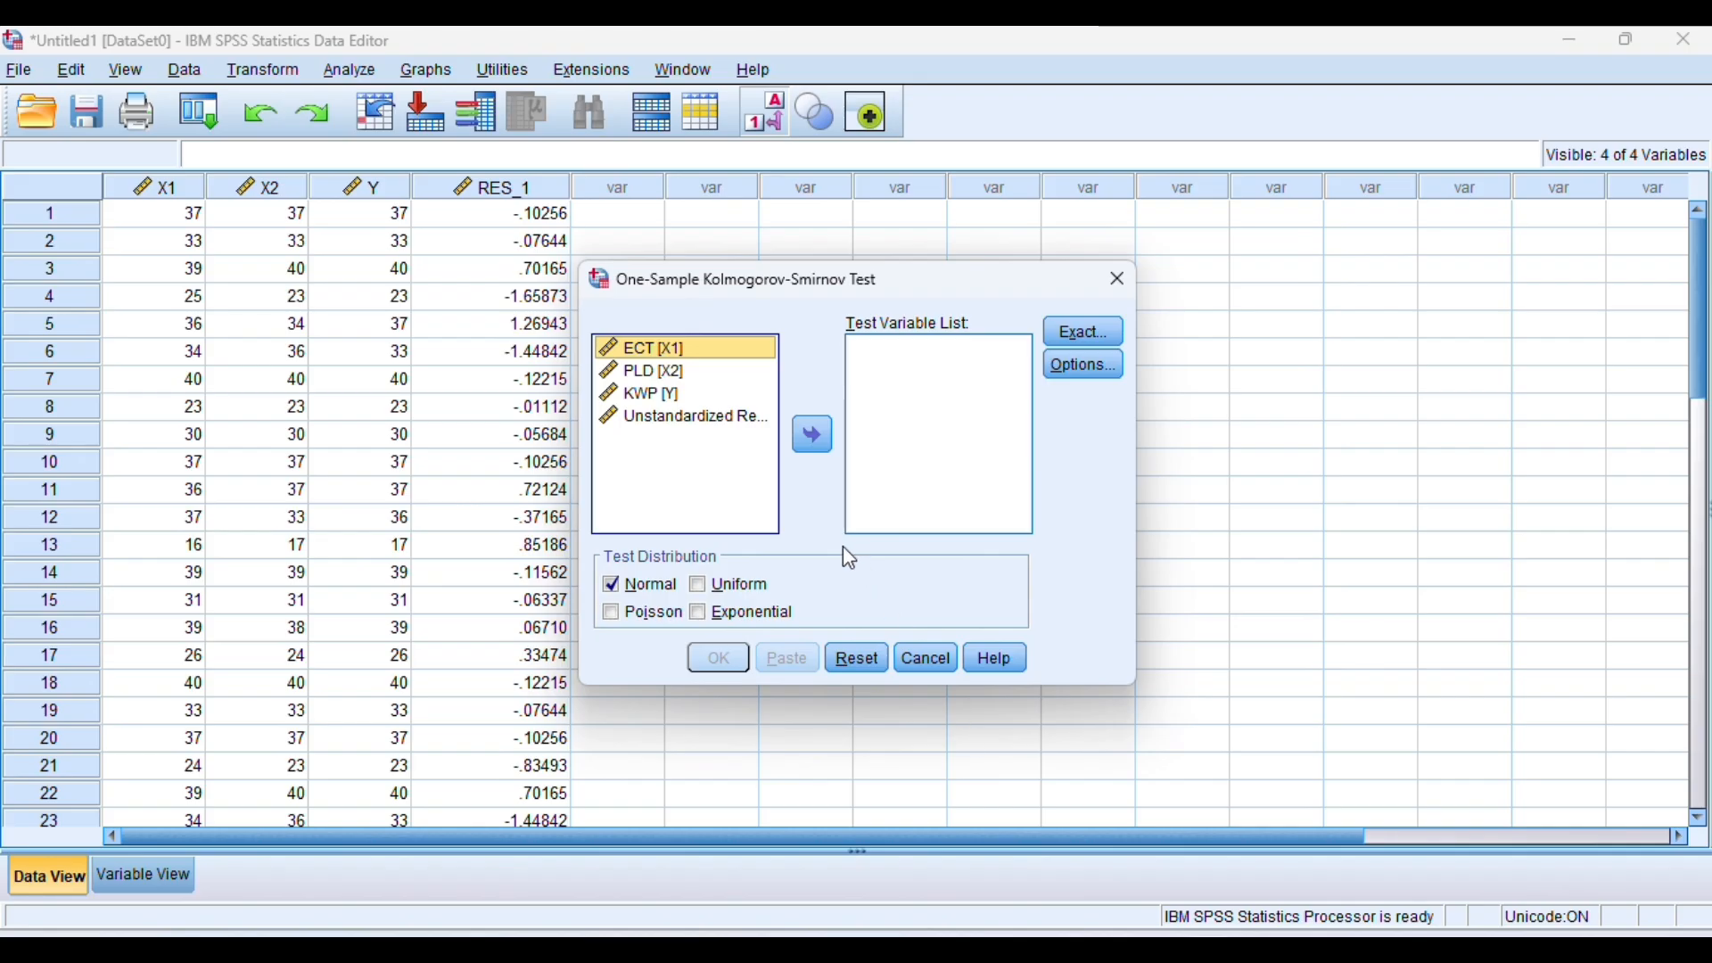
- Run the Kolmogorov-Smirnov test on the Unstandardized Residual variable against the Normal distribution and review the result table
left_click(716, 423)
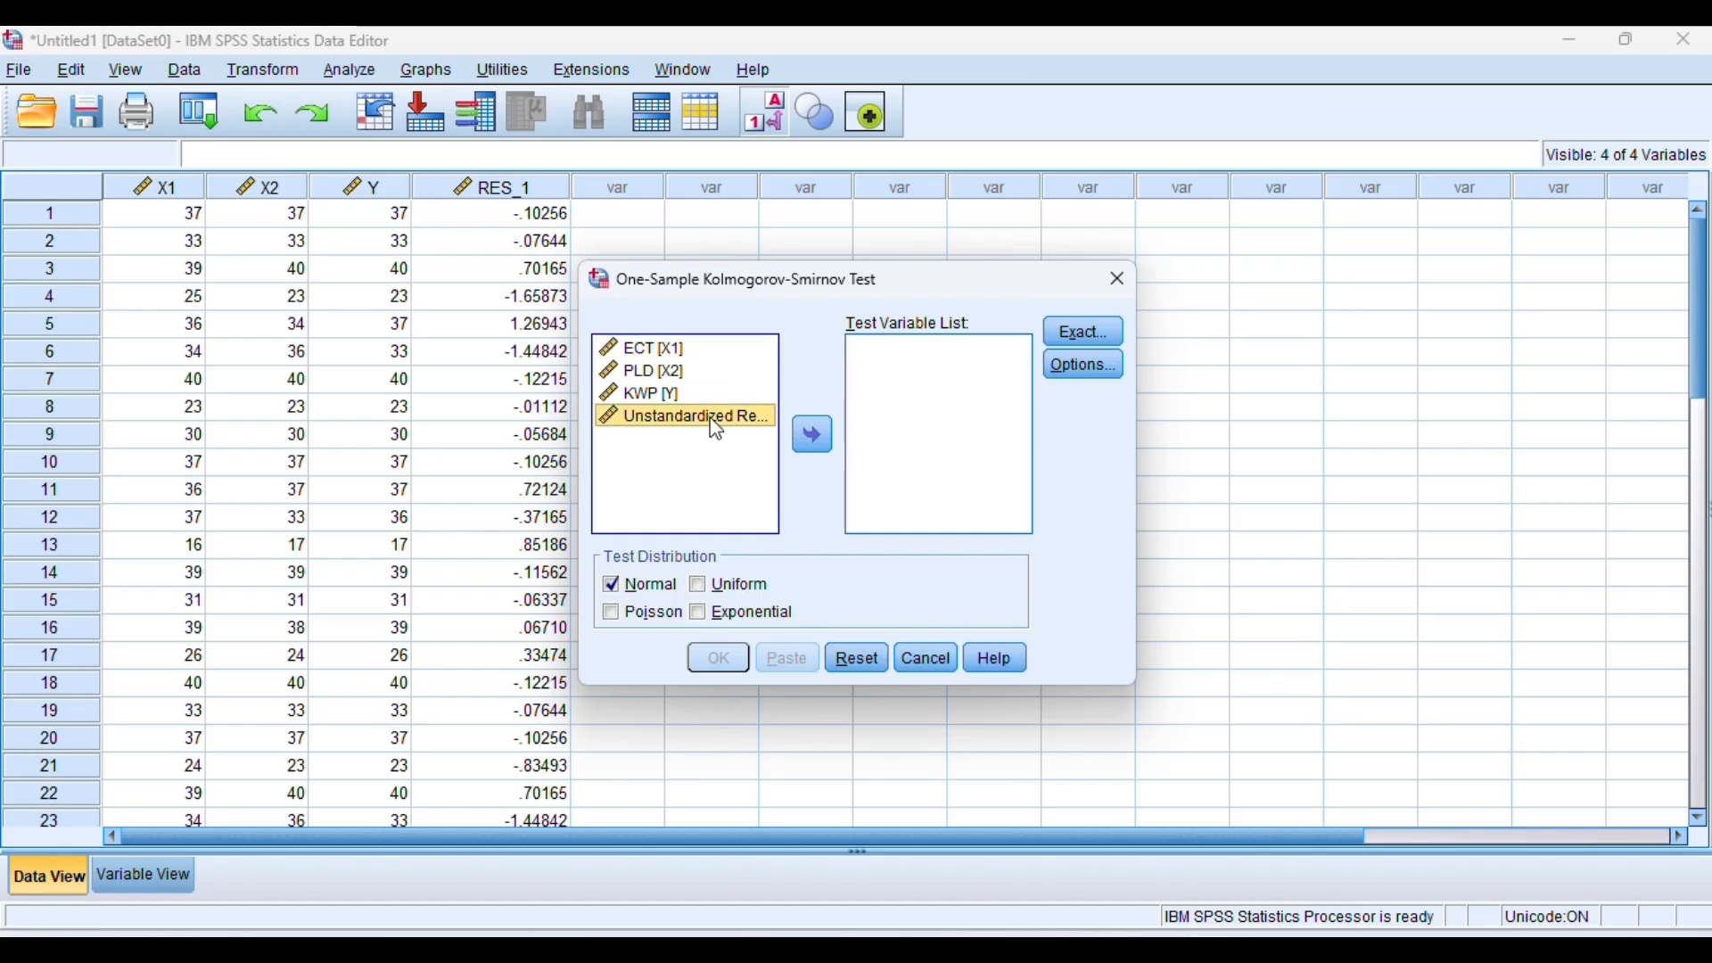
left_click(814, 437)
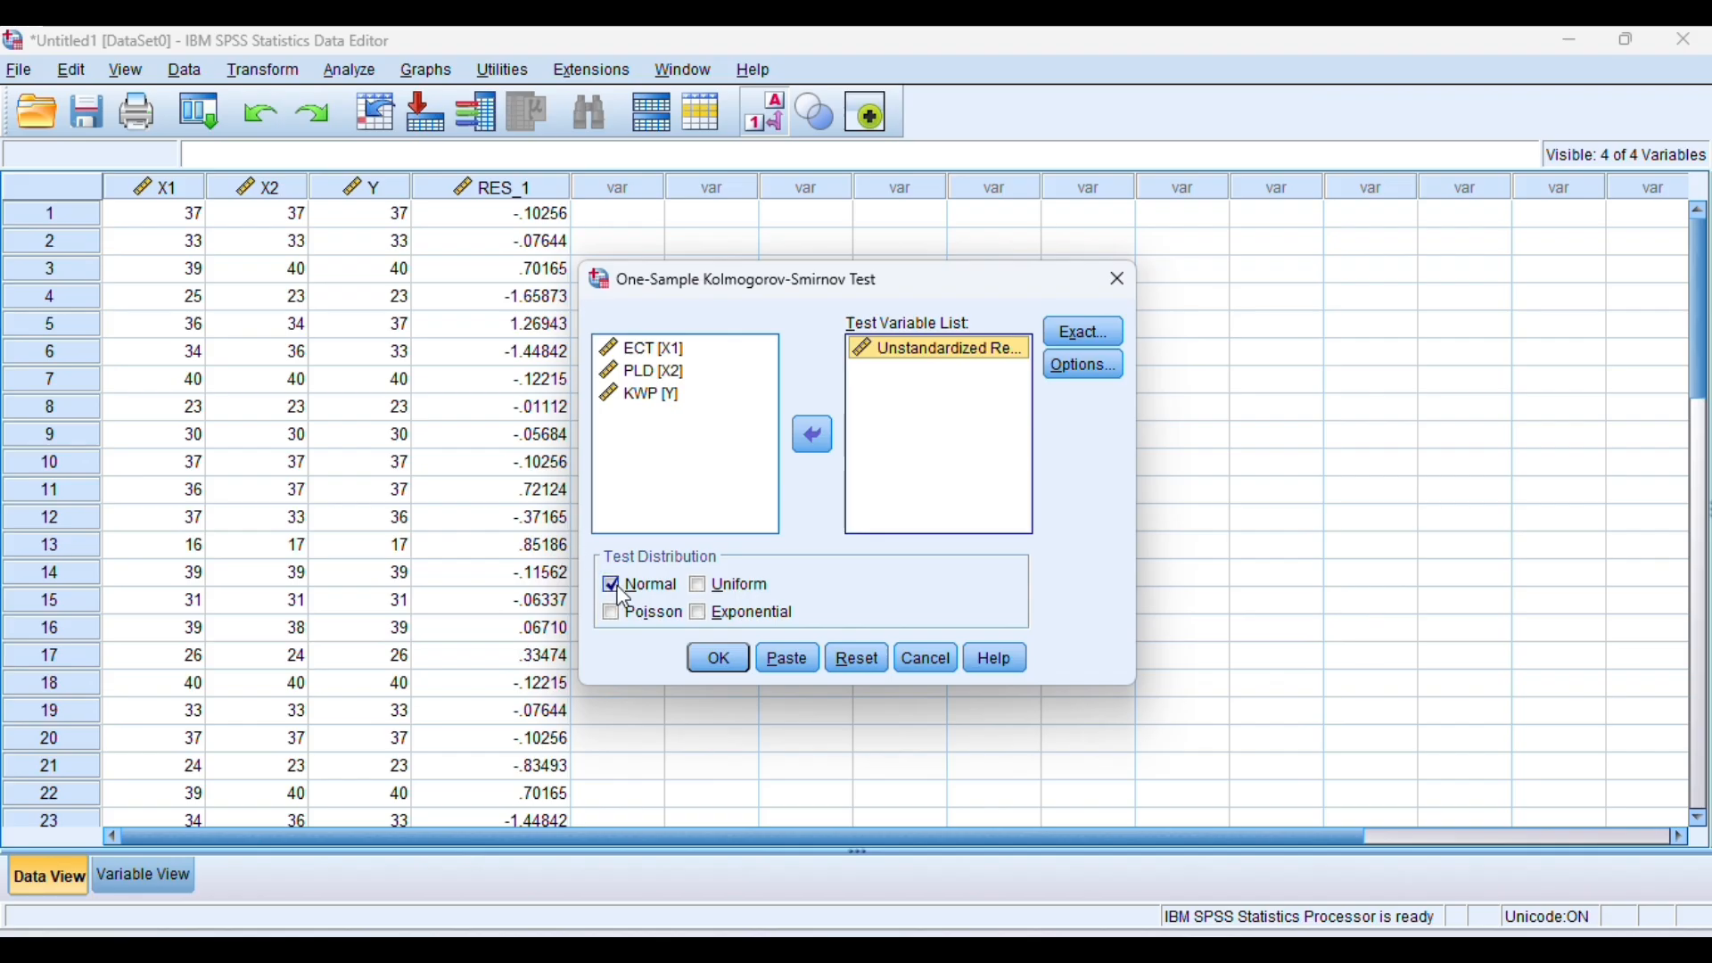
left_click(716, 658)
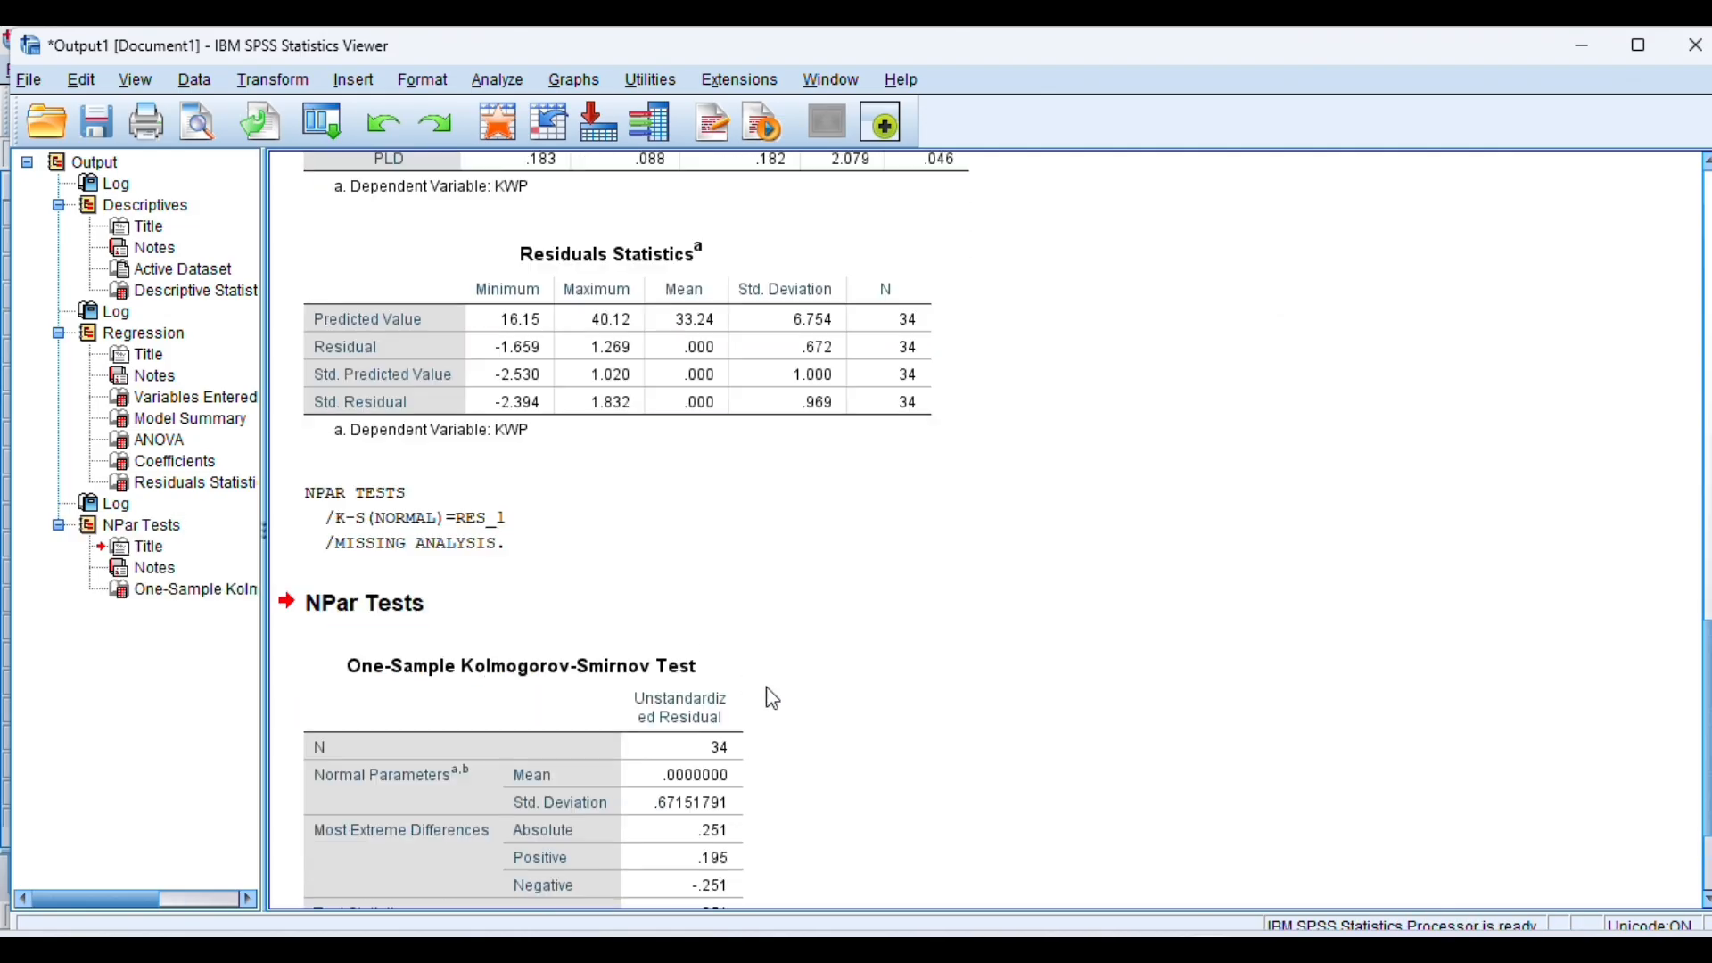
left_click(714, 709)
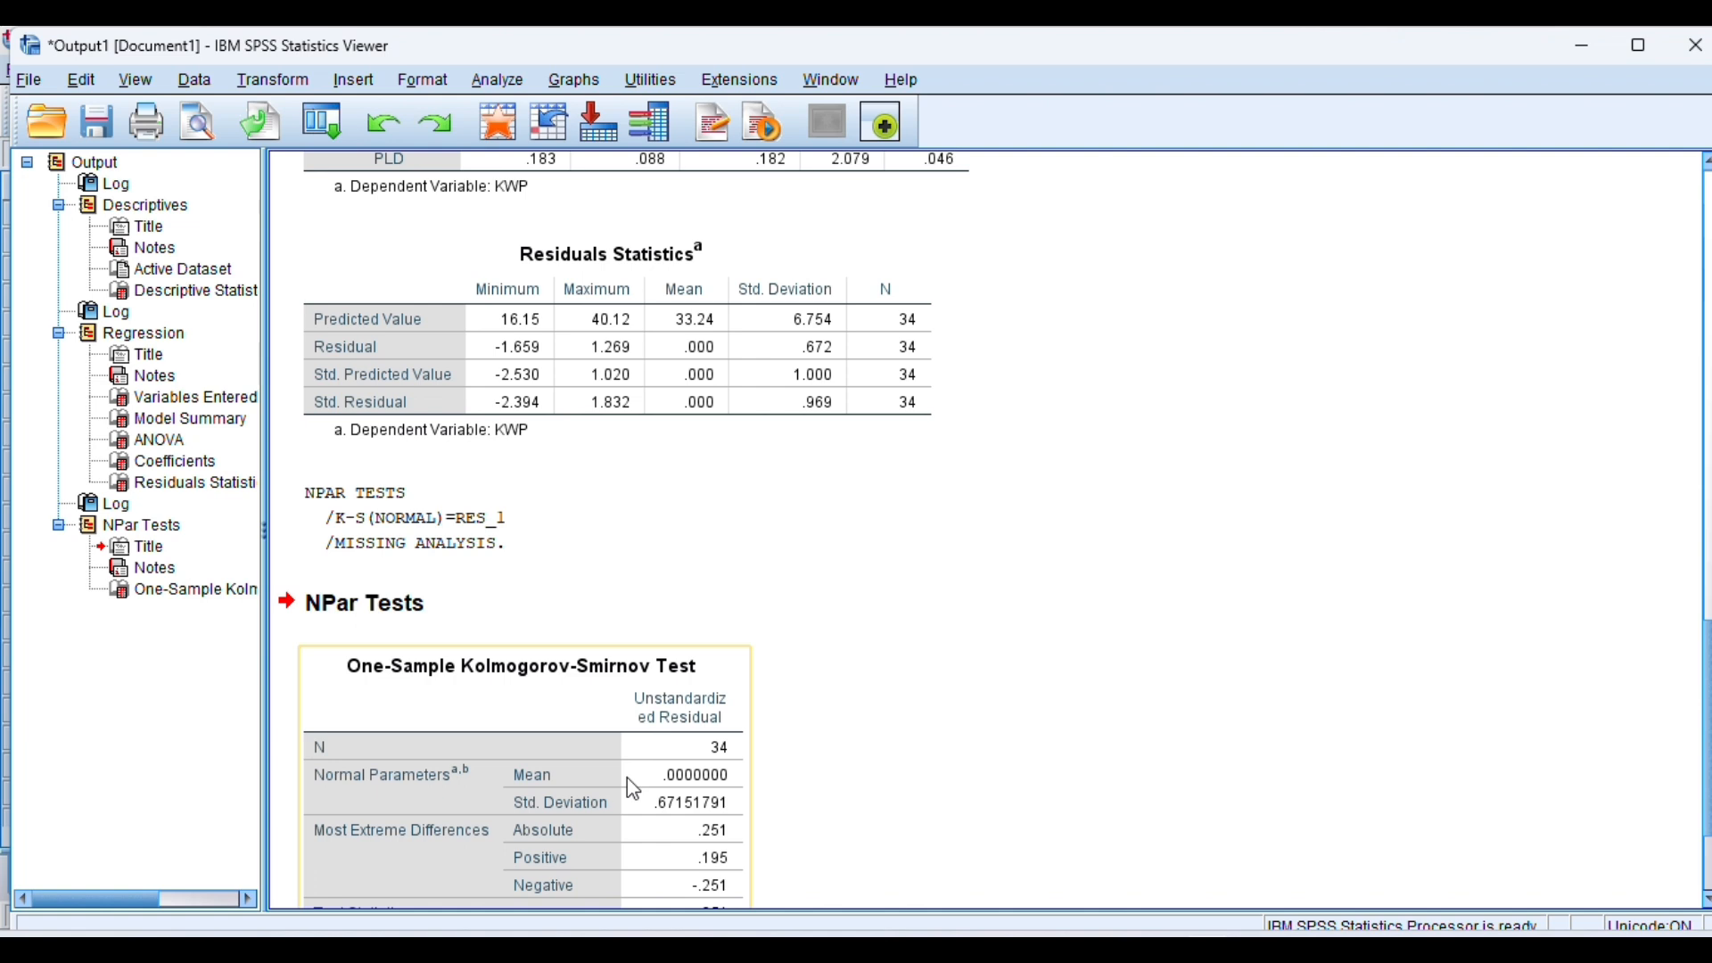
scroll(629, 784, "down", 3)
scroll(631, 782, "down", 2)
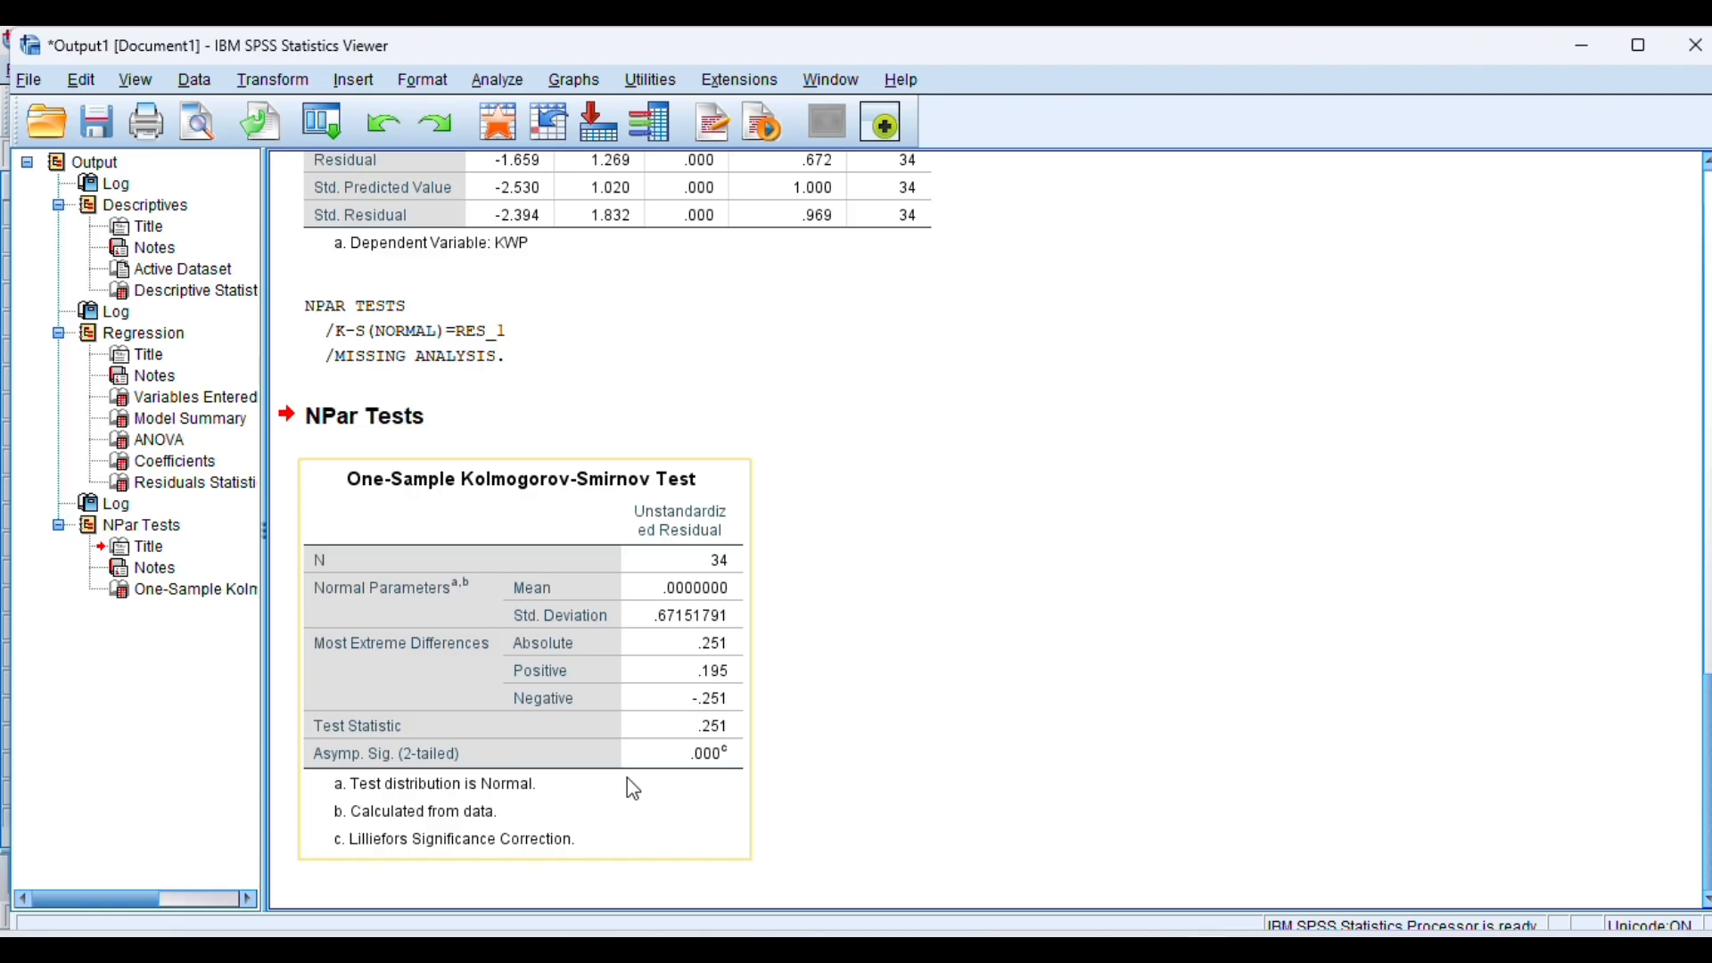
left_click(969, 827)
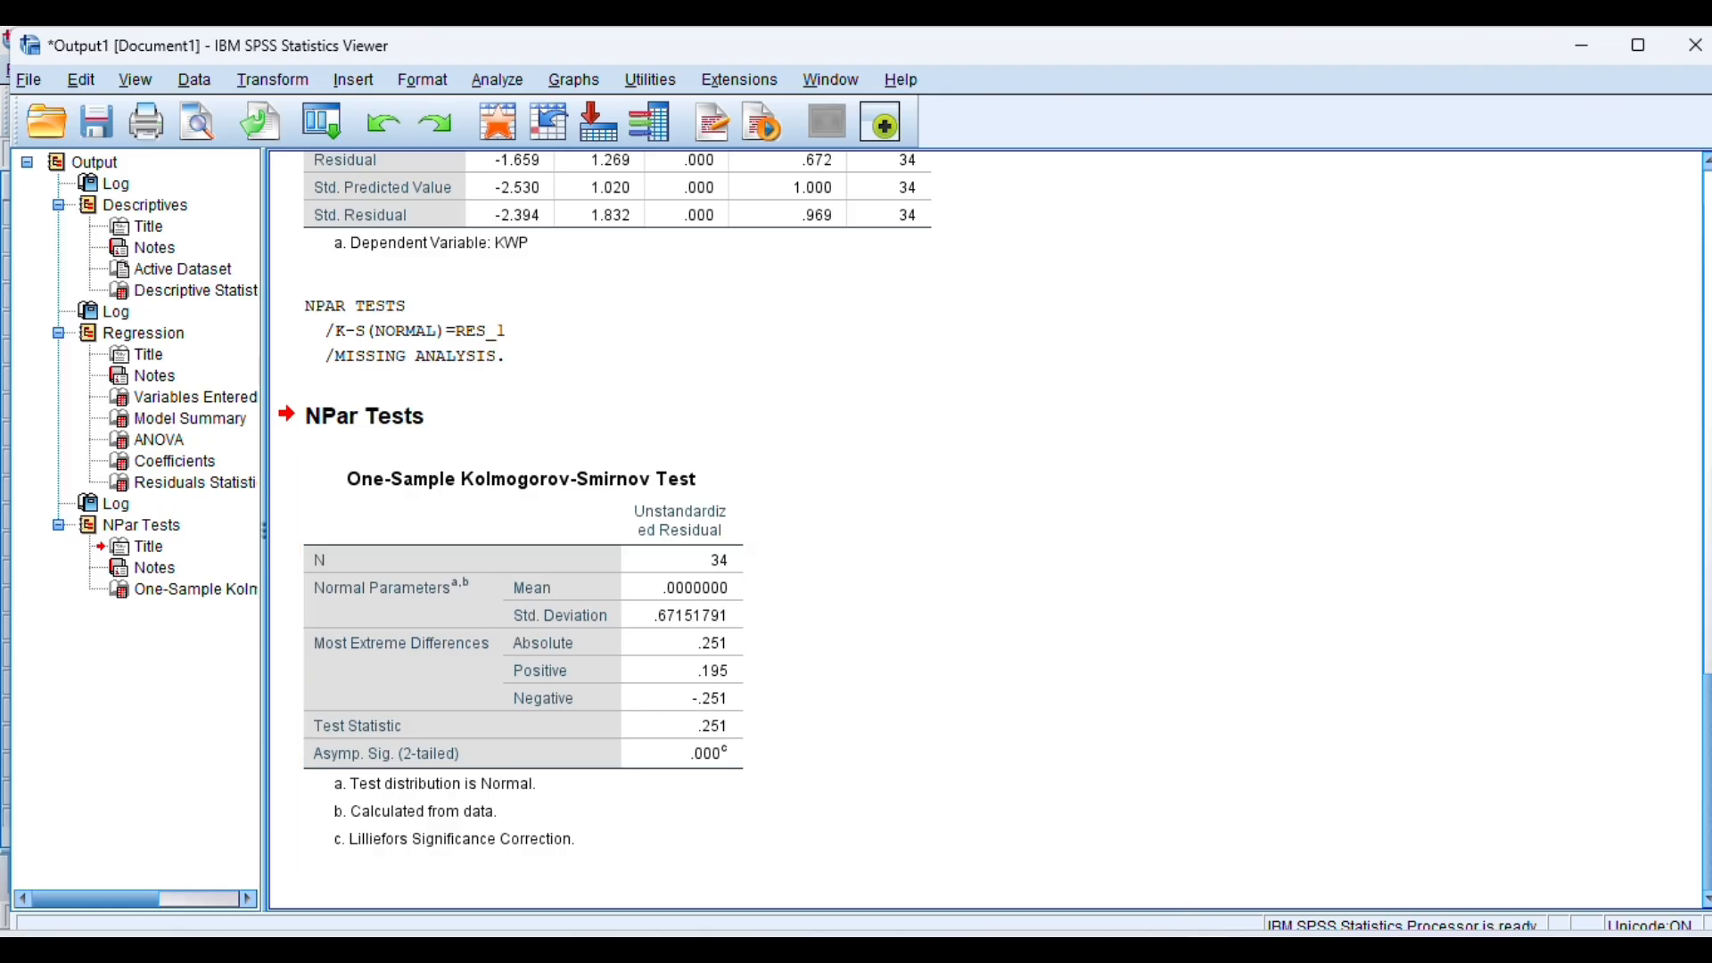
- Return to the SPSS dataset and open the Explore procedure for descriptive statistics
mouse_move(1195, 933)
left_click(1147, 889)
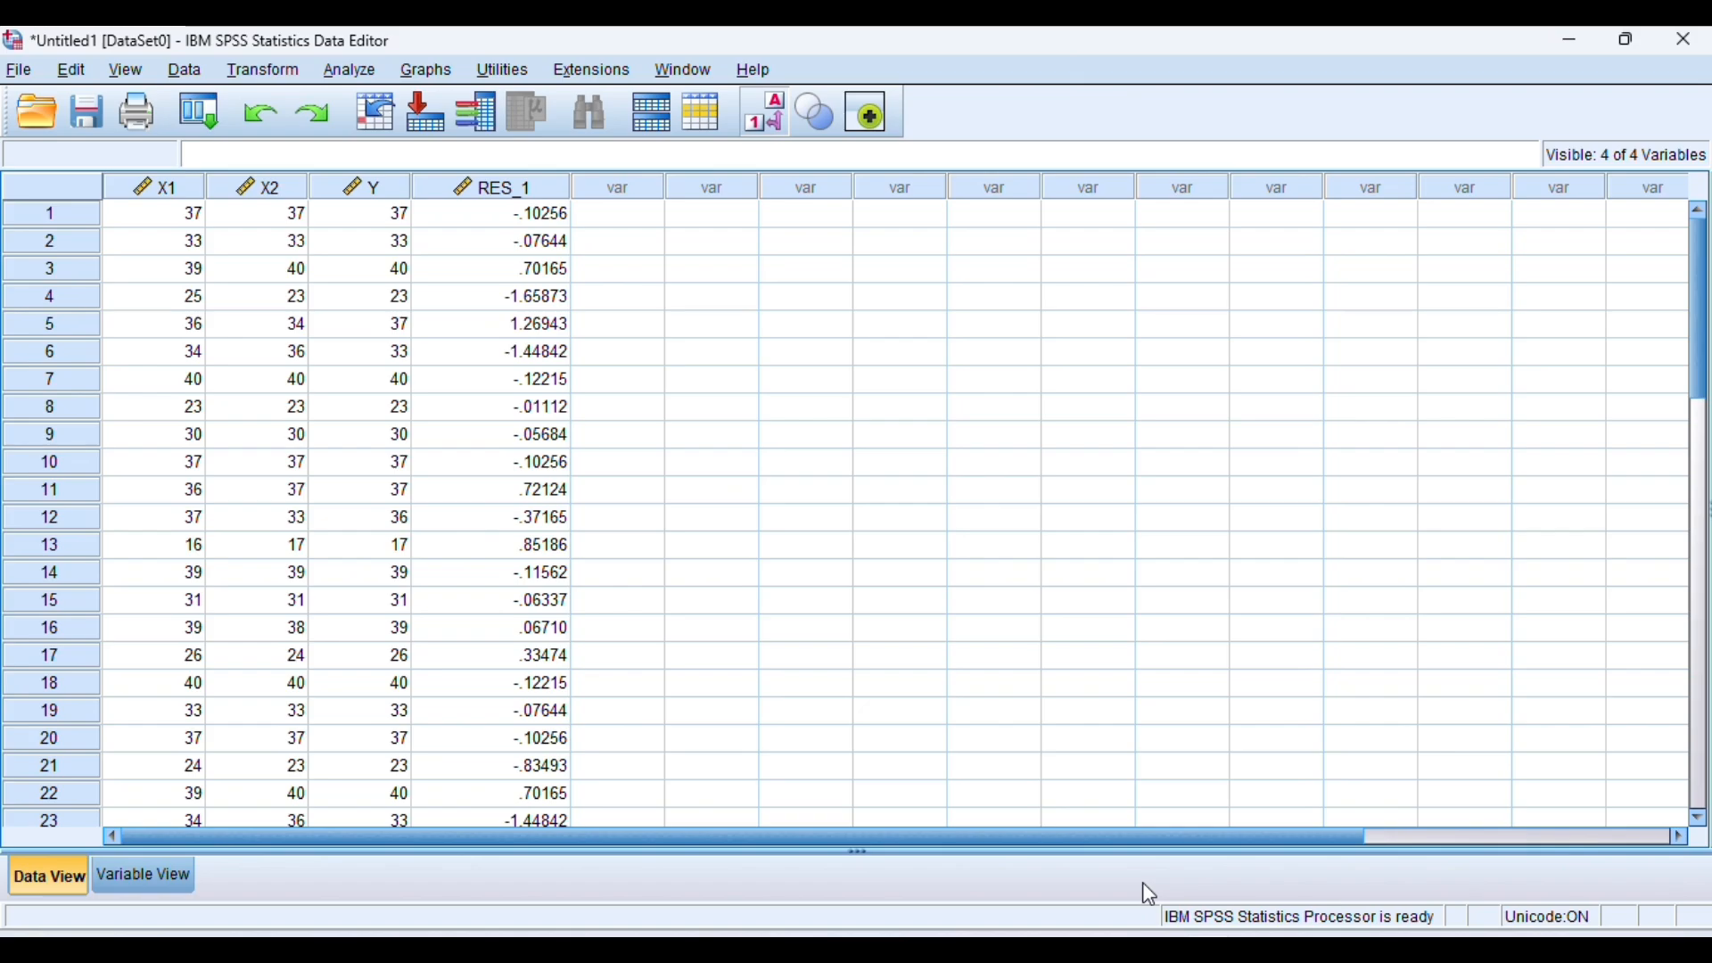
left_click(353, 72)
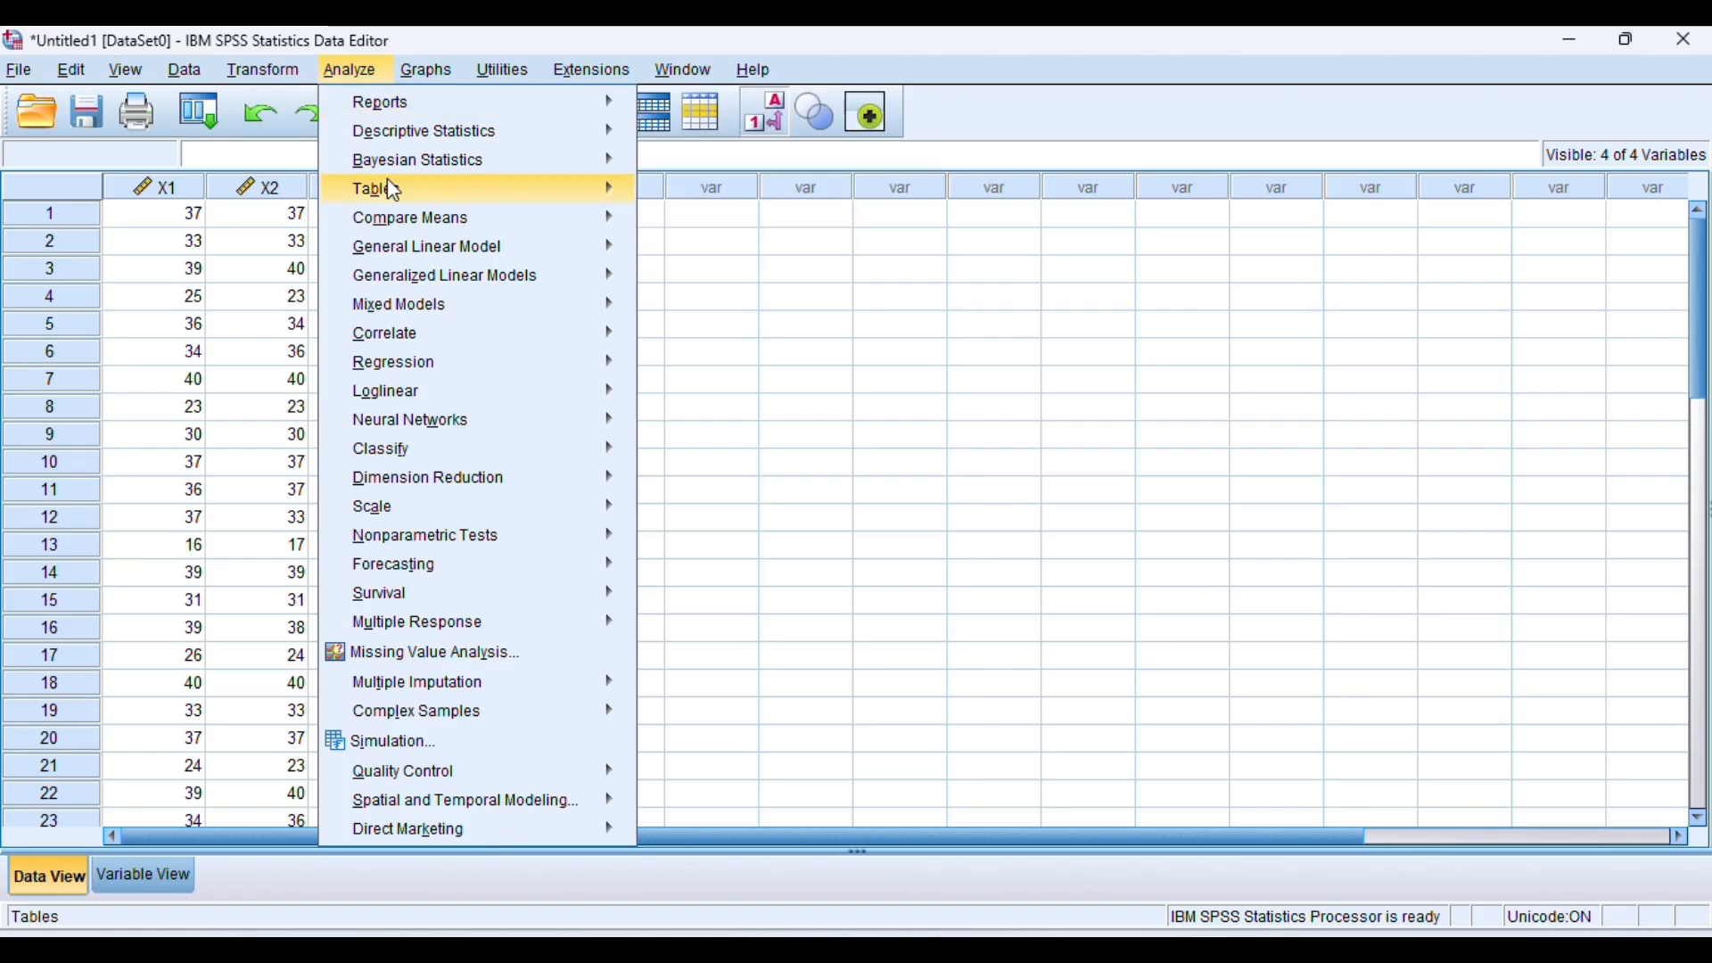
mouse_move(441, 307)
mouse_move(482, 197)
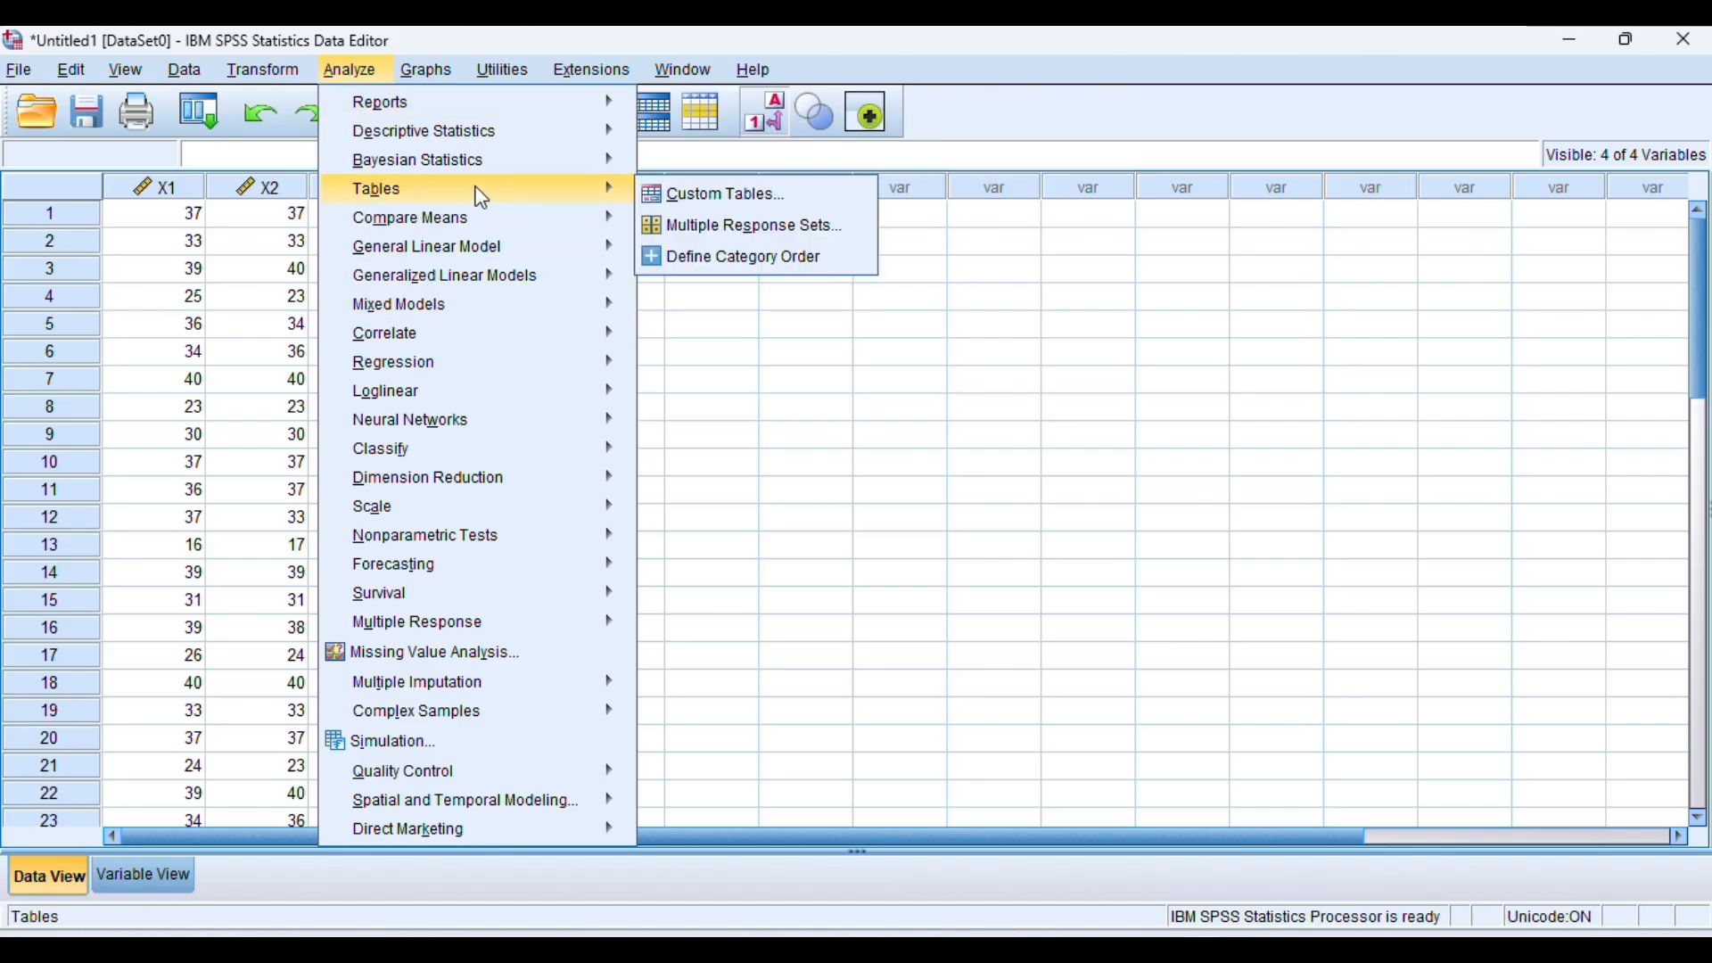
mouse_move(490, 142)
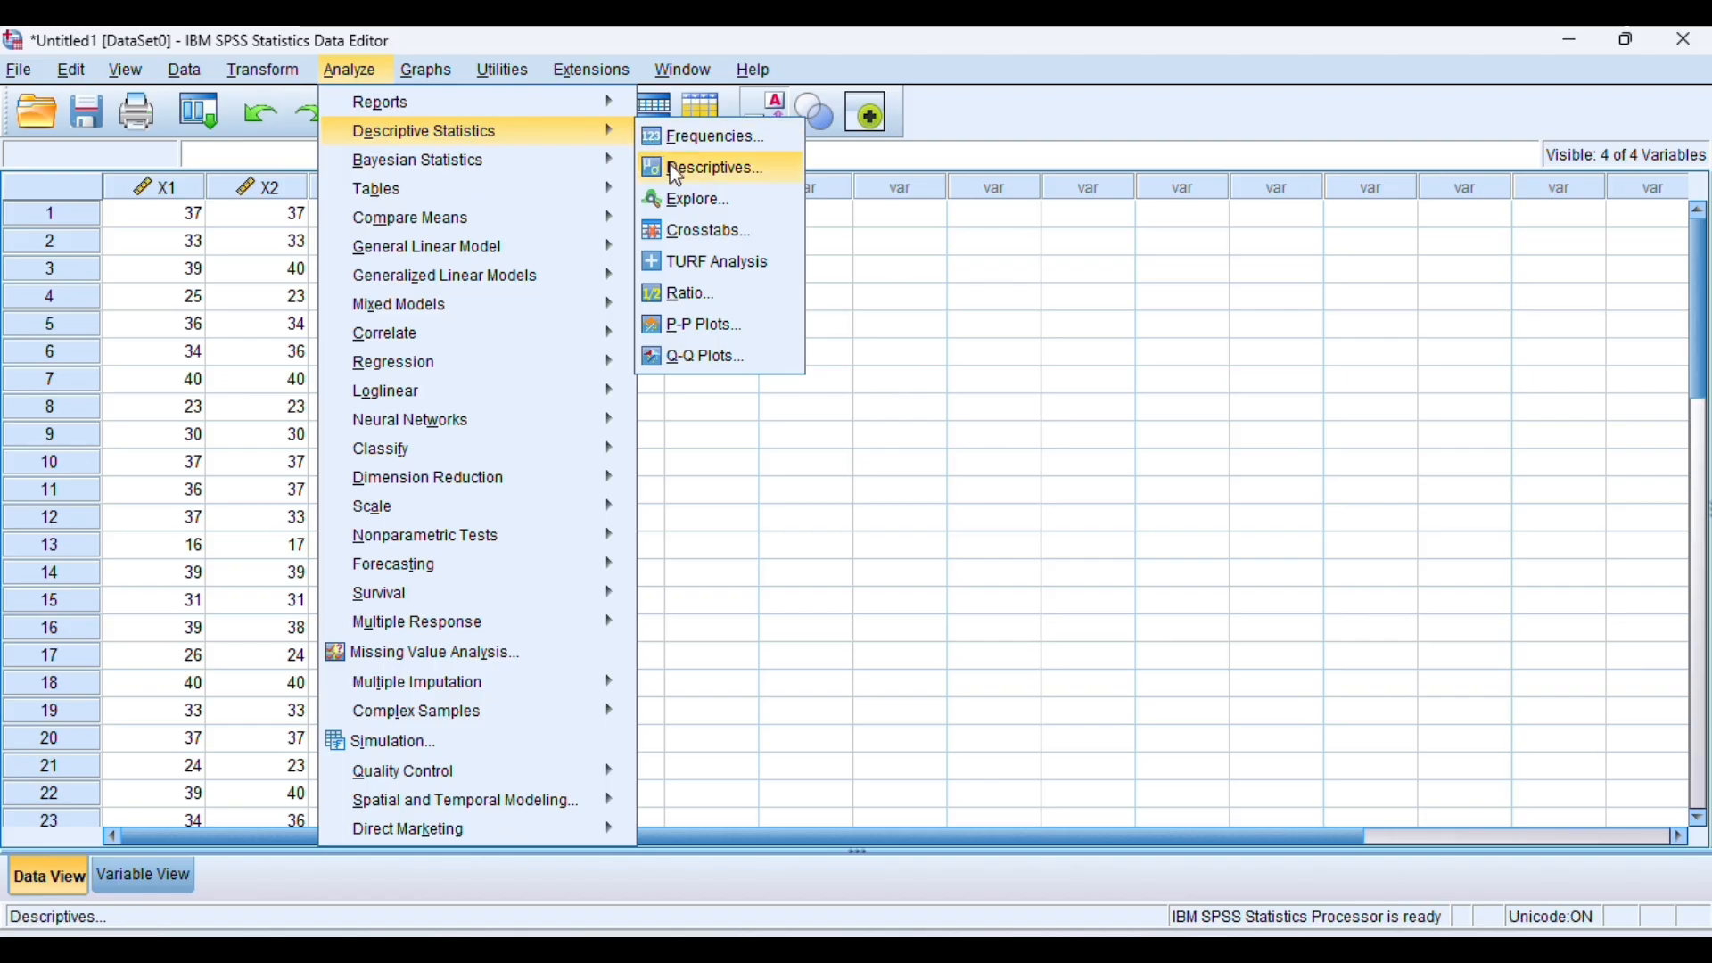
left_click(687, 200)
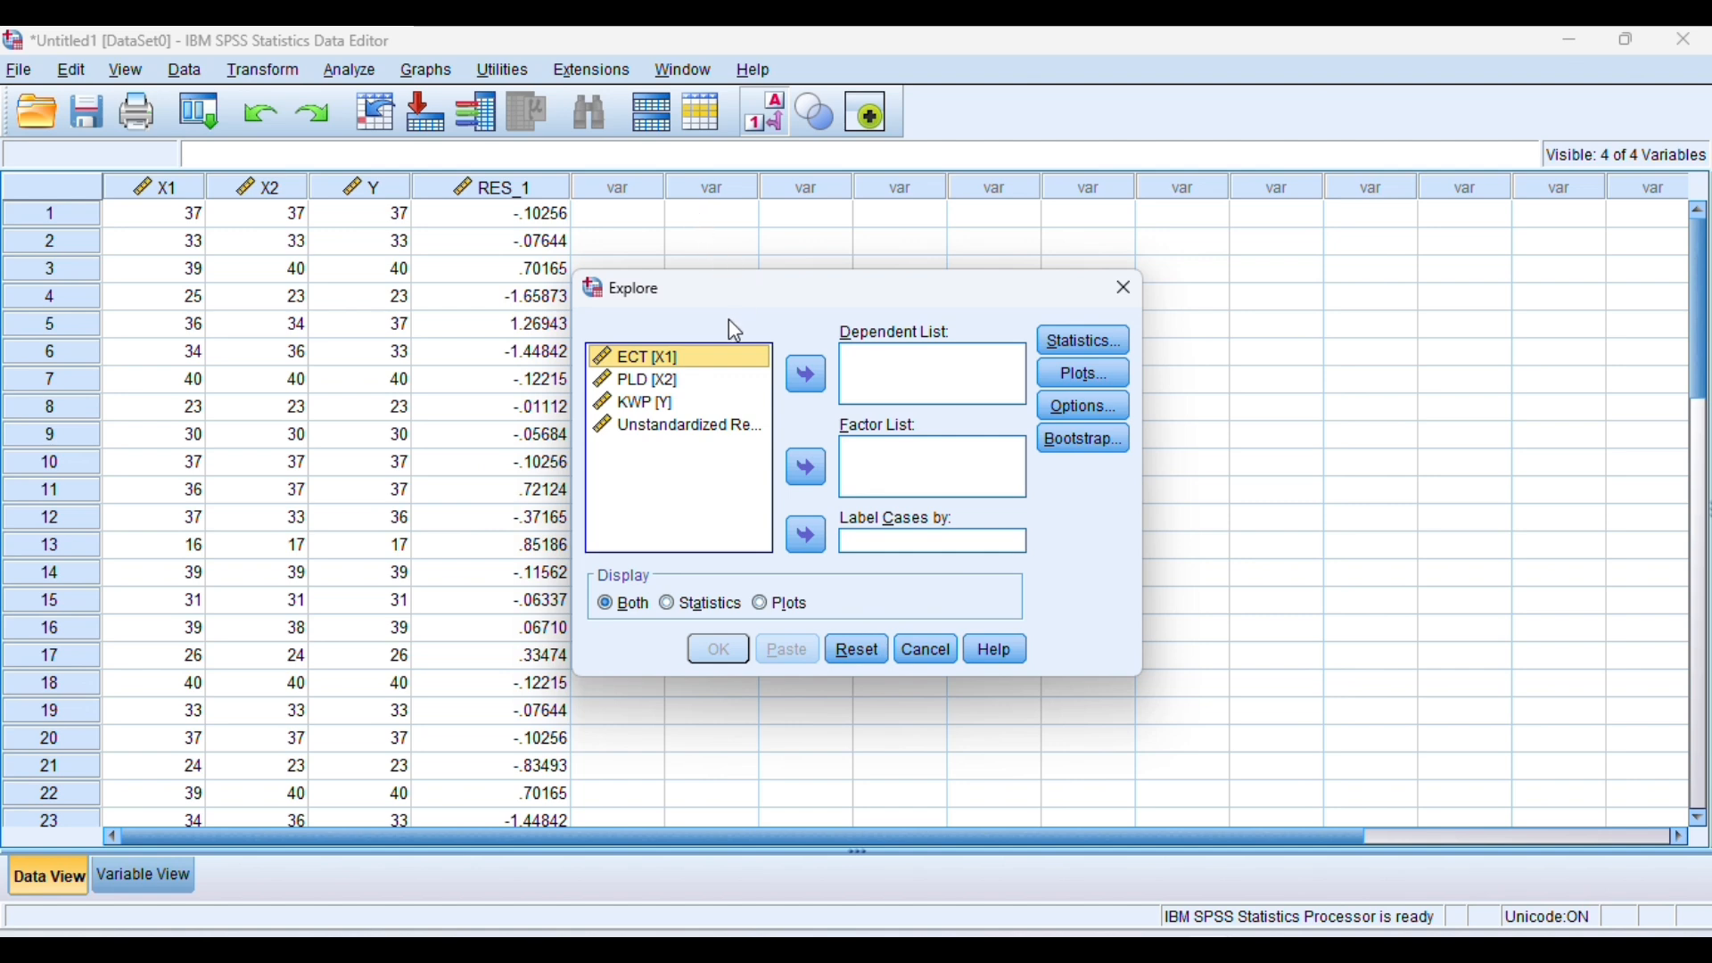
- Add ECT [X1], PLD [X2] and KWP [Y] to the dependent list of the Explore analysis
left_click(700, 365)
left_click(802, 373)
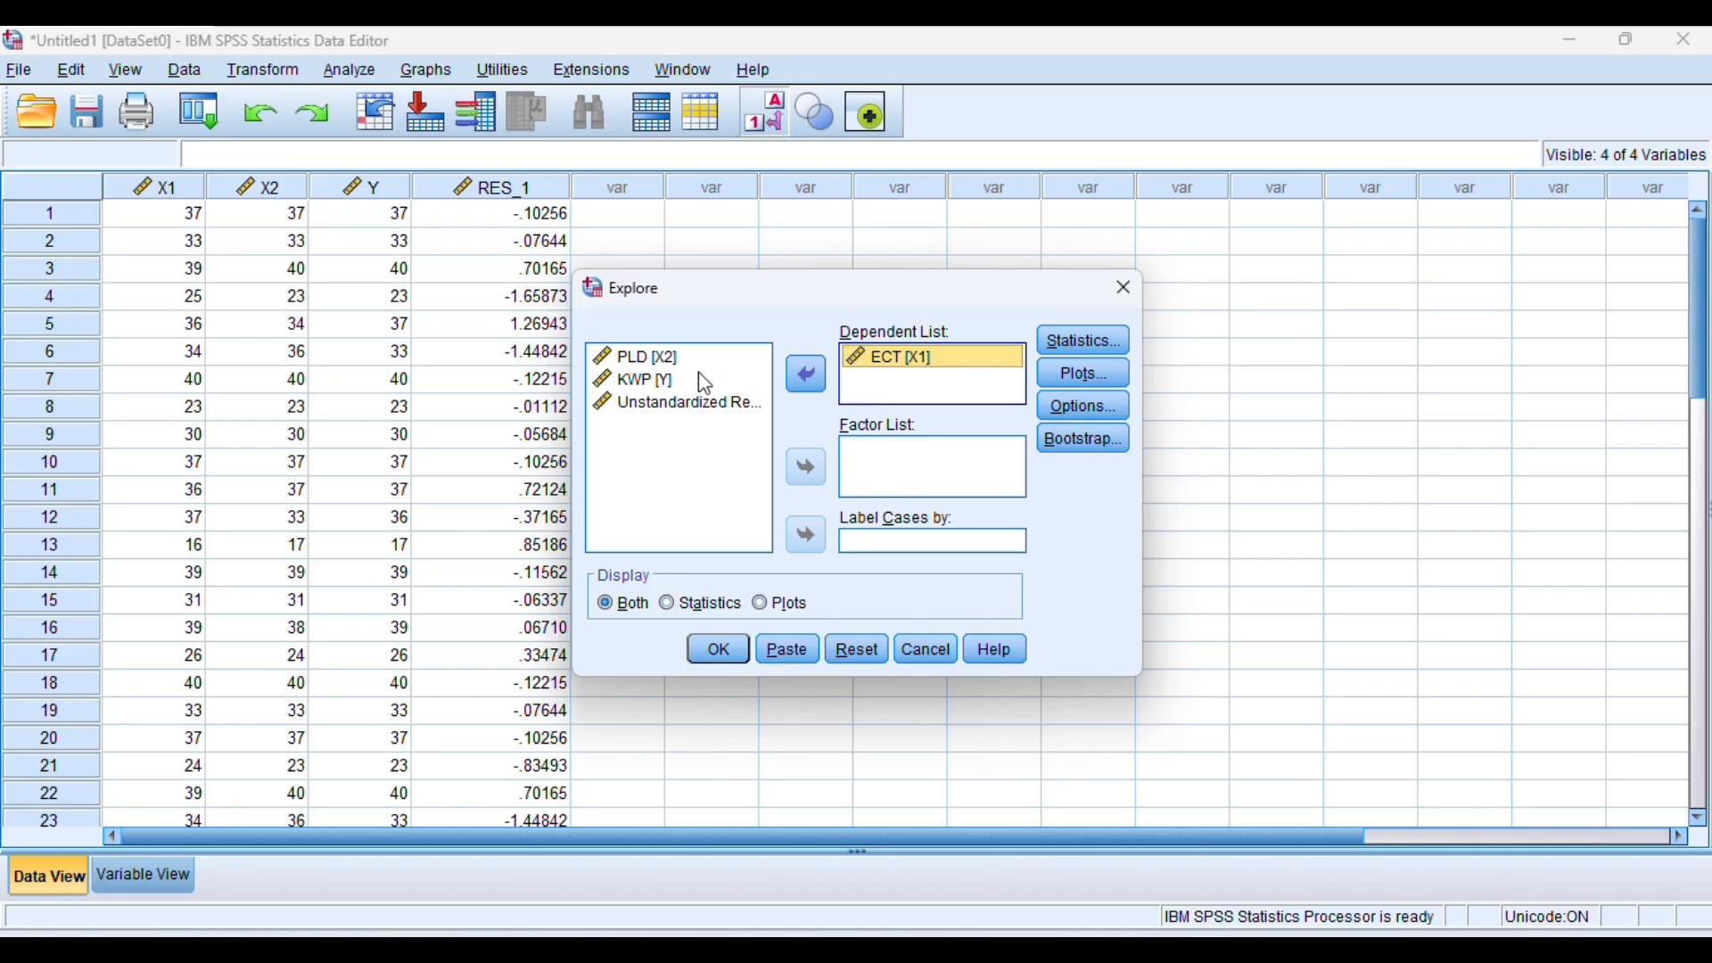
left_click(703, 380)
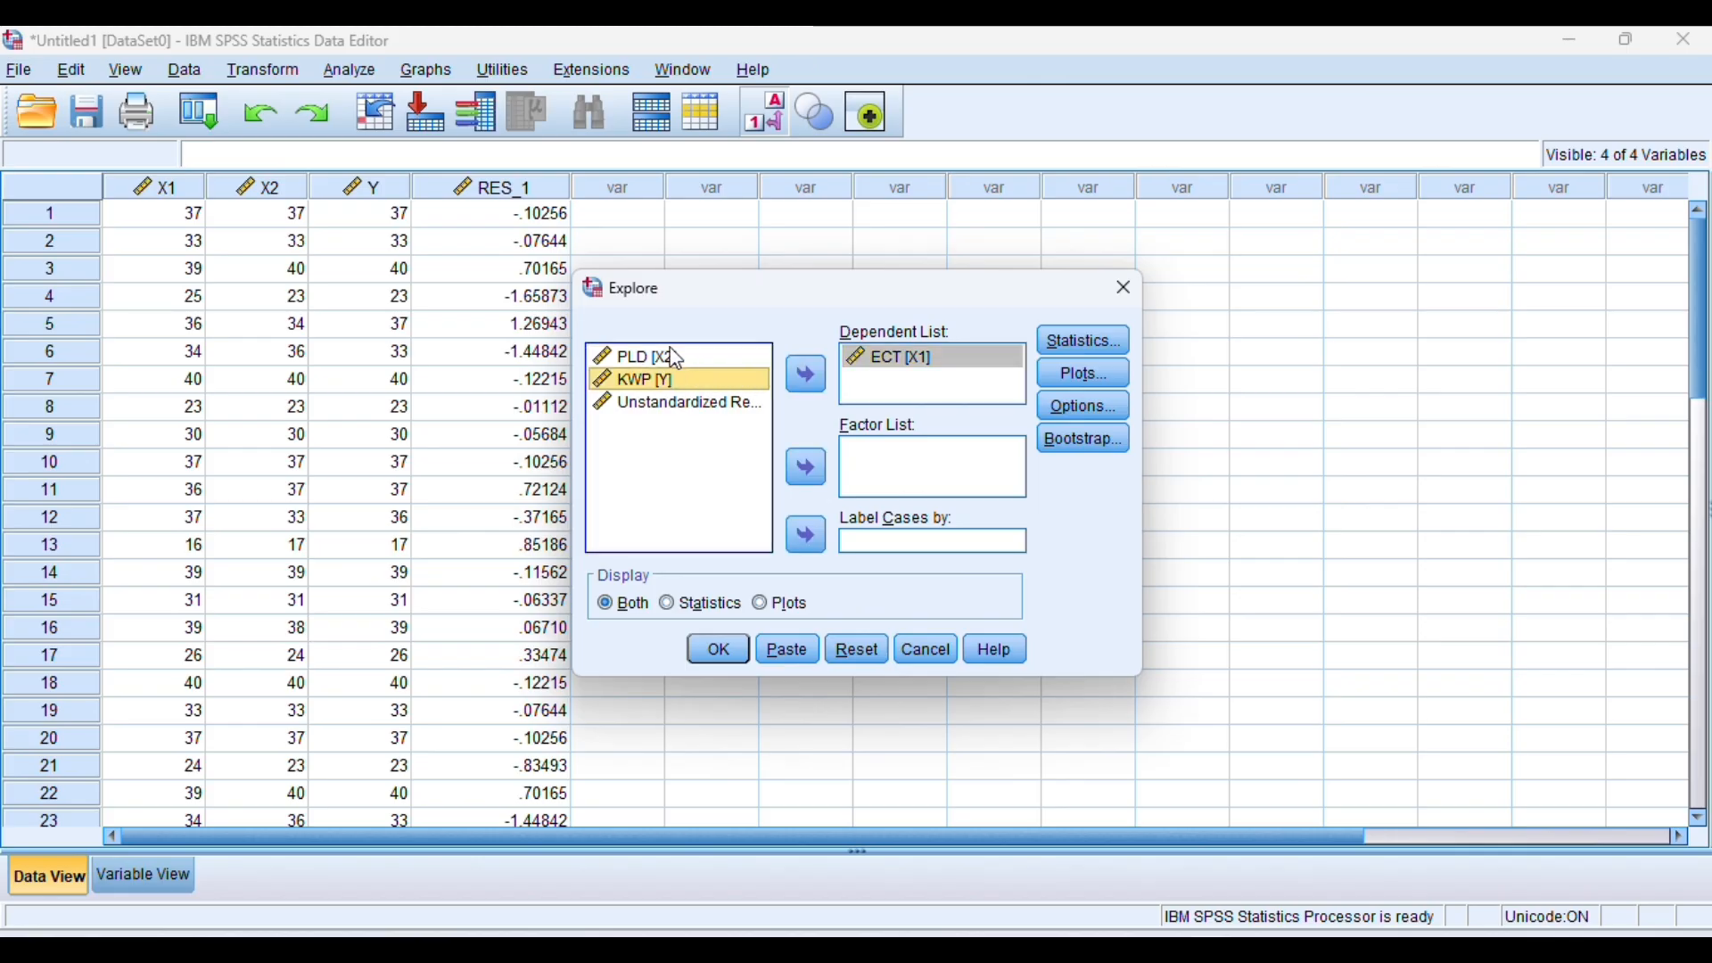
left_click(676, 359)
left_click(803, 372)
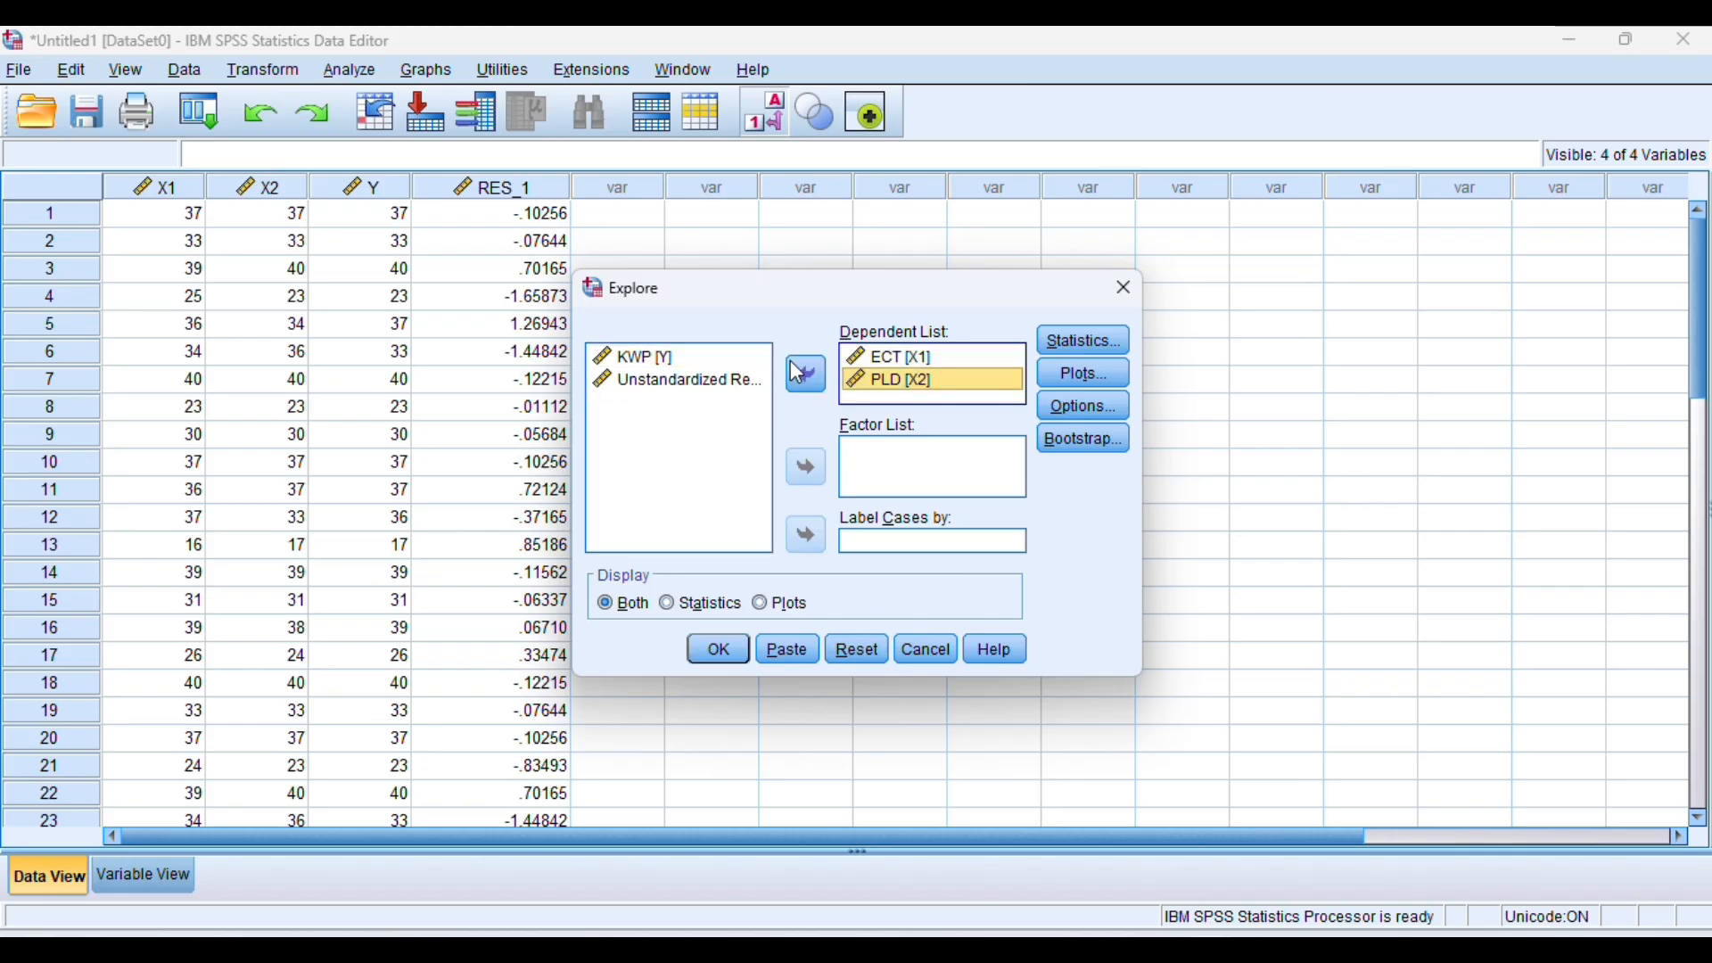
left_click(704, 359)
left_click(800, 374)
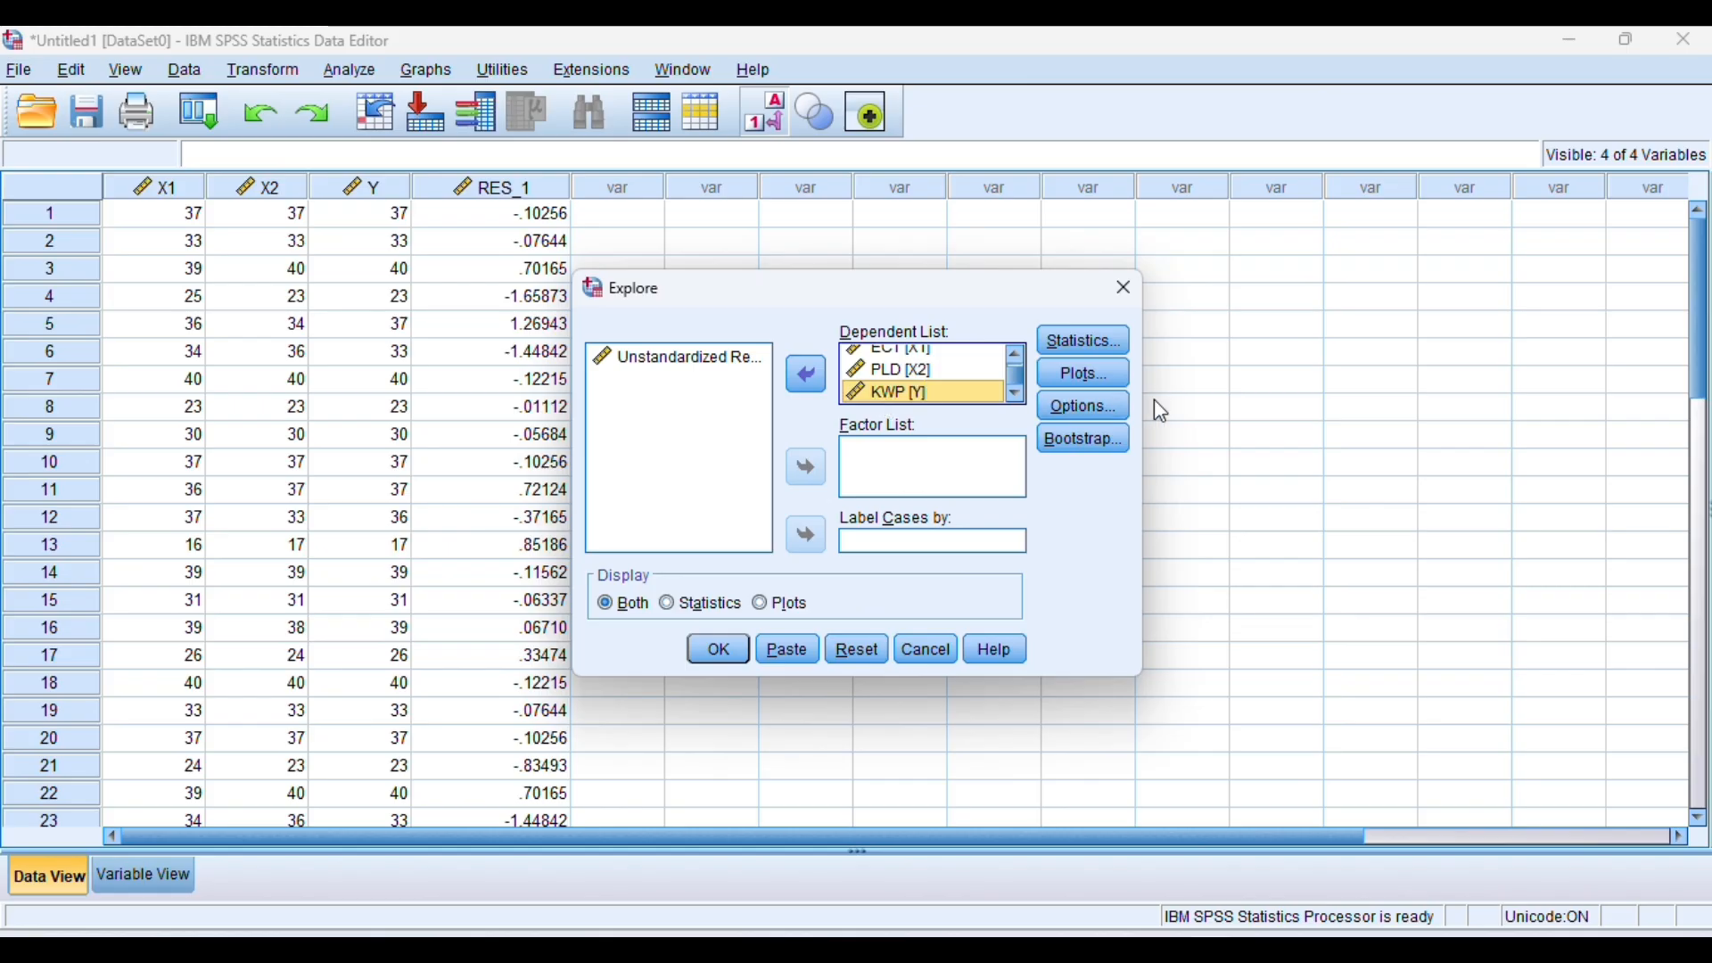
- Enable normality plots with tests for the Explore analysis, keeping Stem-and-leaf selected, and run it
left_click(1124, 382)
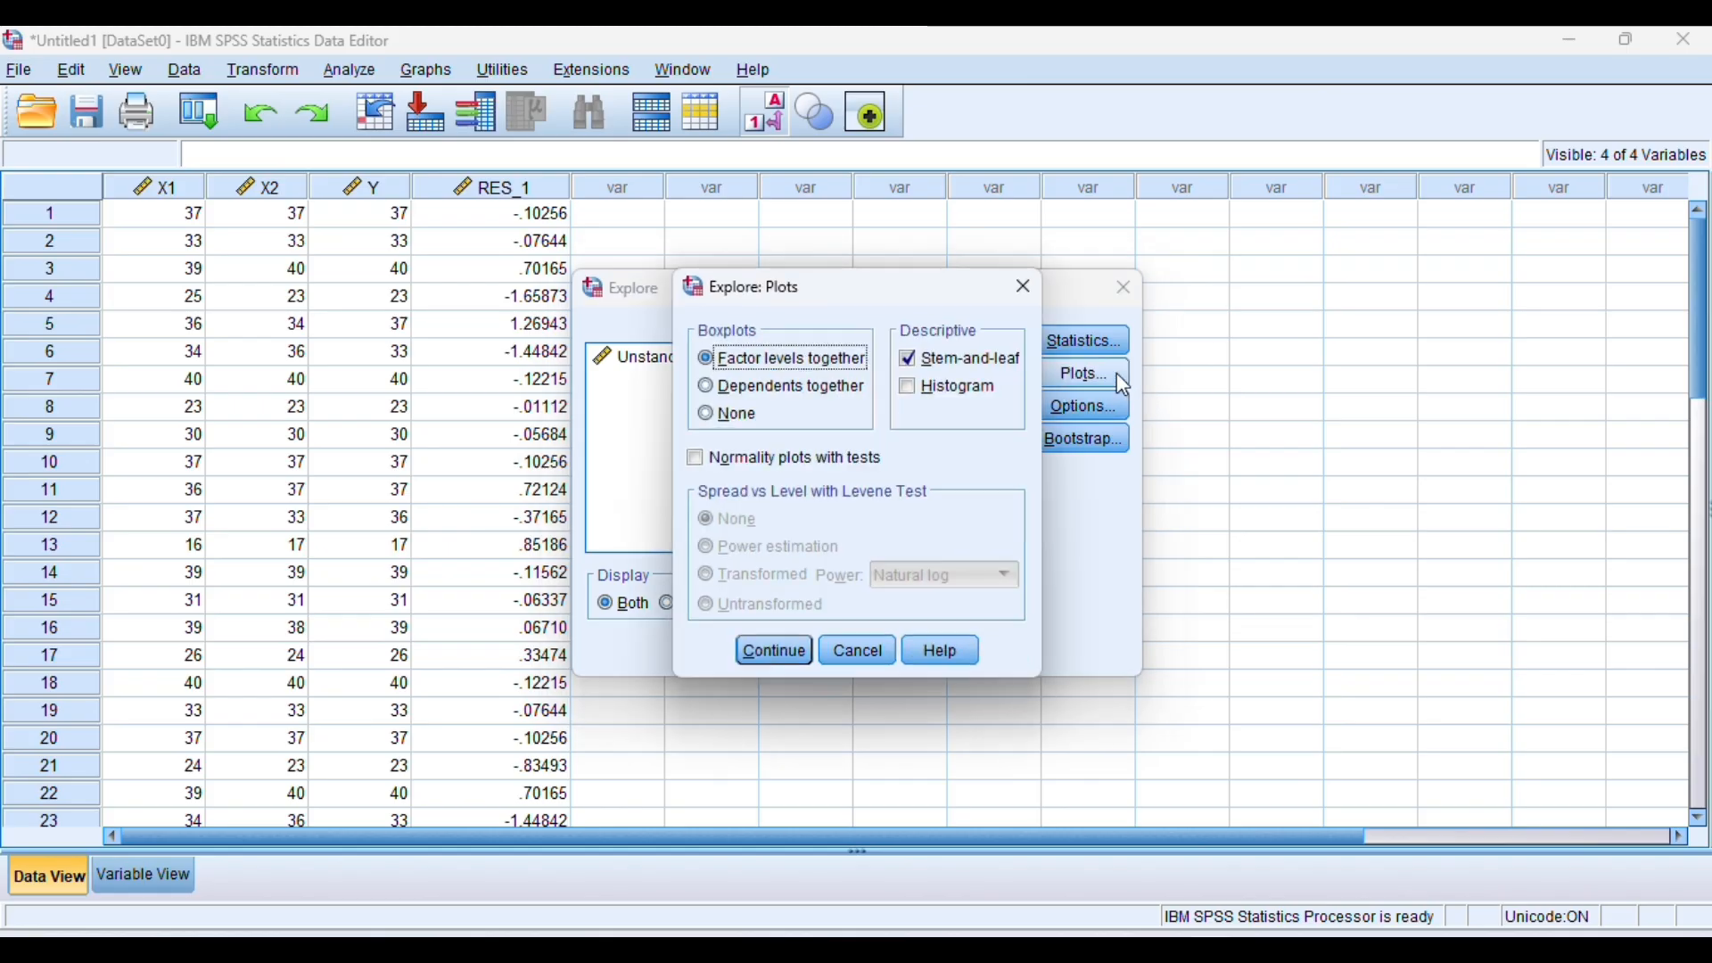
left_click(707, 464)
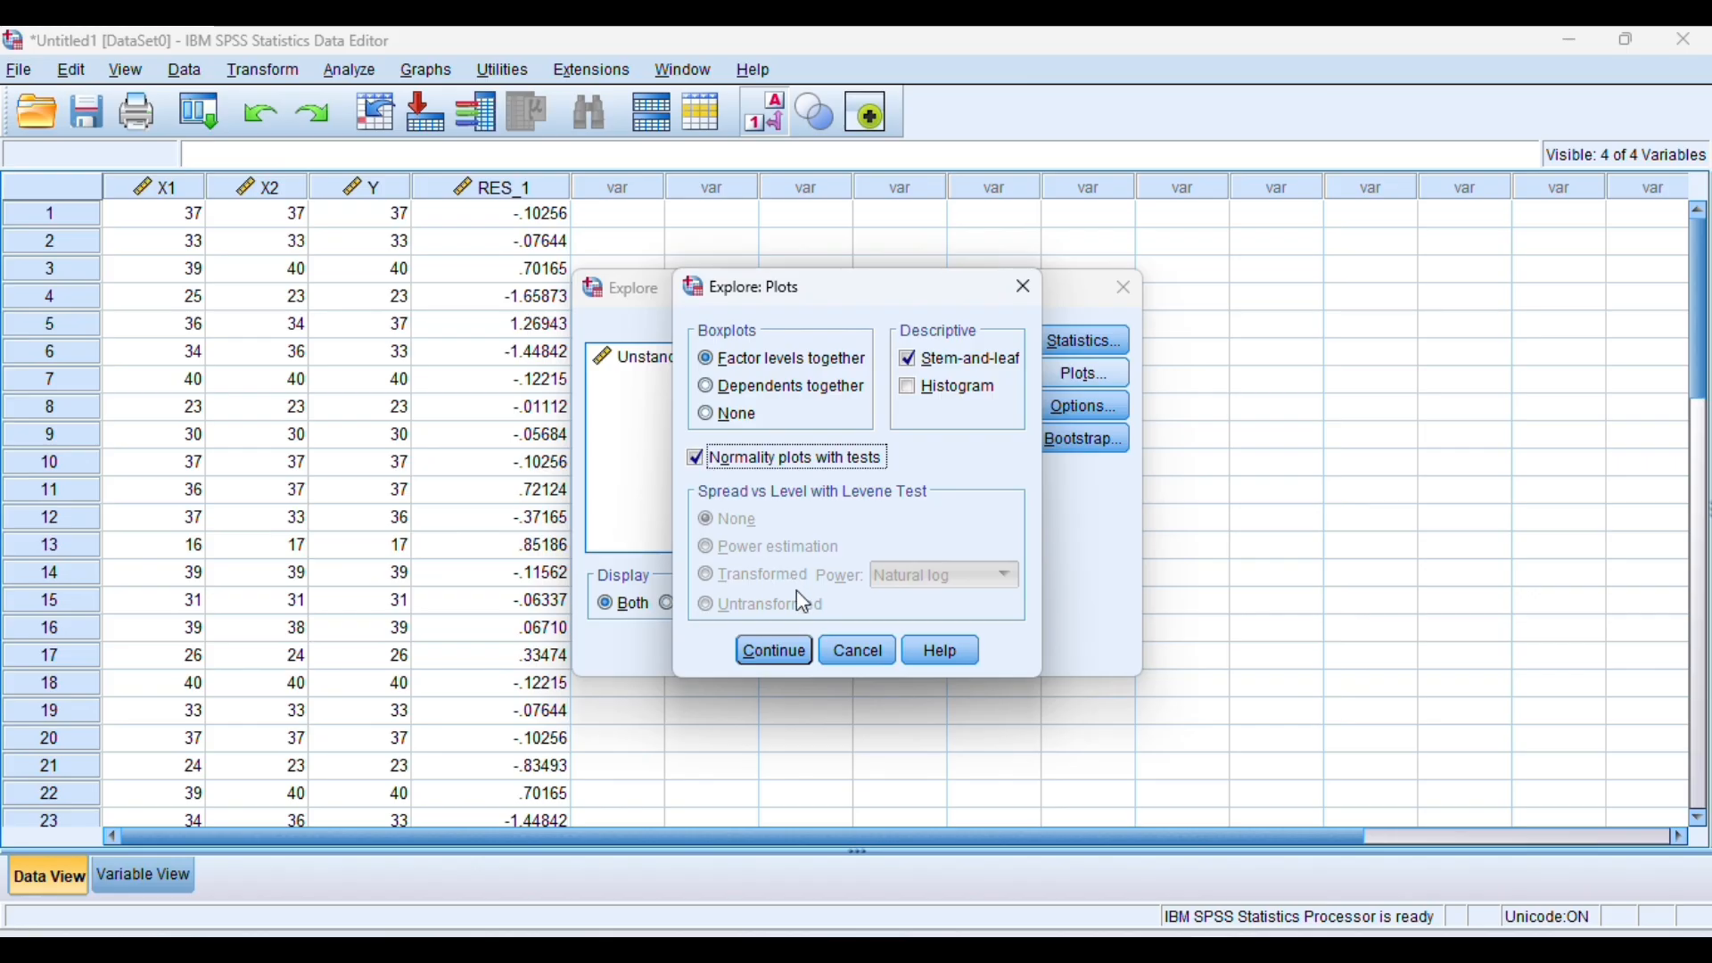
left_click(772, 656)
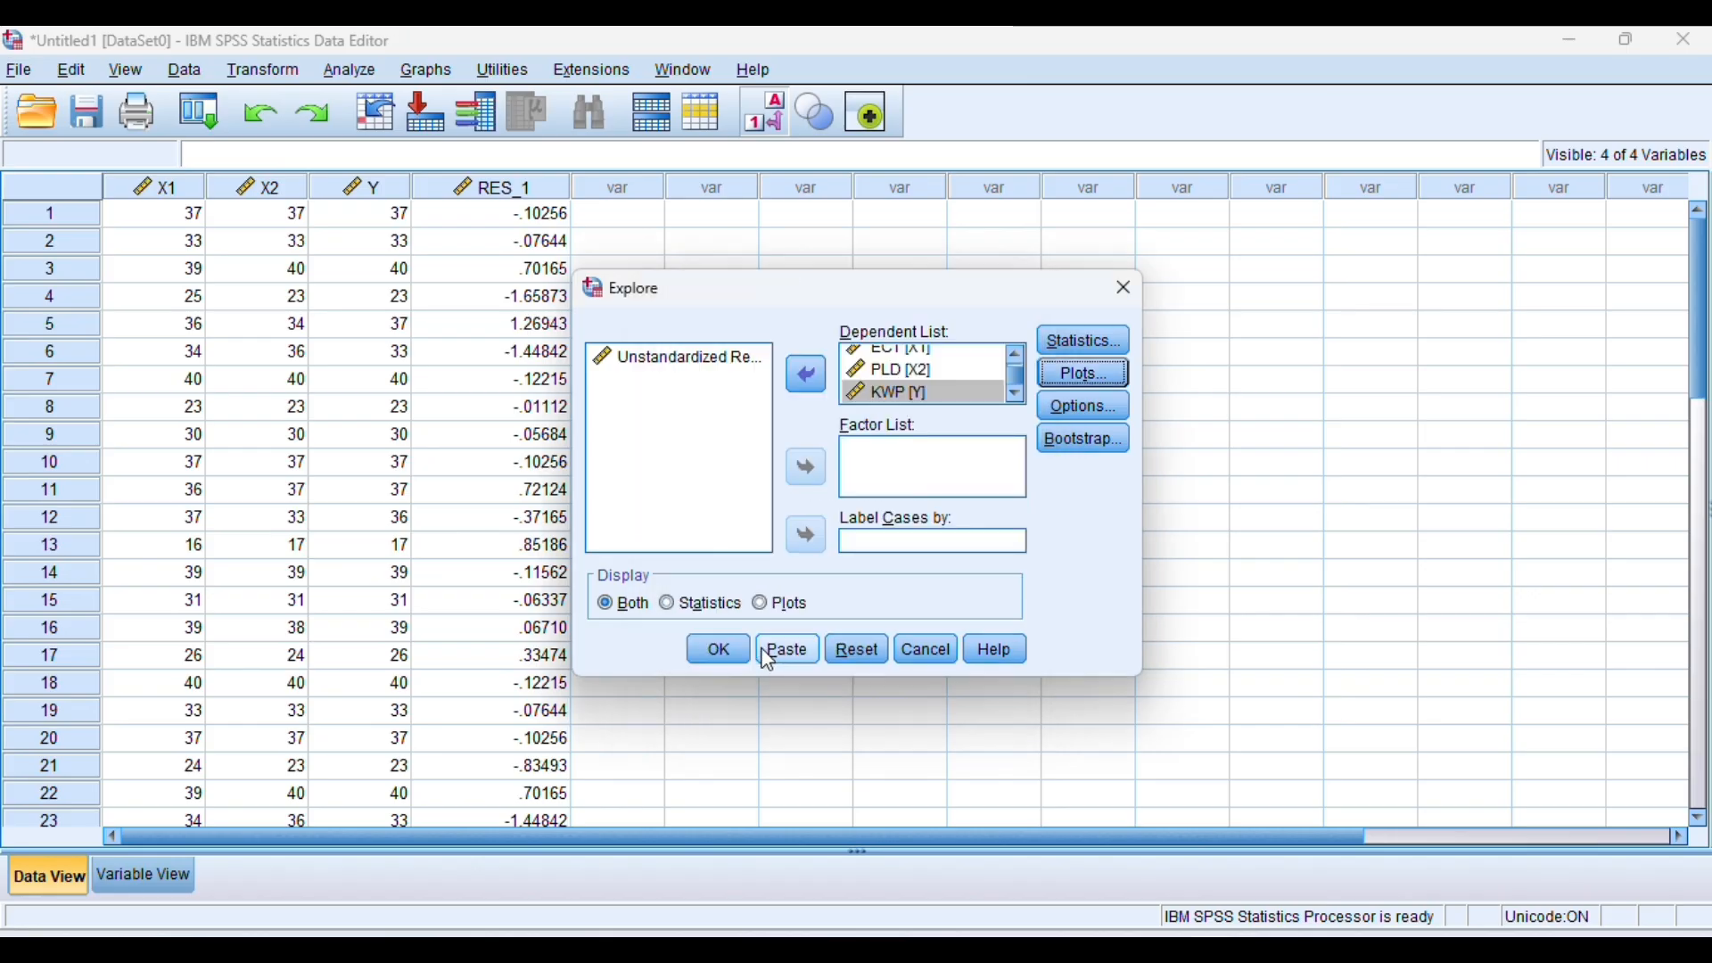
left_click(717, 648)
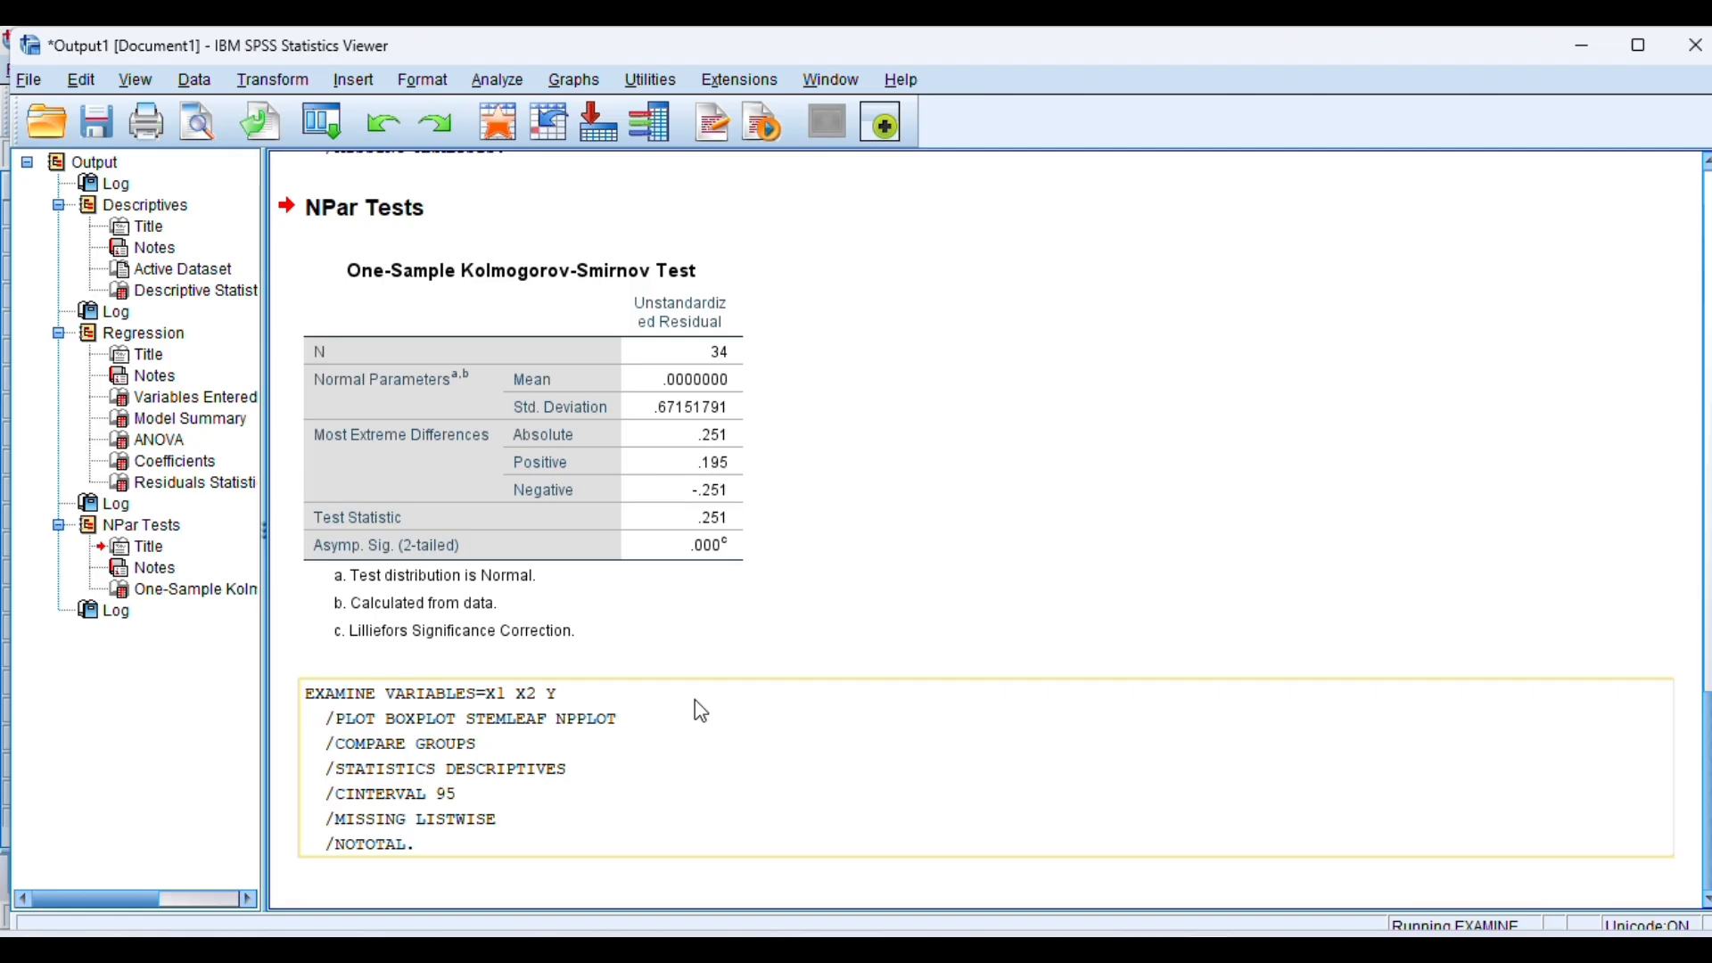
scroll(701, 710, "up", 3)
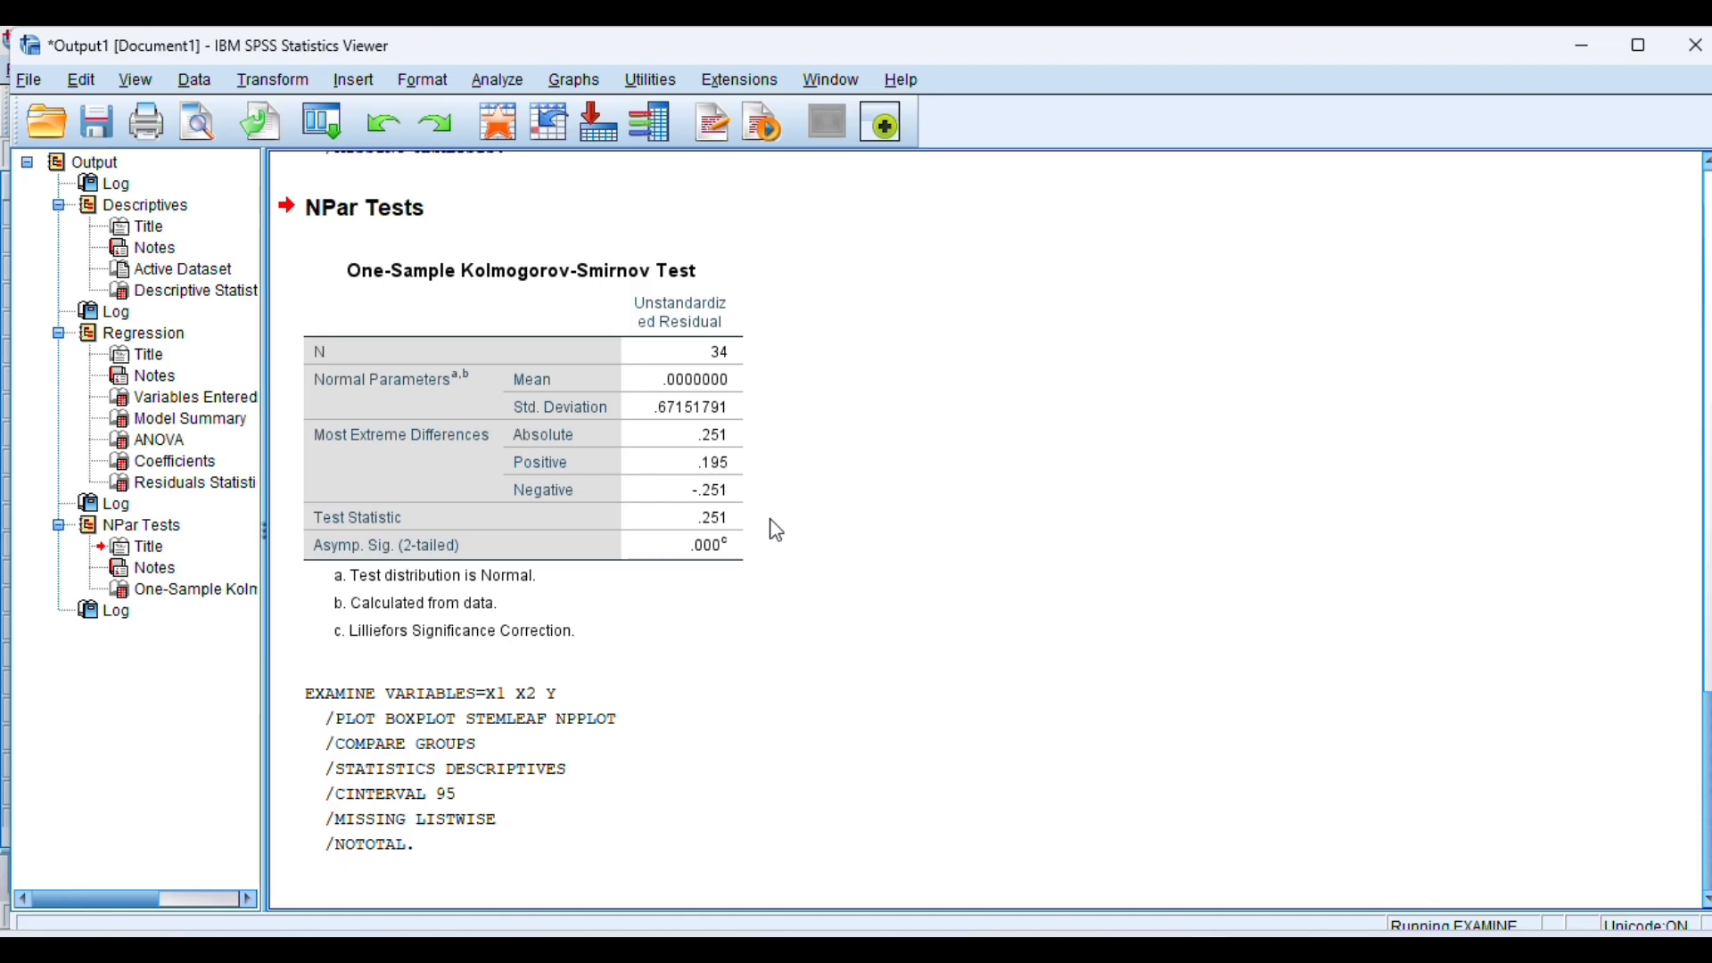
scroll(776, 530, "up", 5)
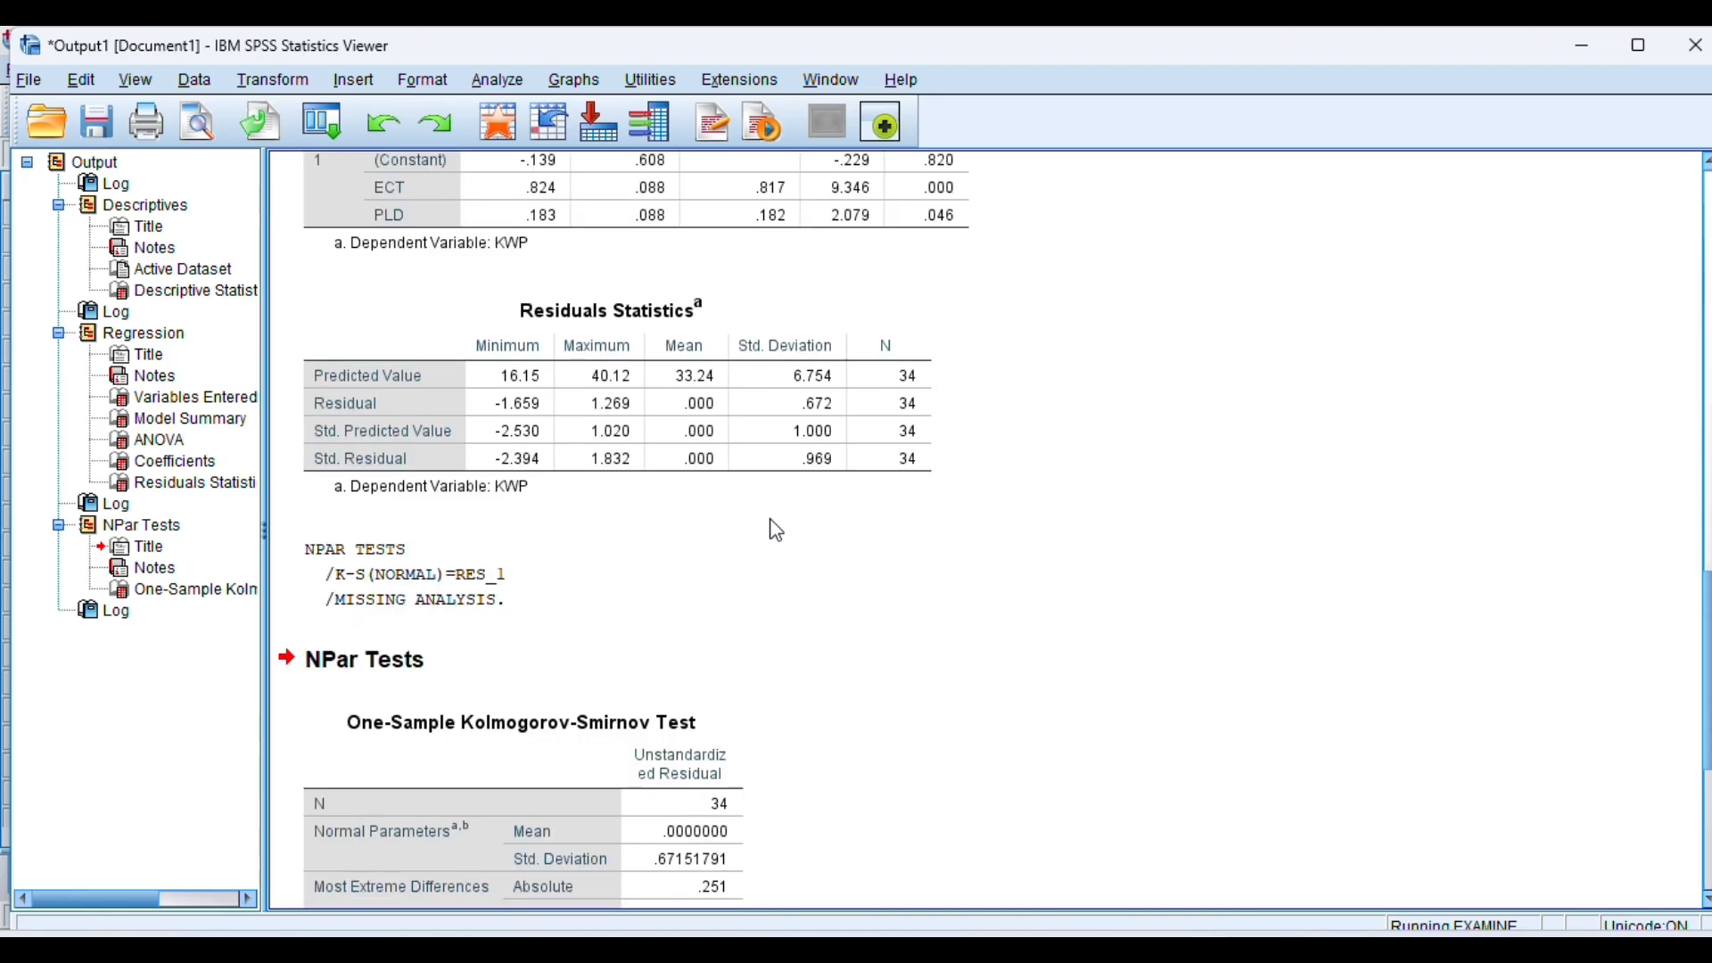
scroll(776, 531, "down", 5)
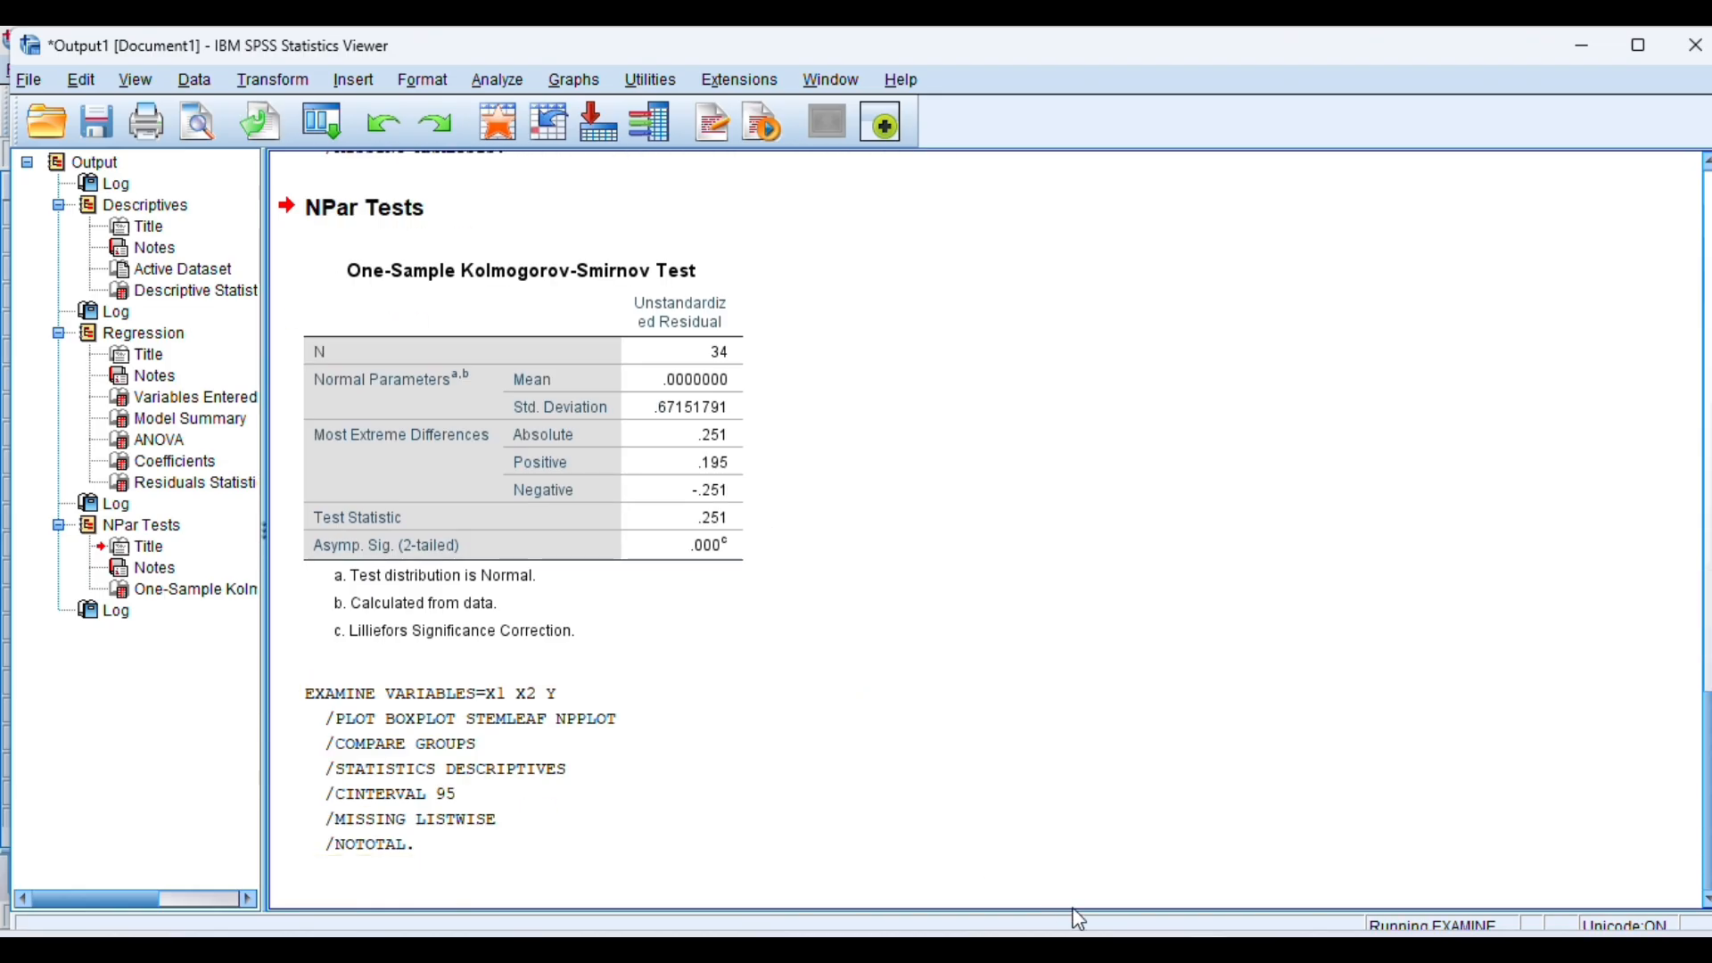
left_click(1145, 870)
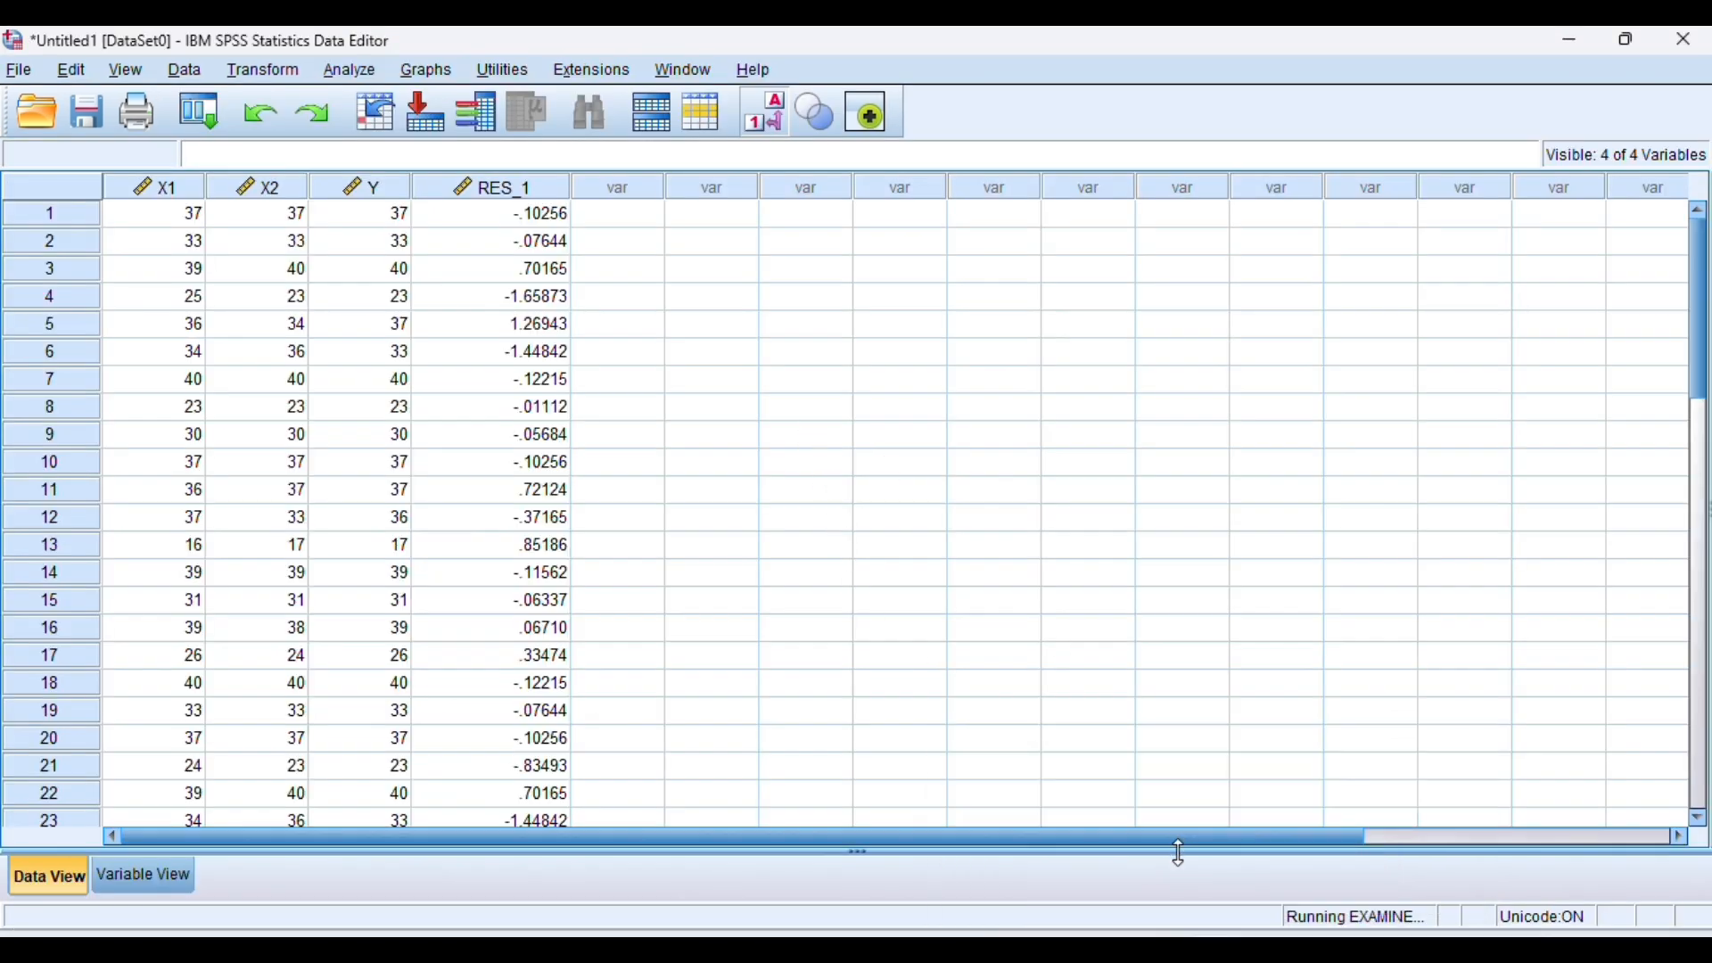
mouse_move(1210, 954)
left_click(1277, 866)
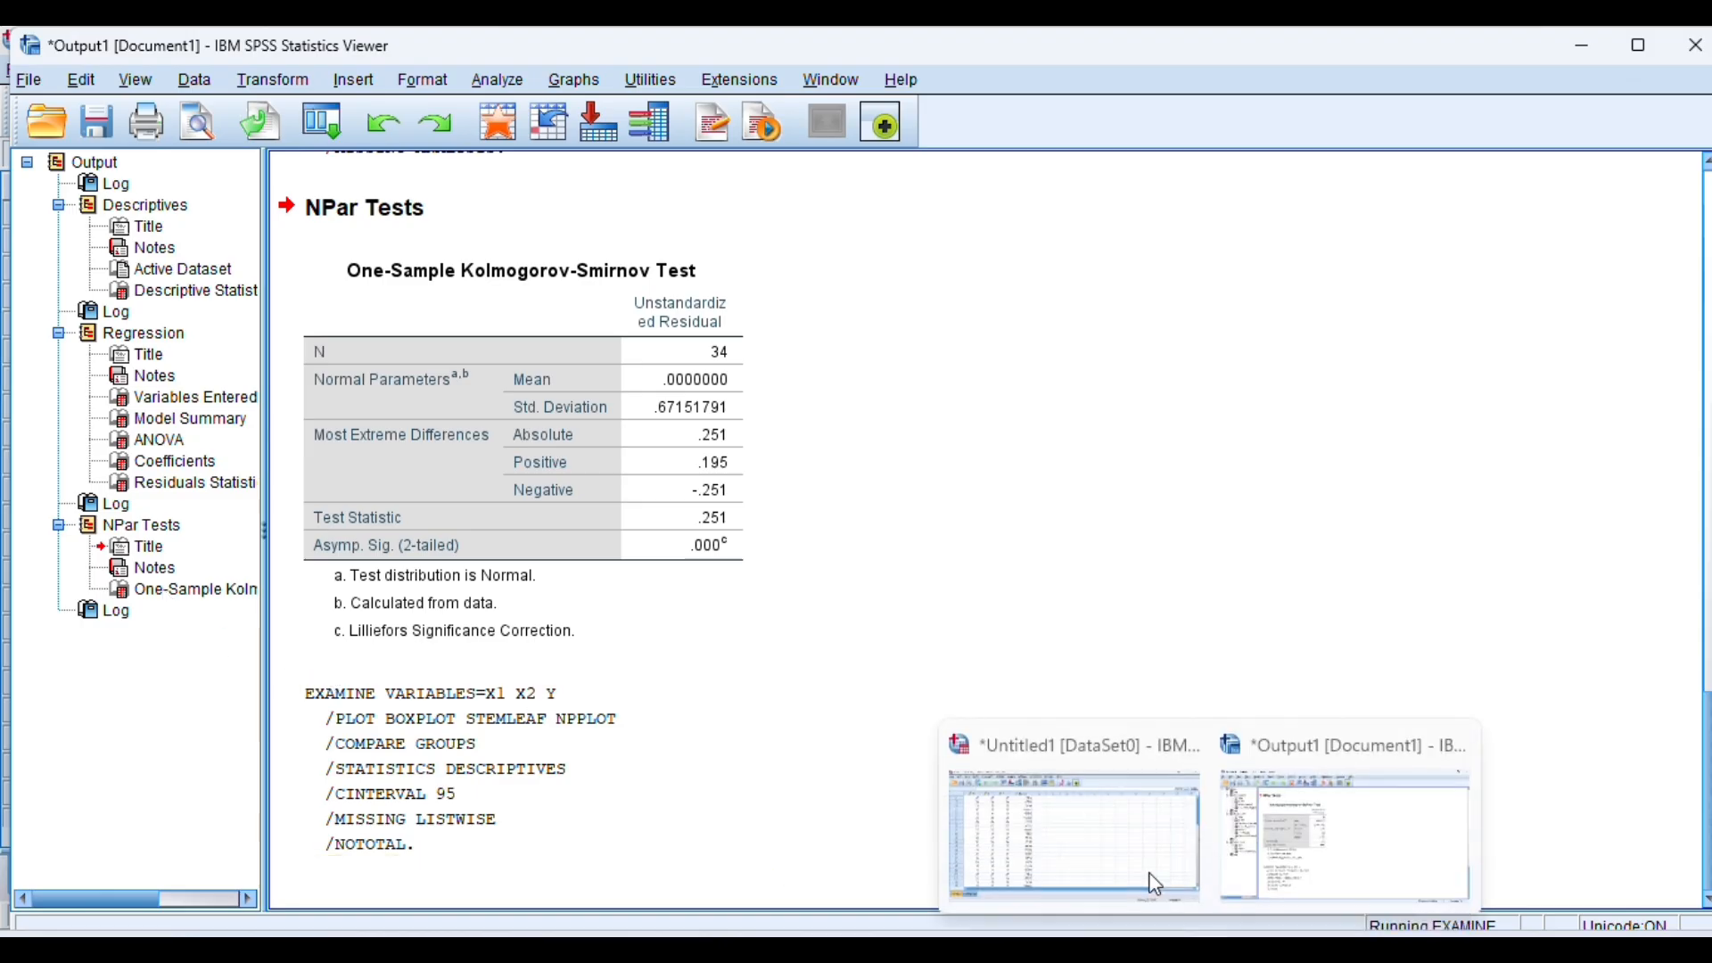
- Switch from the output to the dataset and reopen the Explore procedure with the same three dependent variables
left_click(1150, 878)
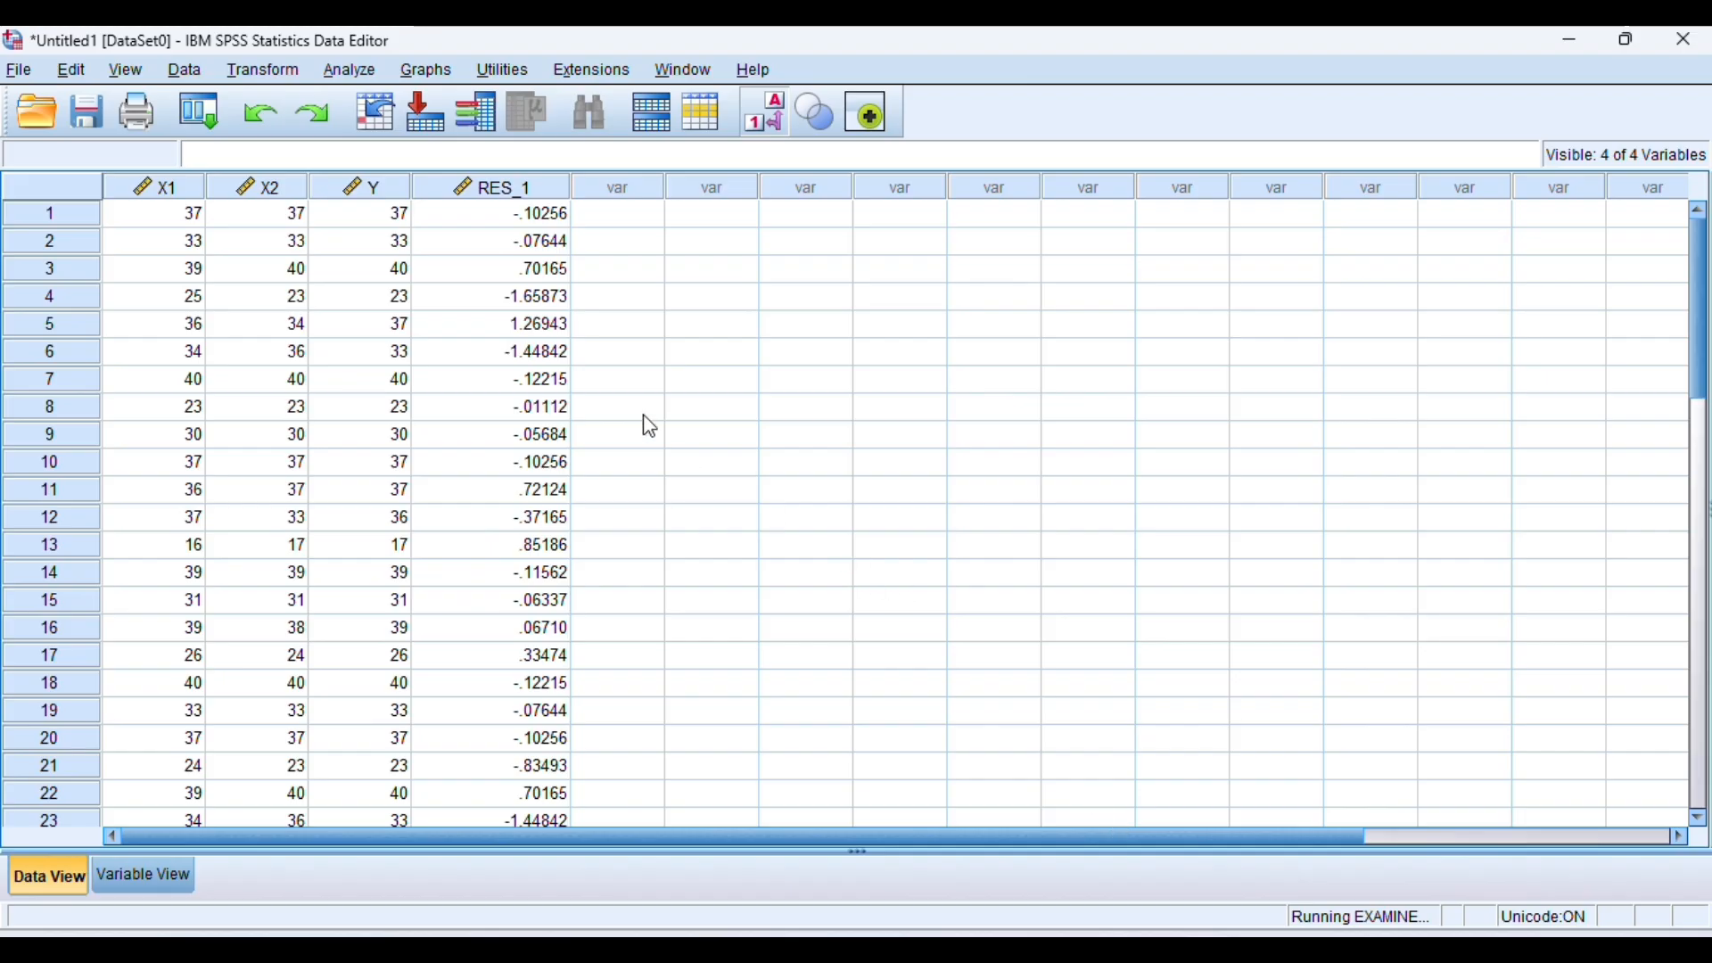
left_click(348, 71)
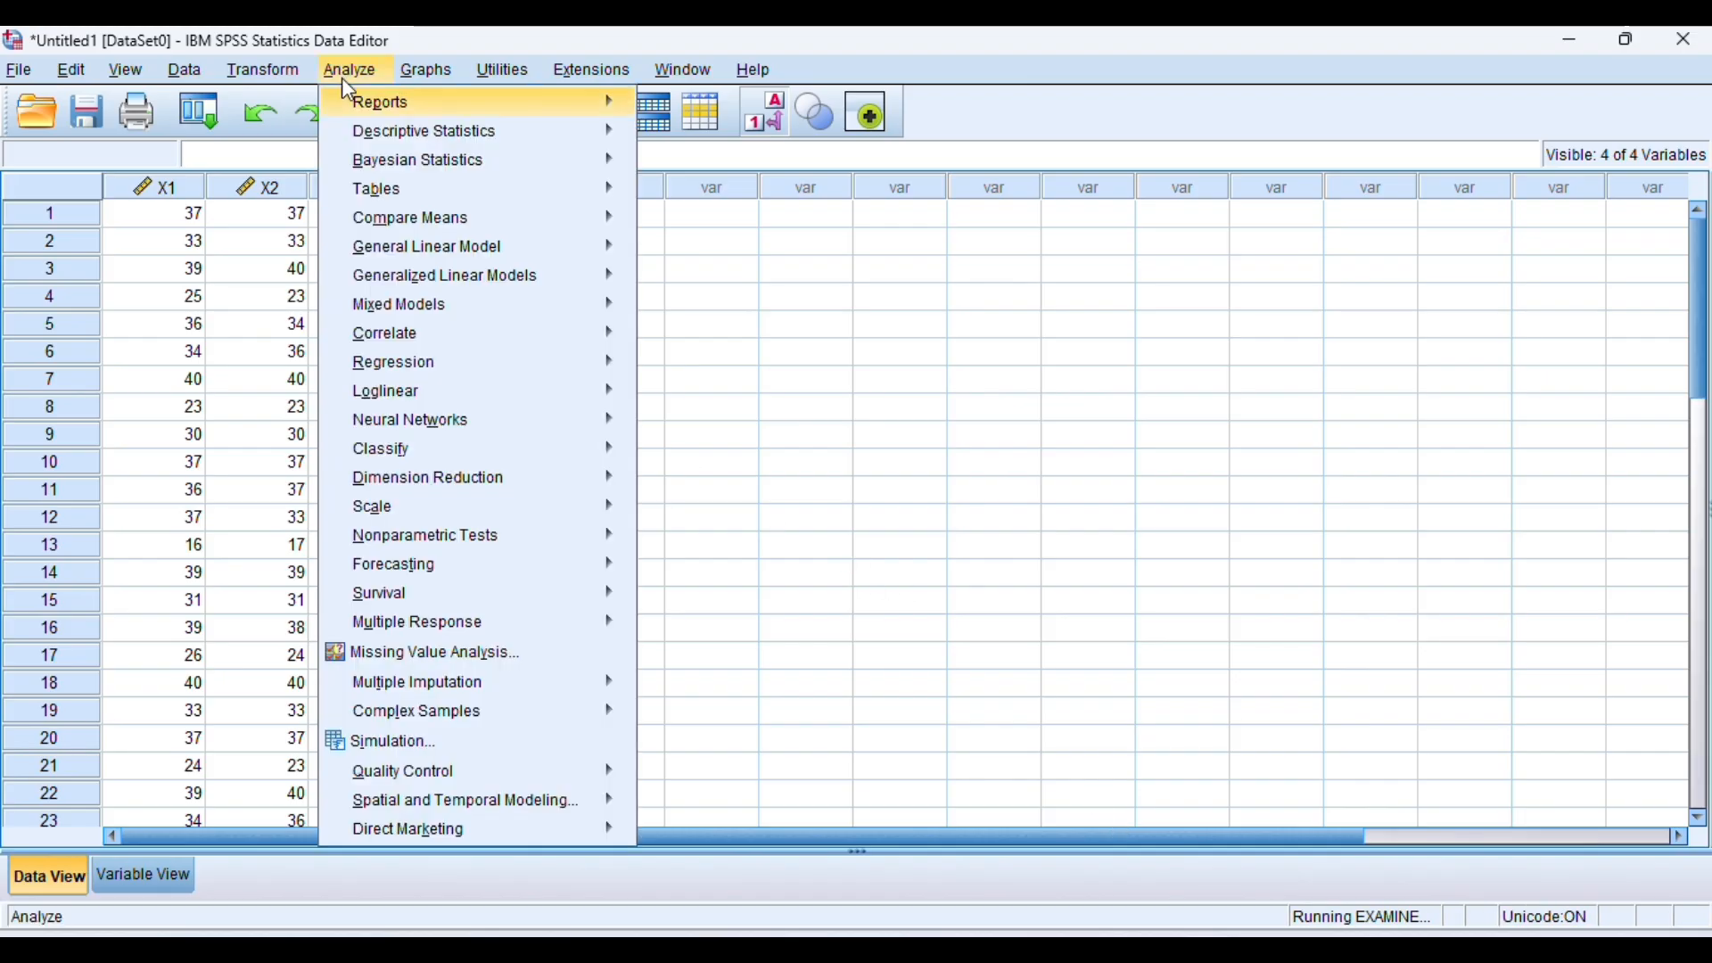
mouse_move(451, 393)
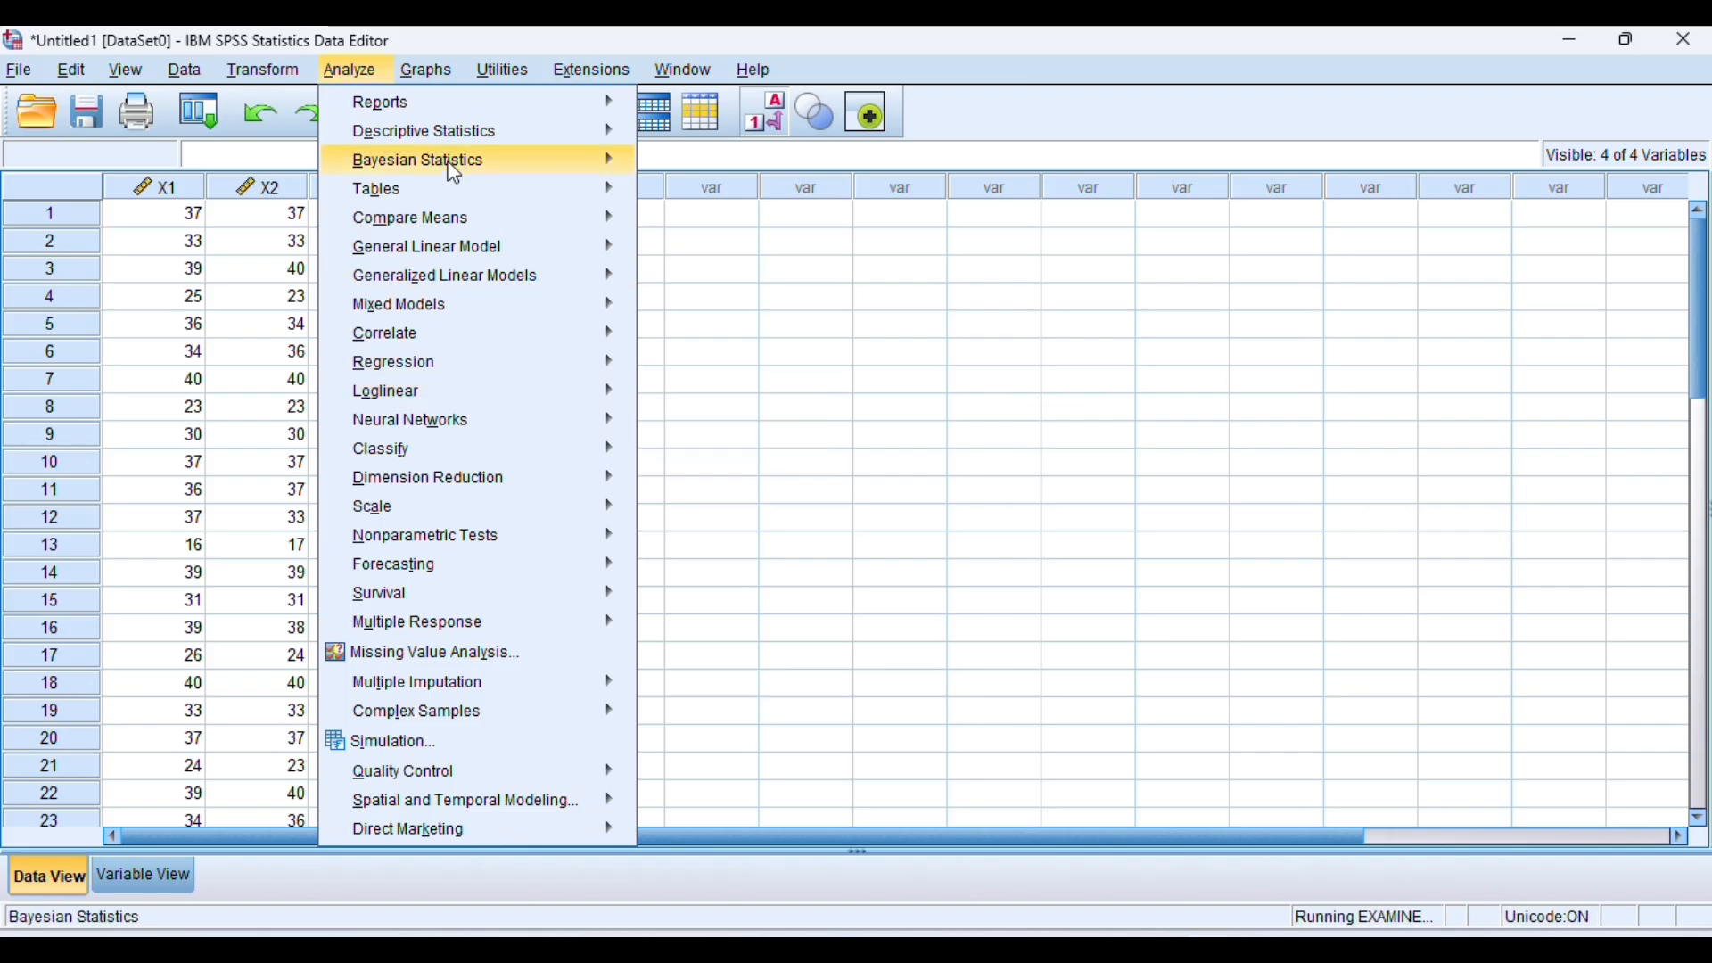
mouse_move(454, 135)
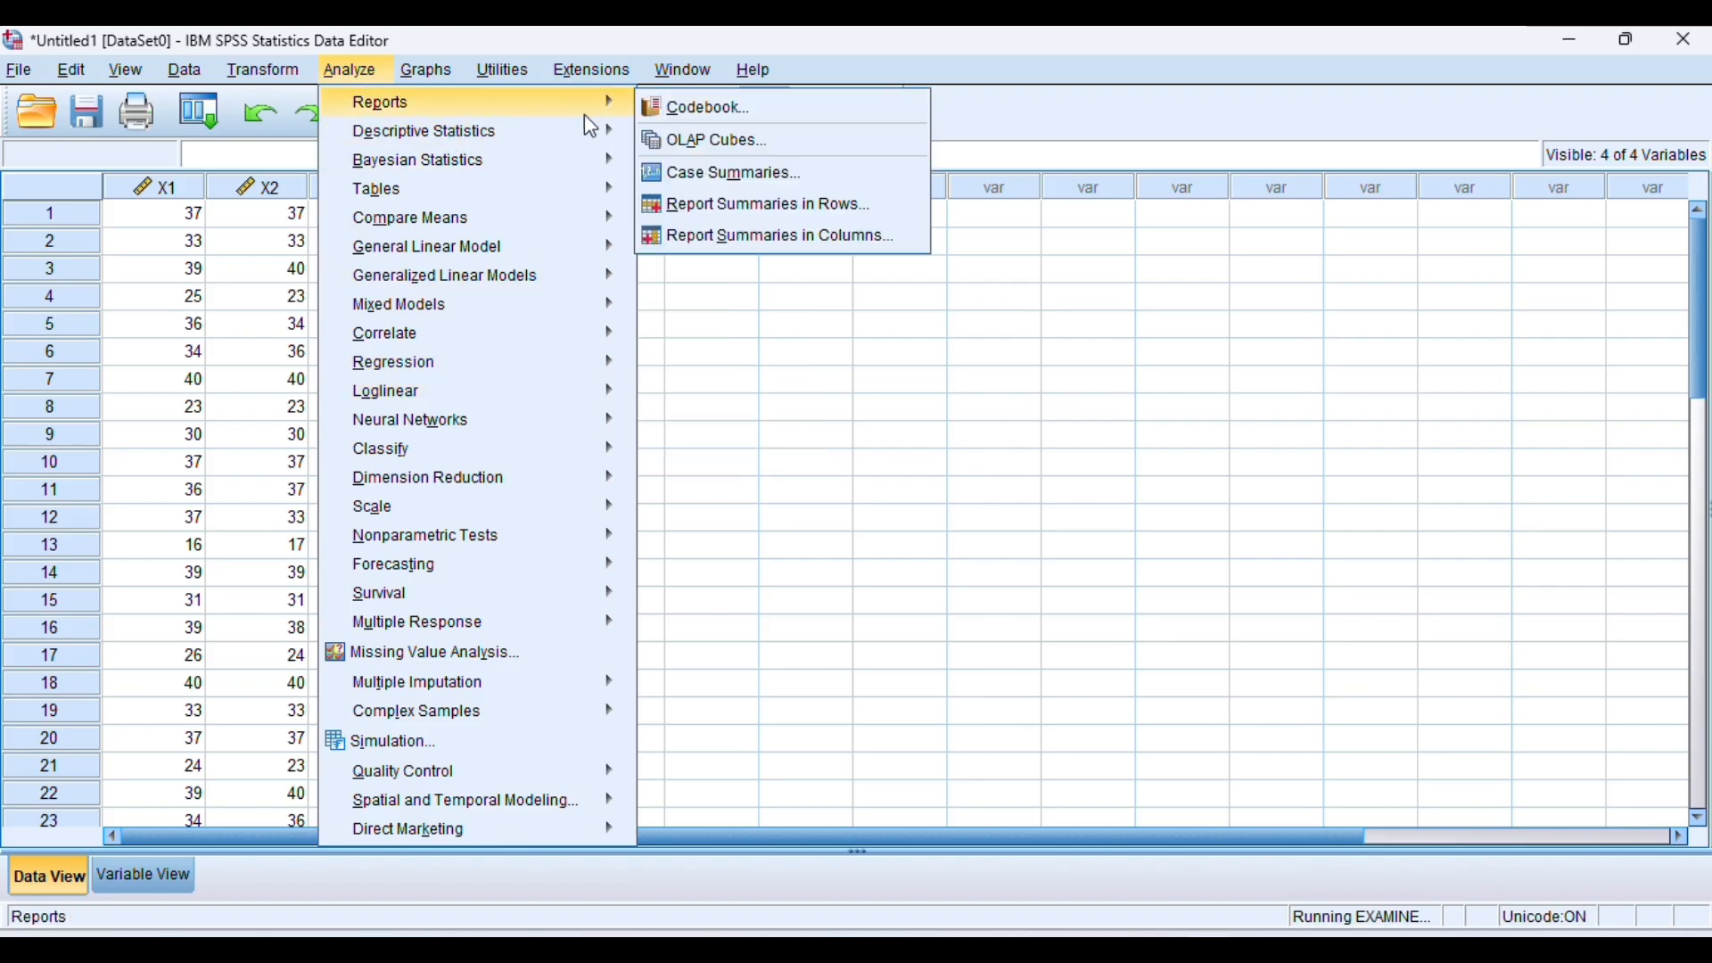
mouse_move(481, 160)
mouse_move(622, 131)
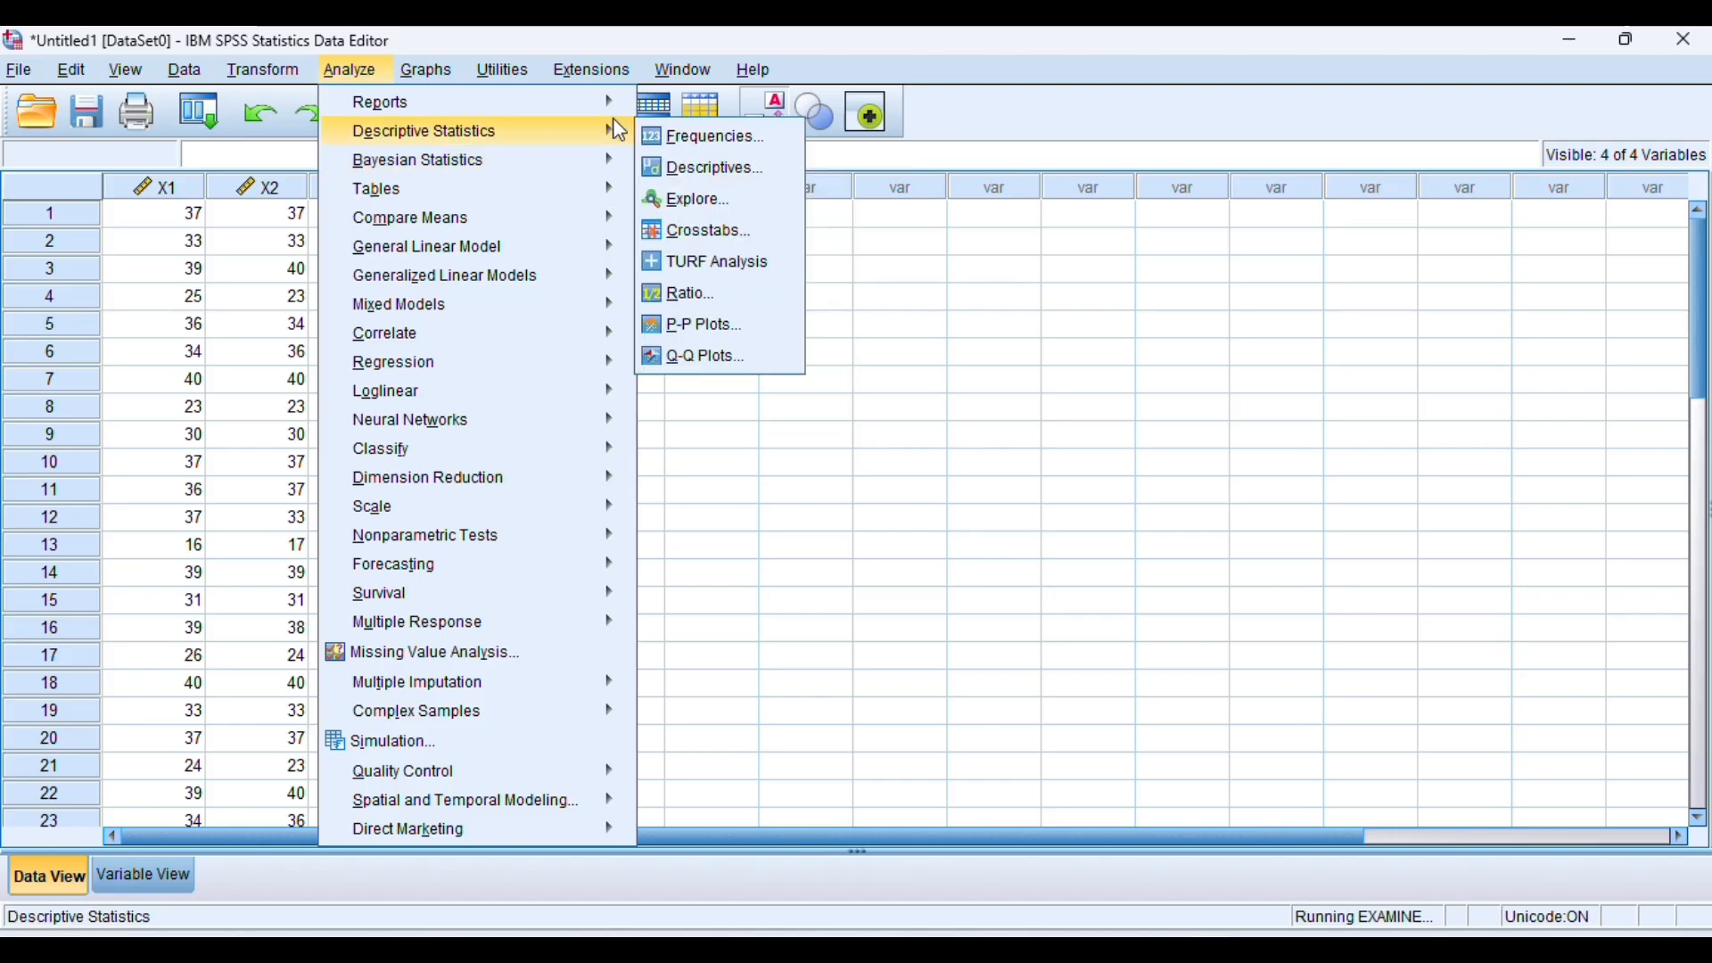
left_click(710, 201)
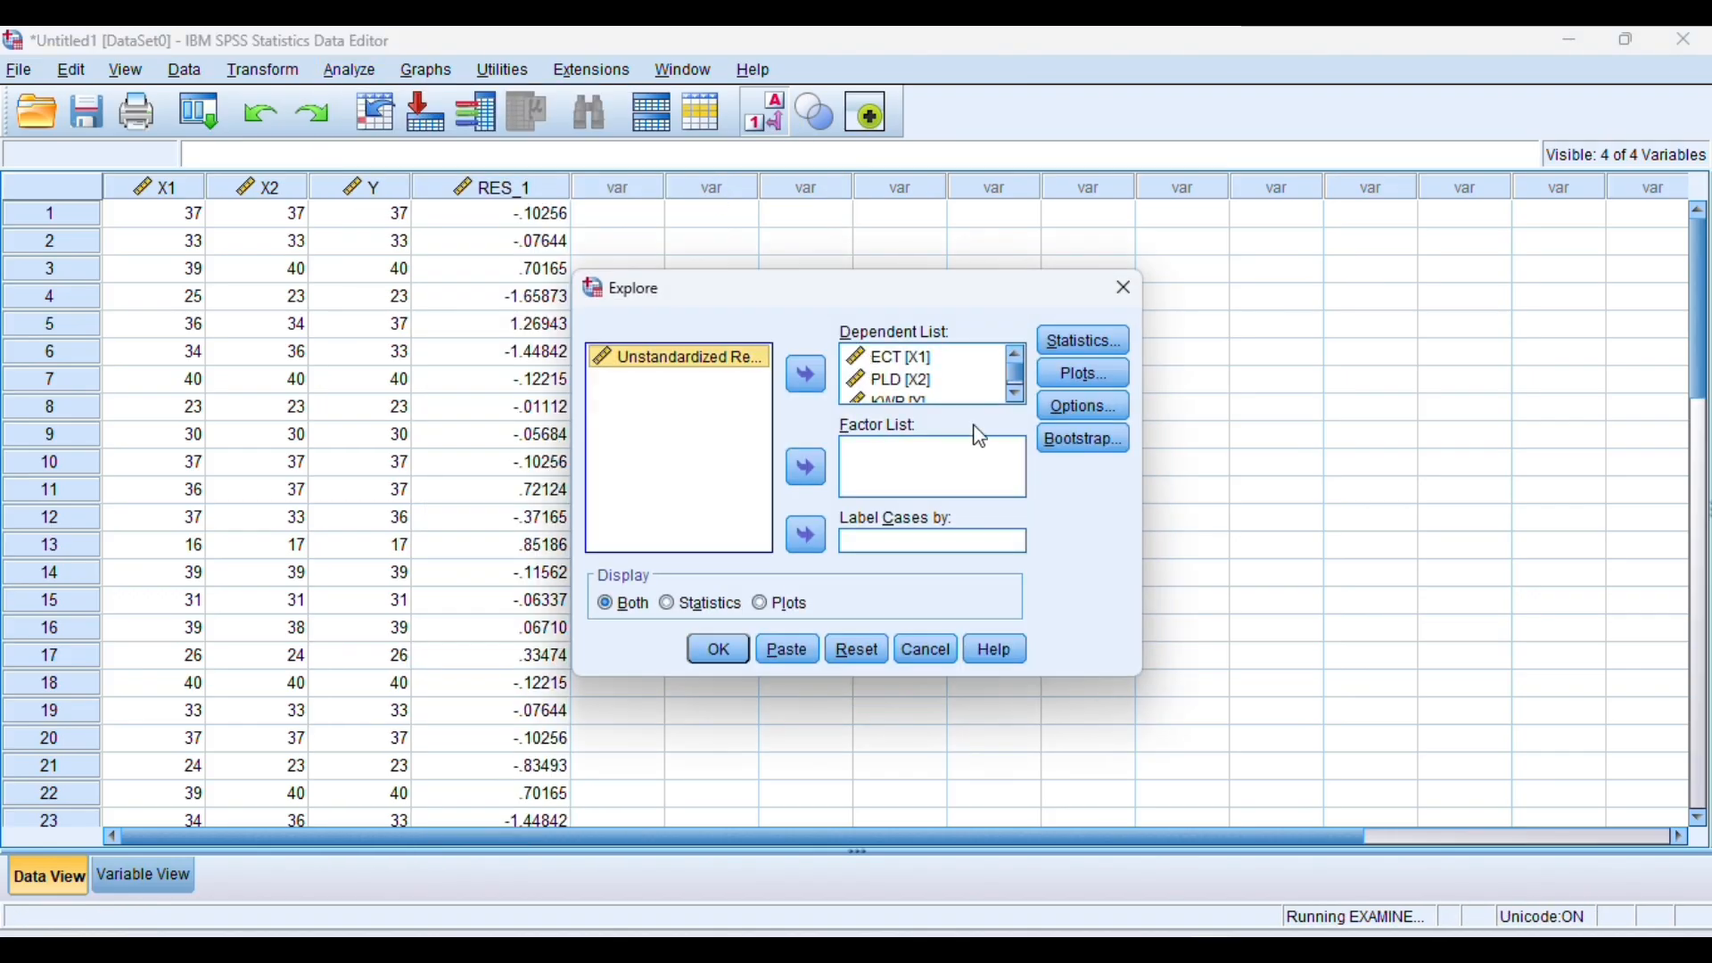
- Check that normality plots with tests is enabled, rerun Explore and review the Tests of Normality table for ECT, PLD and KWP
left_click(1093, 374)
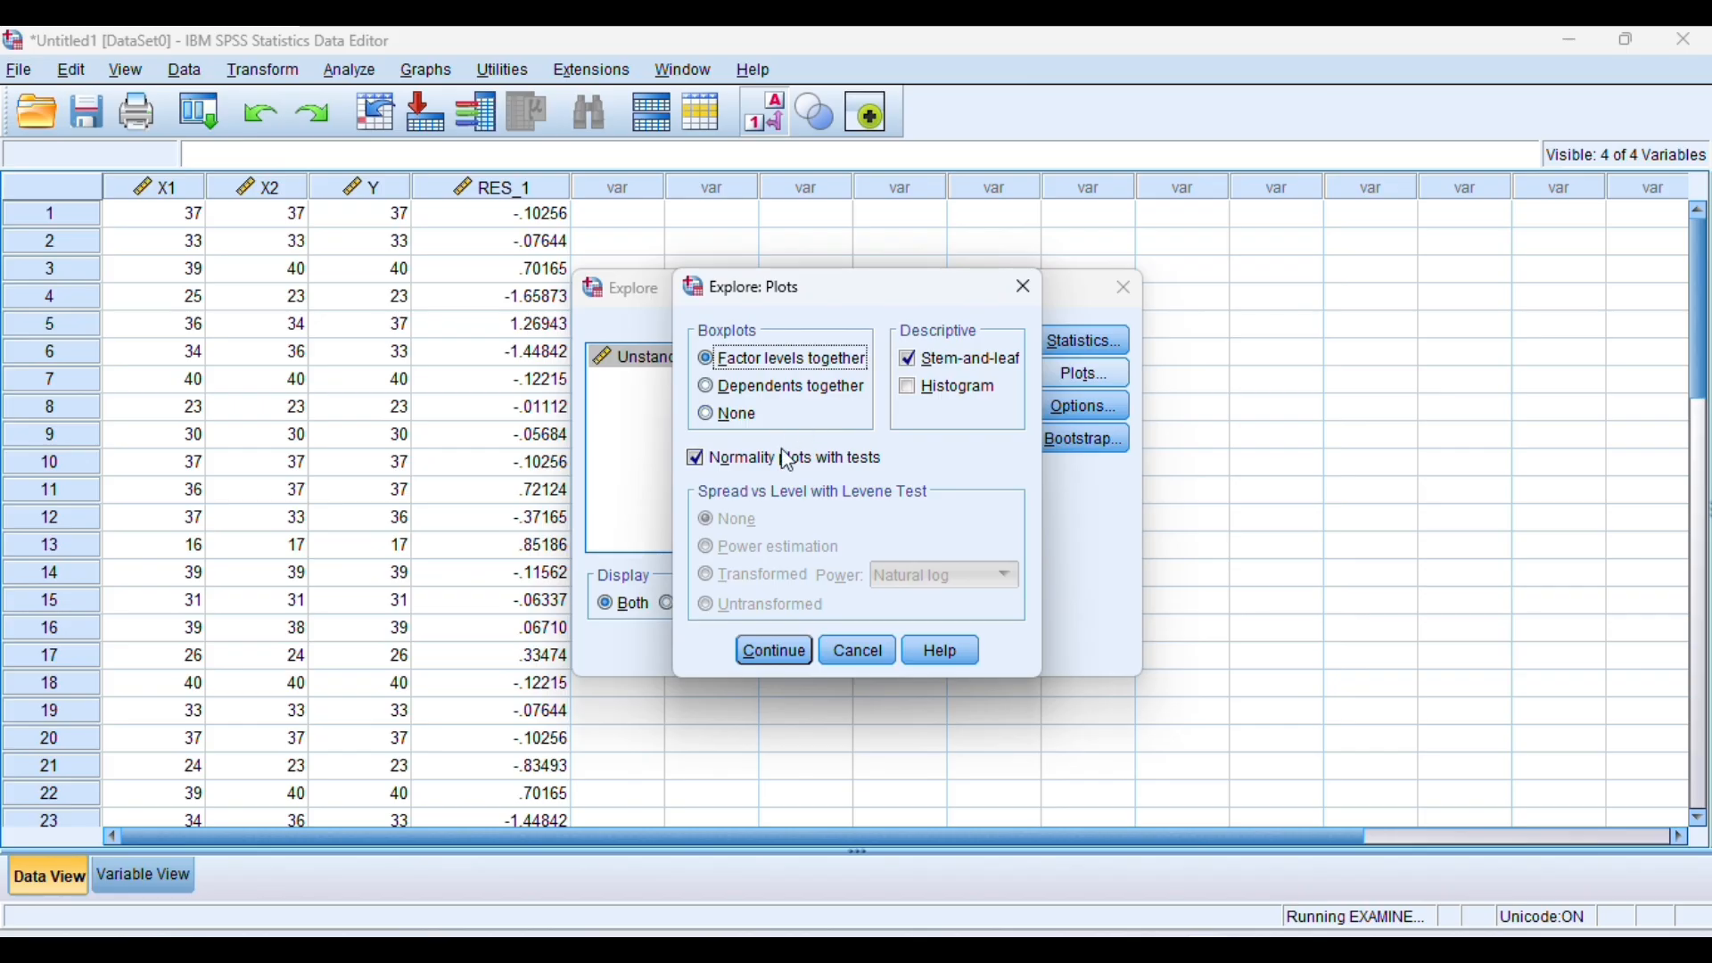
left_click(762, 654)
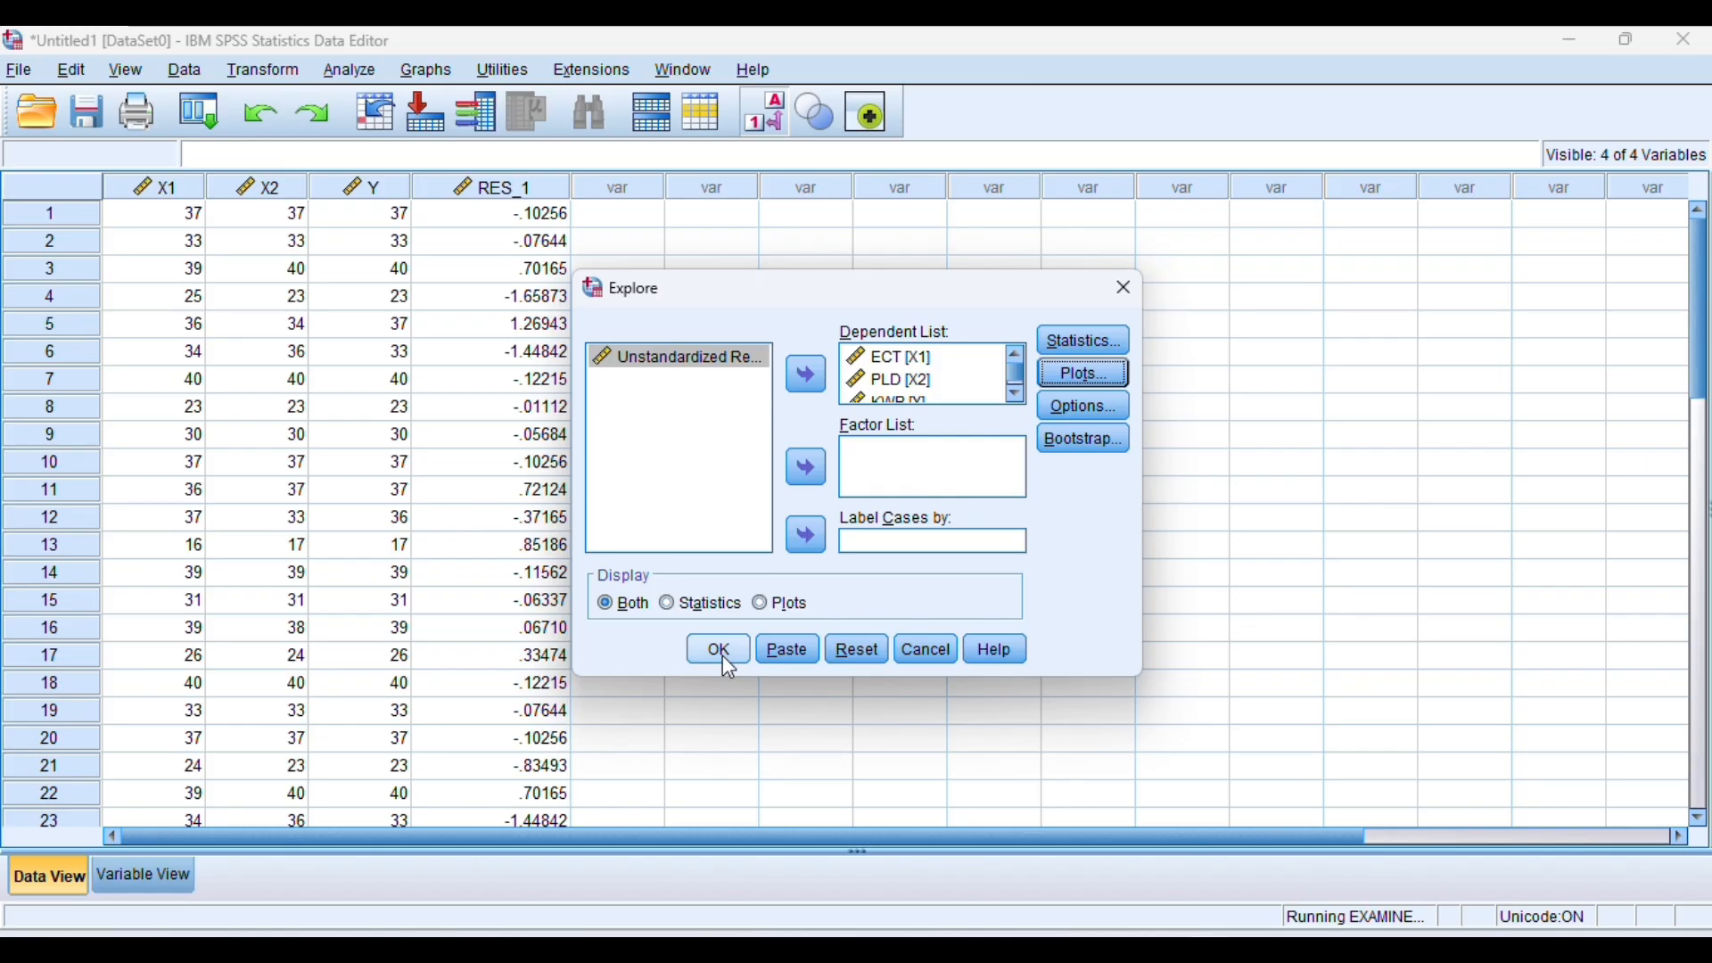
left_click(723, 656)
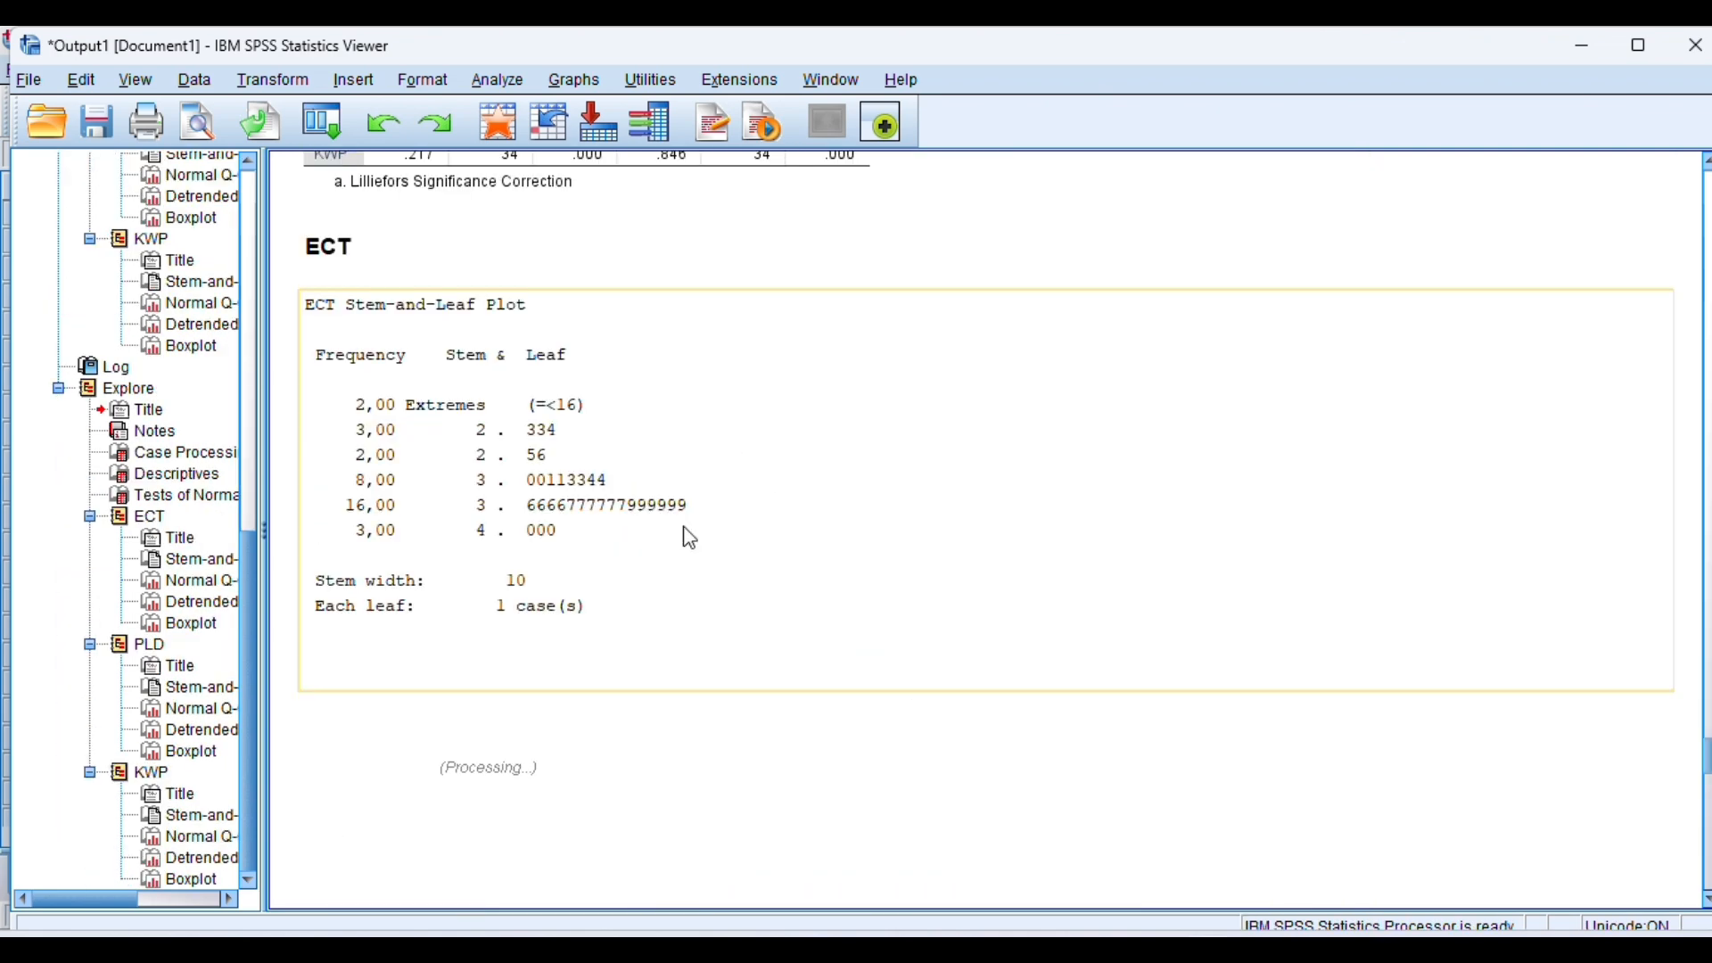
scroll(691, 538, "up", 10)
scroll(691, 537, "down", 5)
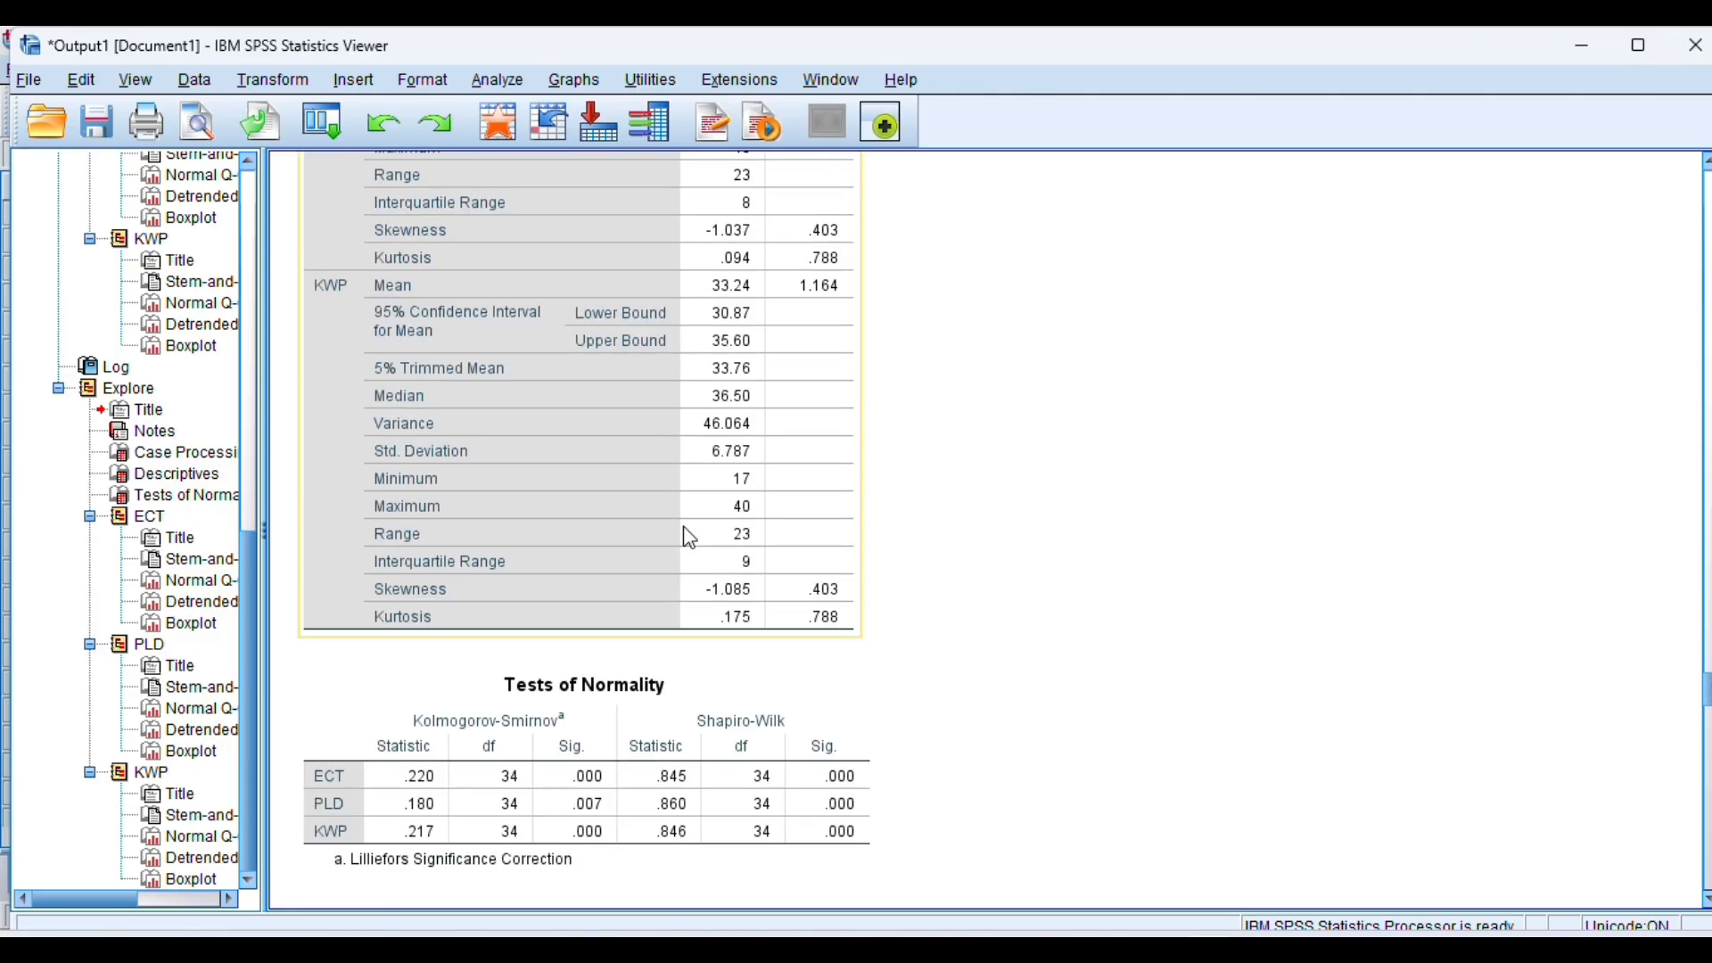
scroll(691, 538, "down", 3)
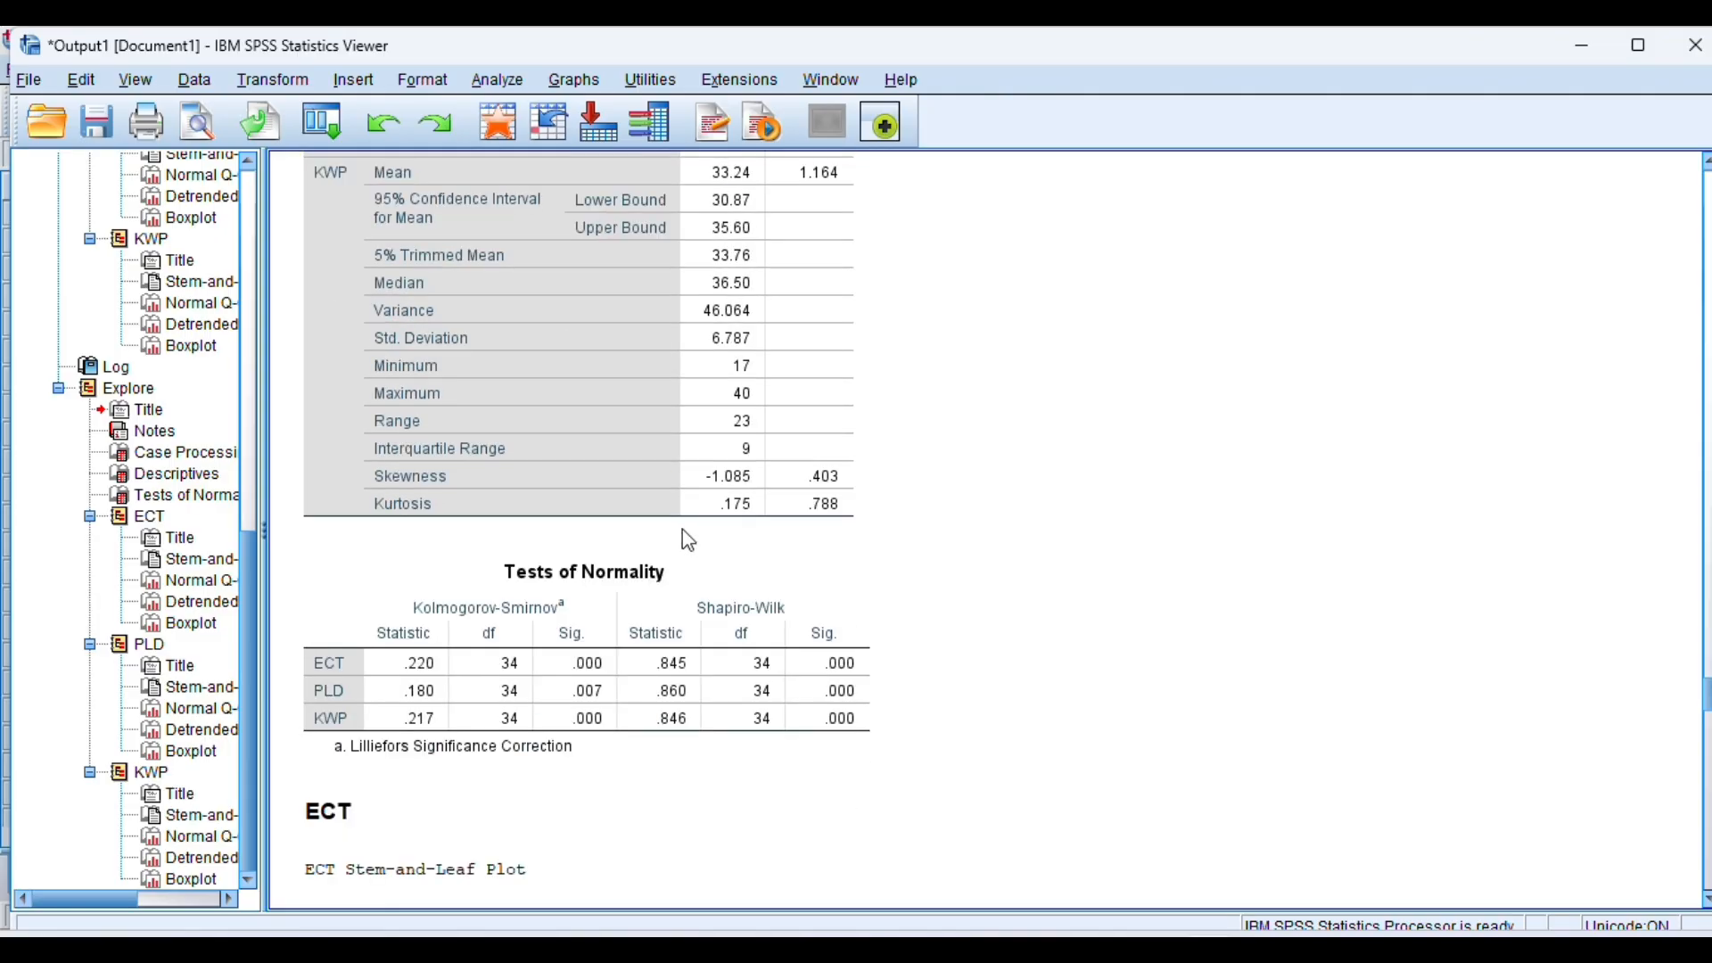
left_click(641, 601)
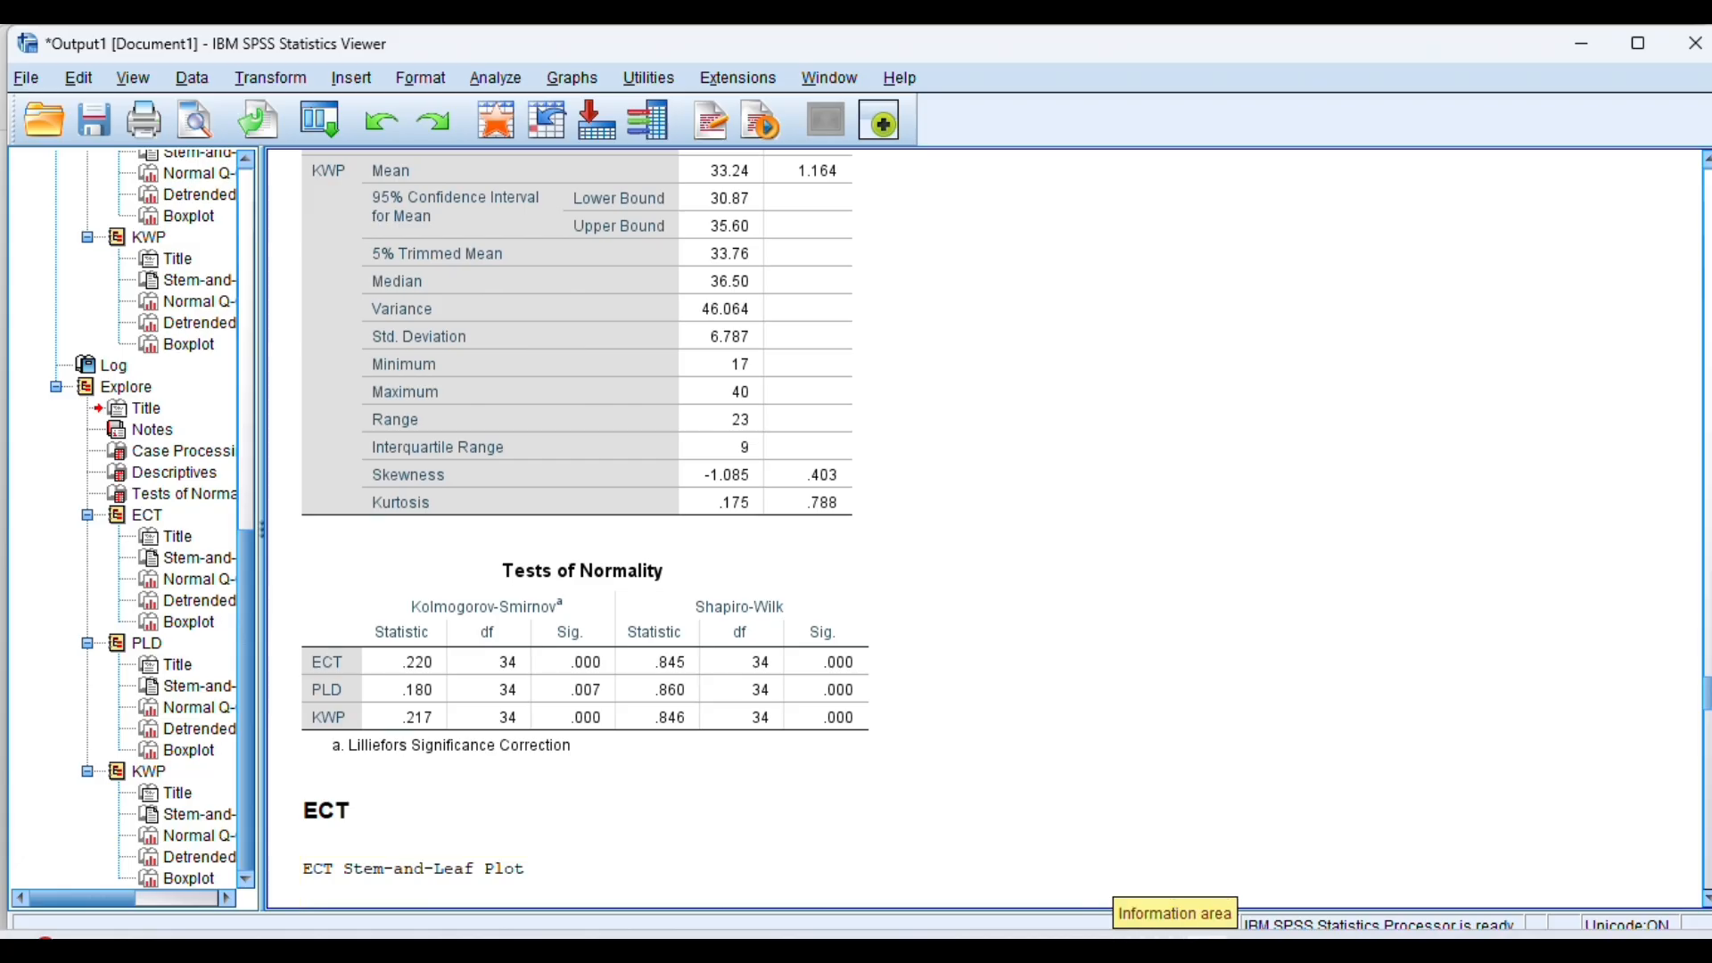
- Go back to the dataset and reopen the Linear Regression setup for KWP [Y] on ECT [X1] and PLD [X2]
mouse_move(1137, 938)
left_click(1137, 887)
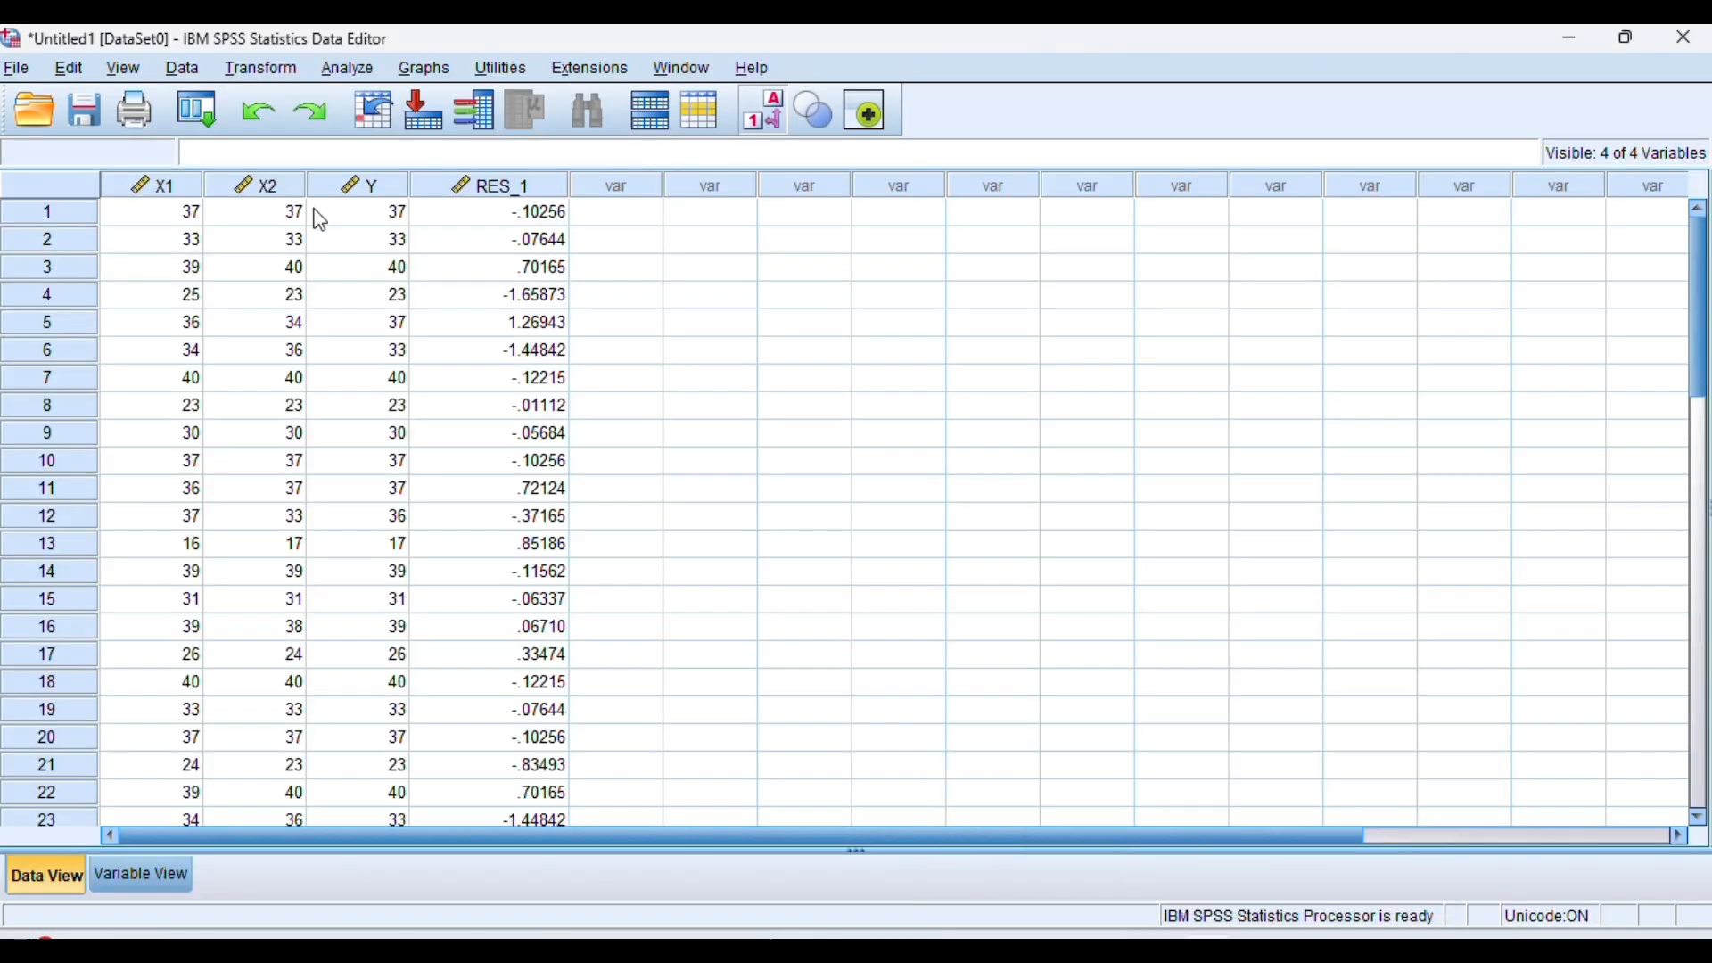
left_click(349, 69)
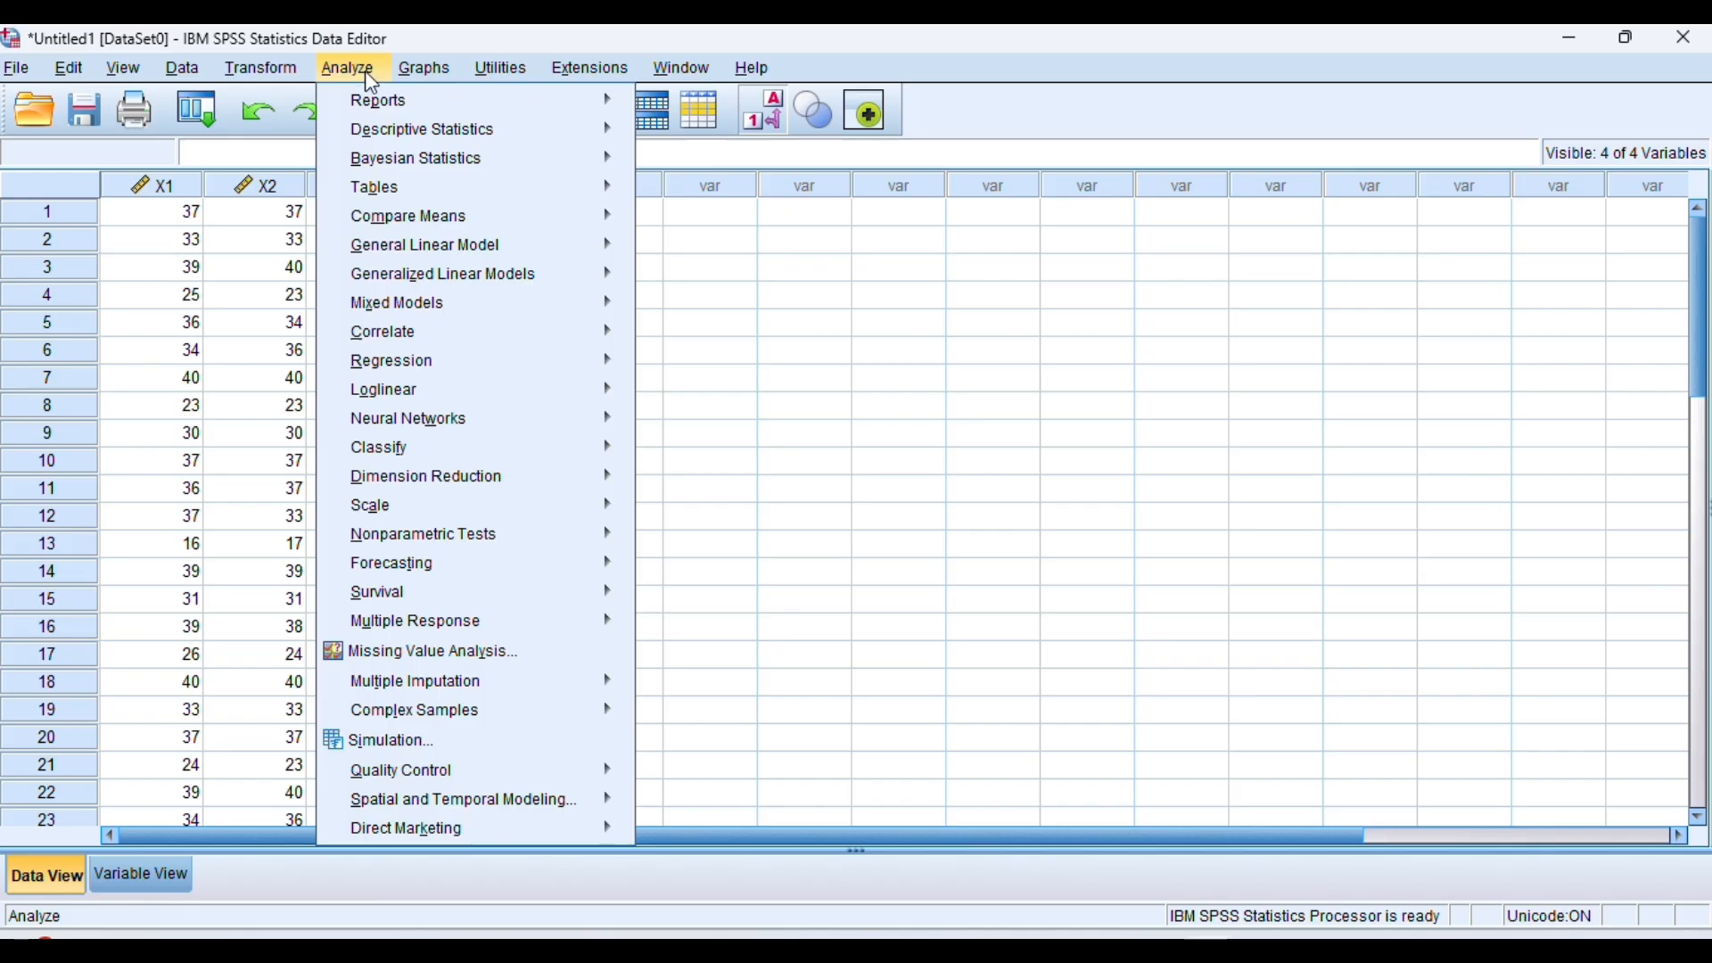
mouse_move(467, 431)
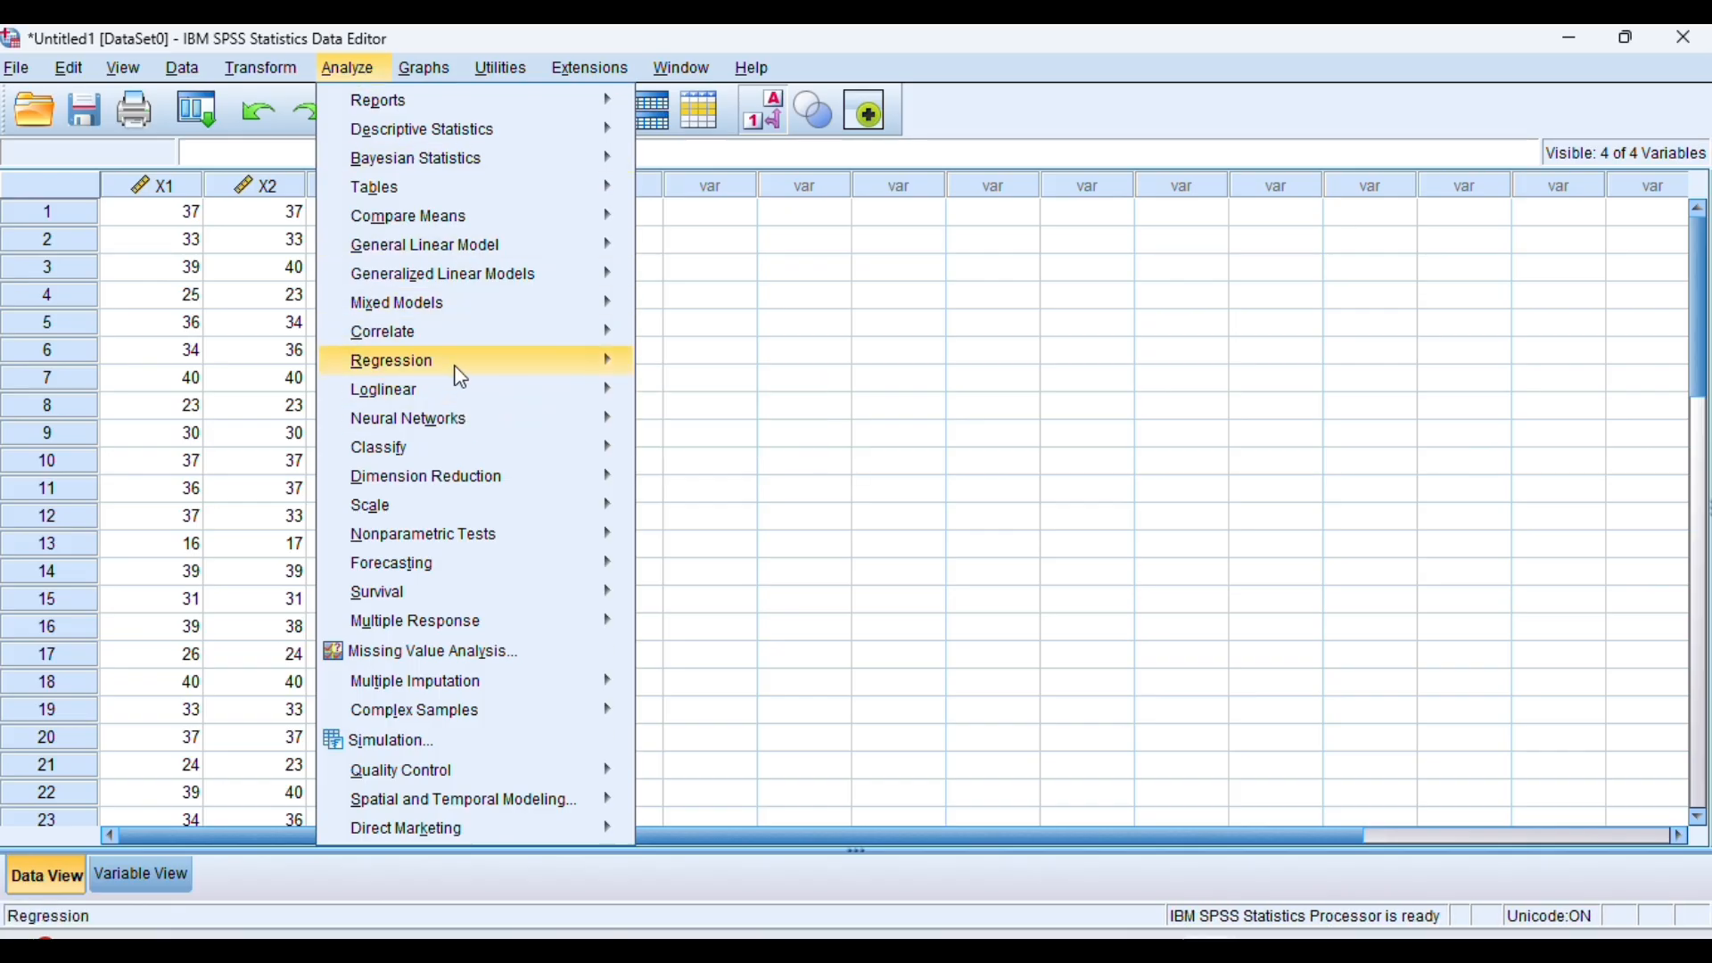
mouse_move(580, 362)
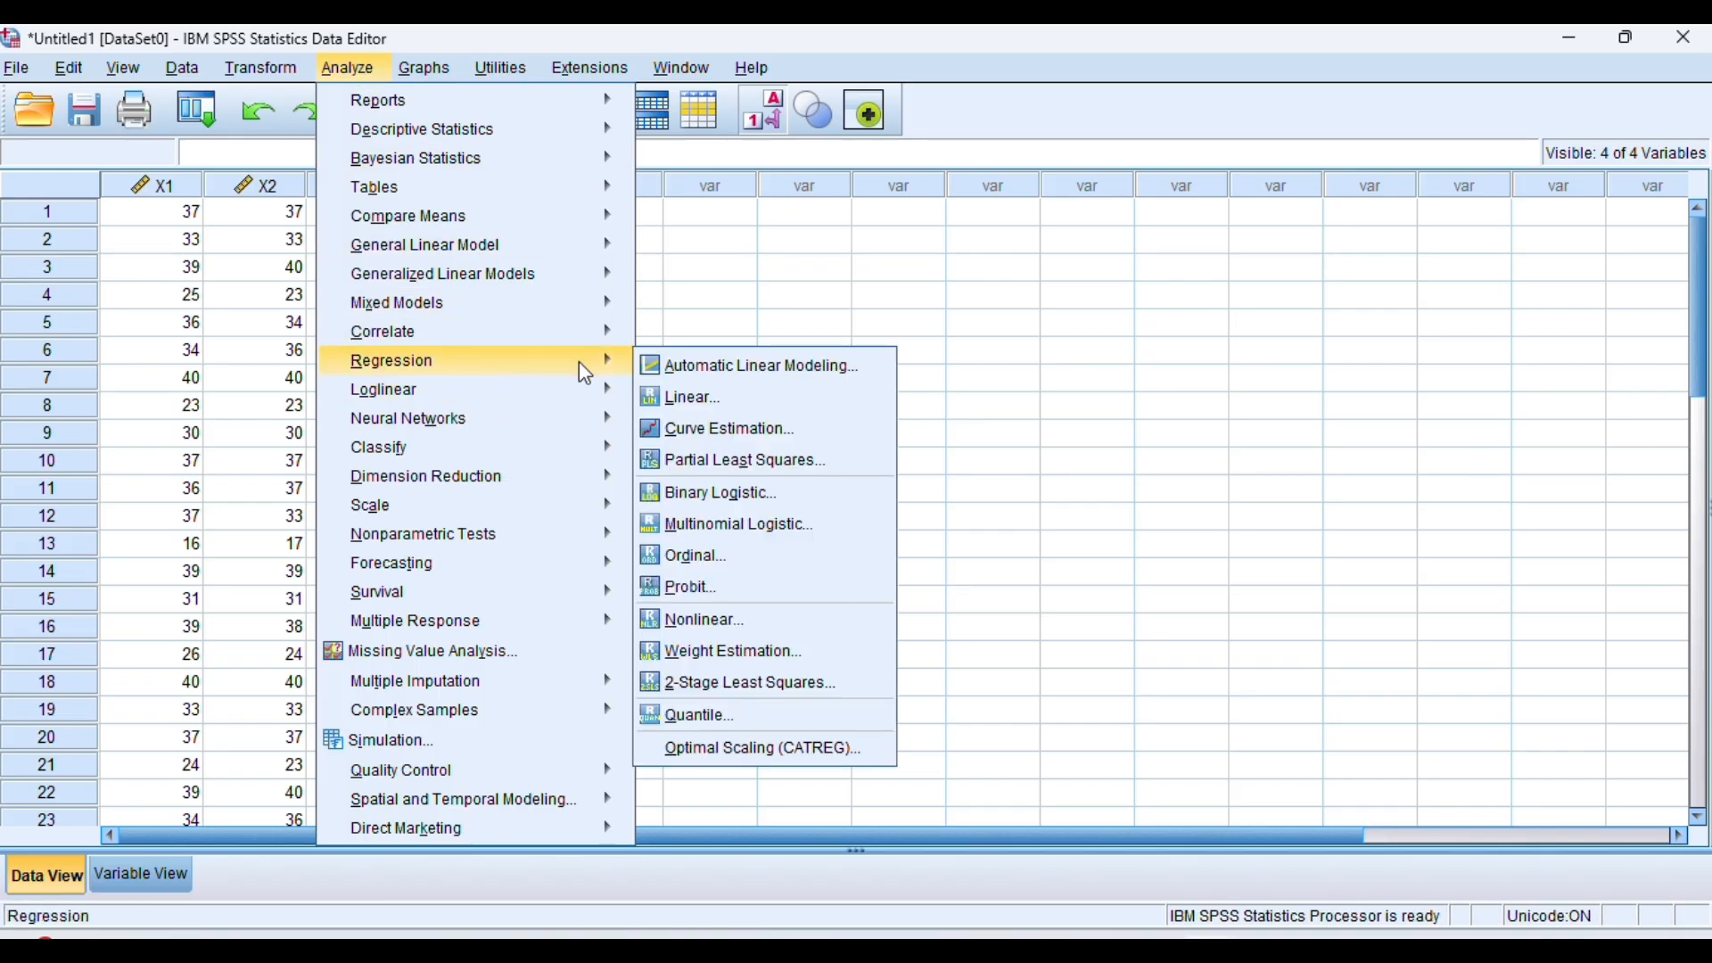
left_click(719, 394)
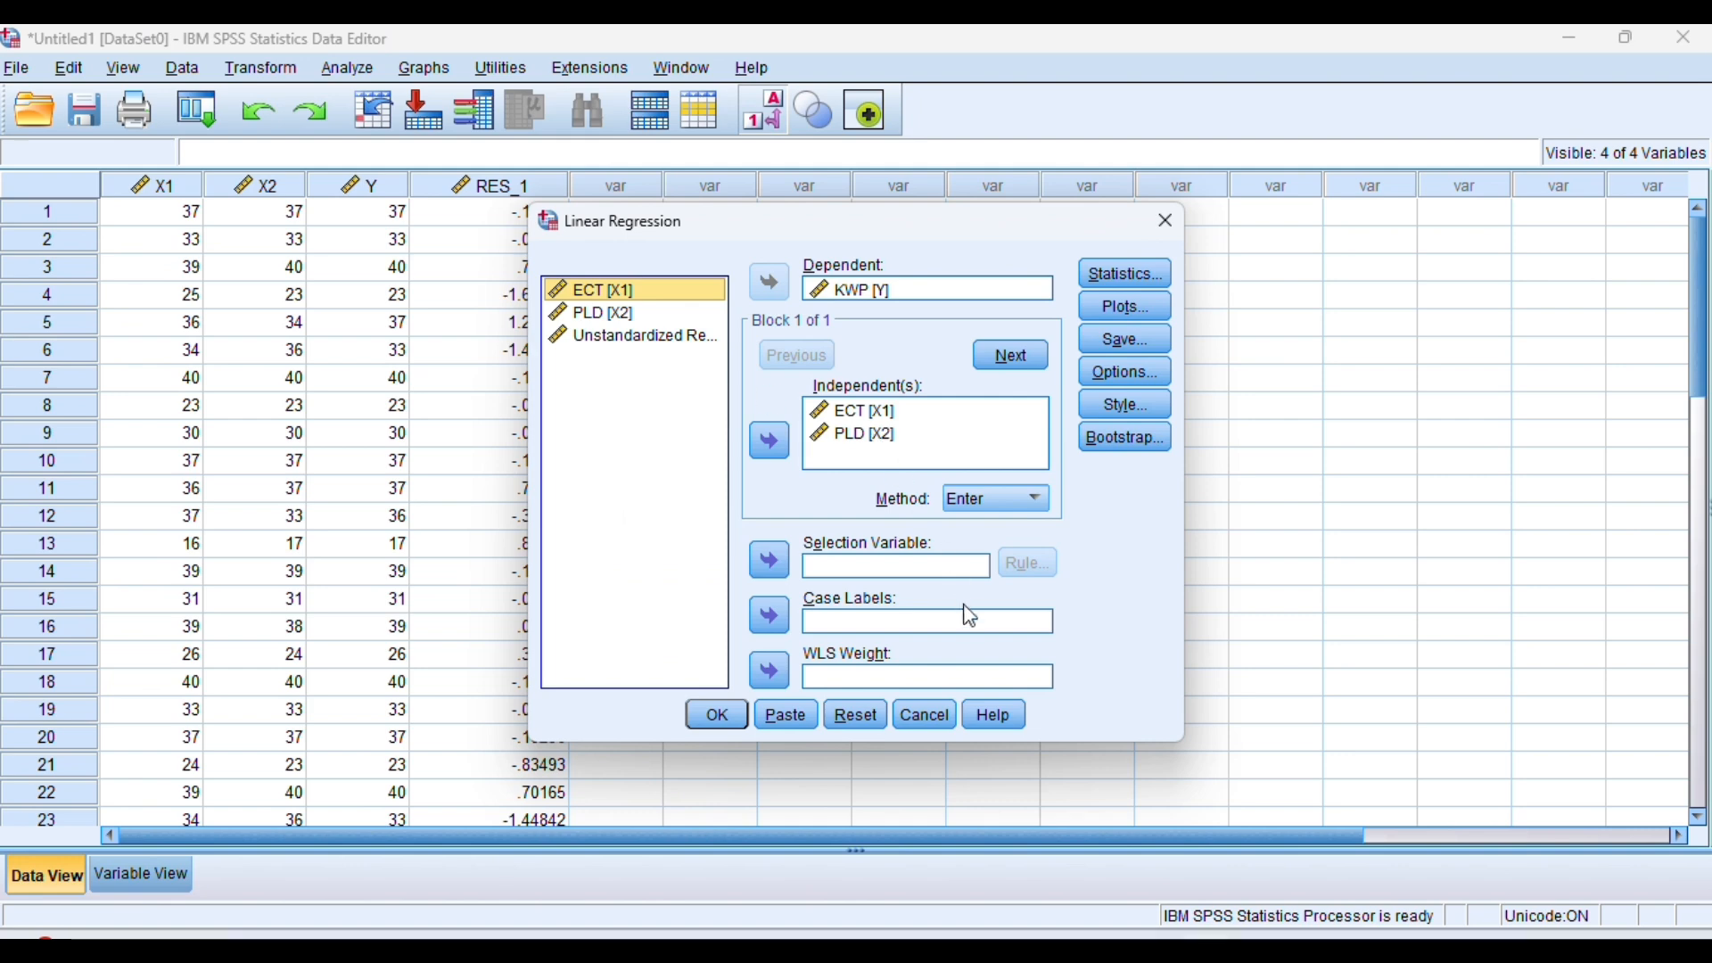
- Reset the Linear Regression setup and assign KWP [Y] as dependent with ECT [X1] and PLD [X2] as independents
left_click(854, 718)
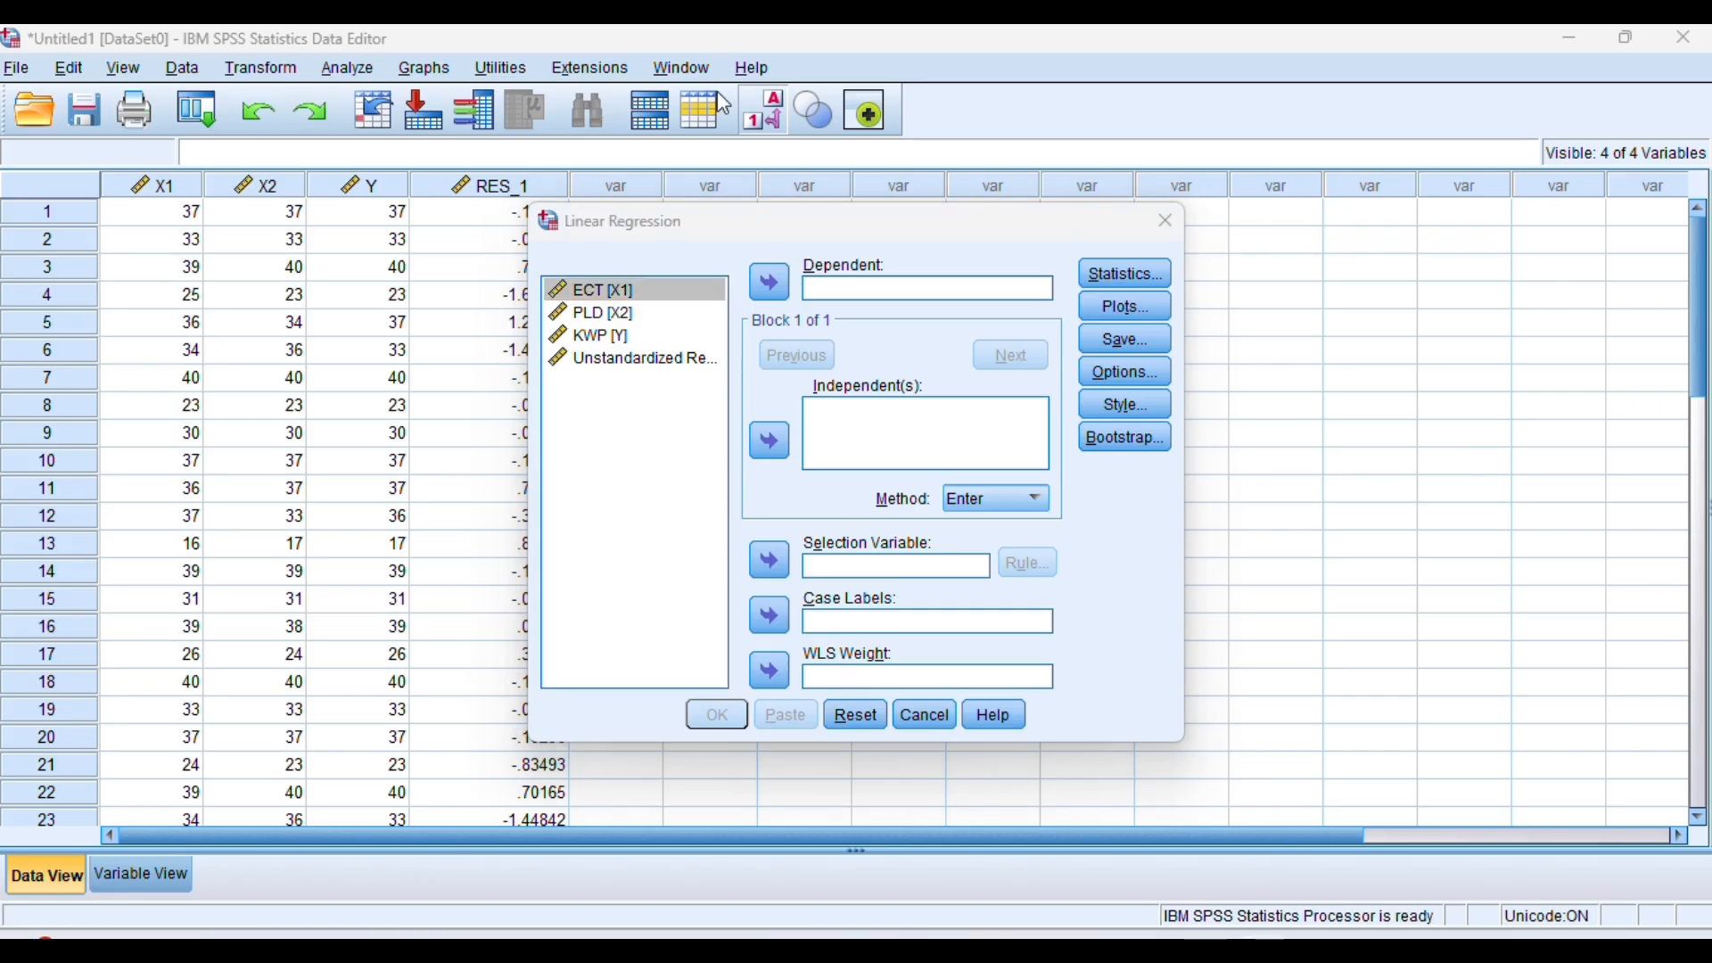
left_click(615, 336)
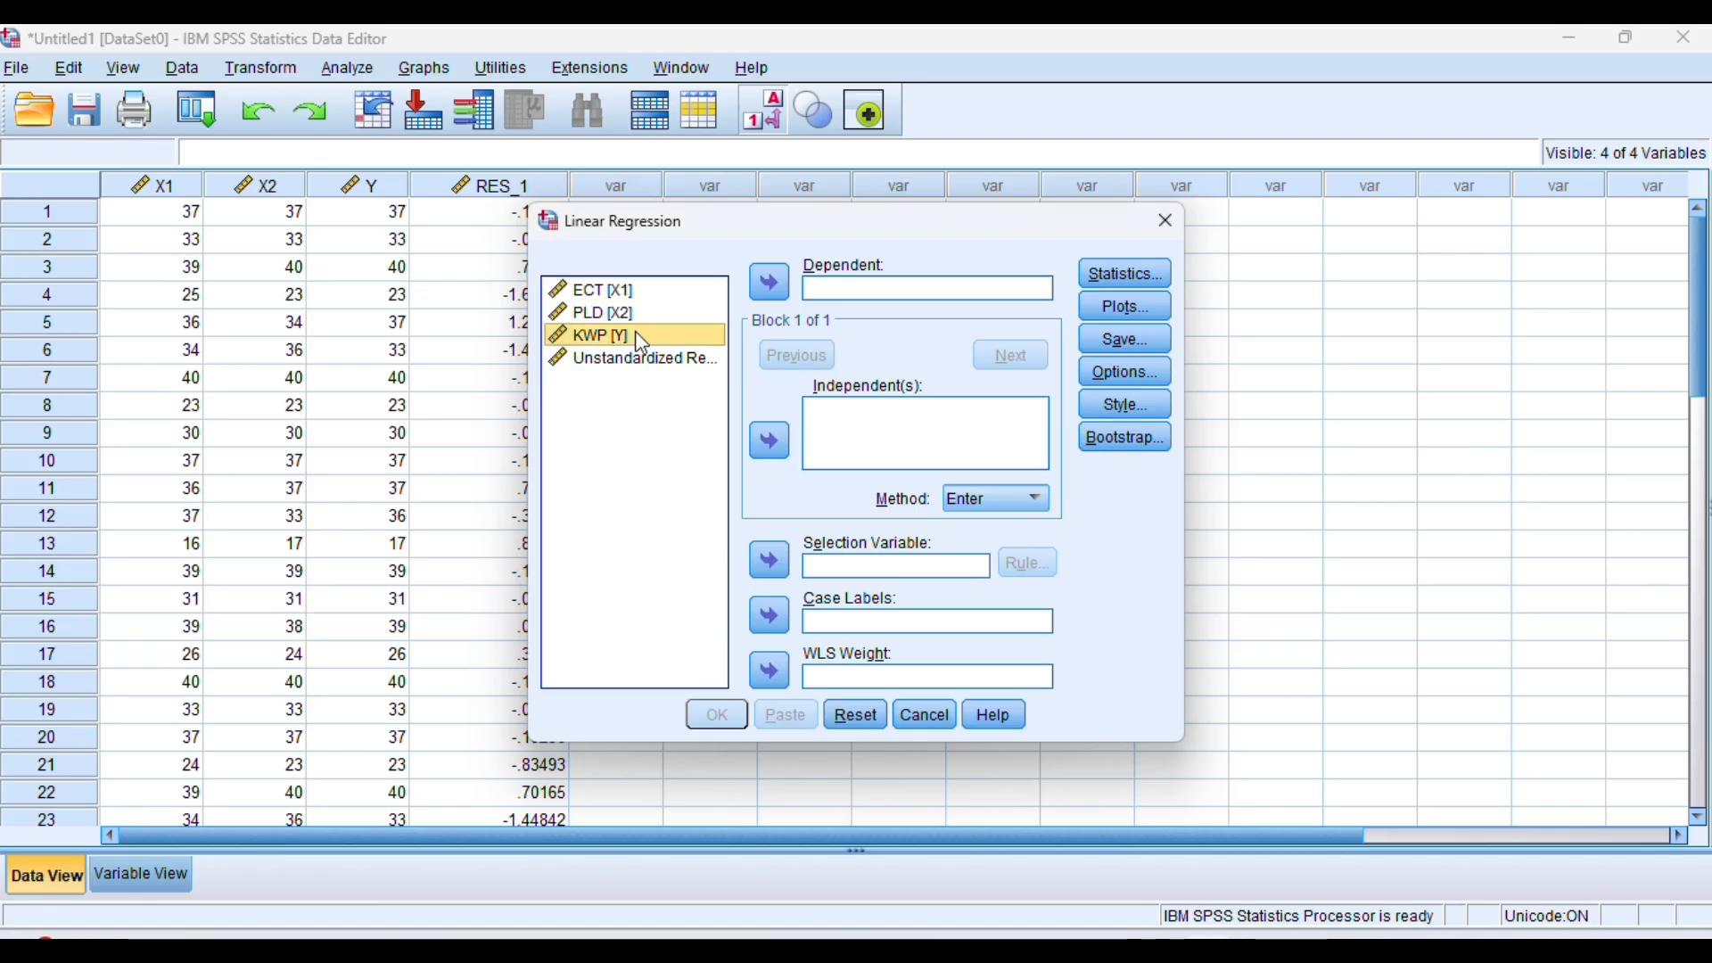
left_click(766, 284)
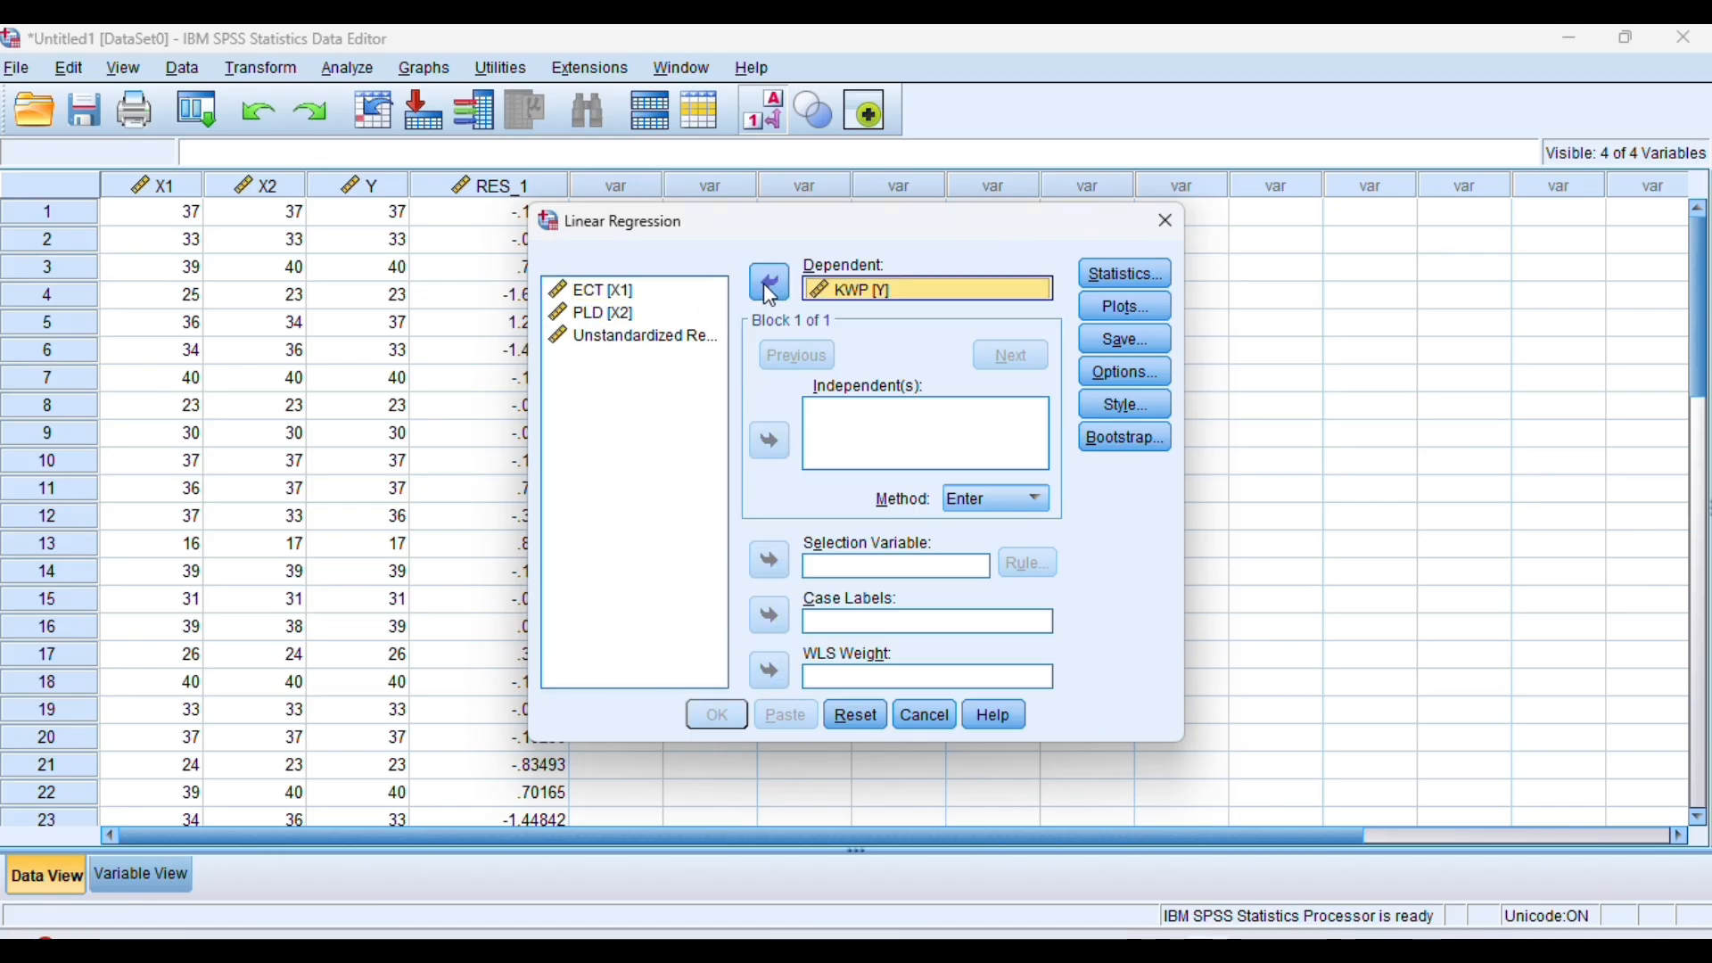
left_click(647, 289)
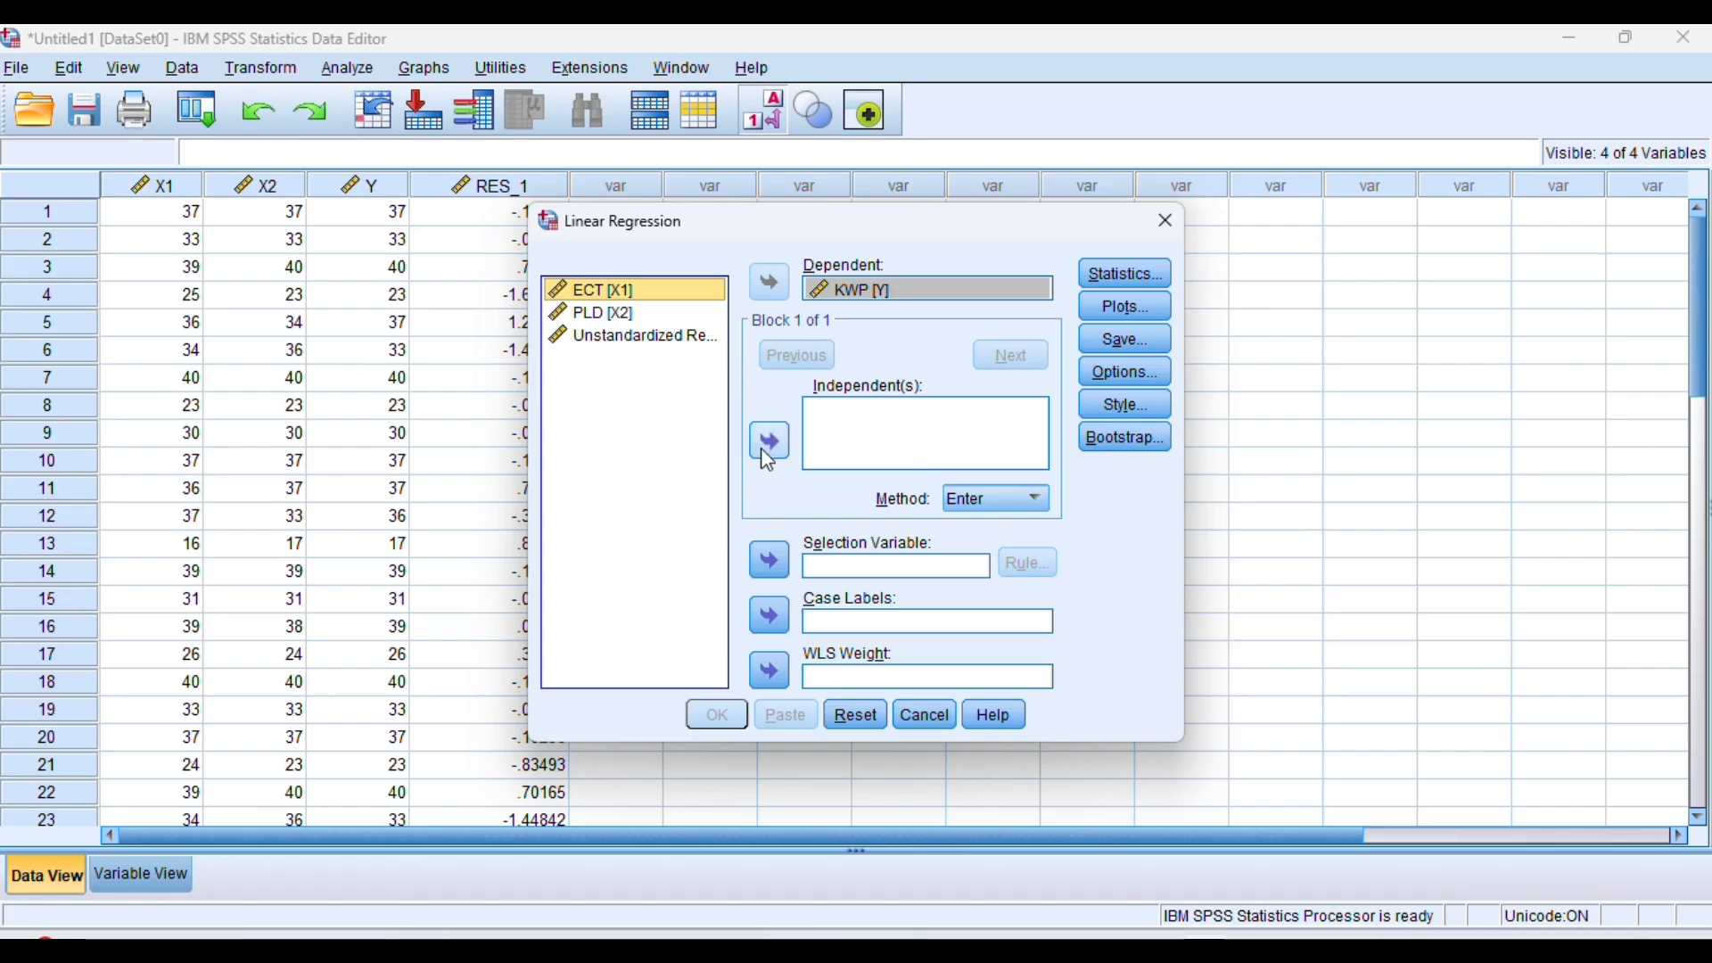
left_click(768, 444)
left_click(625, 314)
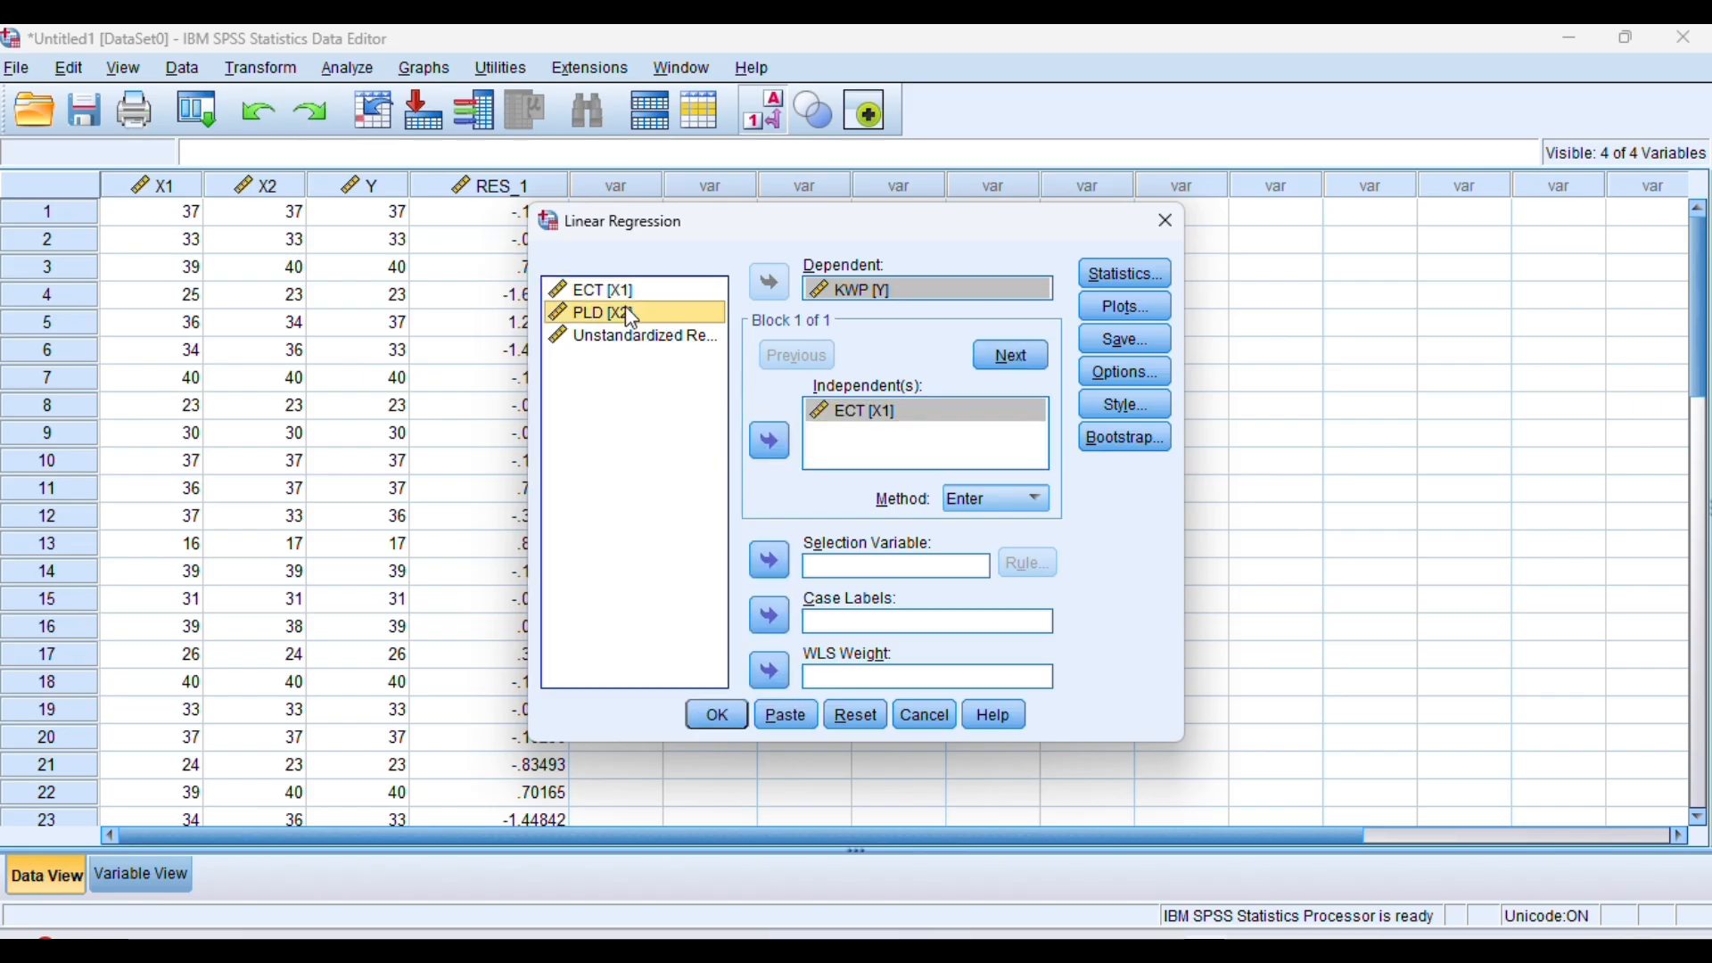
left_click(770, 442)
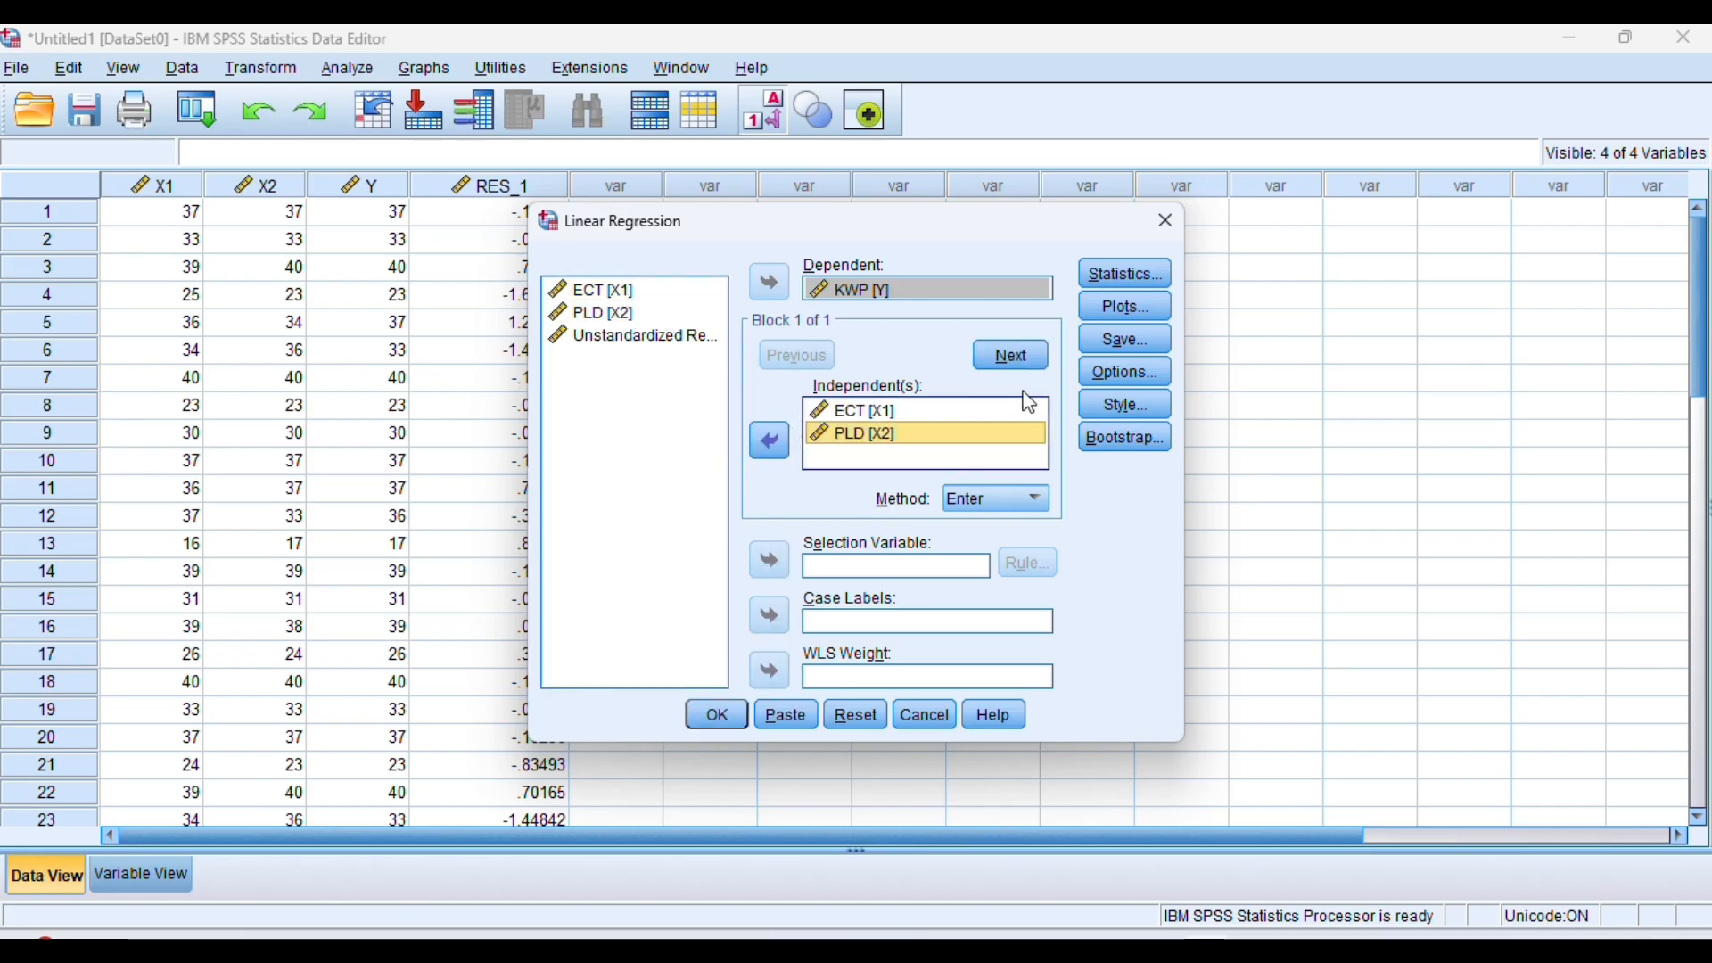
- Set up the regression plots with *SRESID as Y and *ZPRED as X, plus the residual histogram and normal probability plot
left_click(1126, 307)
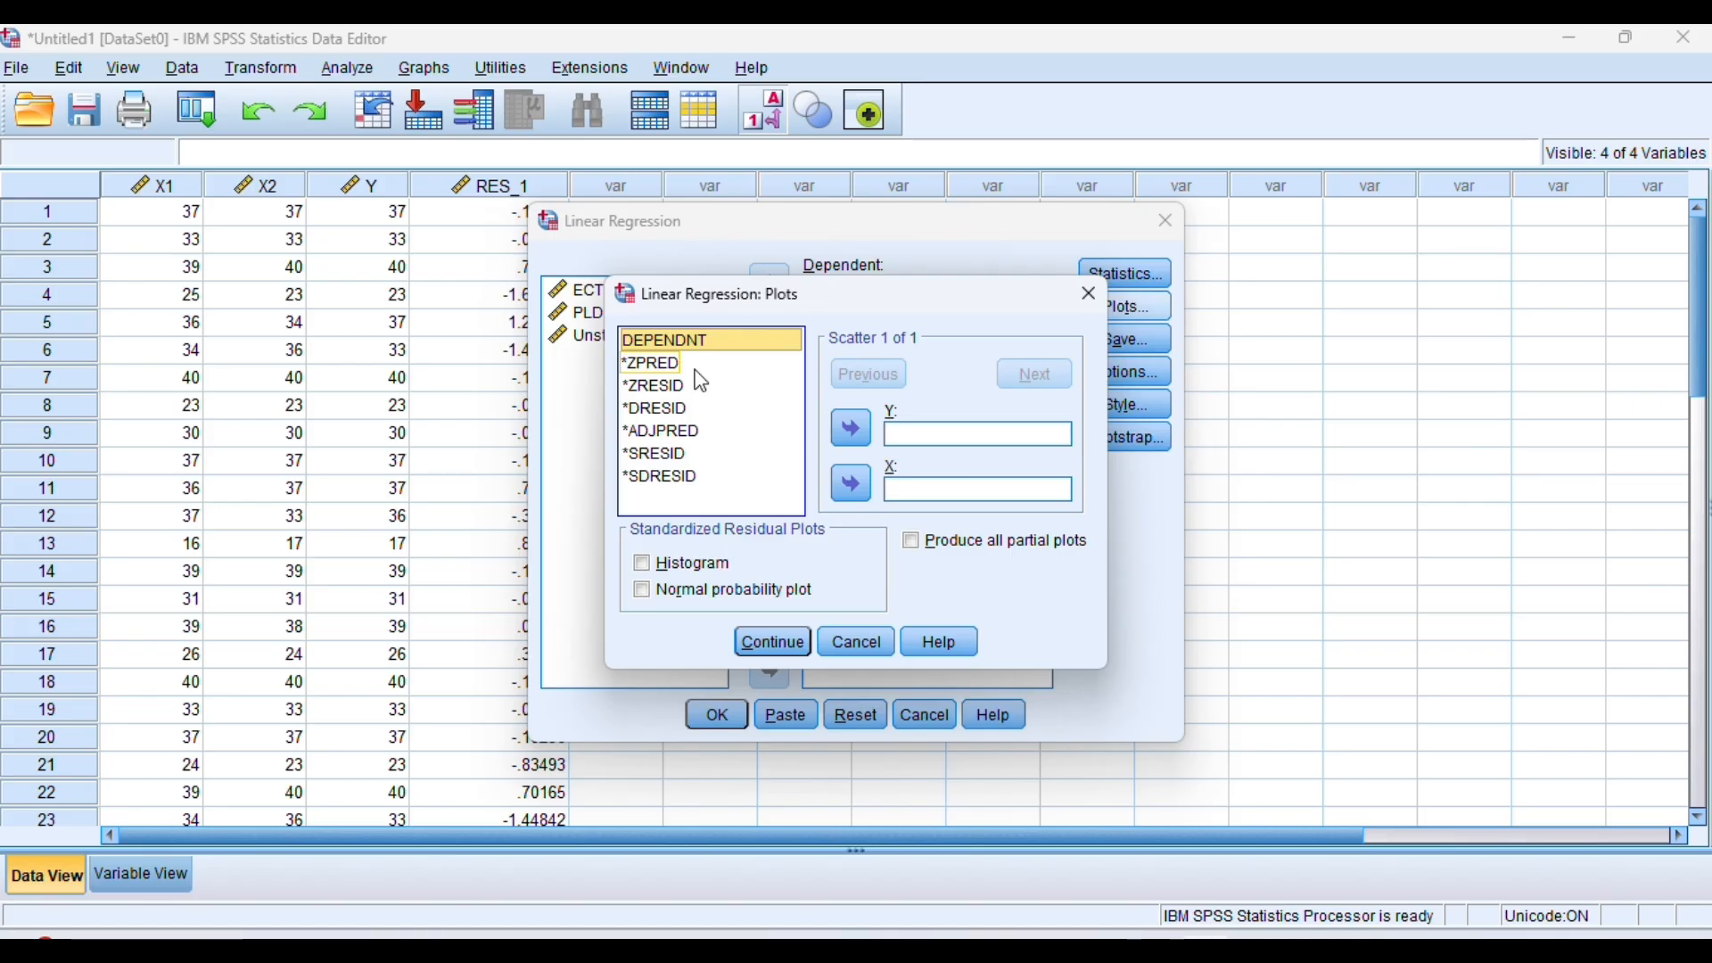
left_click(664, 368)
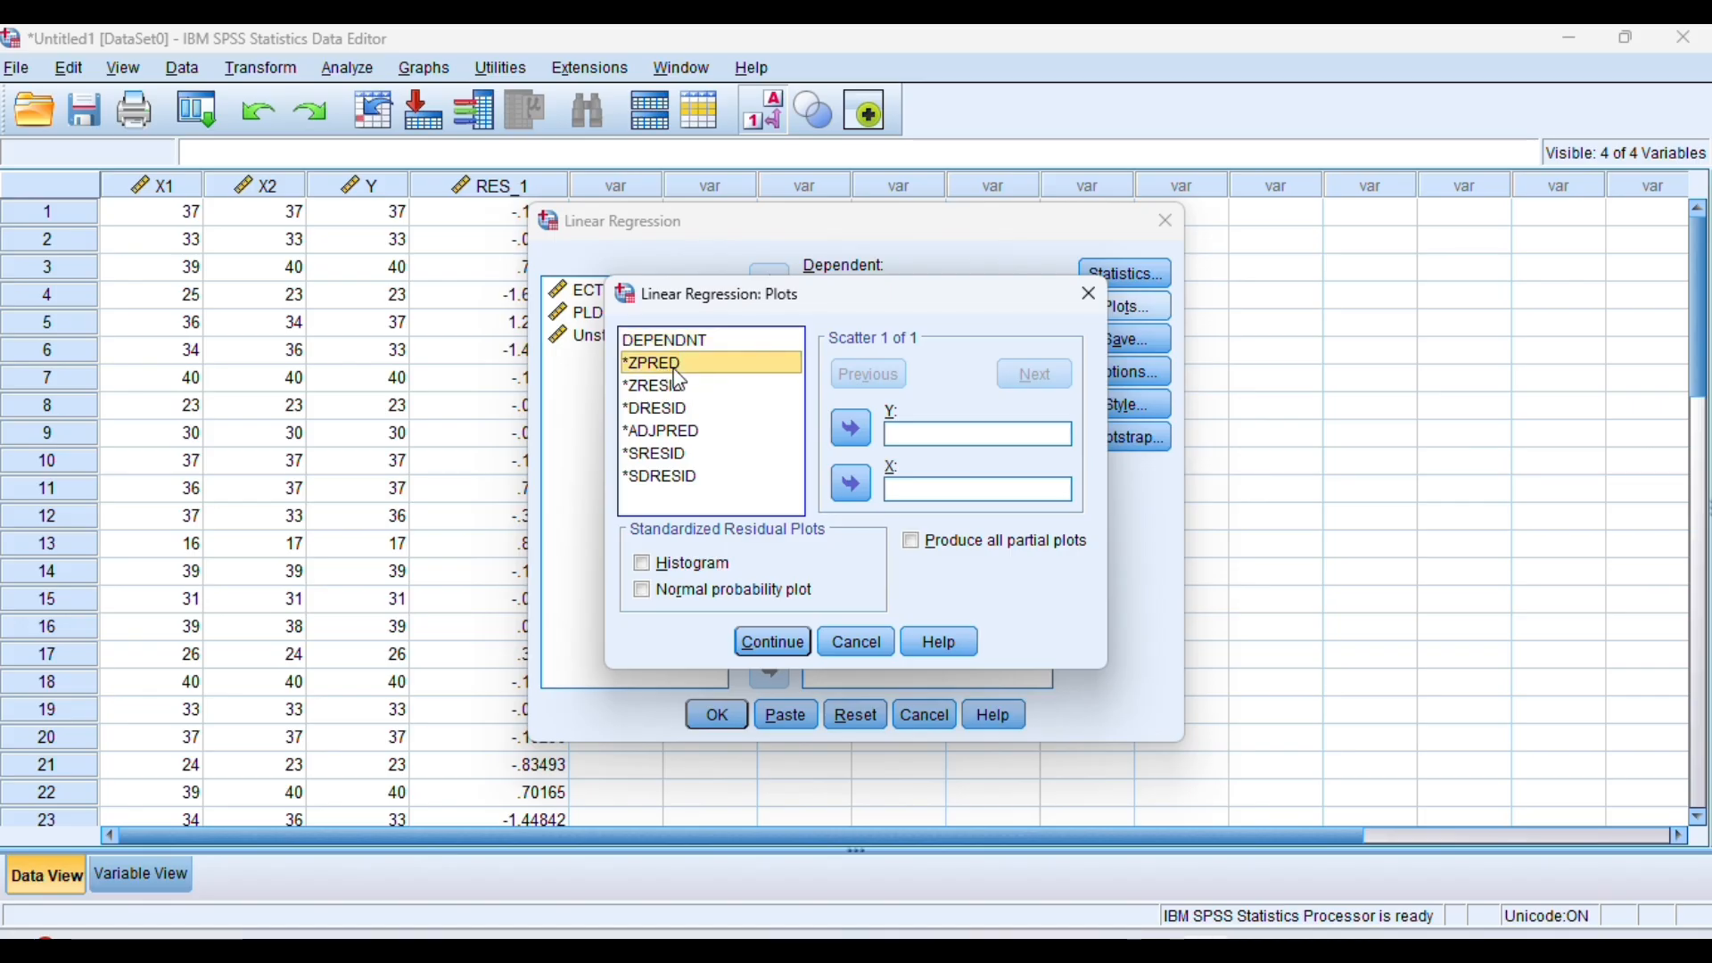
left_click(854, 486)
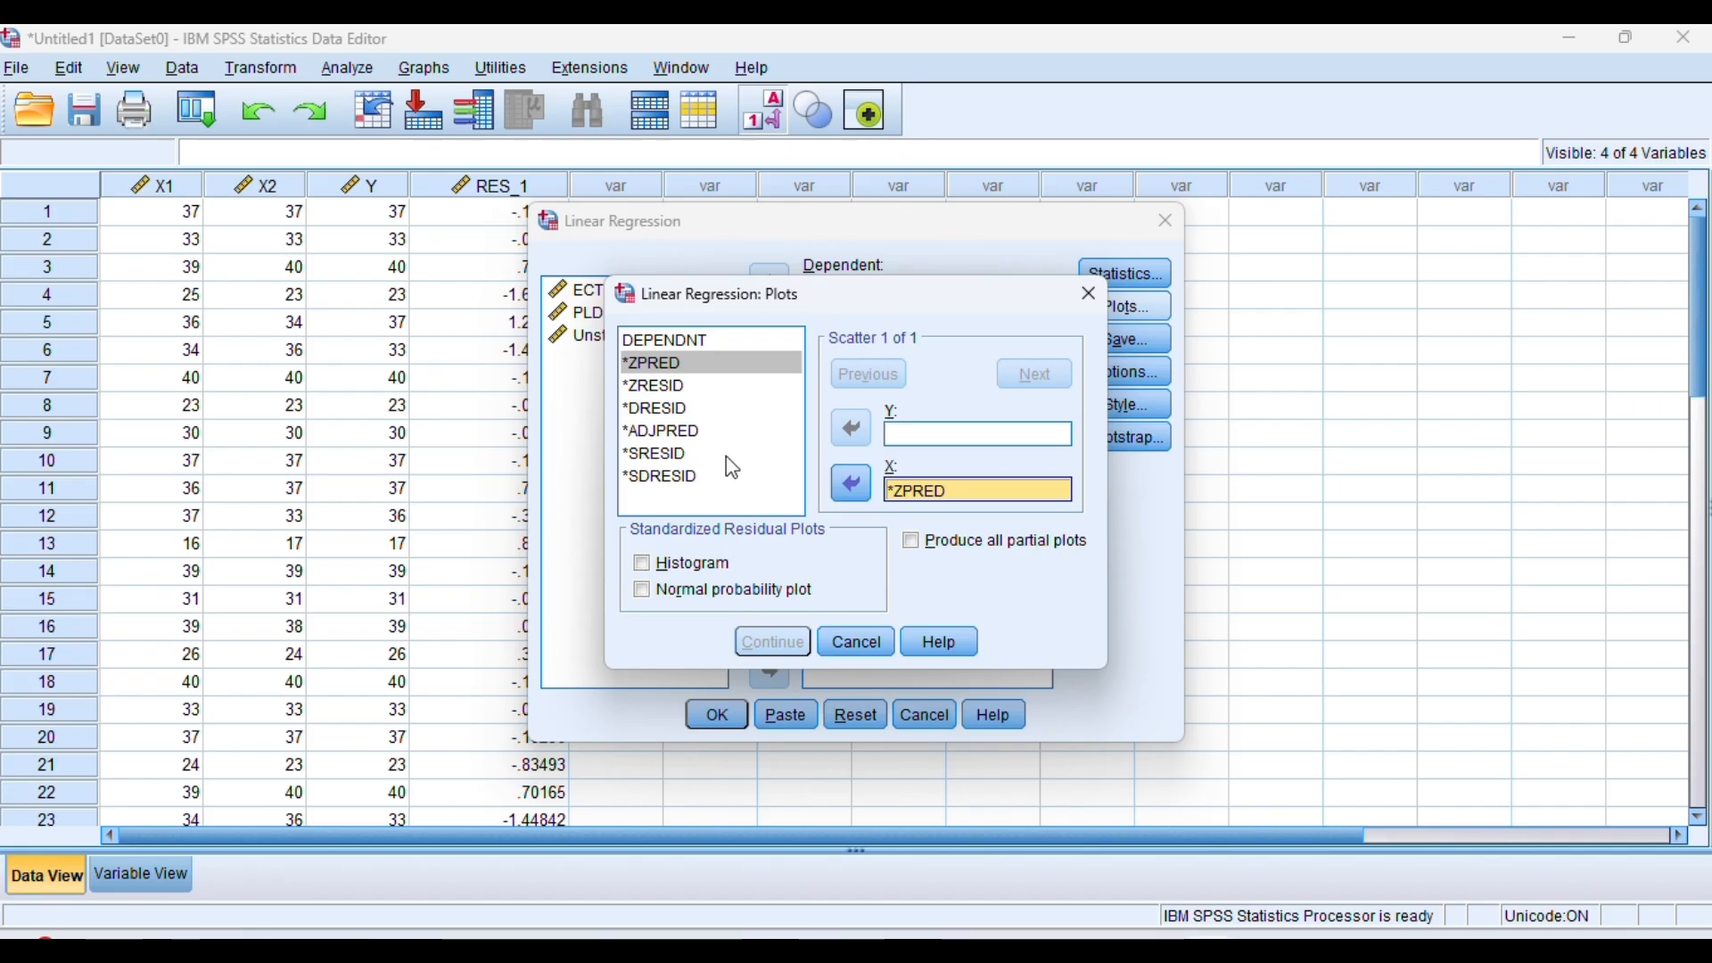
left_click(675, 457)
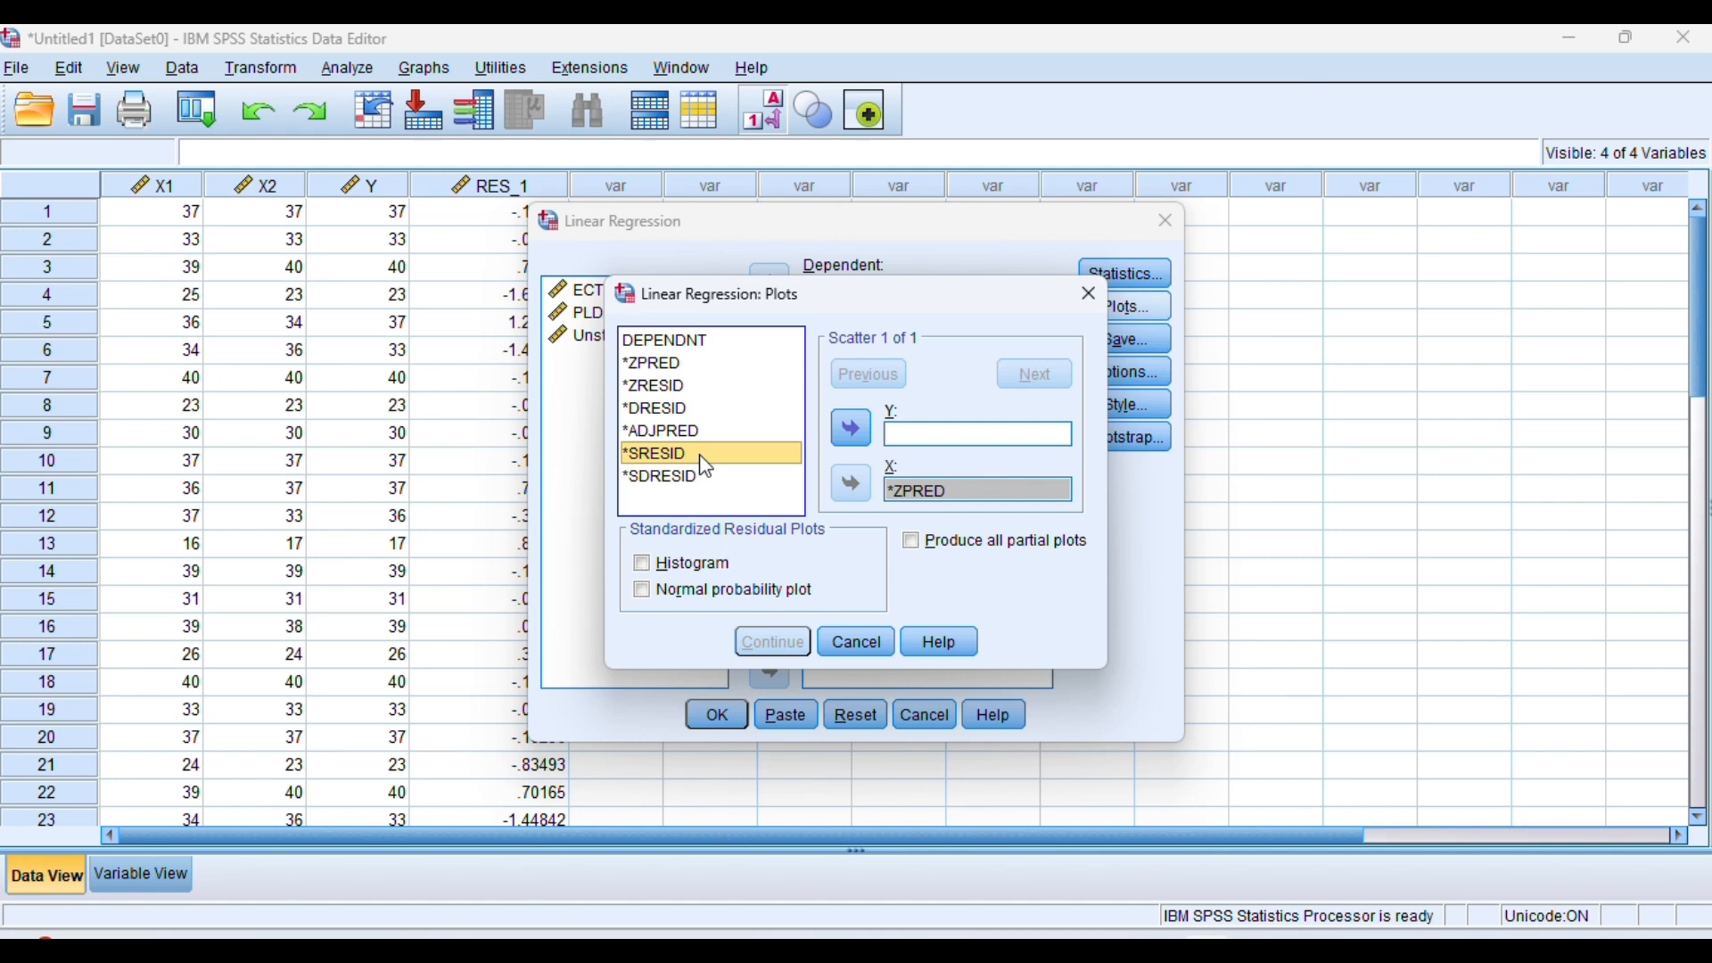
left_click(851, 430)
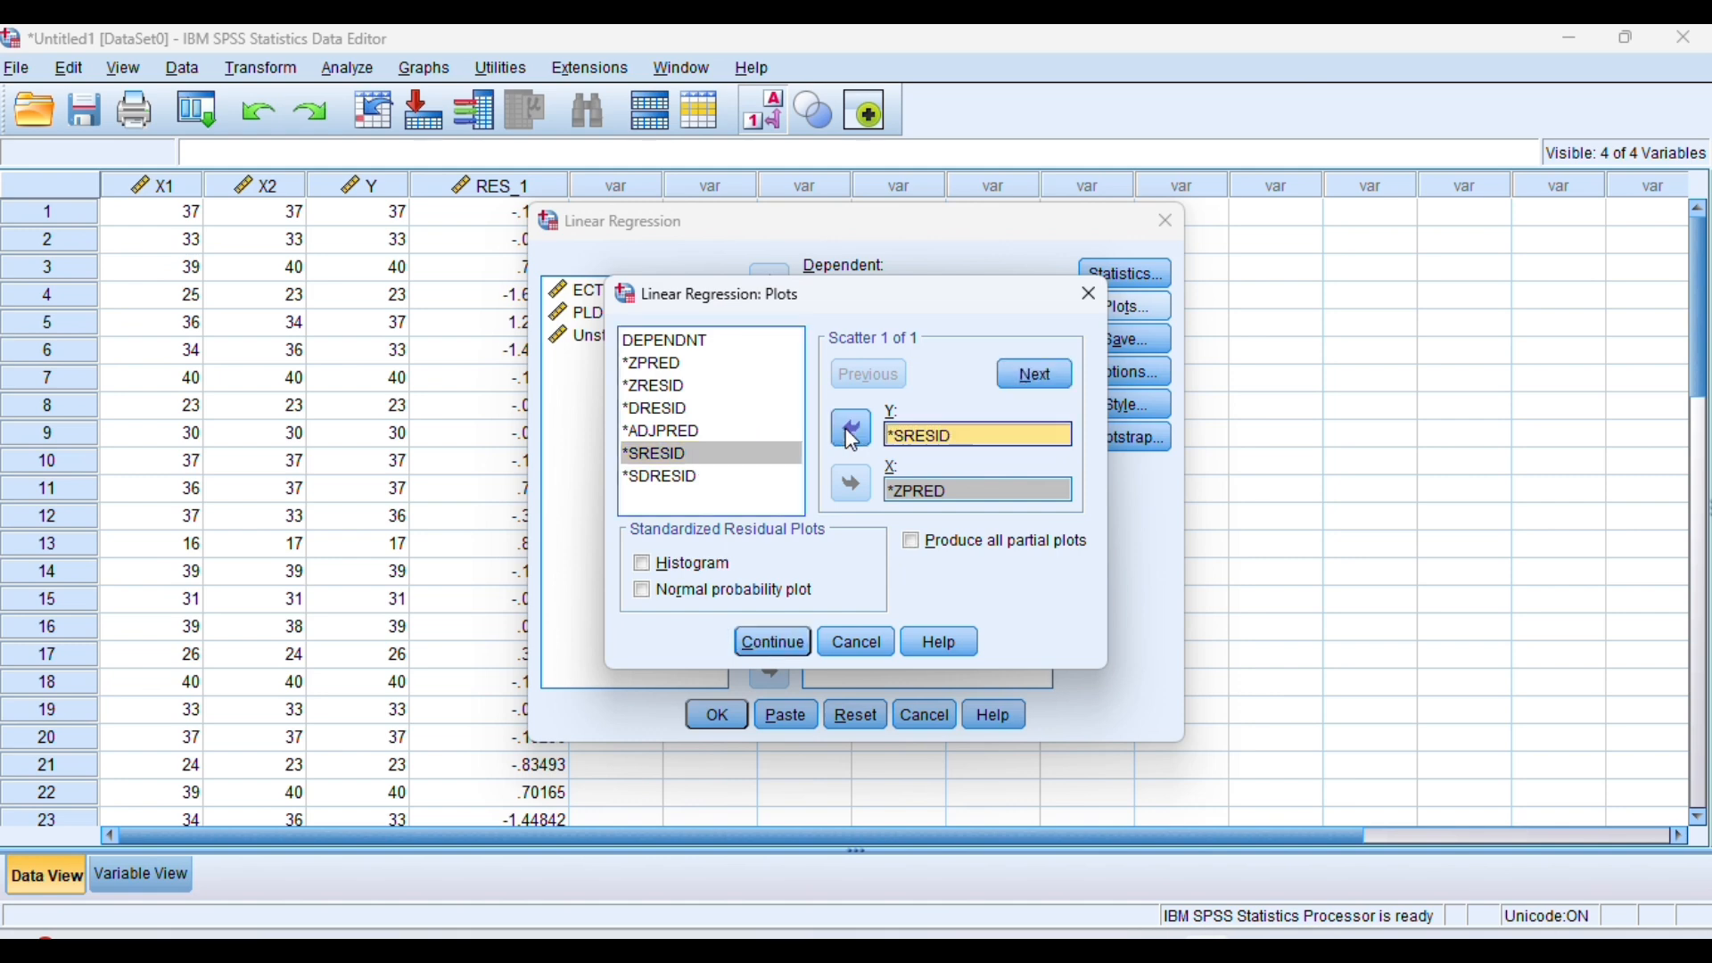
left_click(644, 569)
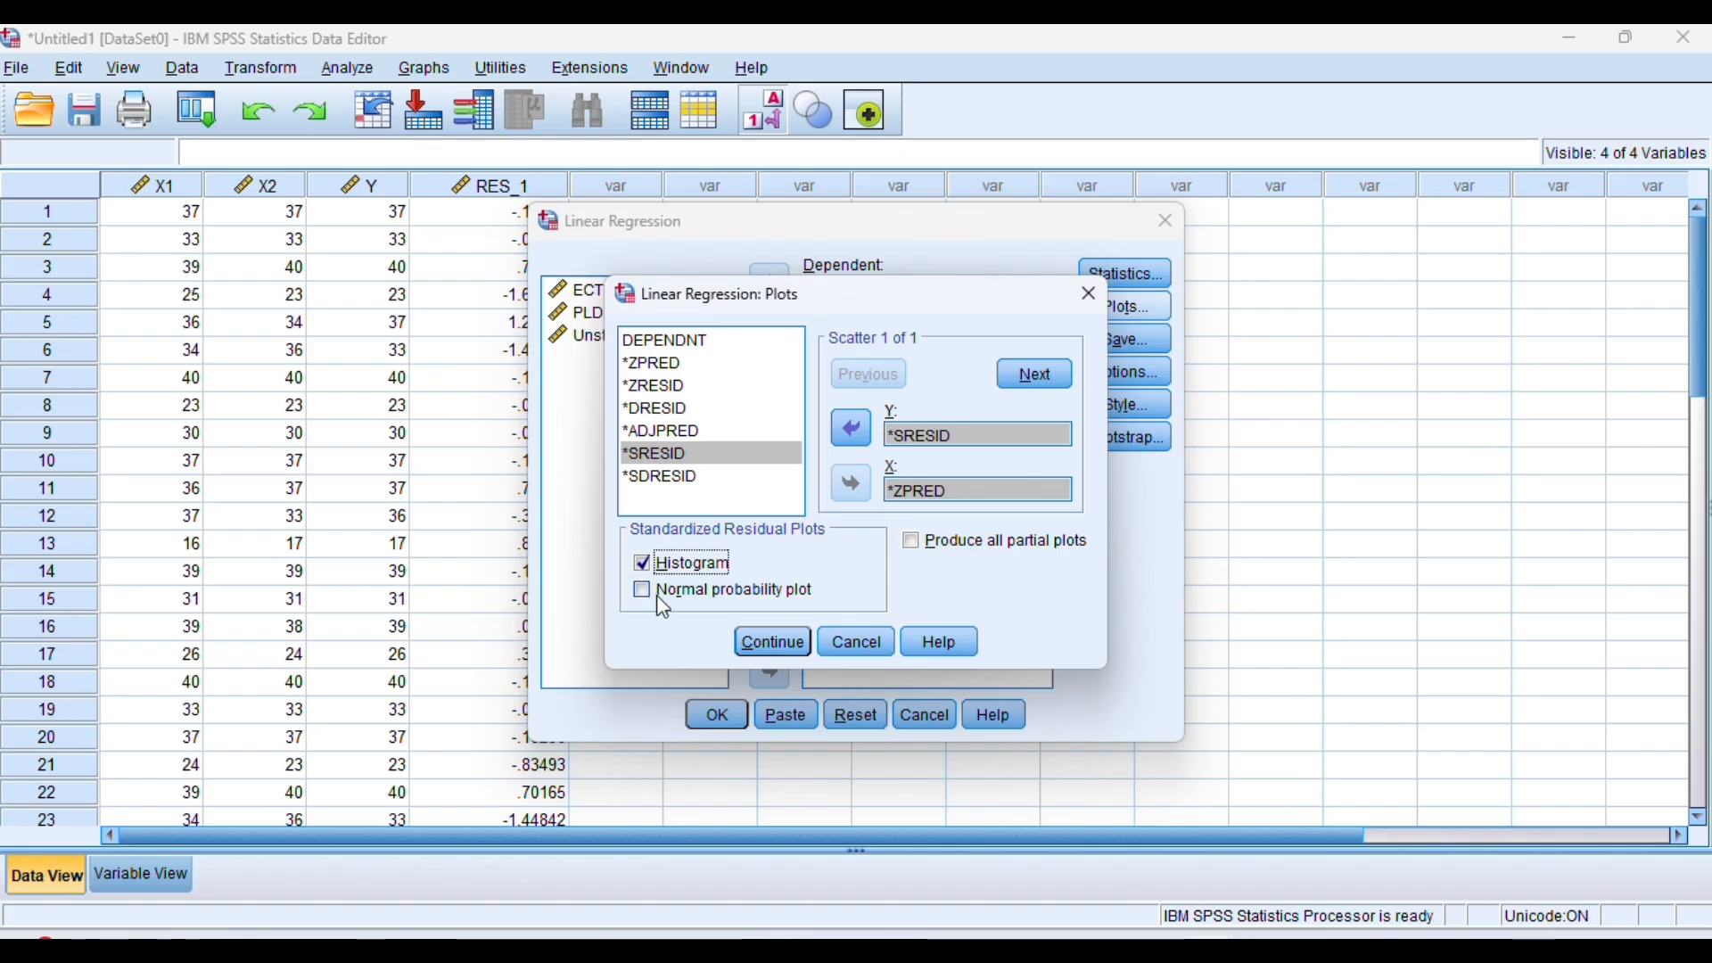
left_click(642, 595)
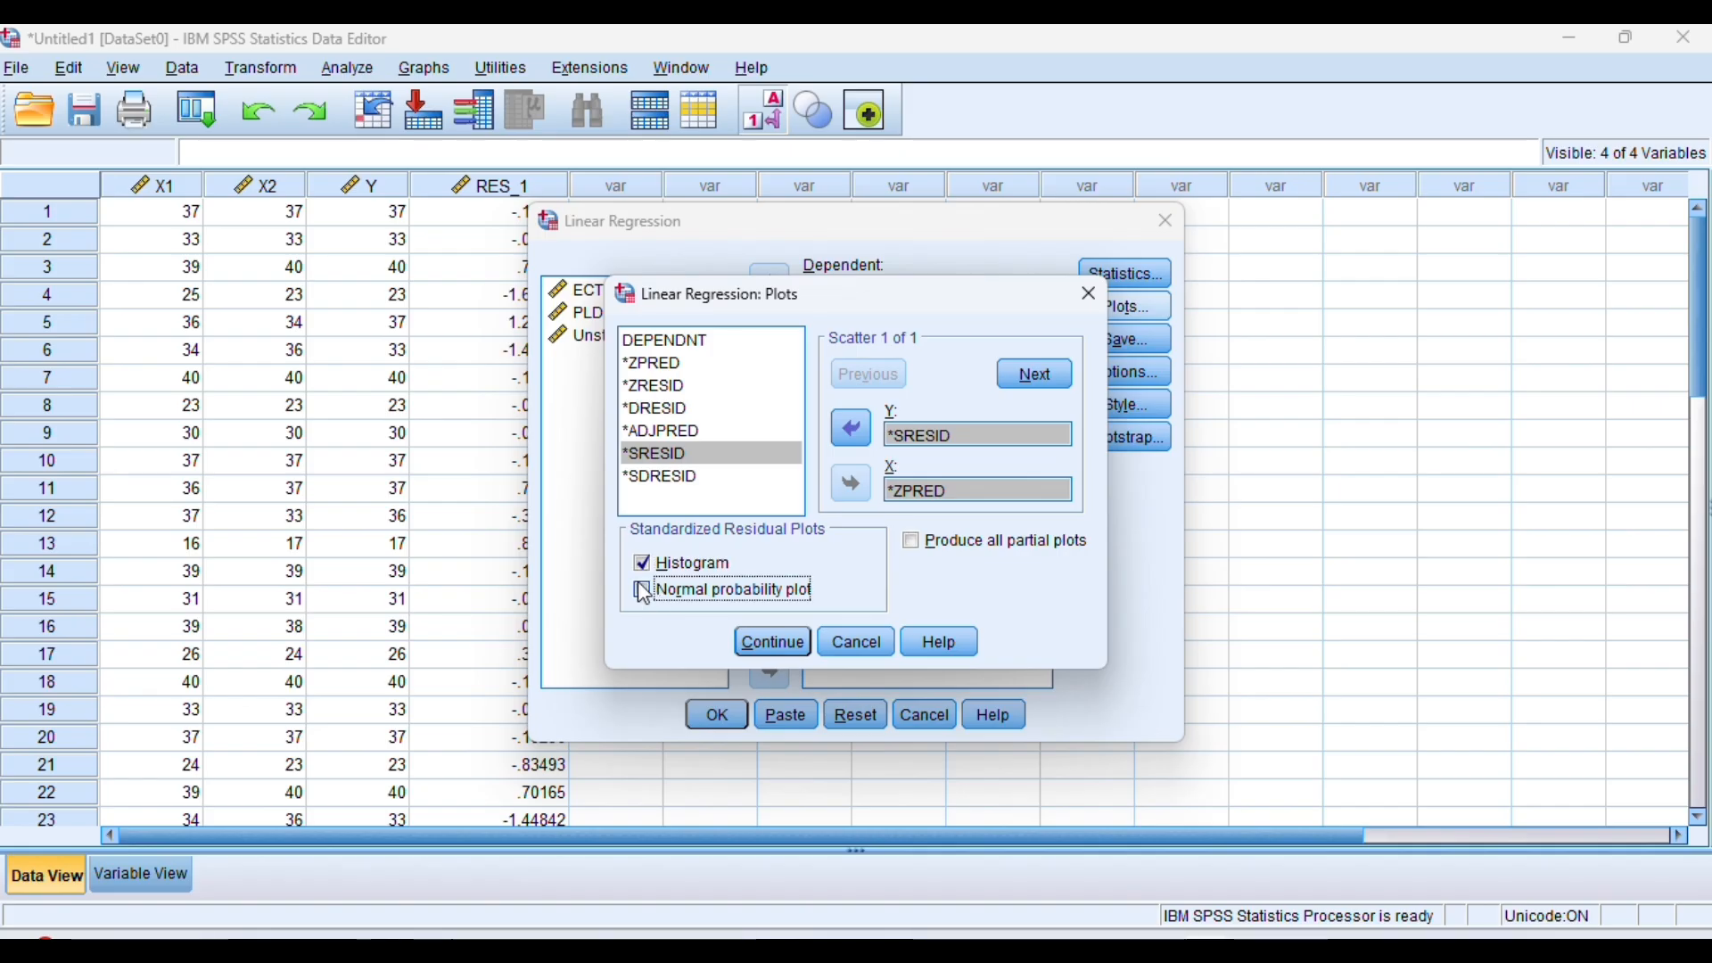
- Apply the plot settings, run the regression and review the output through to the residual histogram
left_click(774, 643)
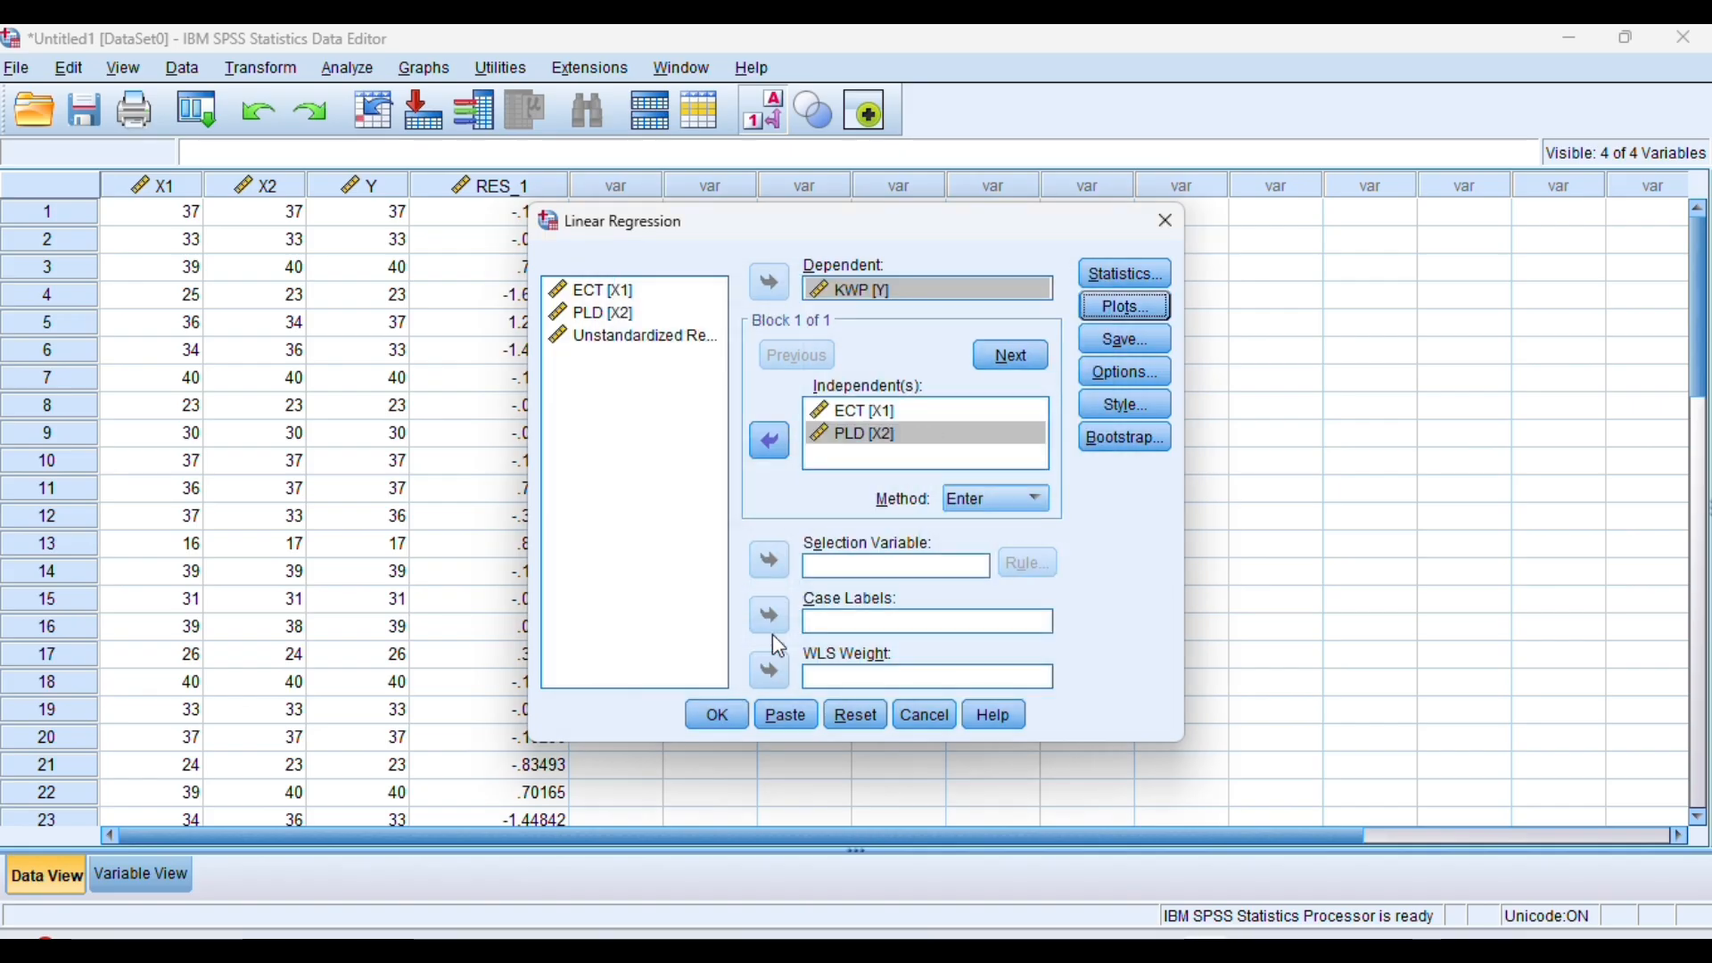
left_click(717, 716)
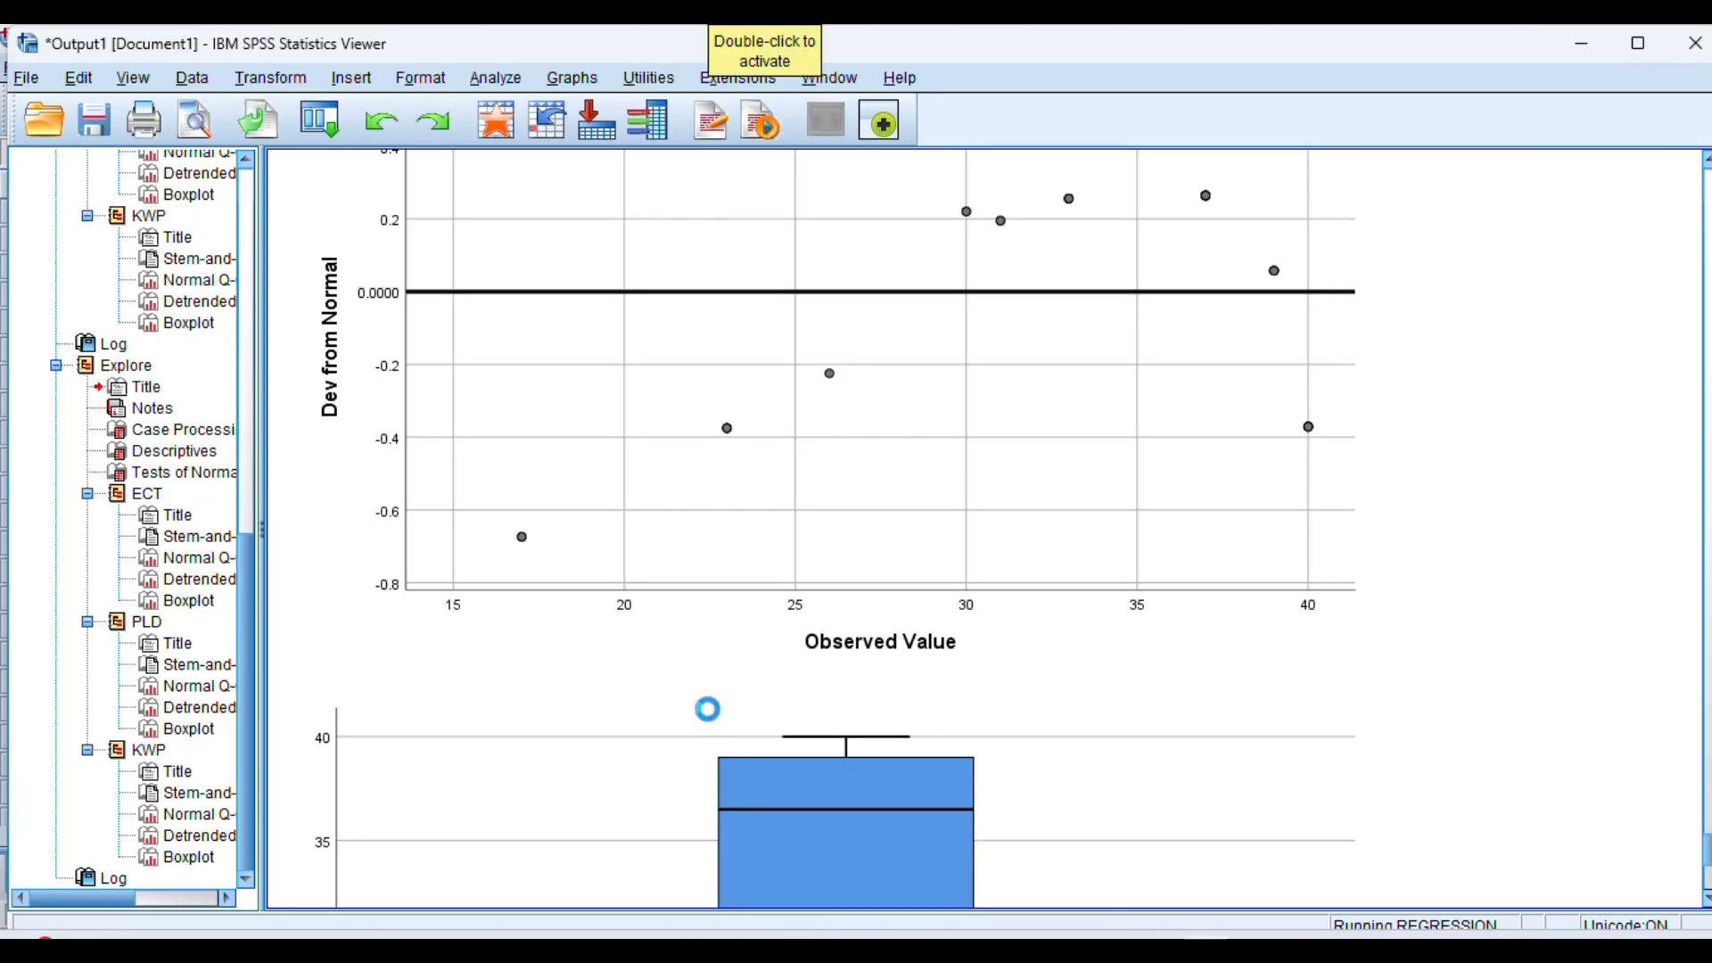
left_click(786, 790)
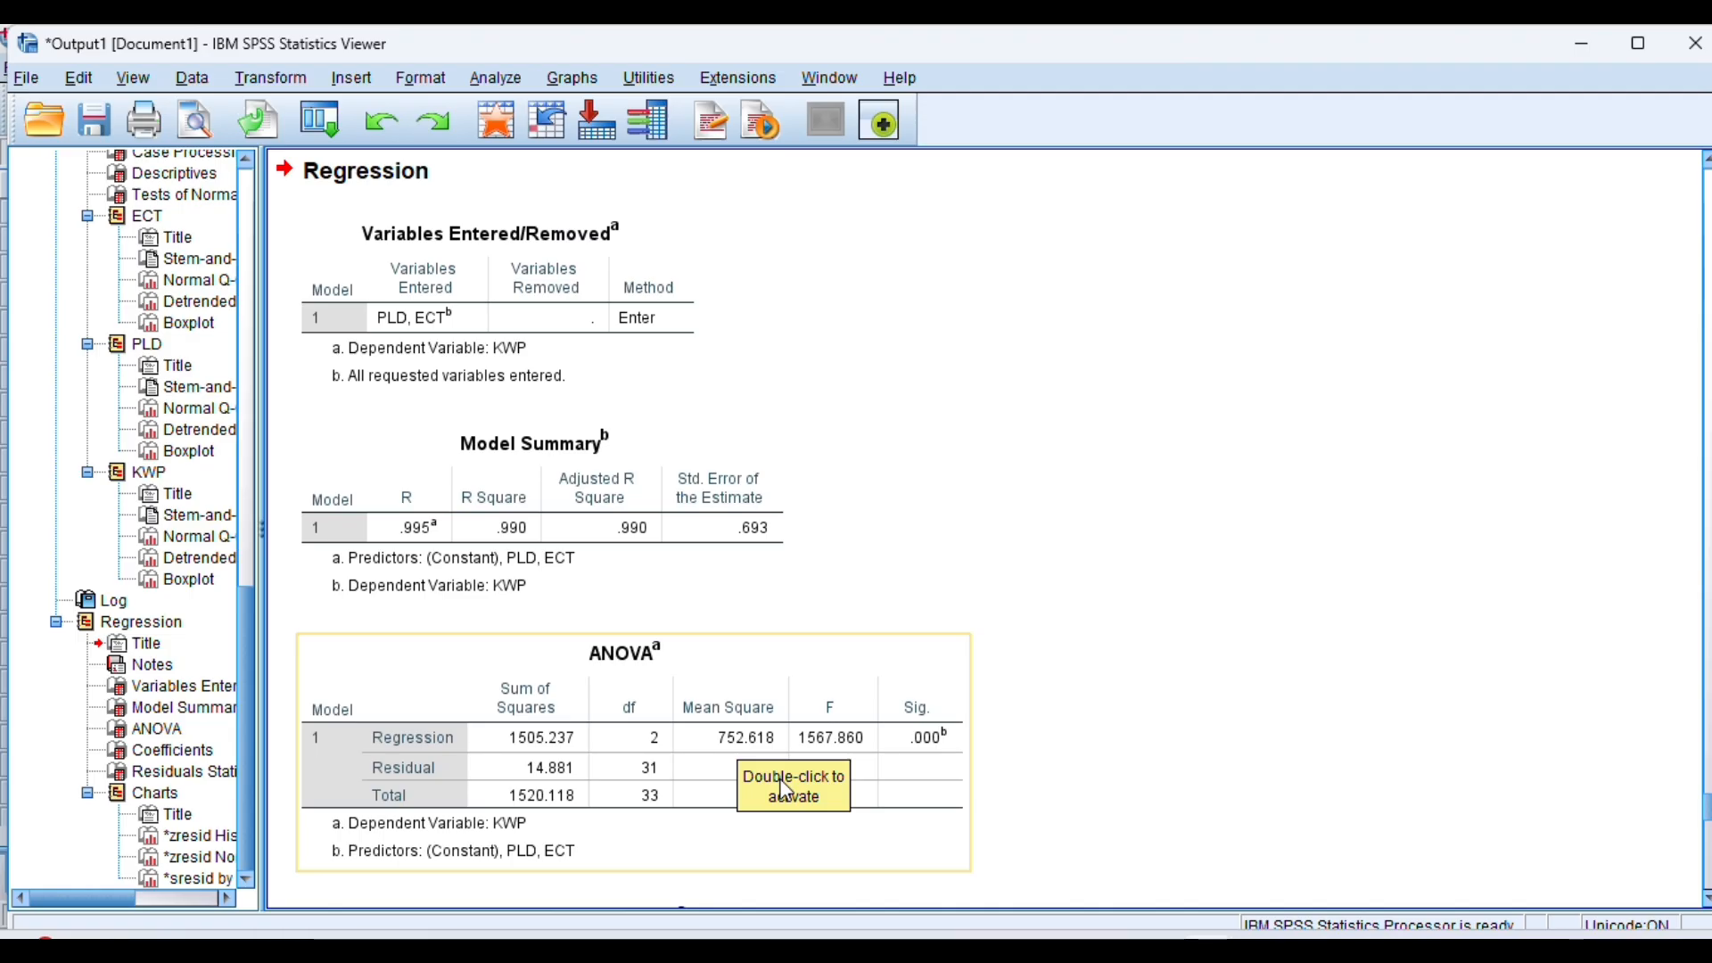
scroll(786, 790, "down", 5)
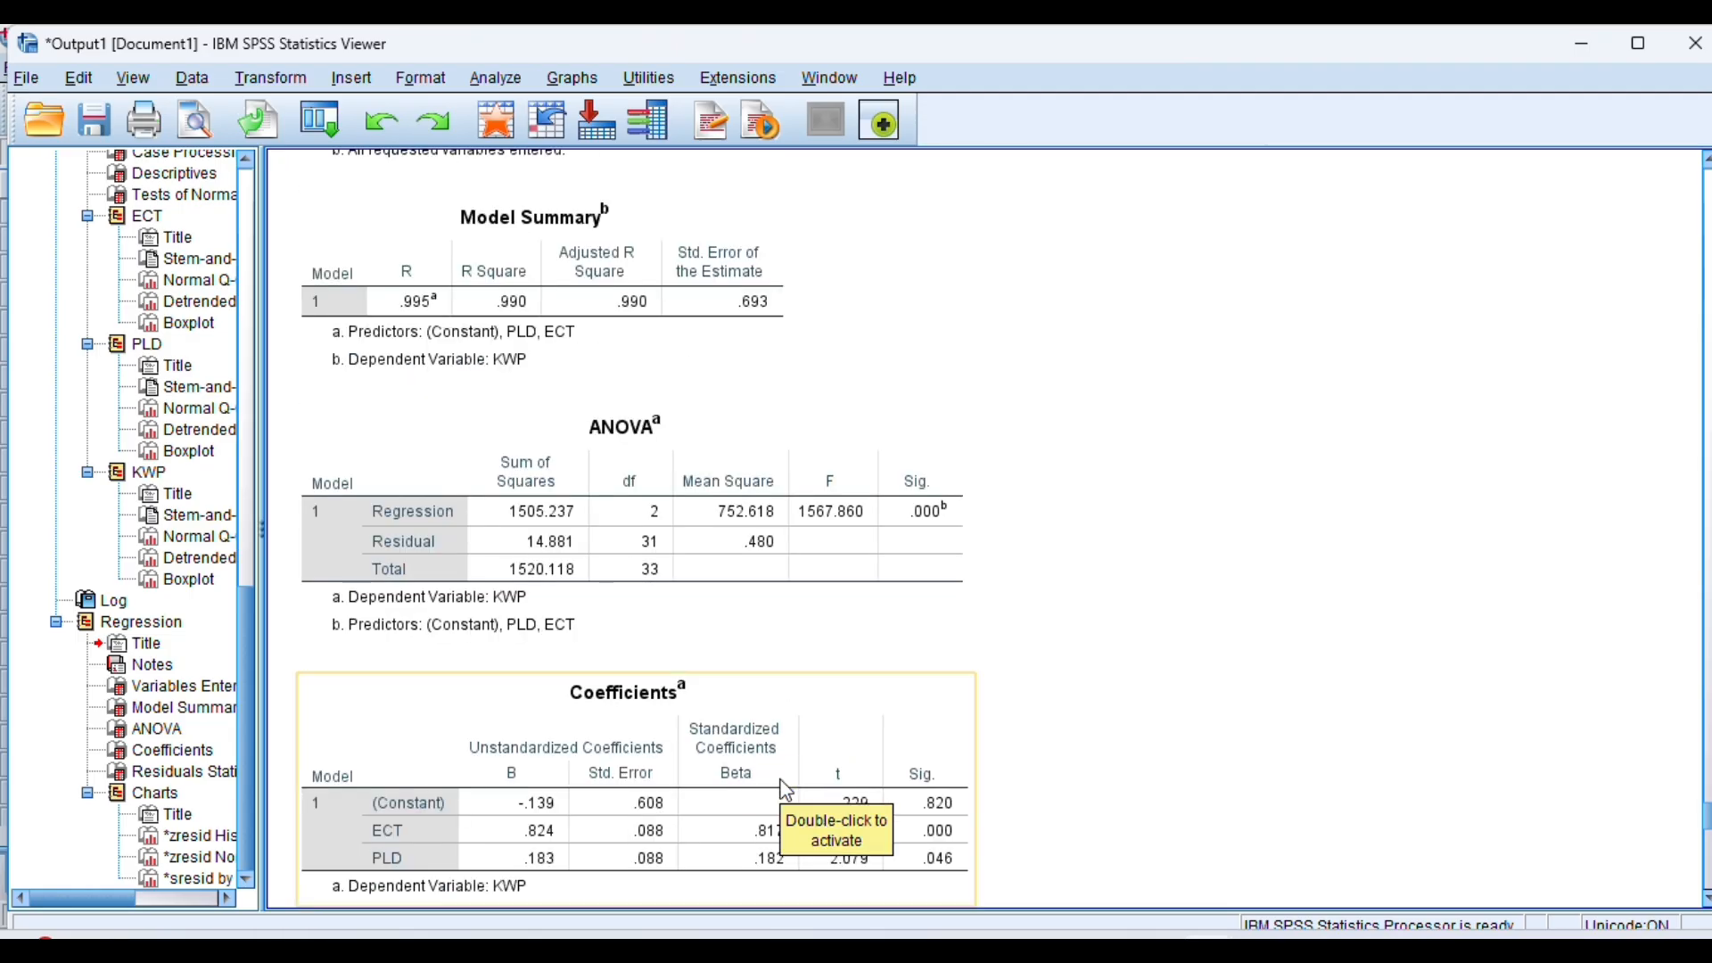
scroll(783, 783, "down", 20)
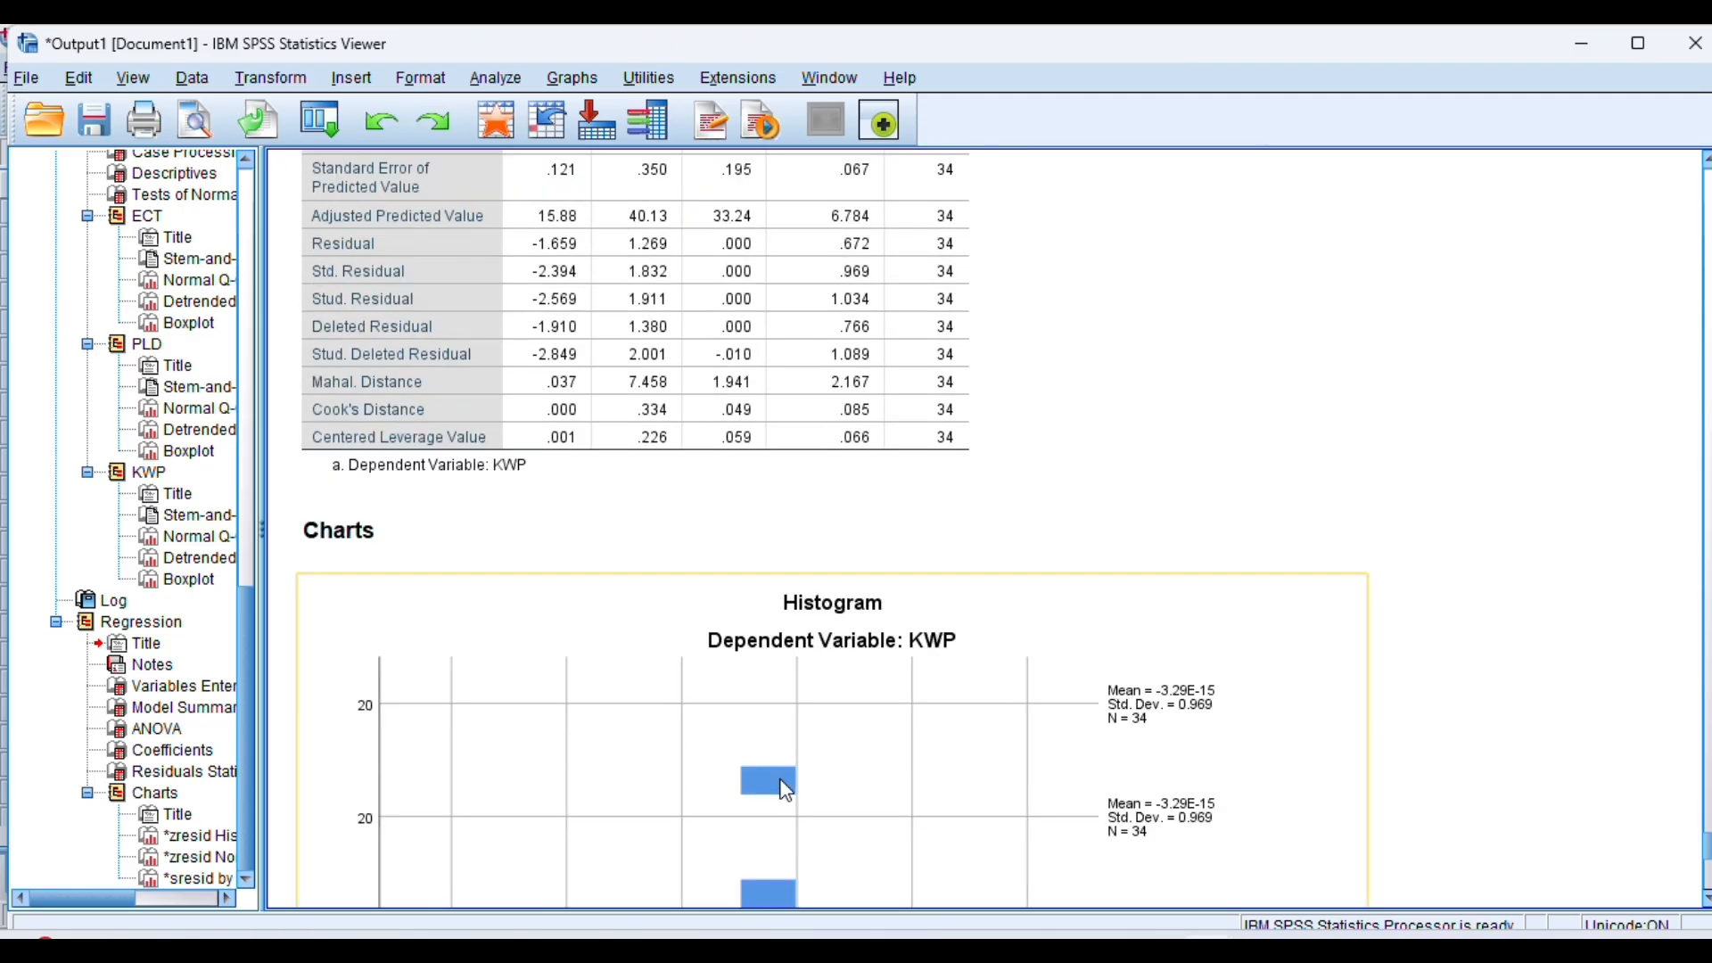
scroll(784, 789, "down", 3)
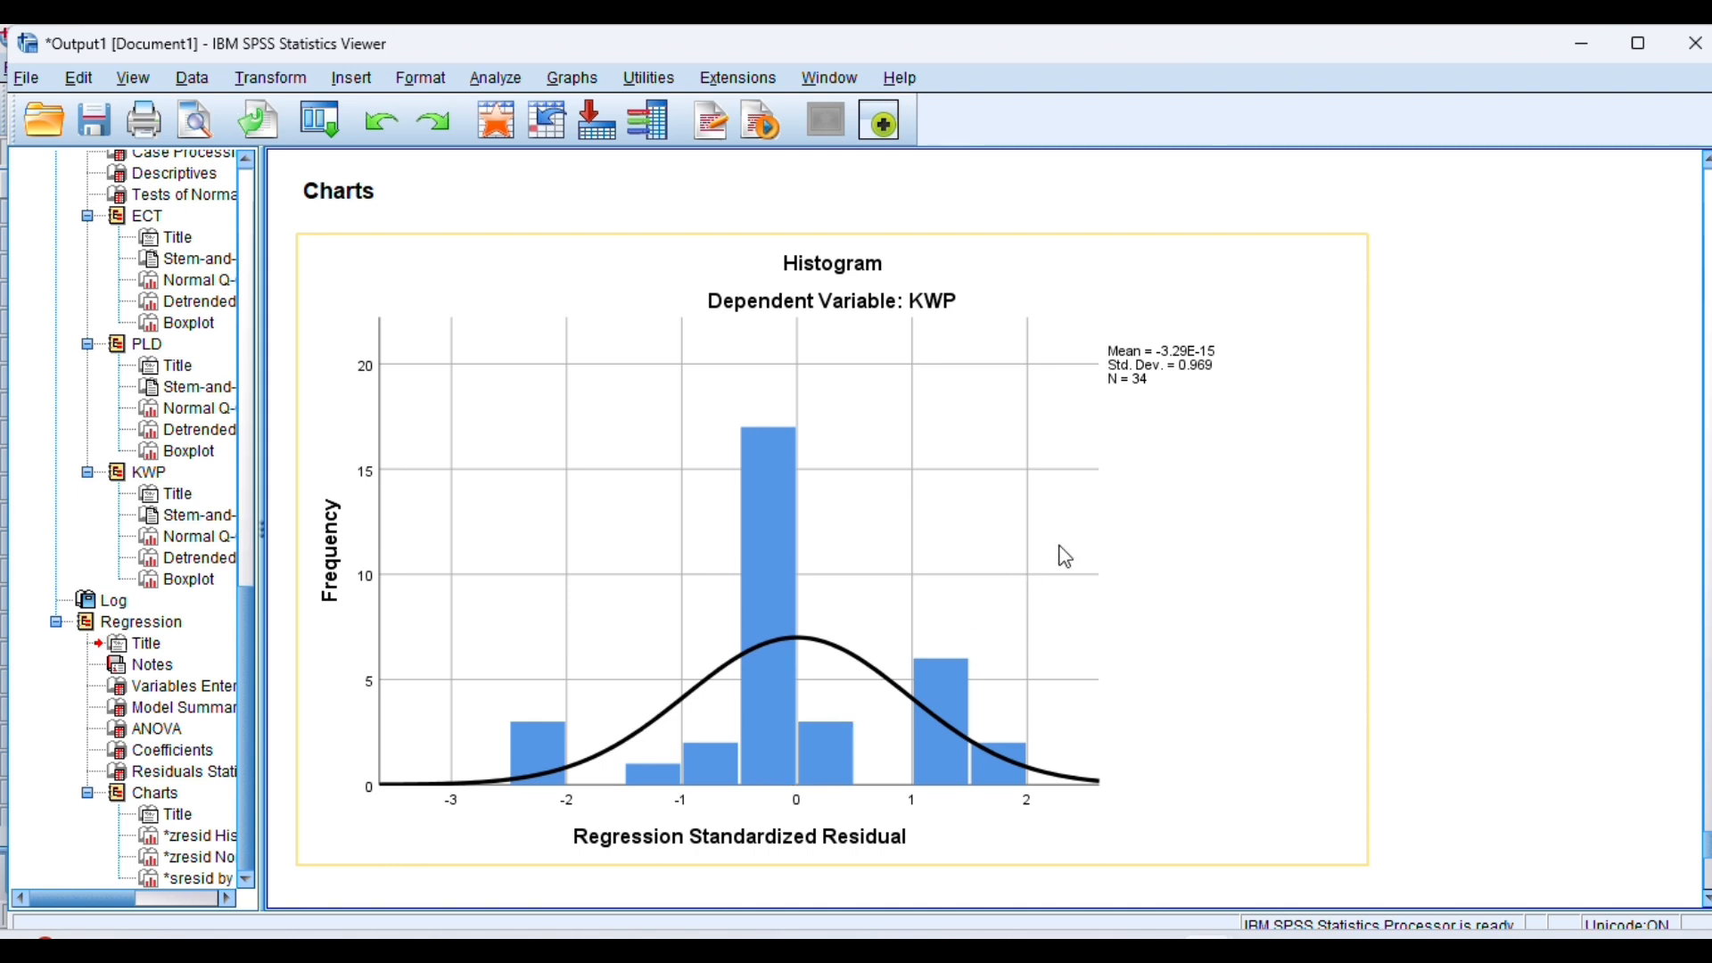
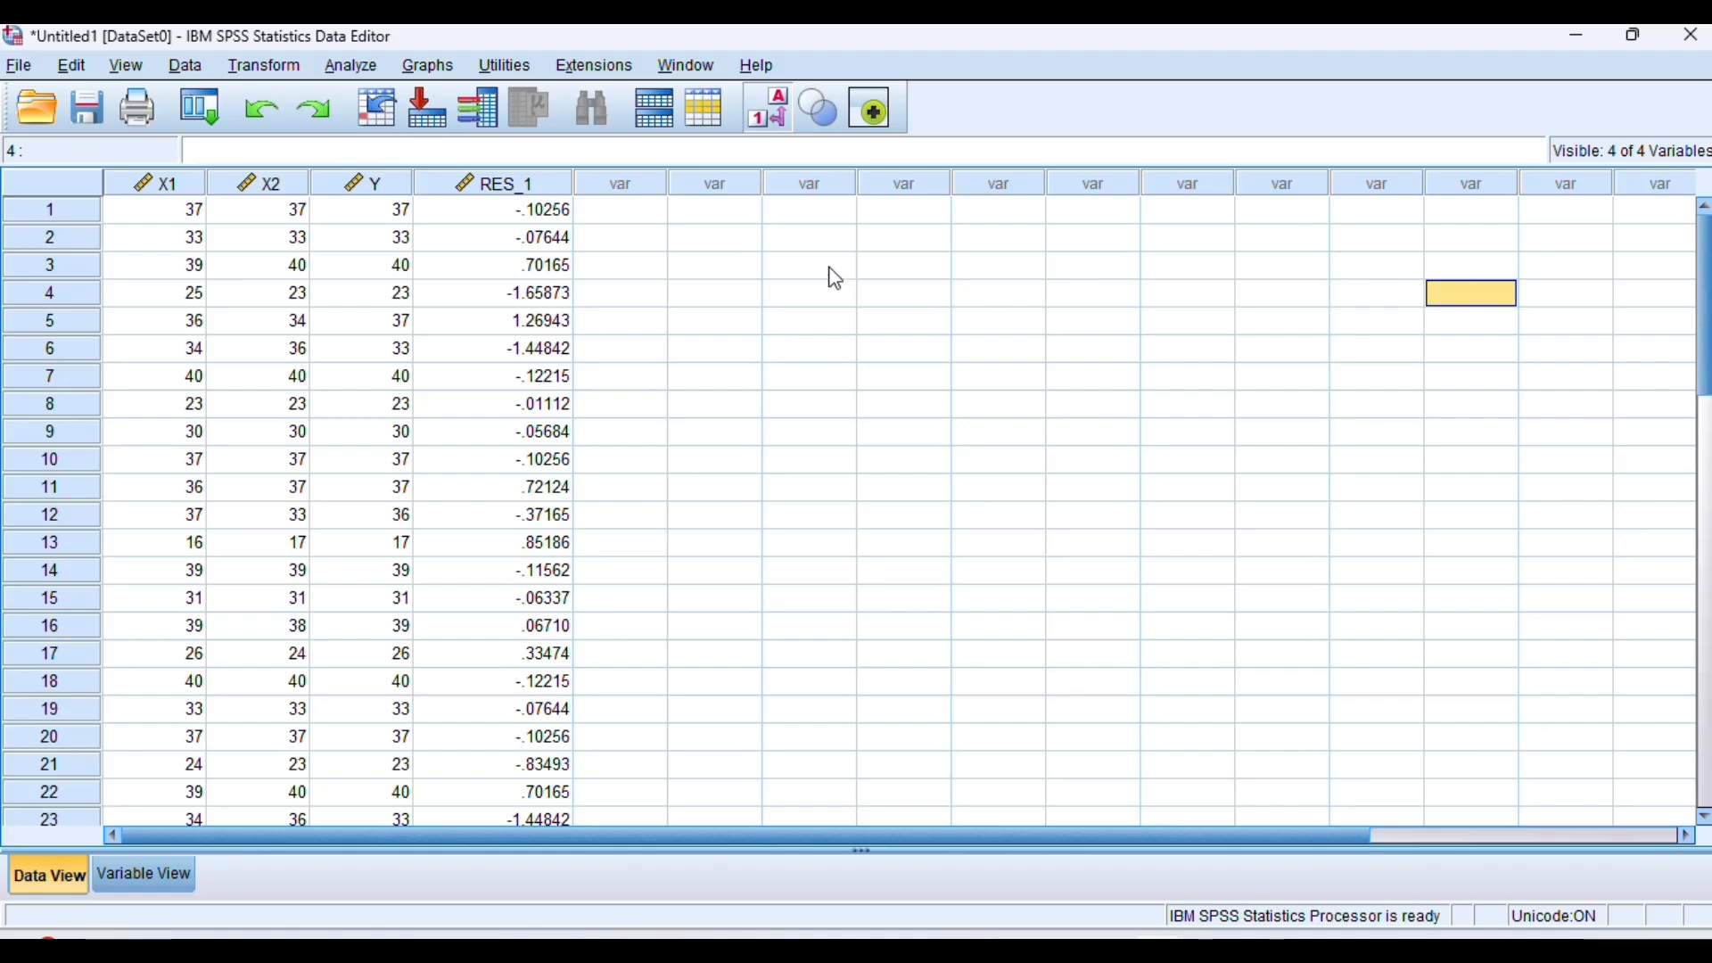
- Reopen the Linear Regression setup and enable collinearity diagnostics in its statistics
left_click(346, 62)
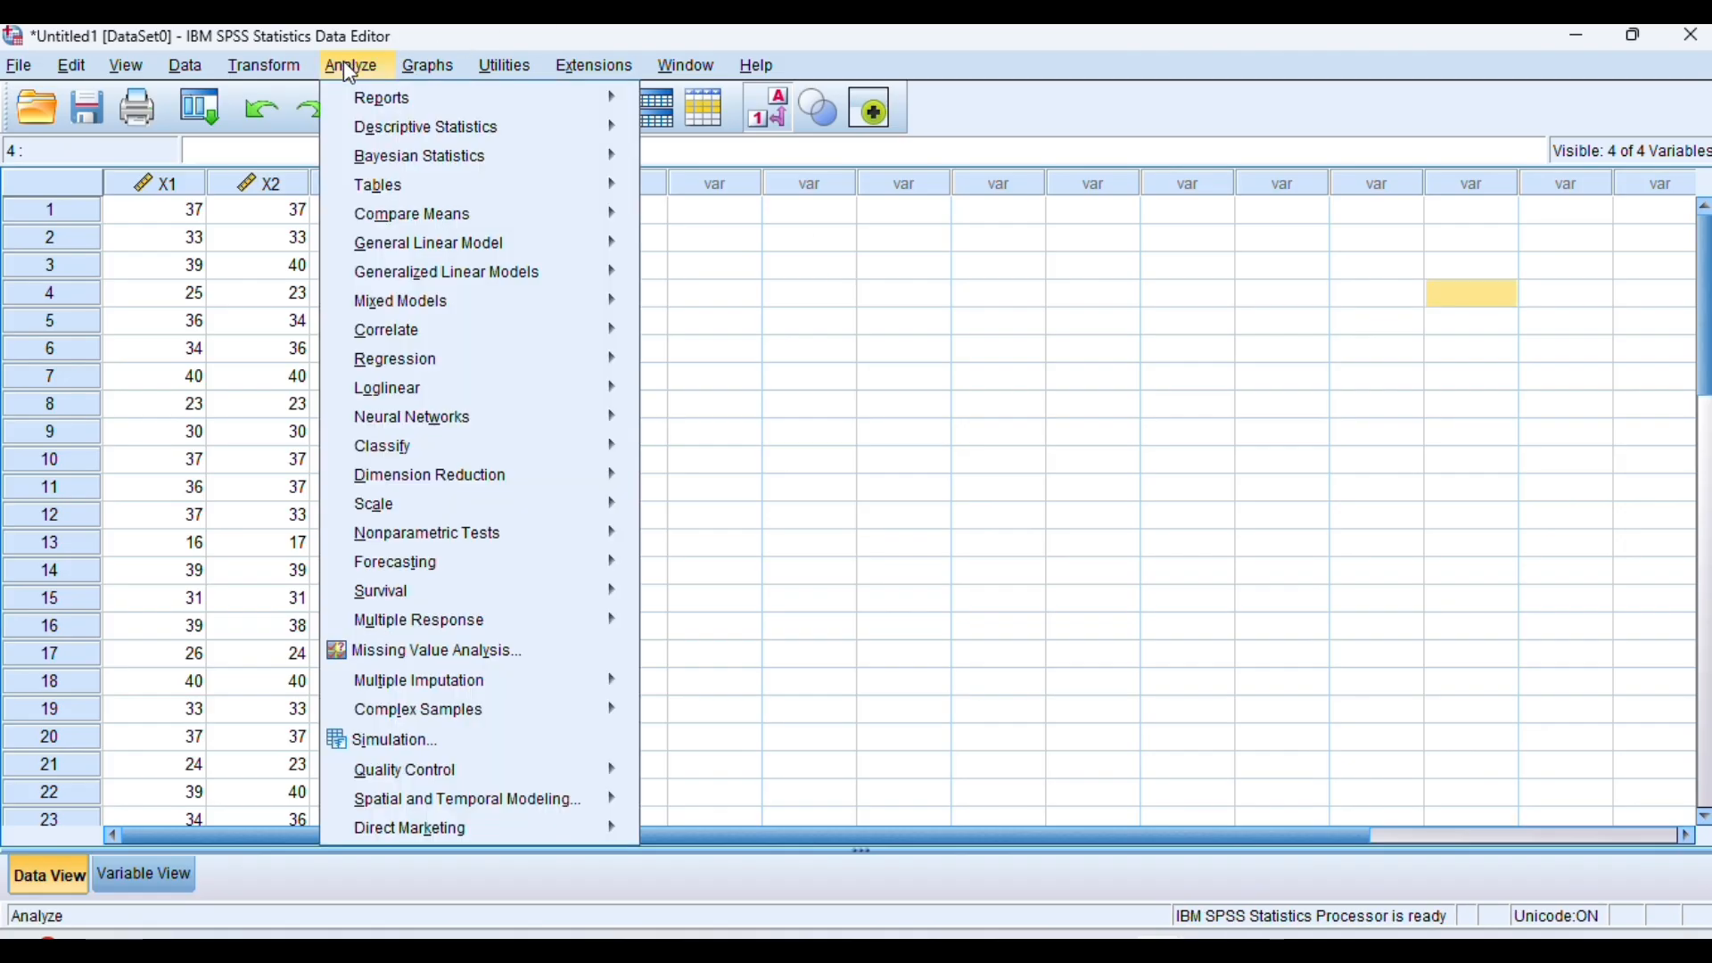
mouse_move(431, 362)
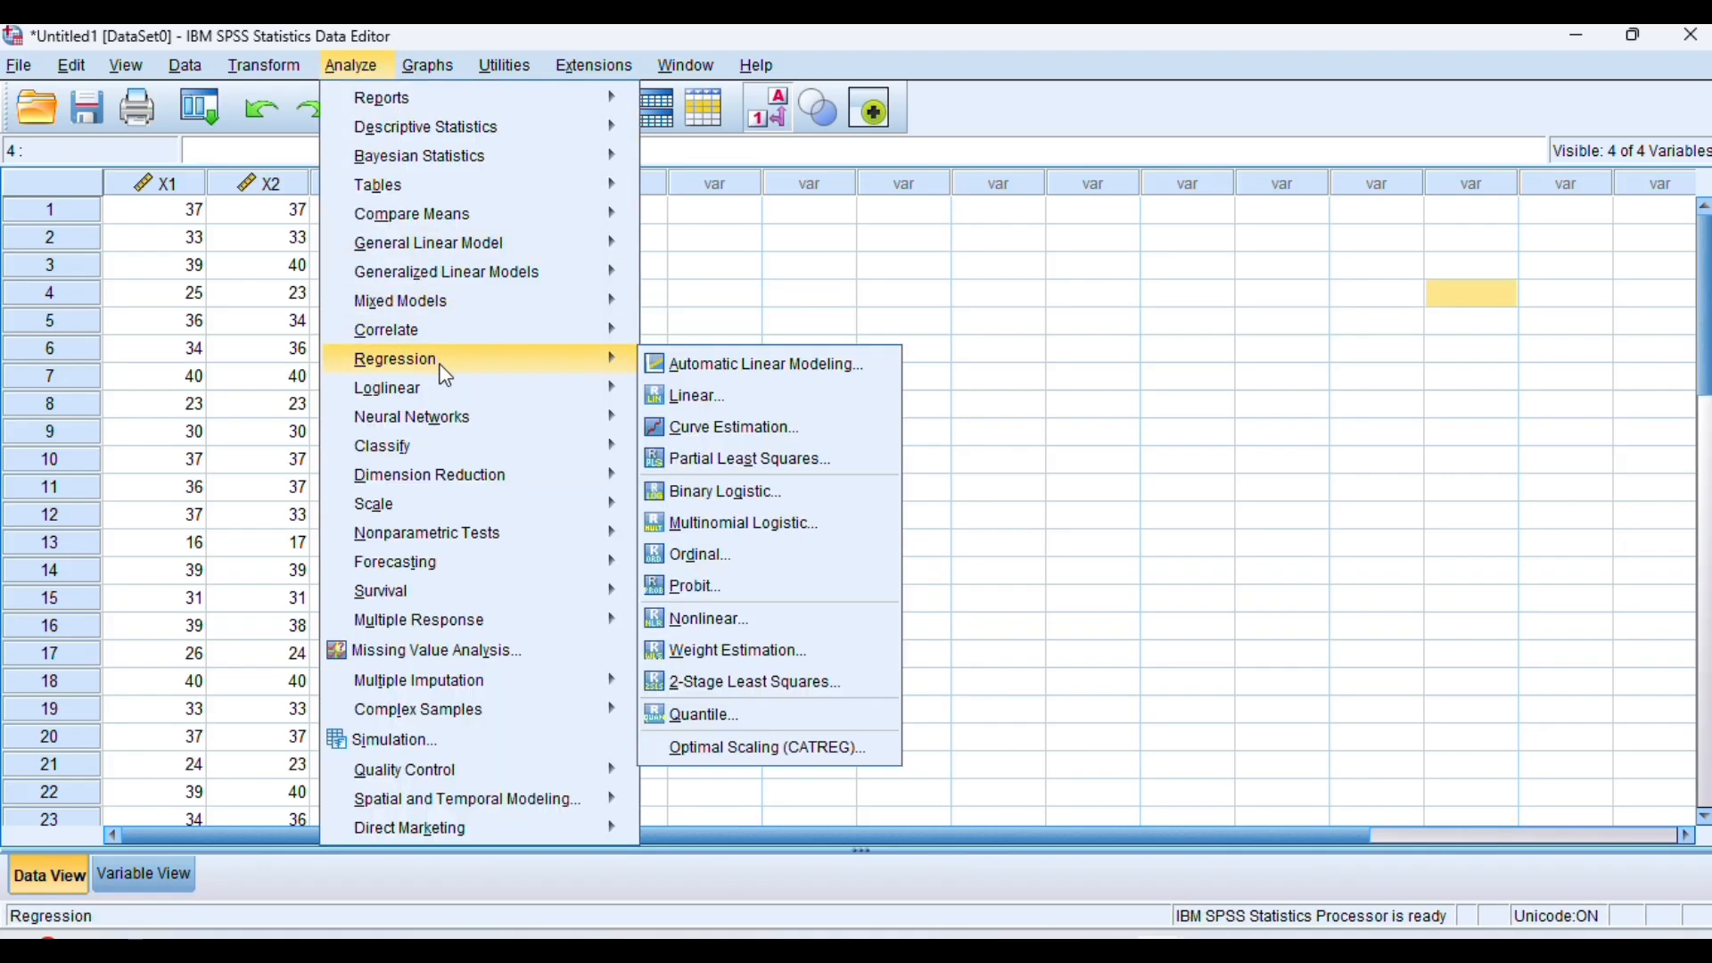
left_click(706, 397)
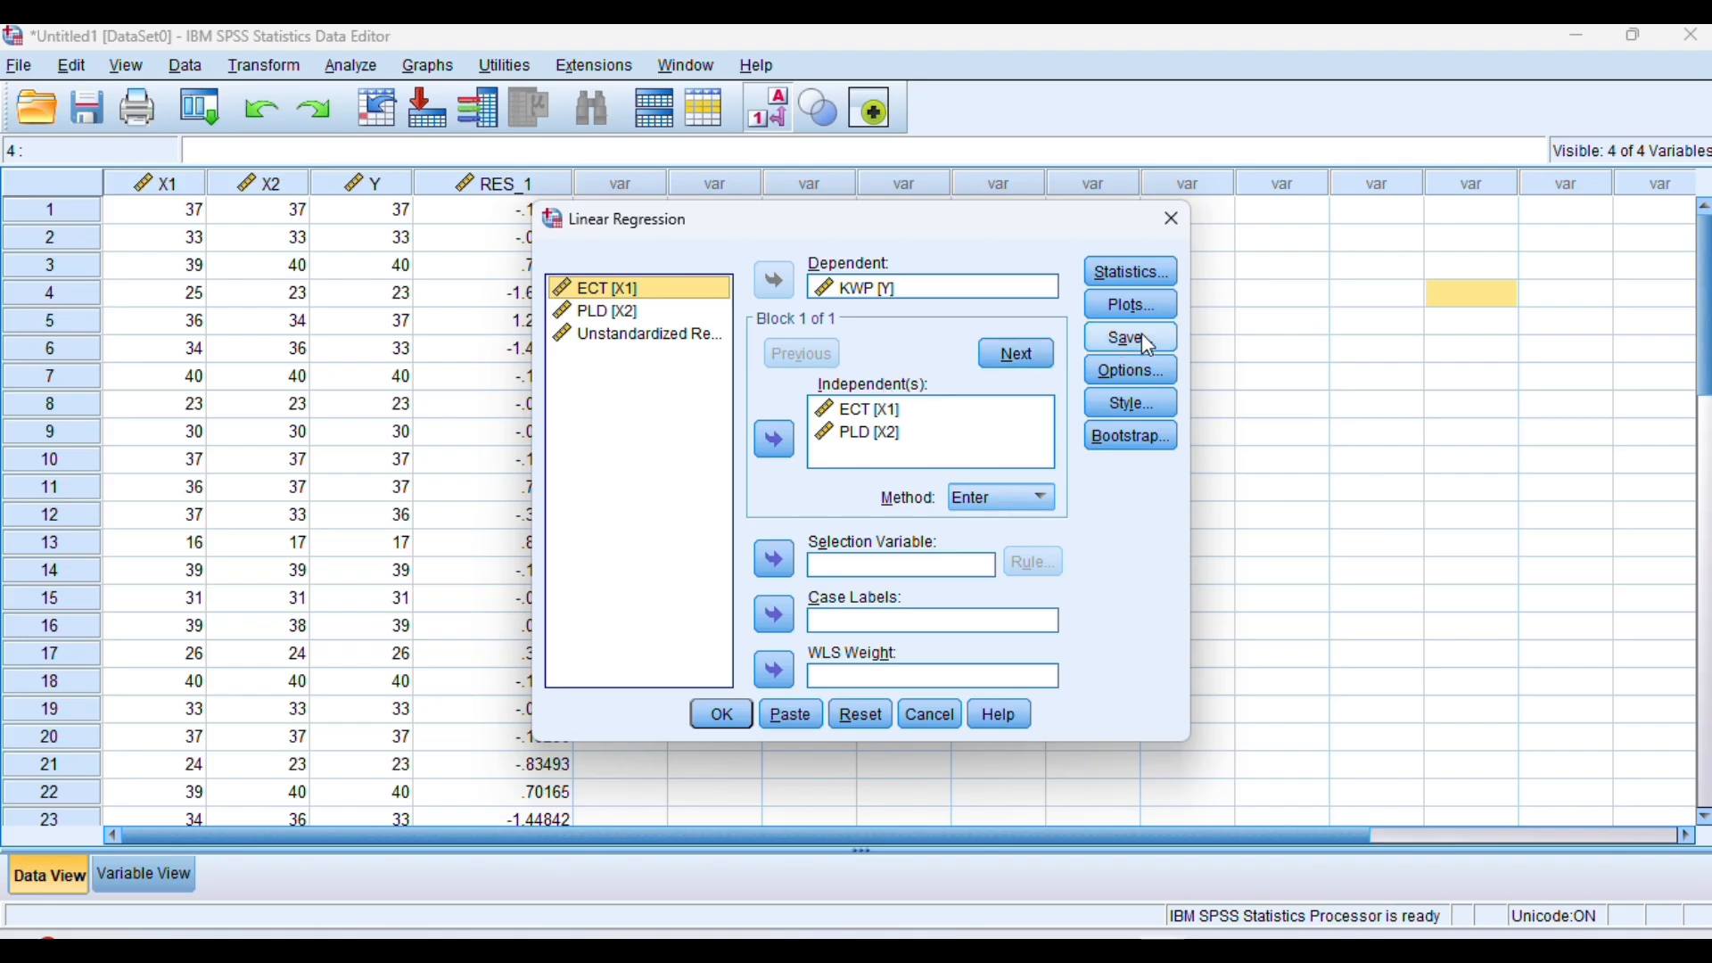
left_click(1157, 275)
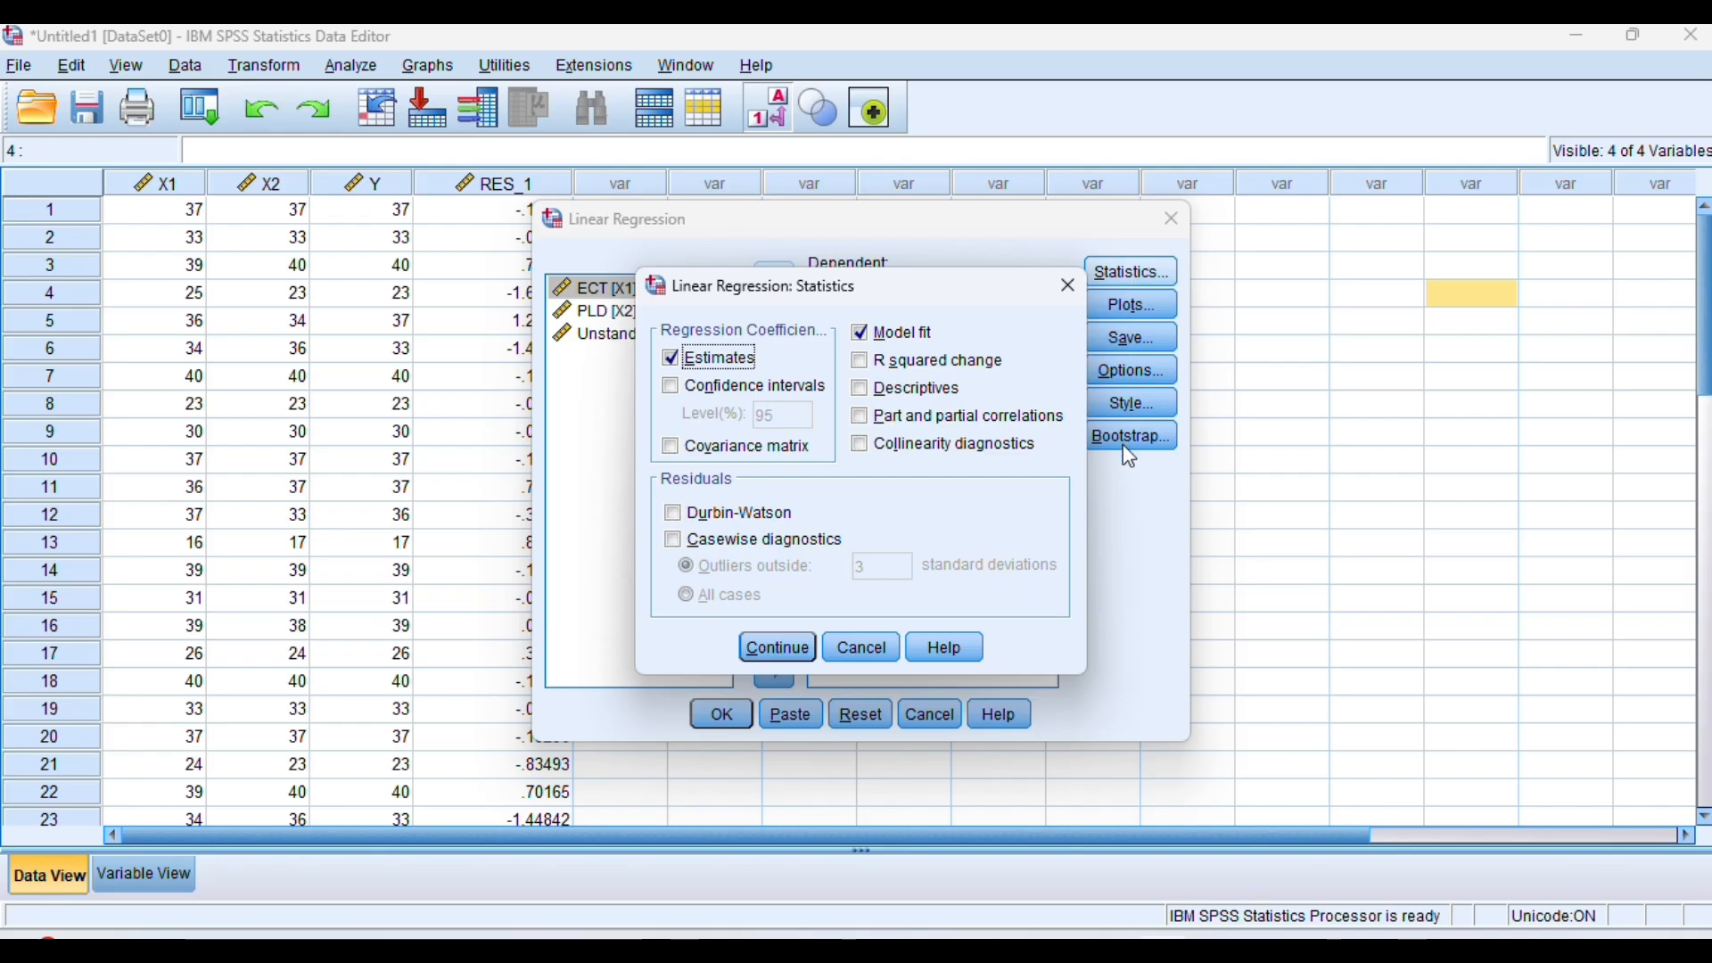
left_click(857, 447)
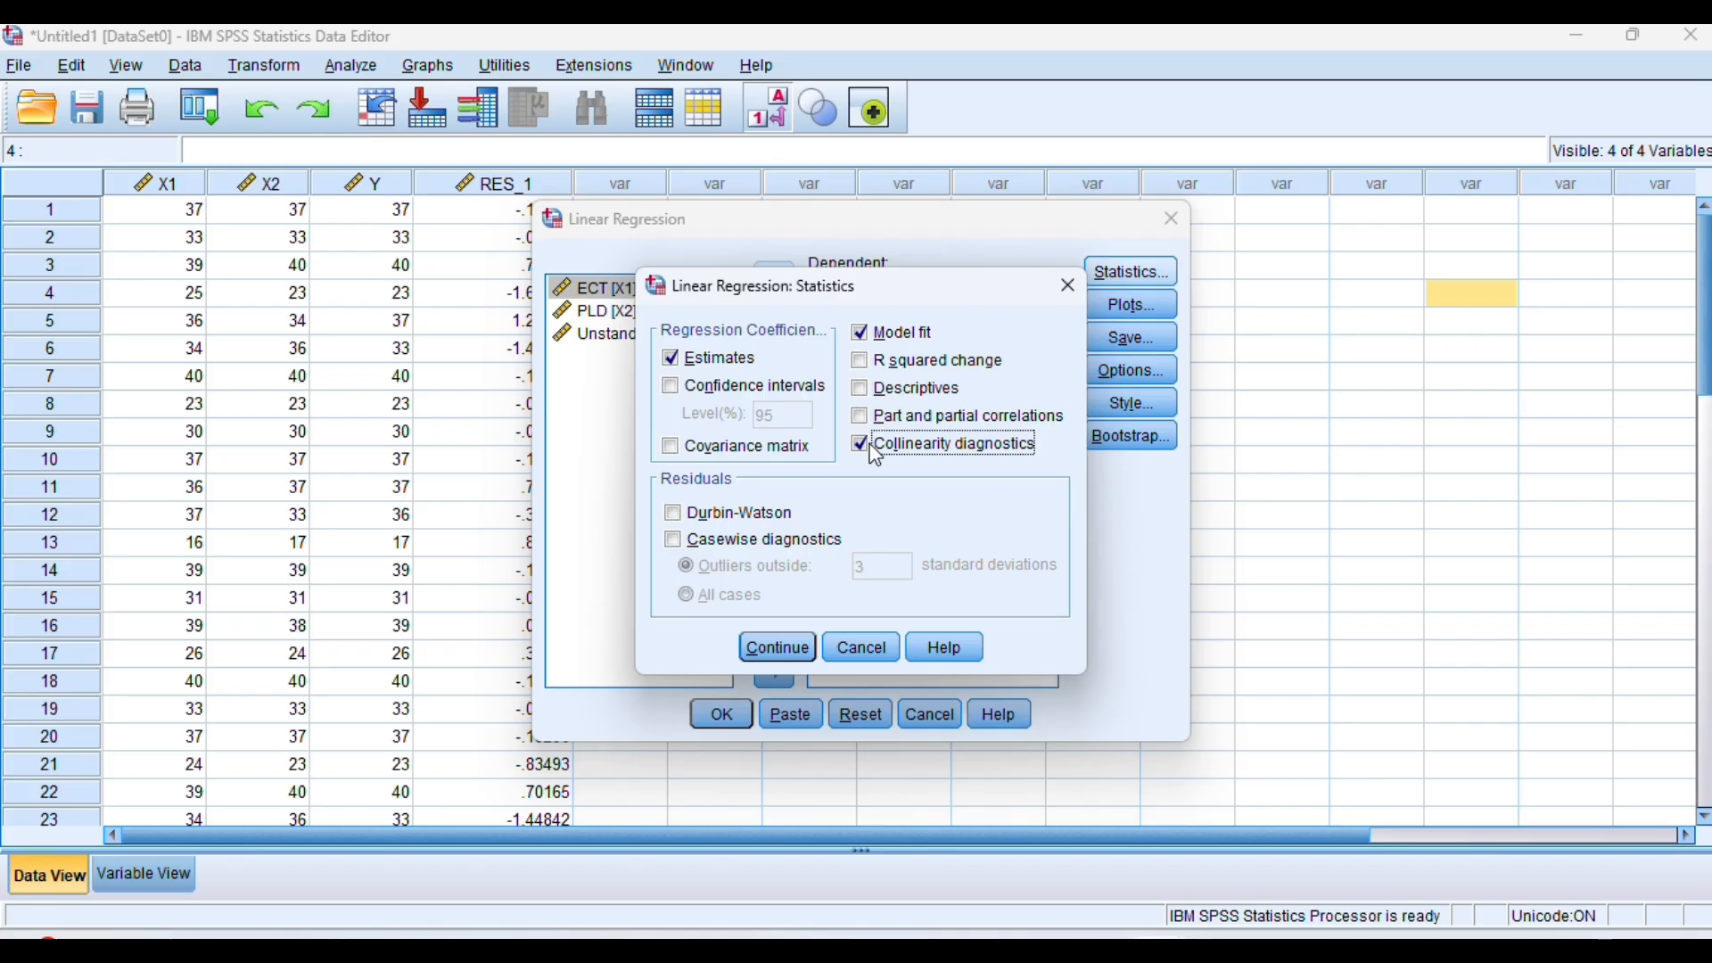
left_click(765, 648)
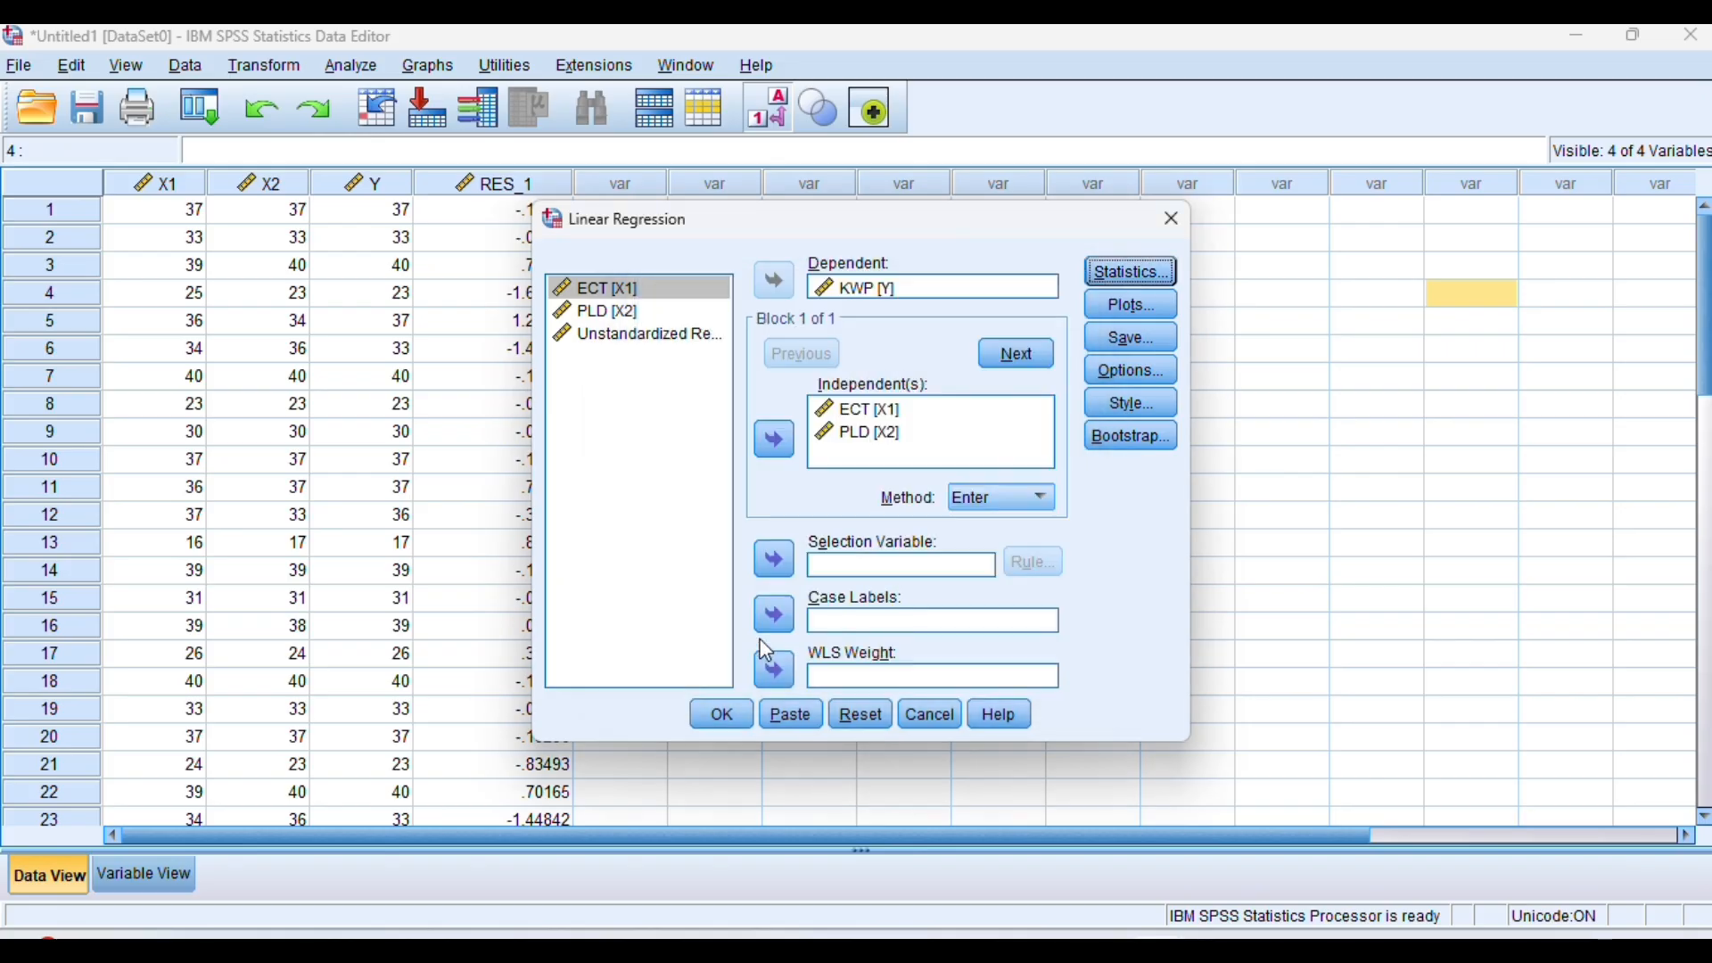
- Run the regression and examine the tolerance and VIF values for ECT and PLD in the new Coefficients table
left_click(727, 716)
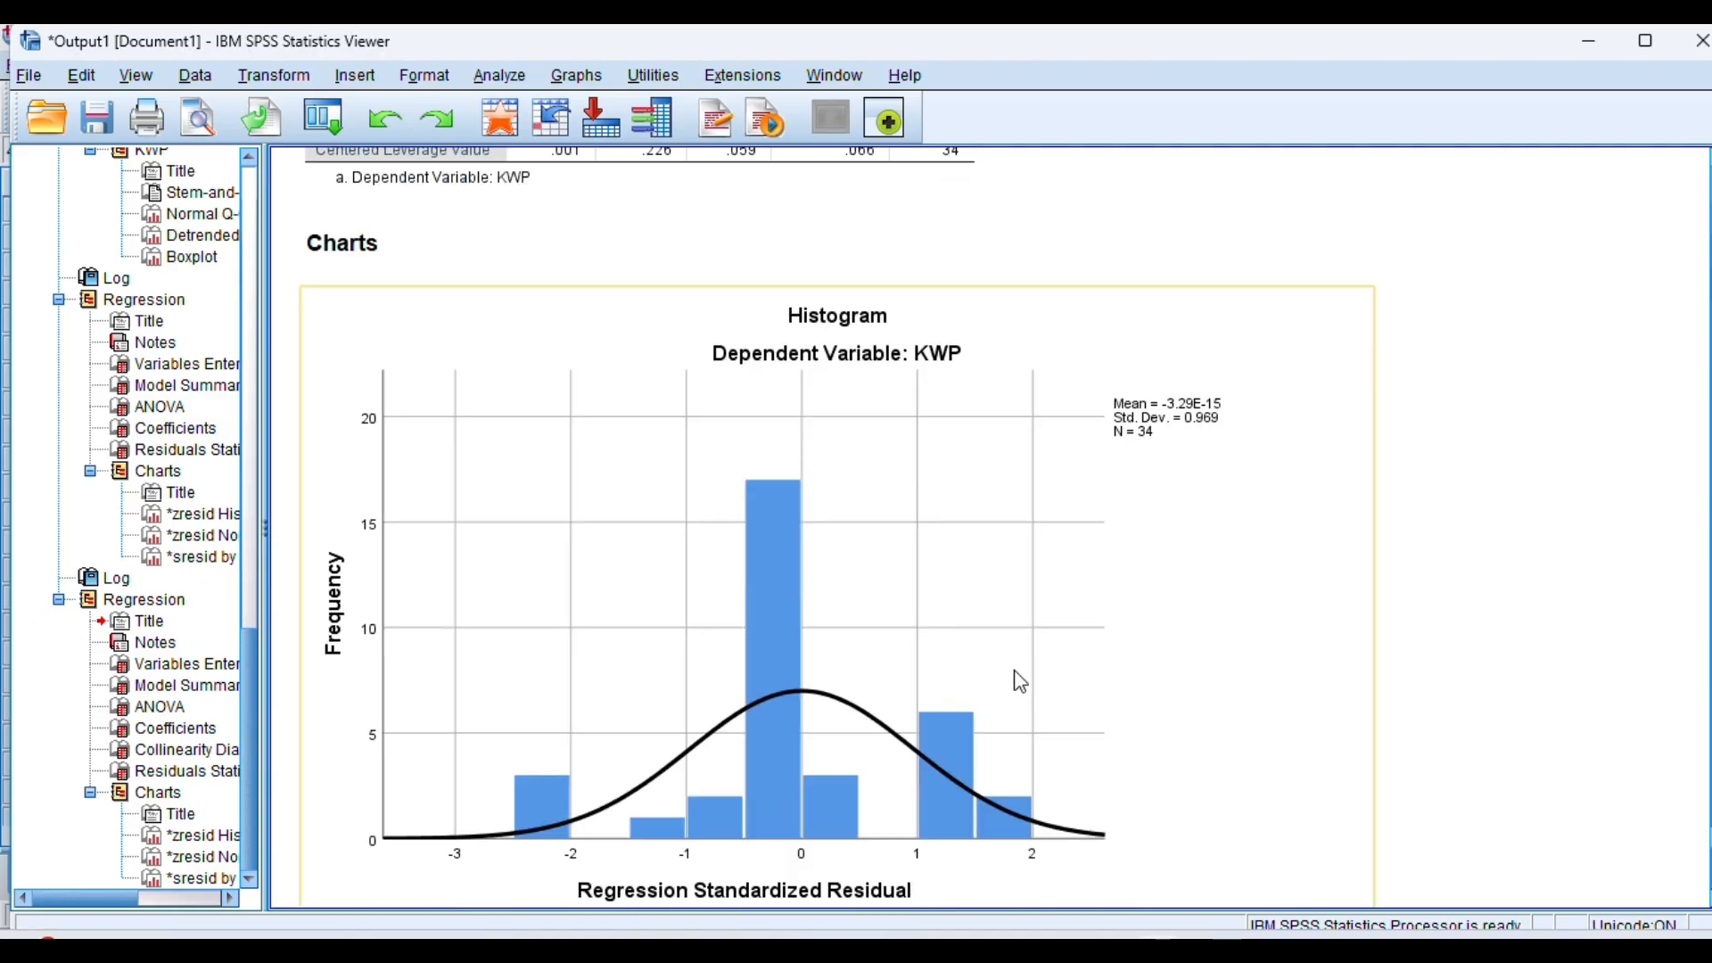
scroll(1021, 682, "down", 15)
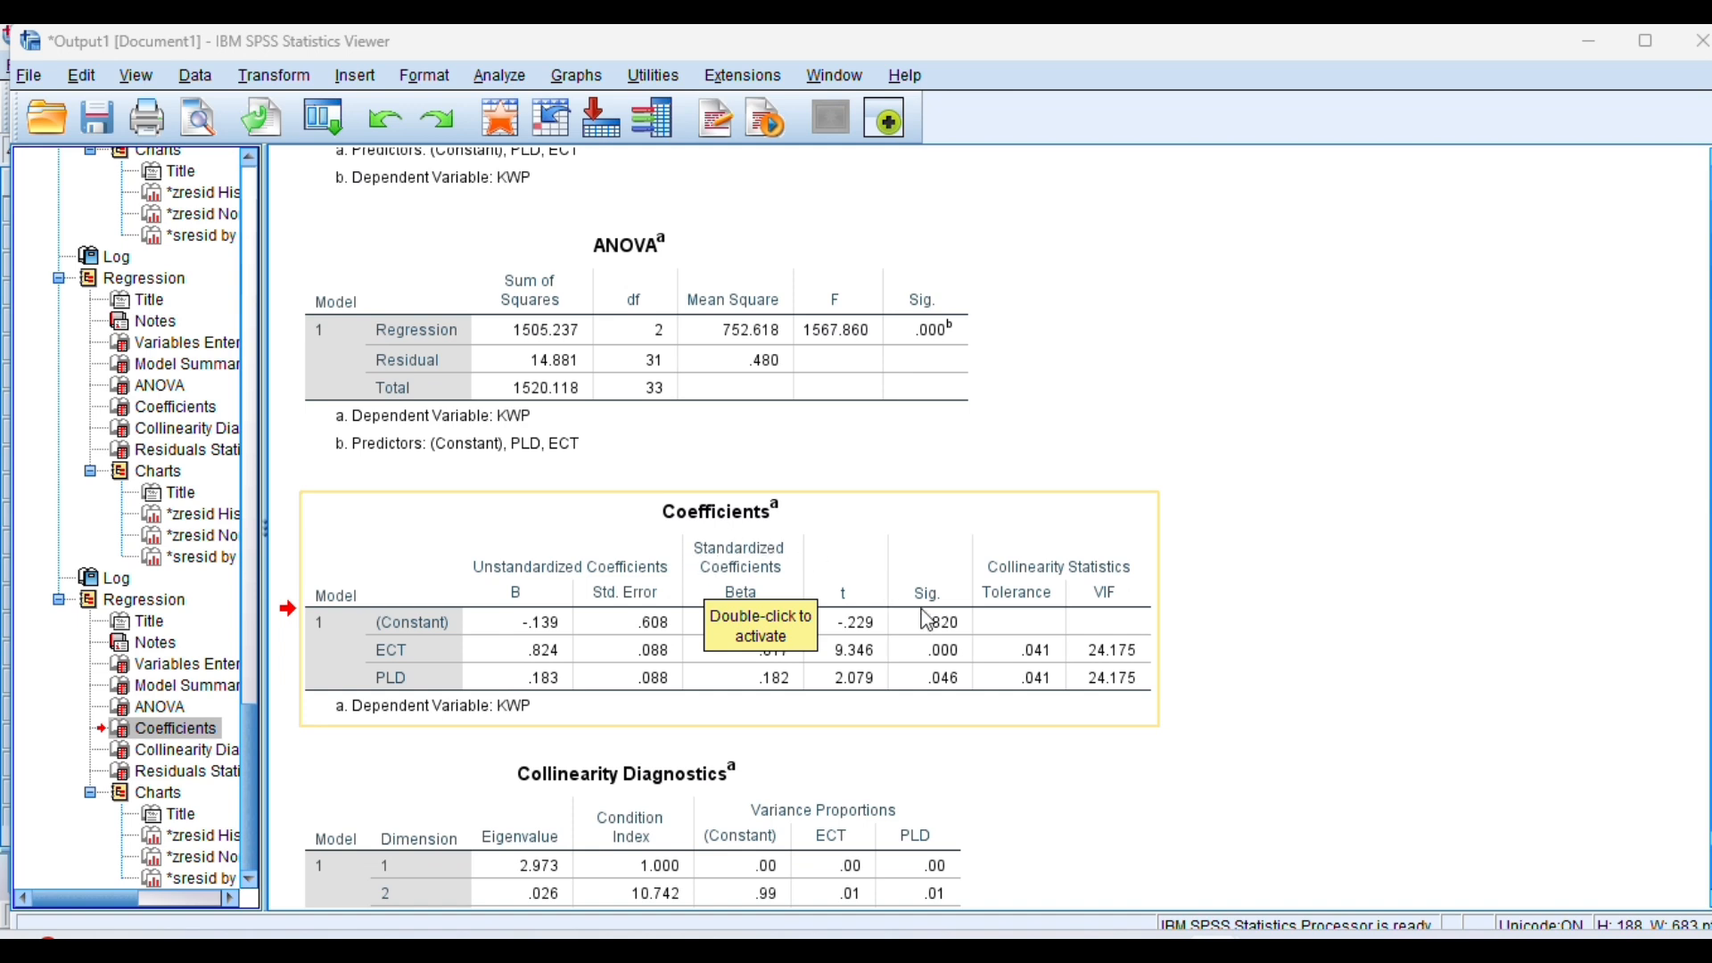
left_click(1077, 676)
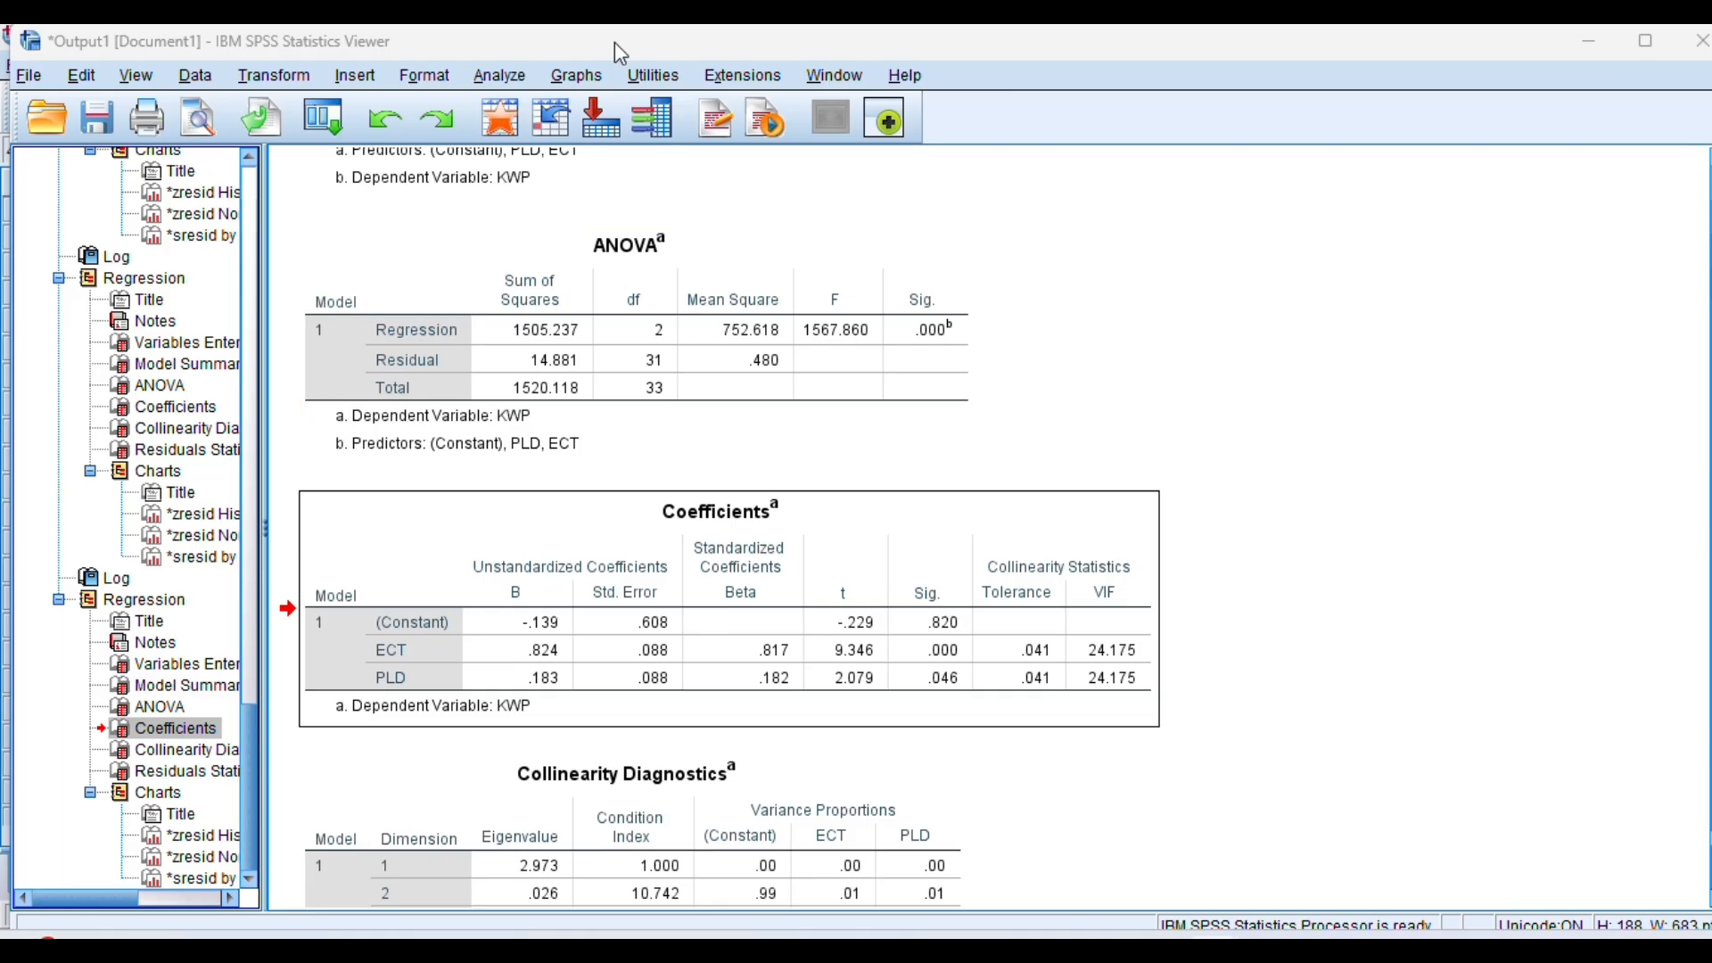
scroll(721, 85, "up", 1)
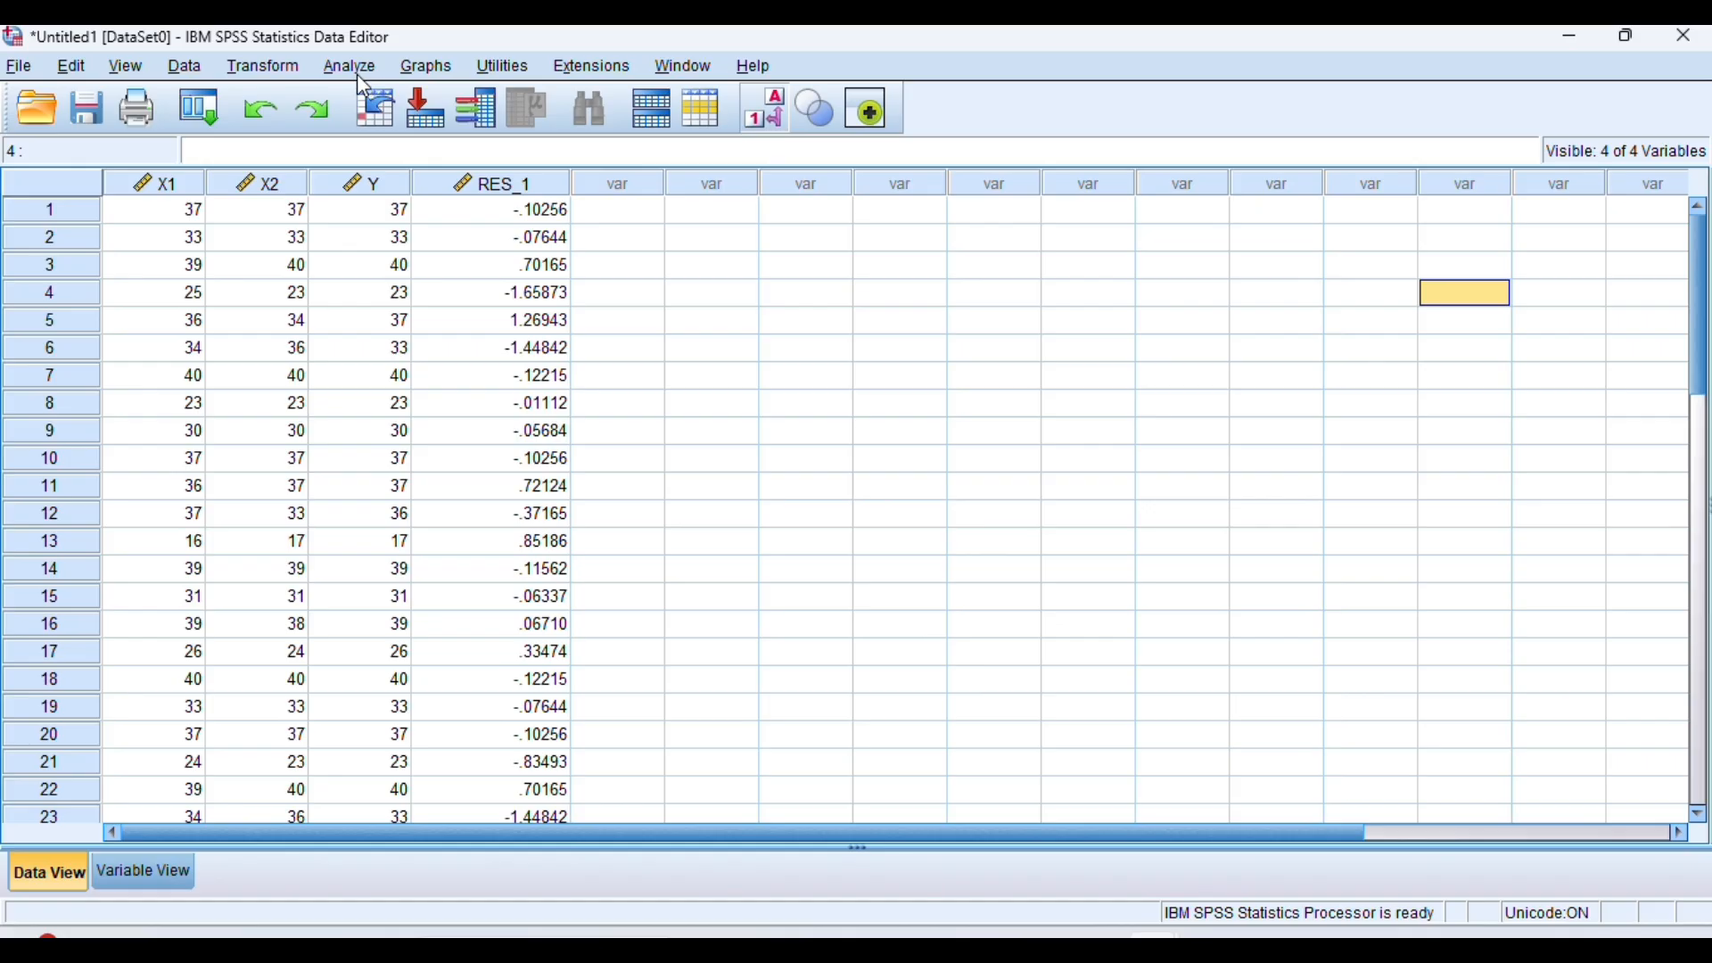
- Open the Compute Variable procedure for the dataset
left_click(262, 71)
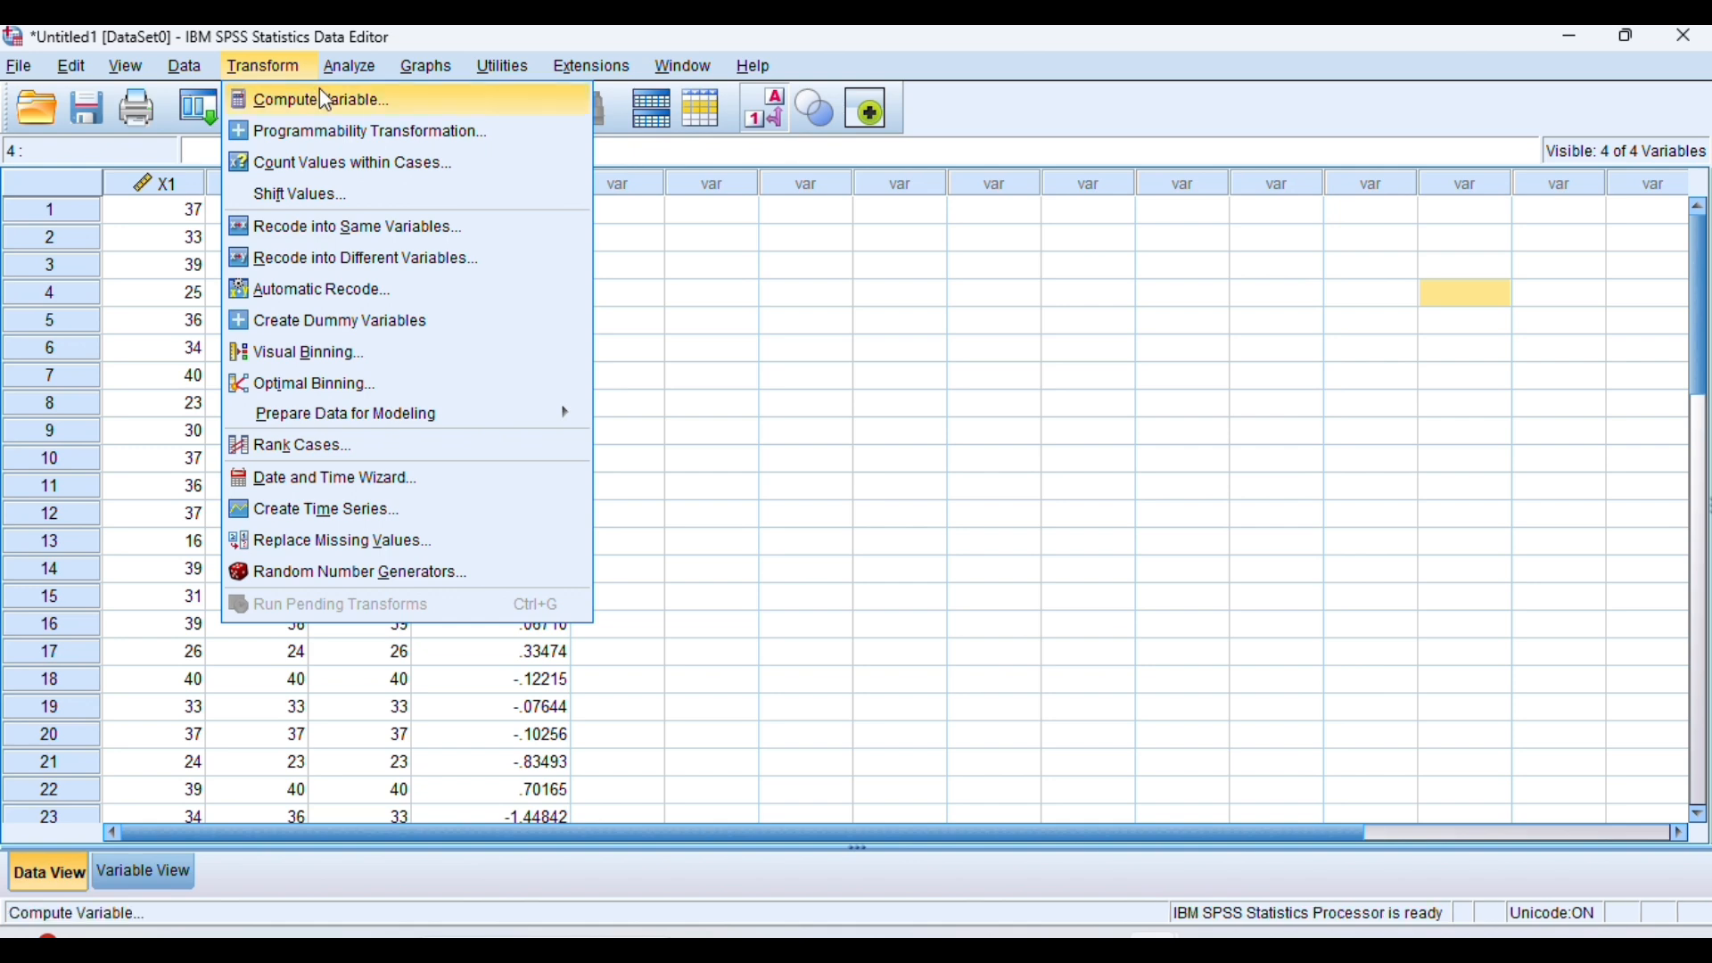
left_click(361, 98)
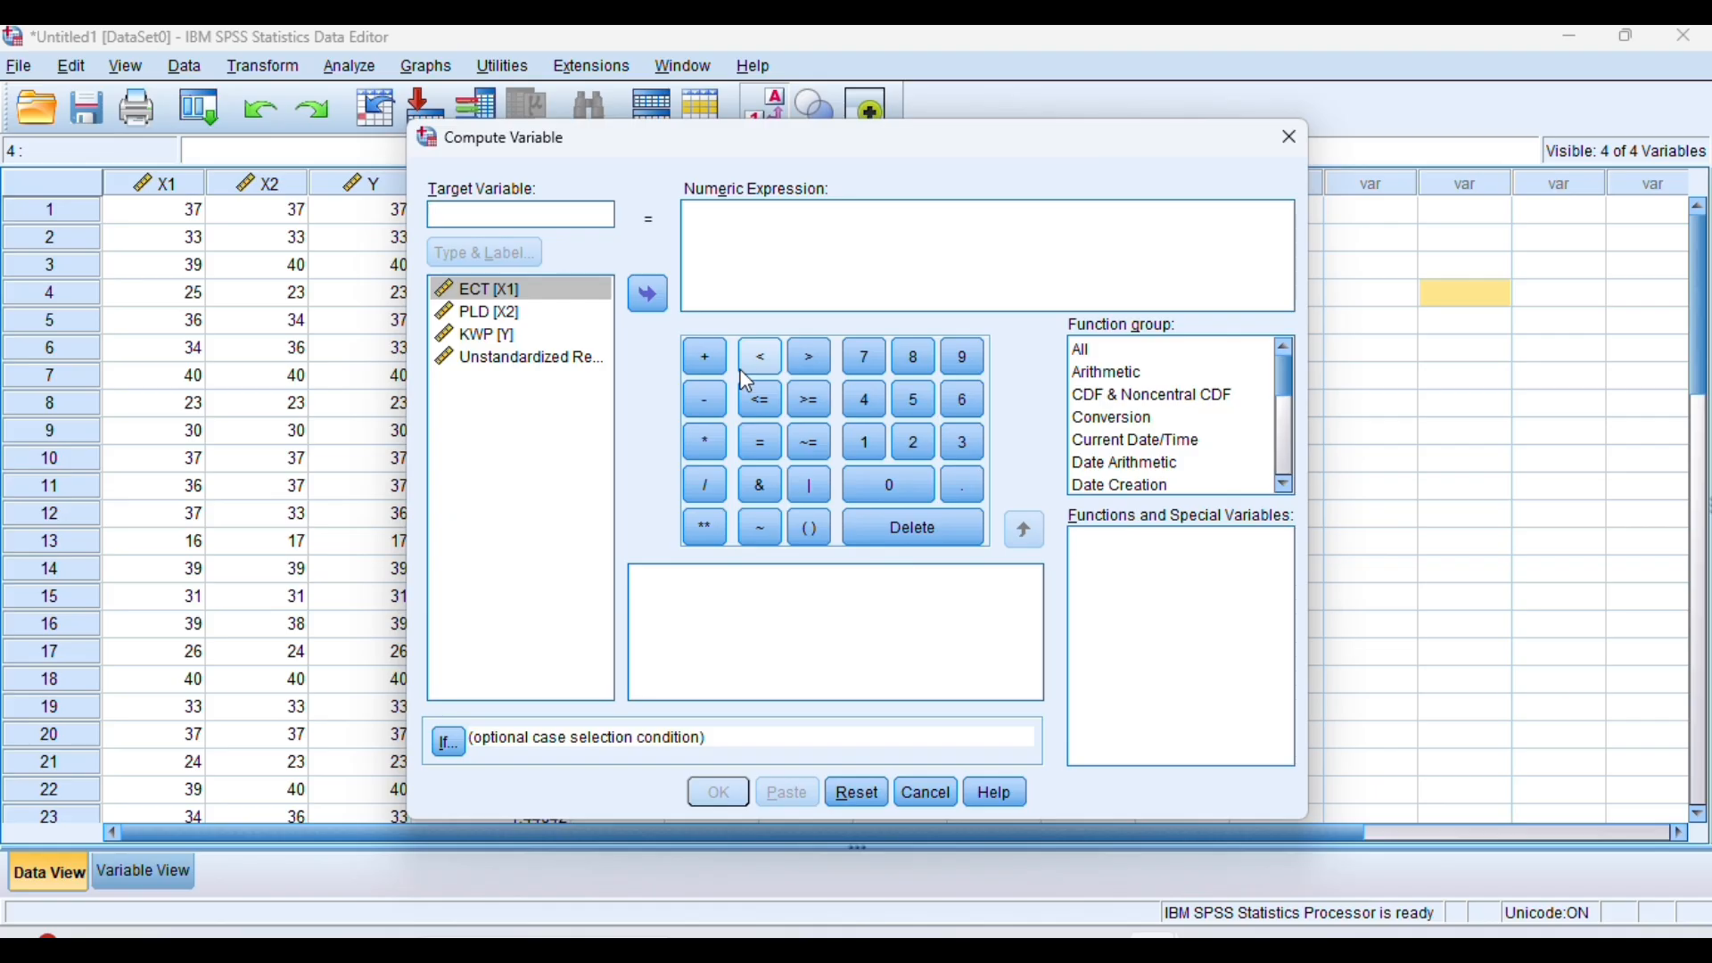
left_click(711, 219)
type("A")
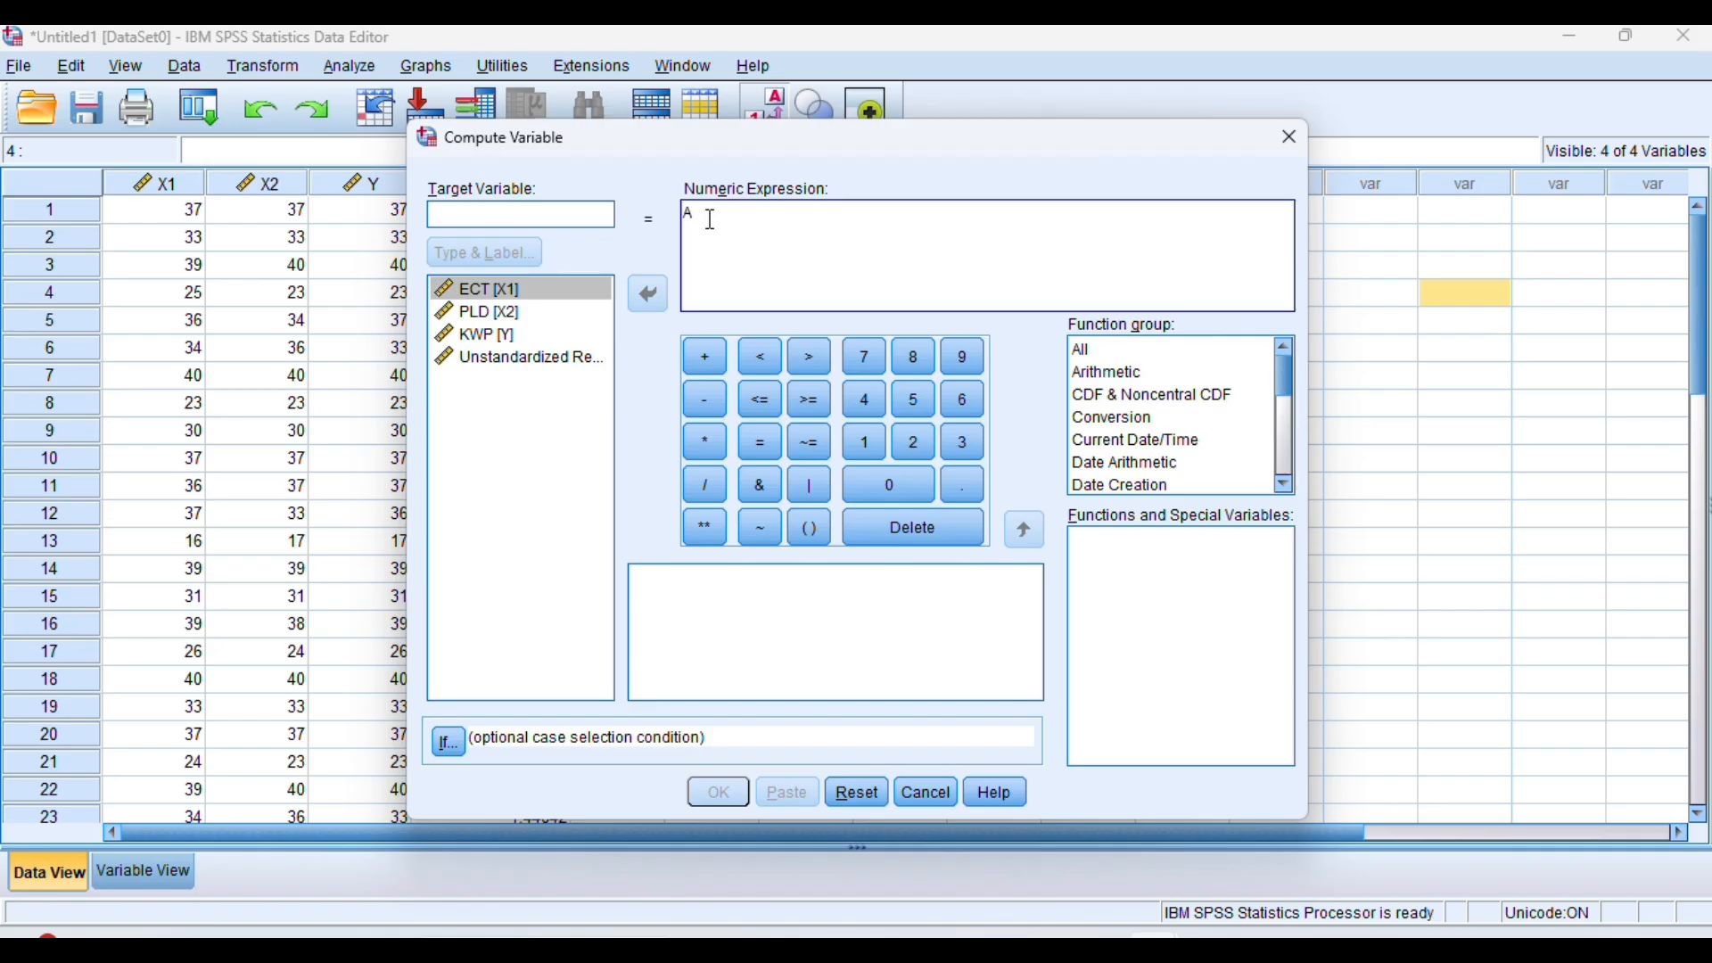
type("BS")
type("RESI")
key("BackSpace")
key("BackSpace")
key("BackSpace")
key("BackSpace")
key("BackSpace")
key("BackSpace")
key("BackSpace")
key("BackSpace")
- Compute a new variable ABS_RESI from the unstandardized residual RES_1
left_click(576, 360)
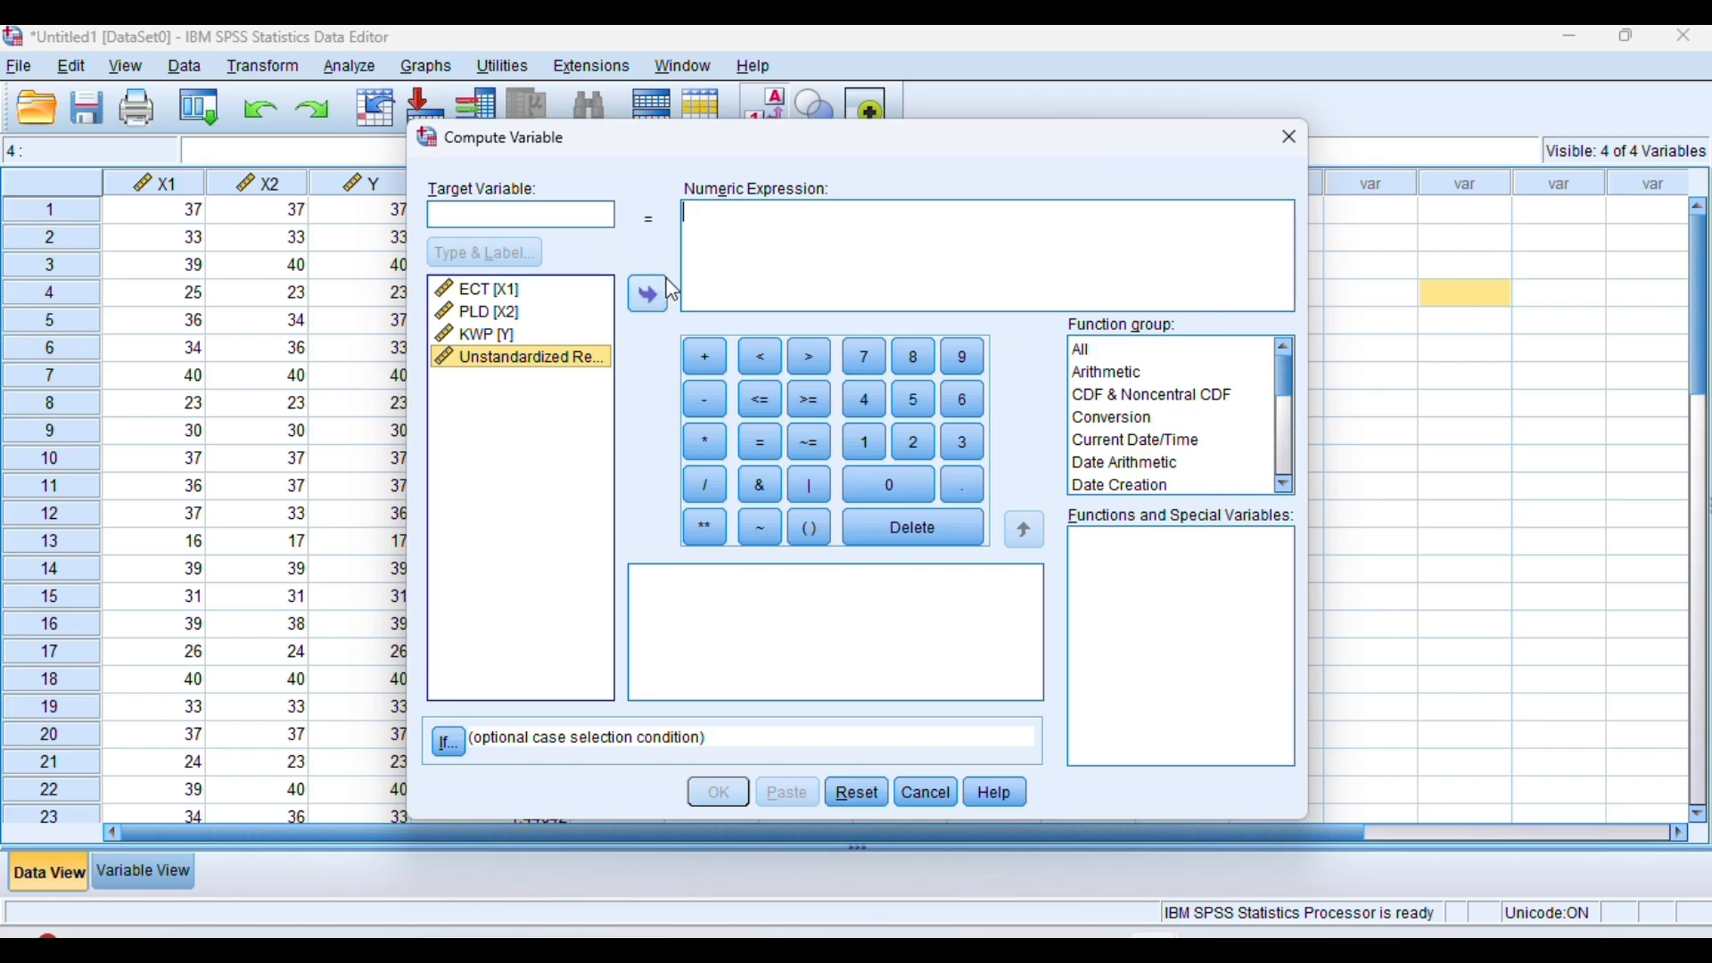
left_click(652, 296)
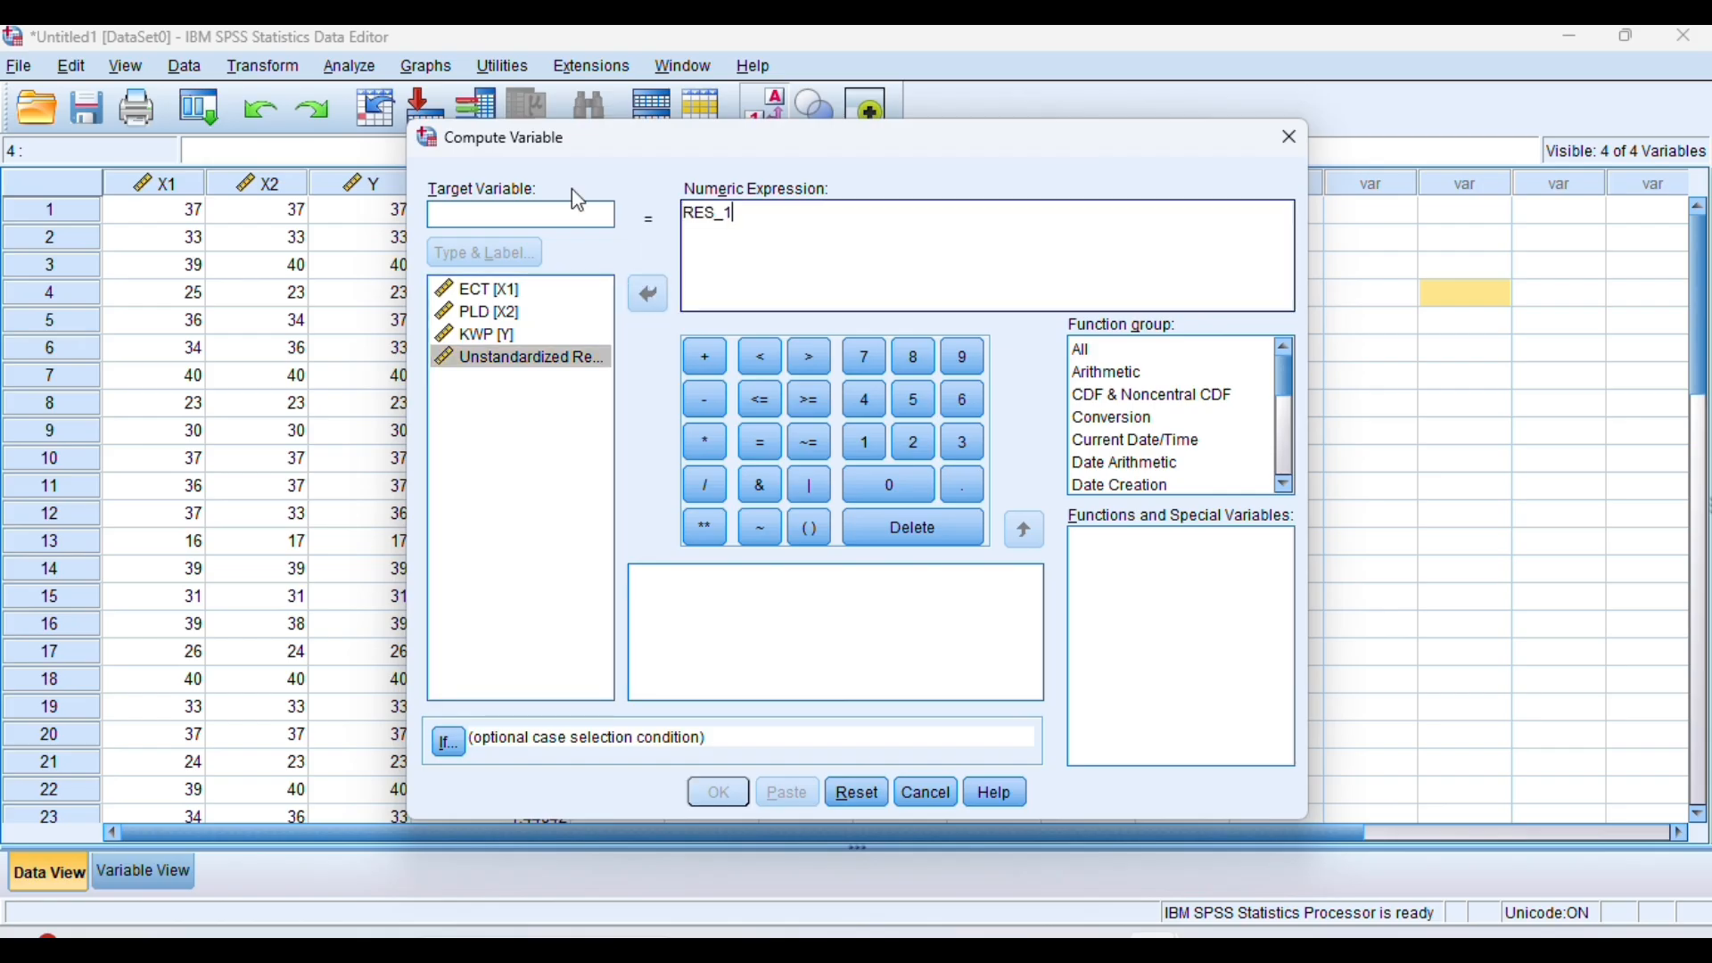
left_click(479, 215)
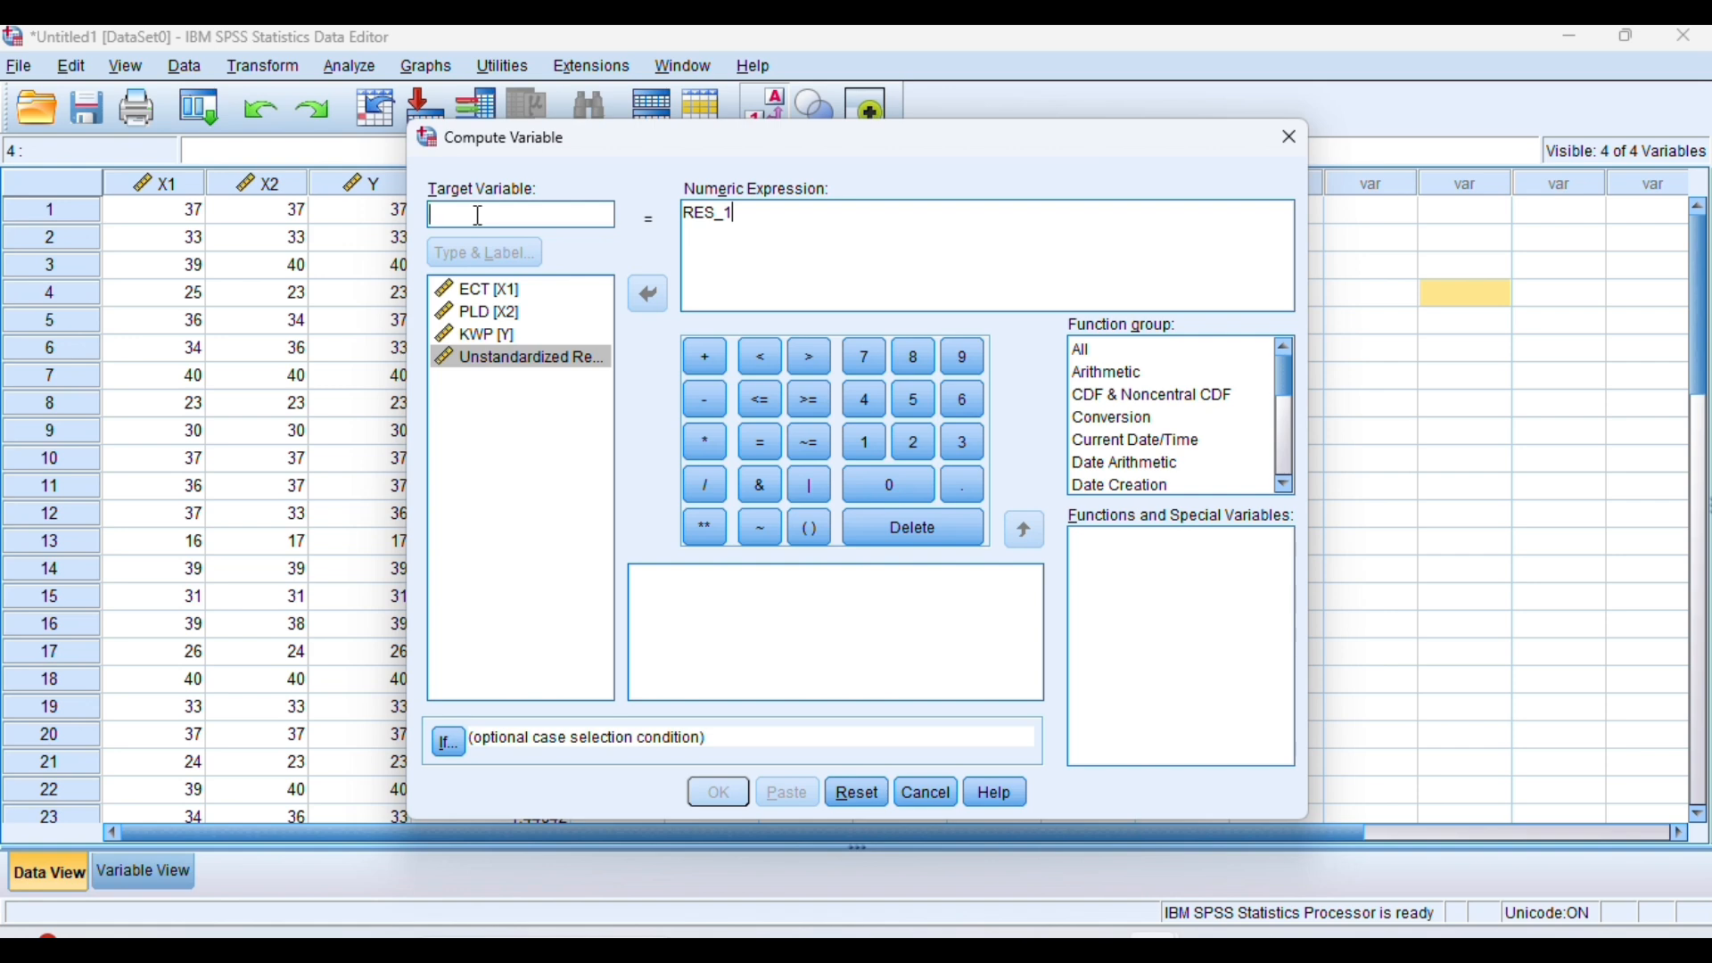
type("ABS")
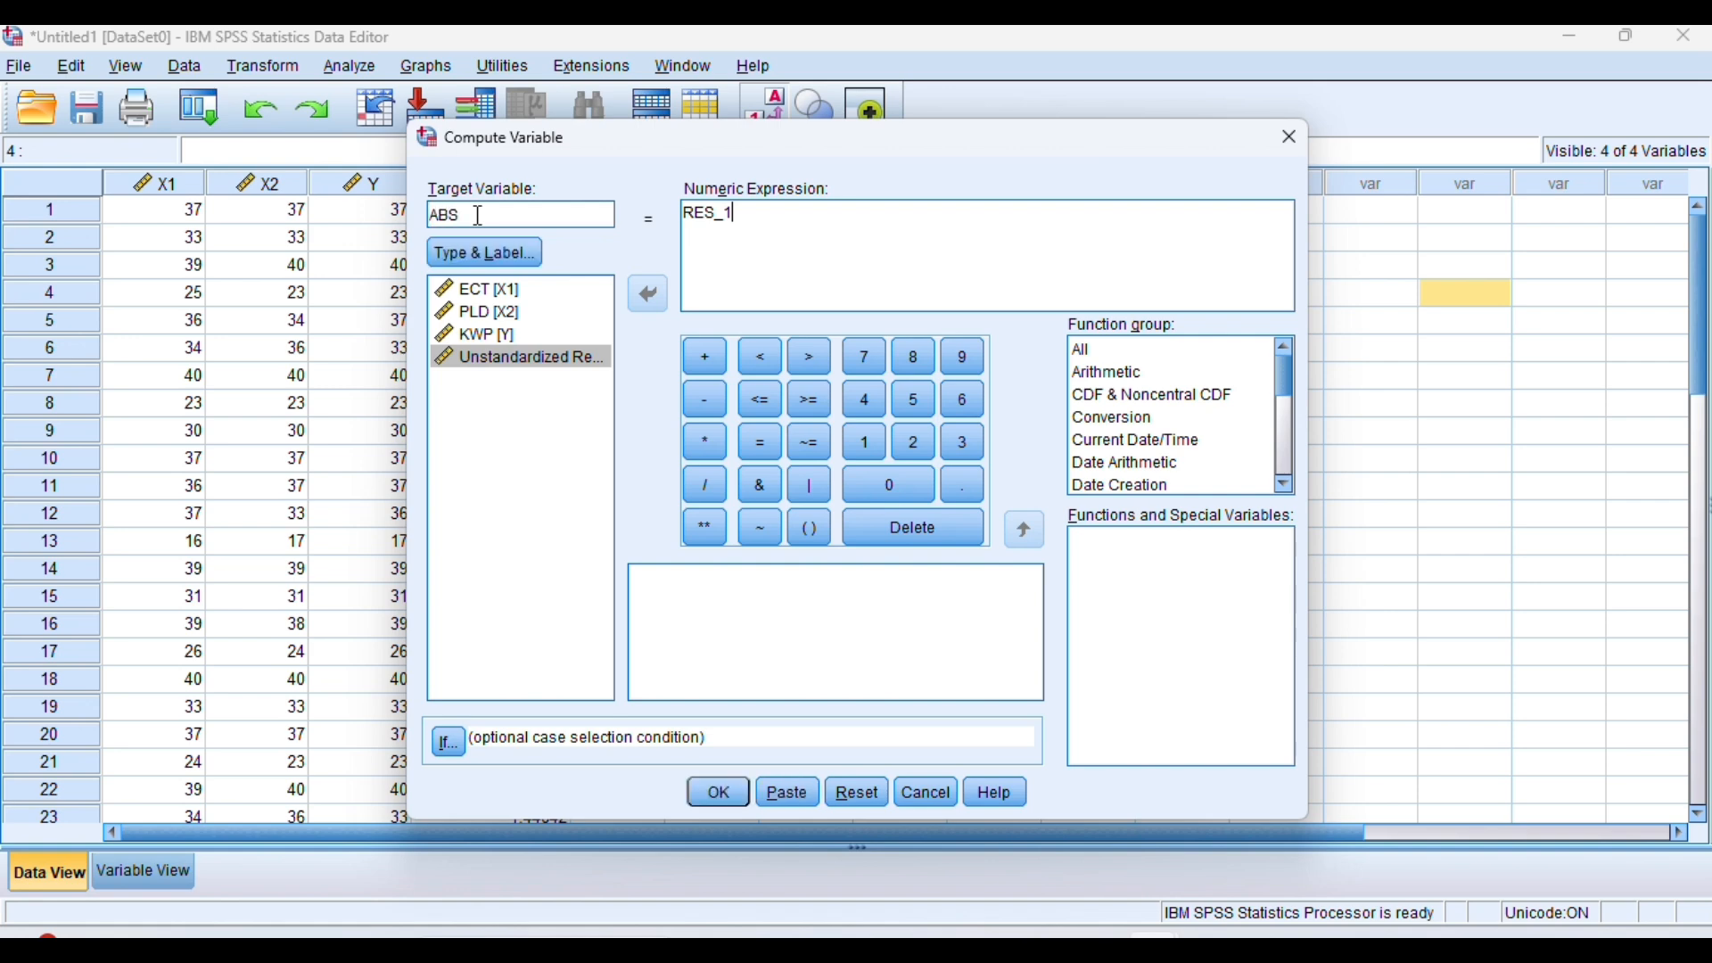
type("_")
type("RSD")
key("BackSpace")
key("BackSpace")
key("BackSpace")
type("RES")
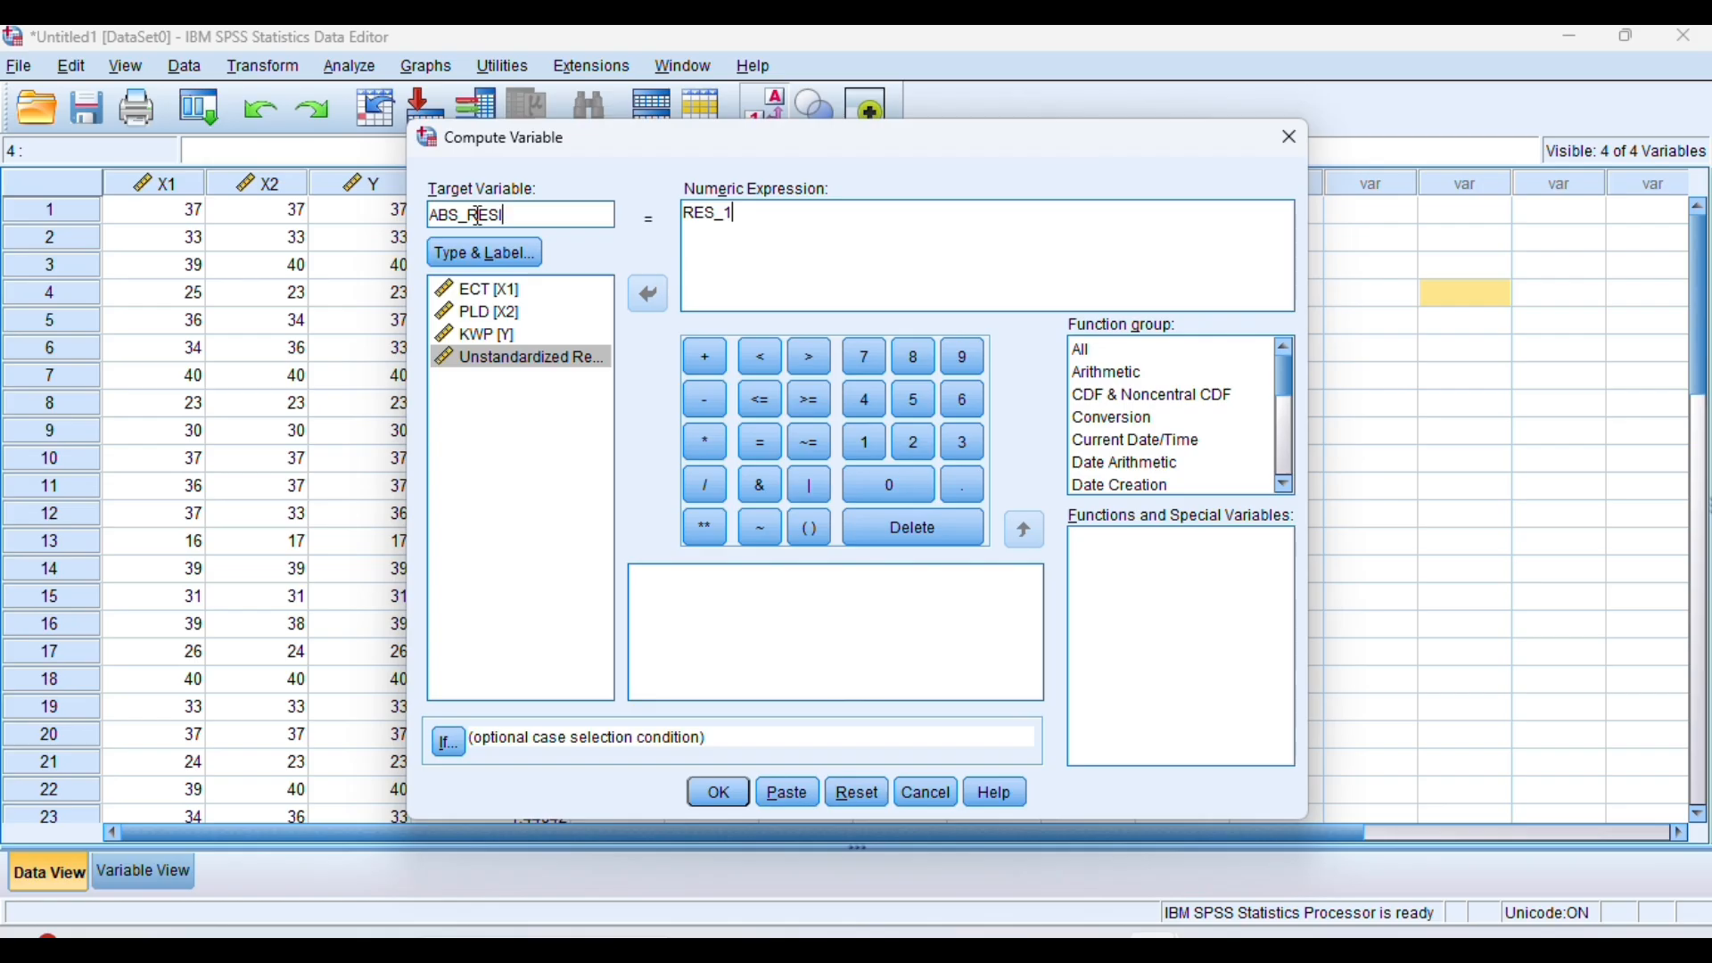
left_click(720, 795)
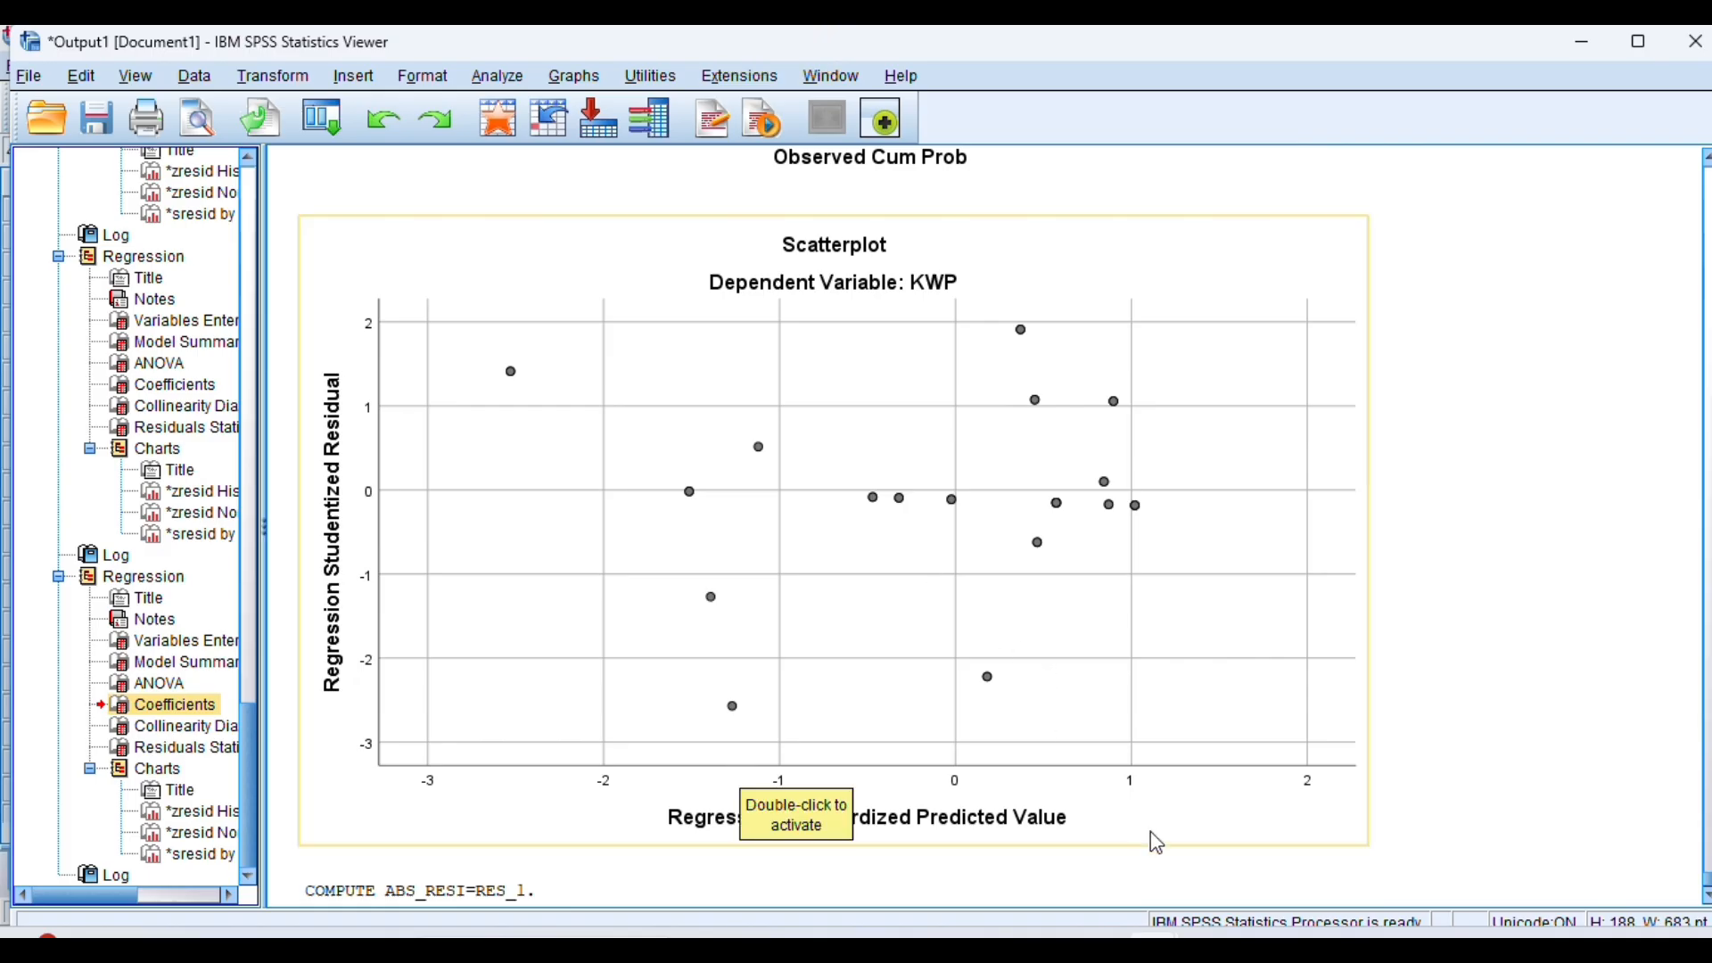
- Replace KWP with ABS_RESI as the dependent variable in the dataset's Linear Regression setup and run the regression
mouse_move(1178, 936)
left_click(1037, 822)
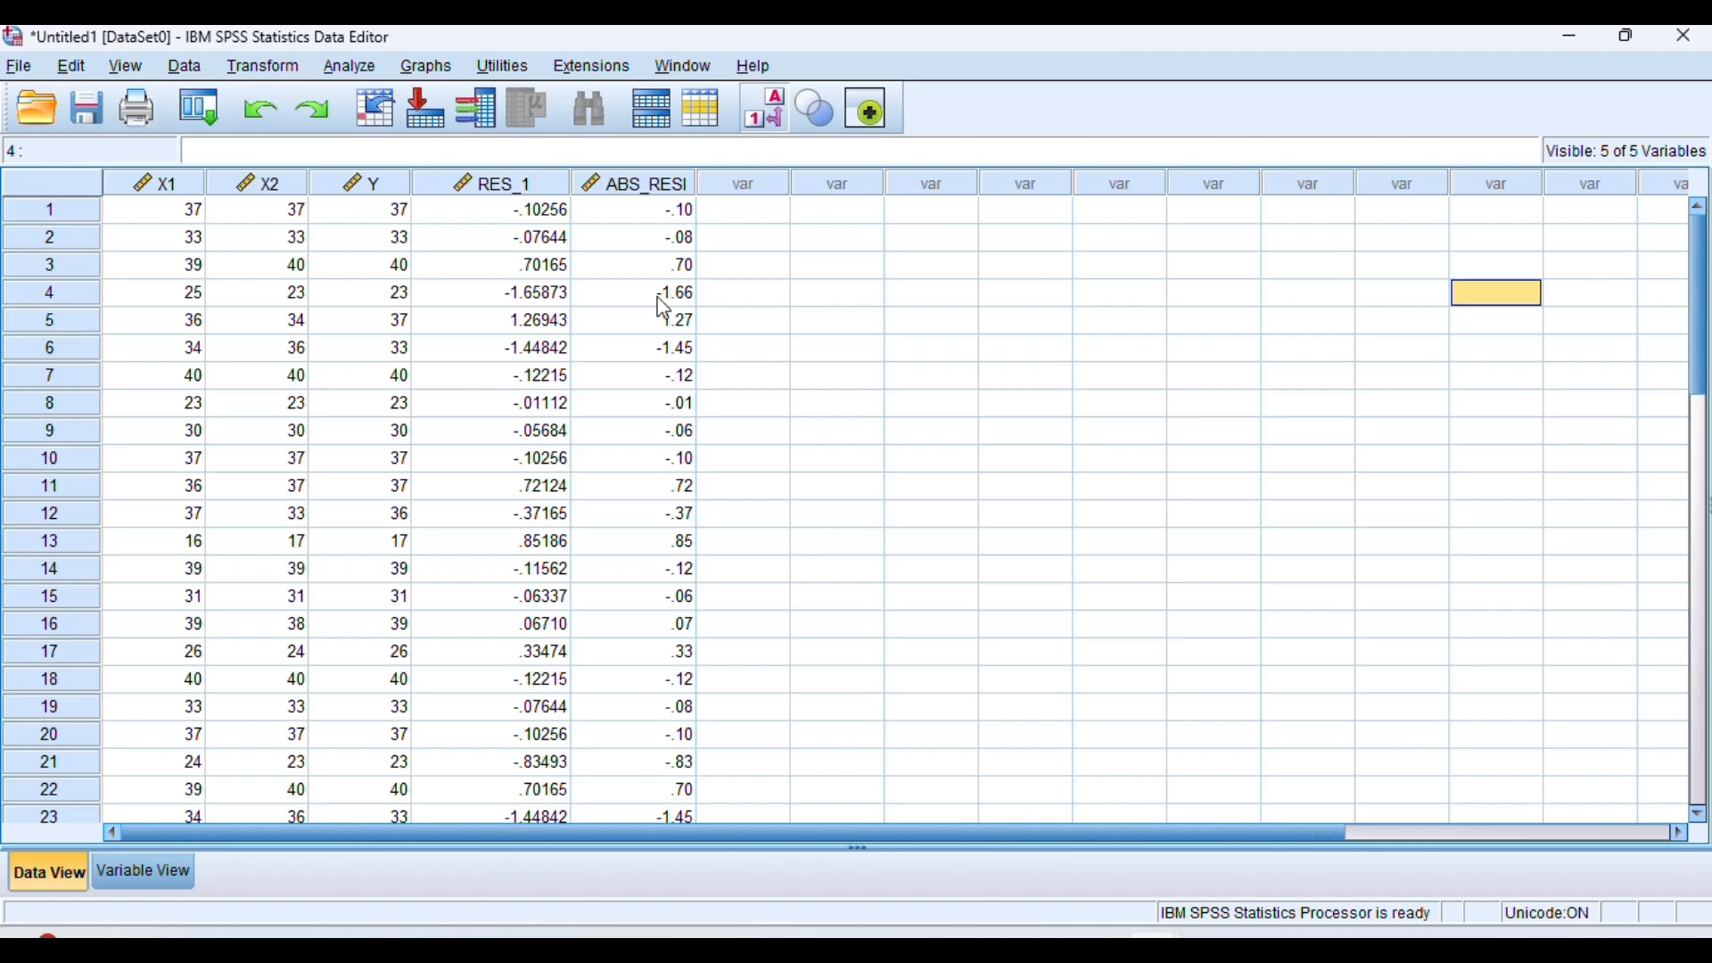
left_click(358, 71)
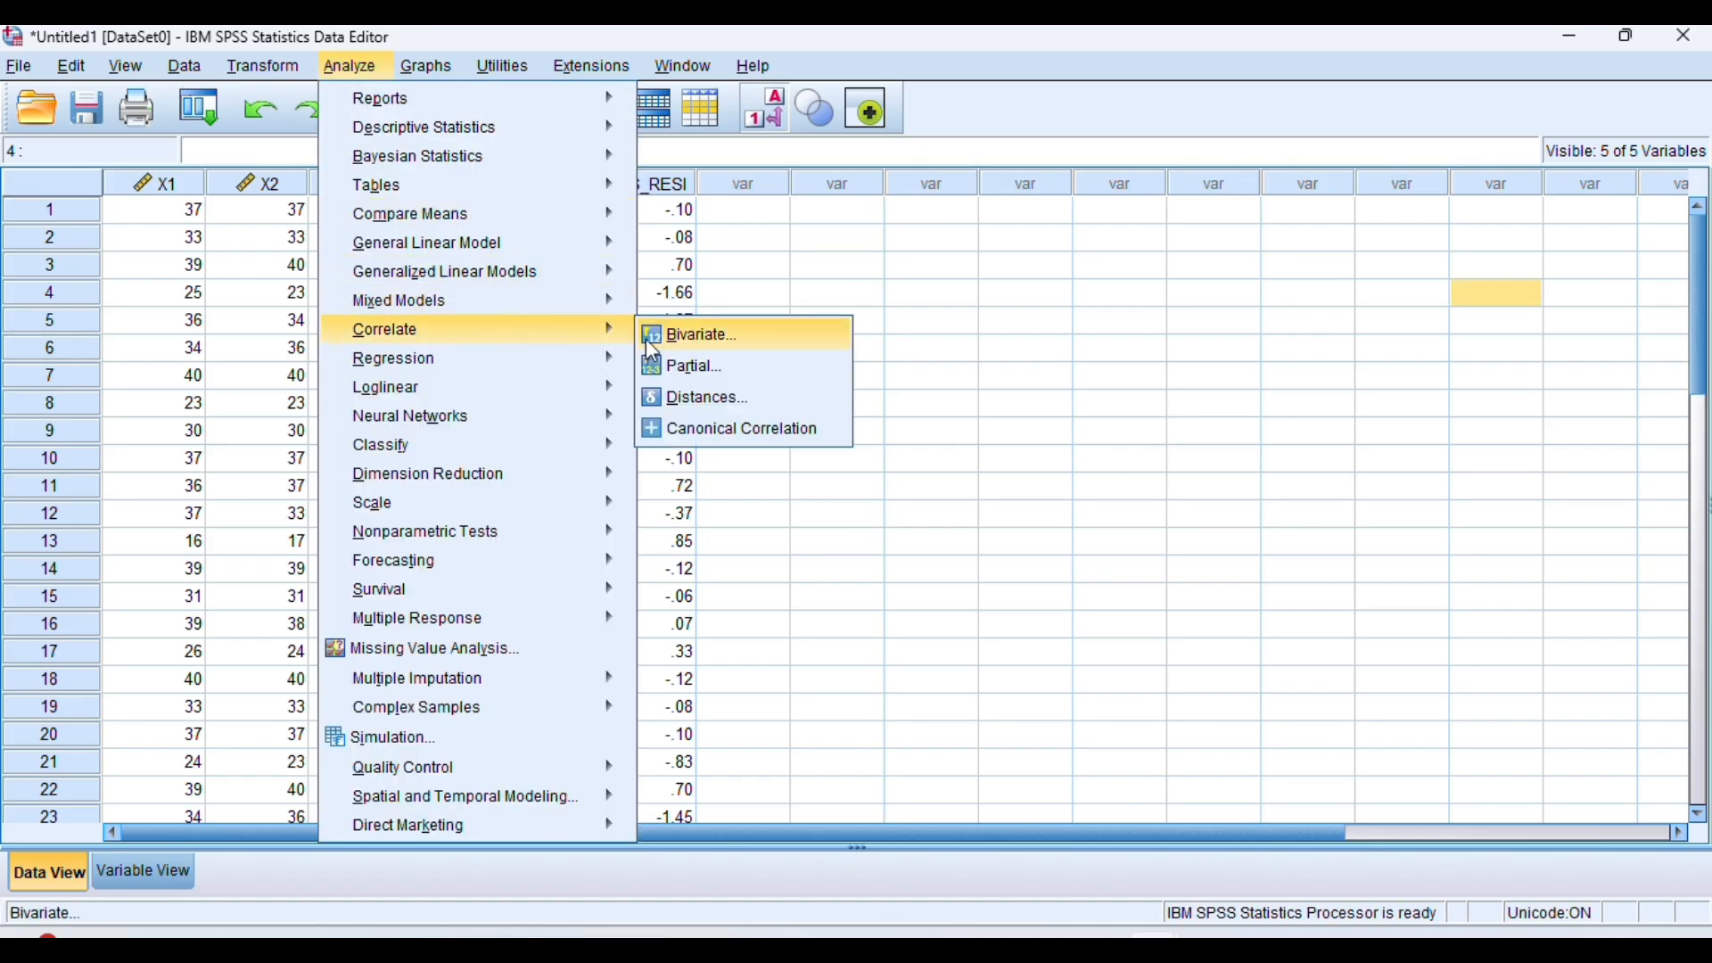
mouse_move(602, 365)
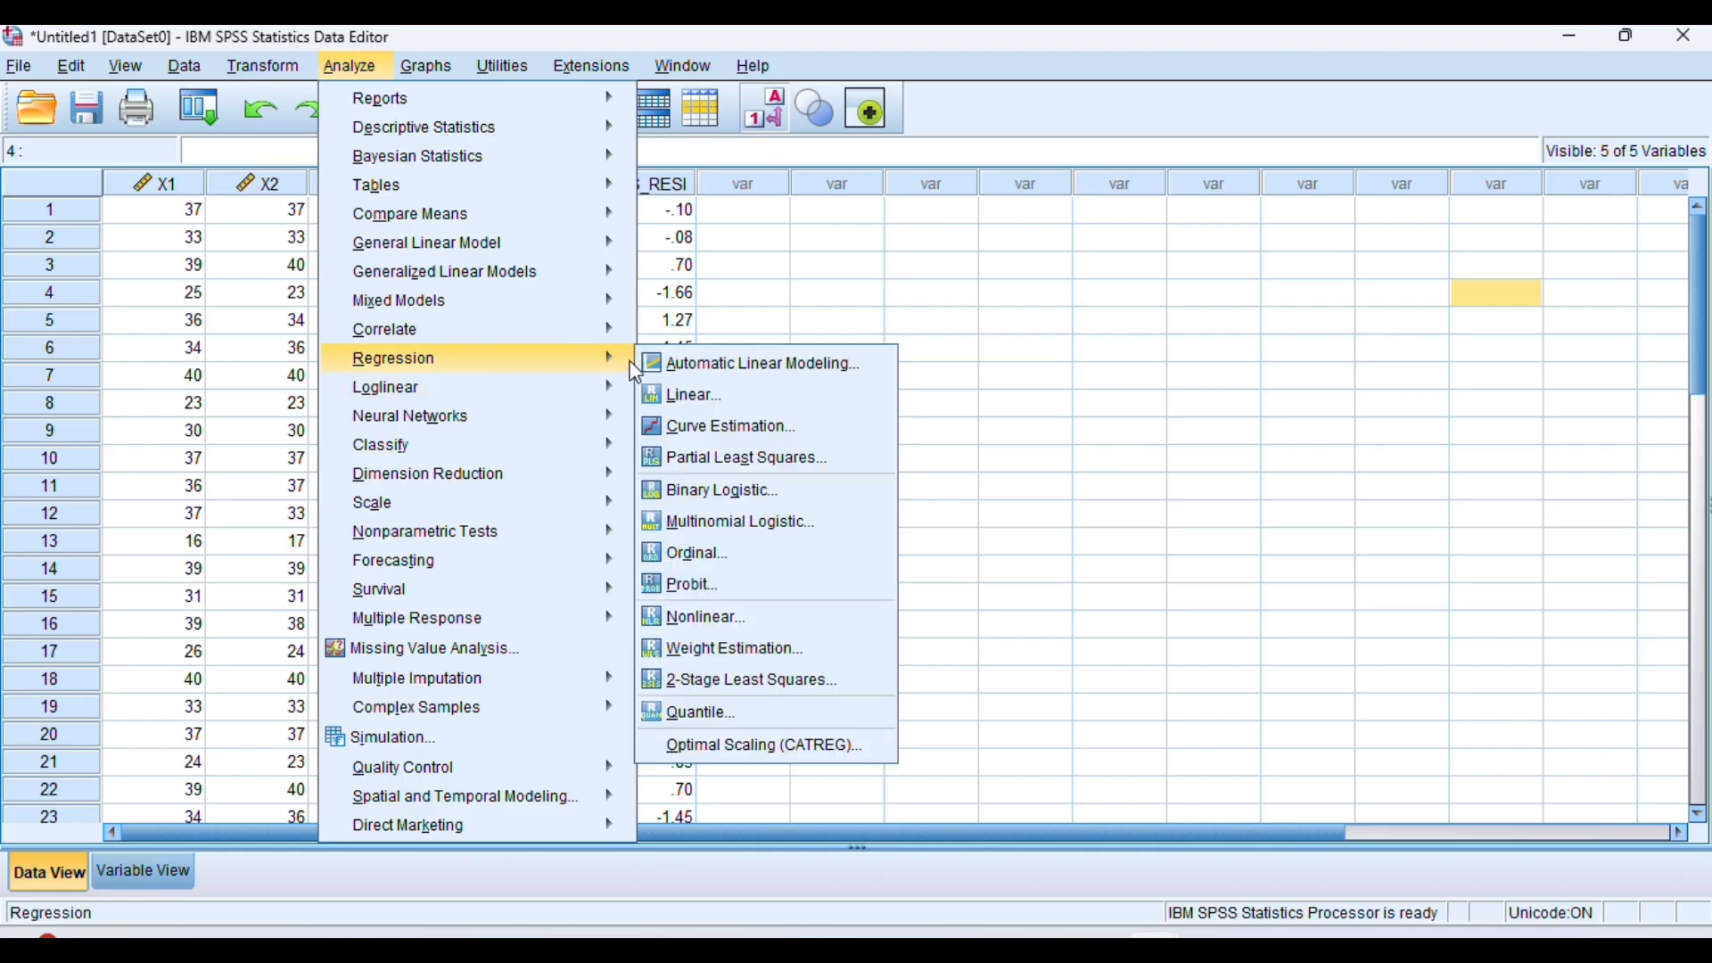
left_click(678, 397)
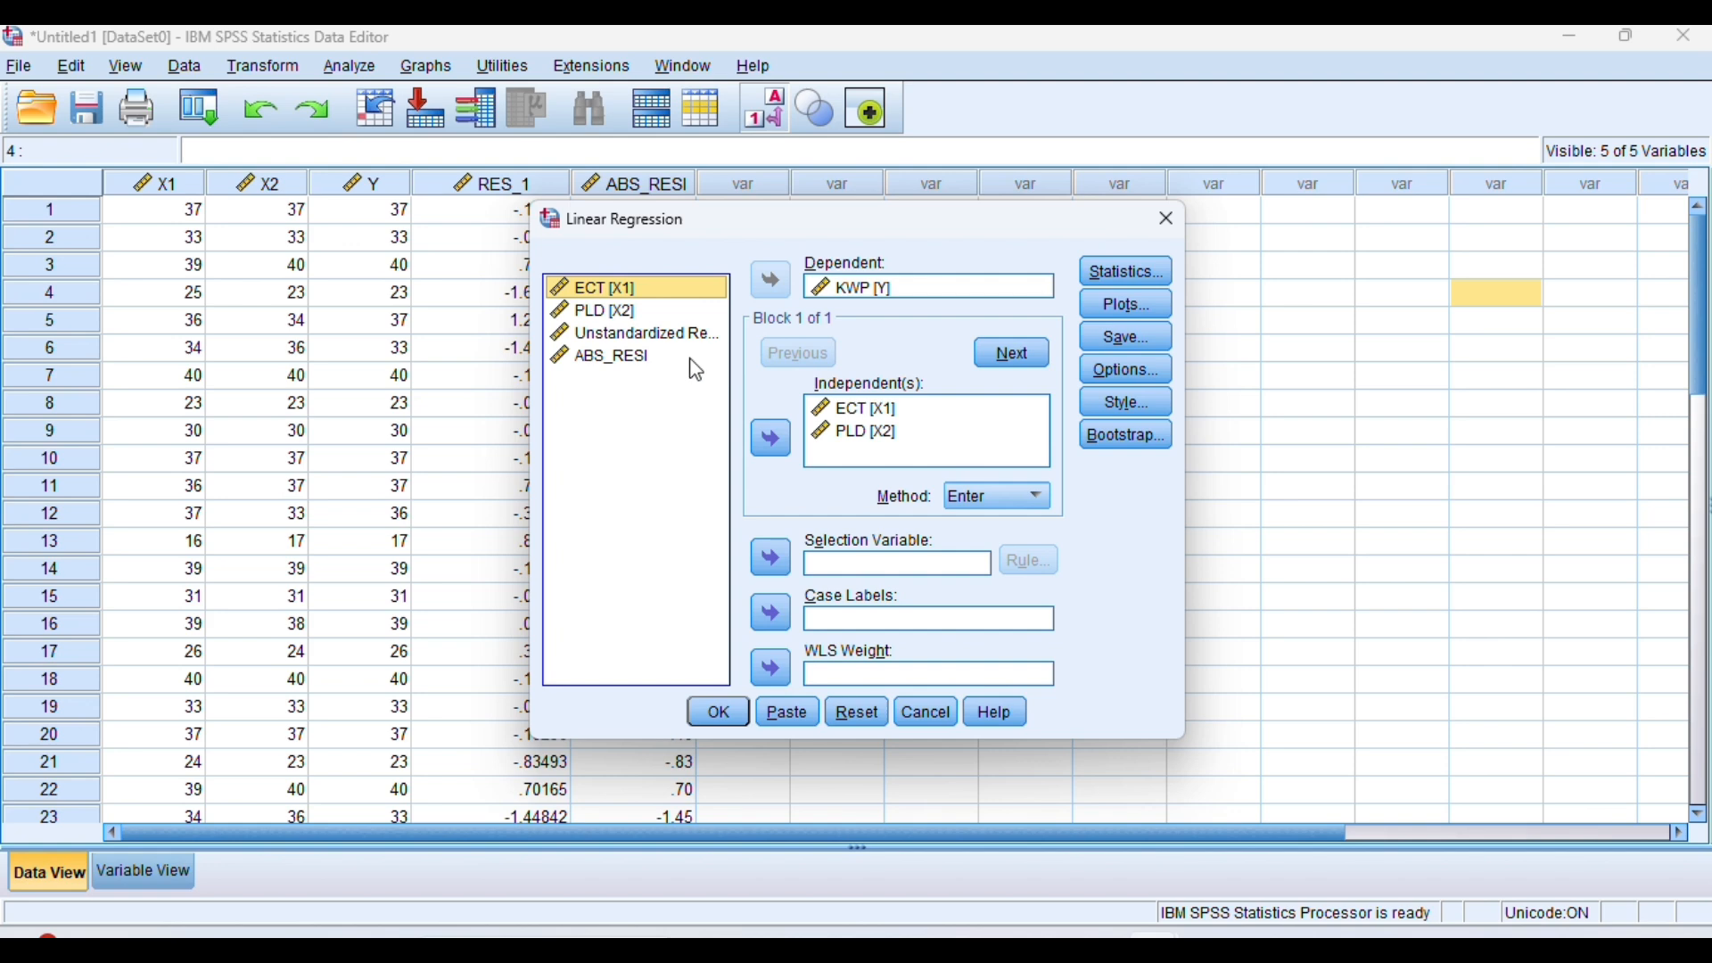
left_click(654, 360)
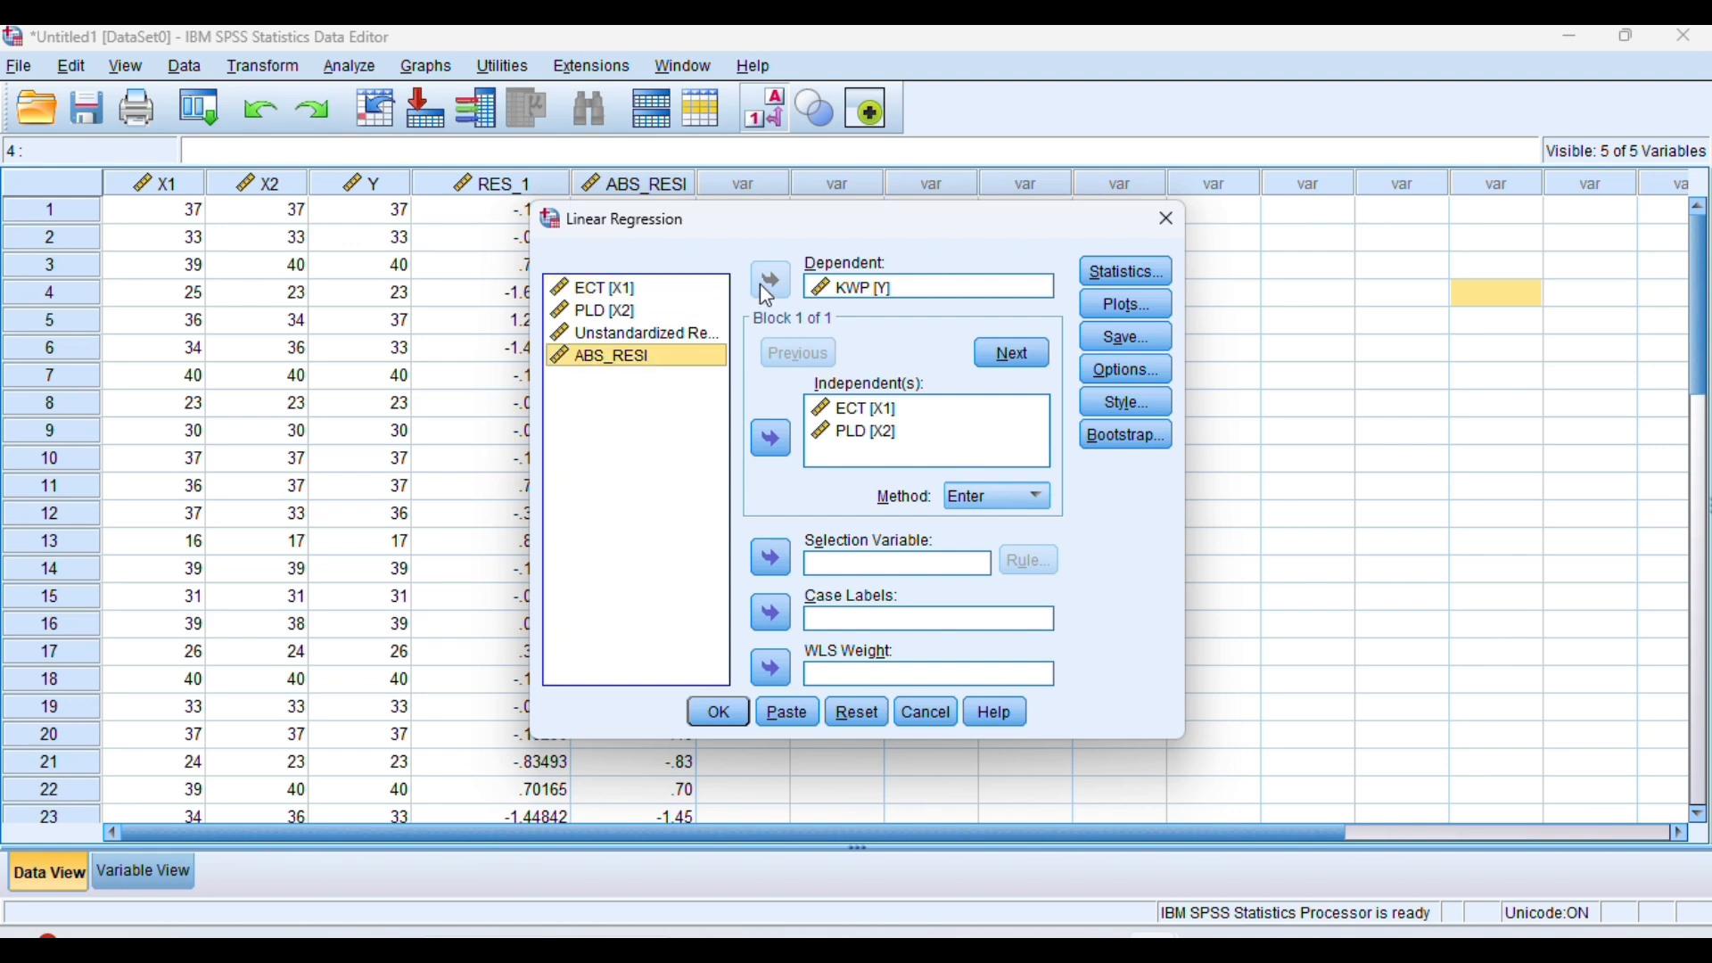
left_click(919, 297)
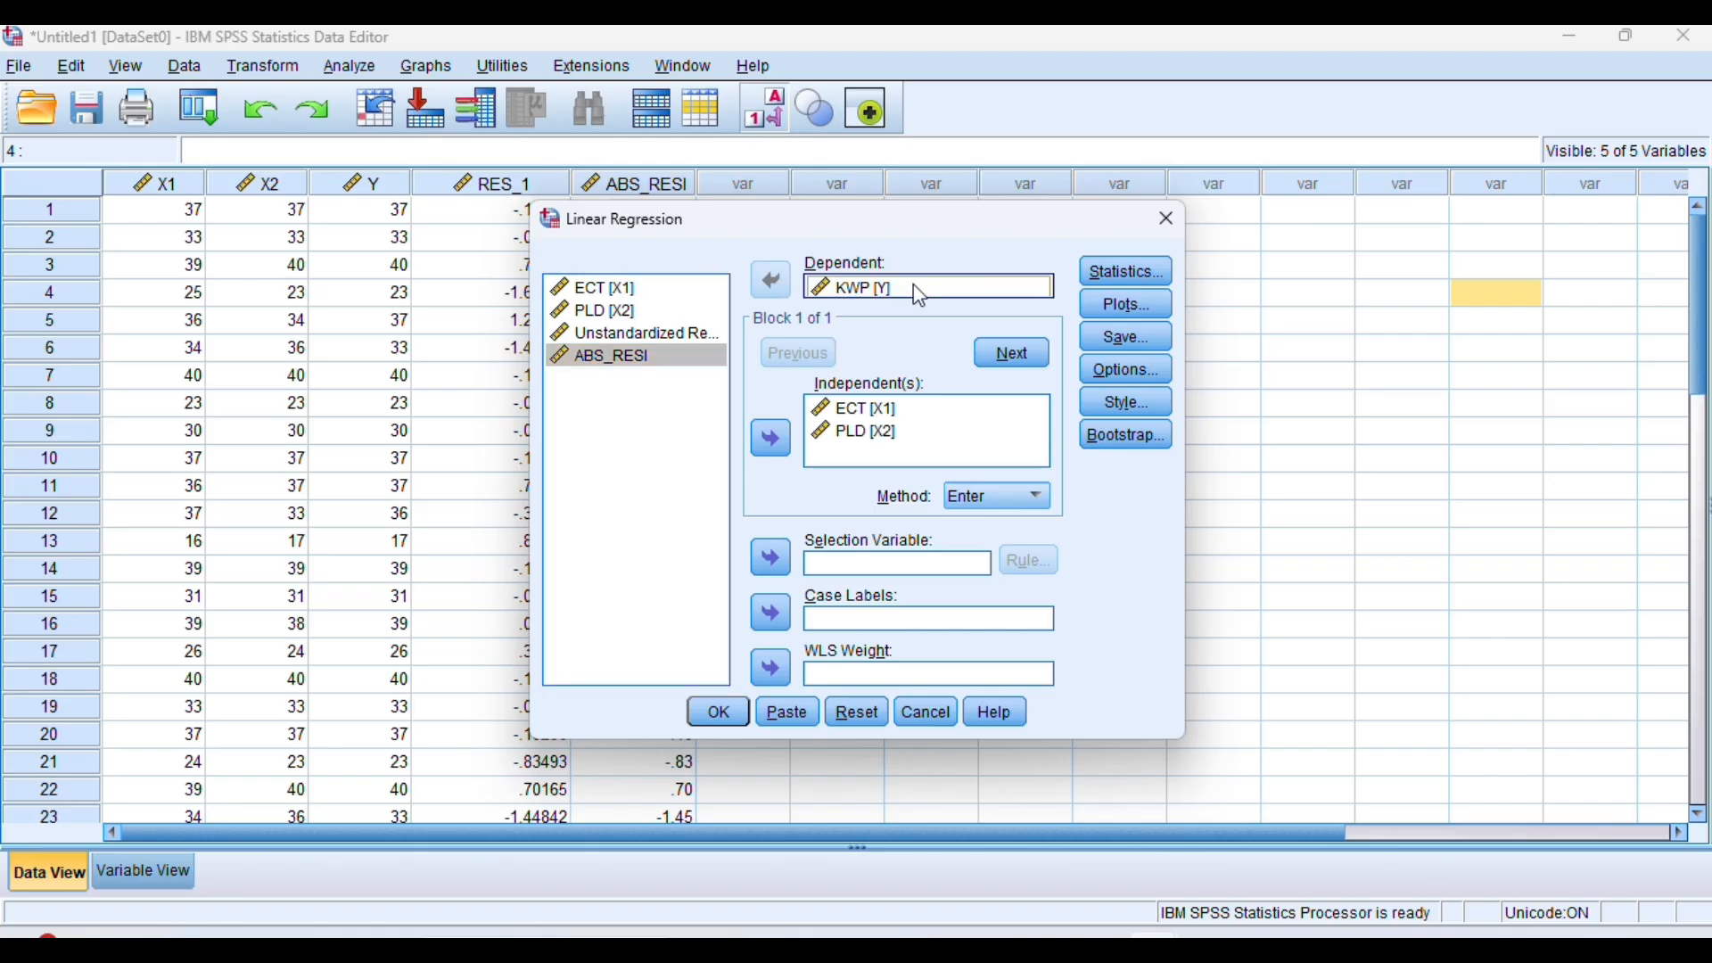
left_click(772, 286)
left_click(651, 392)
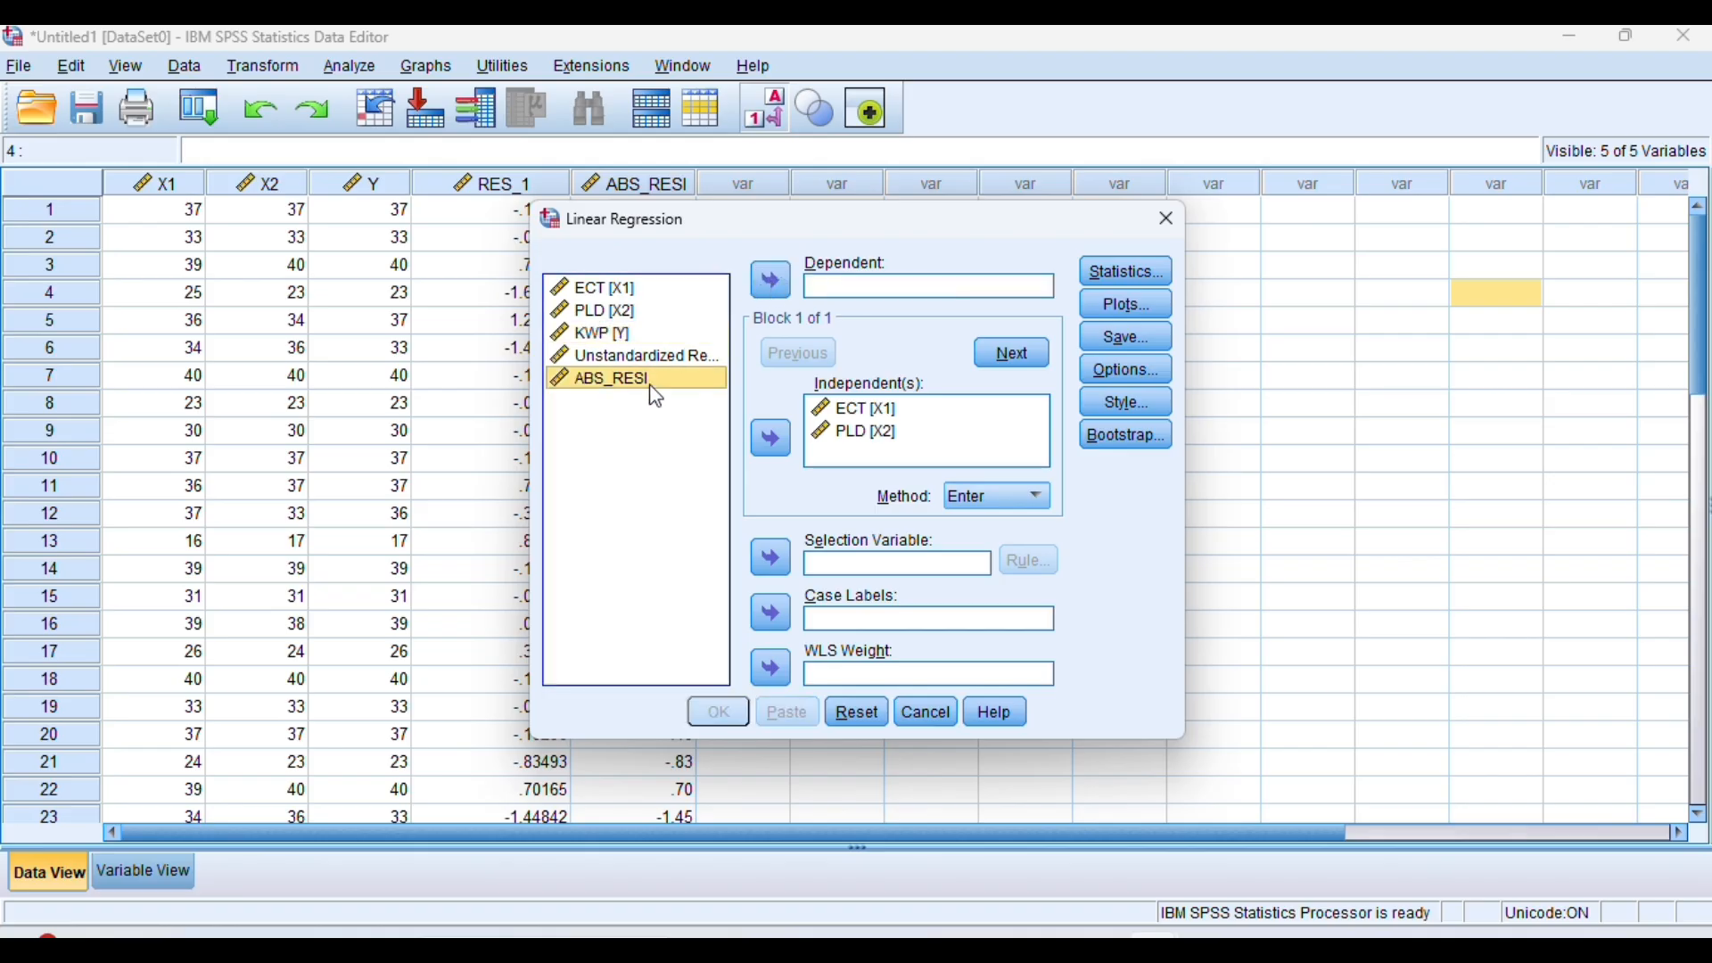
left_click(774, 278)
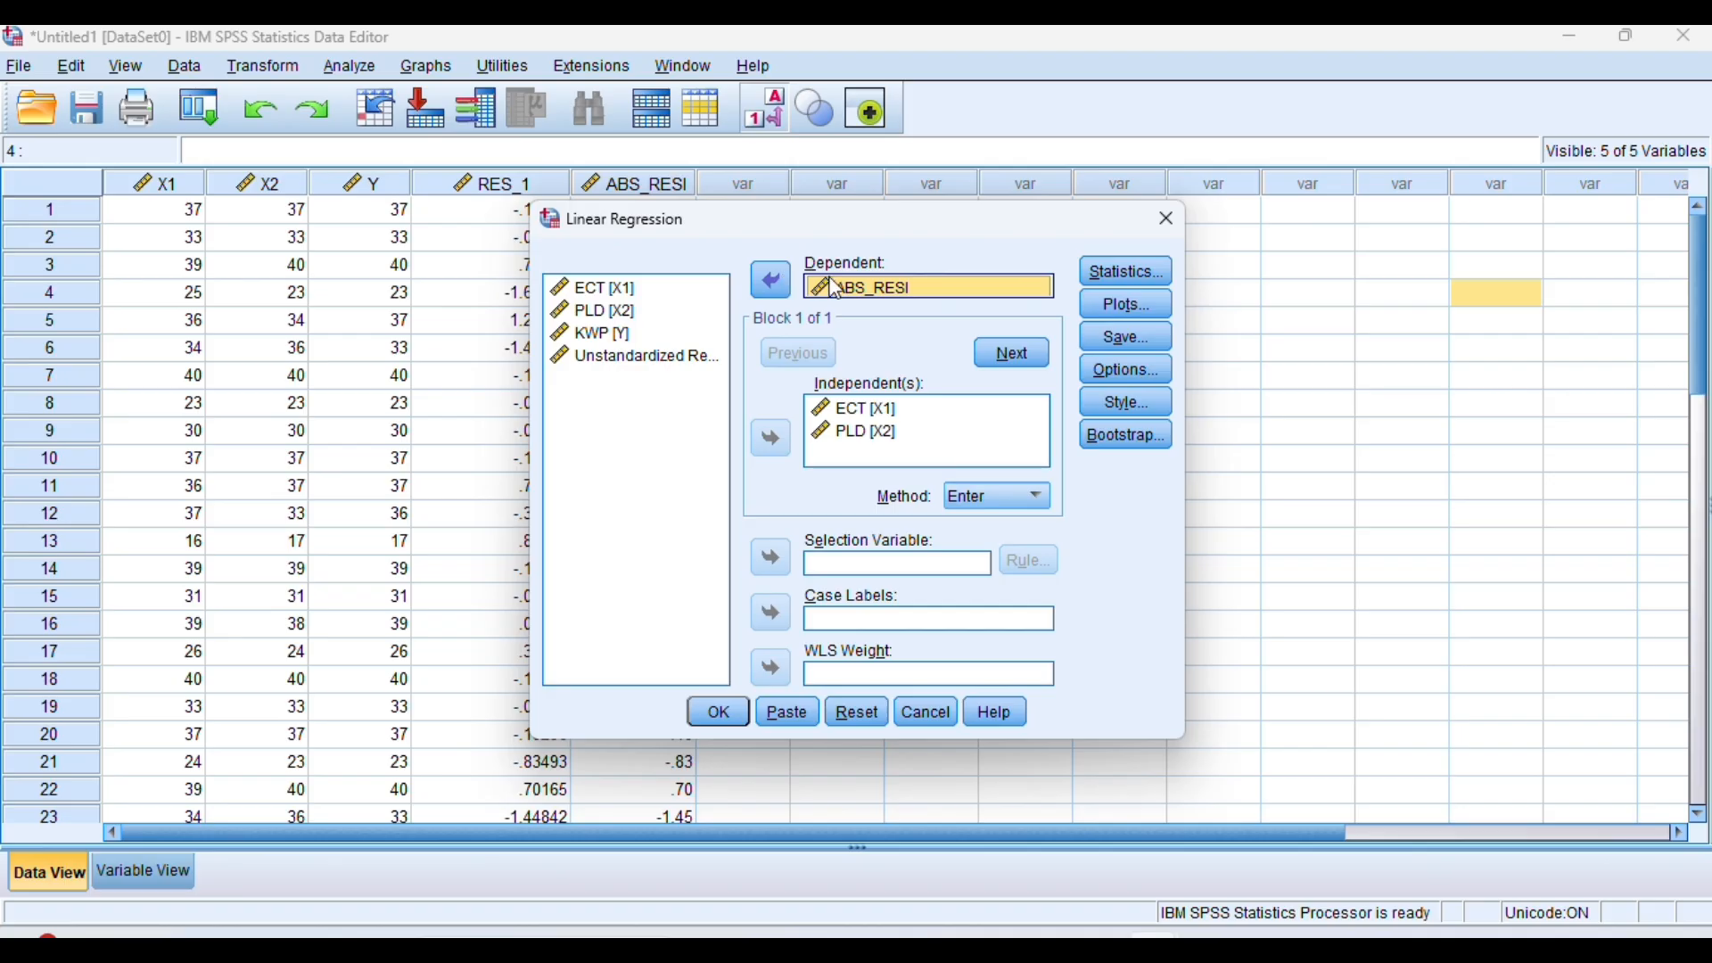
left_click(906, 440)
left_click(906, 440, "ctrl")
left_click(744, 717)
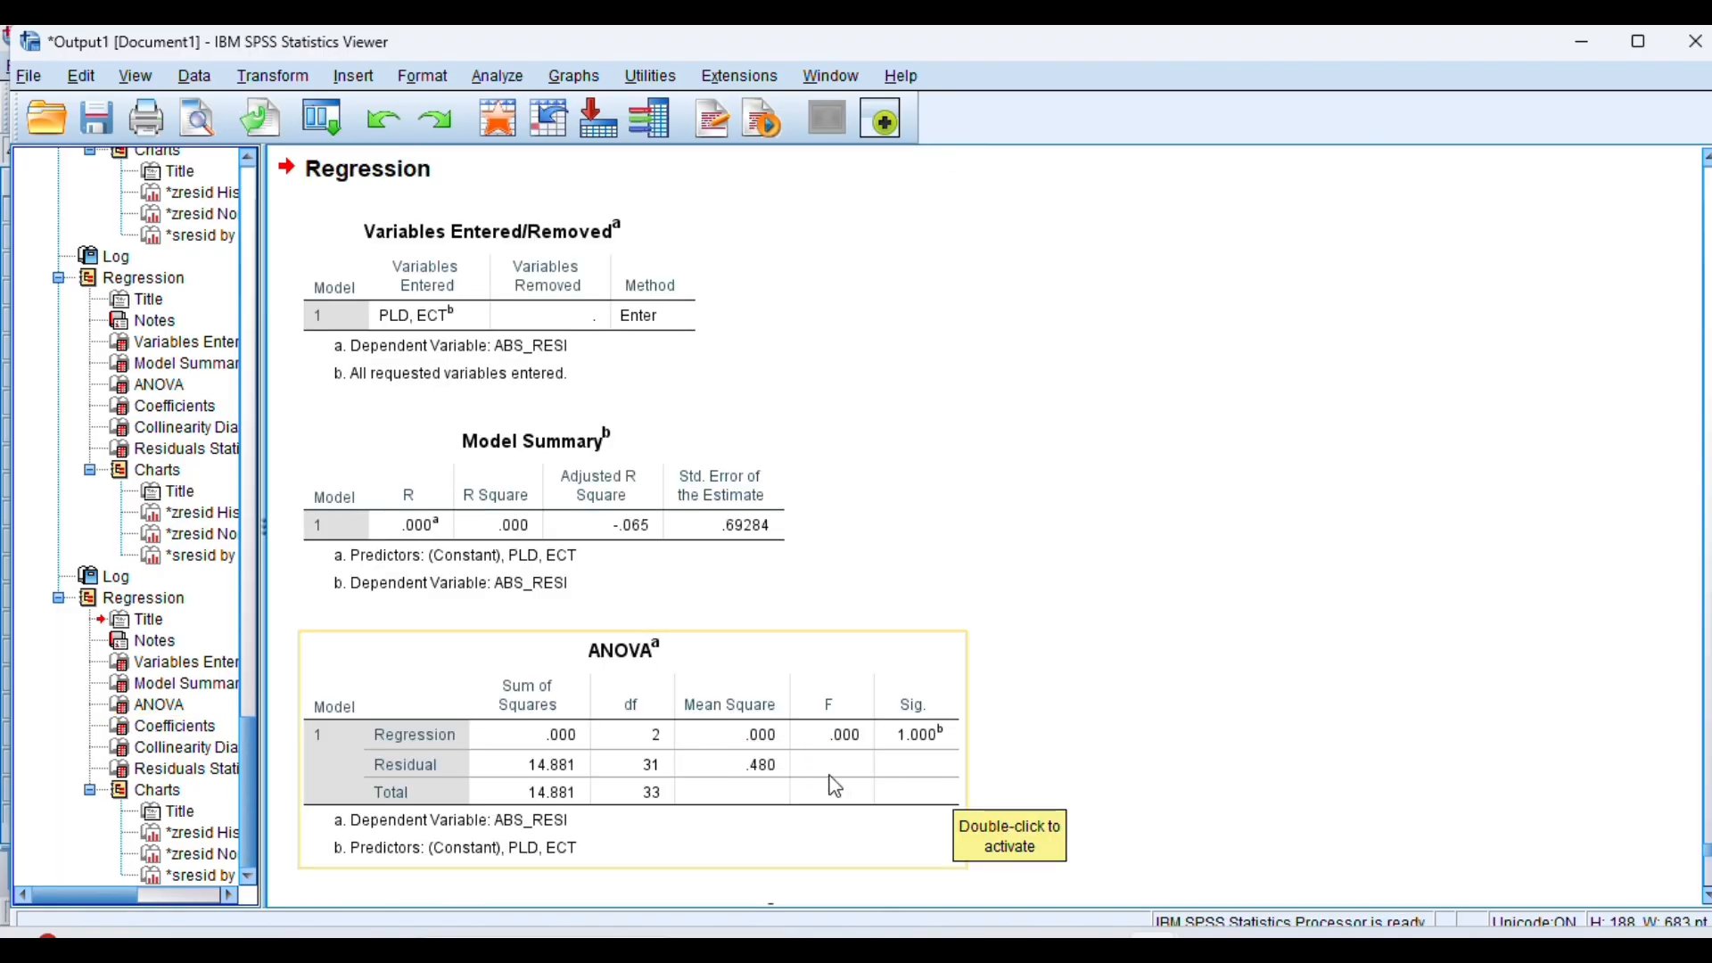
- Examine the ABS_RESI regression output, especially the ANOVA and Coefficients significance values, the collinearity tables and the scatterplot
scroll(836, 786, "down", 5)
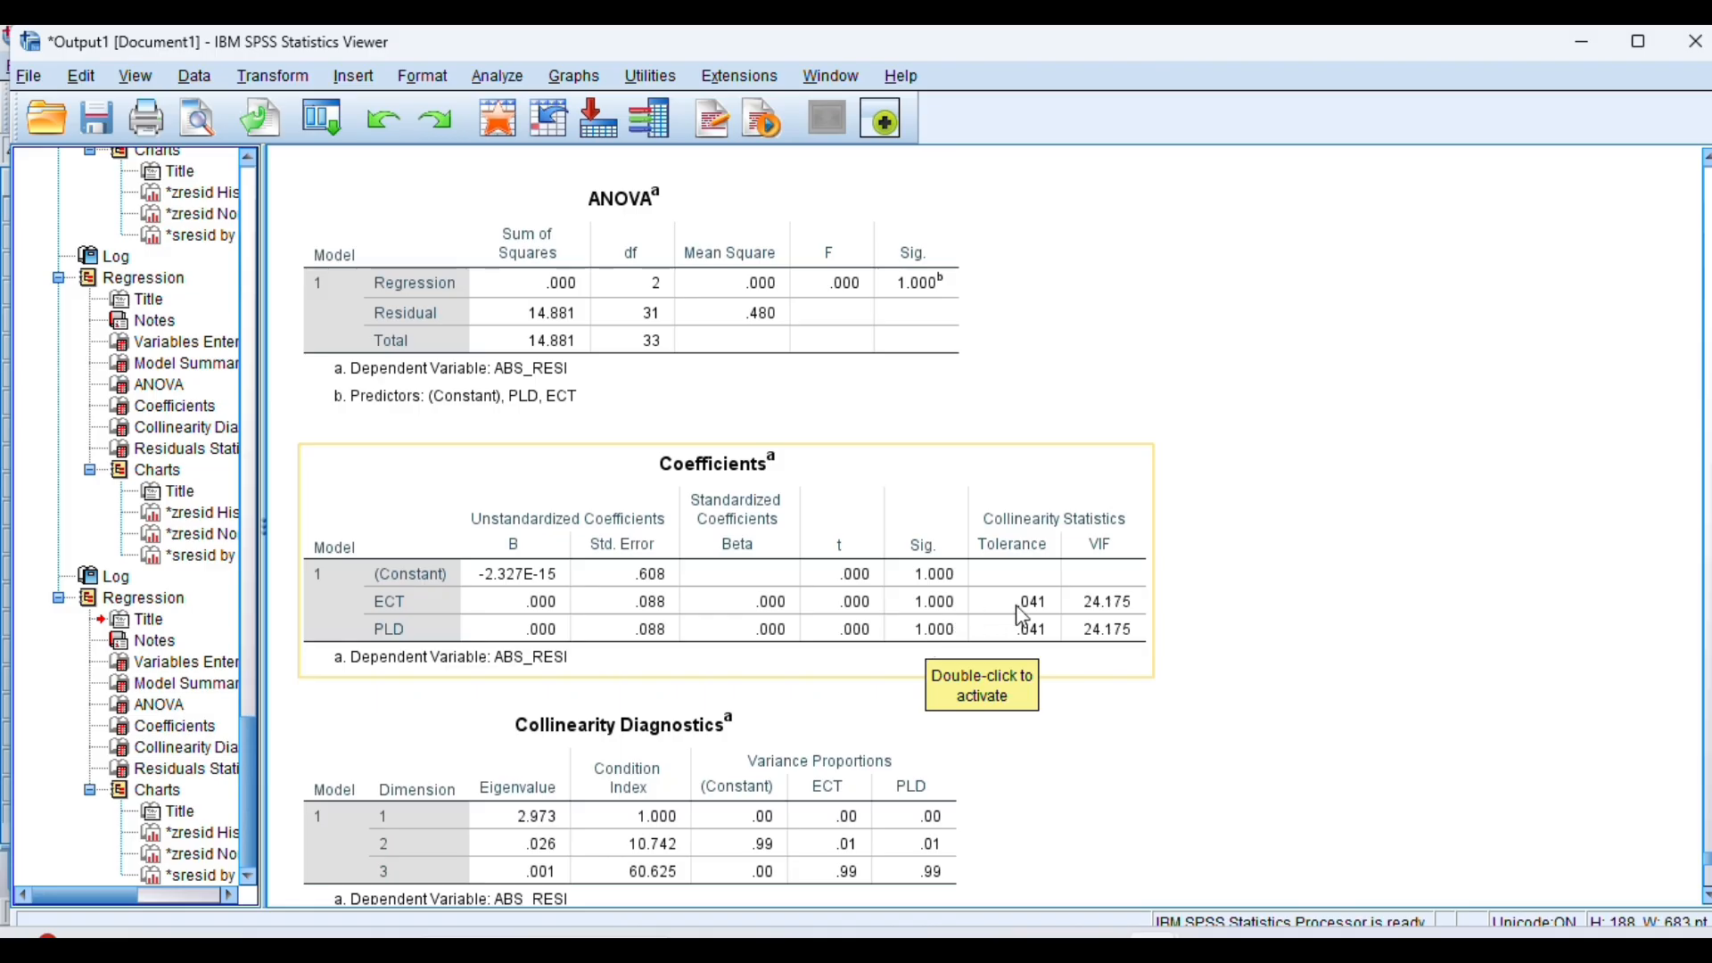
scroll(1058, 702, "down", 4)
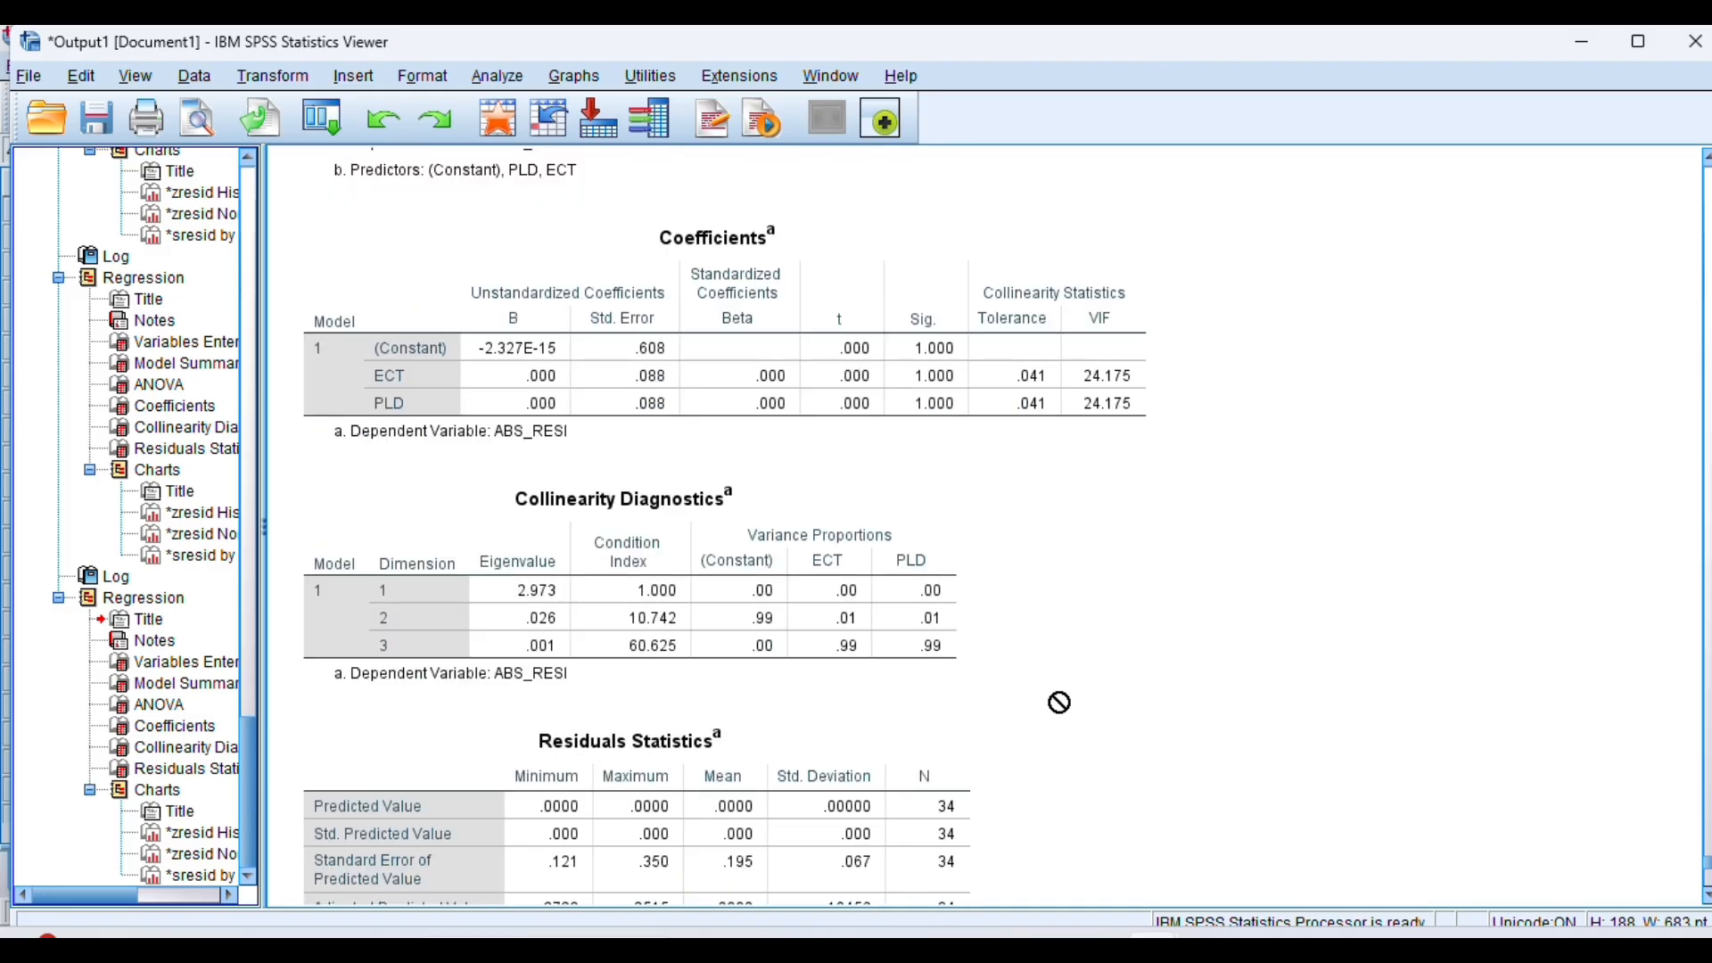
scroll(1058, 701, "up", 2)
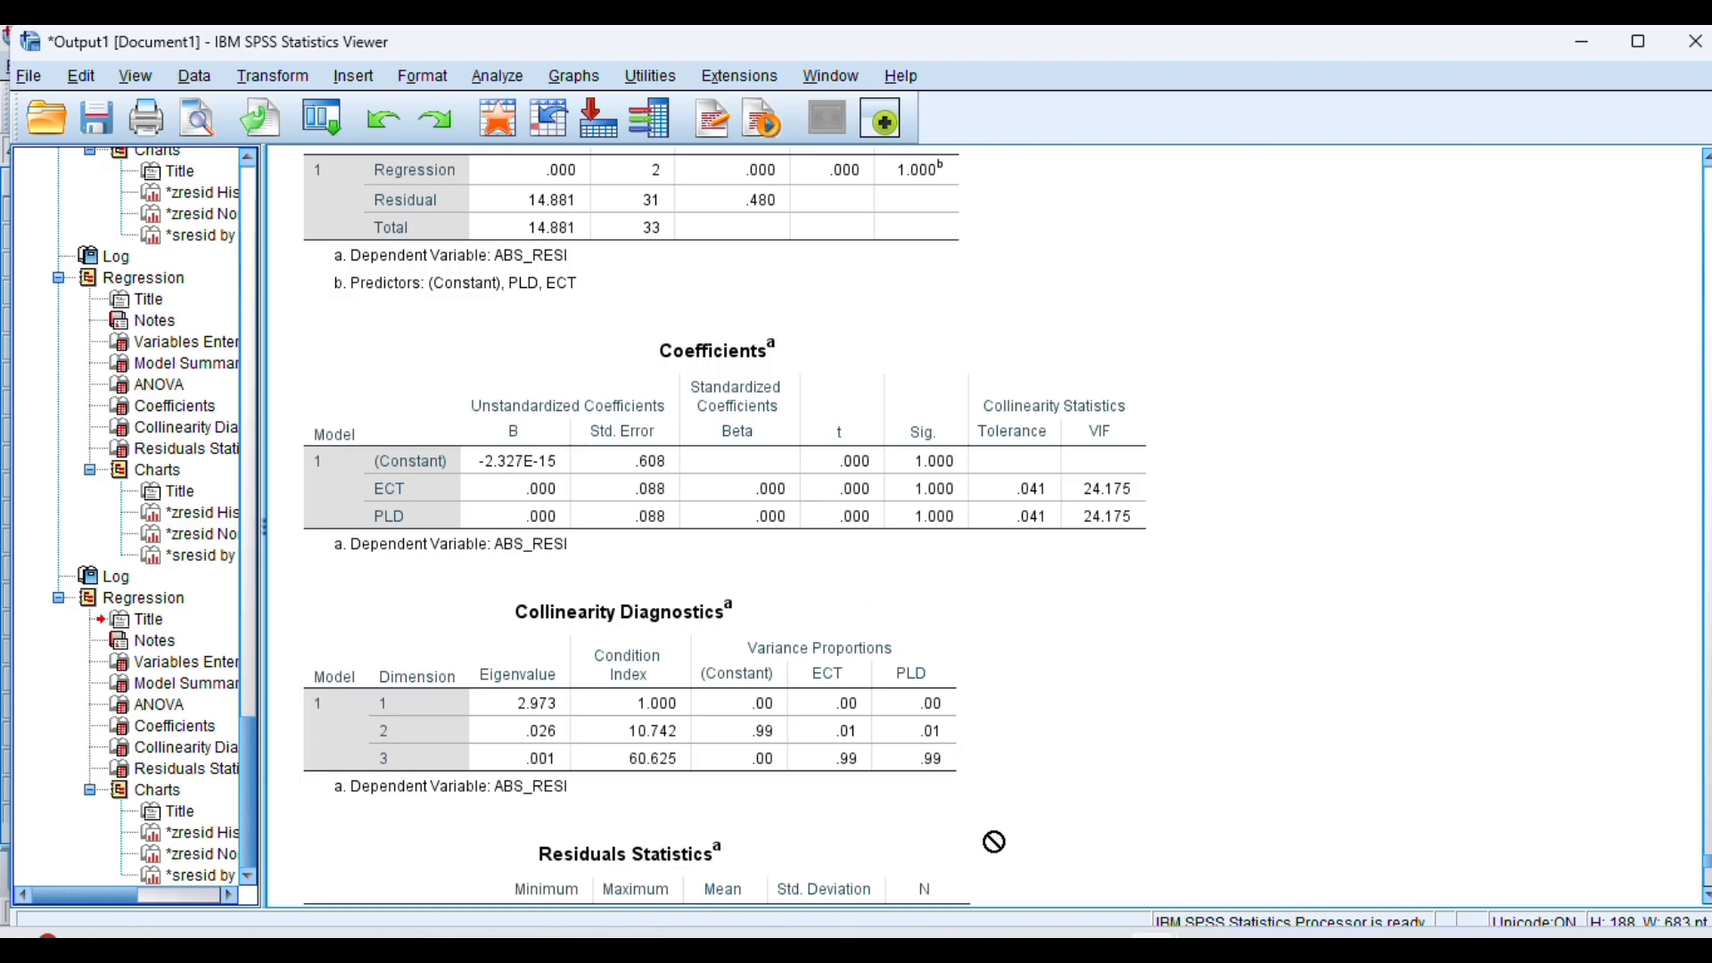
scroll(990, 838, "down", 10)
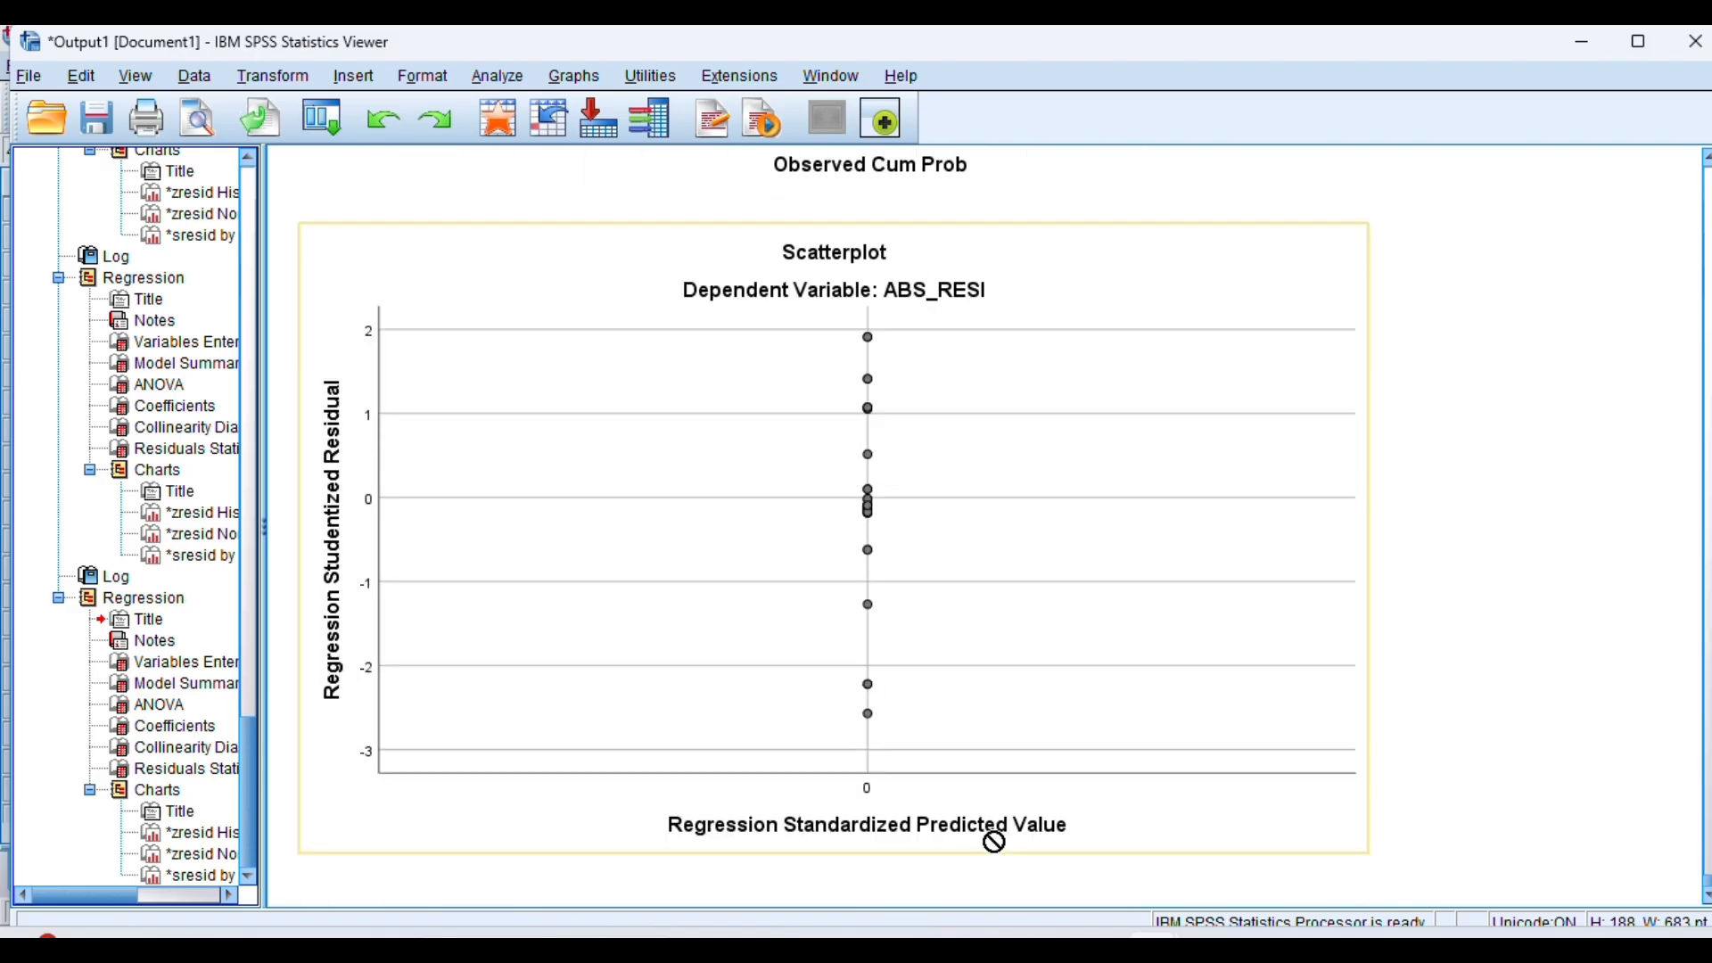
scroll(994, 842, "up", 15)
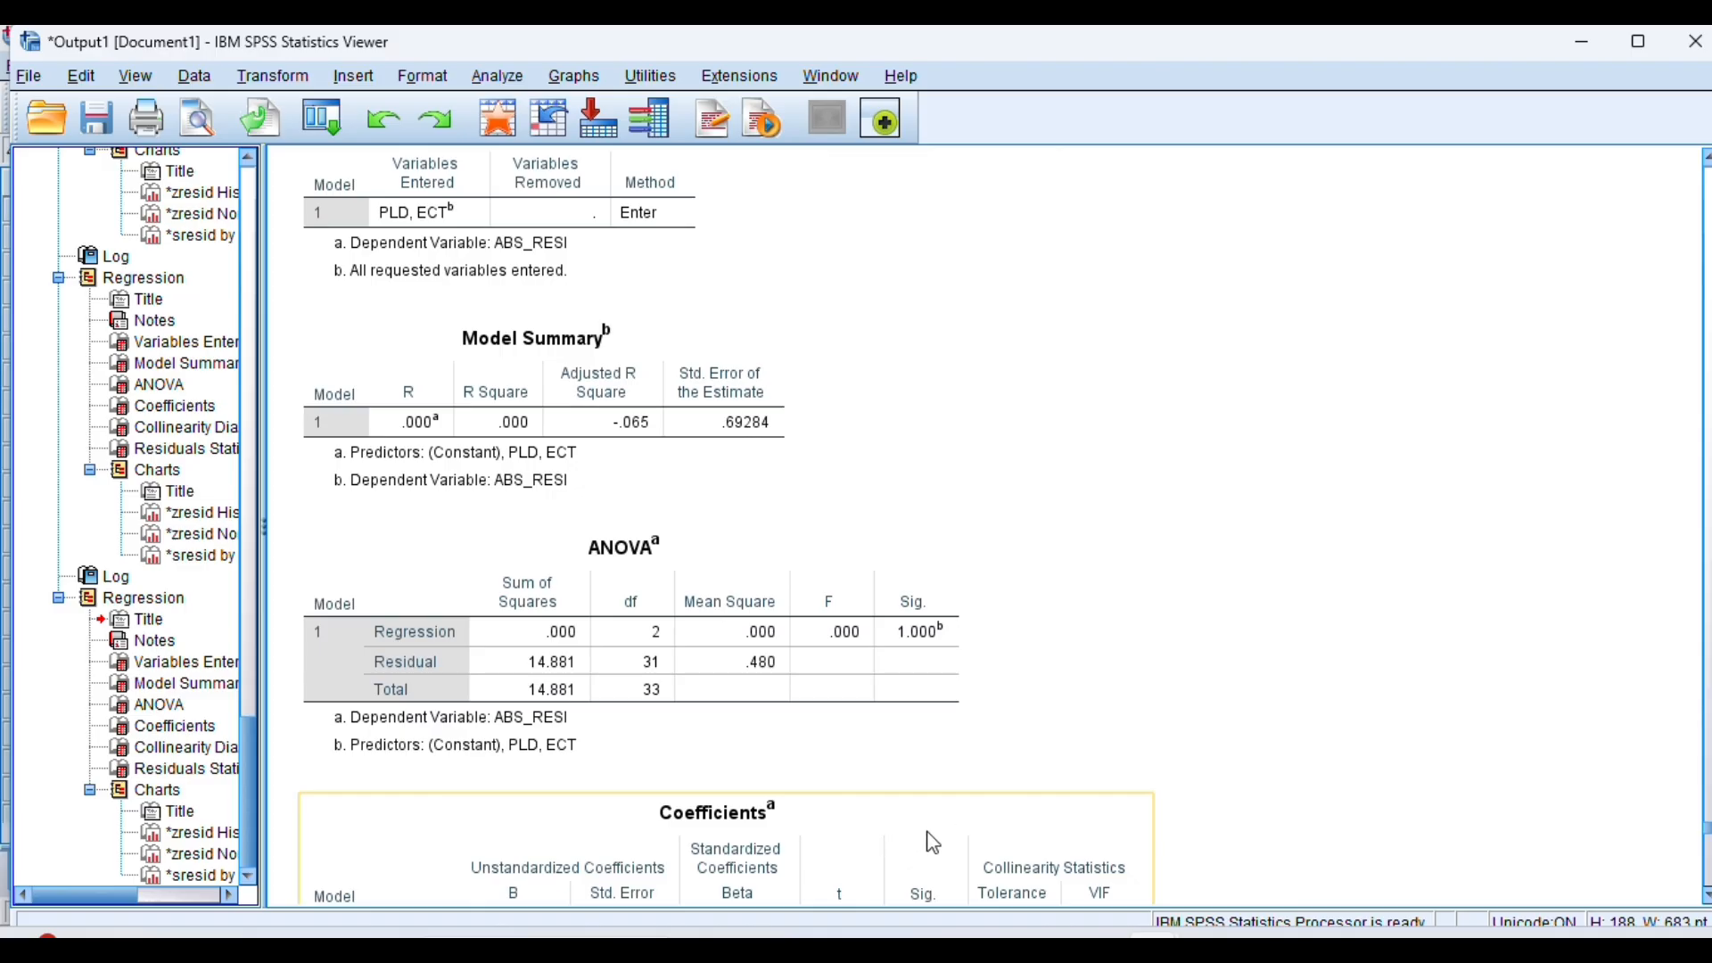
scroll(927, 833, "down", 2)
left_click(925, 800)
scroll(927, 803, "down", 2)
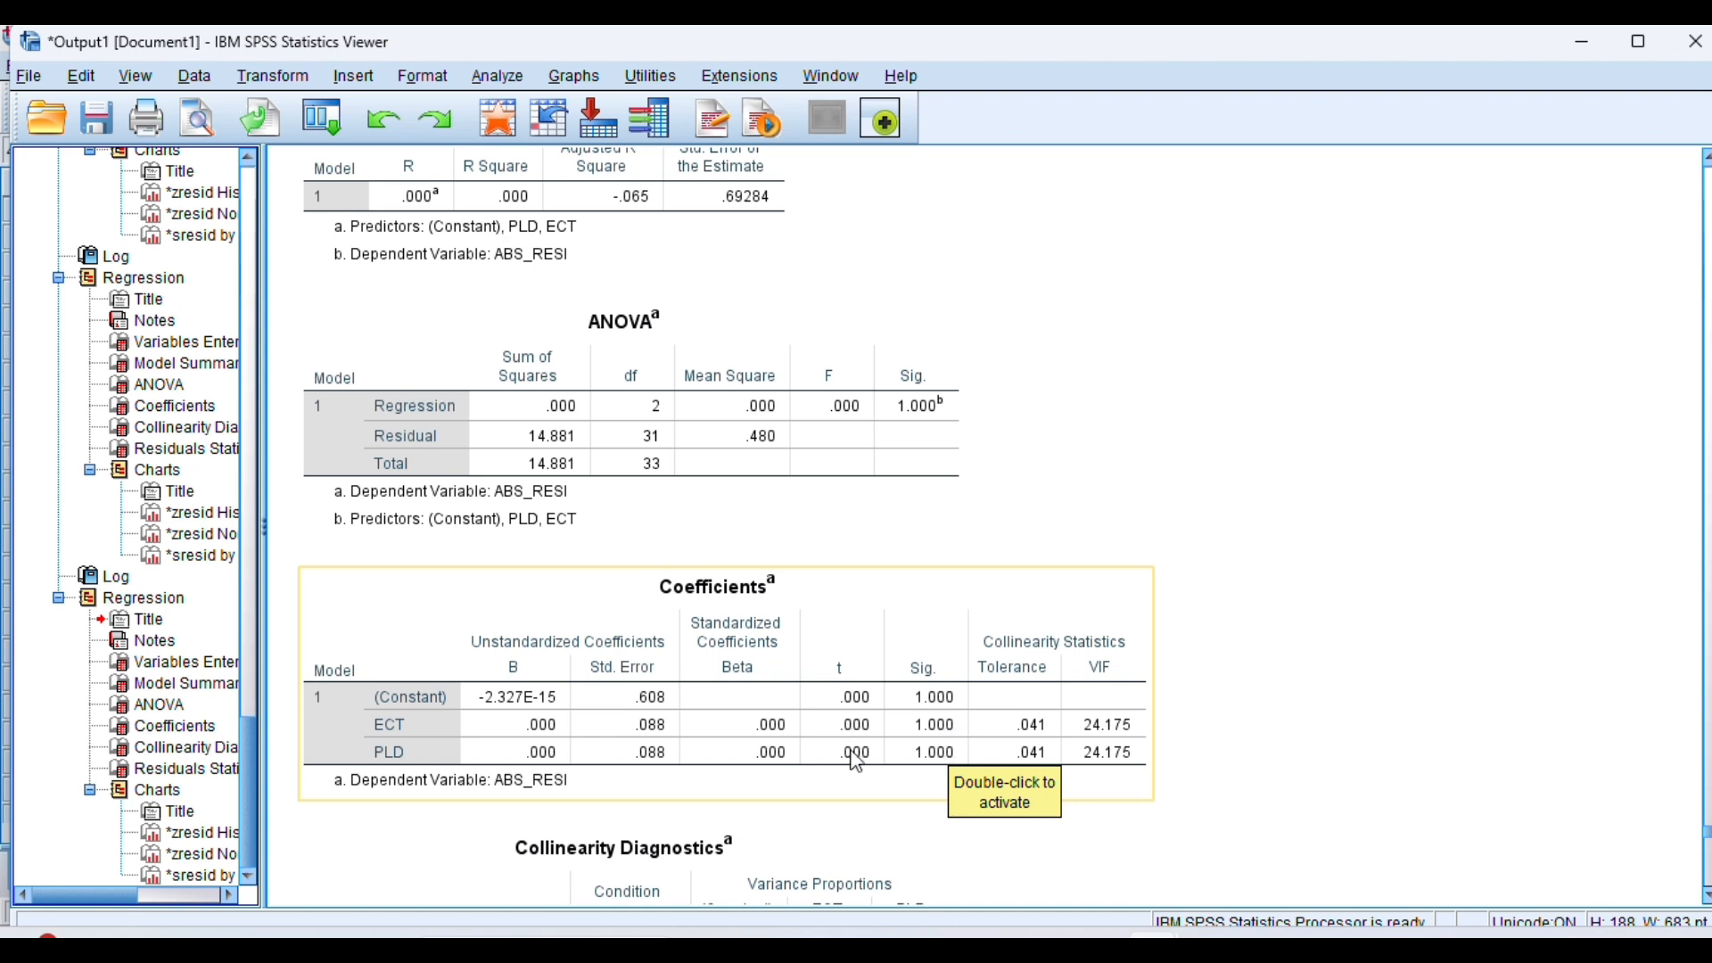
scroll(856, 760, "up", 4)
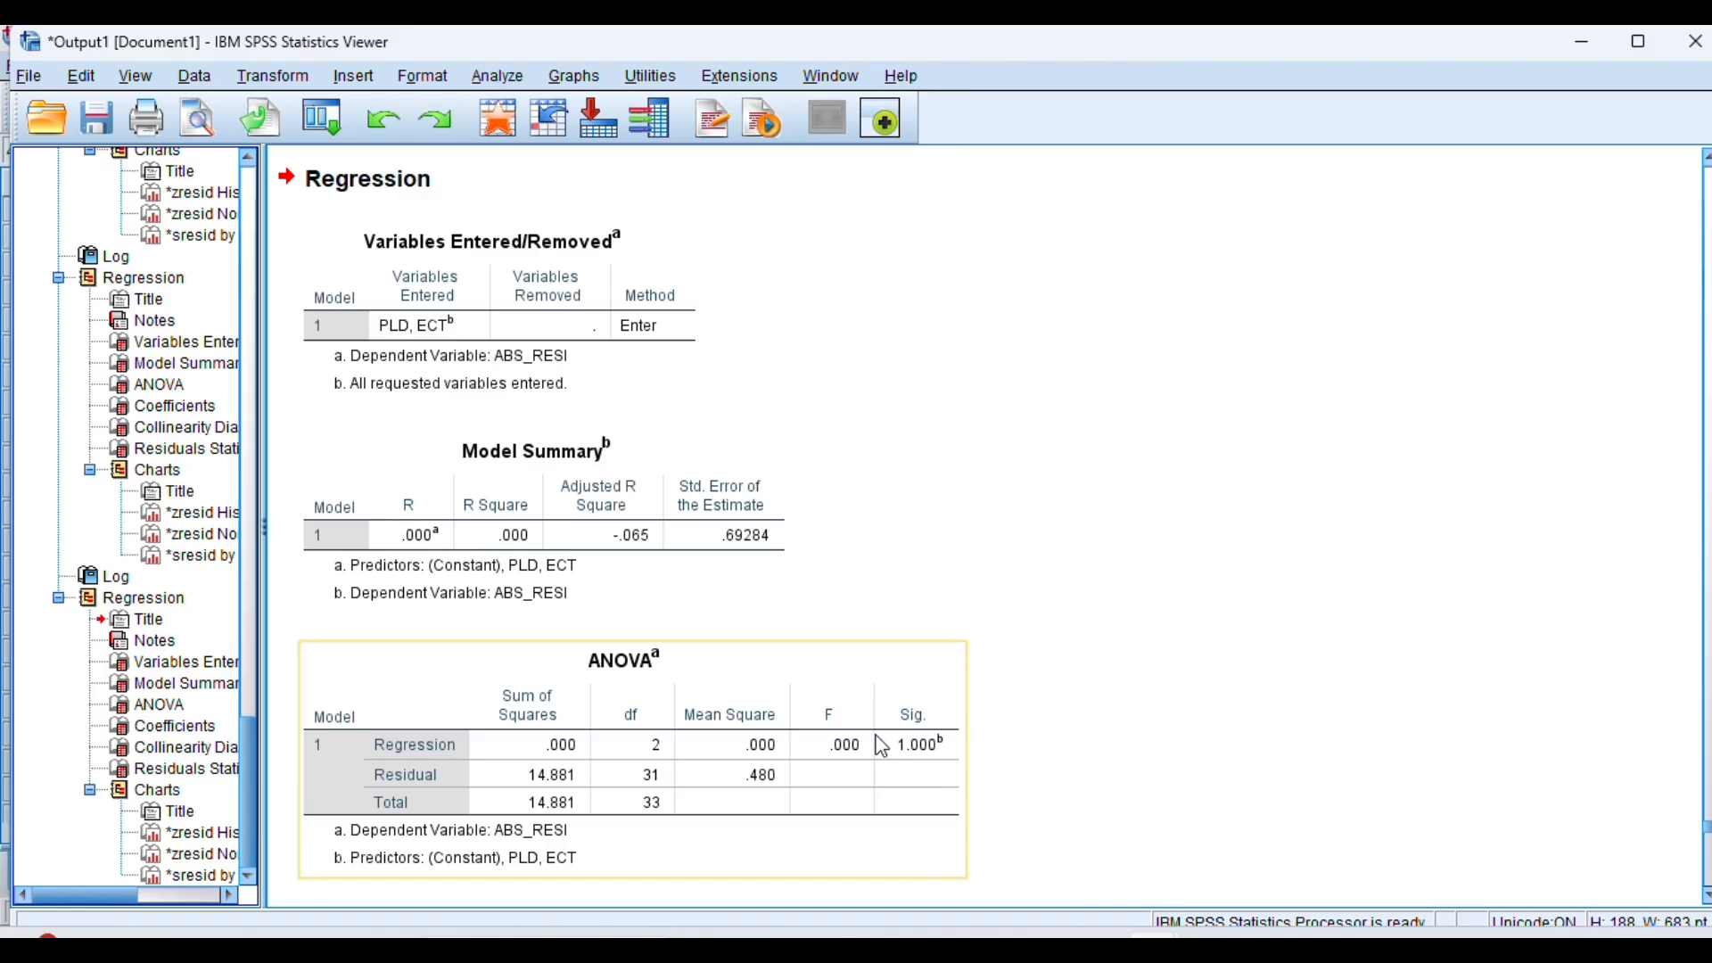
scroll(927, 816, "down", 5)
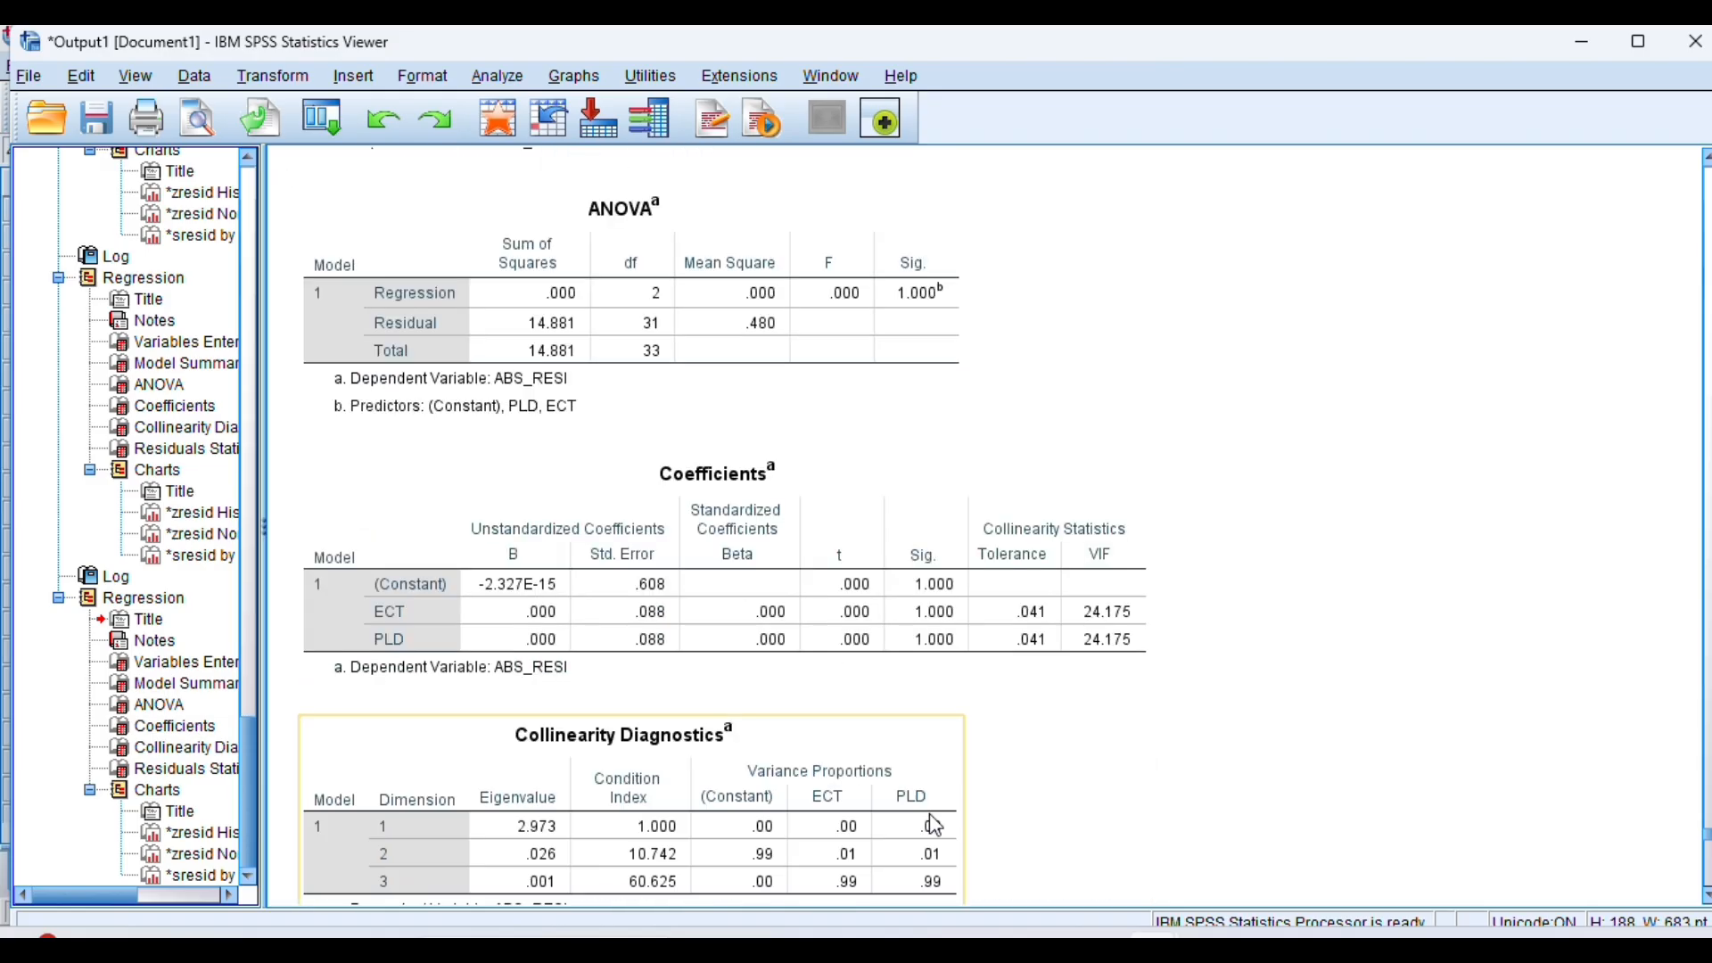
scroll(932, 816, "down", 5)
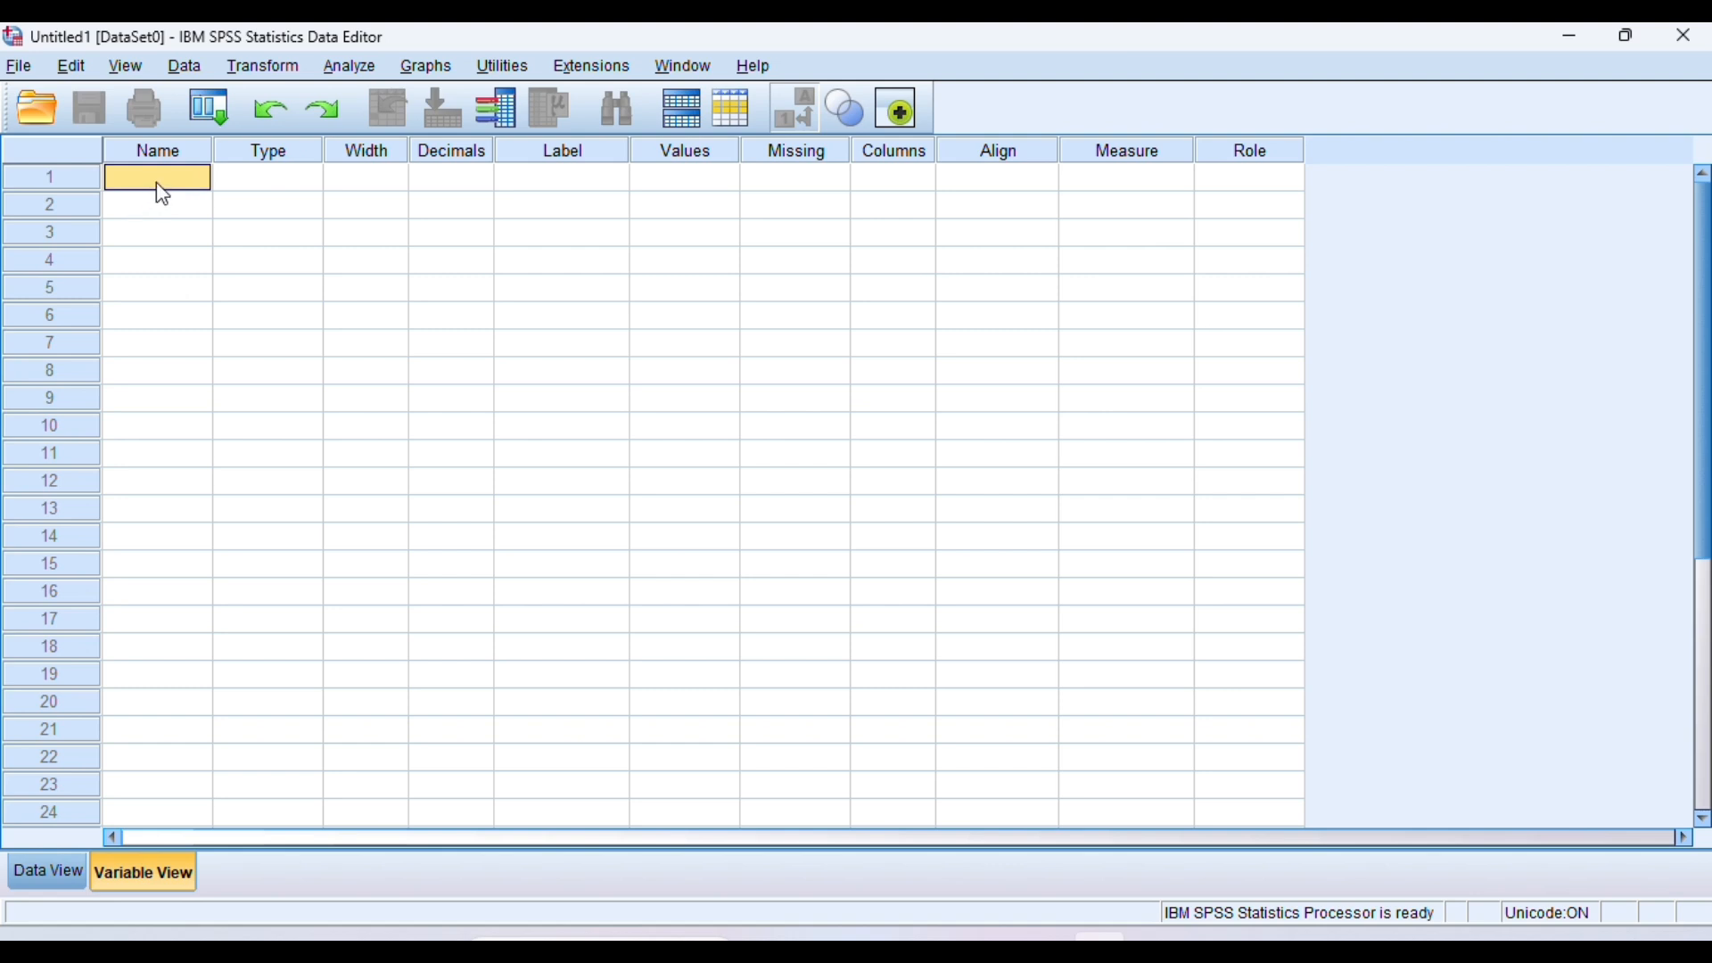
- Define two variables named X1 and Y in the new empty dataset
type("x")
key("BackSpace")
type("X1")
key("Return")
type("Y")
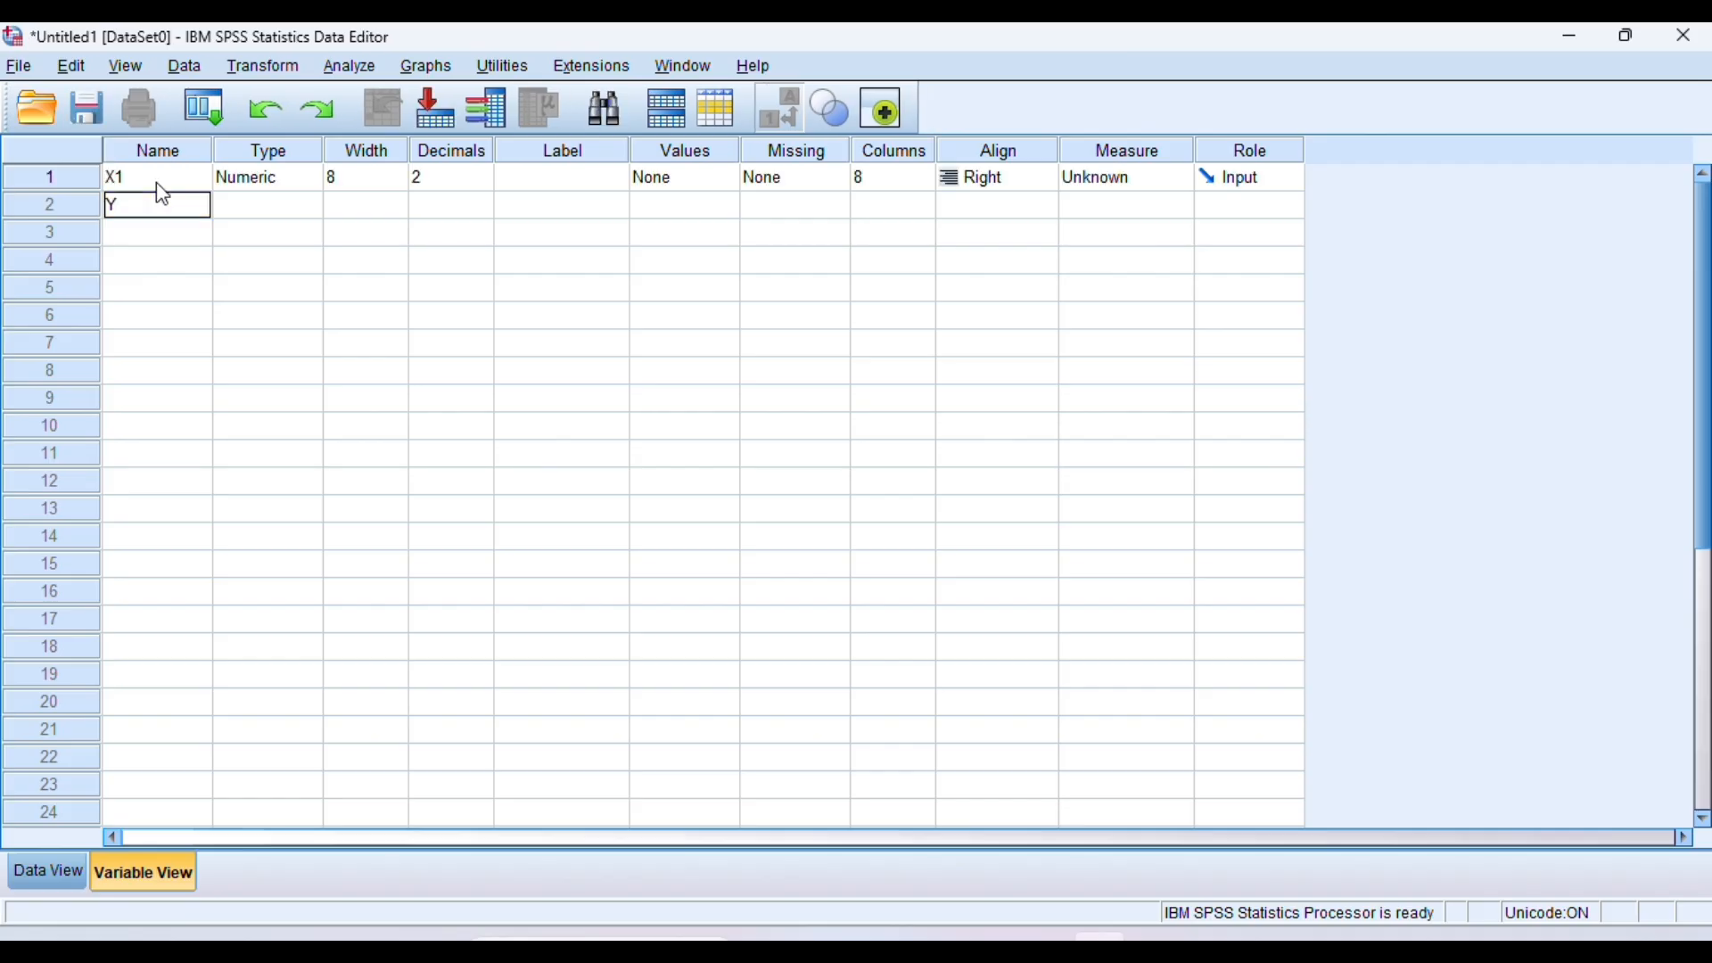
key("Return")
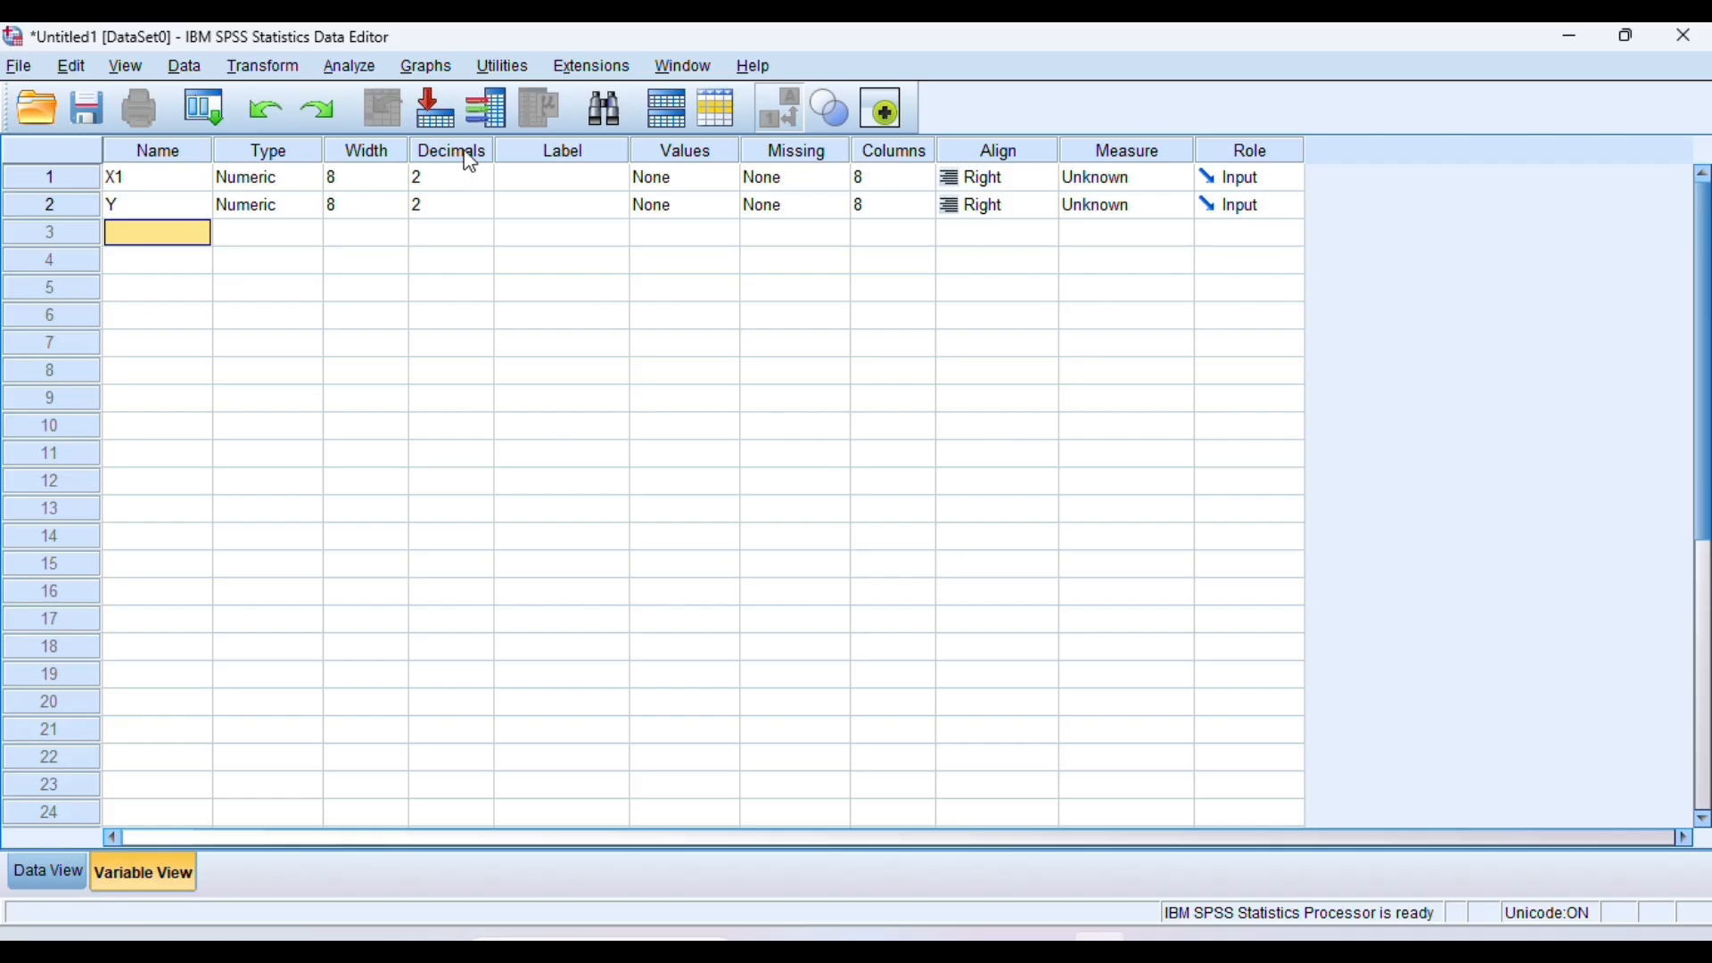
- Set the decimals of variable X1 to 0
left_click(488, 185)
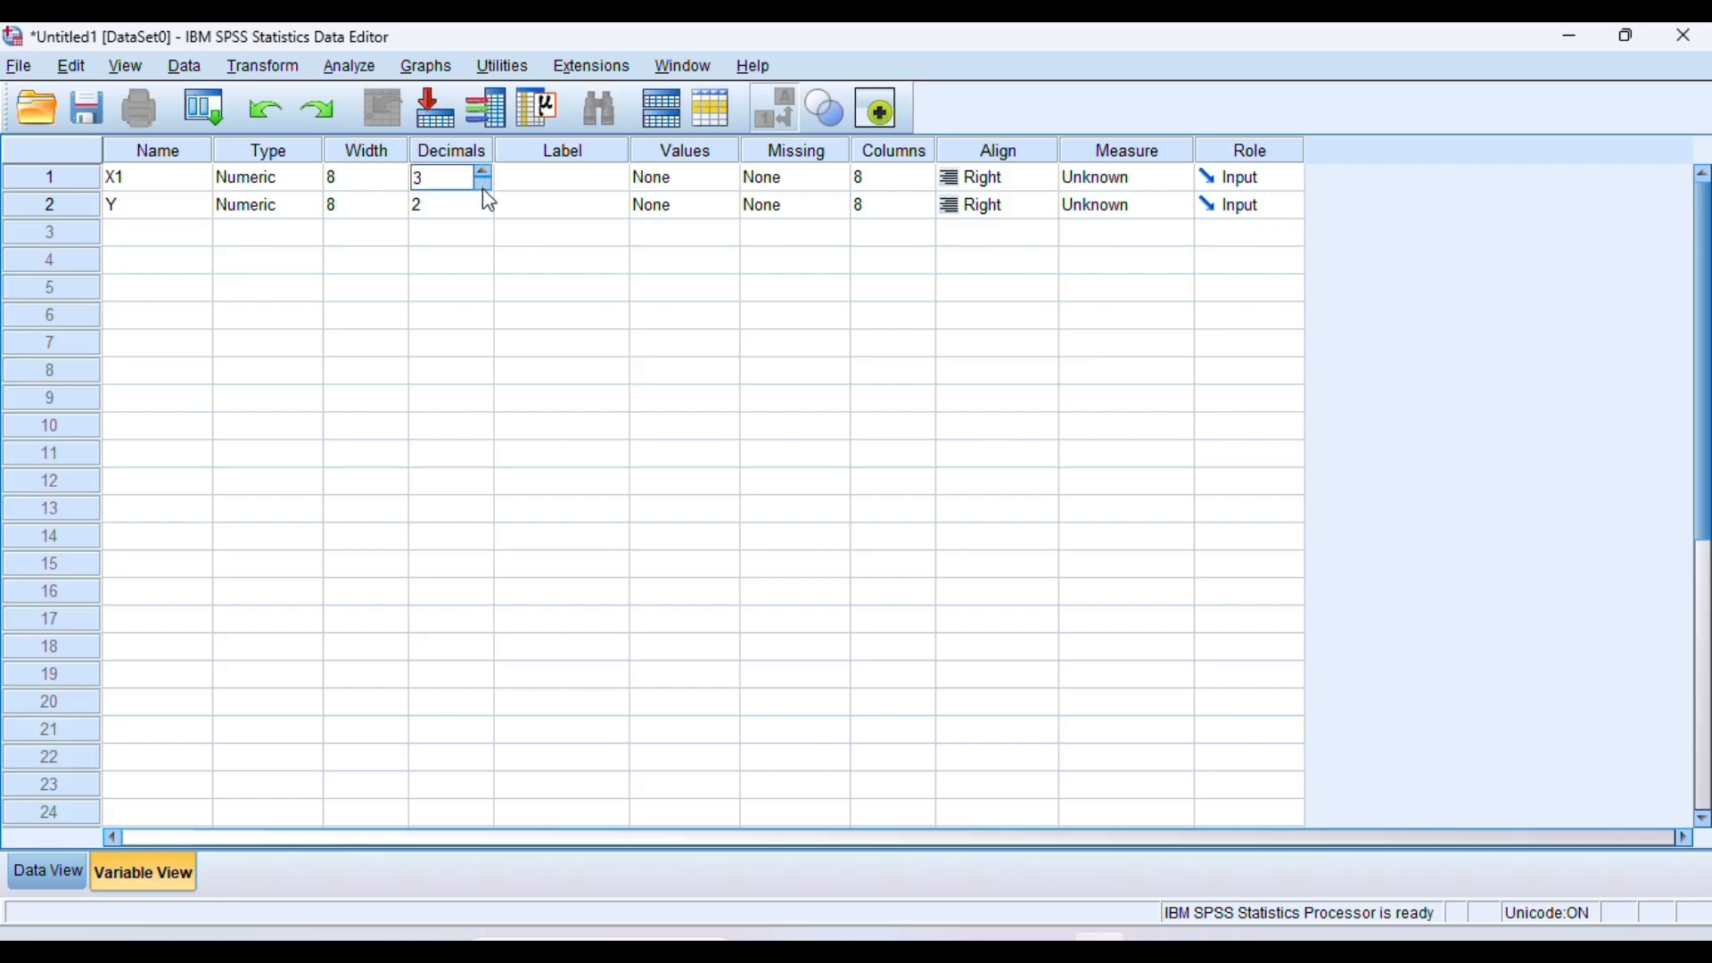
left_click(484, 189)
left_click(484, 189)
left_click(489, 211)
left_click(486, 212)
left_click(485, 214)
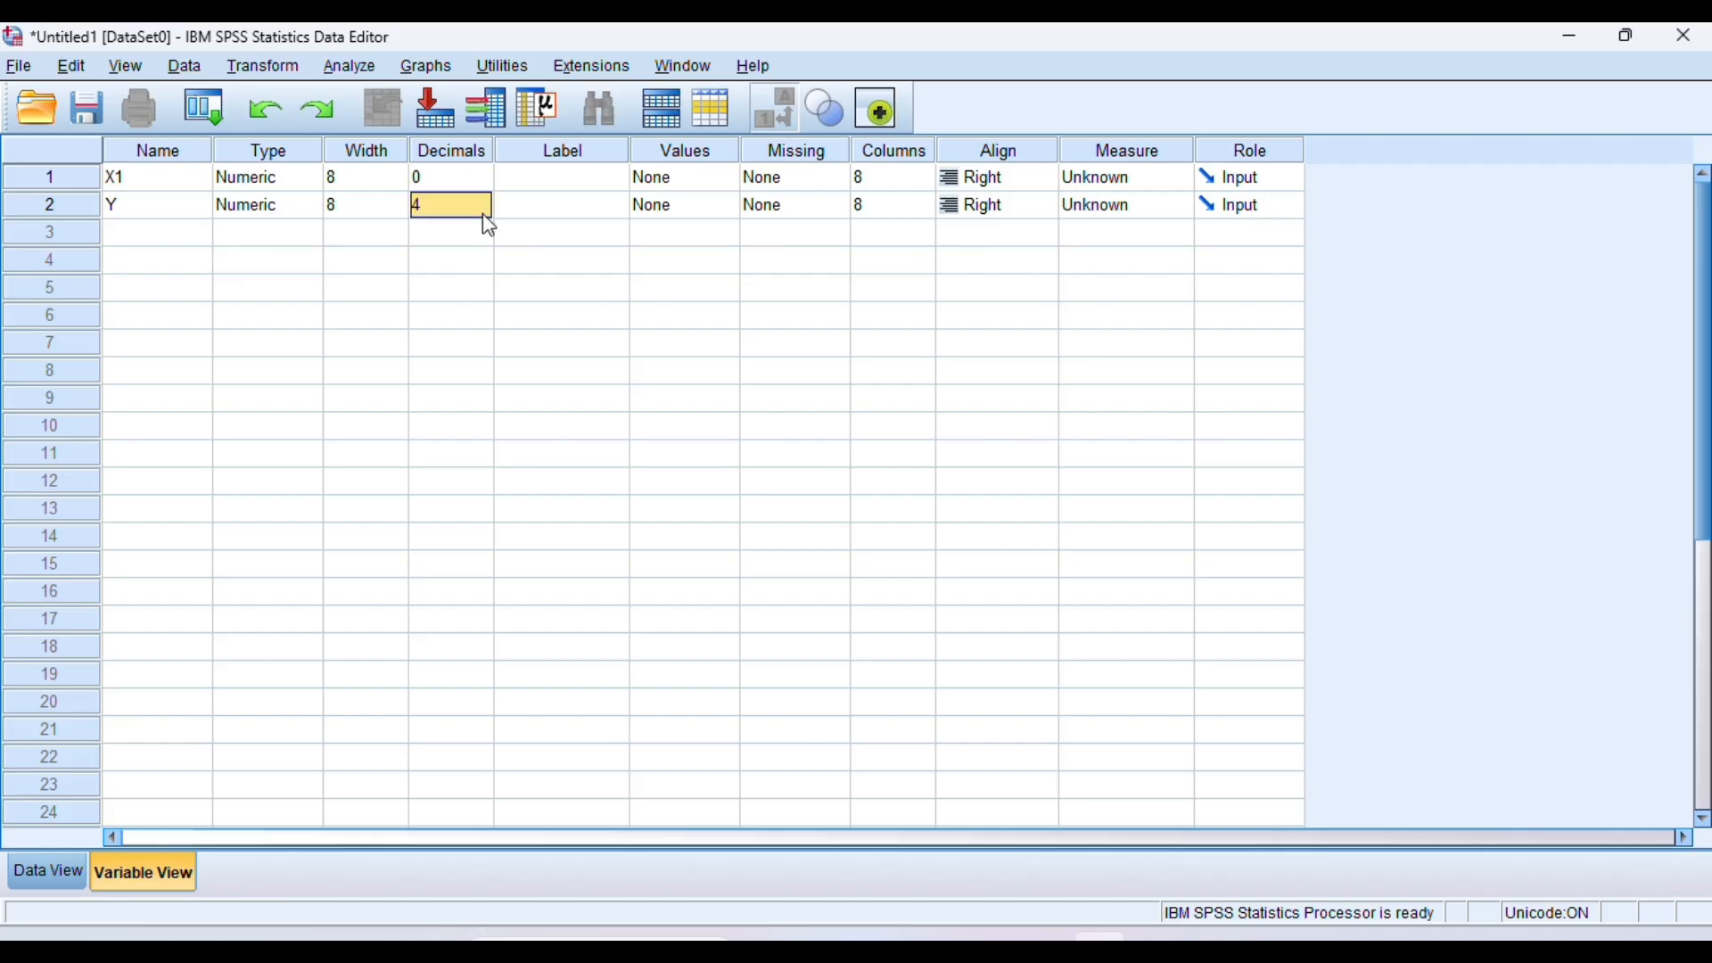
type("12")
key("BackSpace")
type("6")
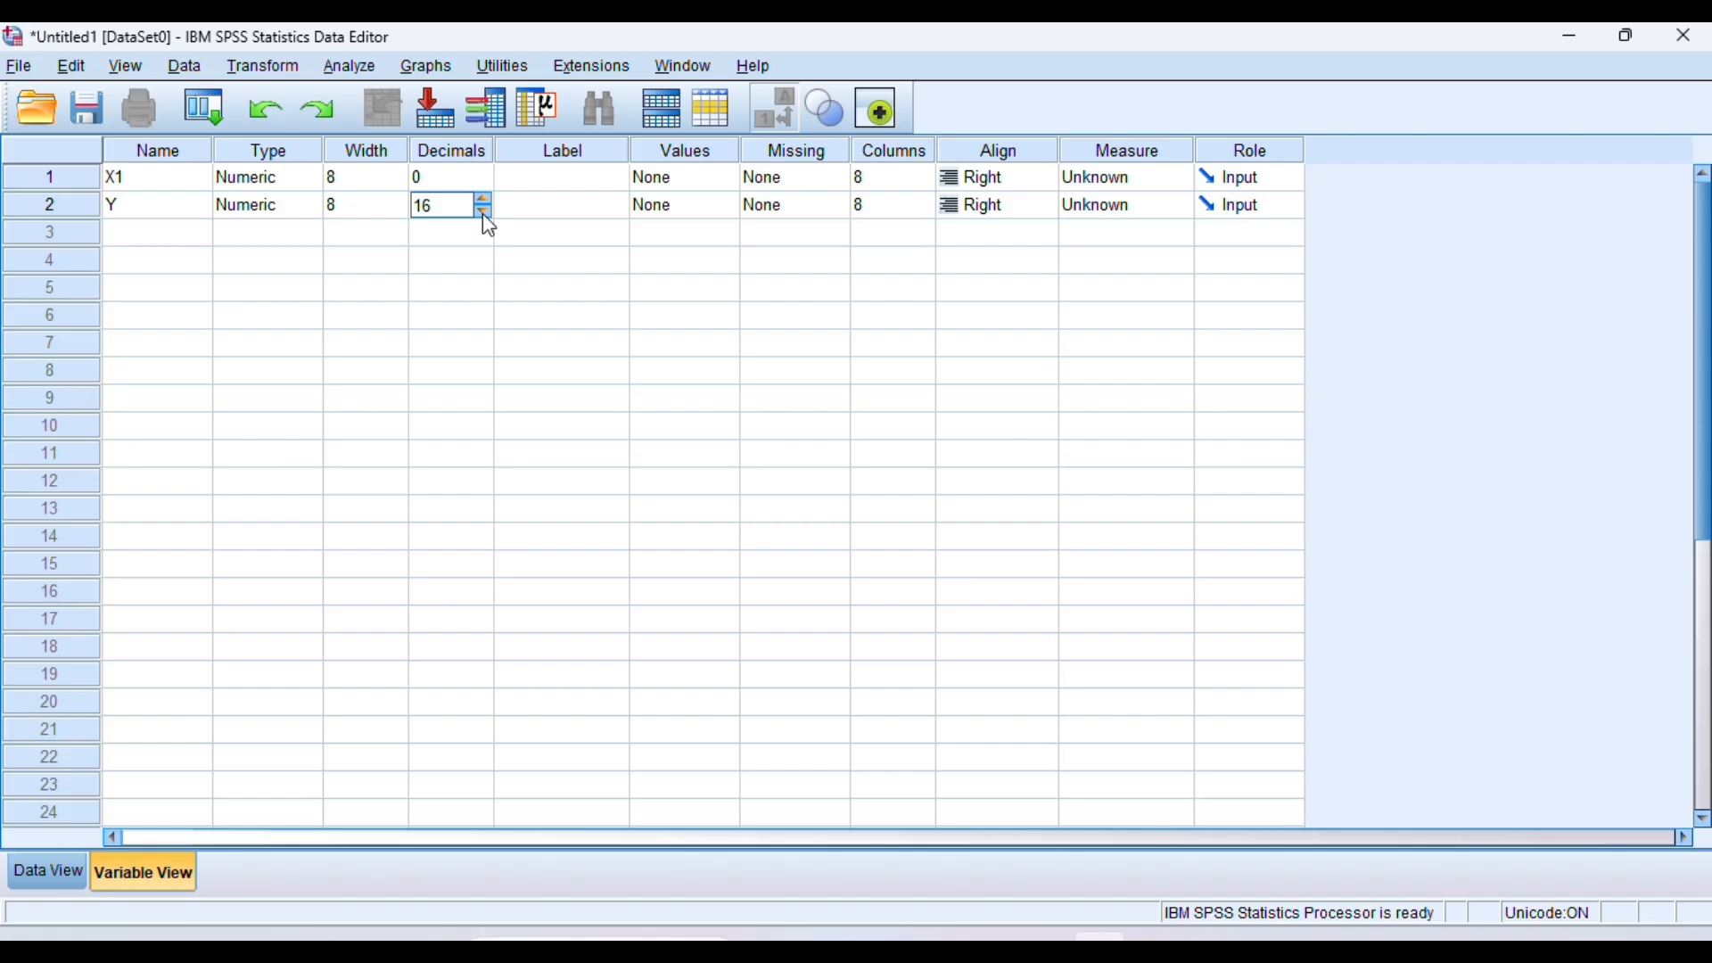
double_click(434, 207)
type("1")
key("BackSpace")
type("016")
key("BackSpace")
key("BackSpace")
key("BackSpace")
type("16")
key("BackSpace")
key("BackSpace")
type("16")
- Set the decimals of variable Y to 0
left_click(443, 206)
key("BackSpace")
key("BackSpace")
type("0")
- Label variable X1 as ECT and variable Y as KWP
left_click(566, 184)
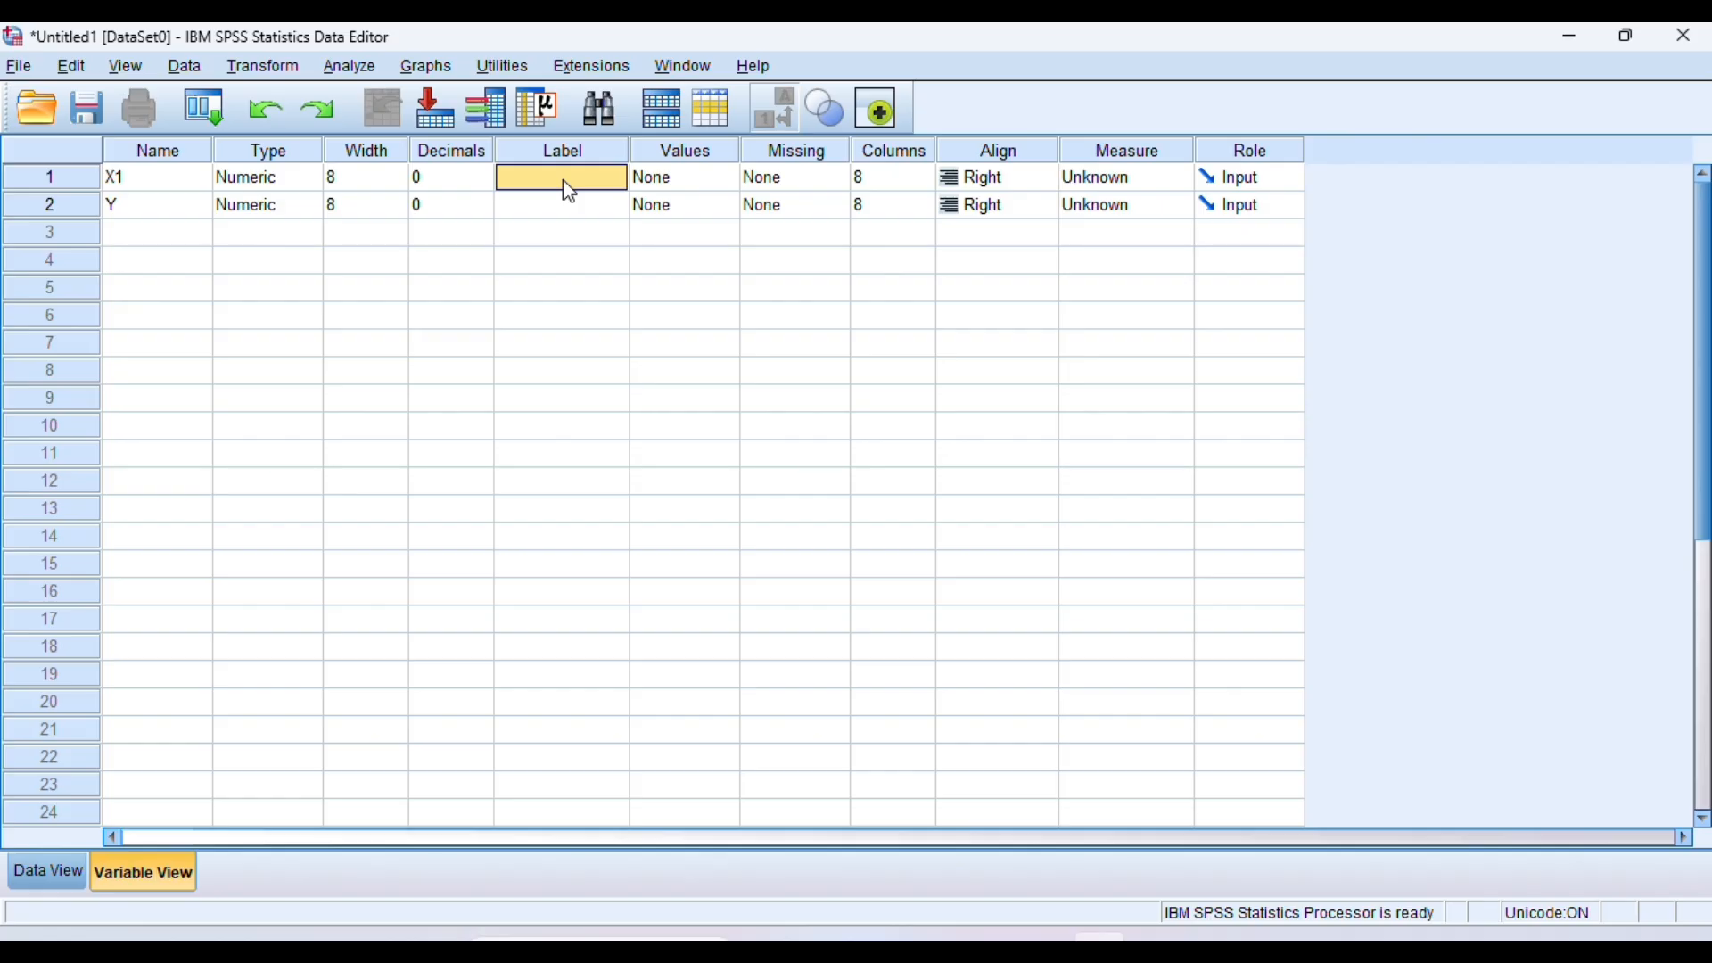
left_click(576, 189)
type("e")
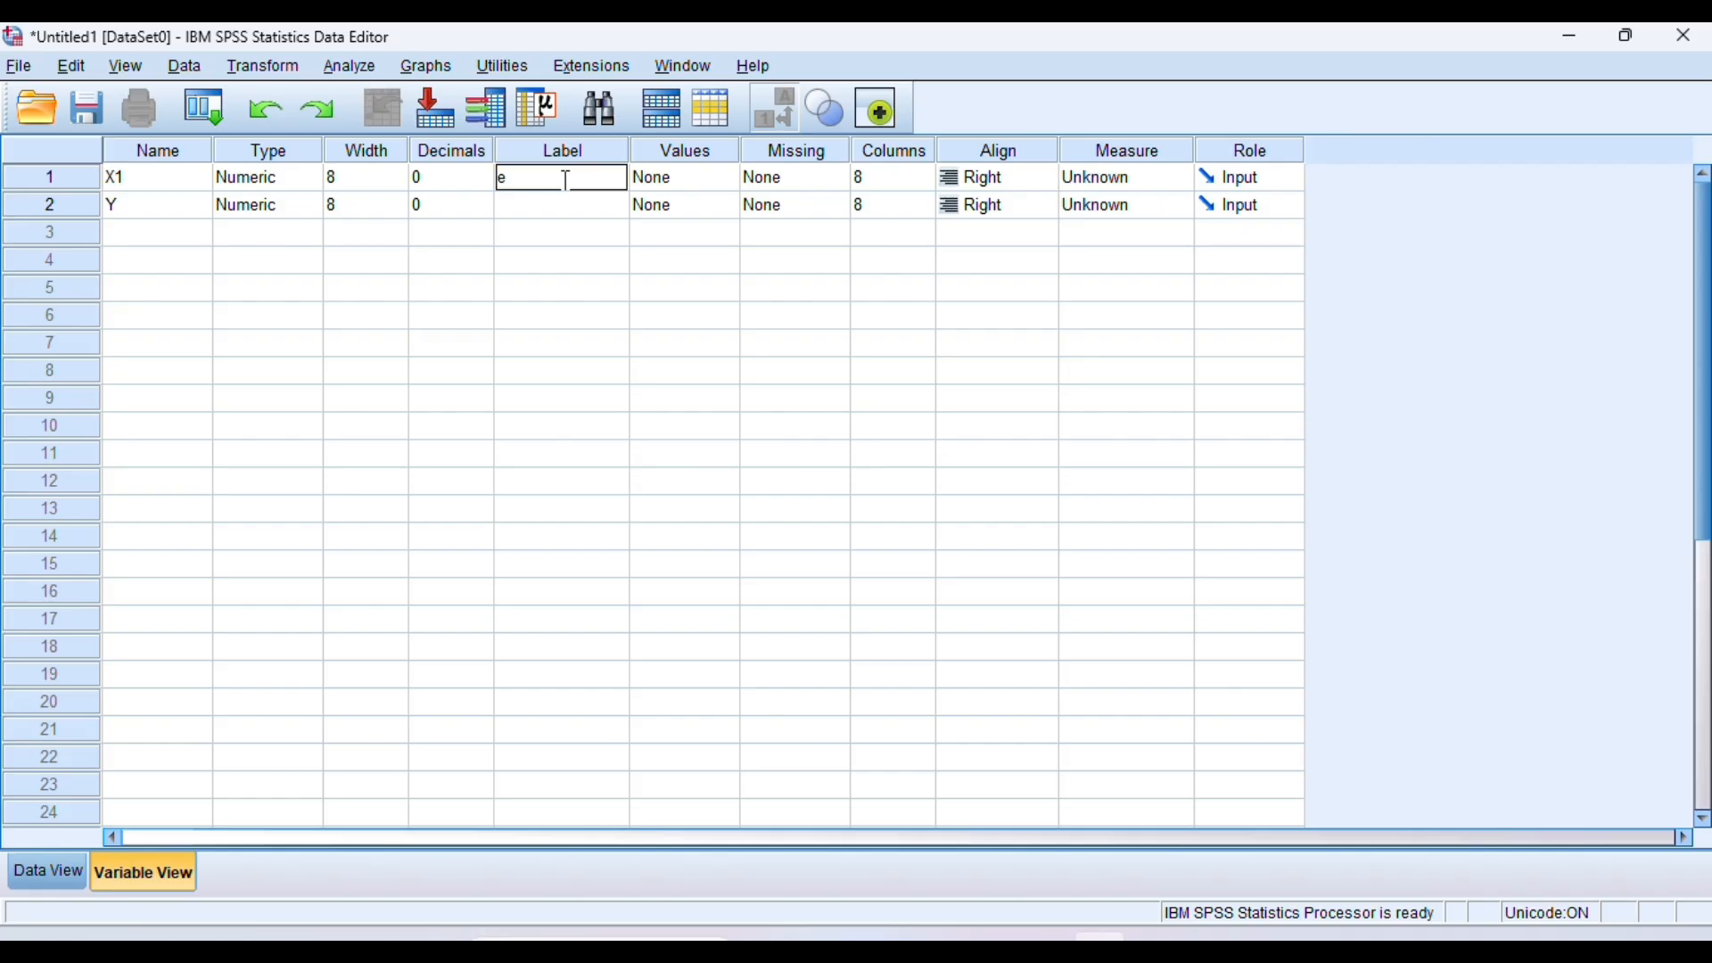
key("BackSpace")
type("ECT")
key("Return")
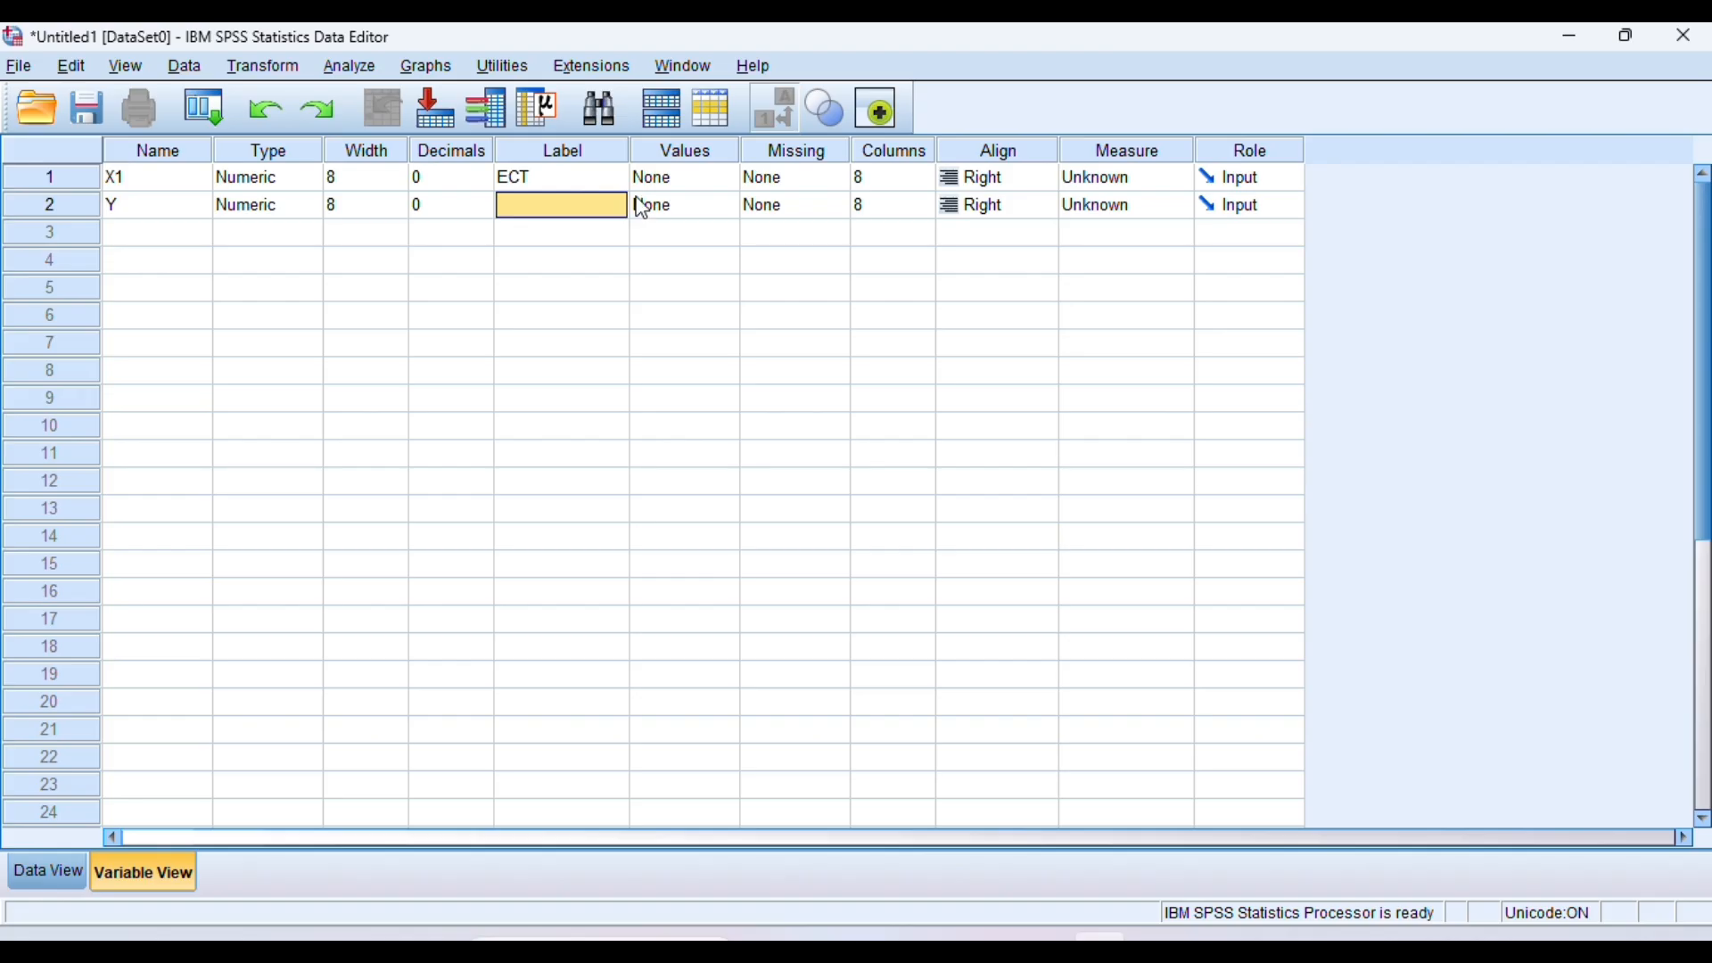
type("K")
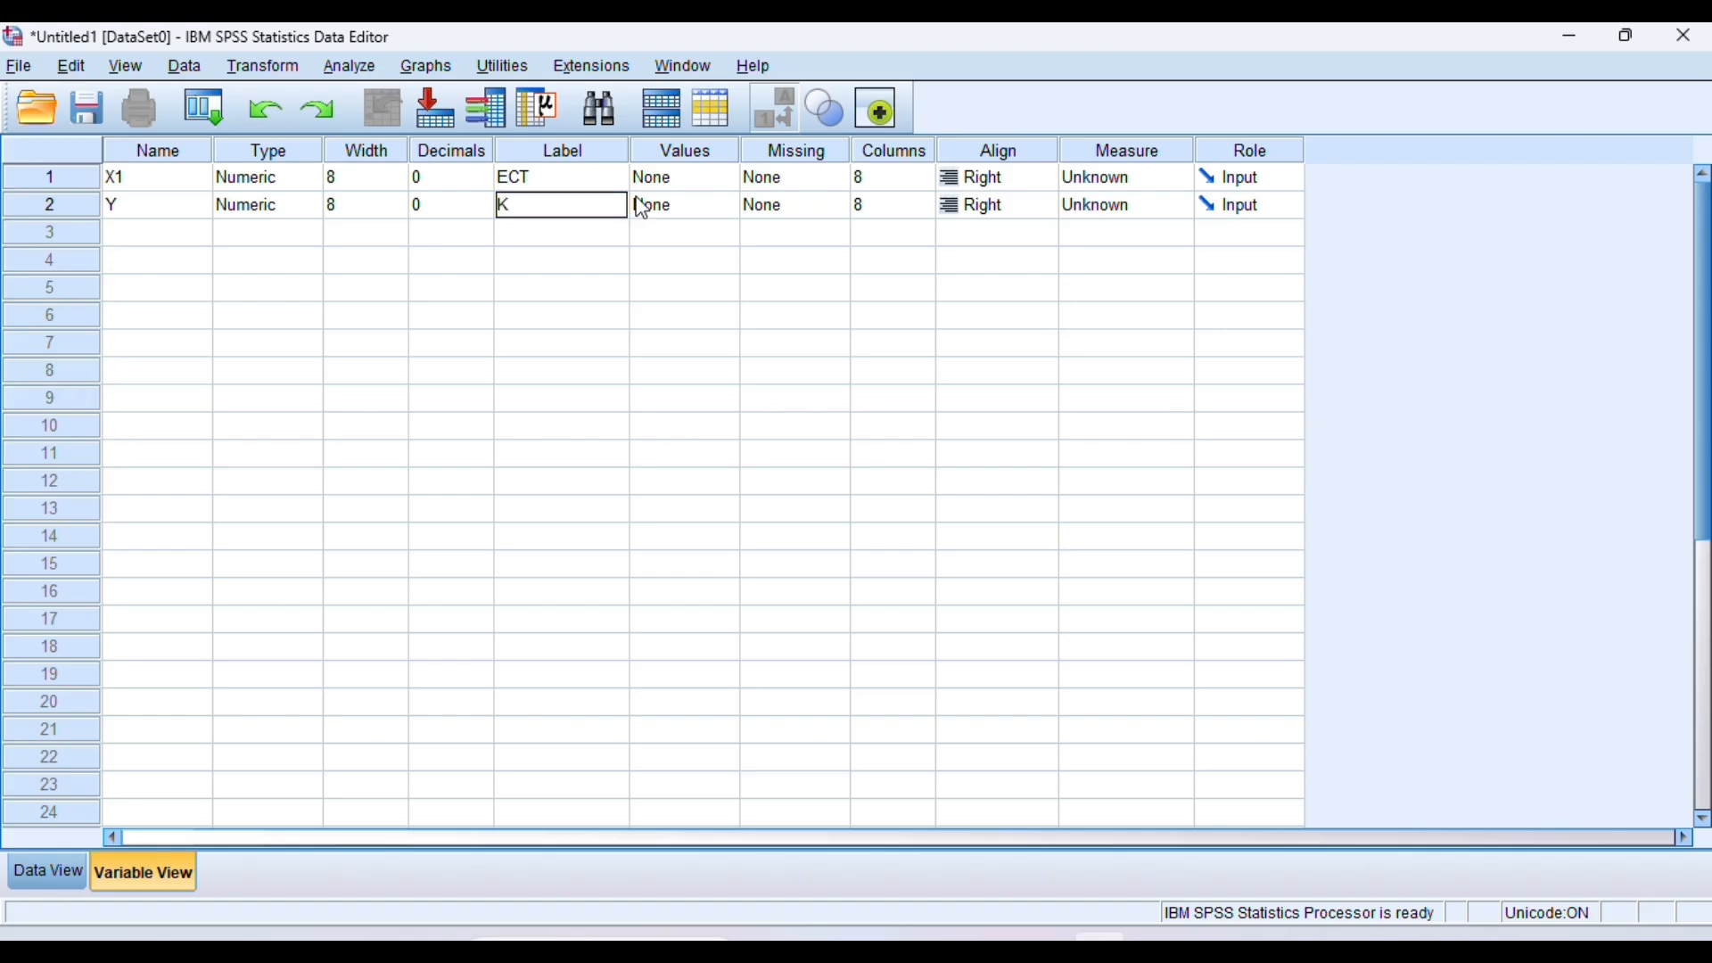
type("WP")
- Set the measurement level of variables X1 and Y to Scale
left_click(1095, 178)
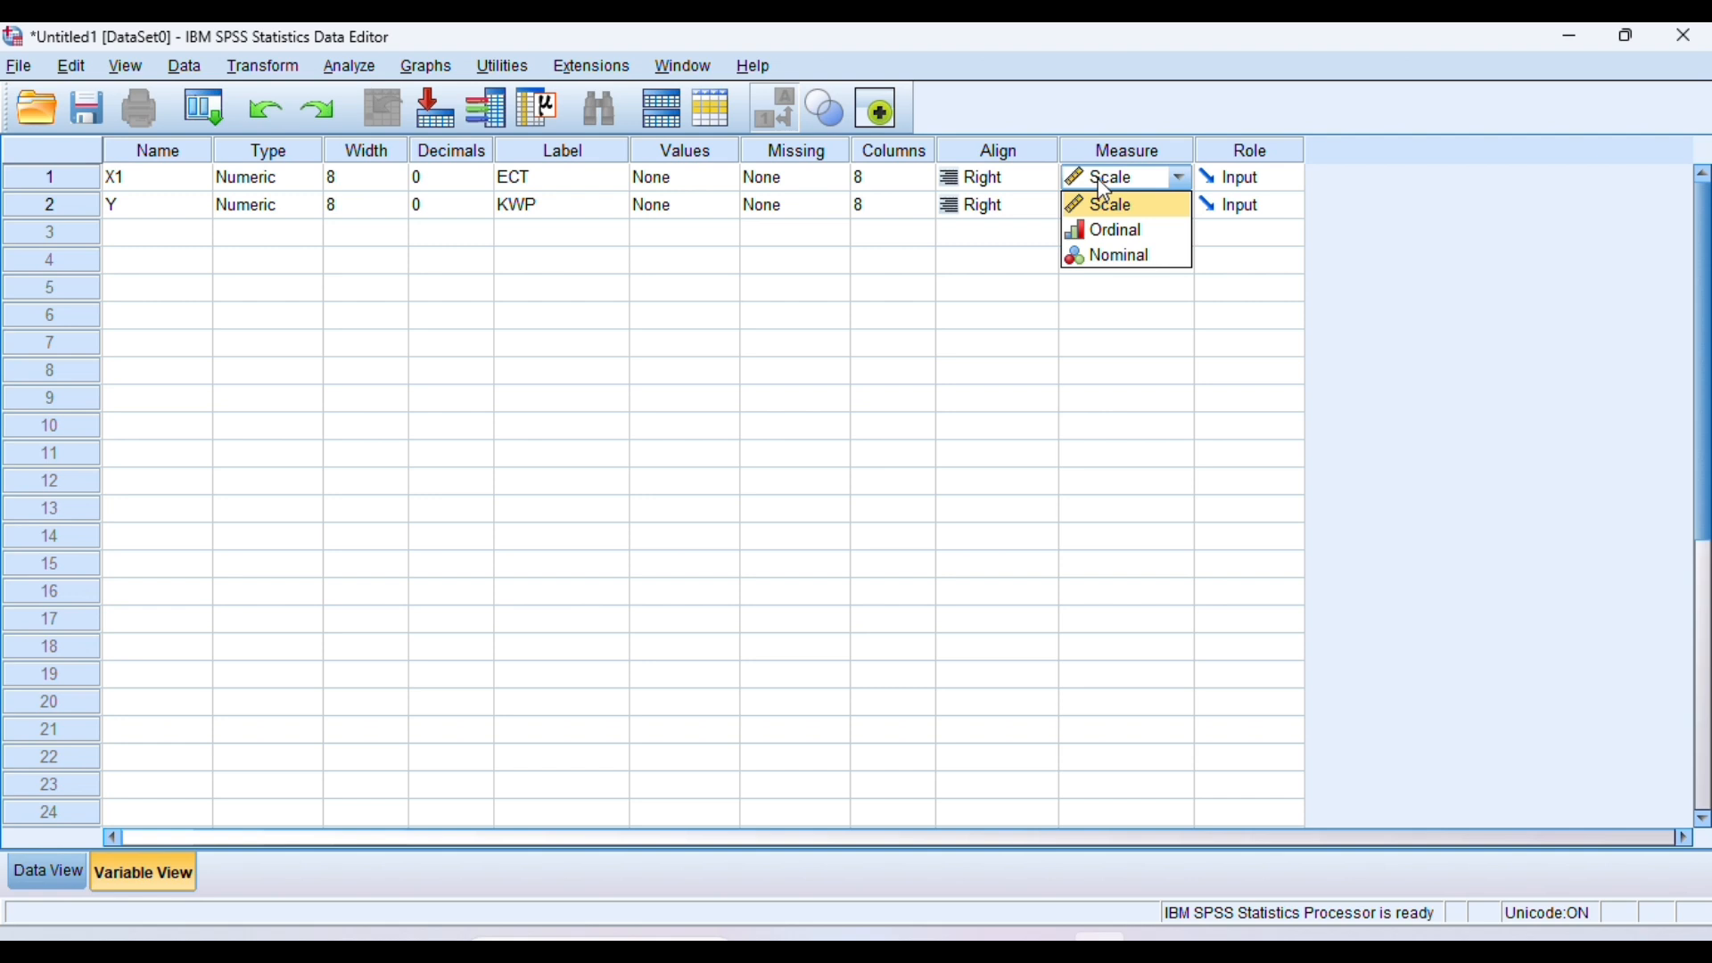
left_click(1141, 202)
left_click(1143, 204)
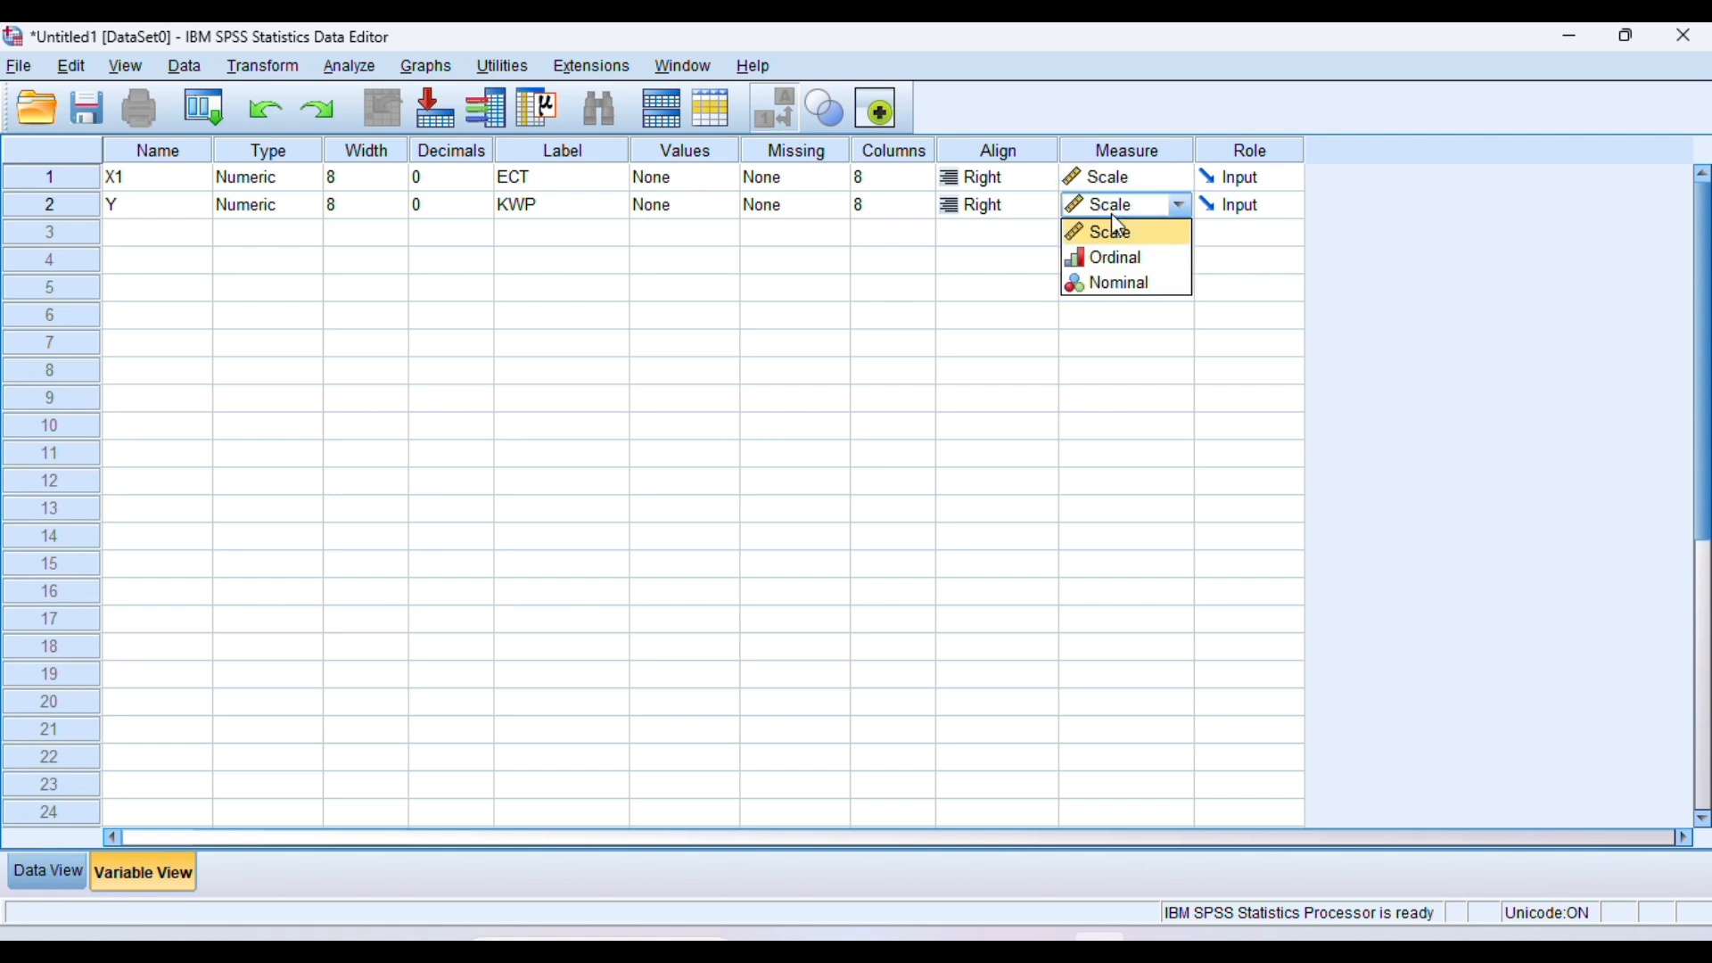
left_click(1118, 228)
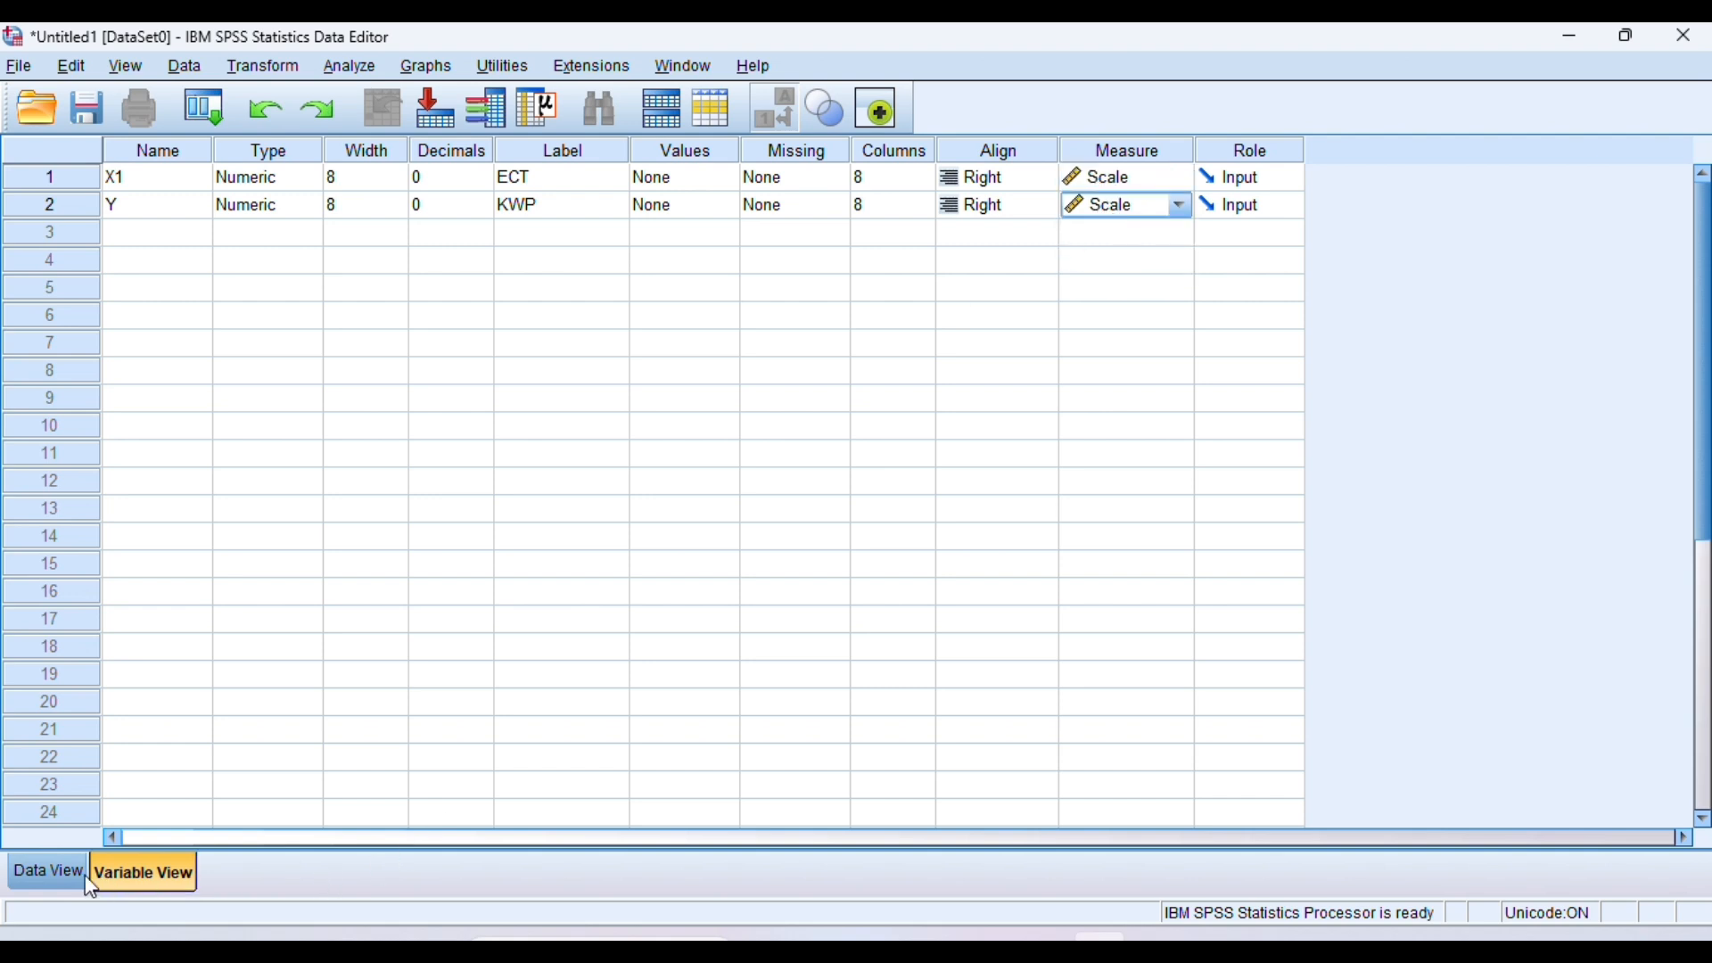
- Copy the TOTAL values in L3:L36 of Sheet4 in the Excel workbook into the X1 column of the SPSS dataset
left_click(48, 872)
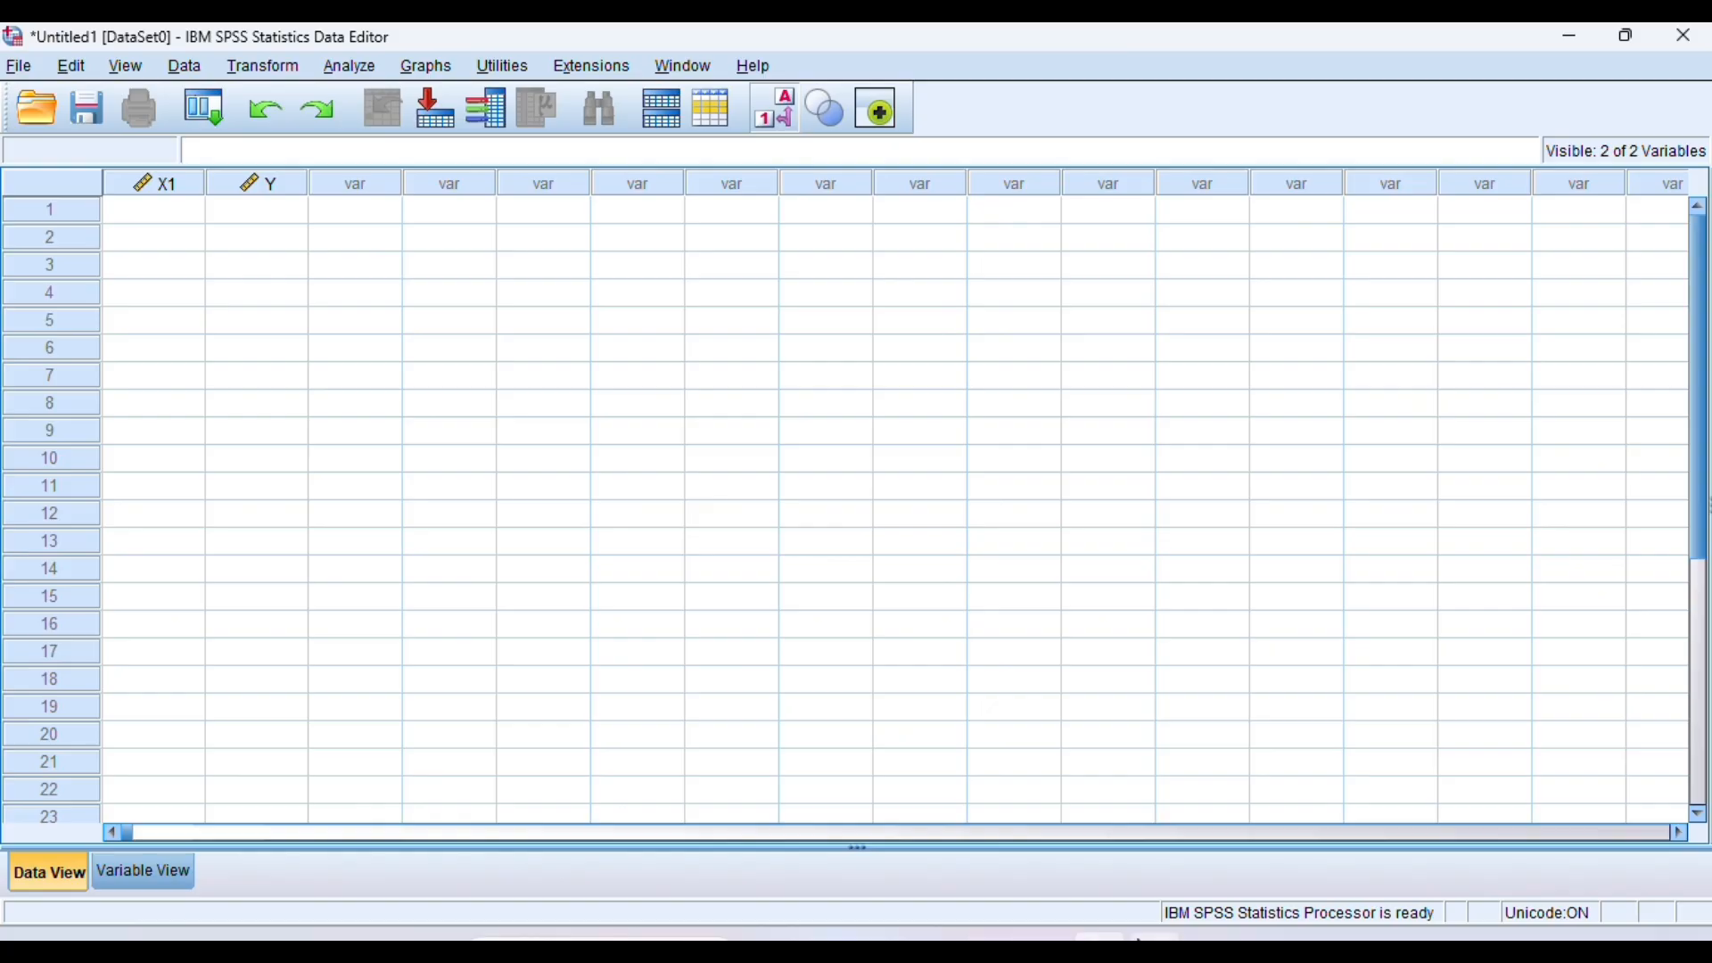
left_click(1154, 936)
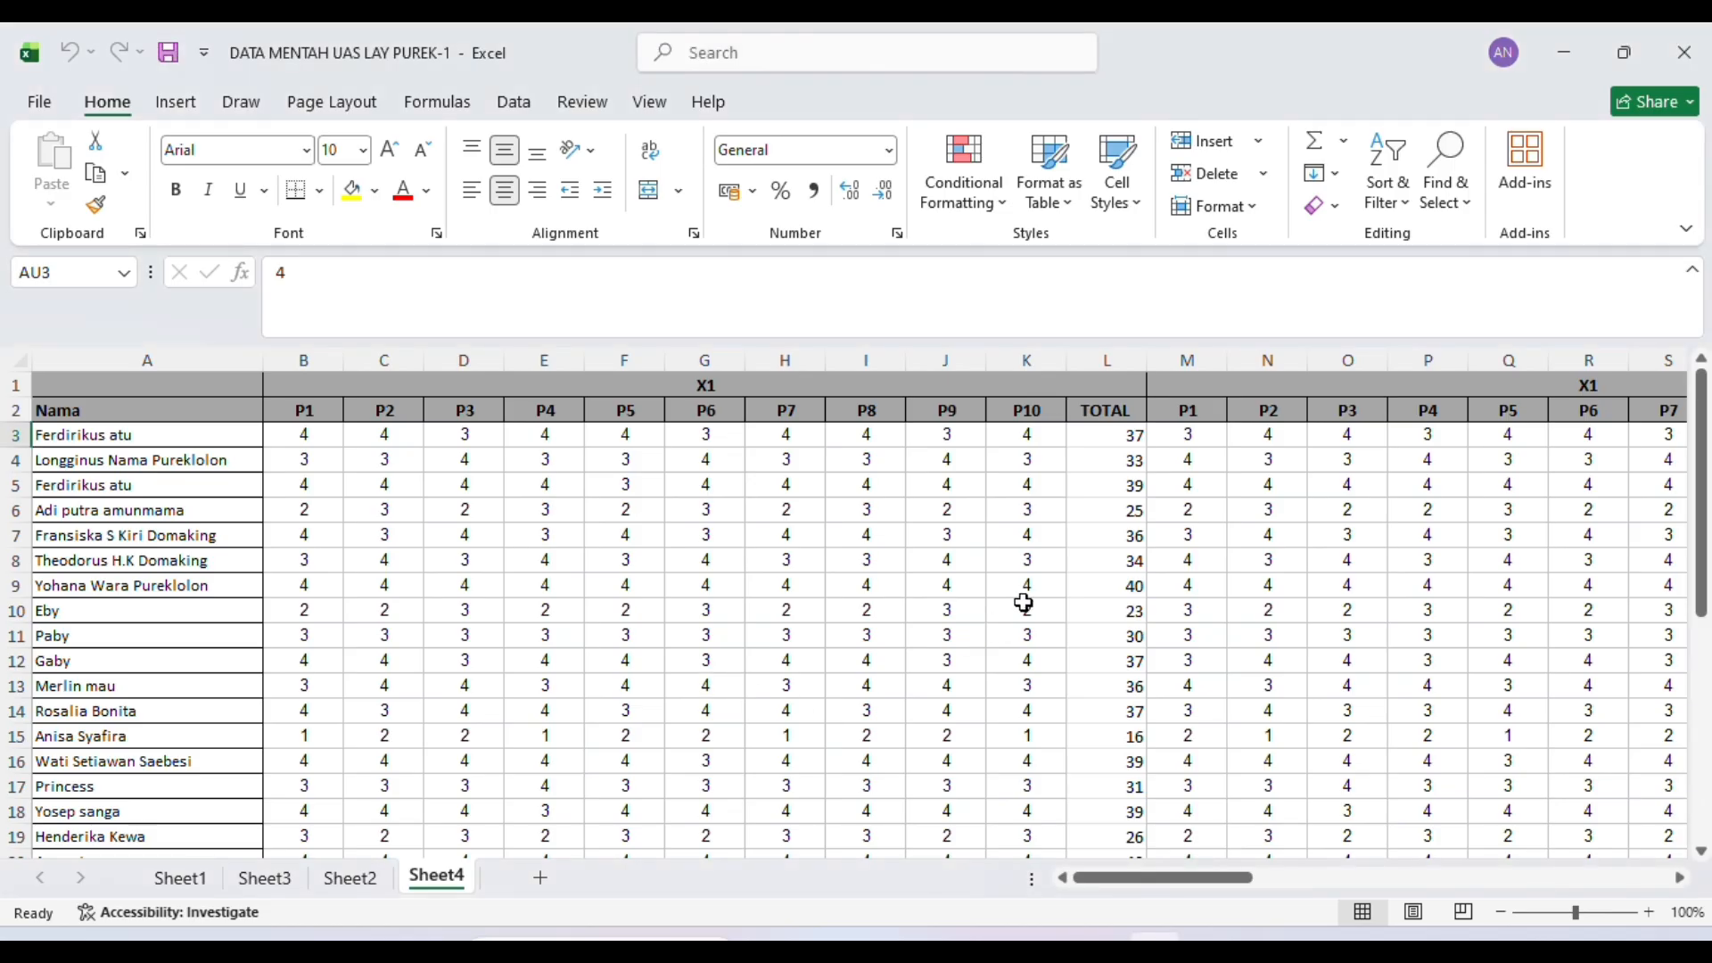
left_click(1106, 431)
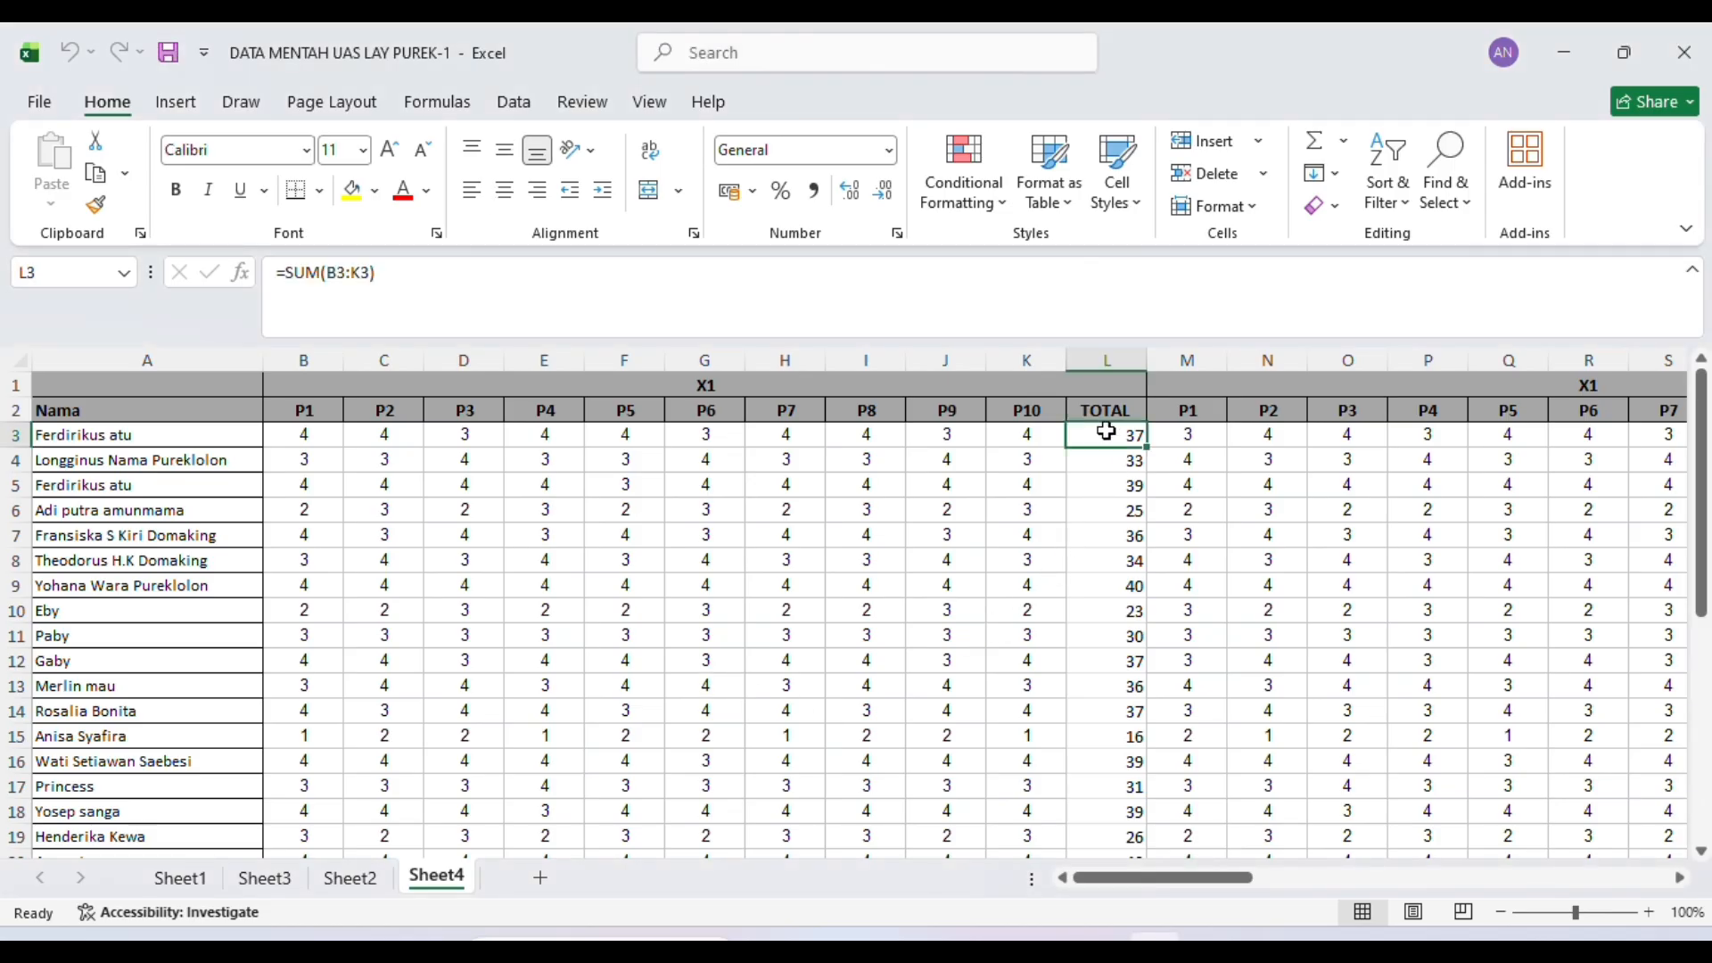
left_click_drag(1107, 432, 1116, 688)
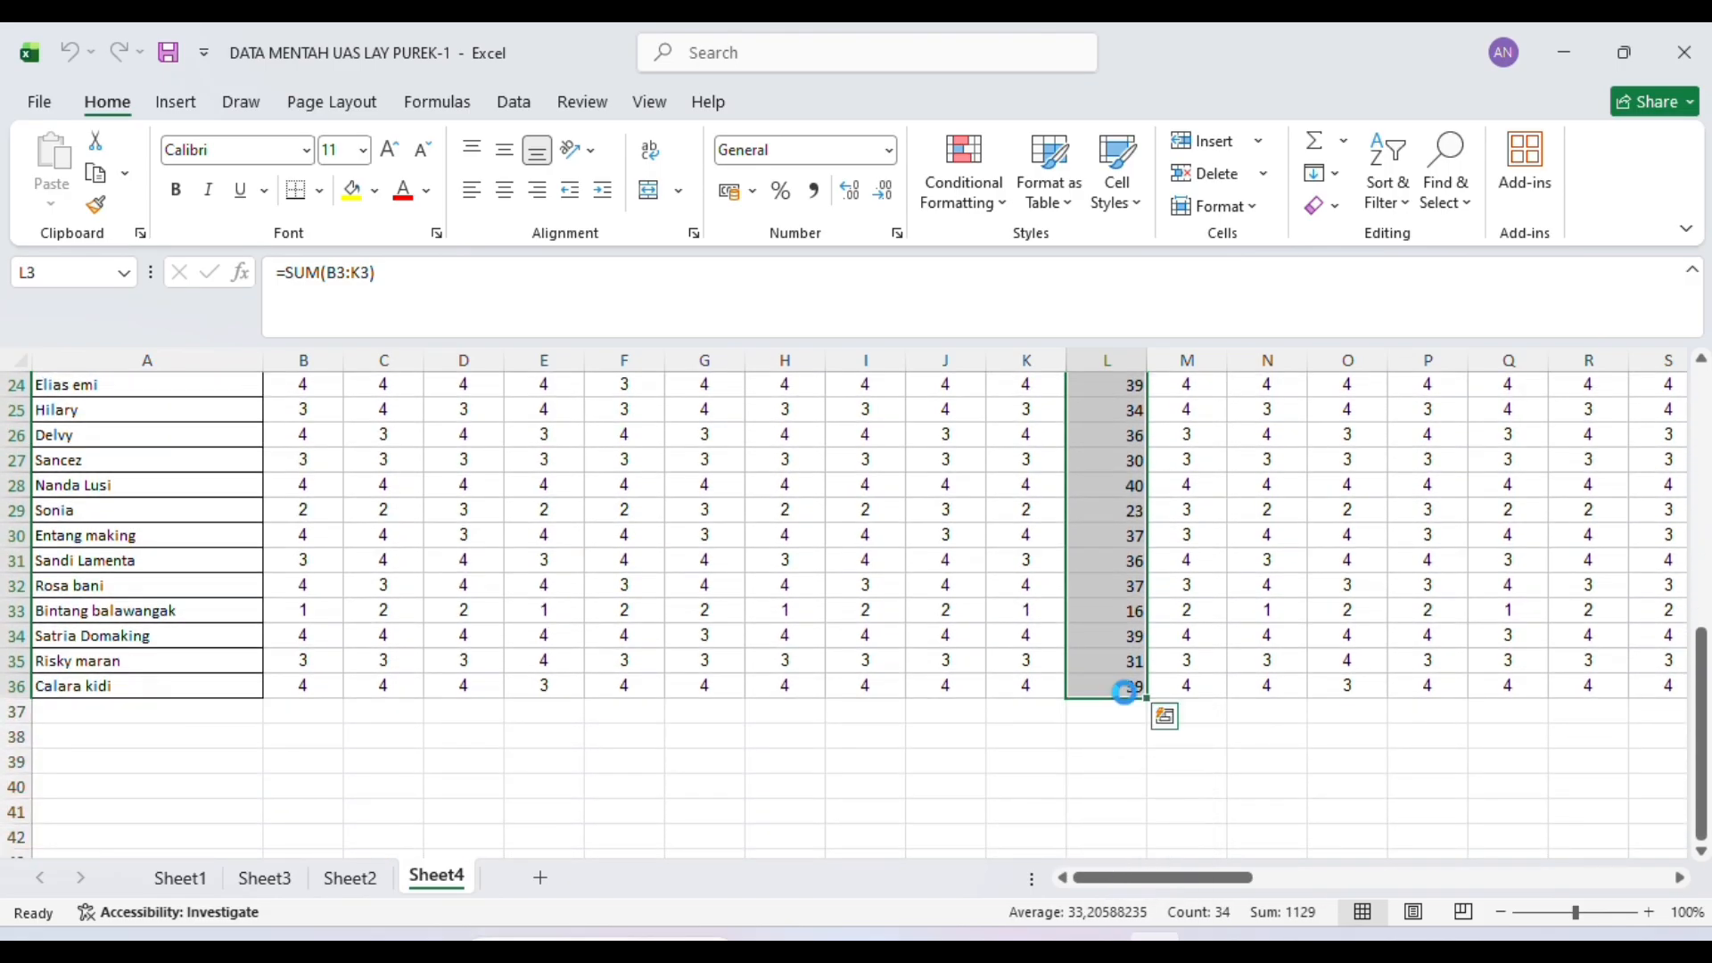
key("ctrl+c")
left_click(1120, 938)
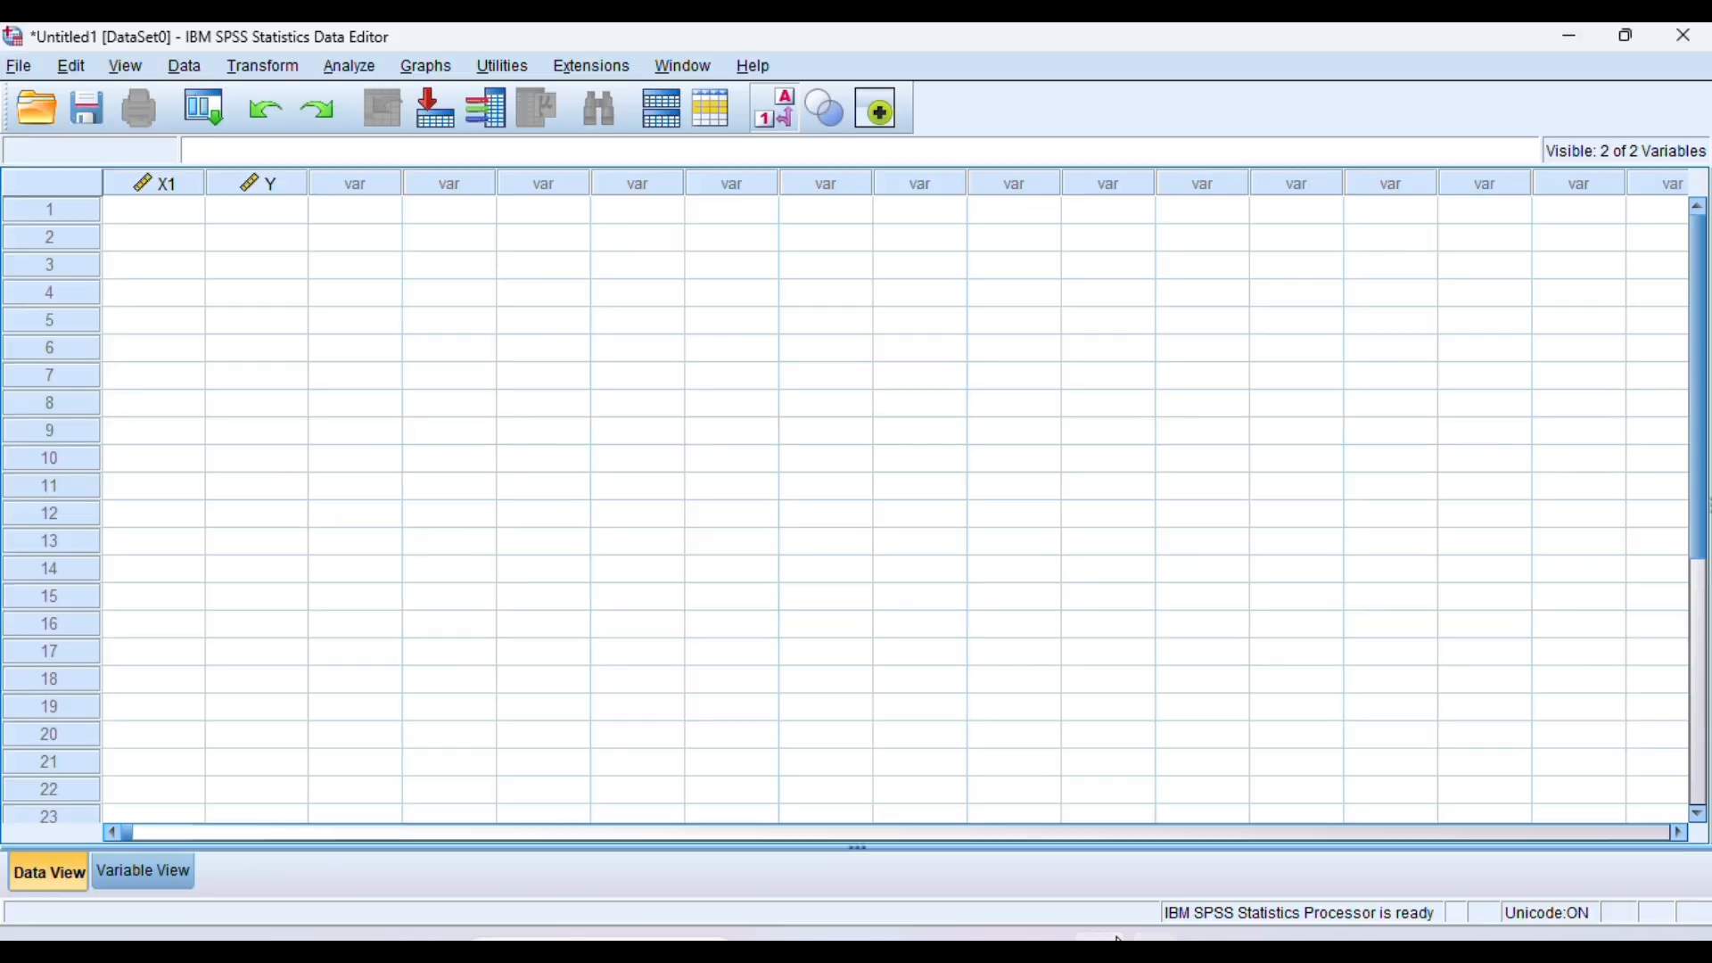
left_click(181, 221)
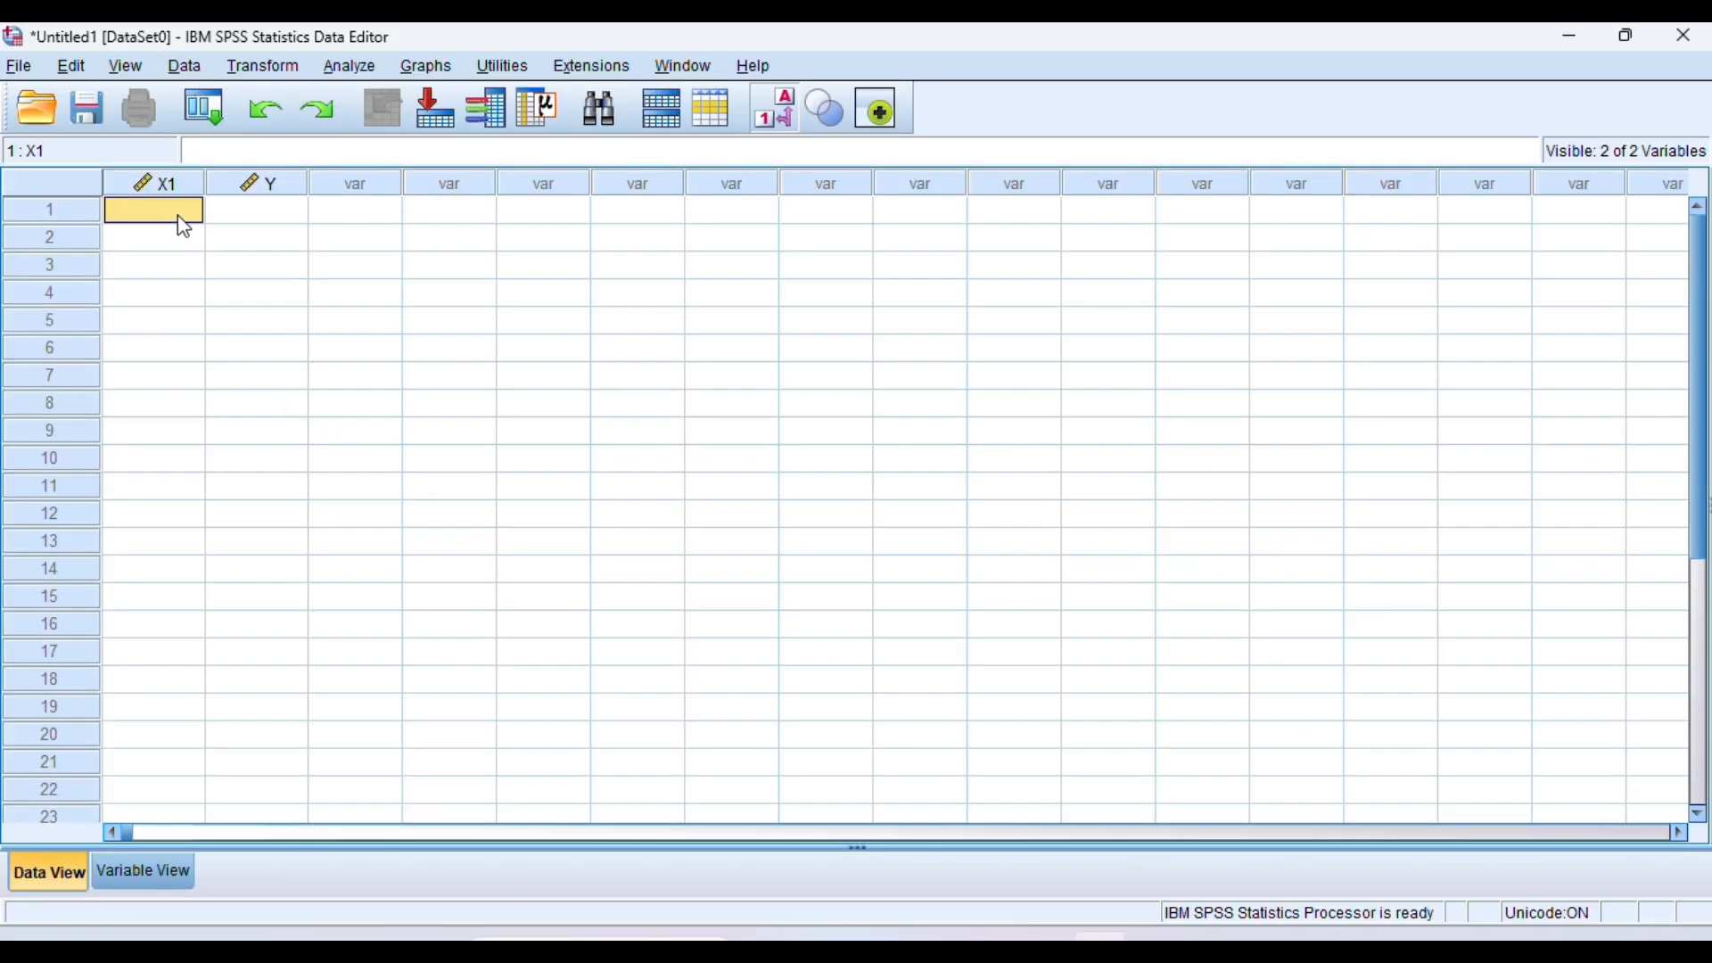
key("ctrl+v")
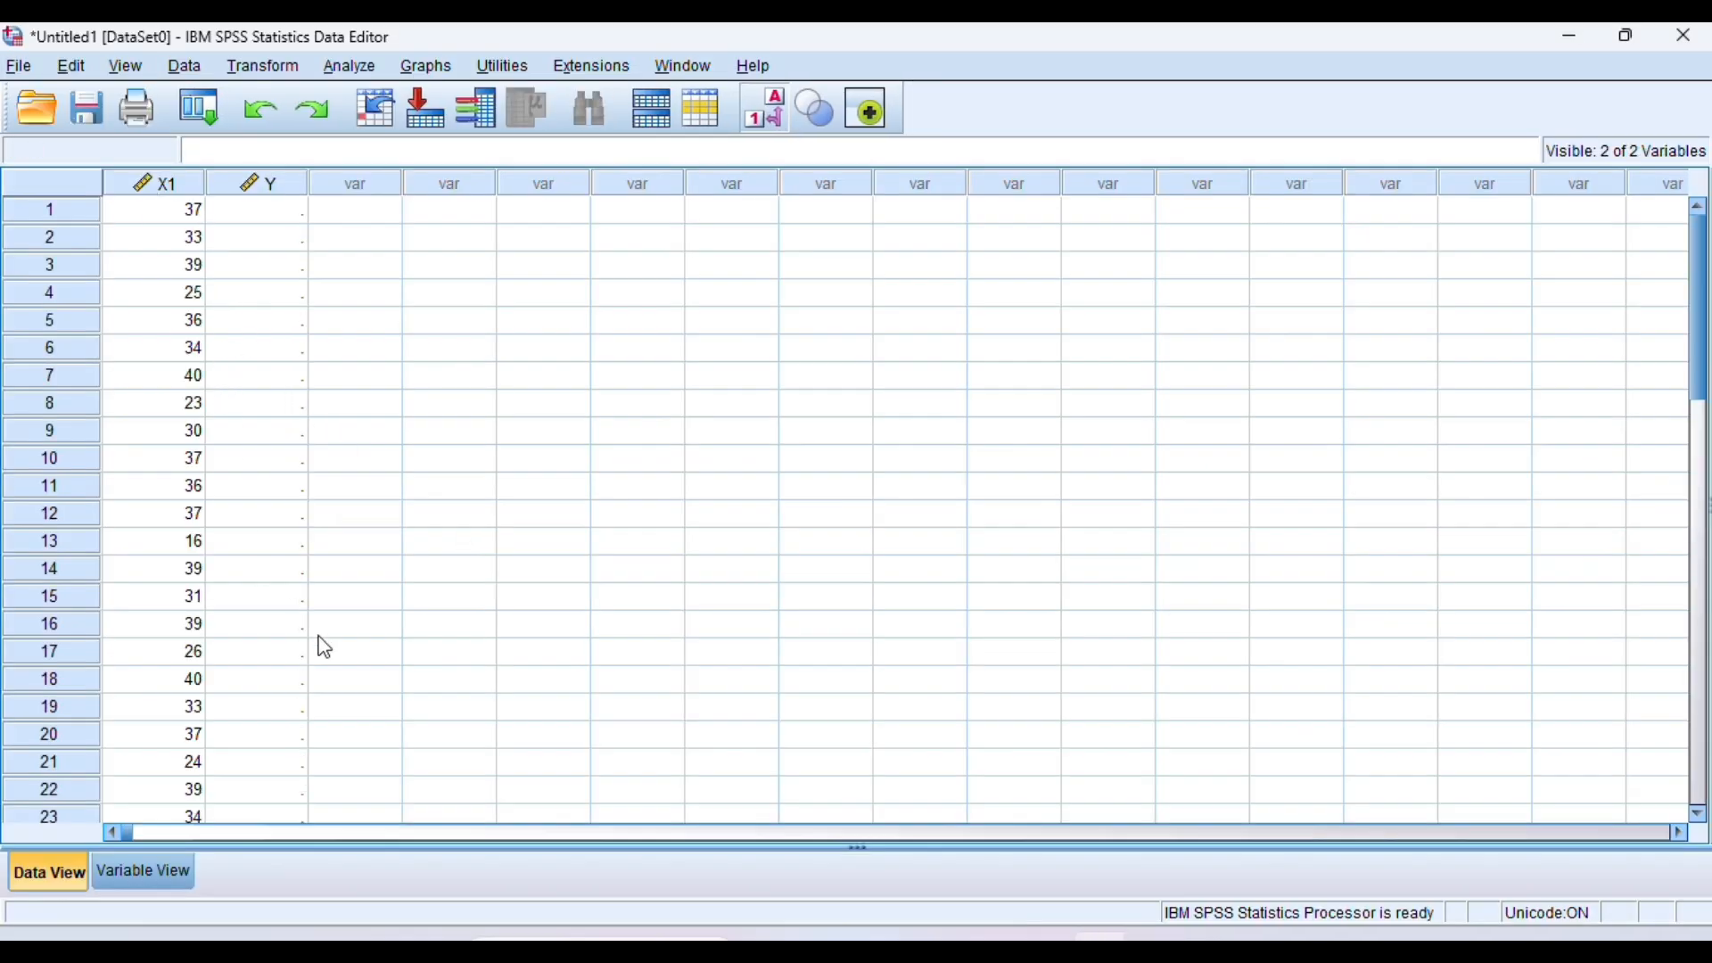
- Copy the Y TOTAL values in AH3:AH36 of Sheet4 in Excel into the Y column of the SPSS dataset
mouse_move(1159, 938)
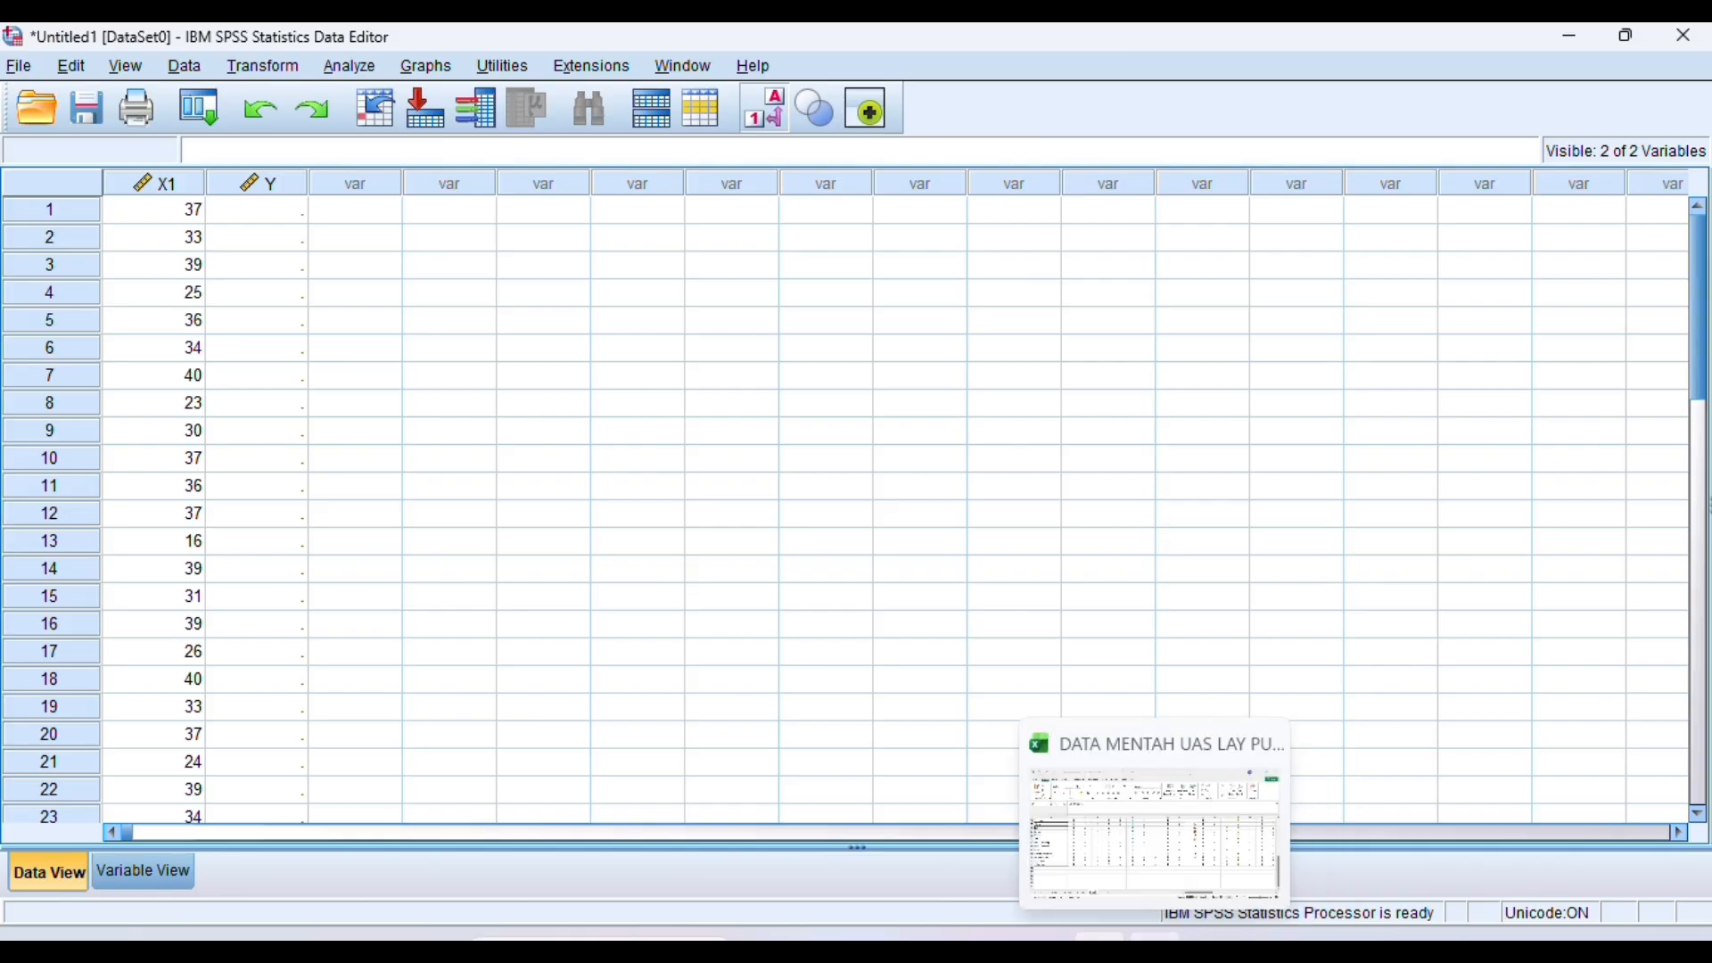
left_click(1112, 777)
scroll(1112, 777, "up", 8)
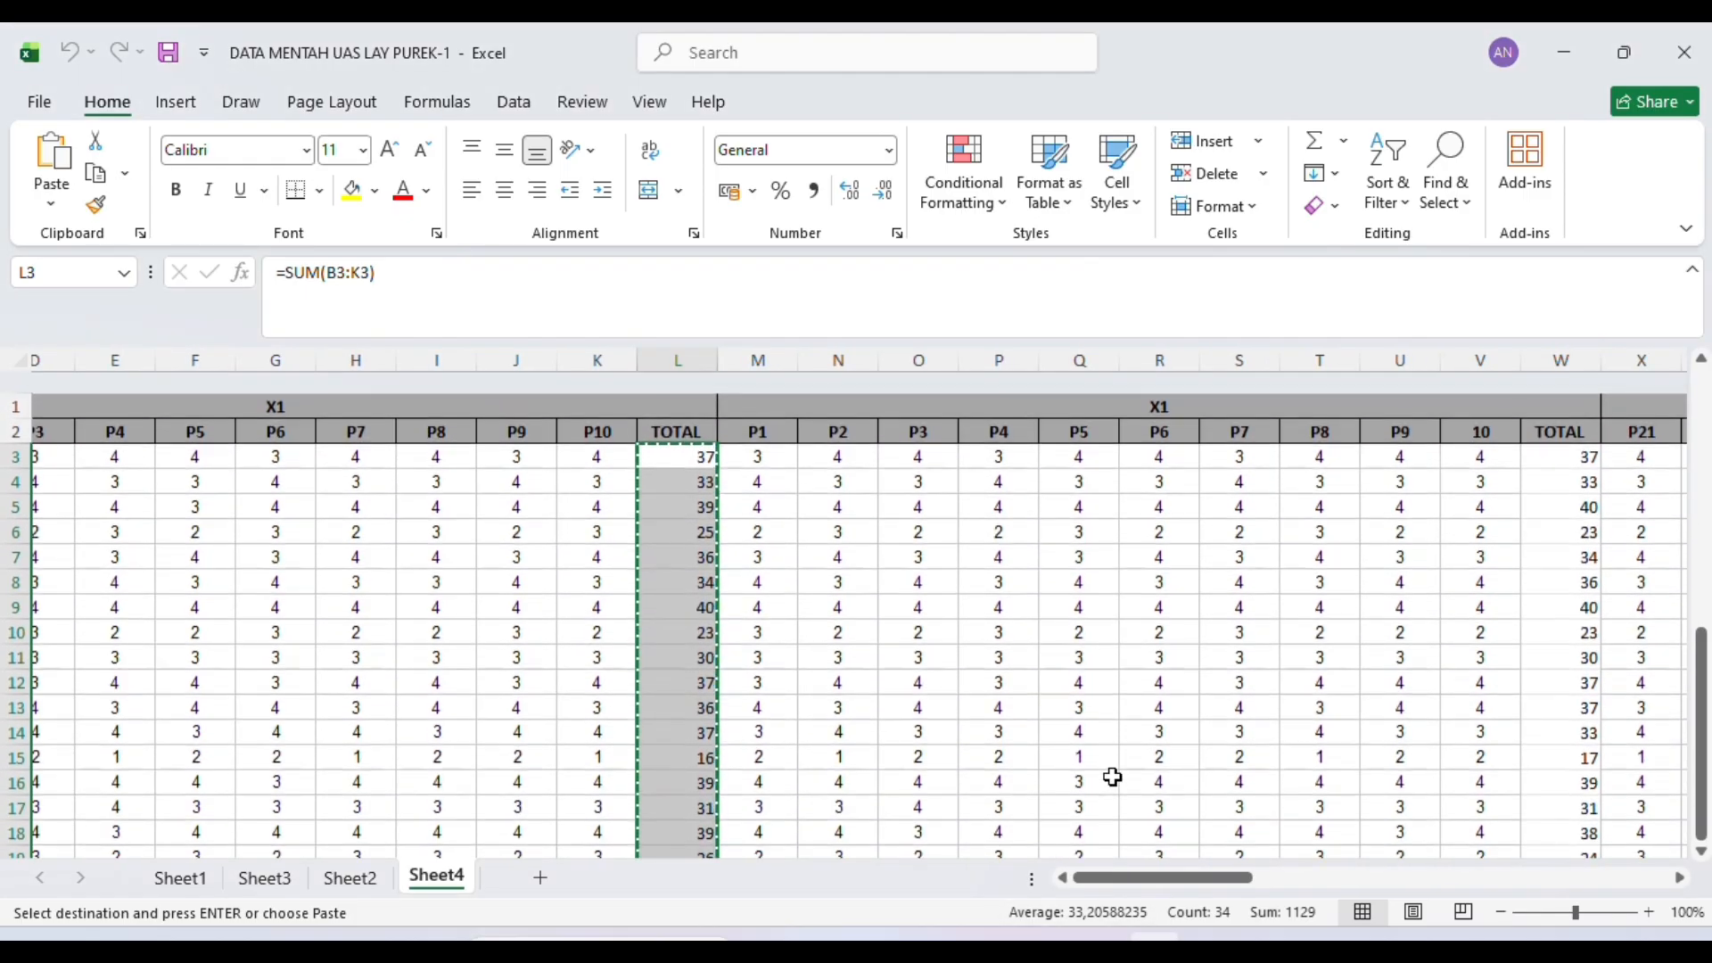
scroll(1112, 777, "right", 6)
scroll(1113, 777, "right", 3)
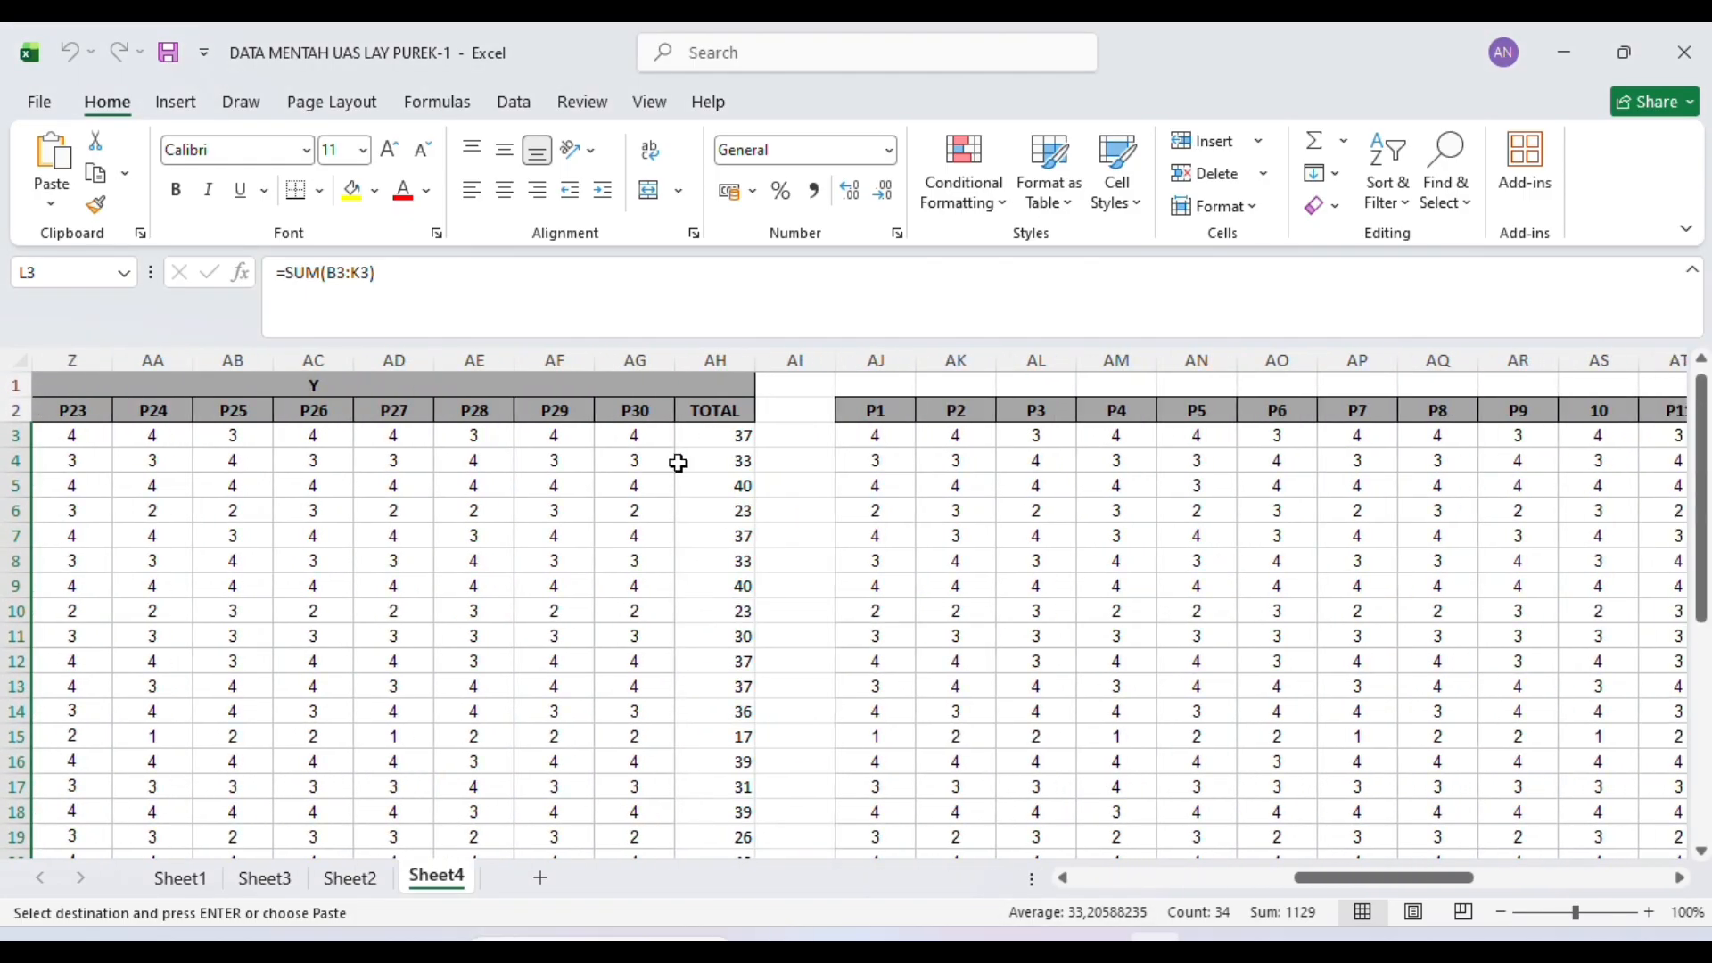
left_click(717, 438)
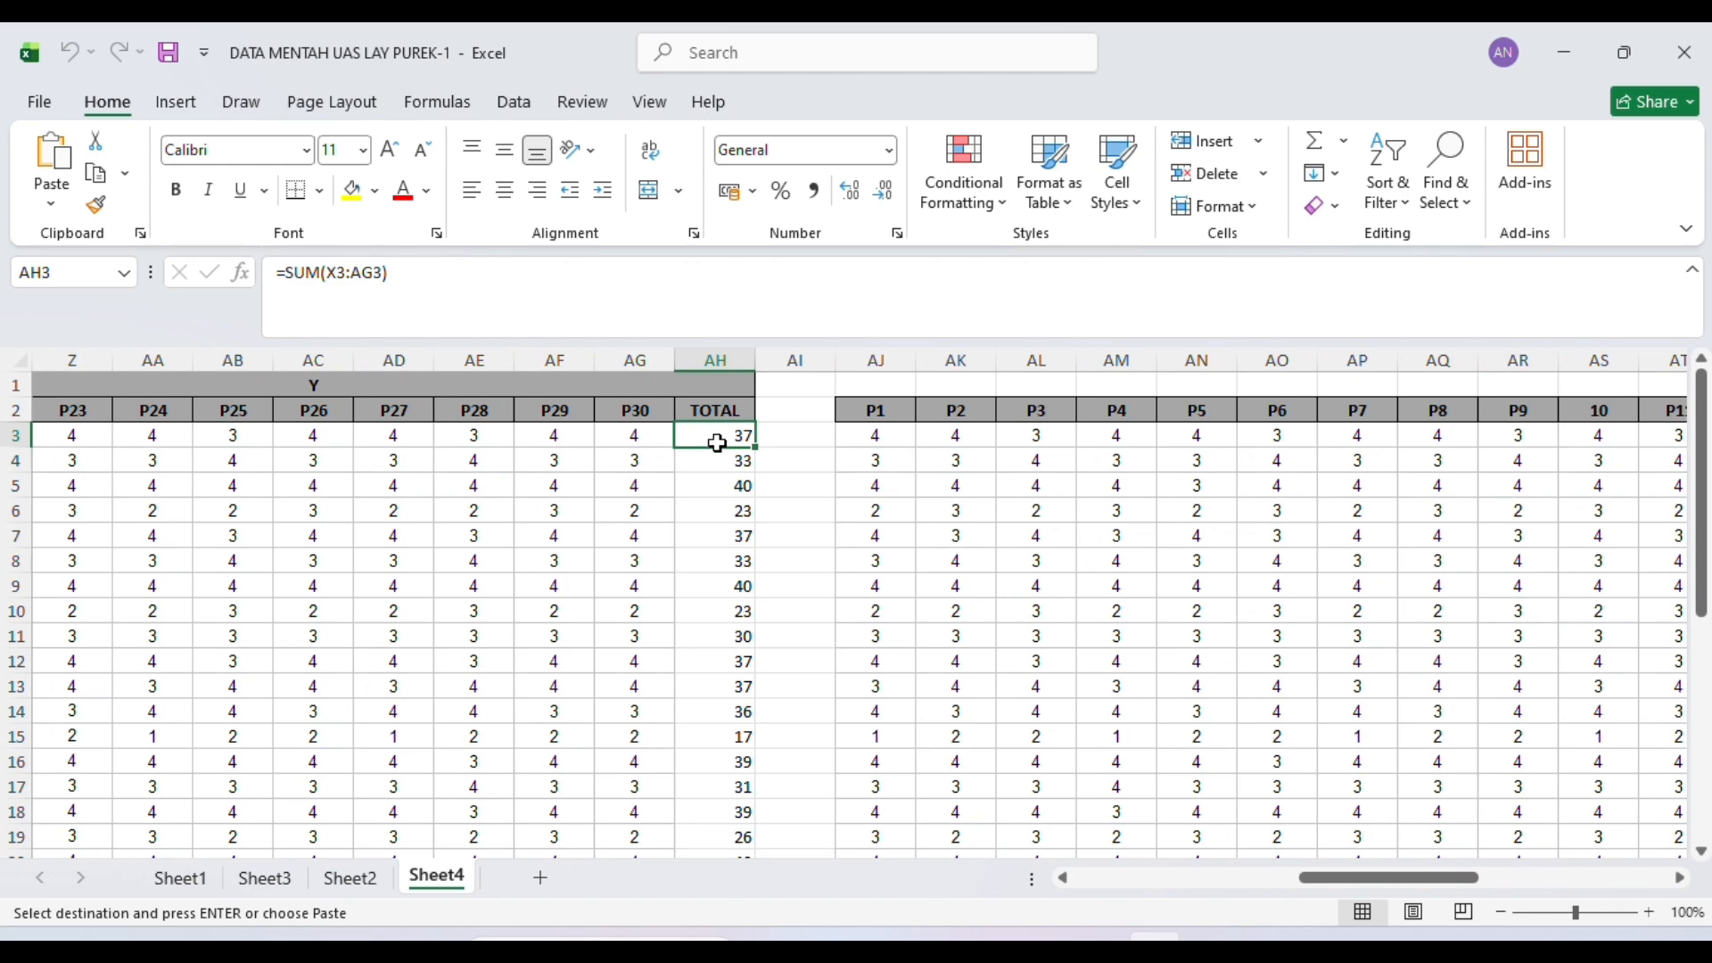
left_click_drag(717, 438, 716, 643)
key("ctrl+c")
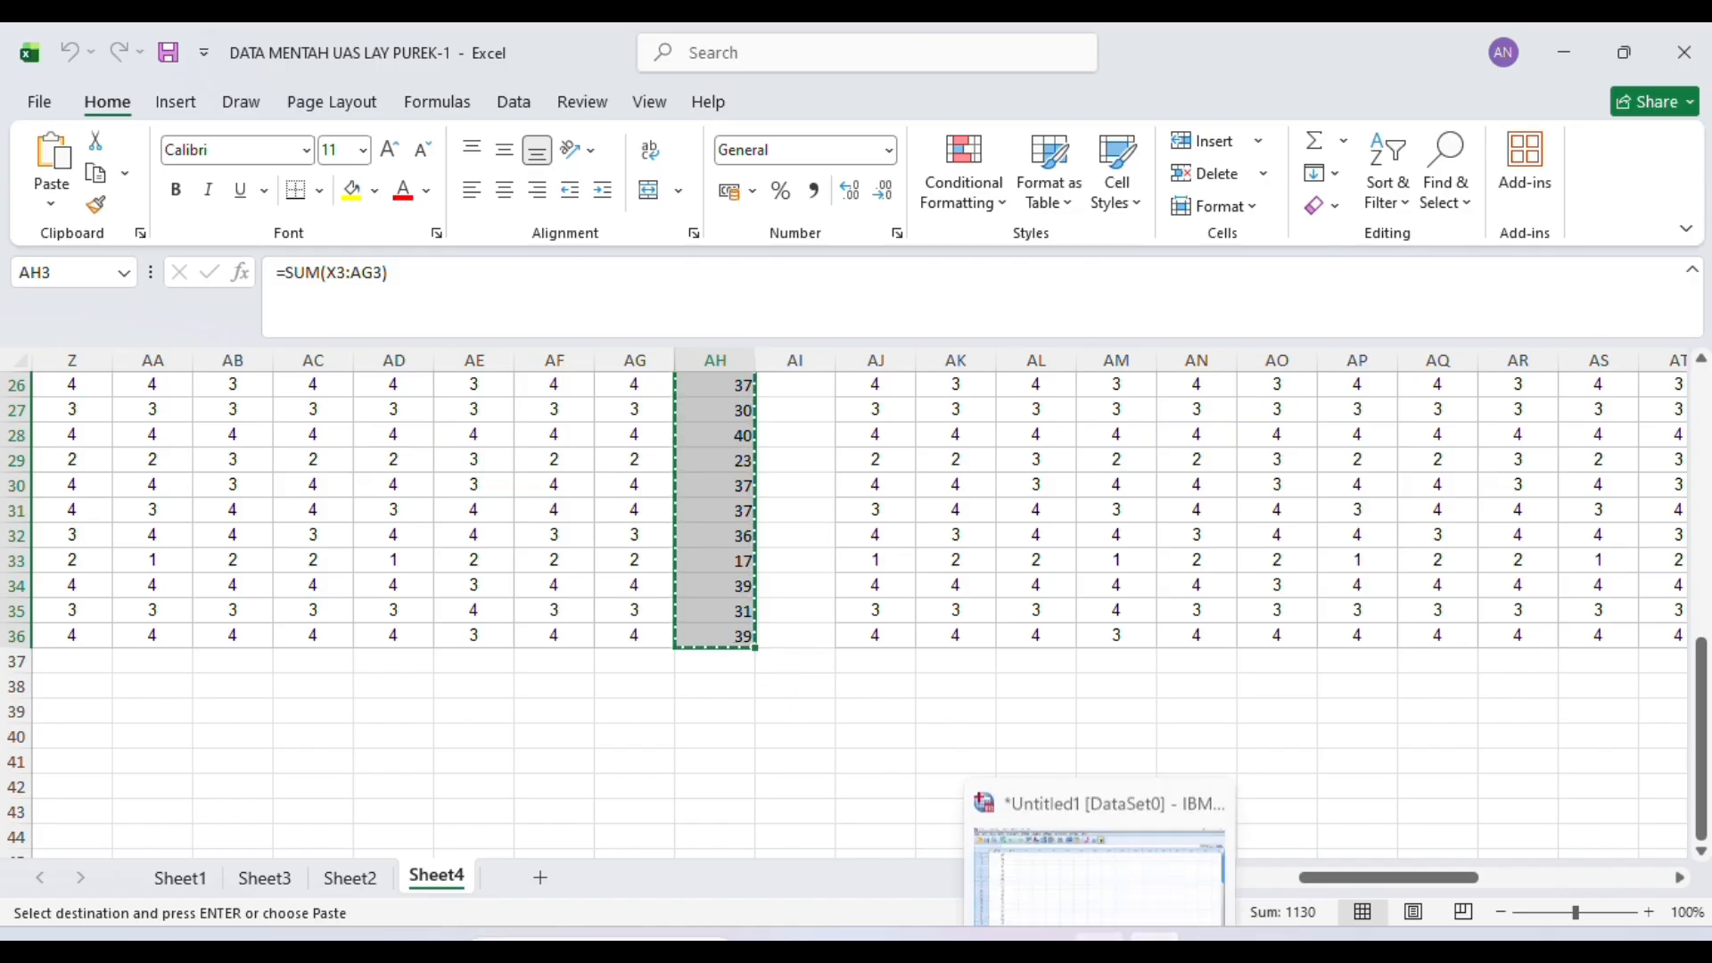
left_click(1097, 861)
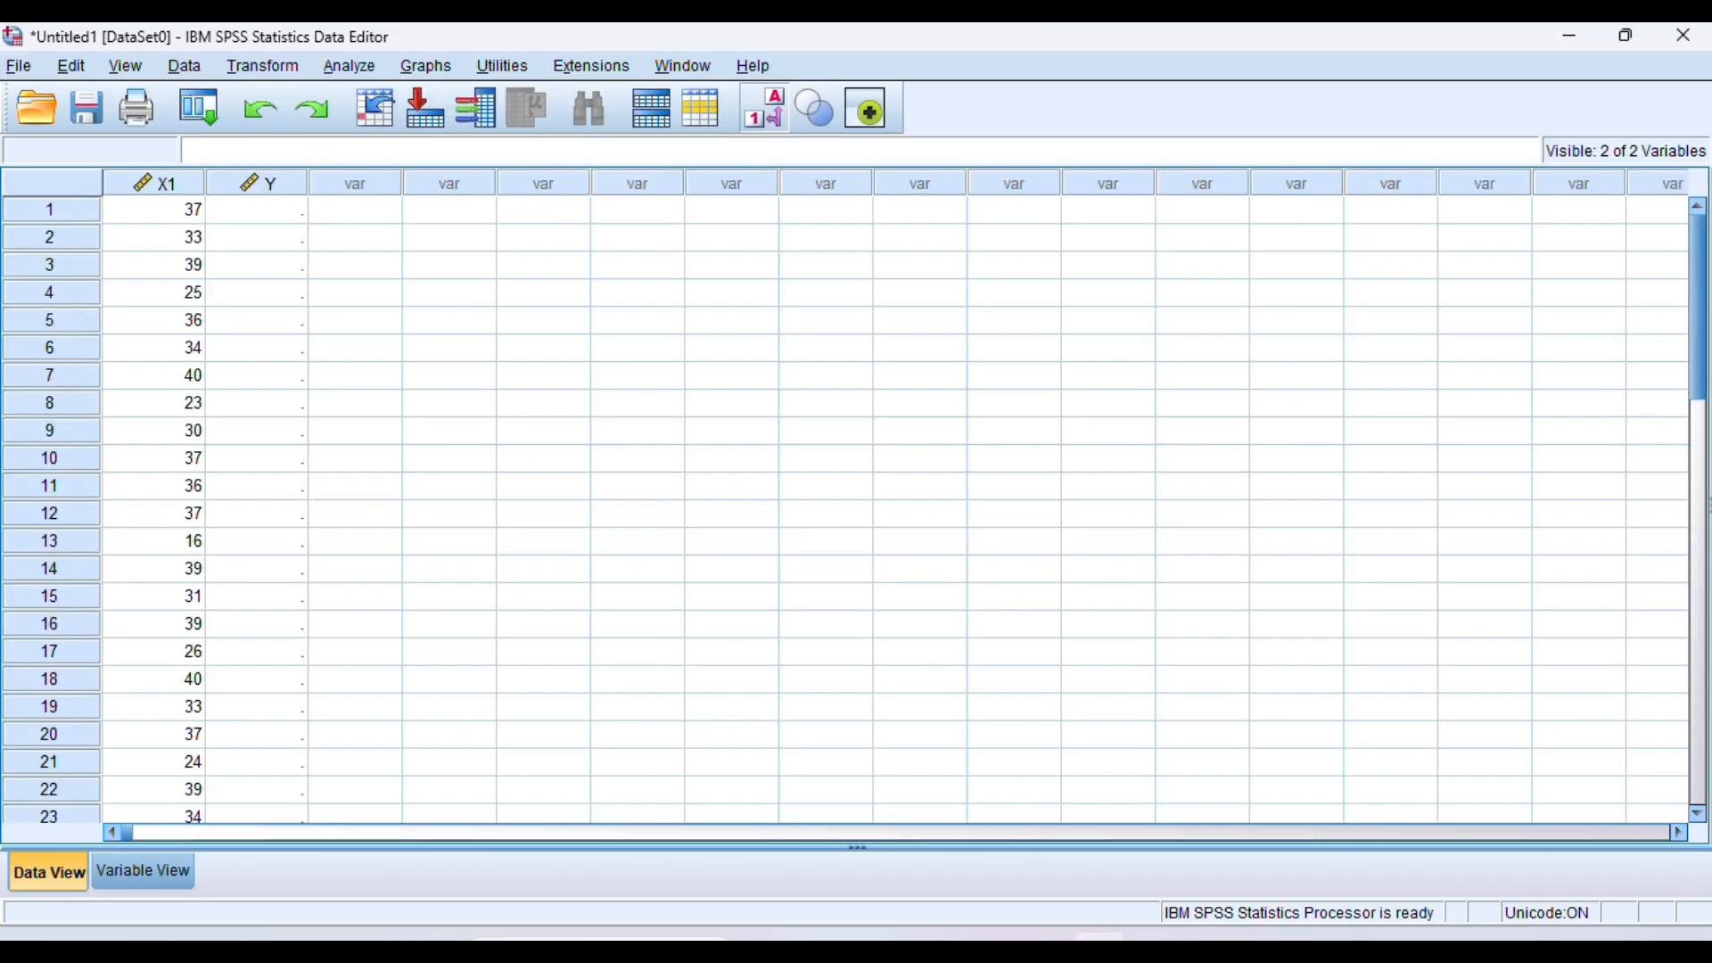
left_click(254, 214)
key("ctrl+v")
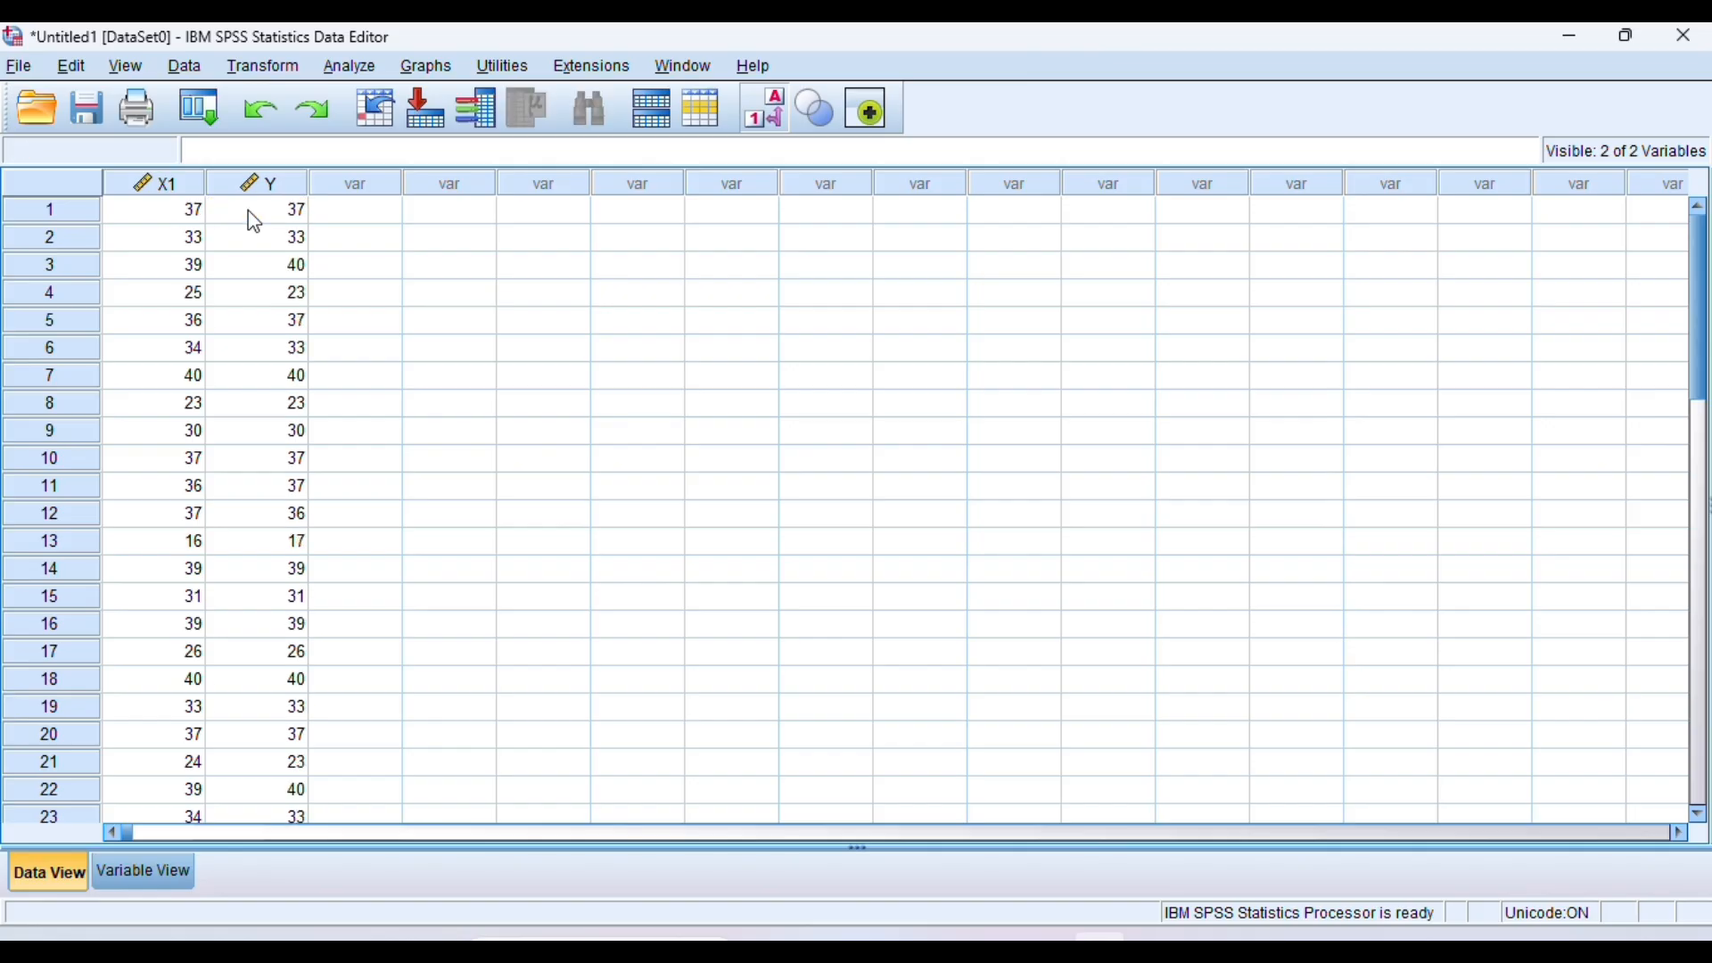
- Run a linear regression with KWP [Y] as dependent and ECT [X1] as independent variable, and review the output tables
left_click(348, 68)
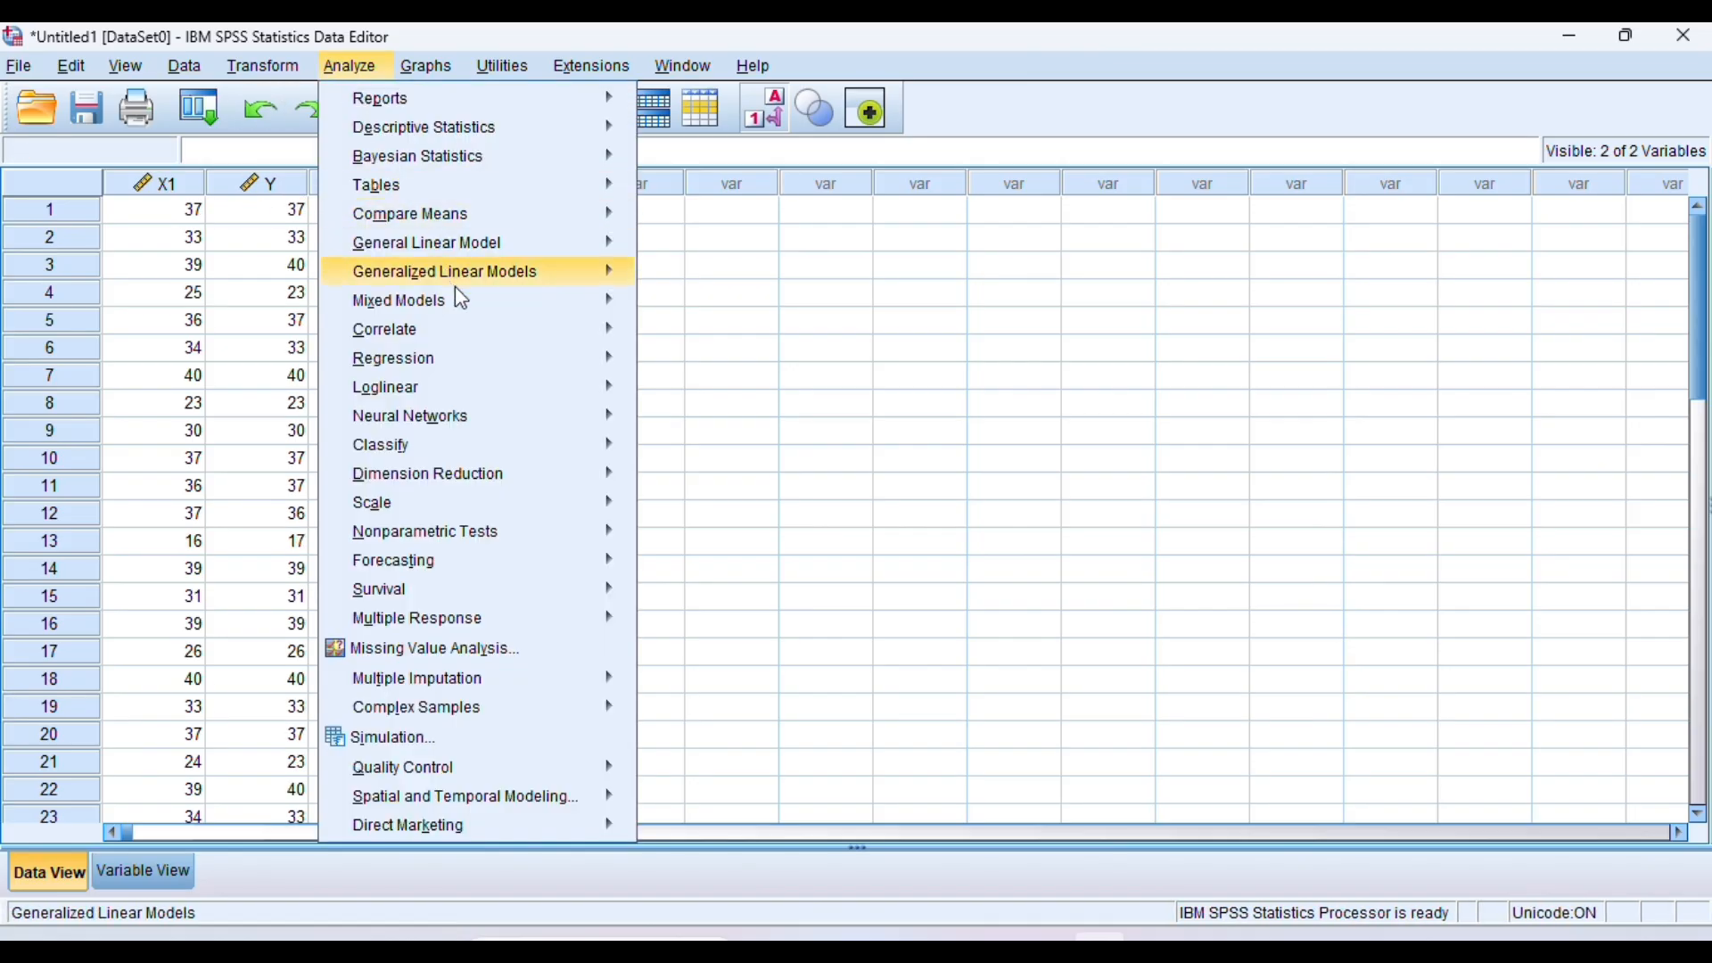
mouse_move(526, 358)
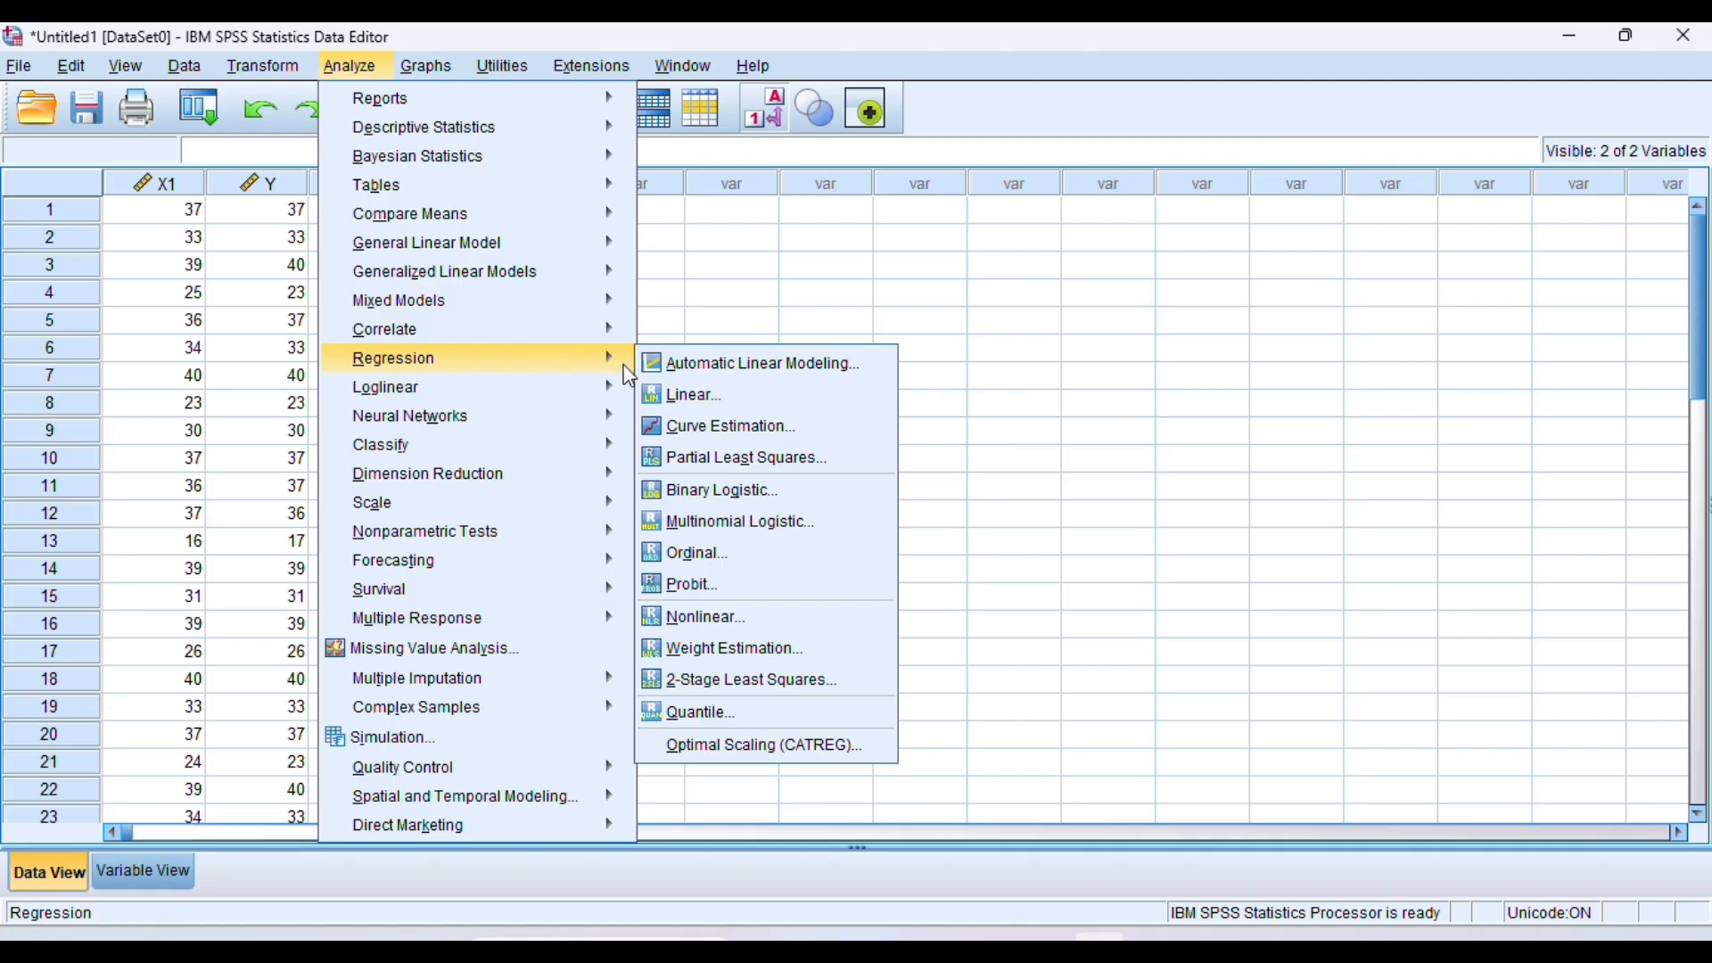
left_click(702, 396)
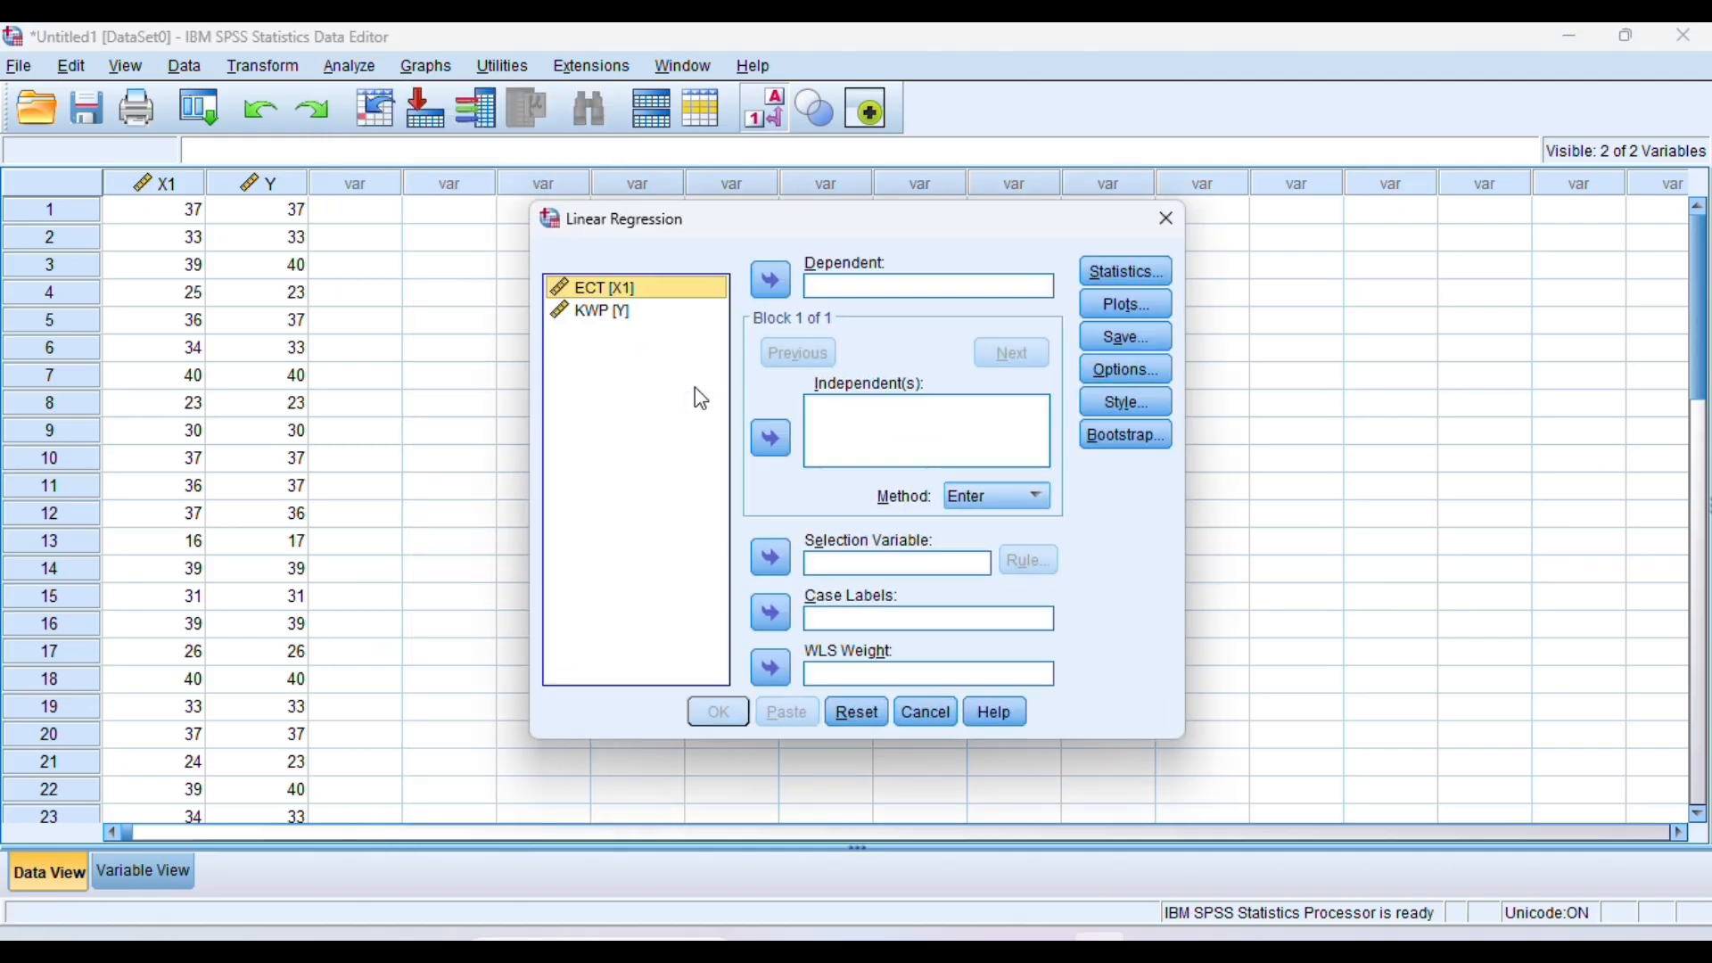
left_click(645, 313)
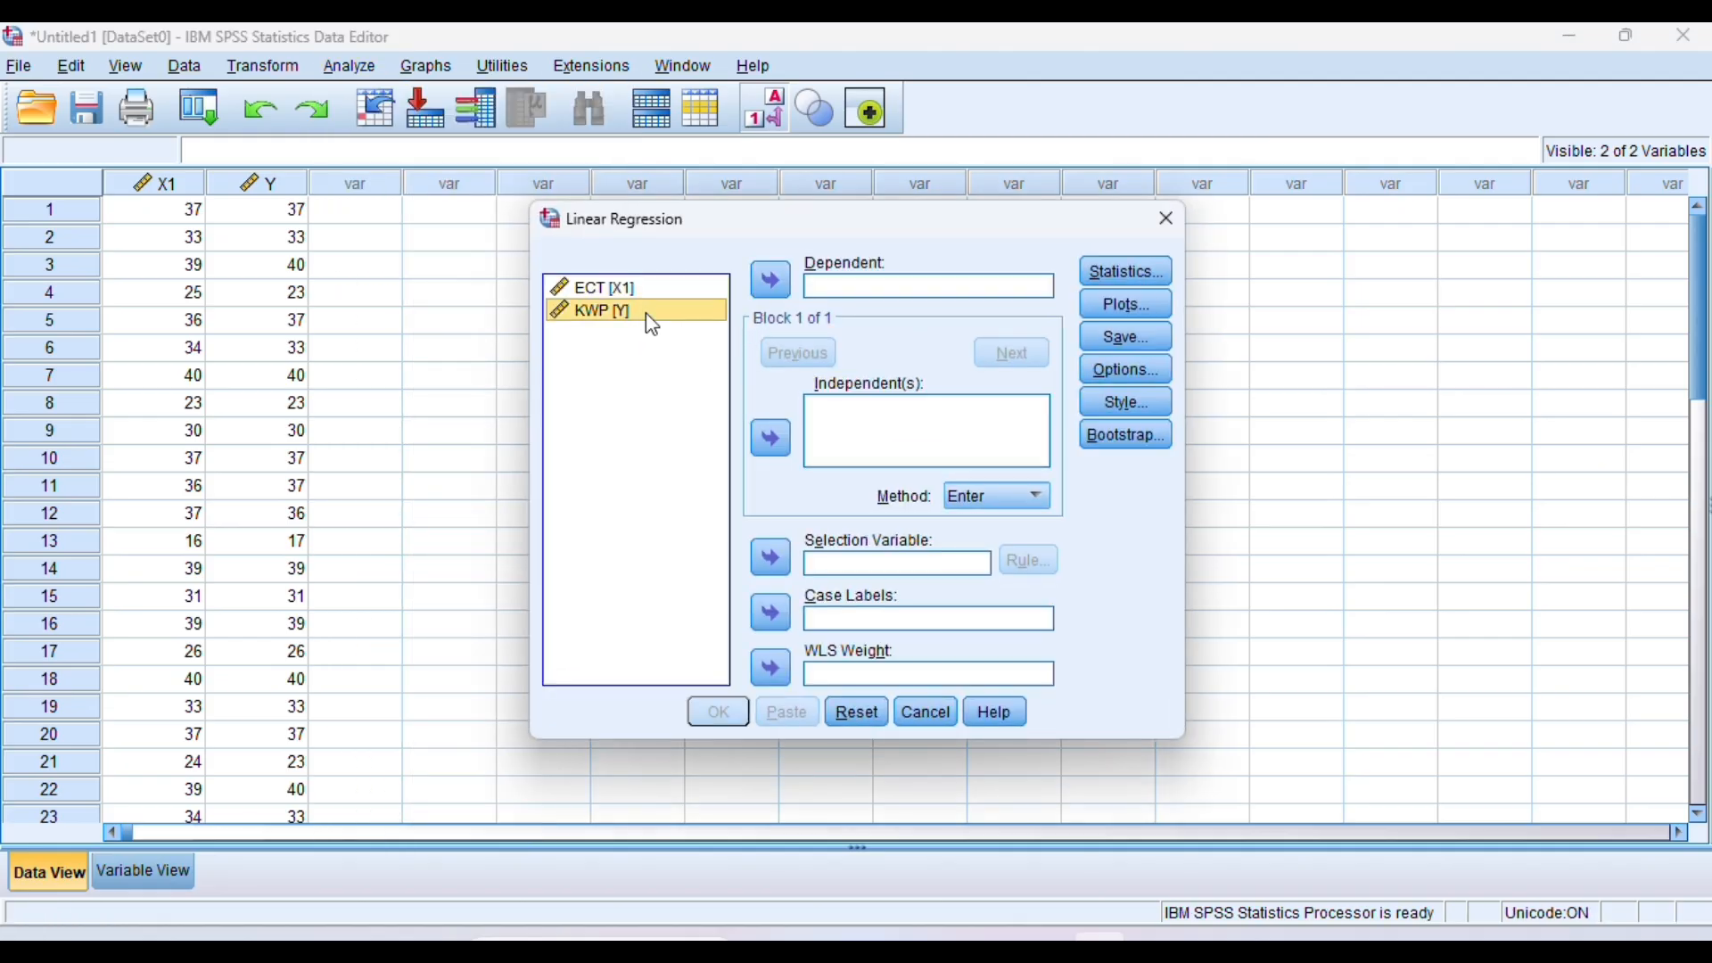
left_click(772, 282)
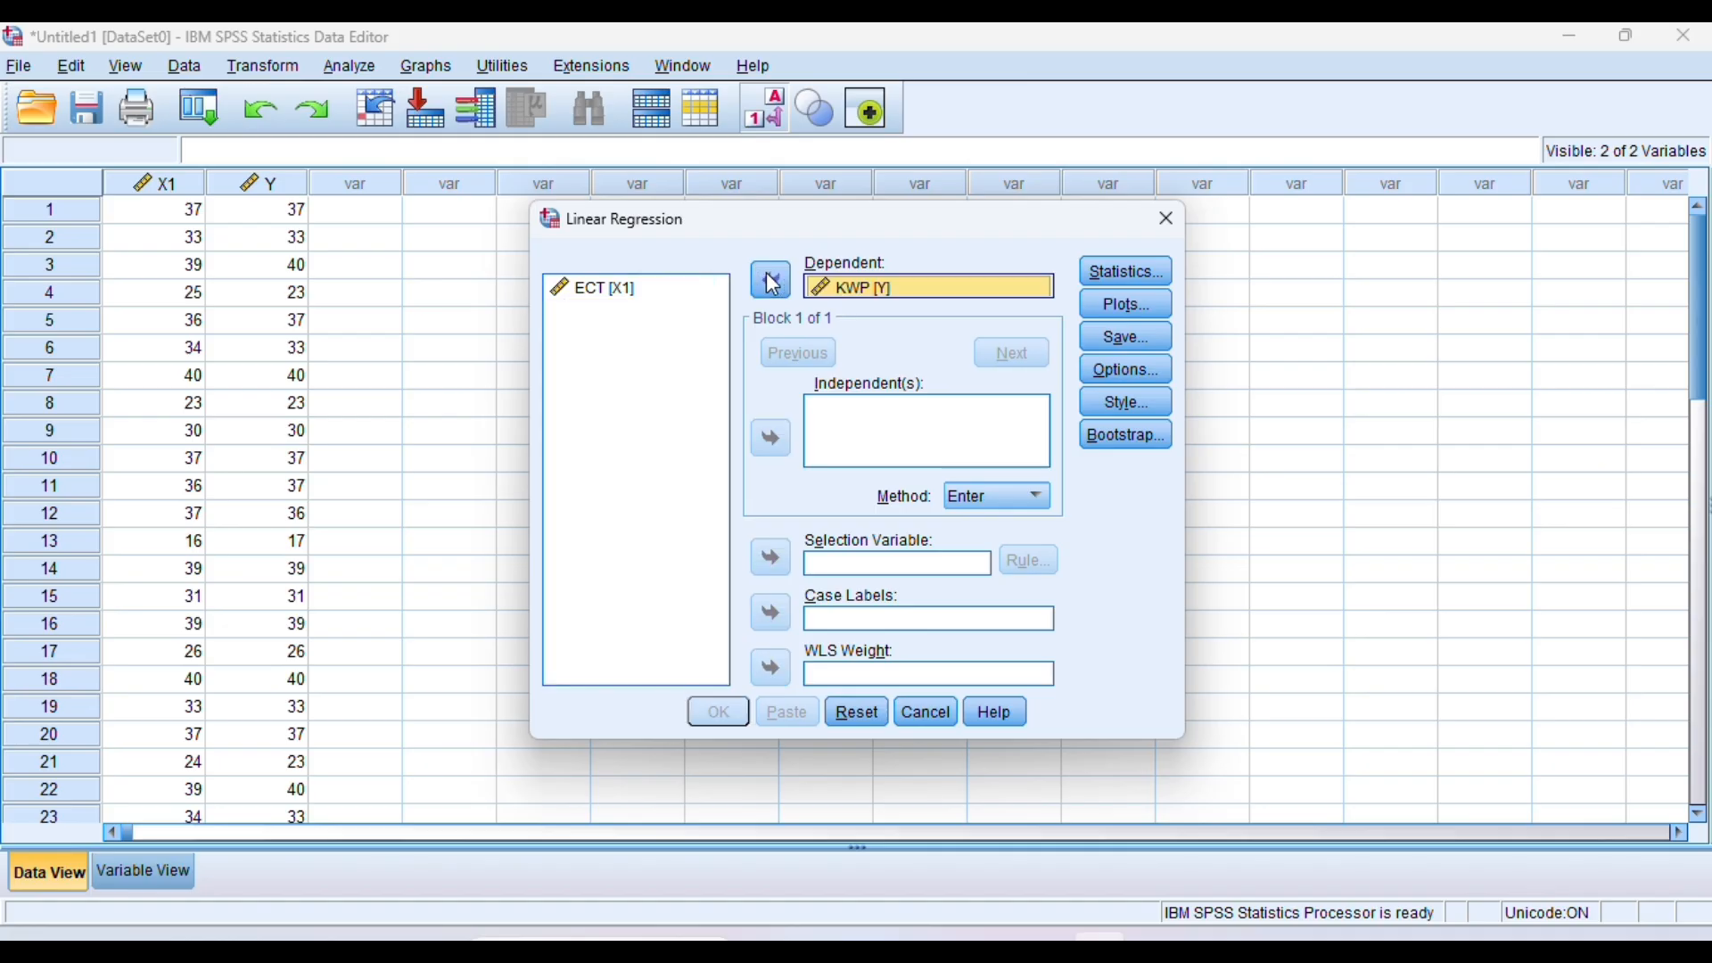
left_click(643, 294)
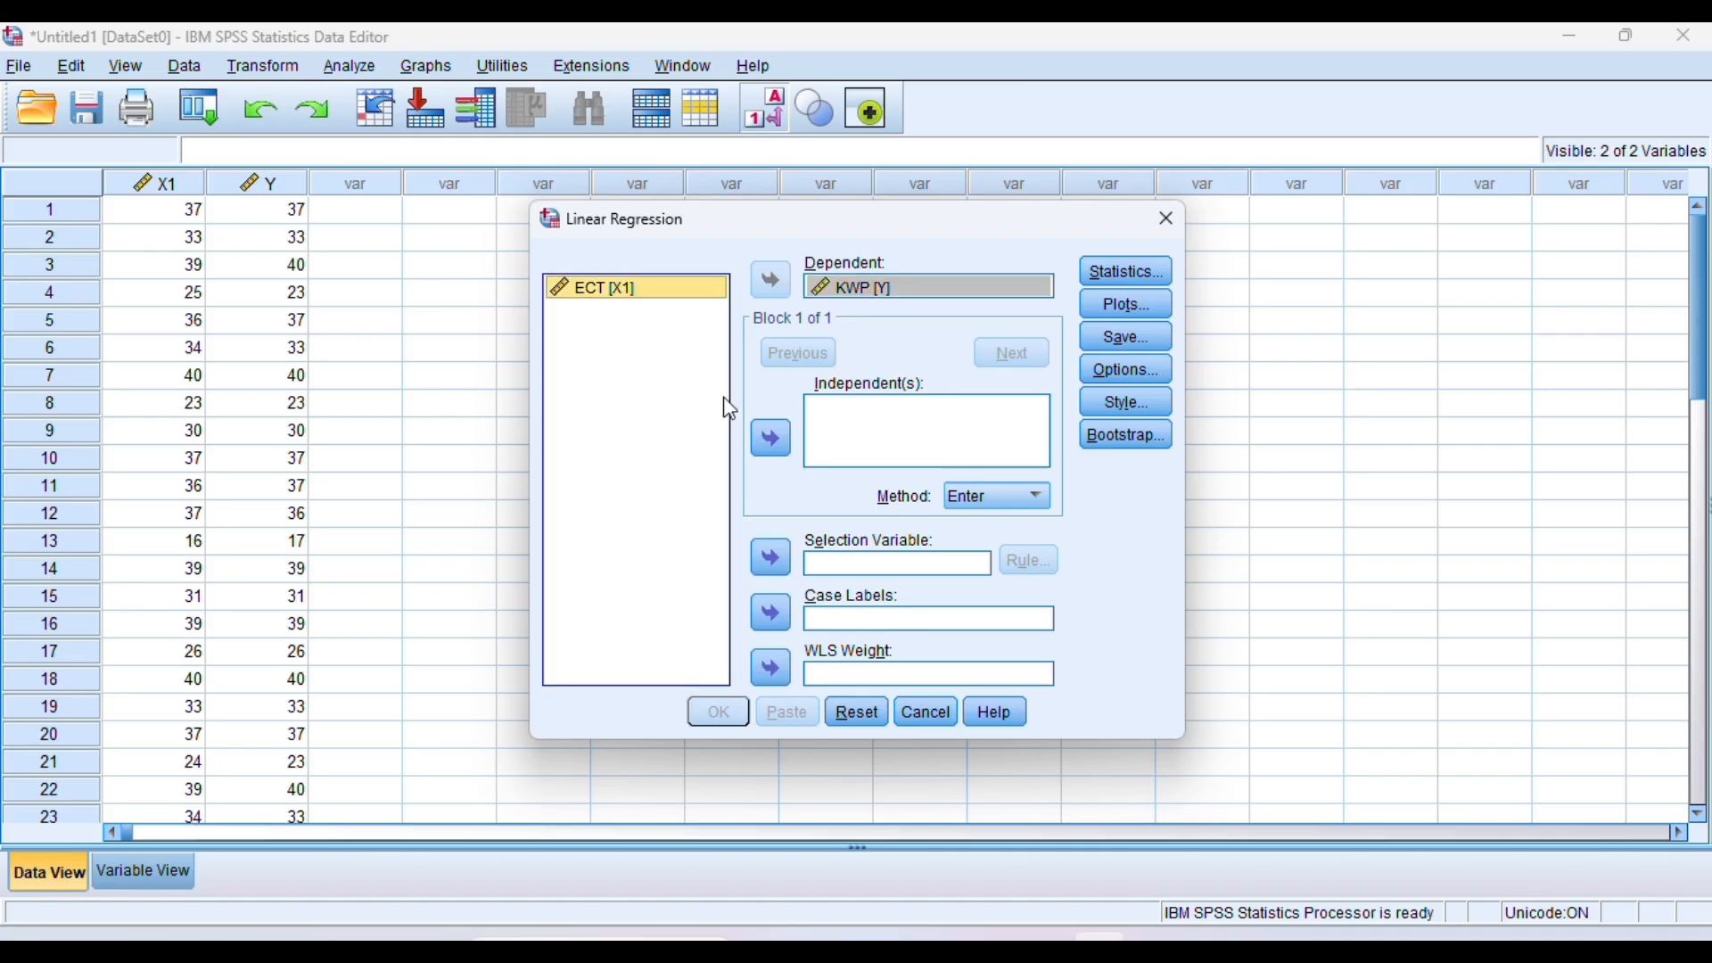
left_click(774, 438)
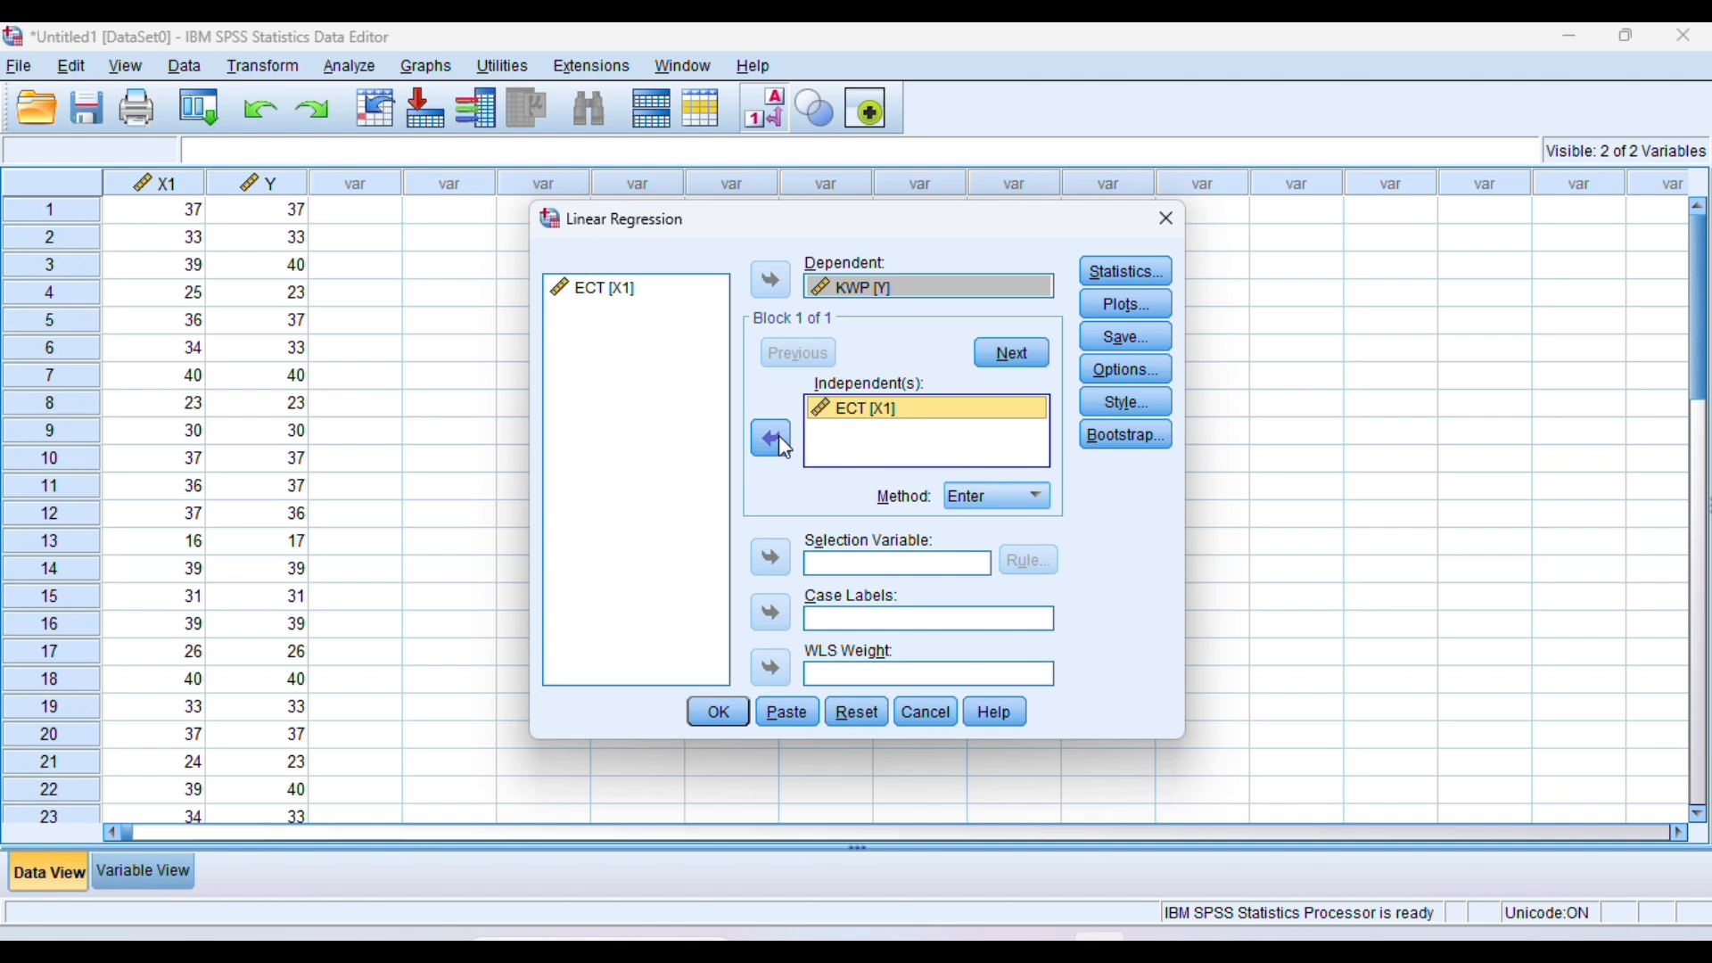
left_click(716, 714)
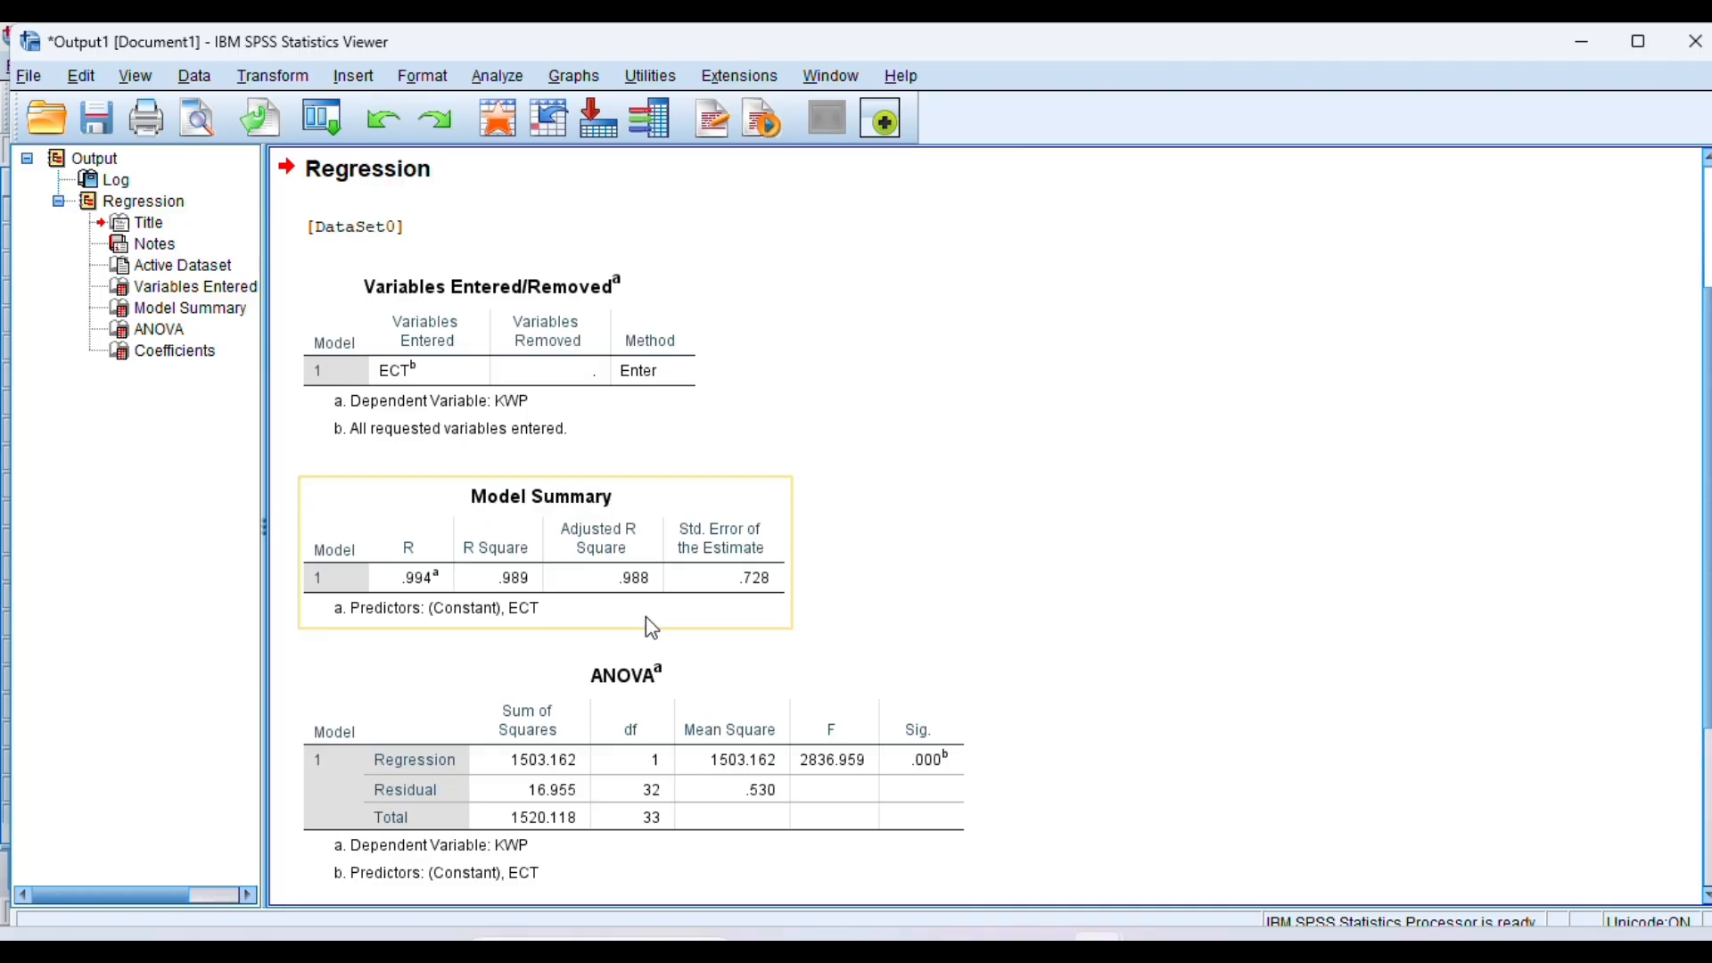
scroll(649, 622, "up", 2)
scroll(650, 623, "down", 4)
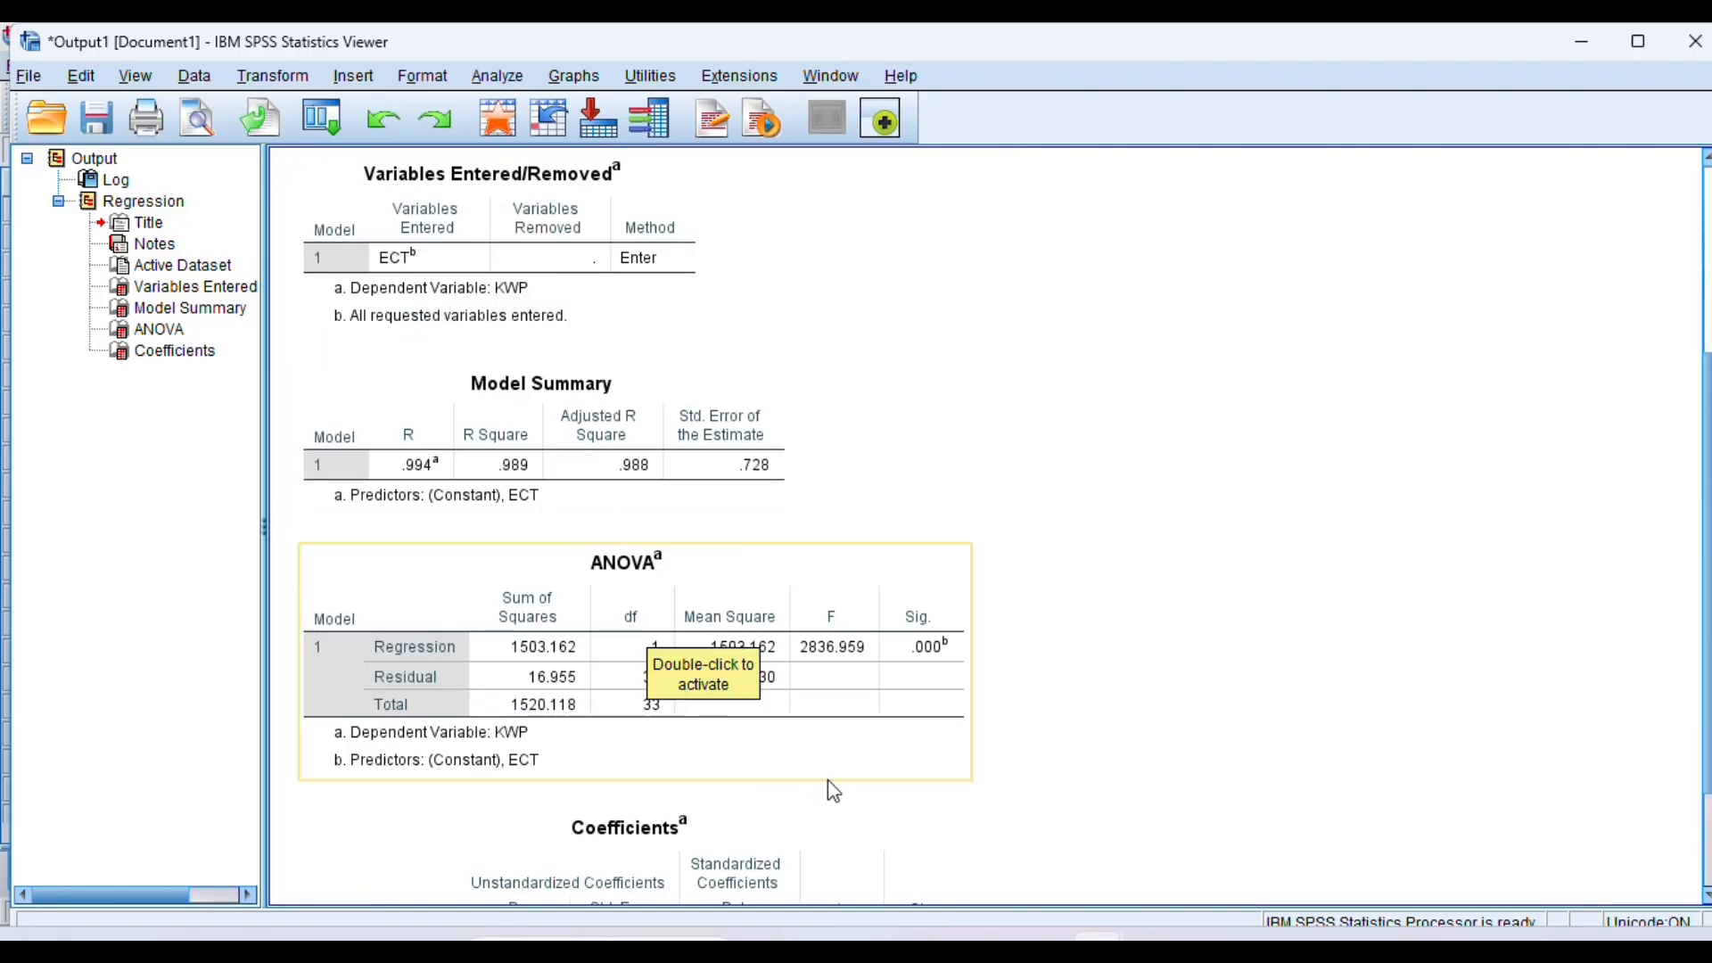
scroll(829, 785, "down", 3)
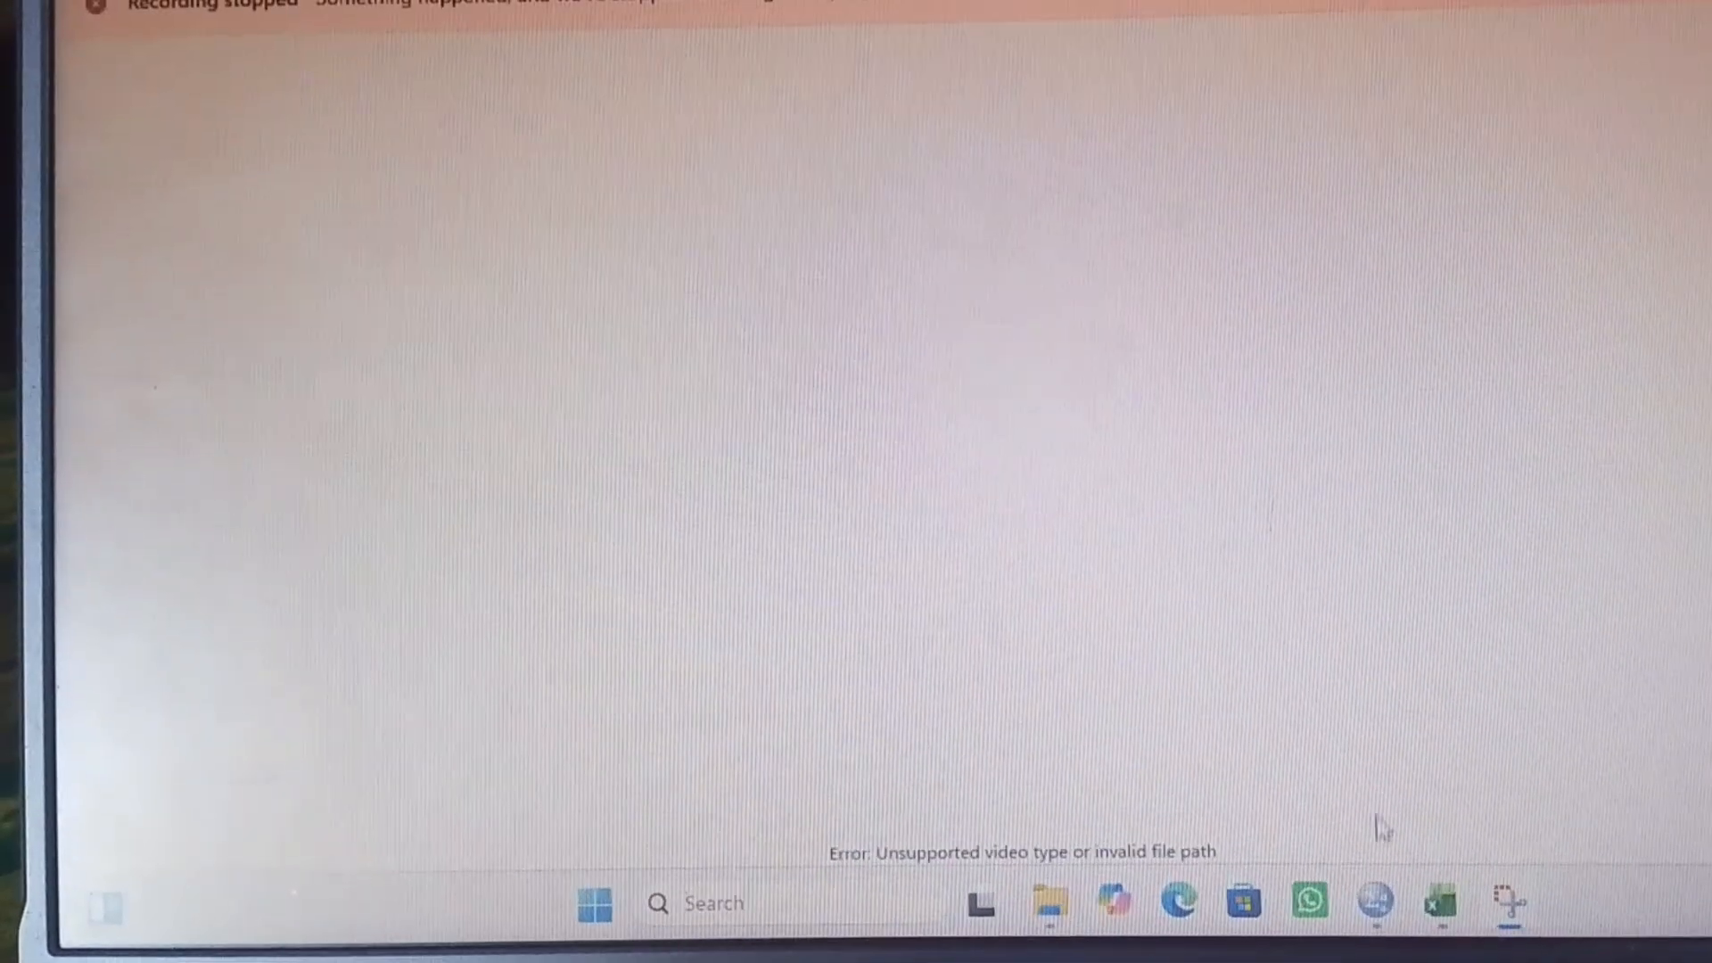
- Switch to the LYA.sav dataset in SPSS and display its variable definitions
mouse_move(1360, 924)
left_click(1418, 778)
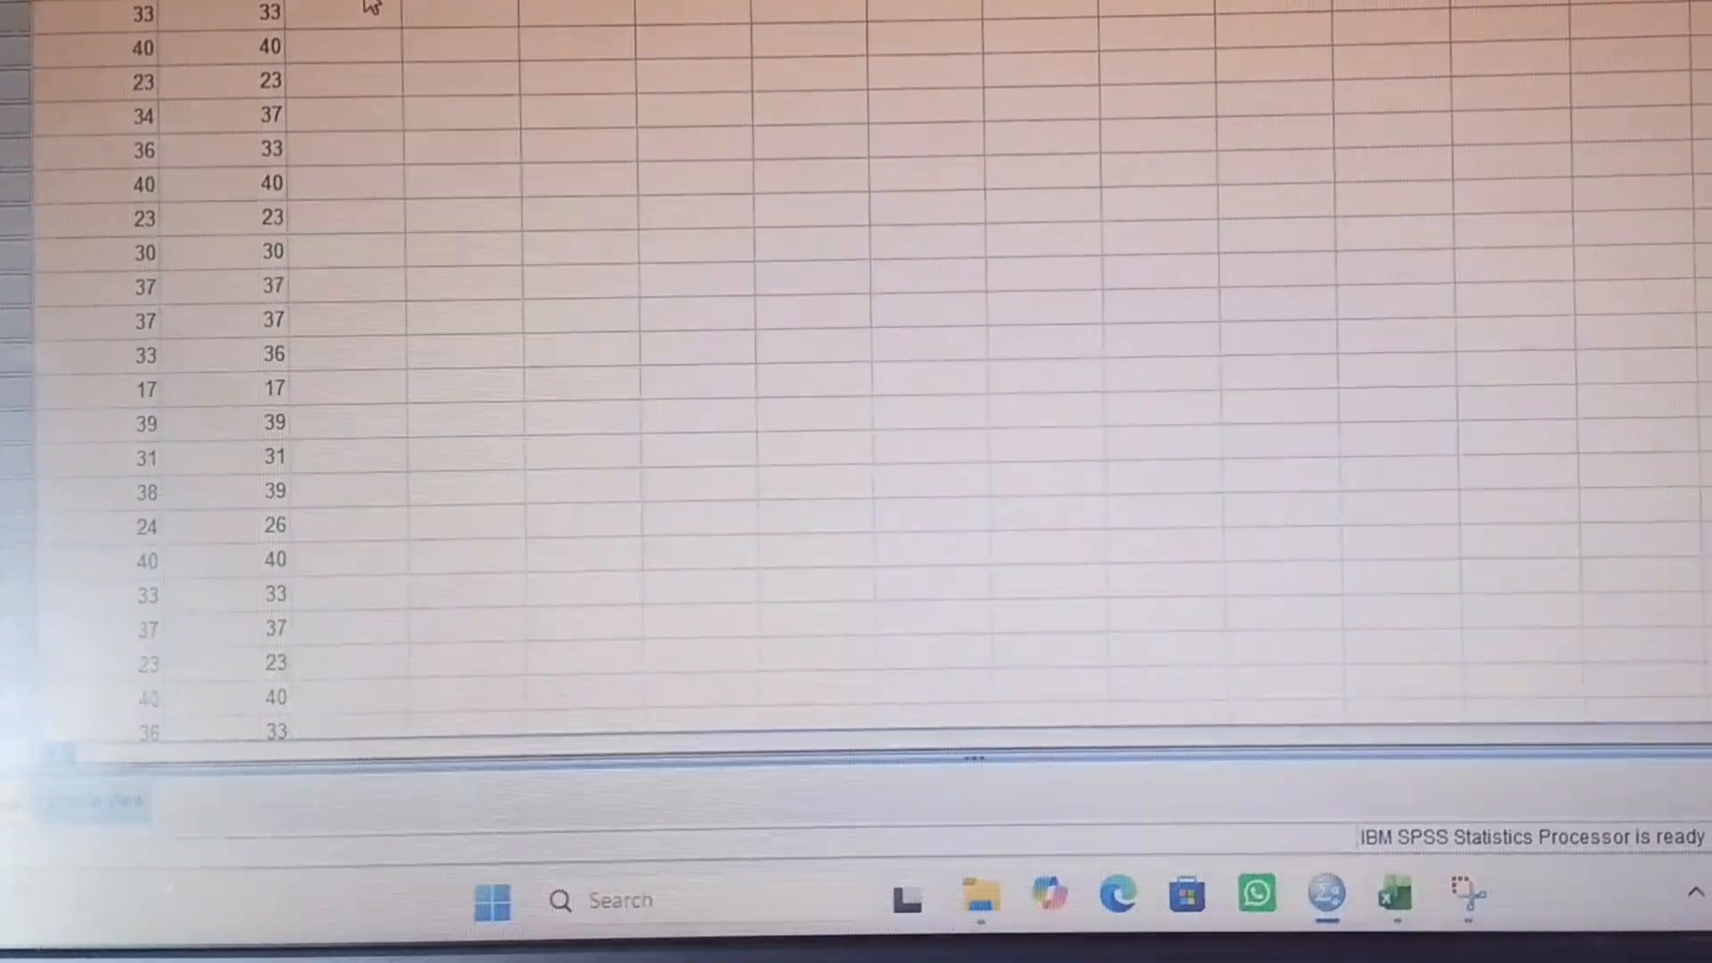
left_click(379, 5)
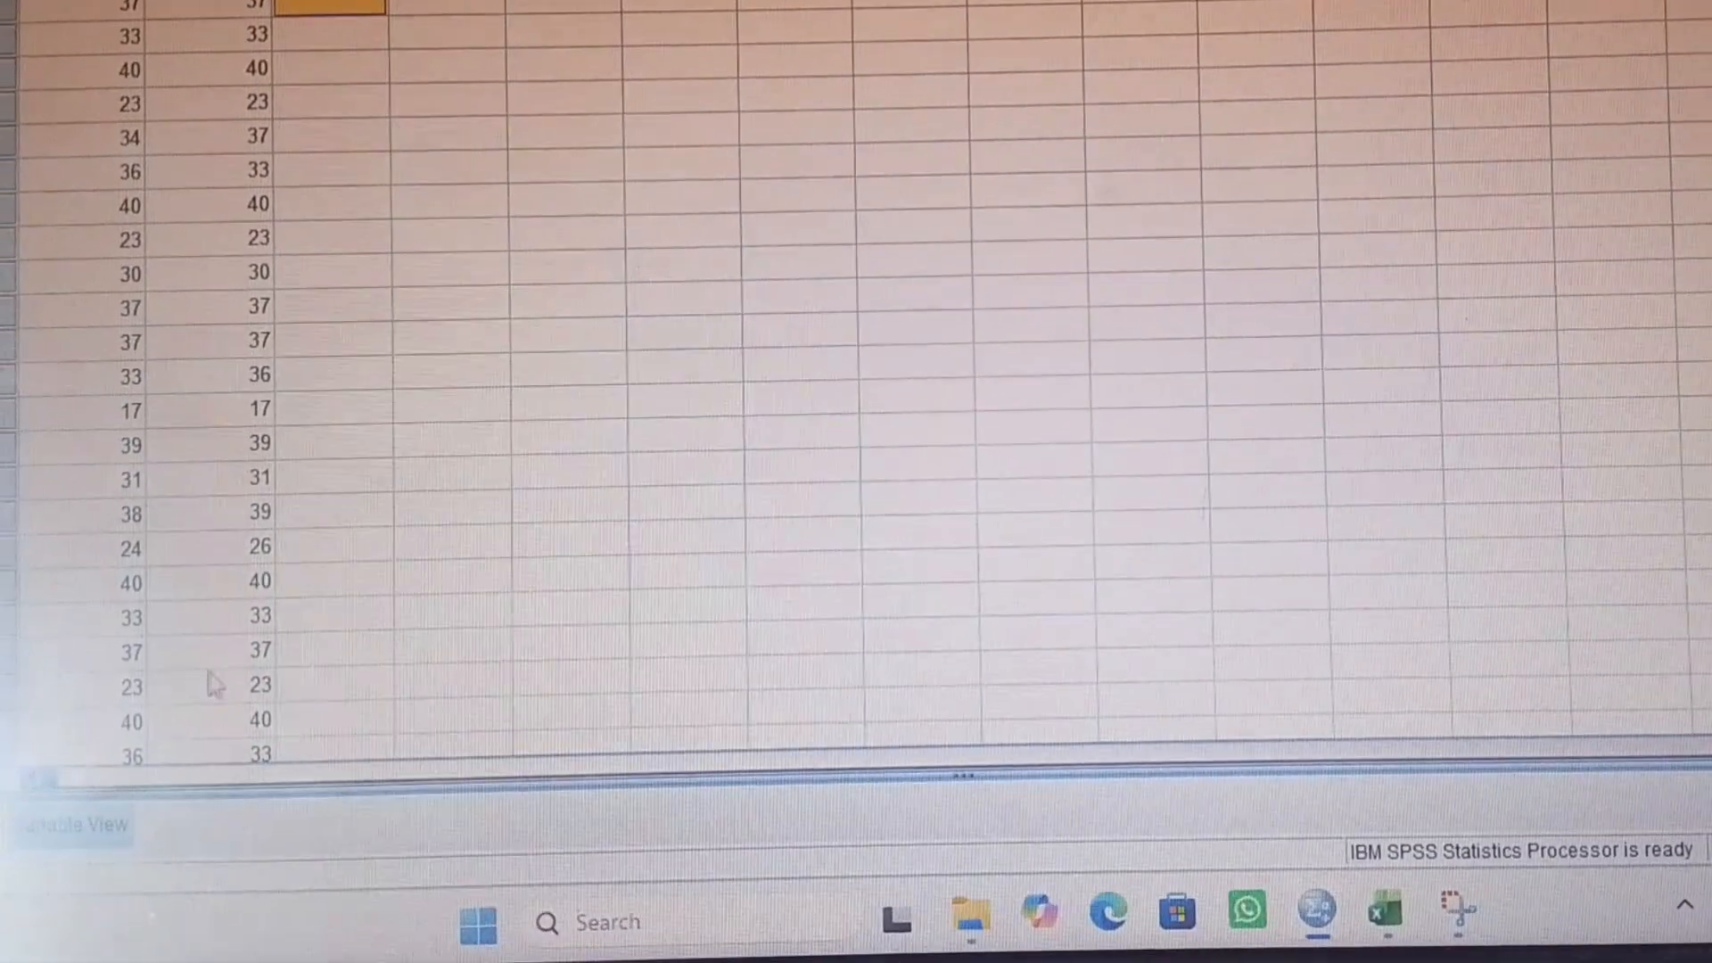
left_click(46, 838)
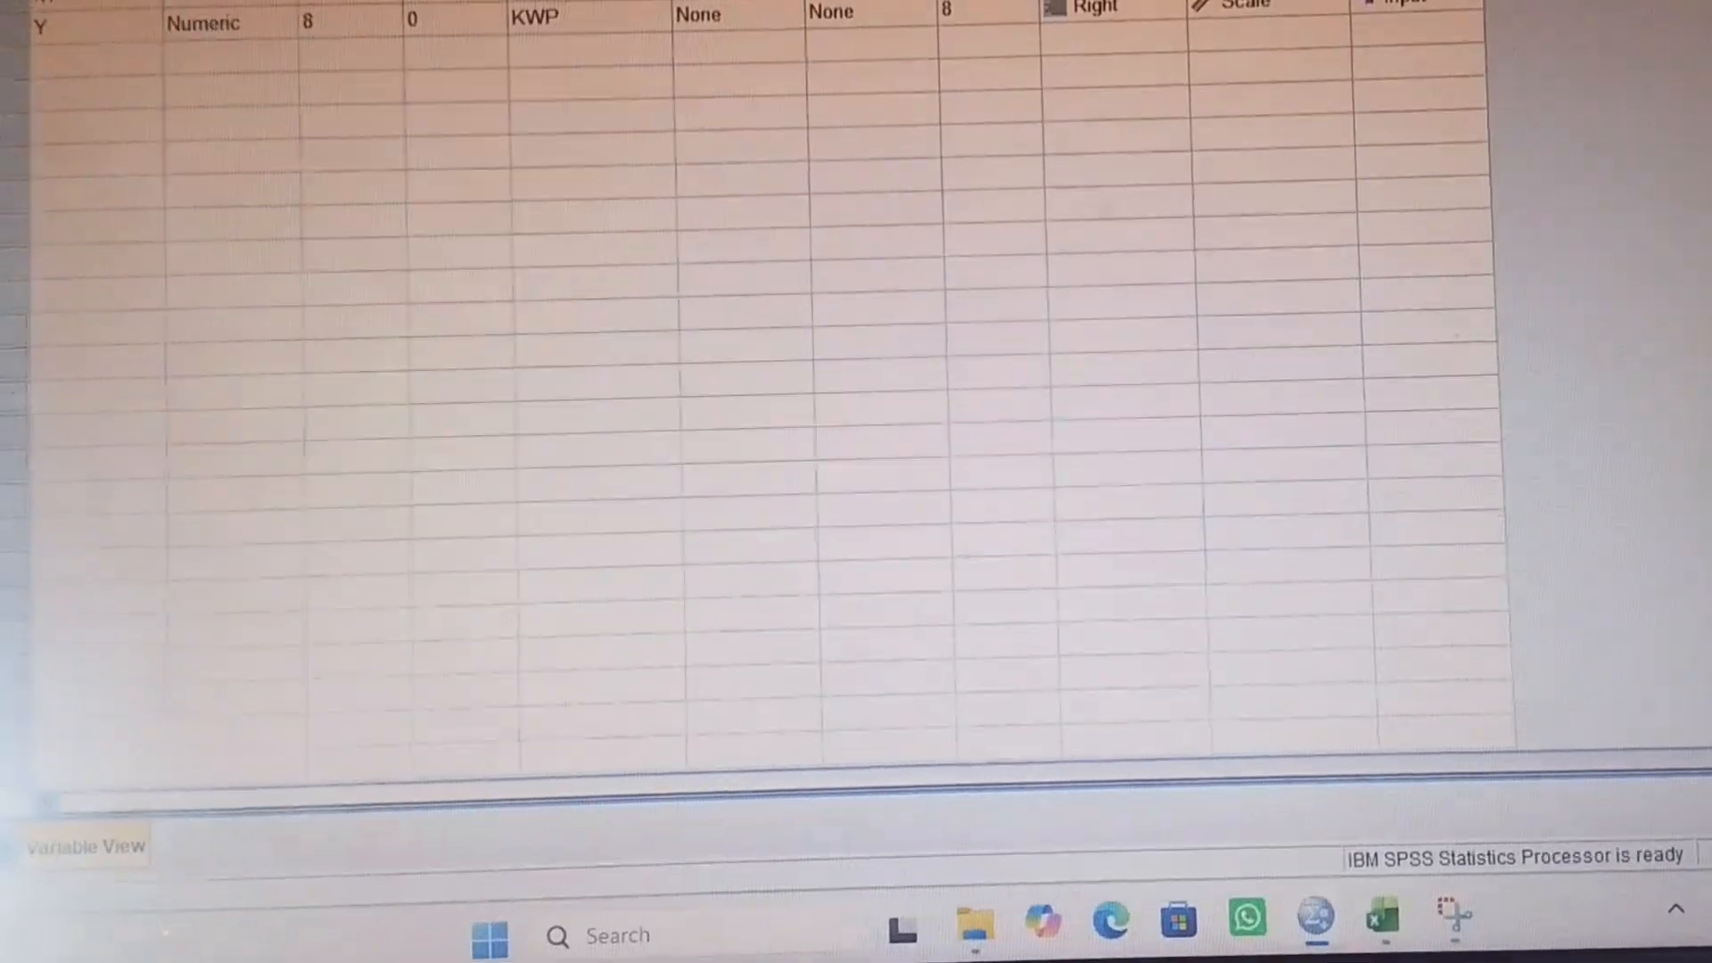
left_click(78, 40)
type("x1")
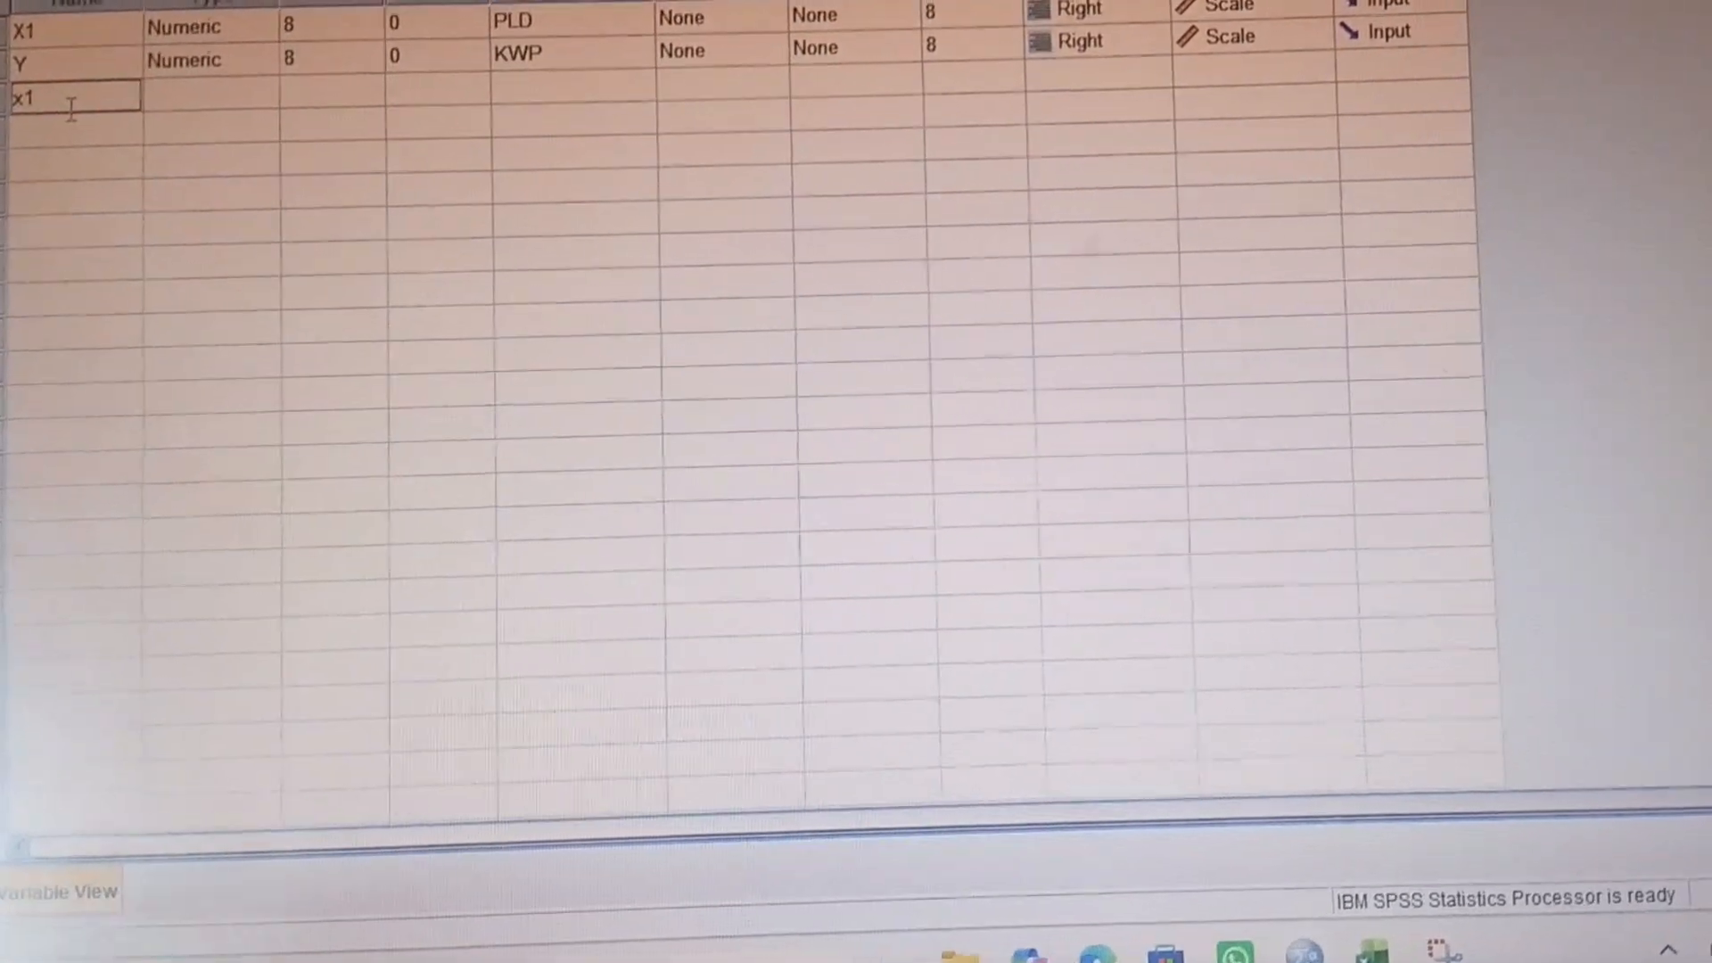
key("BackSpace")
type("1")
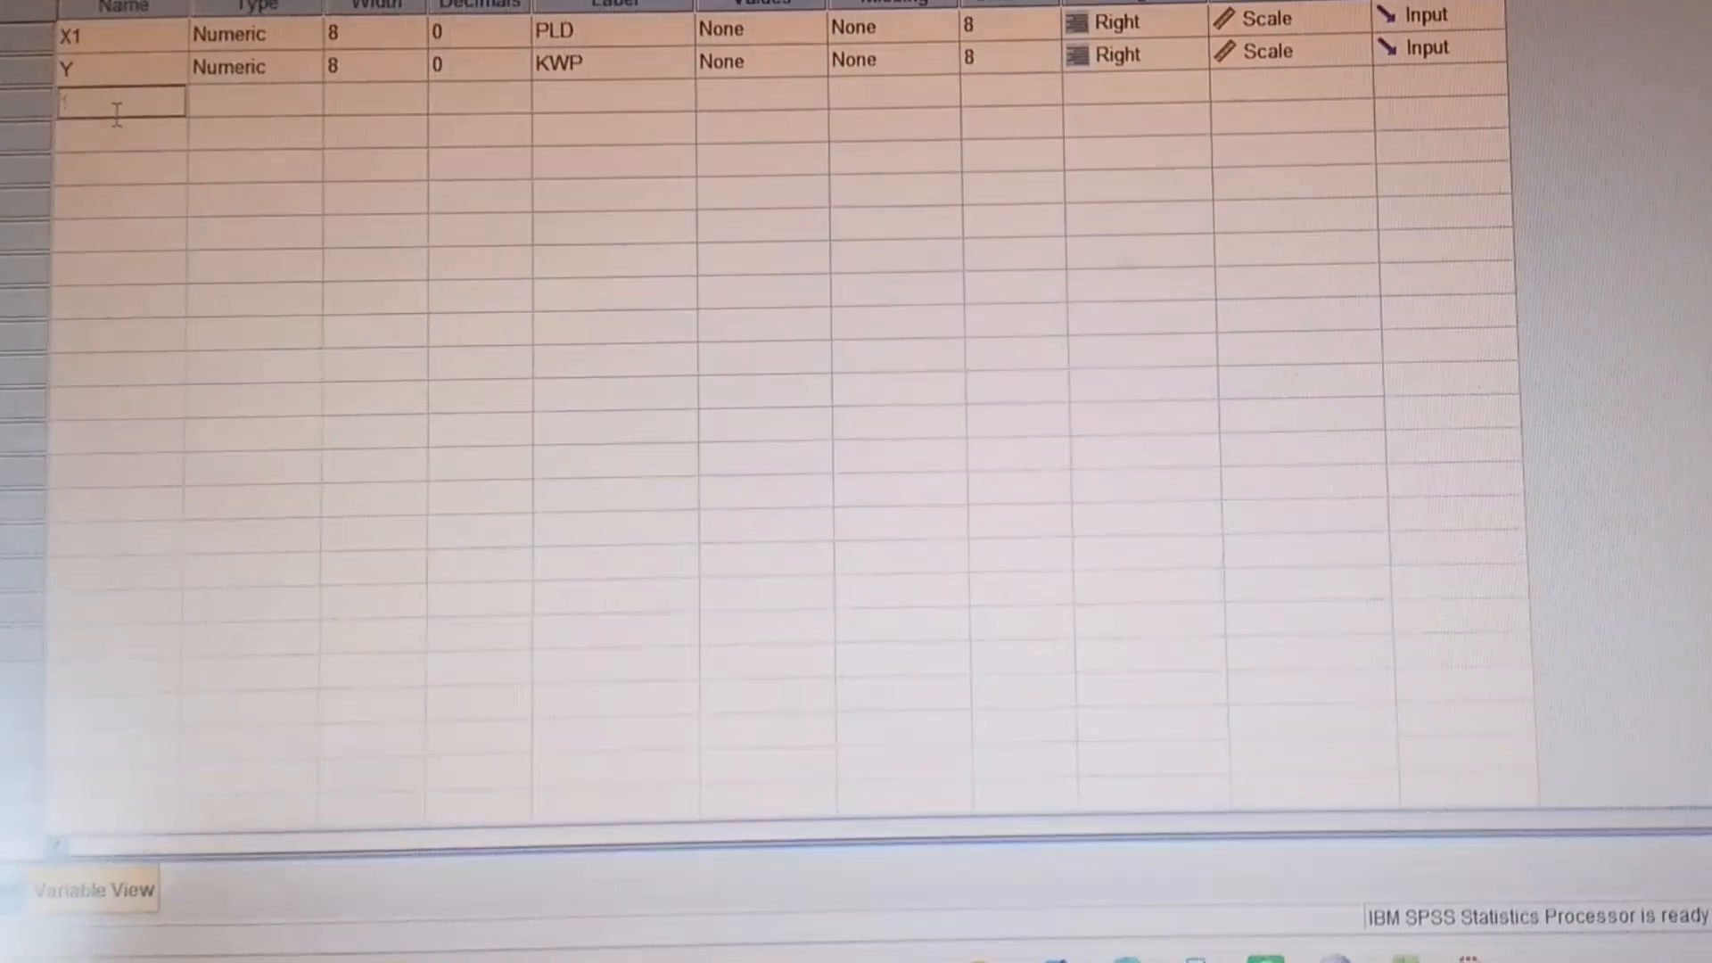
type("X1")
left_click(112, 126)
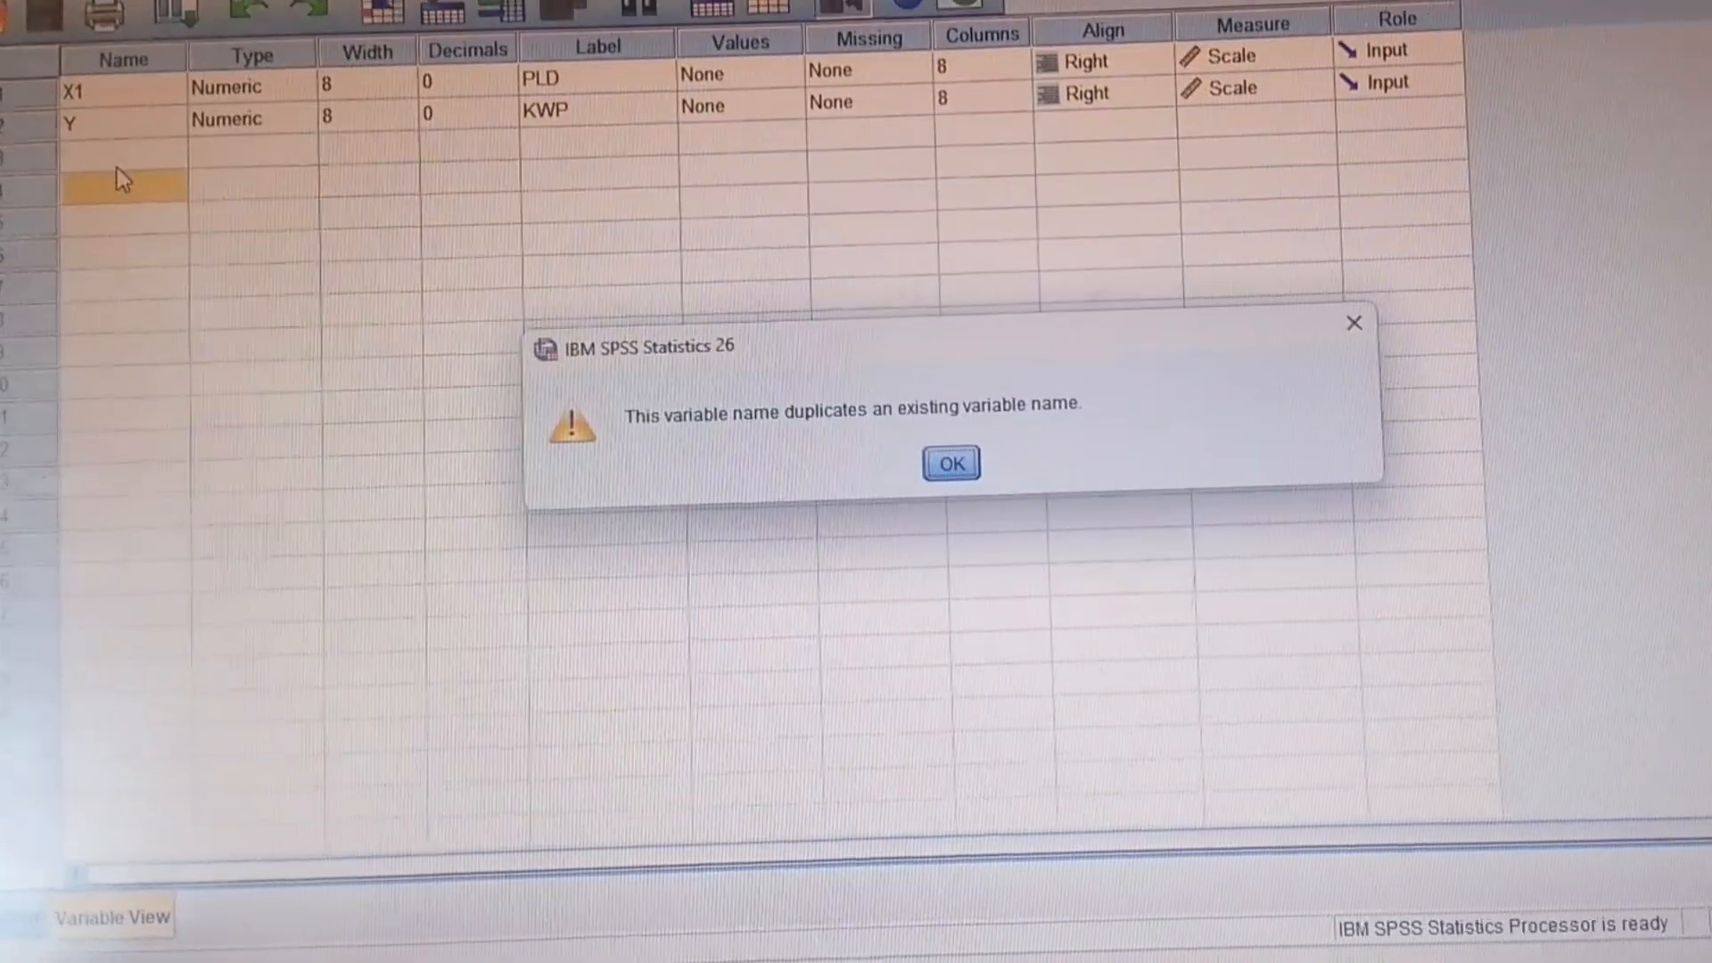
left_click(951, 463)
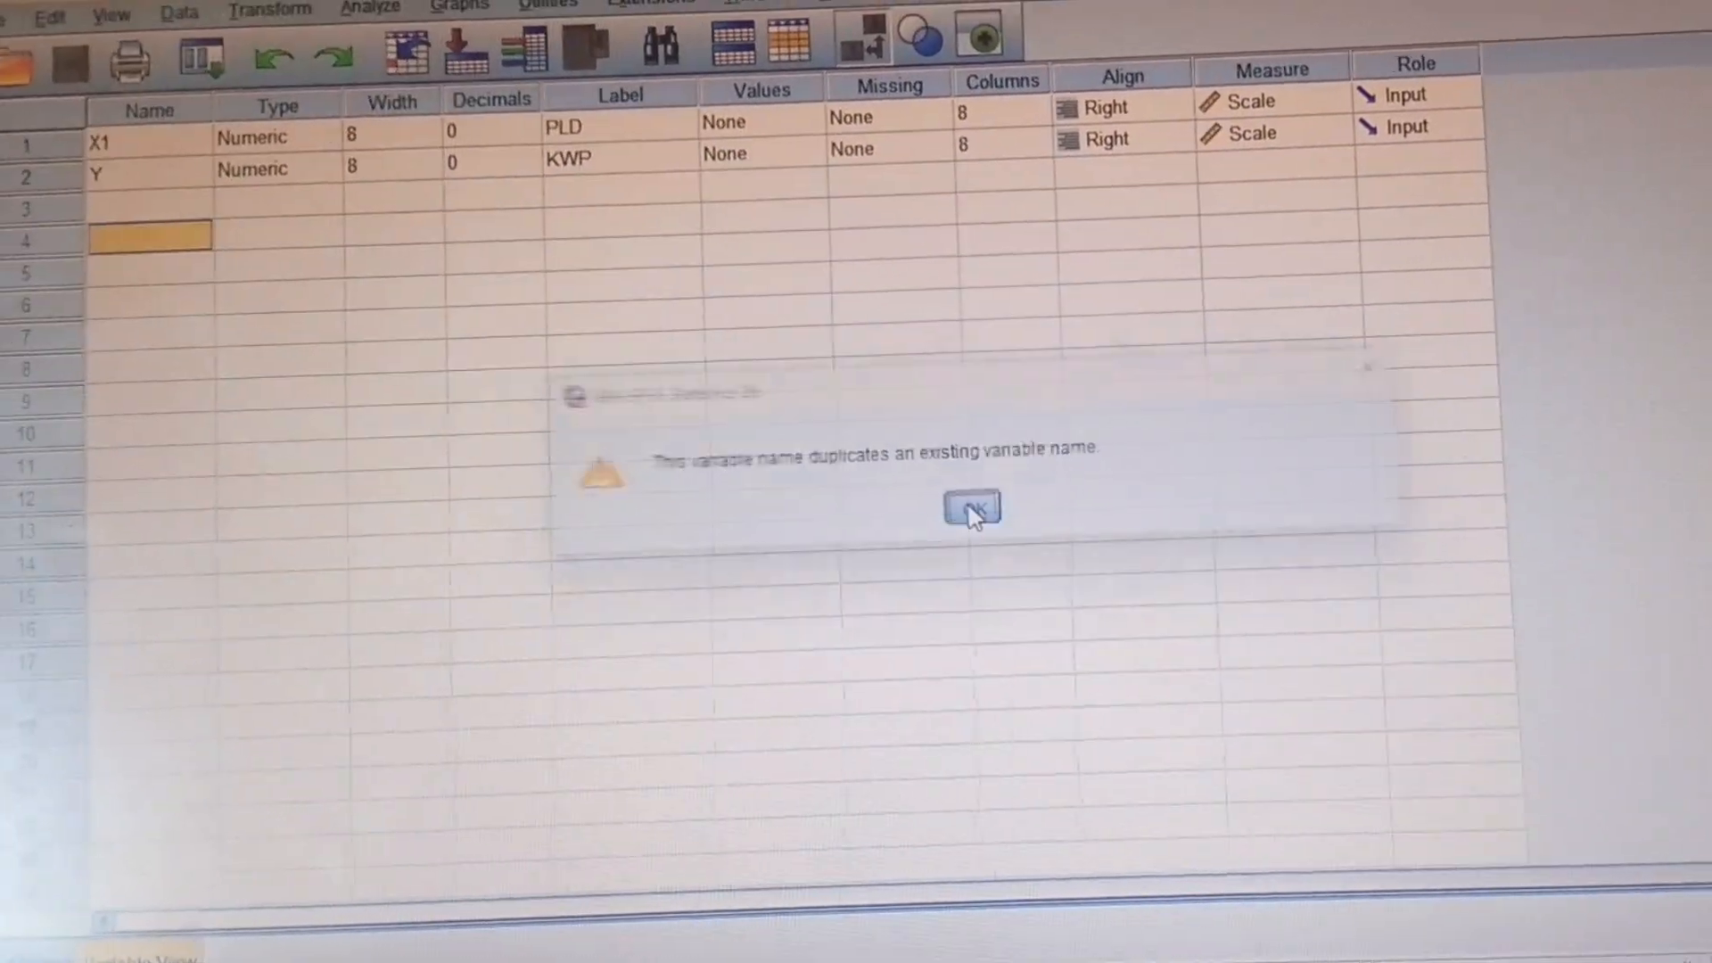
- Add a third variable X2 with 0 decimals, the label ECT and the Scale measure
left_click(152, 218)
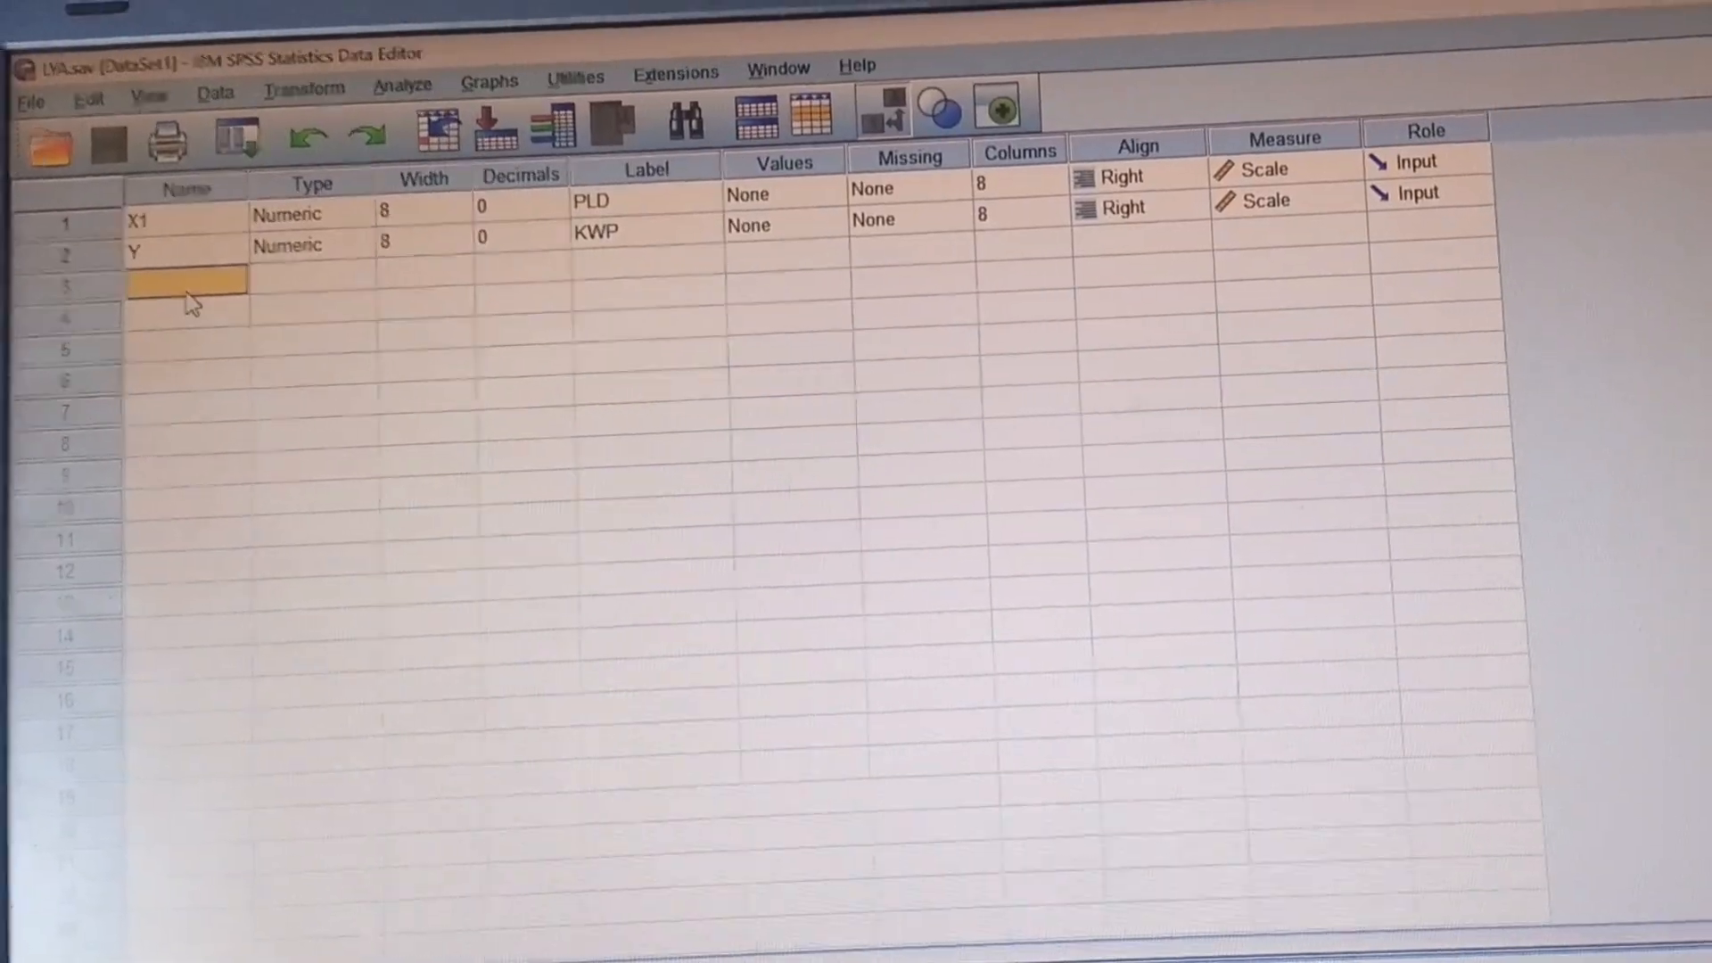
type("X2")
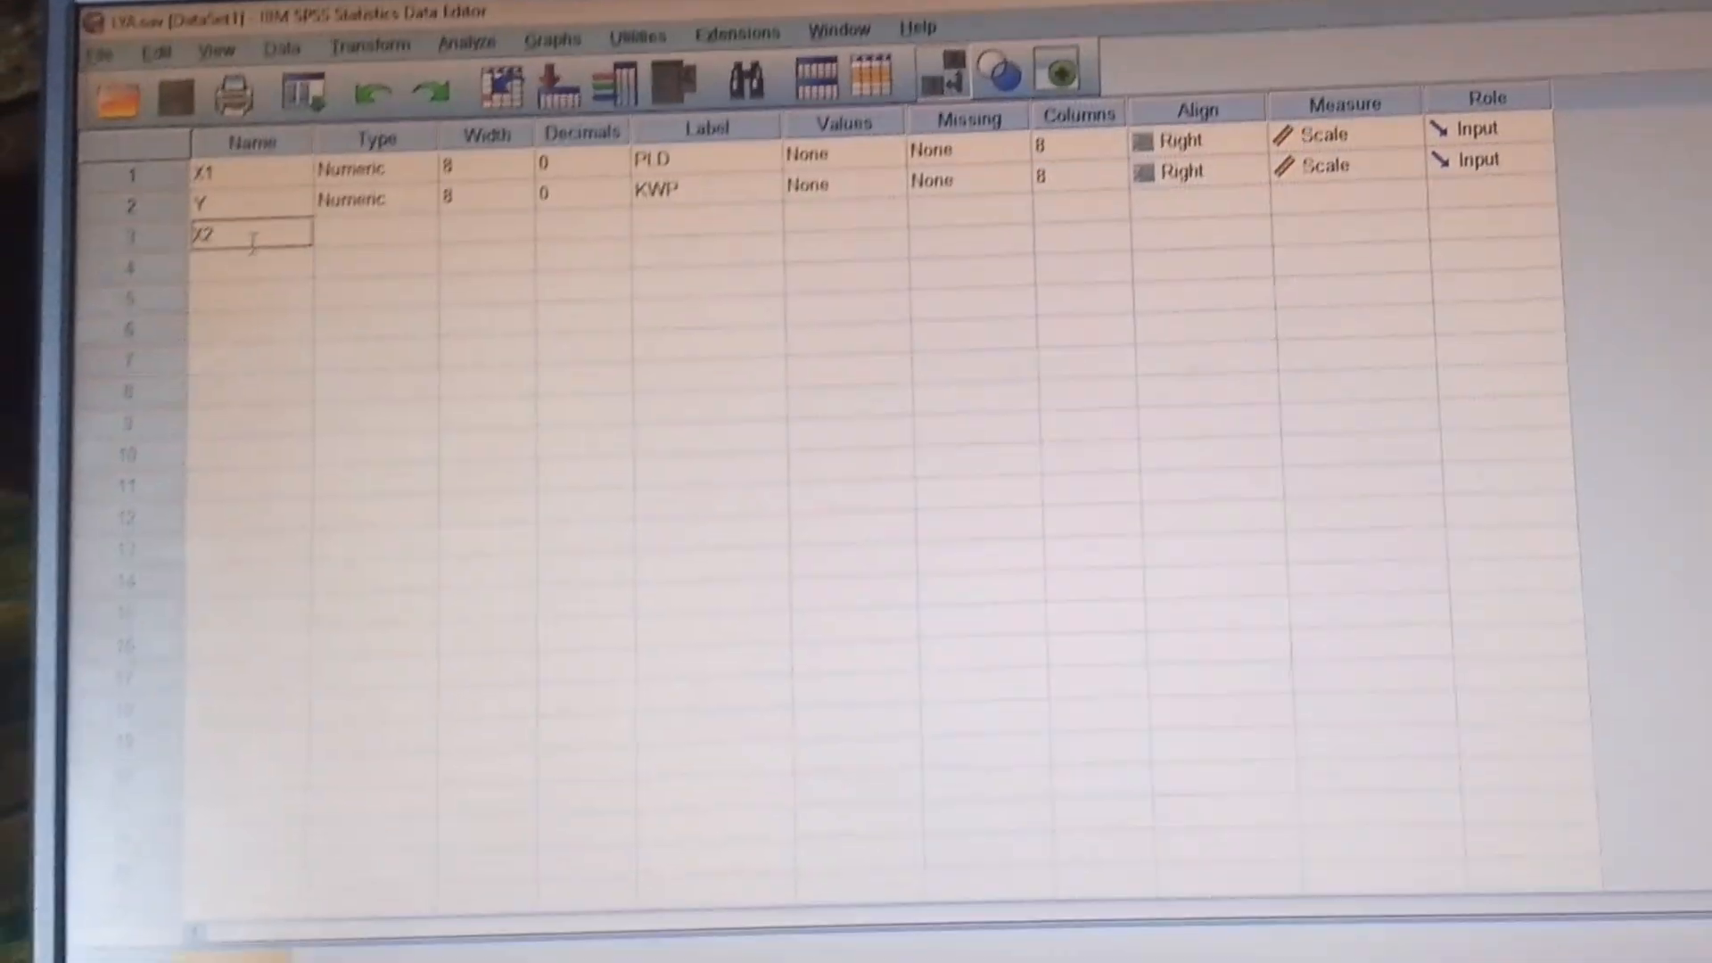
key("Return")
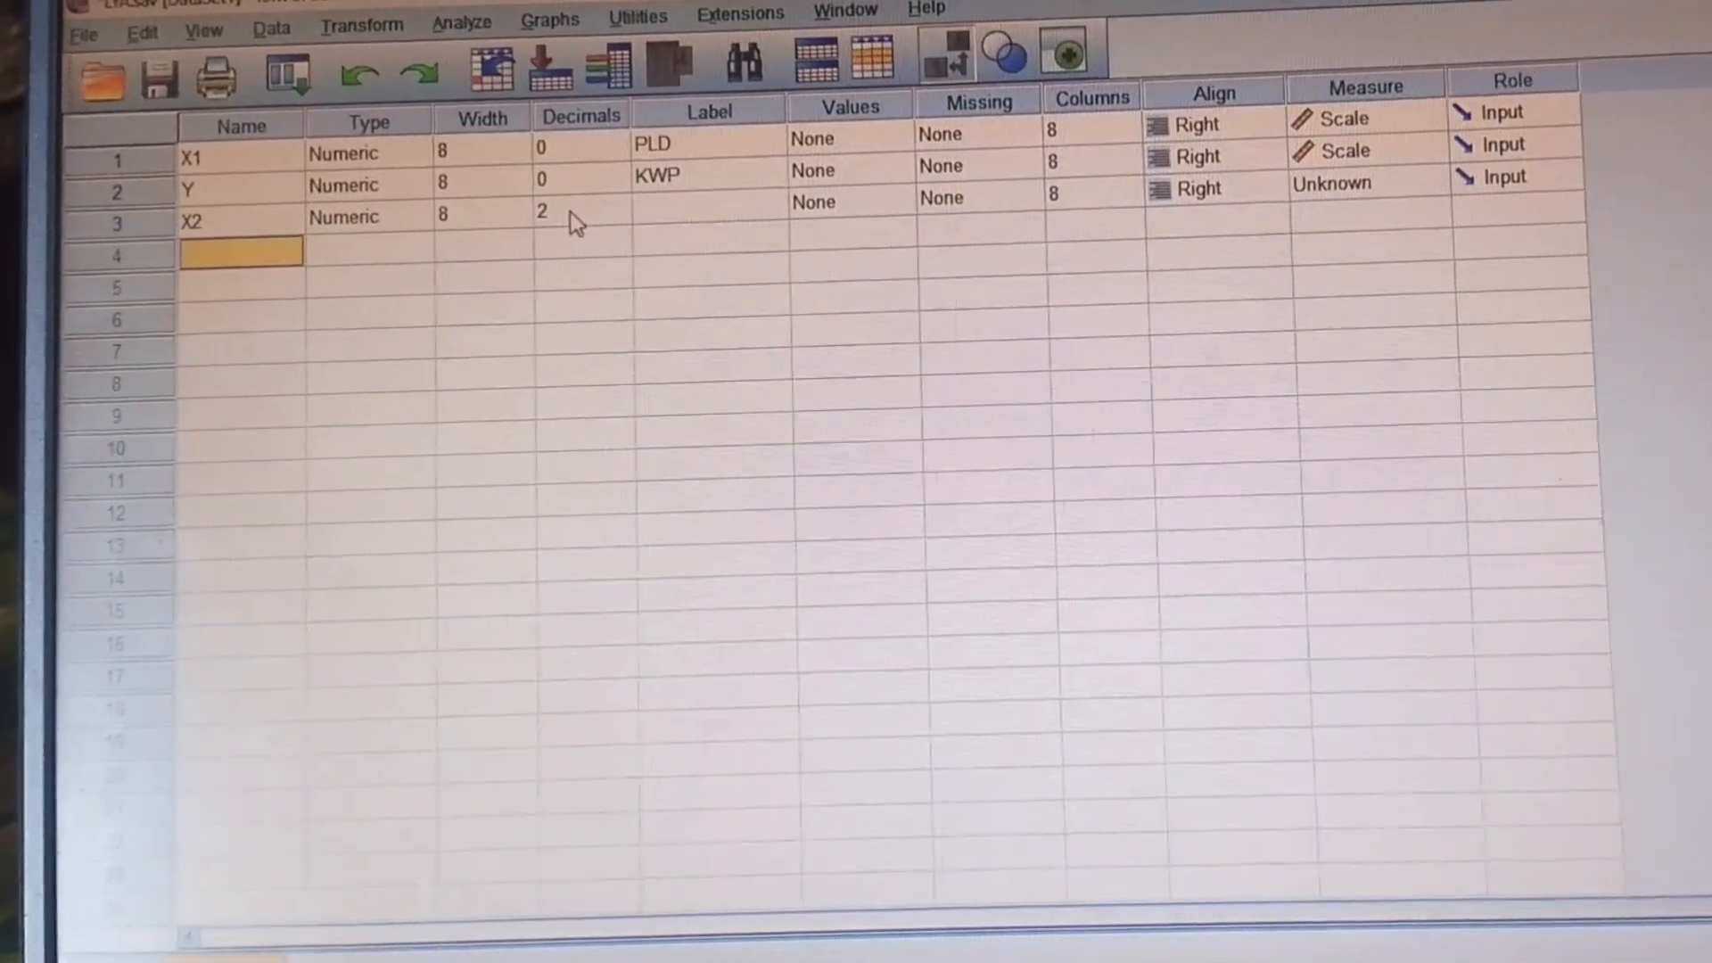
left_click(575, 214)
left_click(619, 221)
left_click(619, 220)
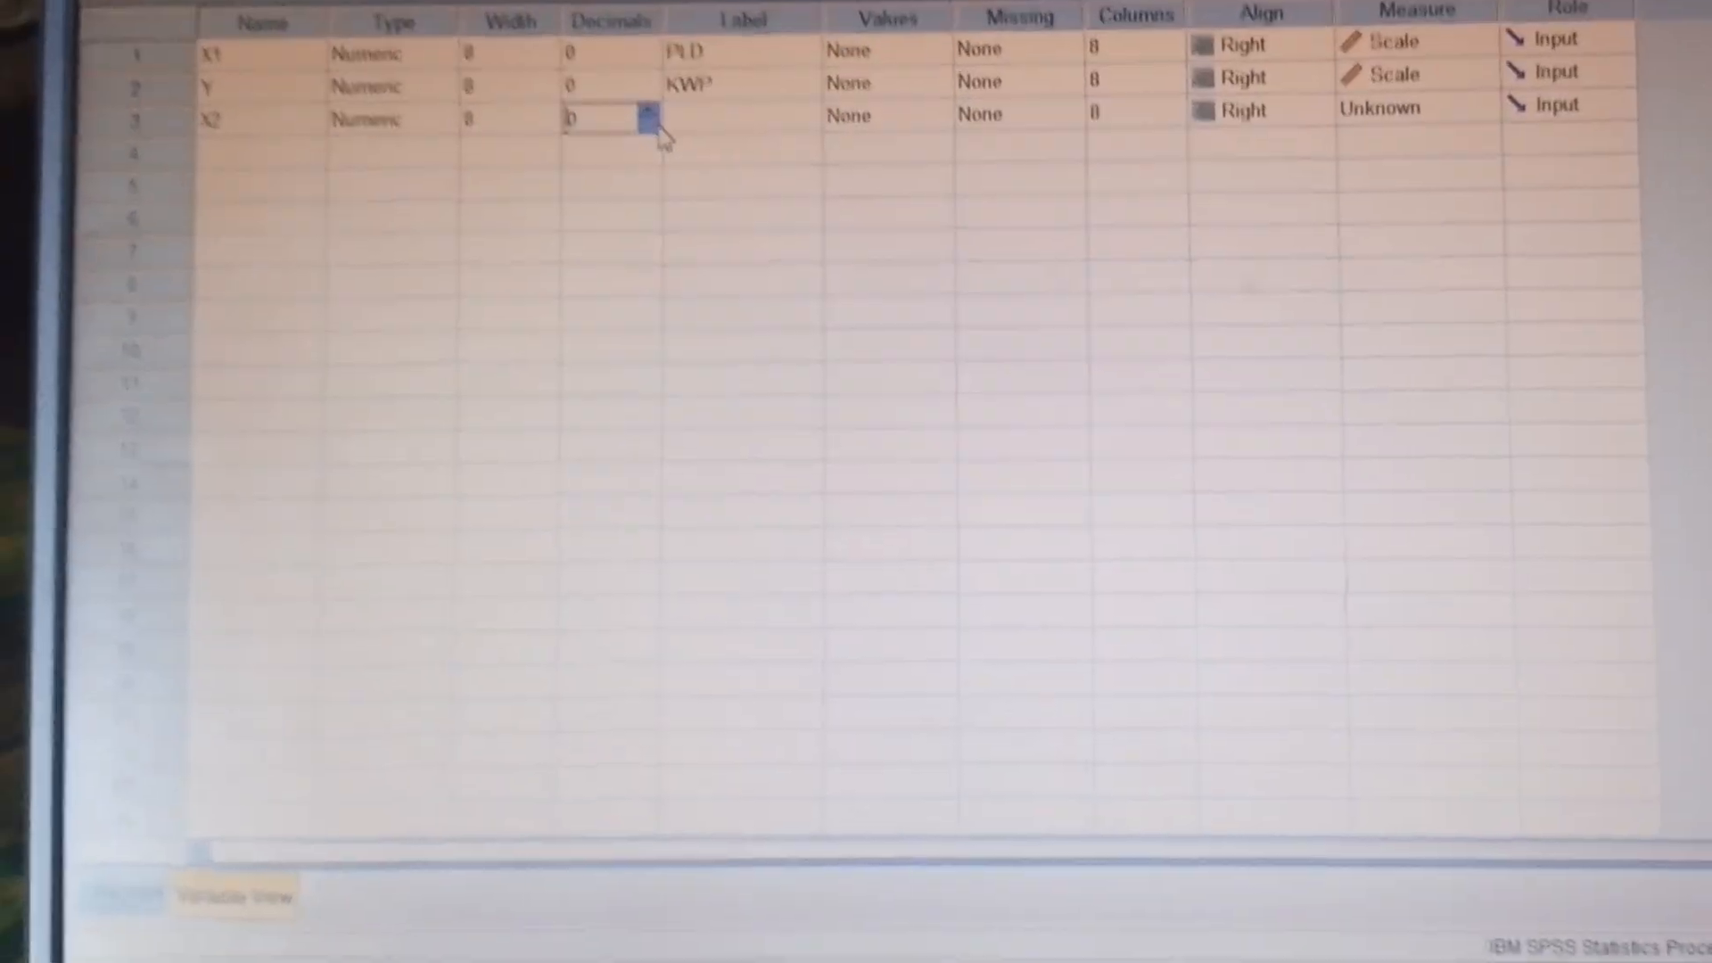
left_click(713, 118)
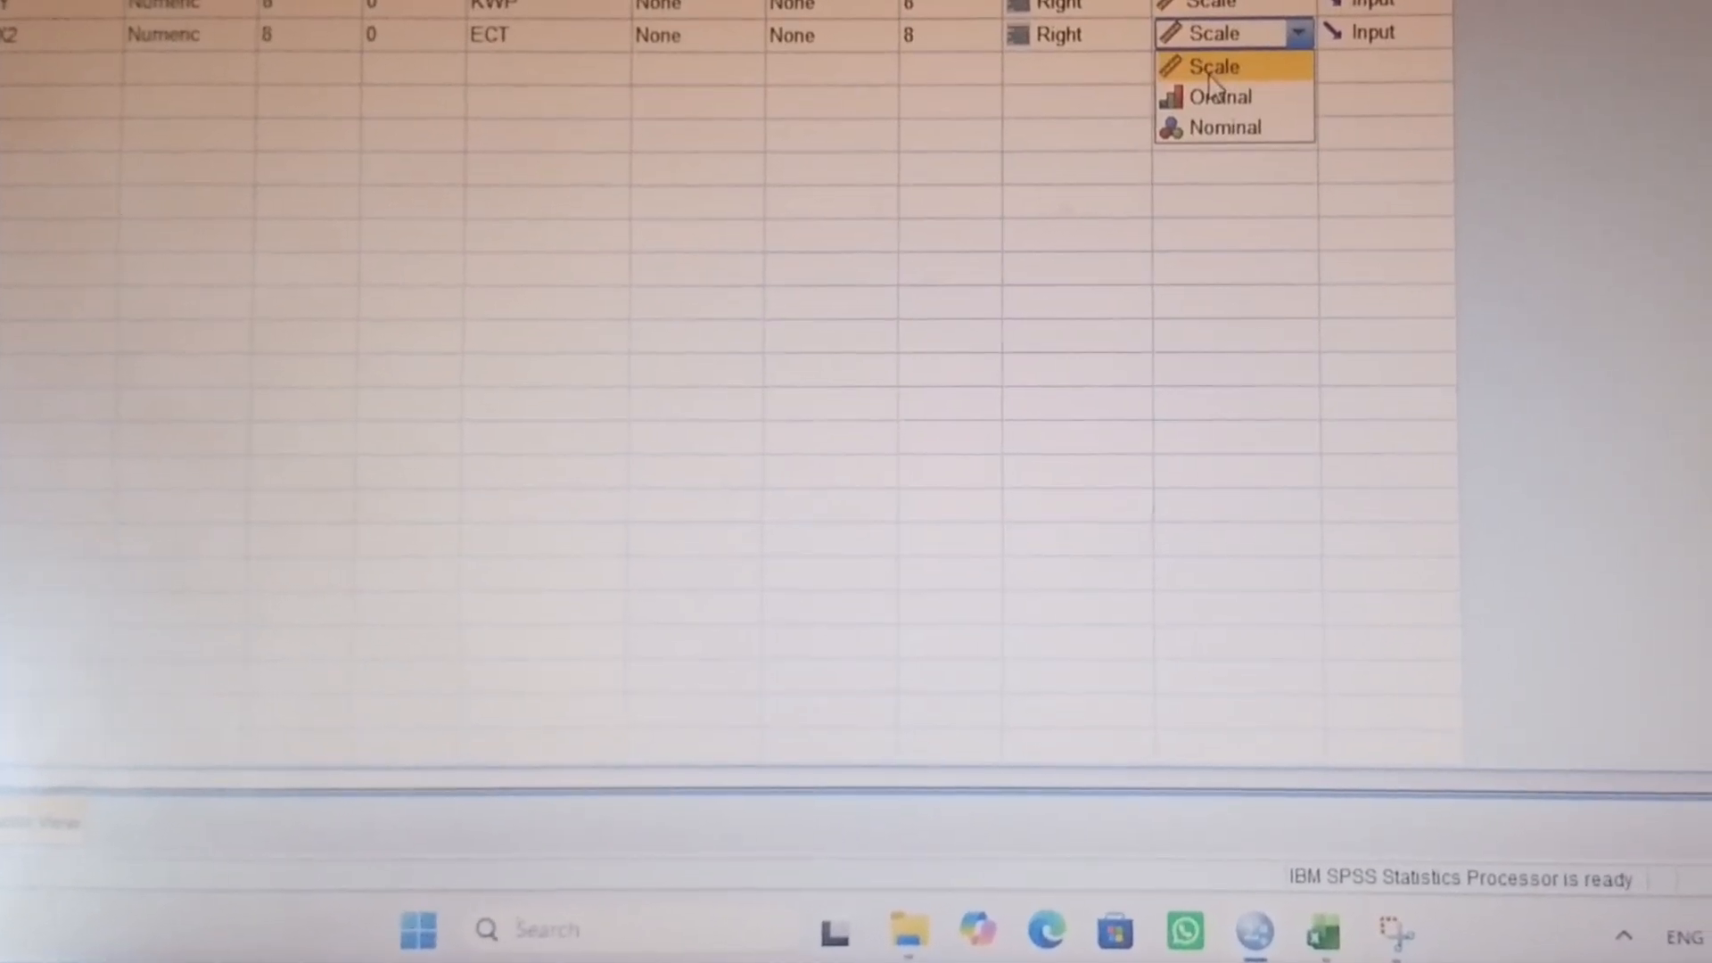
- Copy the TOTAL values in L3:L36 of Sheet4 in Excel into the X2 column of the LYA.sav dataset in SPSS
key("ctrl+t")
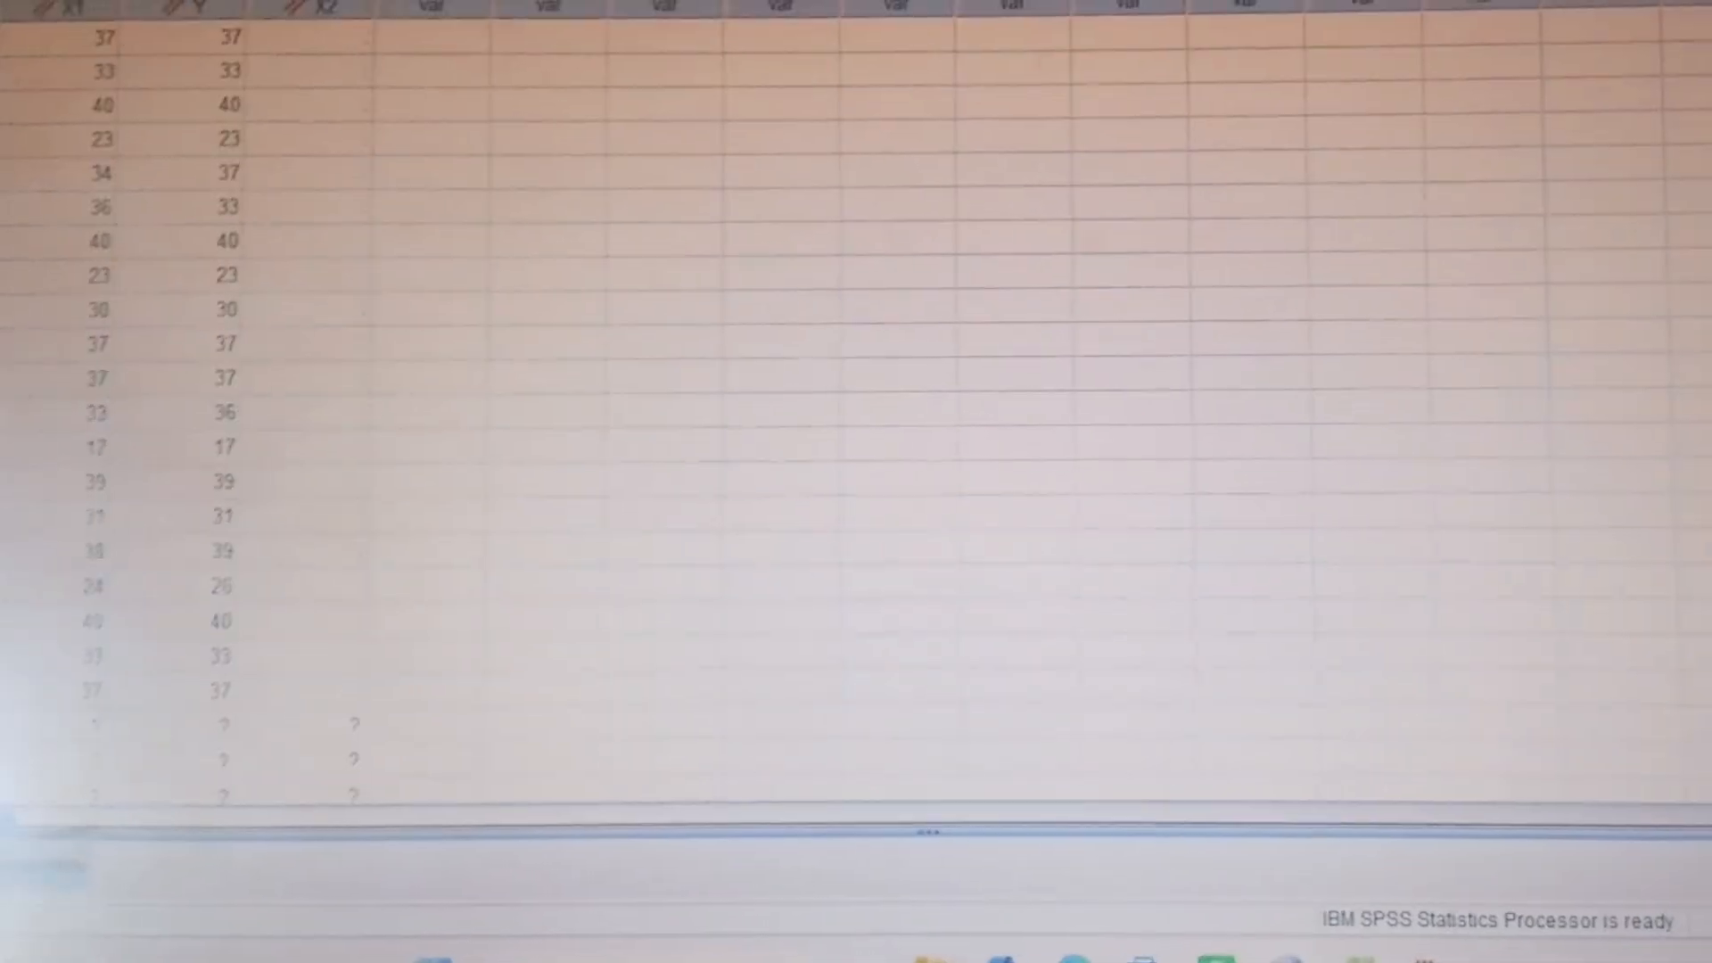
left_click(1177, 664)
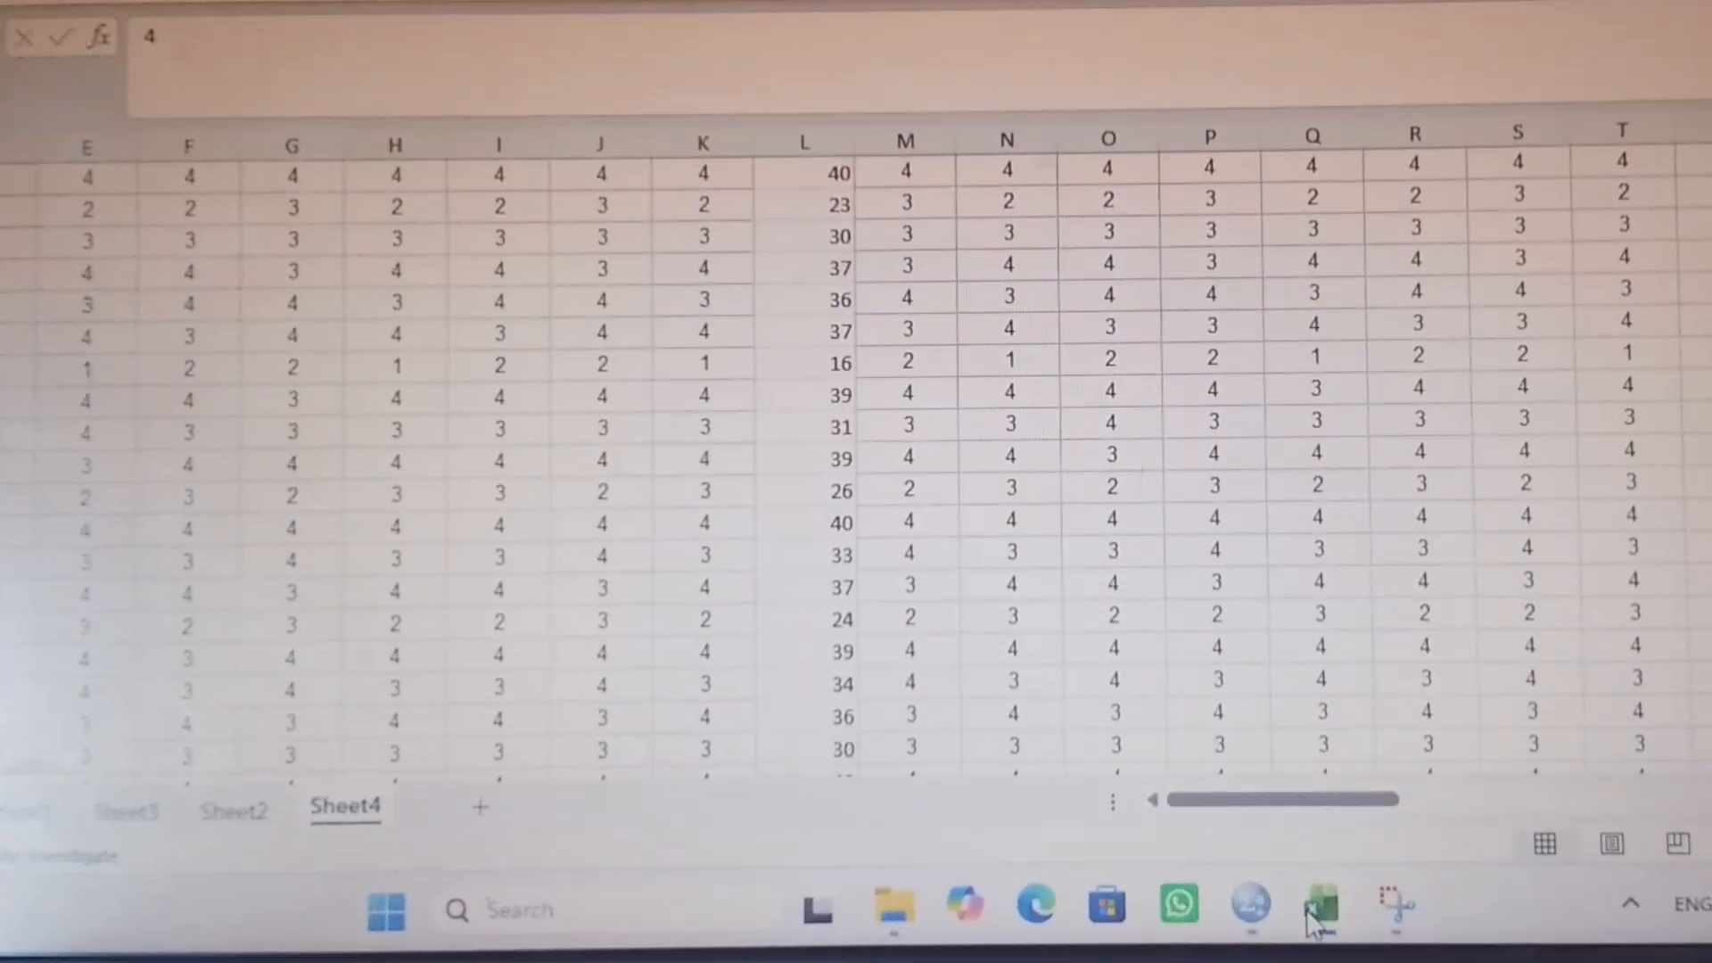
scroll(1146, 538, "up", 3)
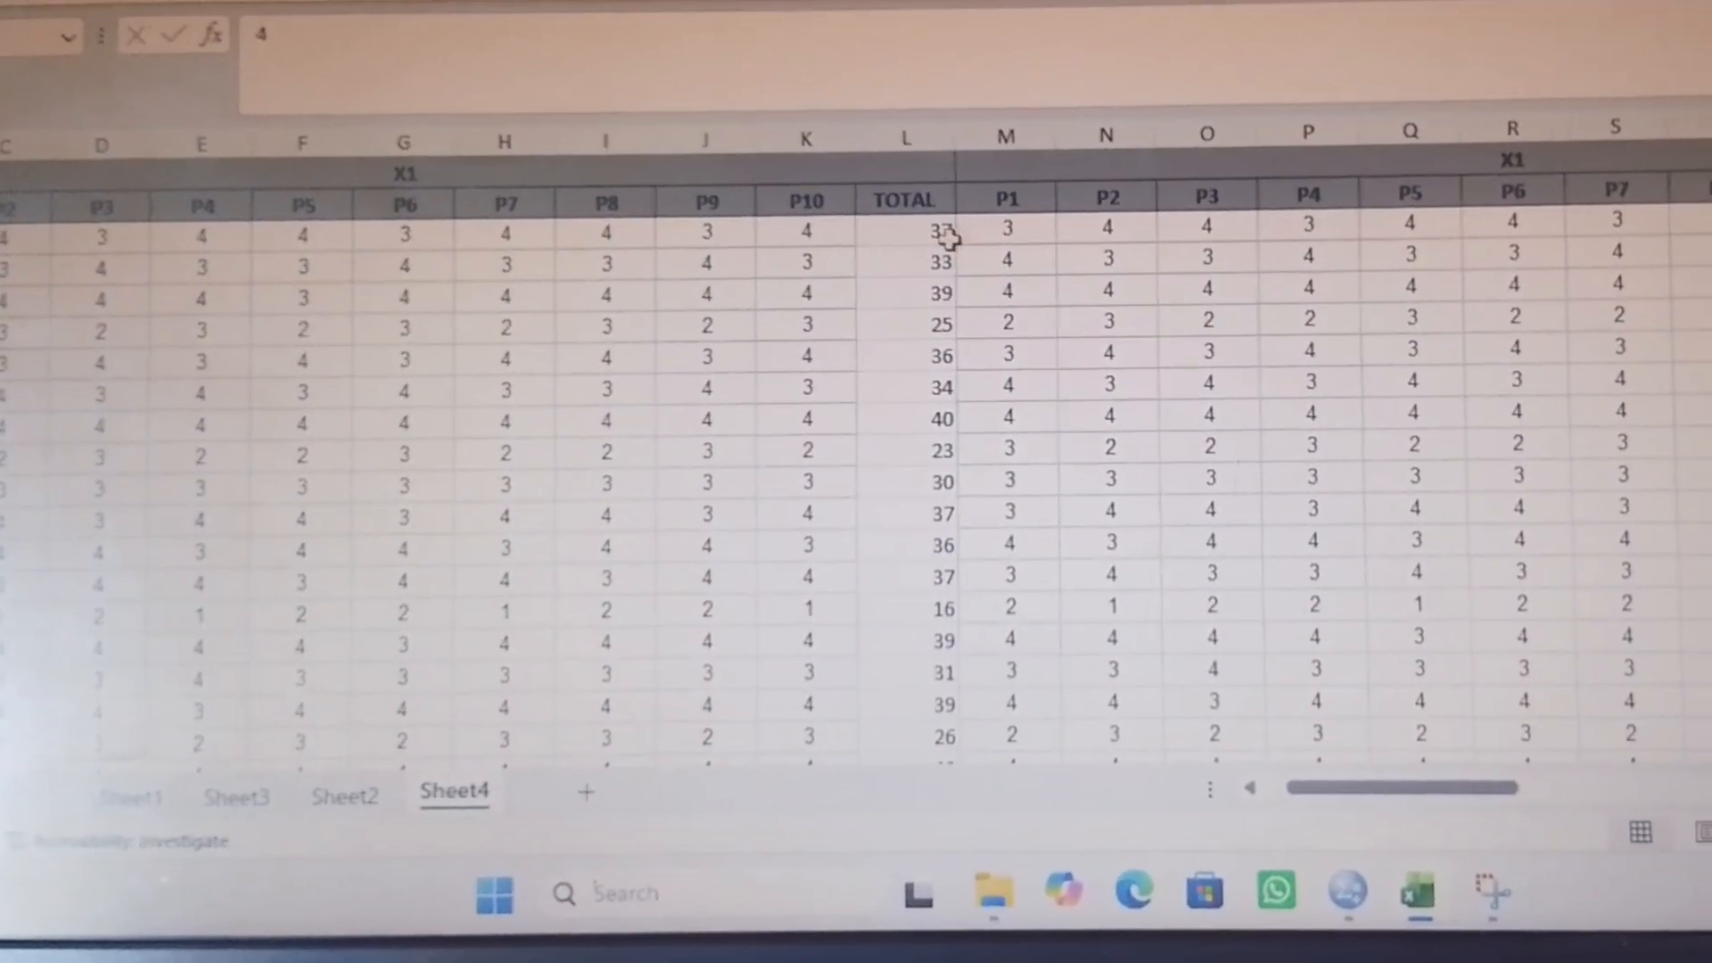
left_click(921, 258)
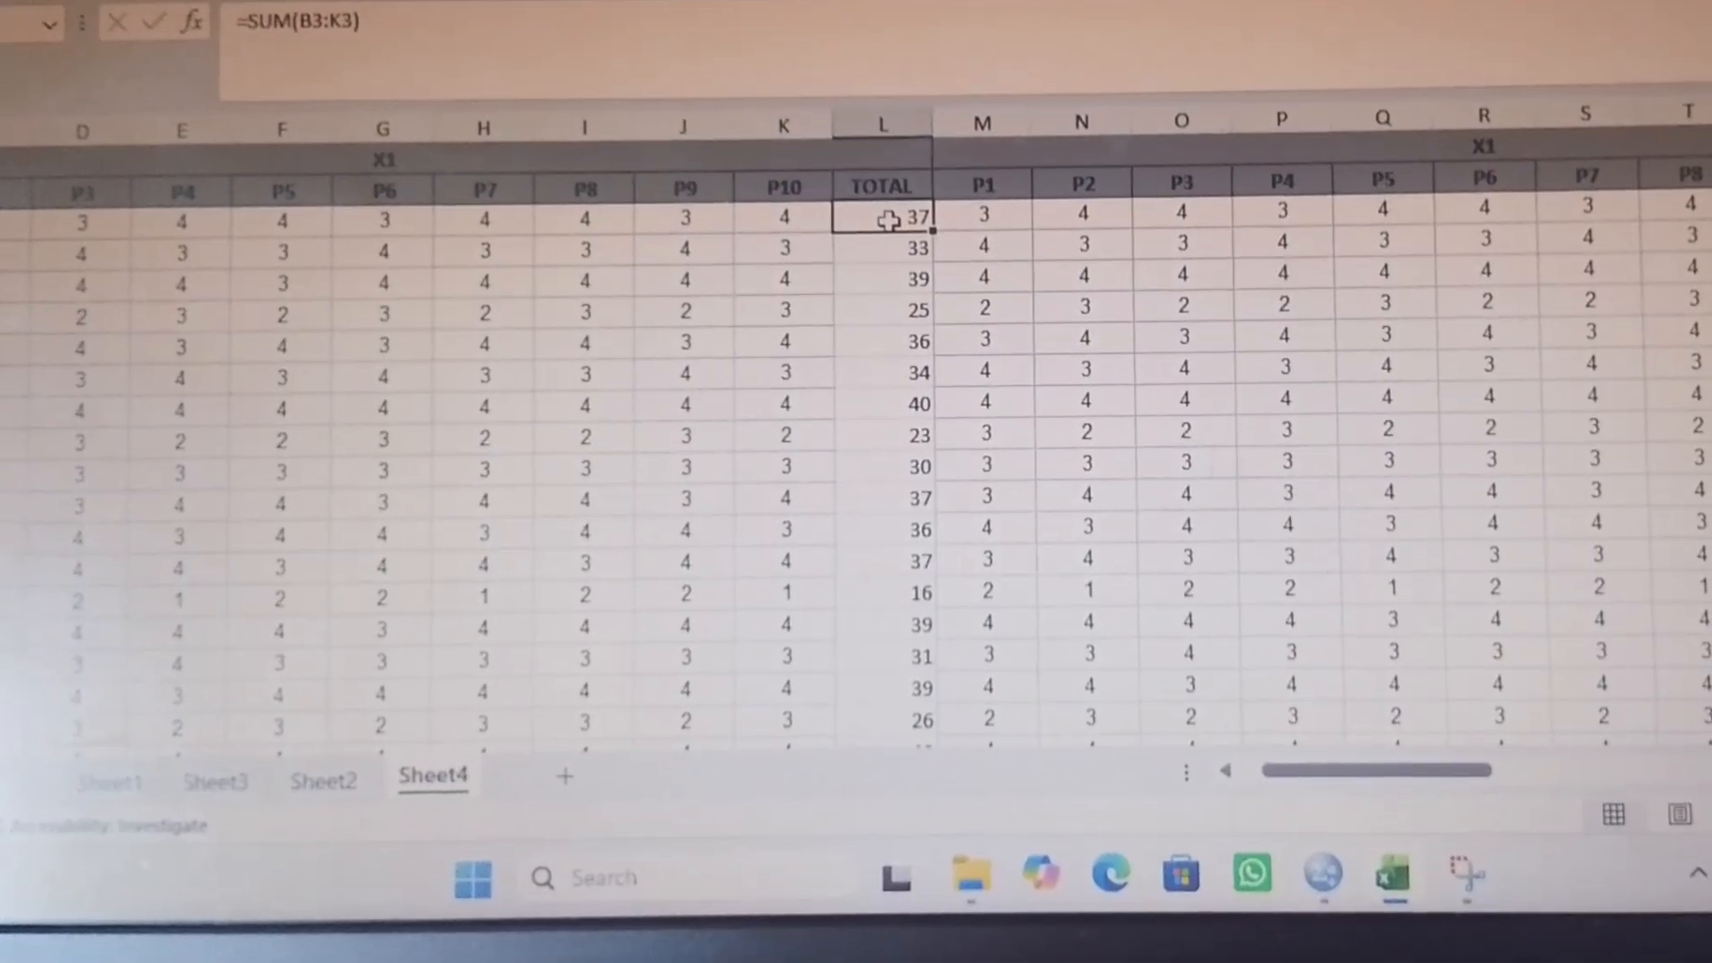
left_click_drag(921, 259, 910, 624)
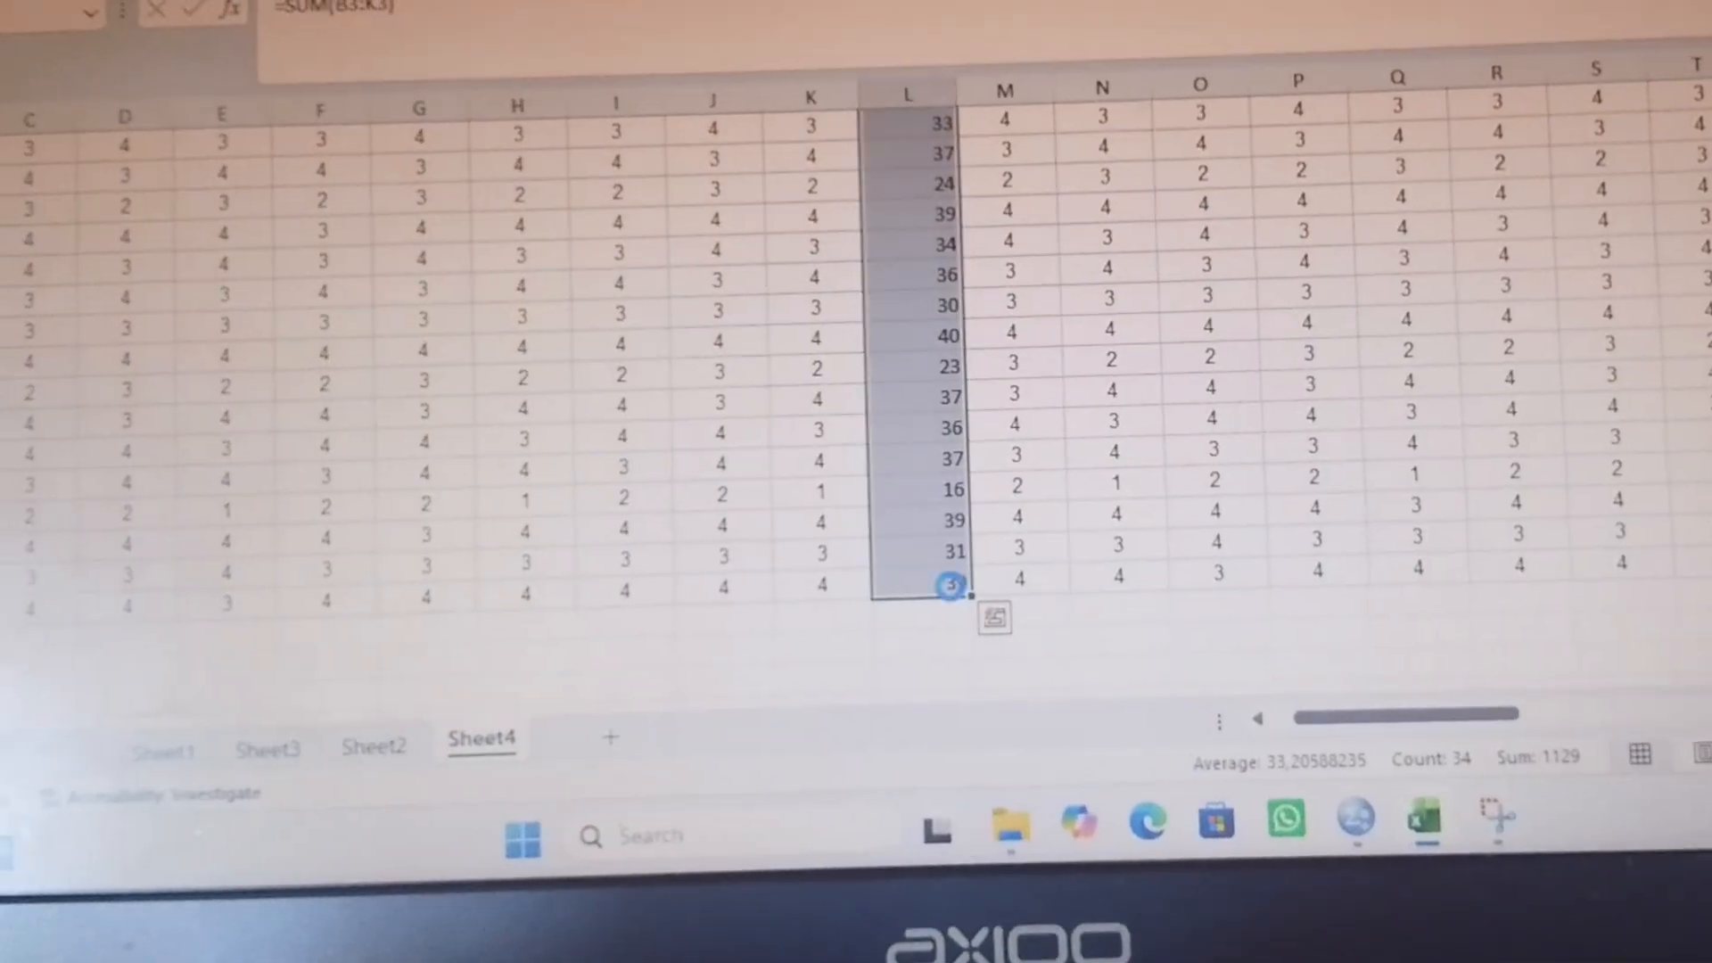
key("ctrl+c")
mouse_move(1382, 831)
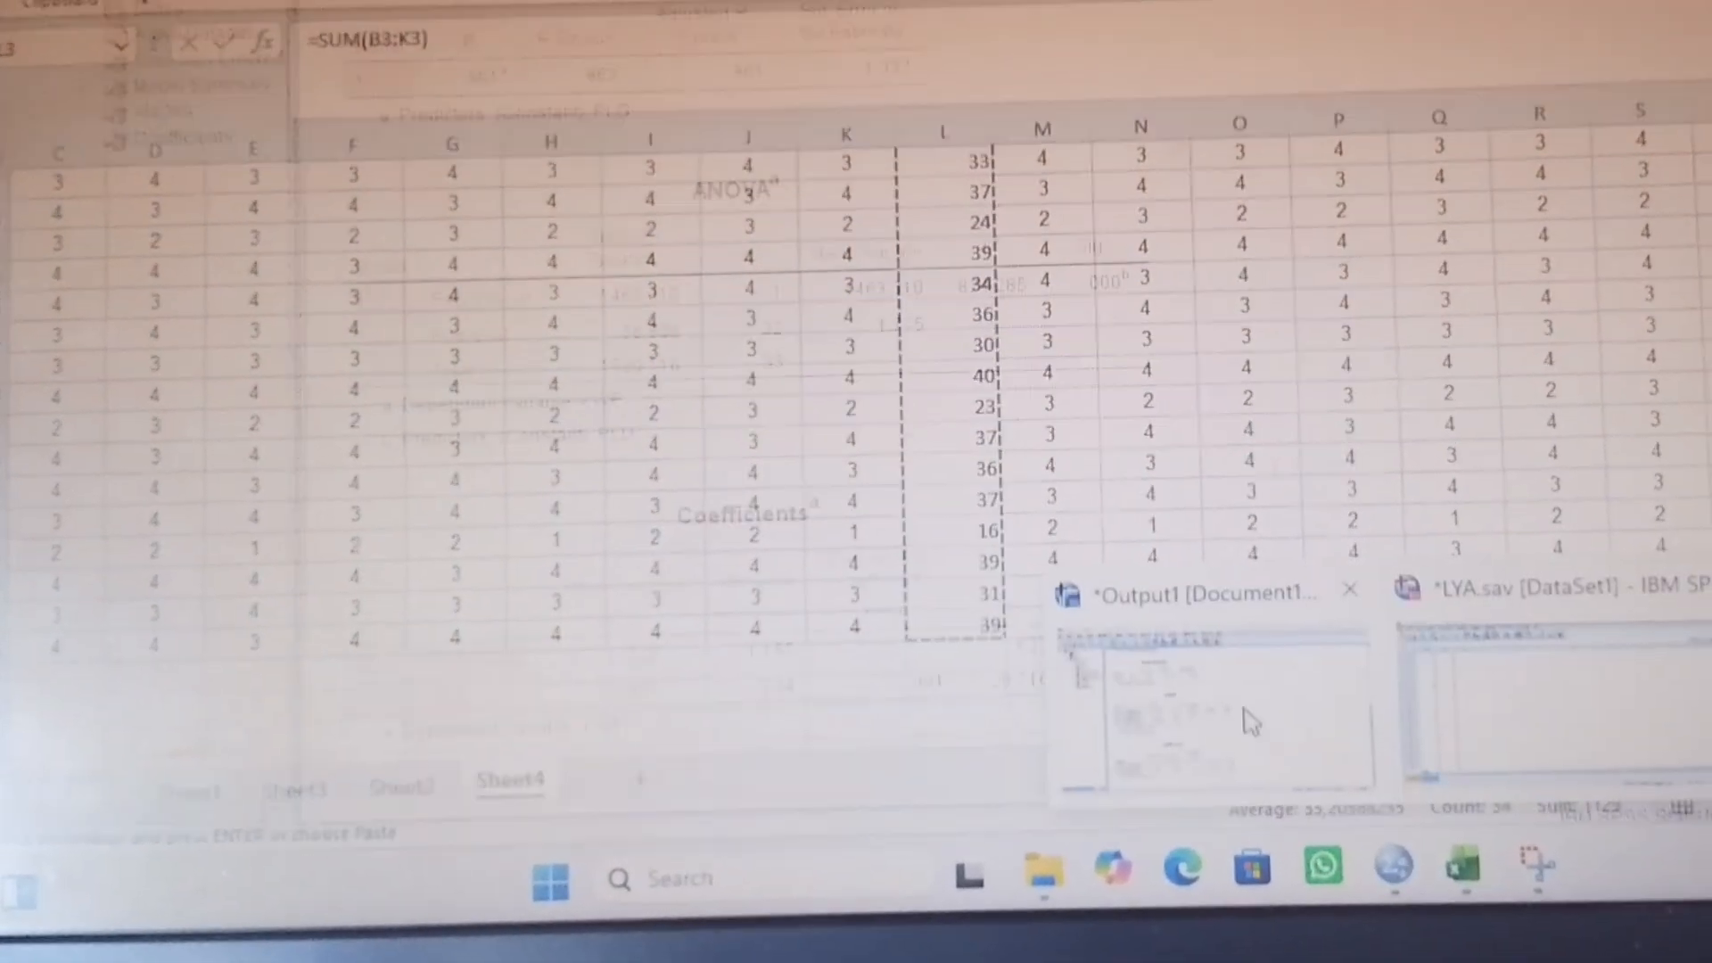
left_click(1373, 713)
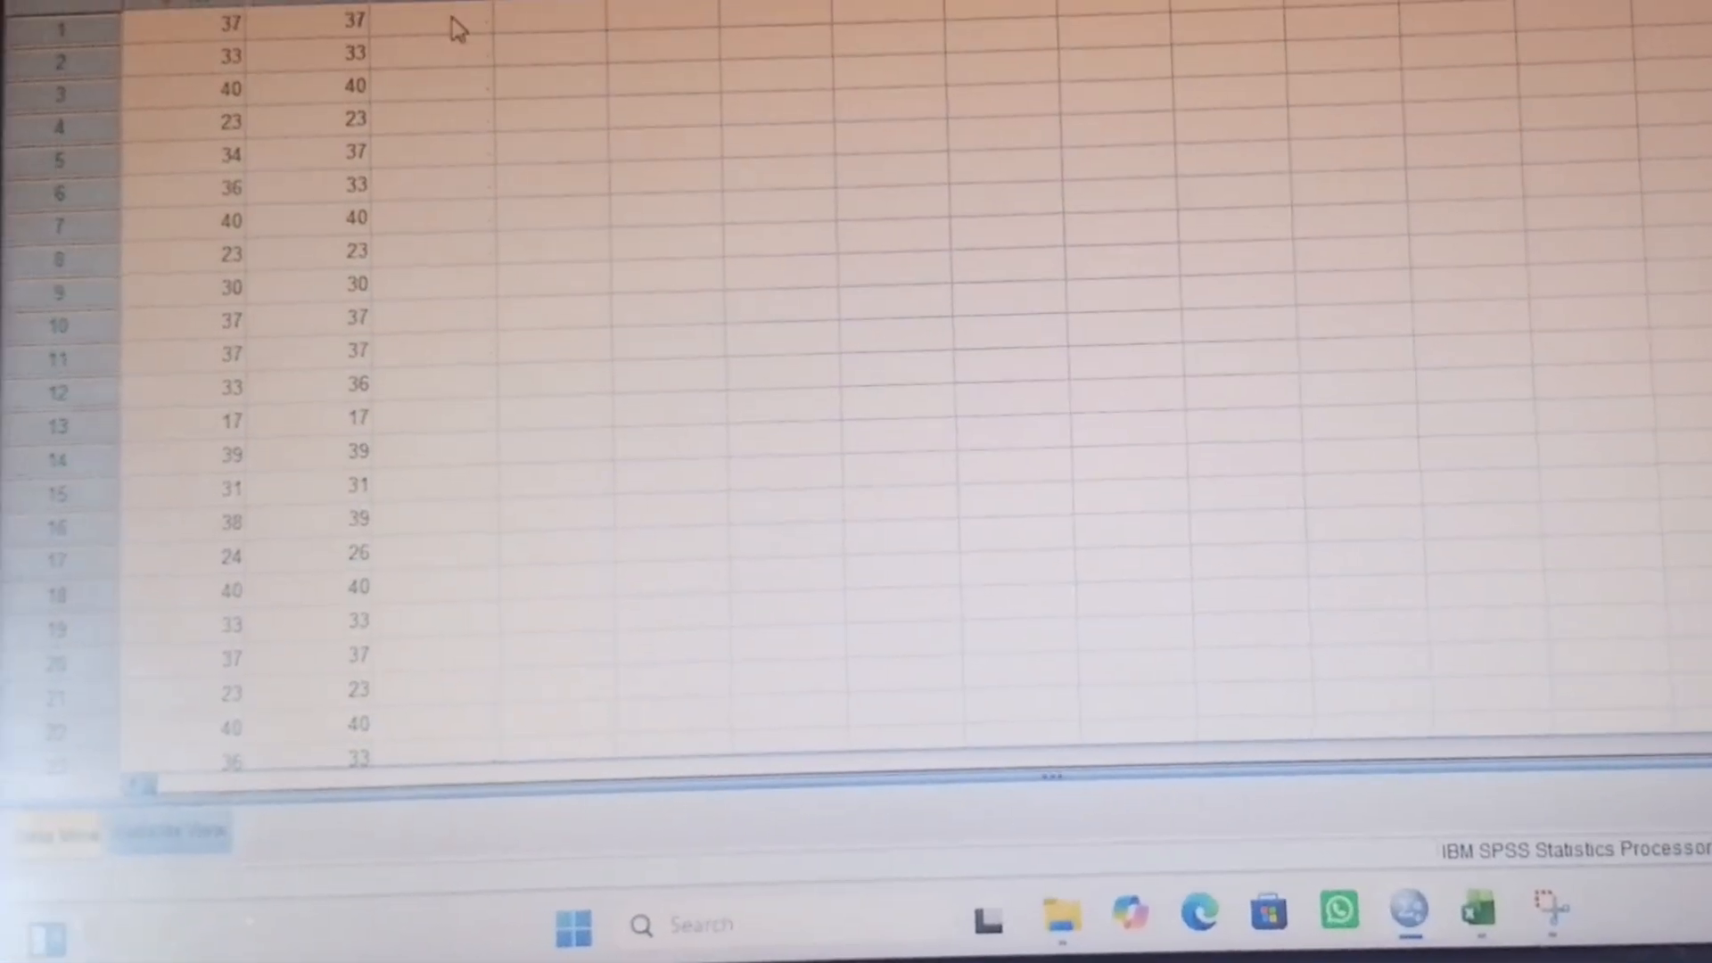
left_click(464, 38)
key("ctrl+v")
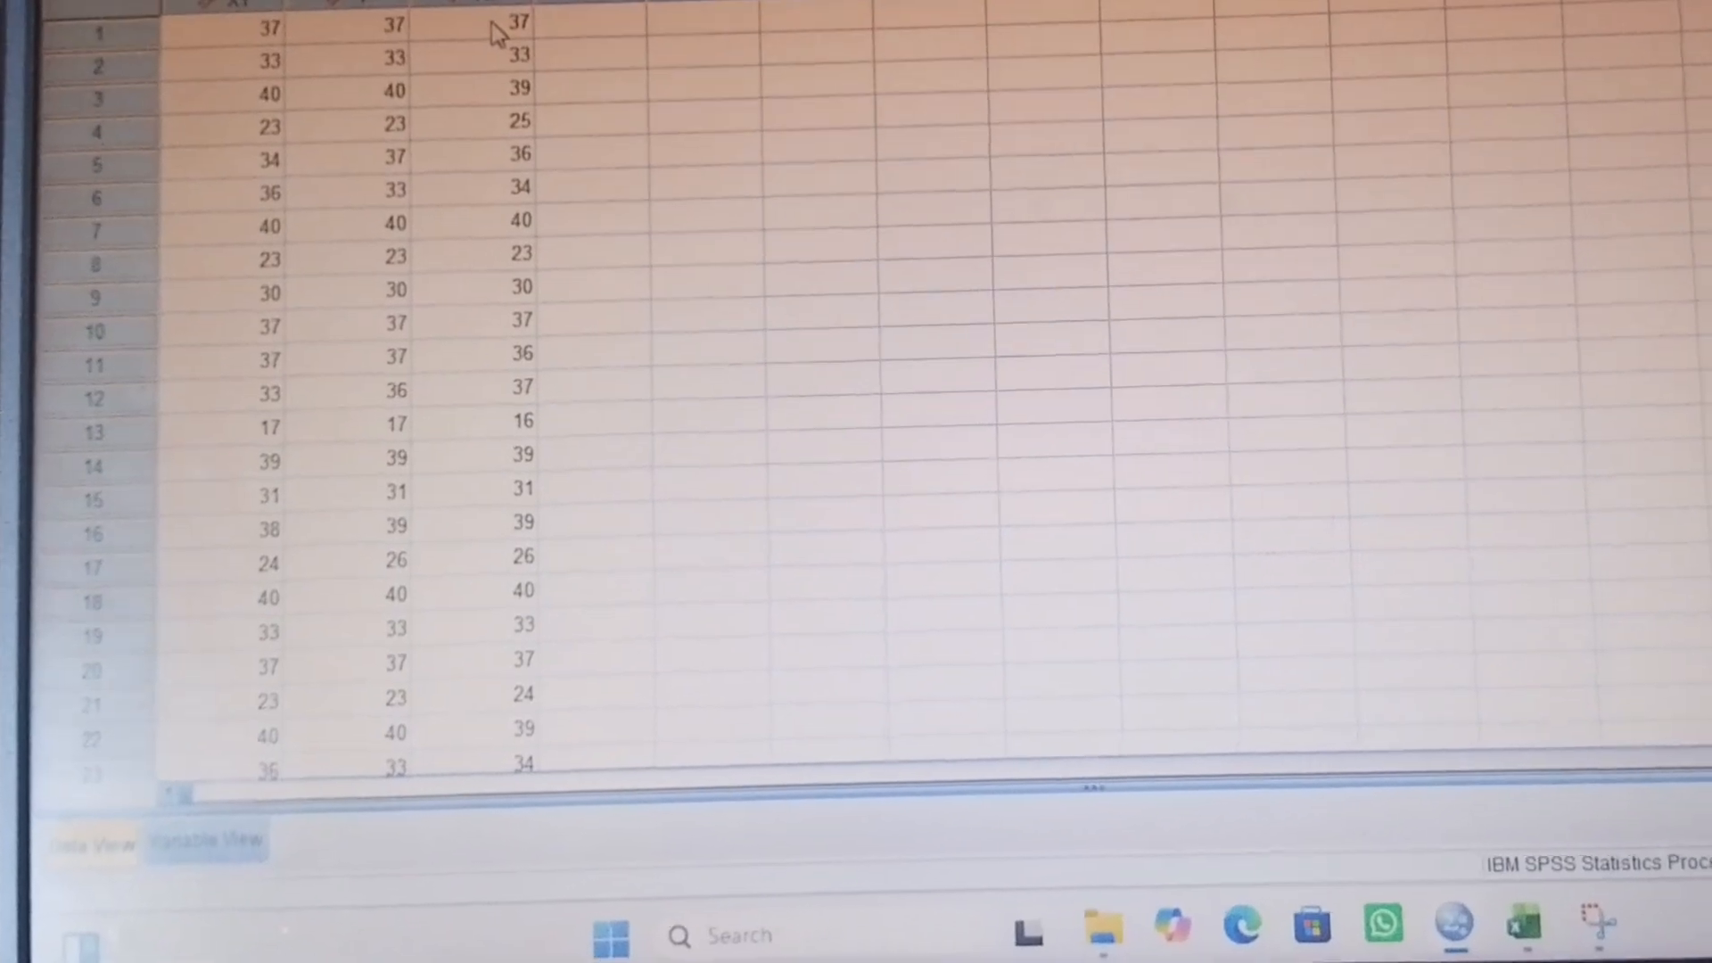
- Set up a fresh linear regression with KWP [Y] as dependent and PLD [X1] and ECT [X2] as independent variables
left_click(426, 2)
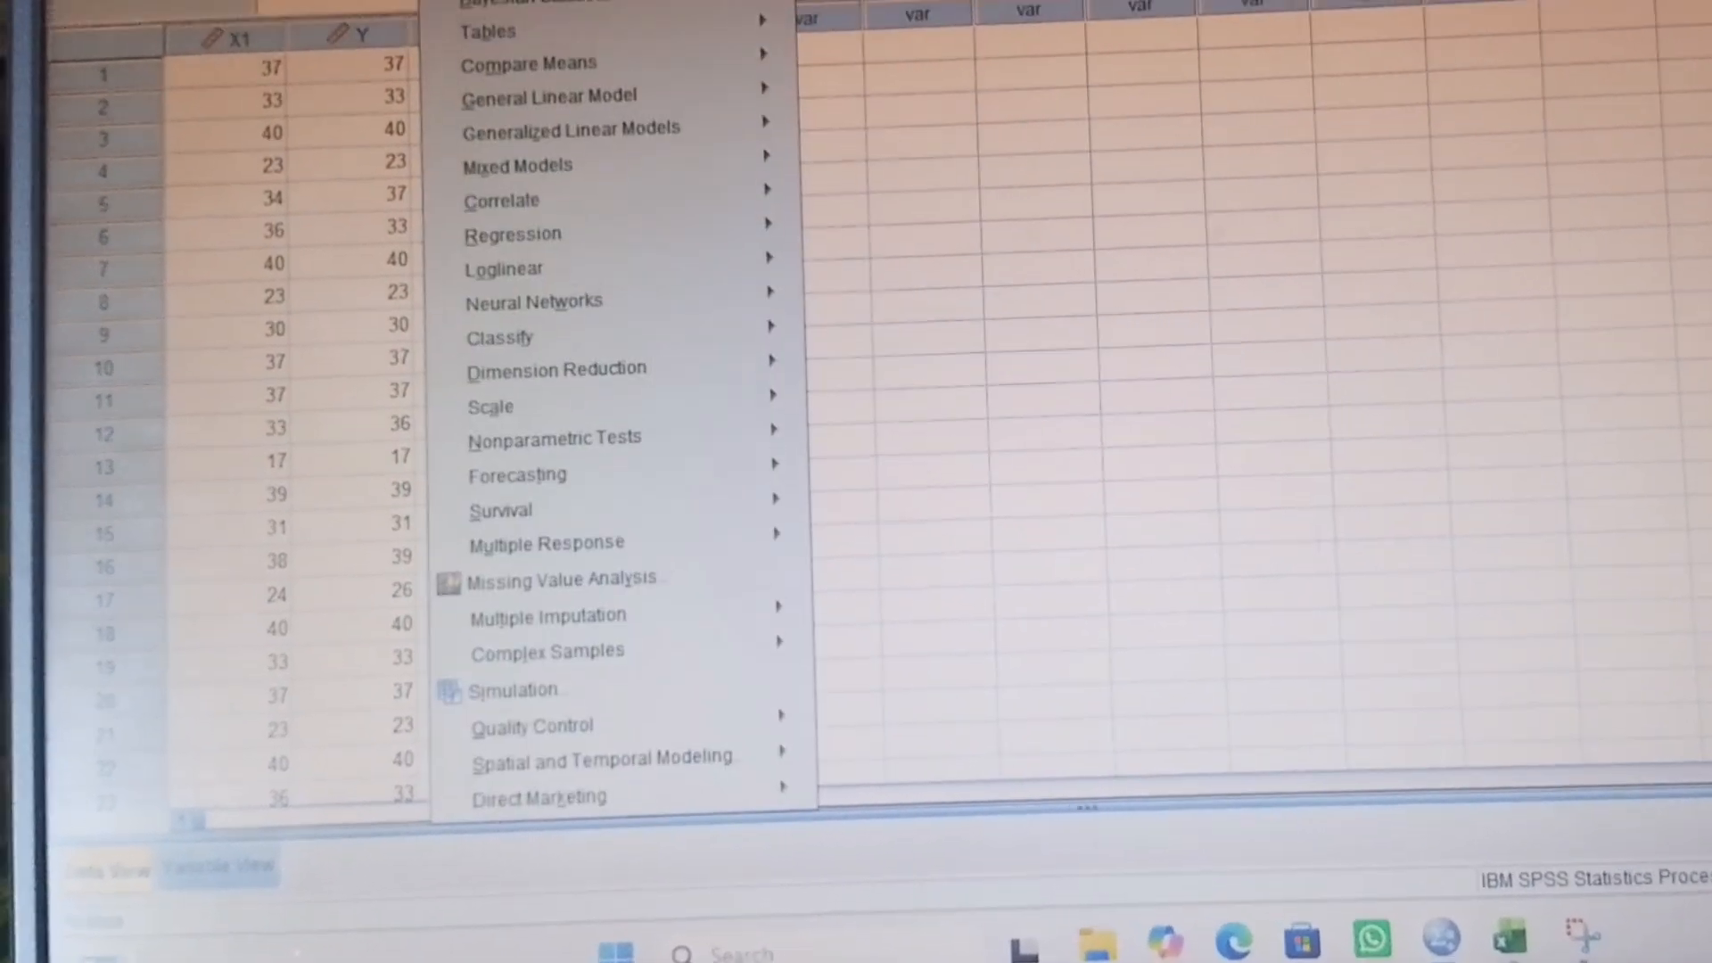
mouse_move(704, 239)
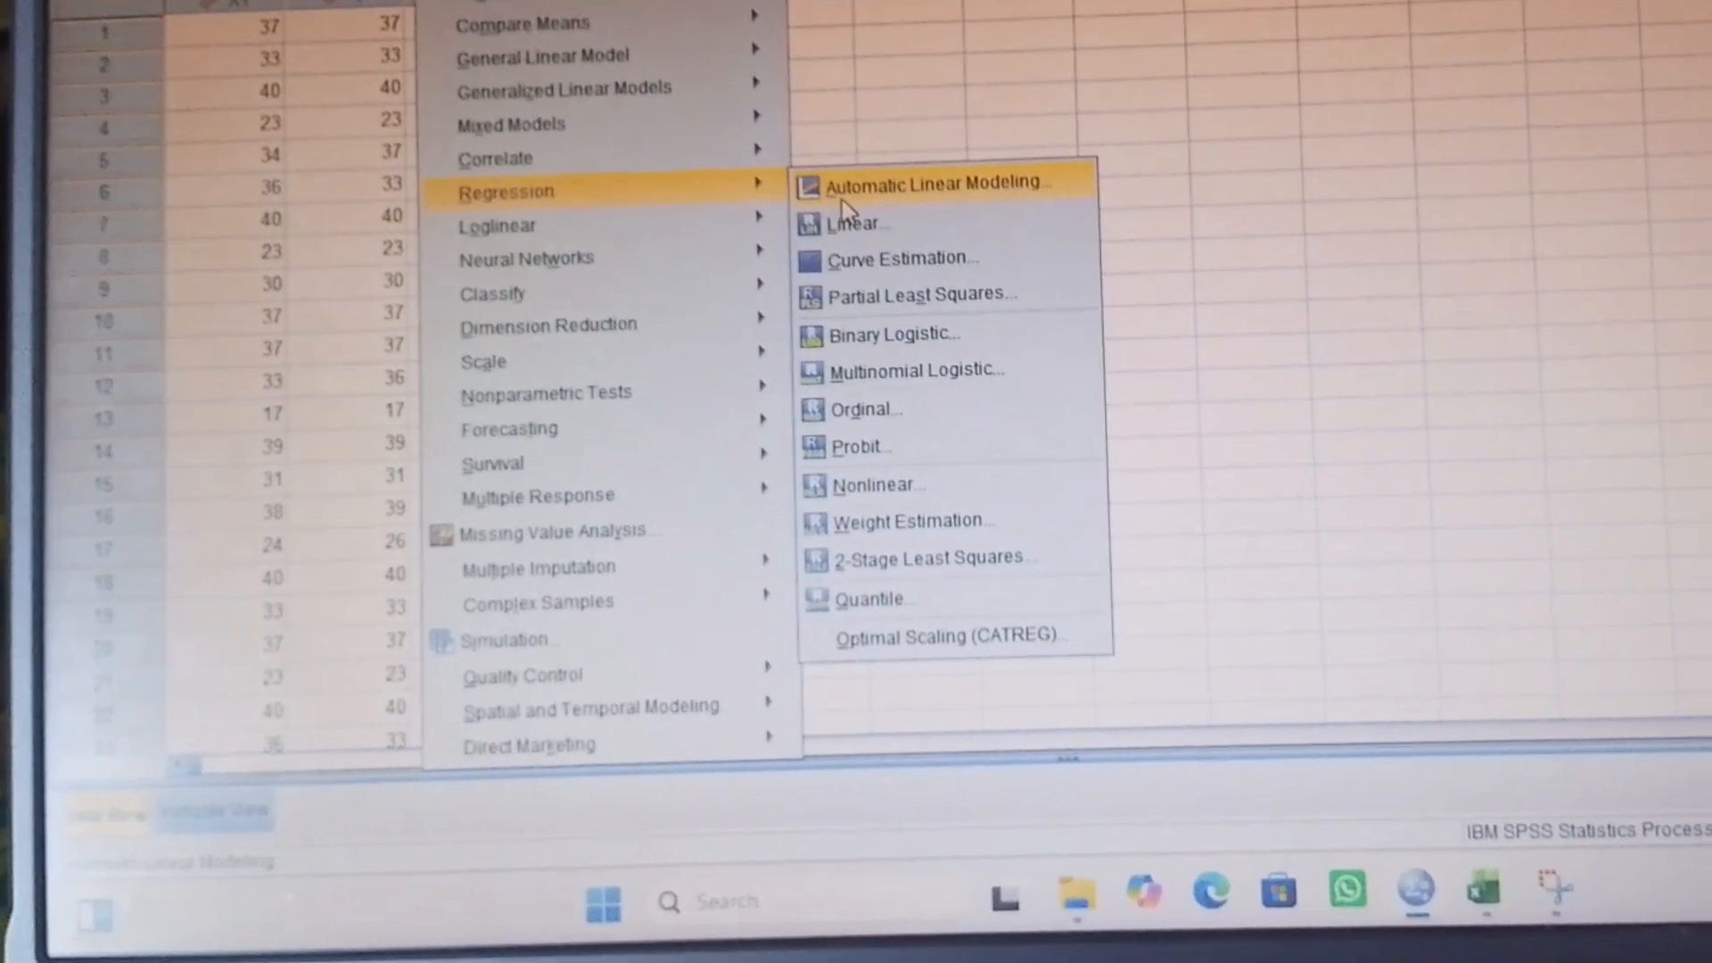
left_click(827, 211)
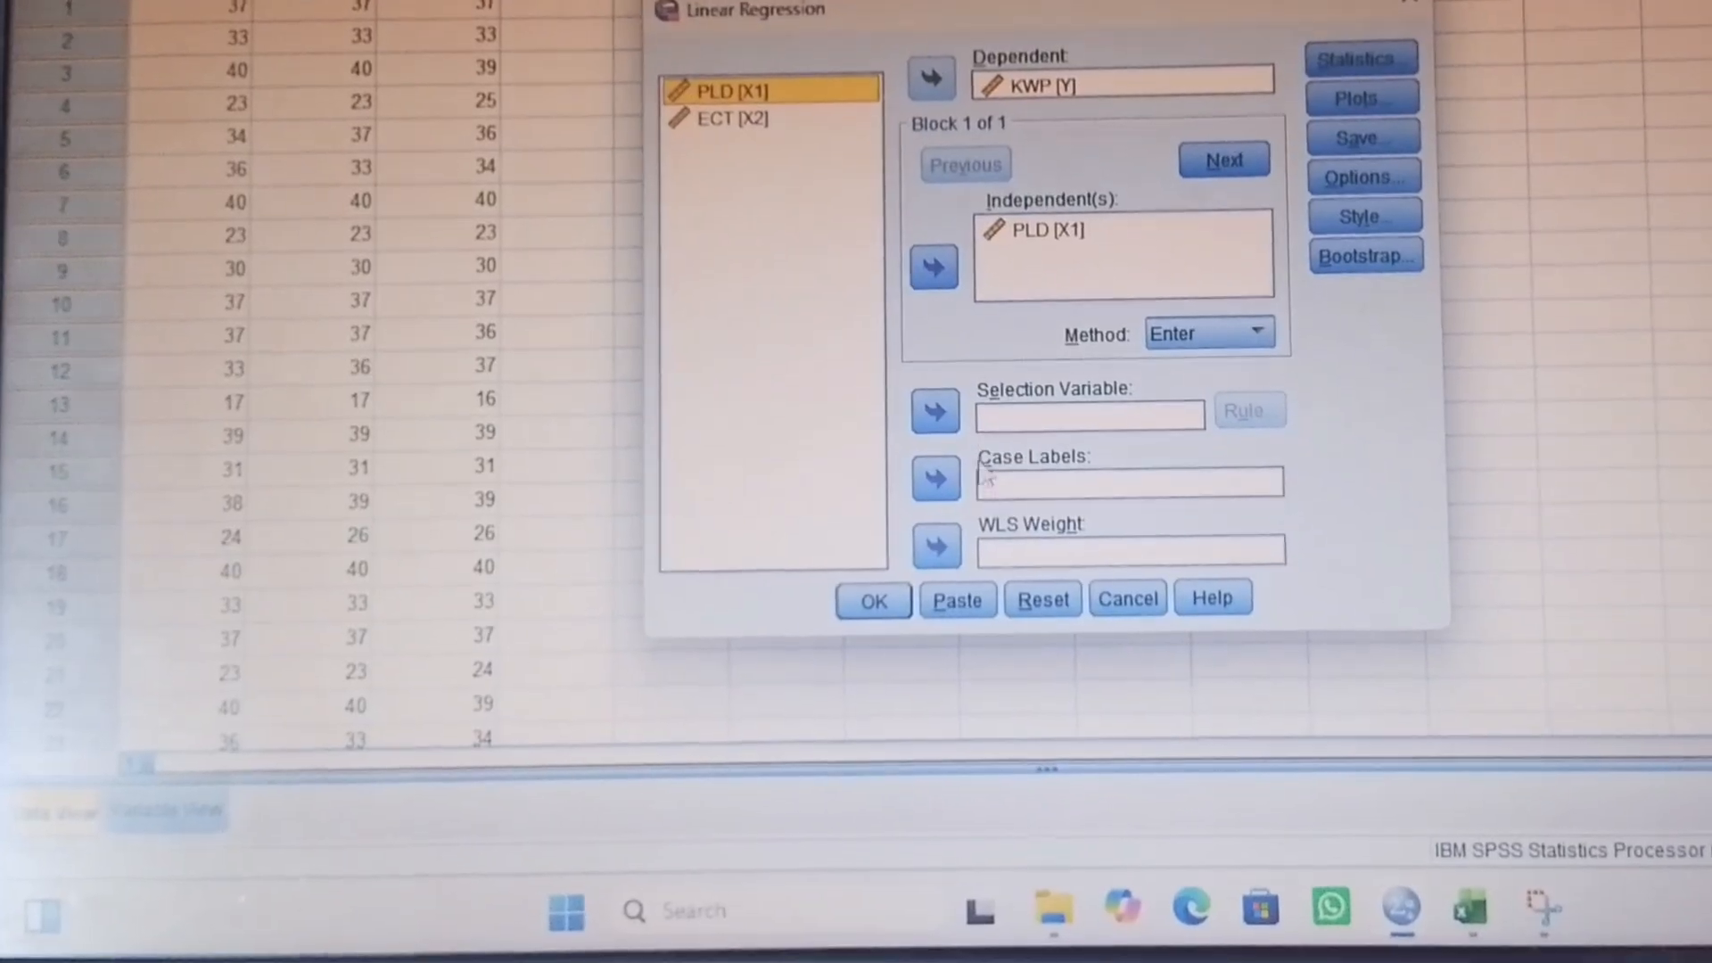
left_click(1047, 593)
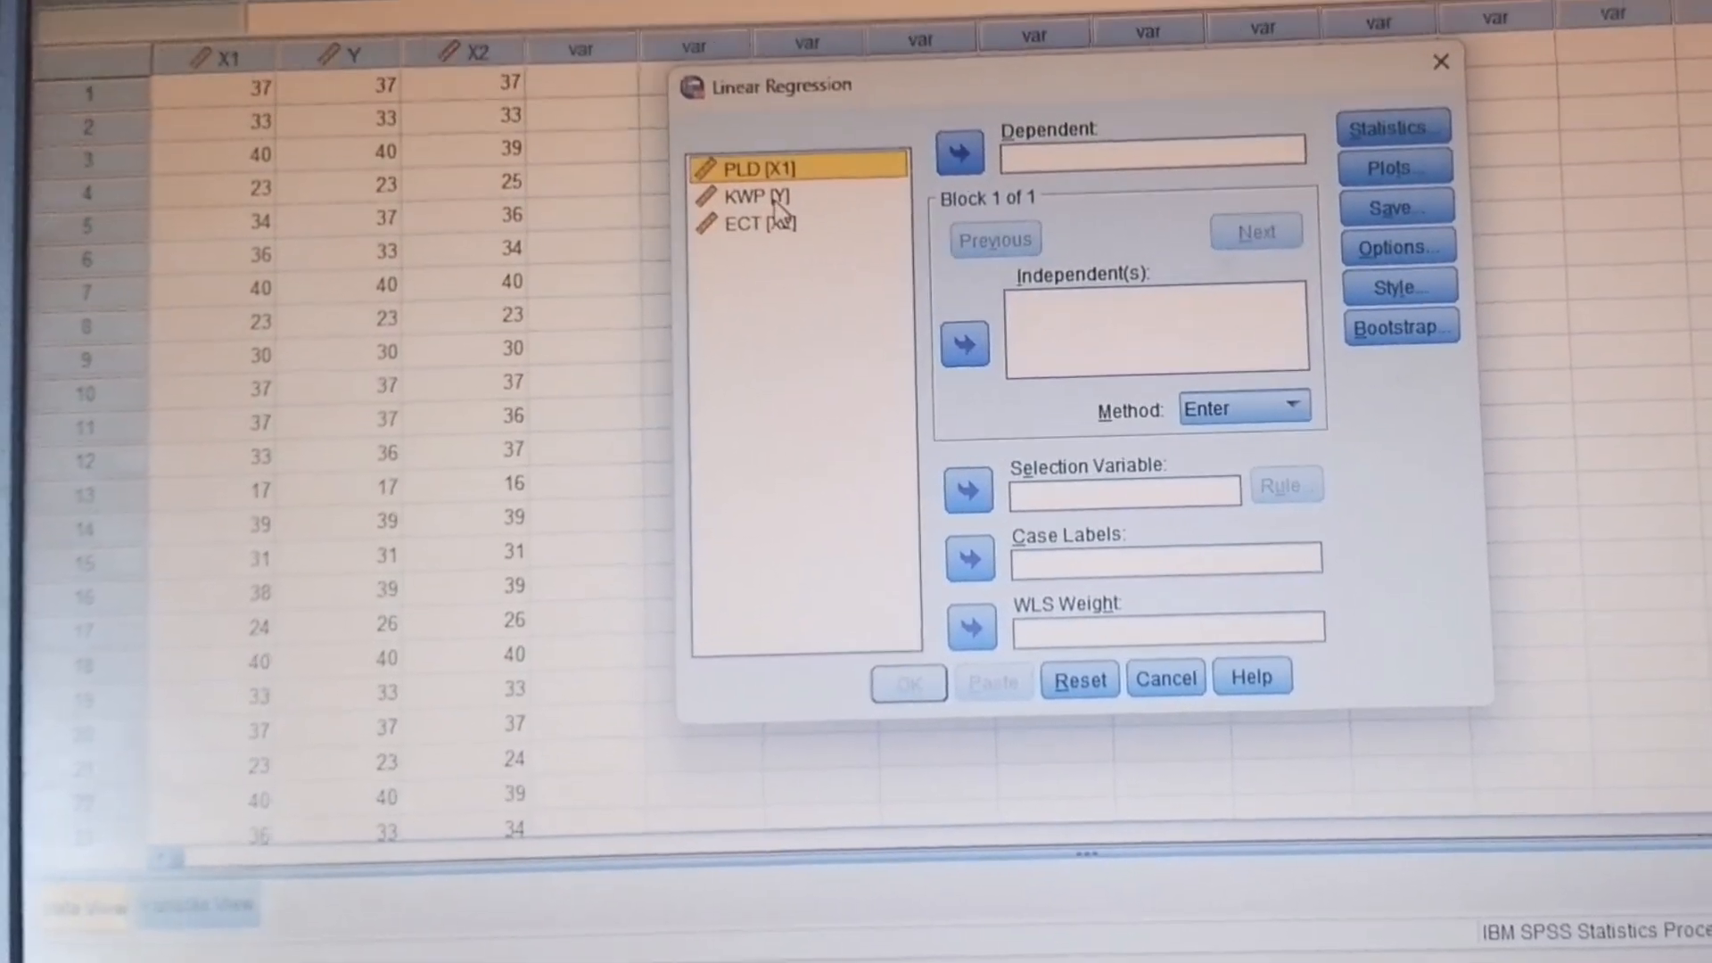
left_click(747, 159)
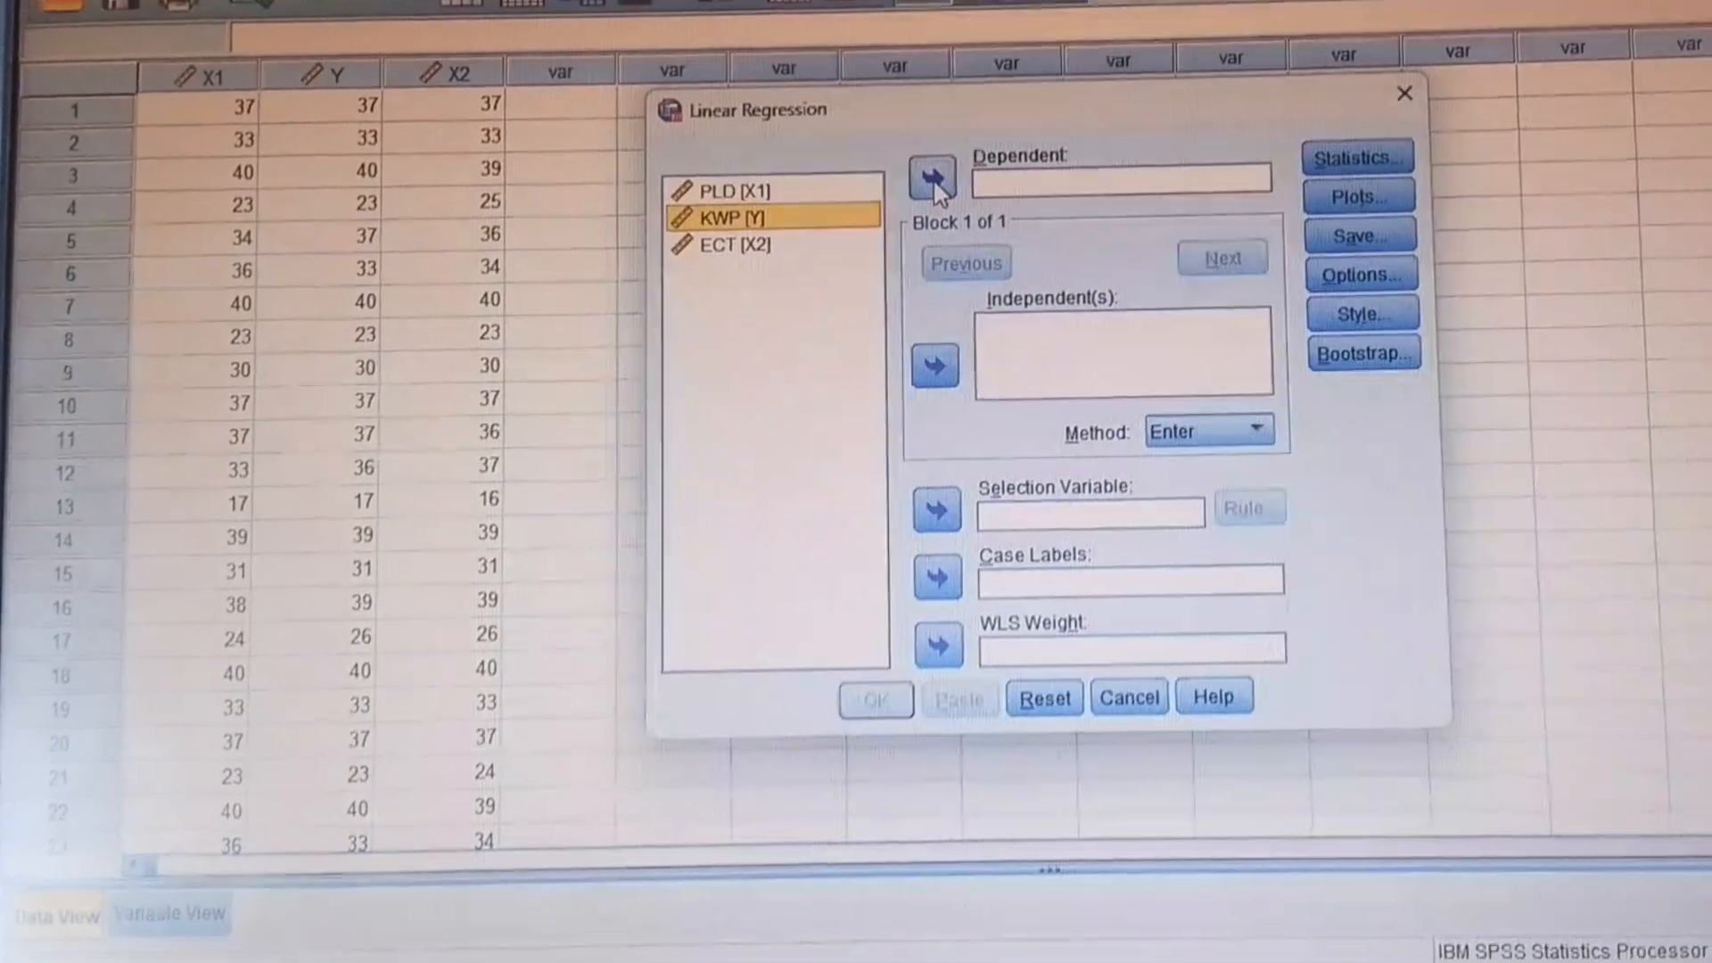
left_click(945, 169)
left_click(854, 181)
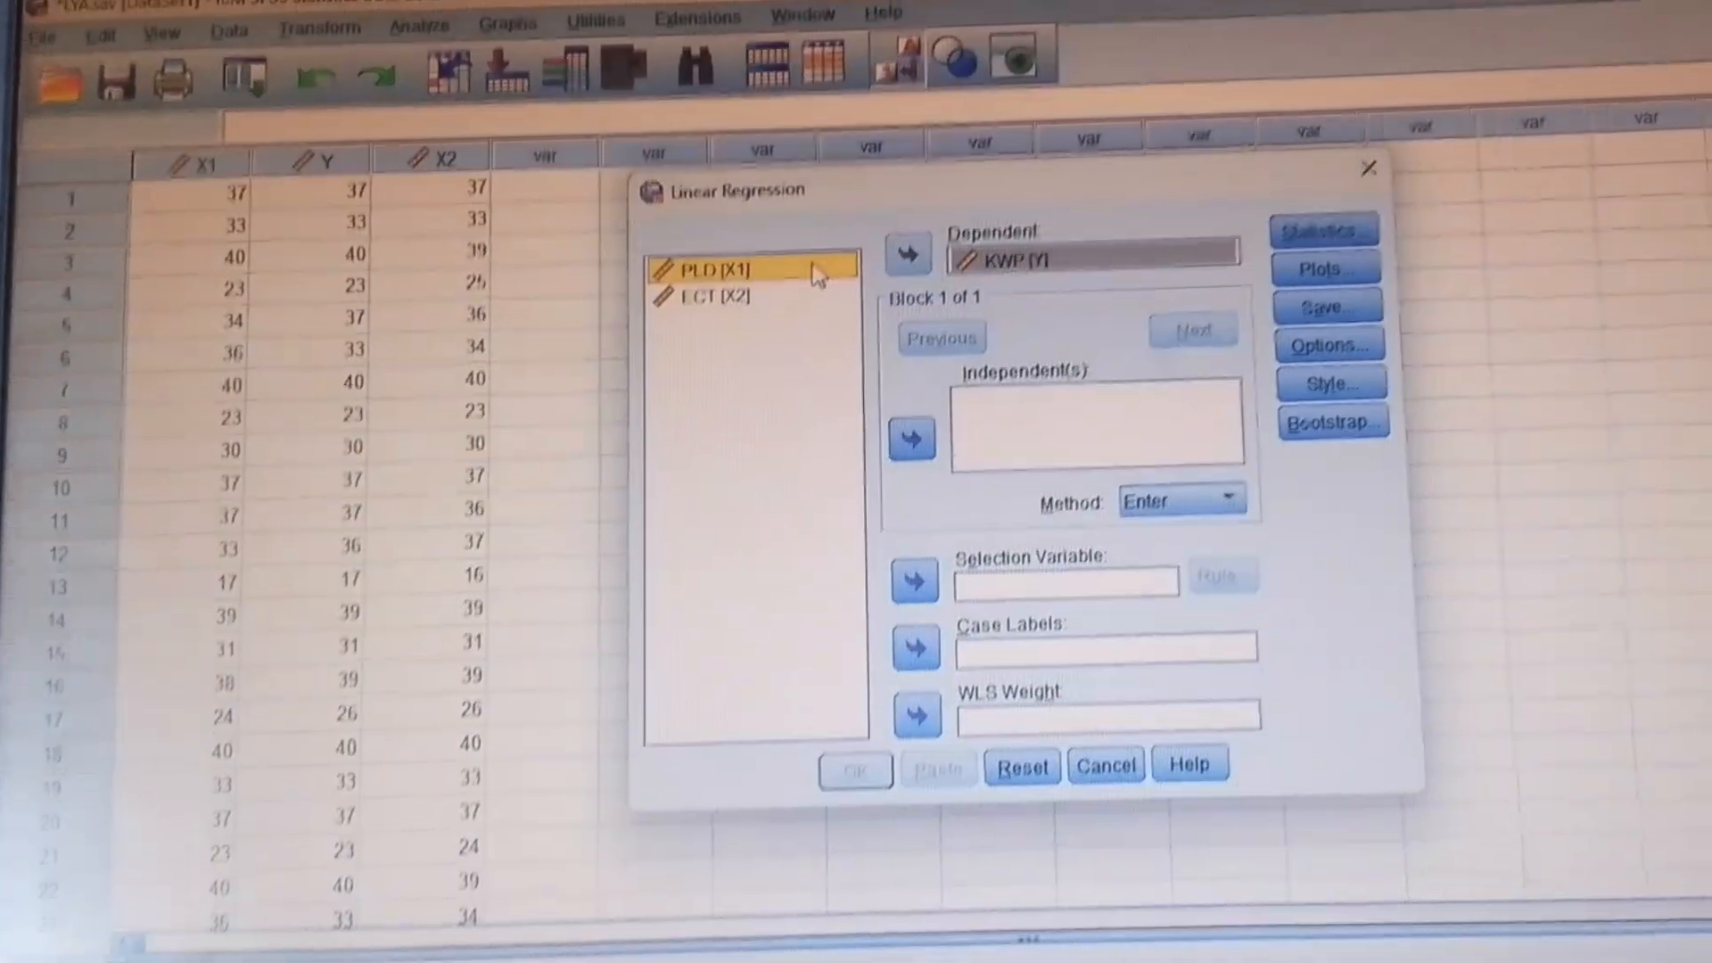
left_click(803, 253, "shift")
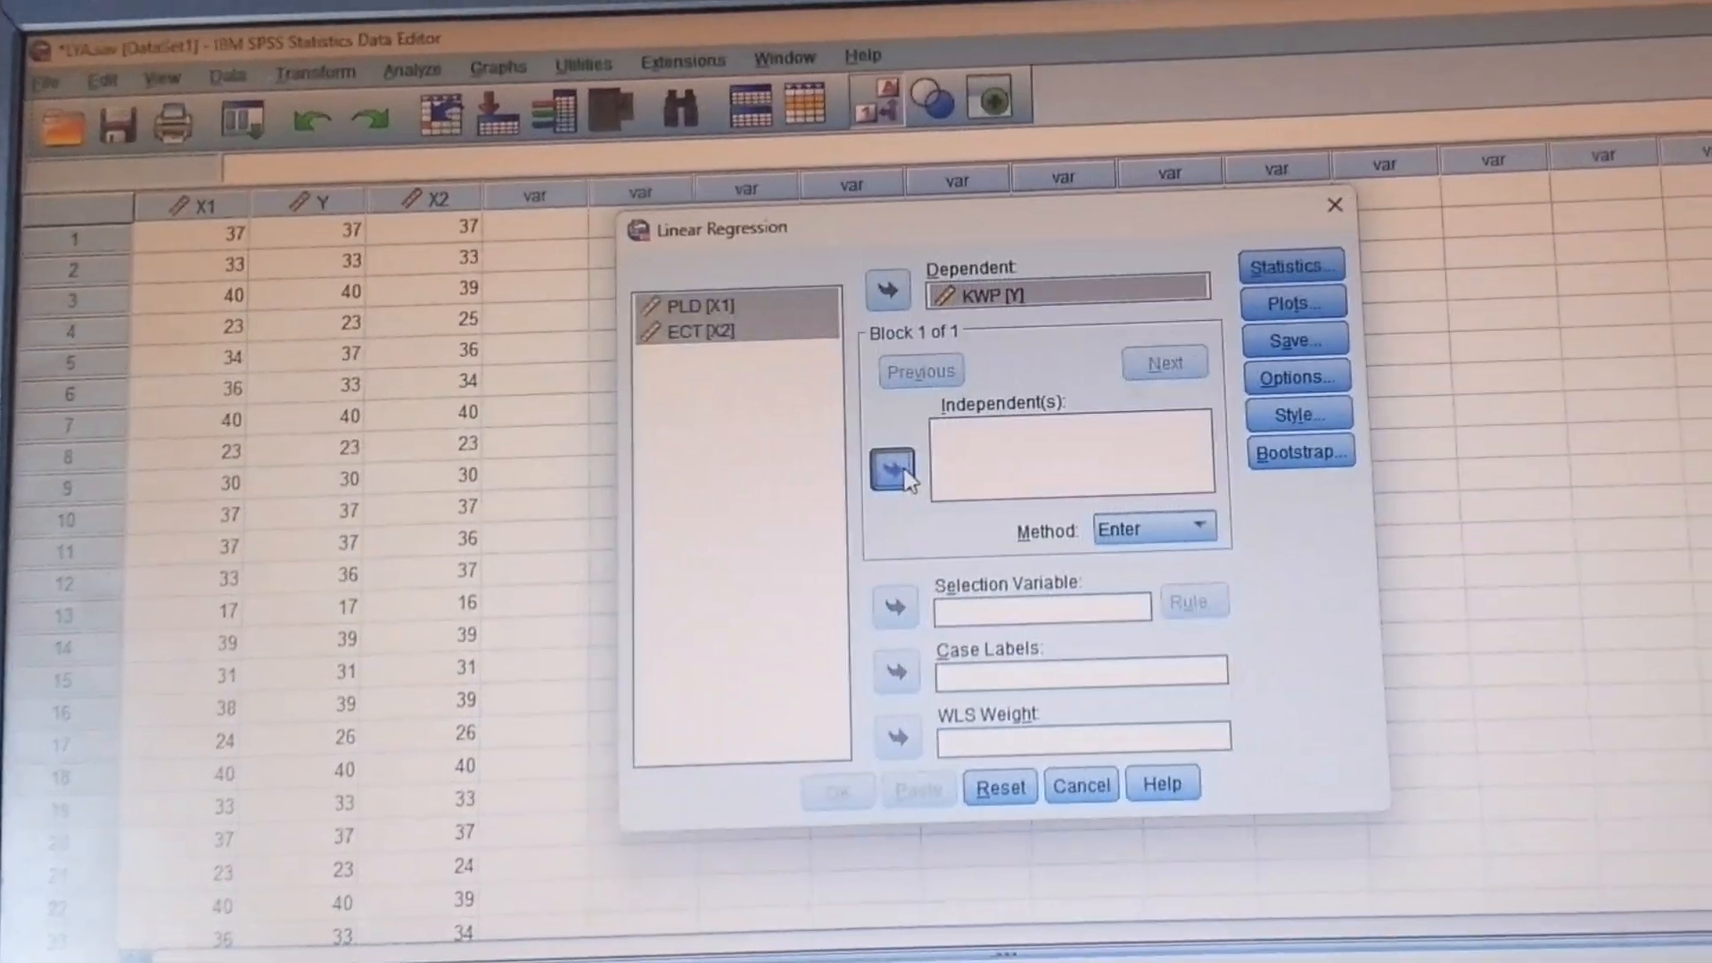
left_click(927, 452)
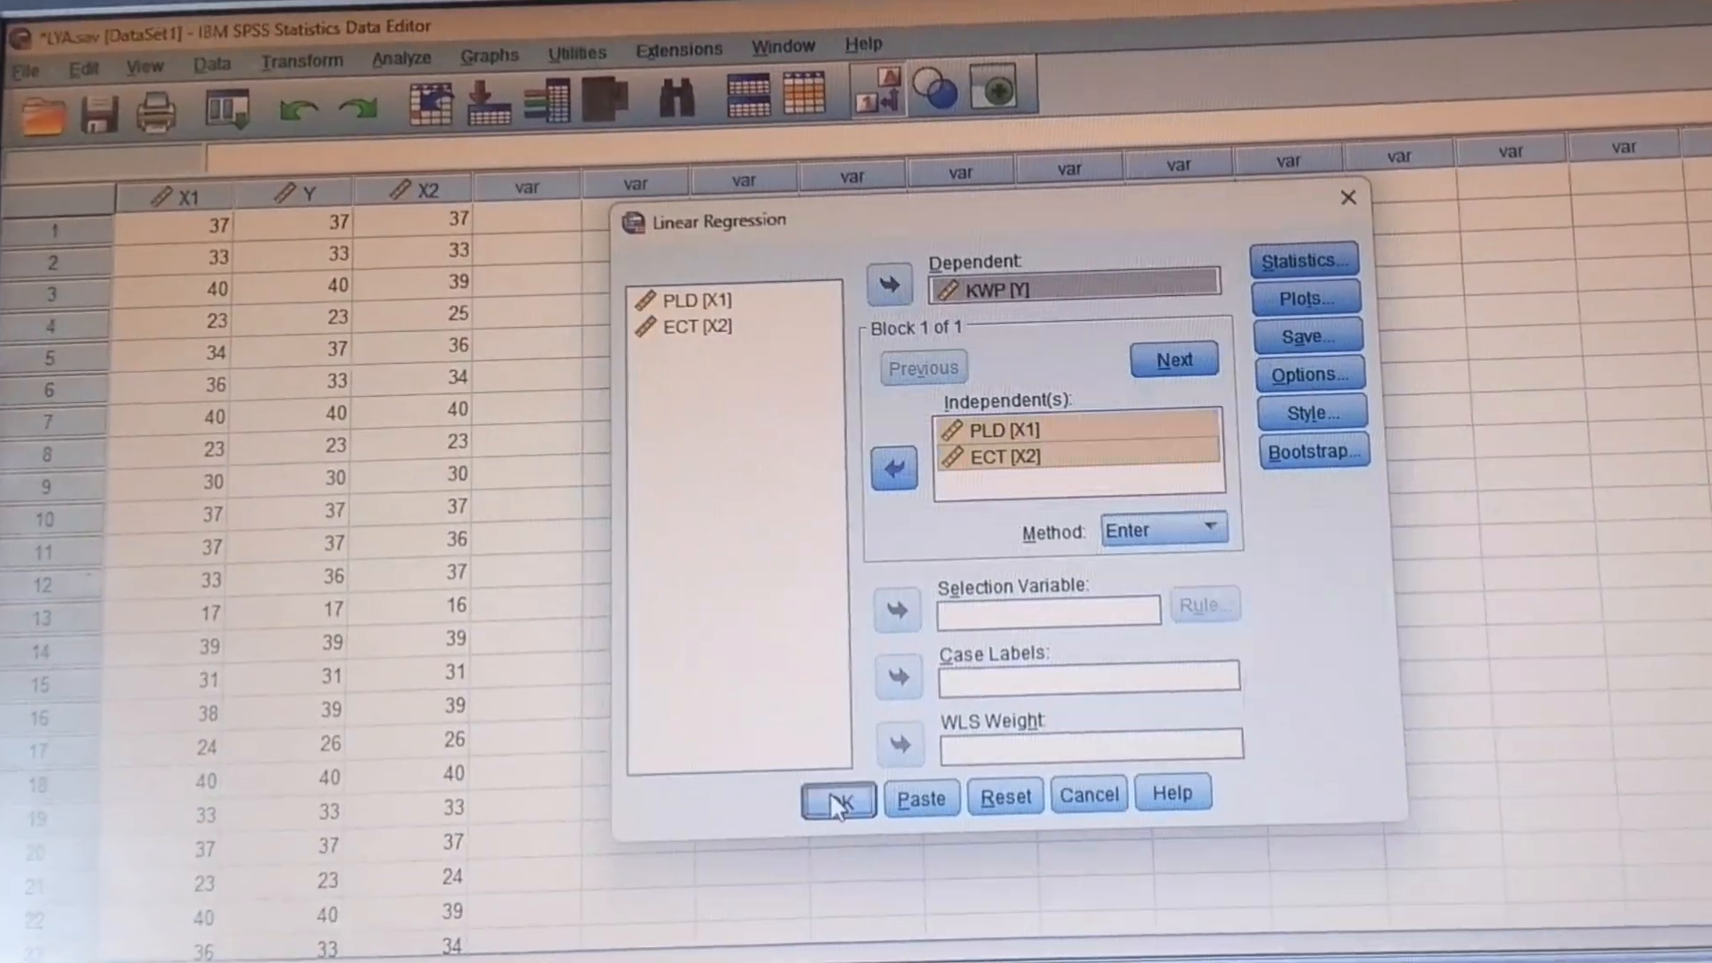
- Run the multiple regression and review the Model Summary, ANOVA and Coefficients tables
left_click(829, 797)
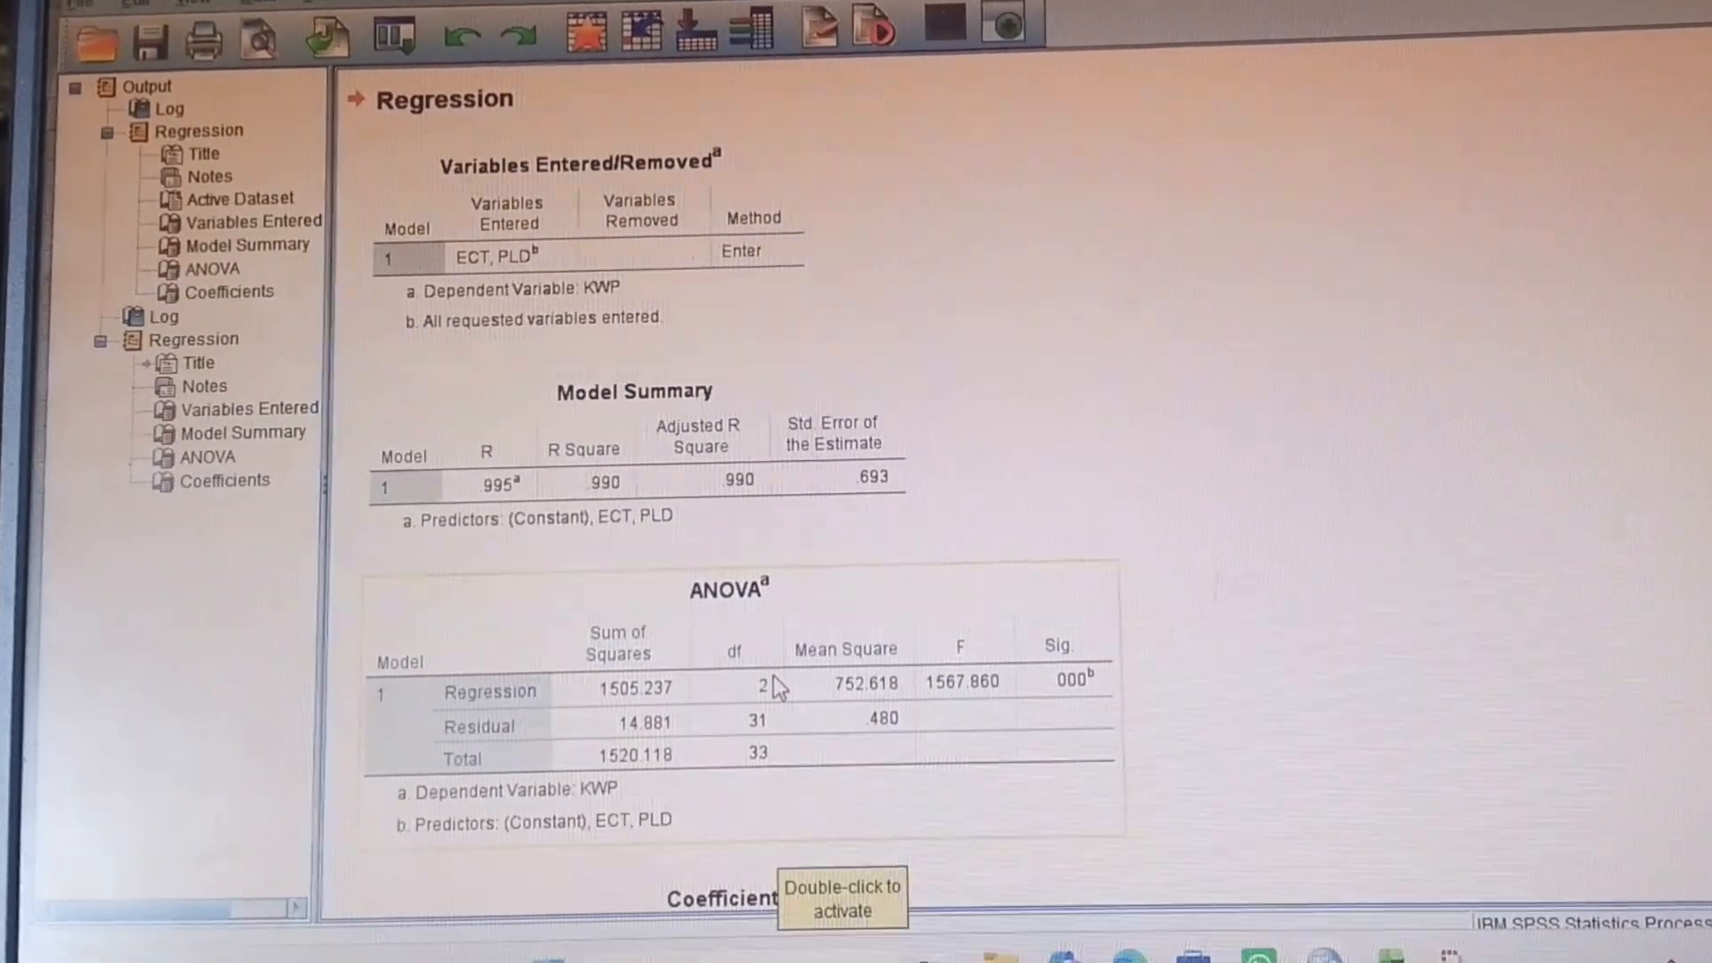
scroll(767, 678, "down", 3)
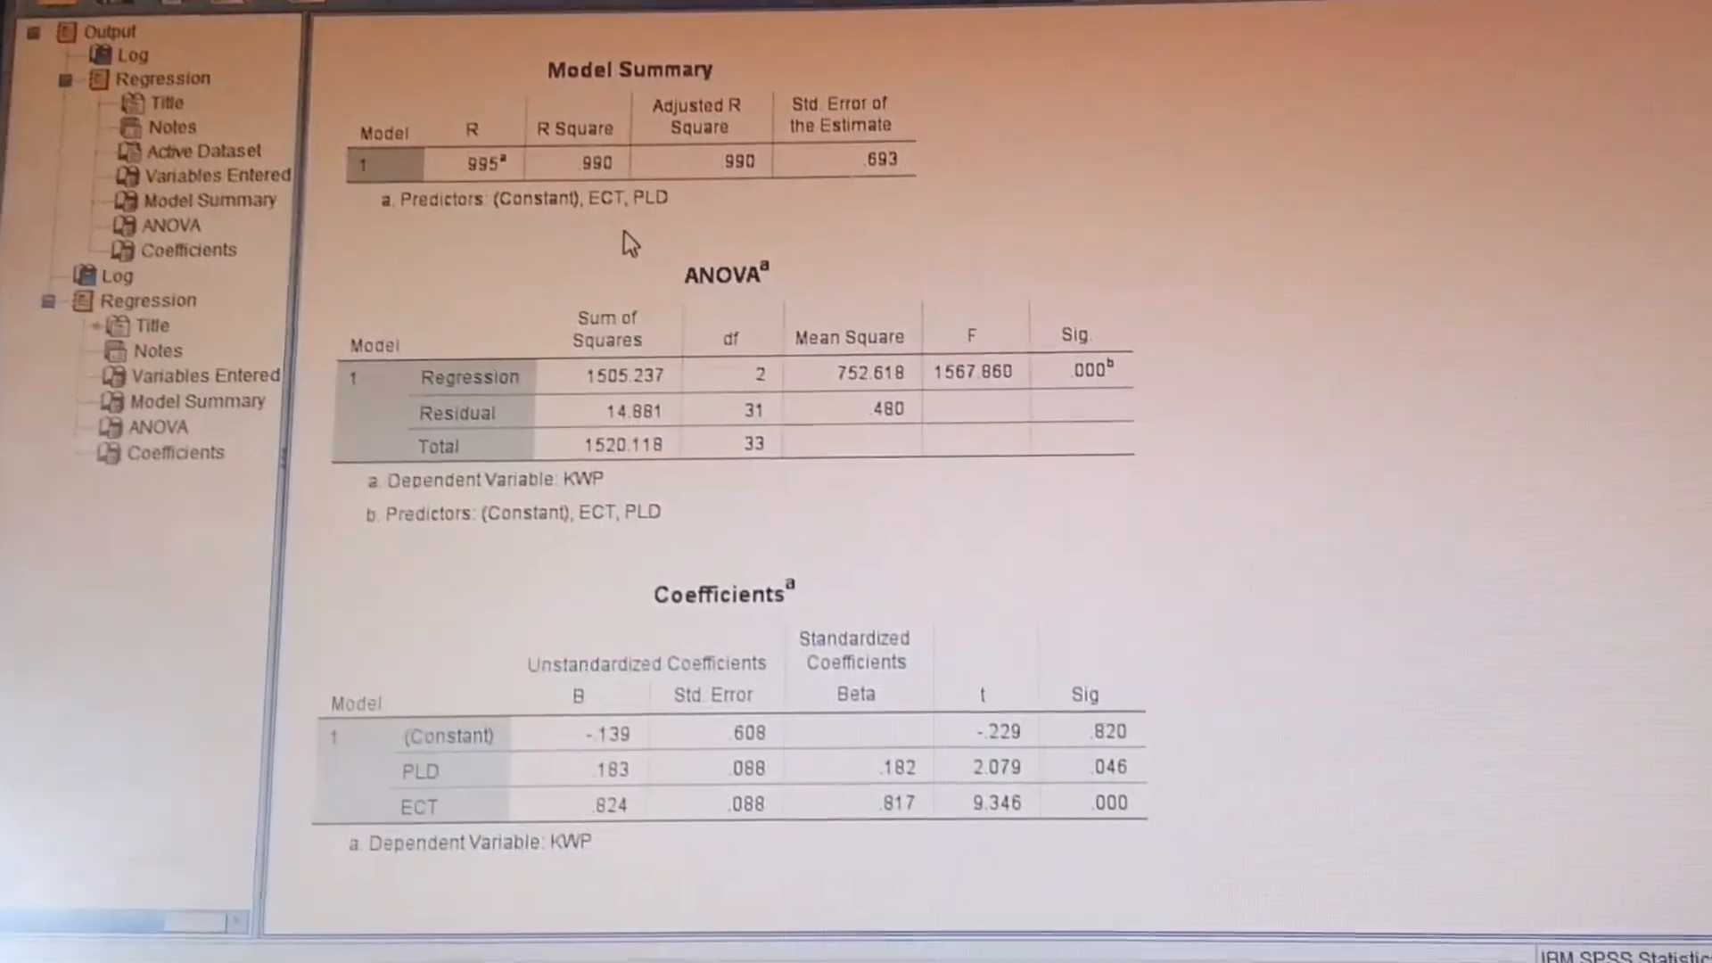
left_click(656, 214)
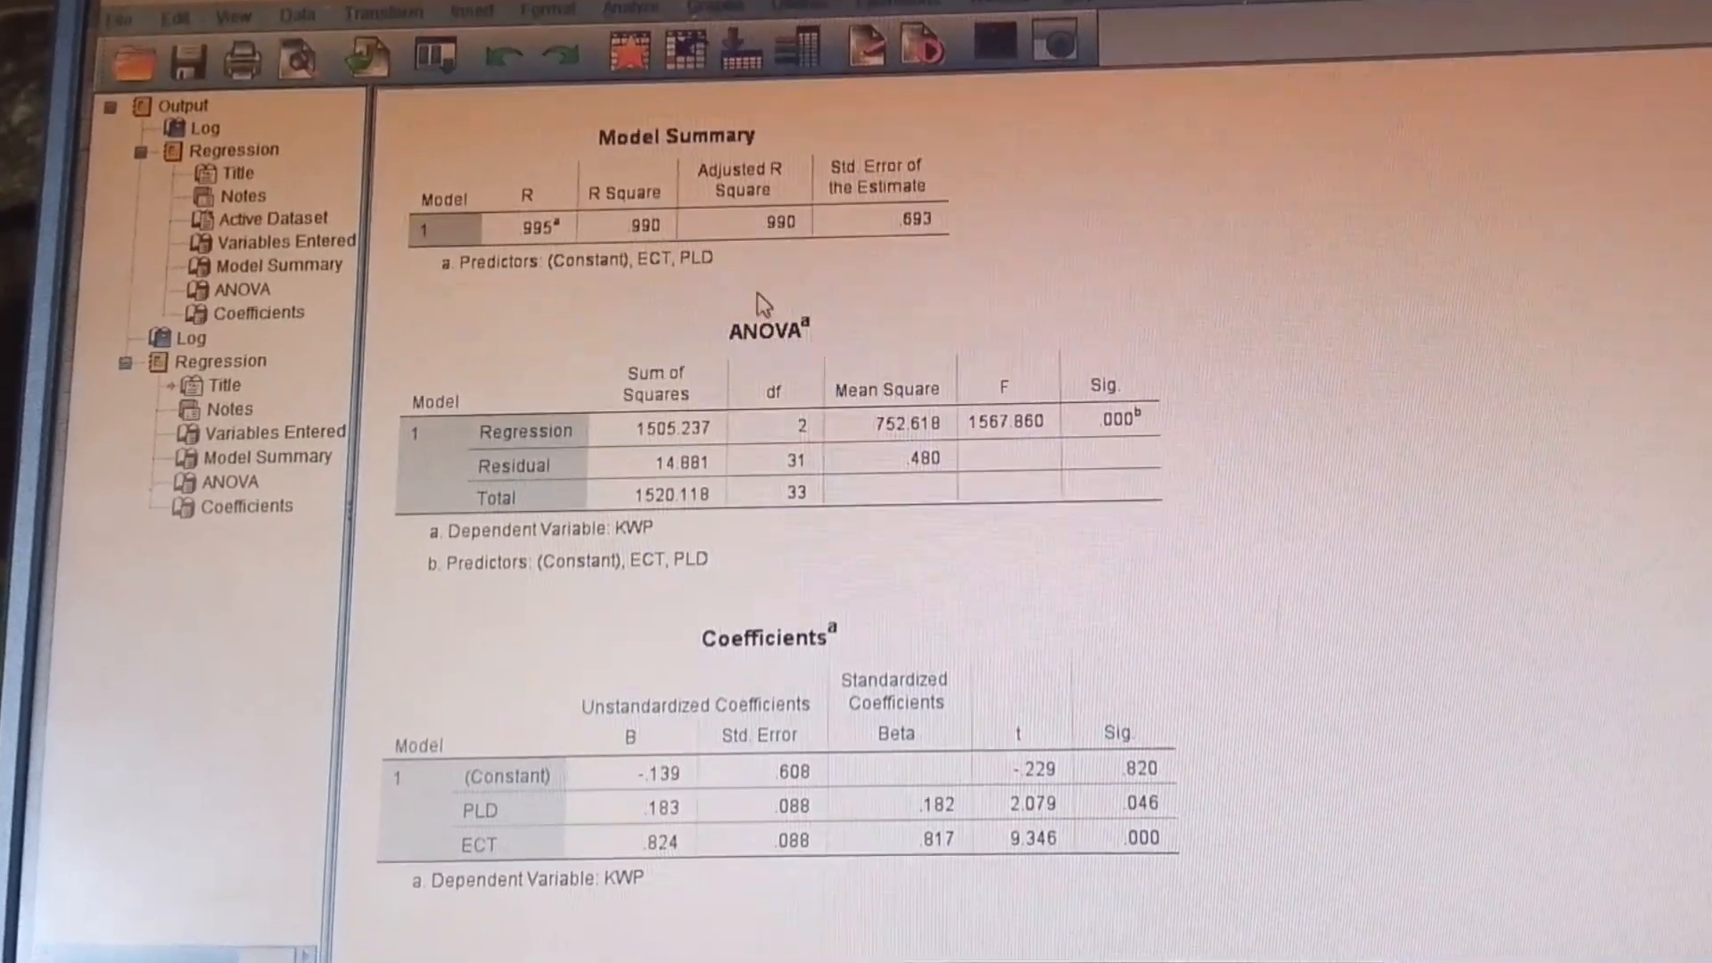
left_click(757, 307)
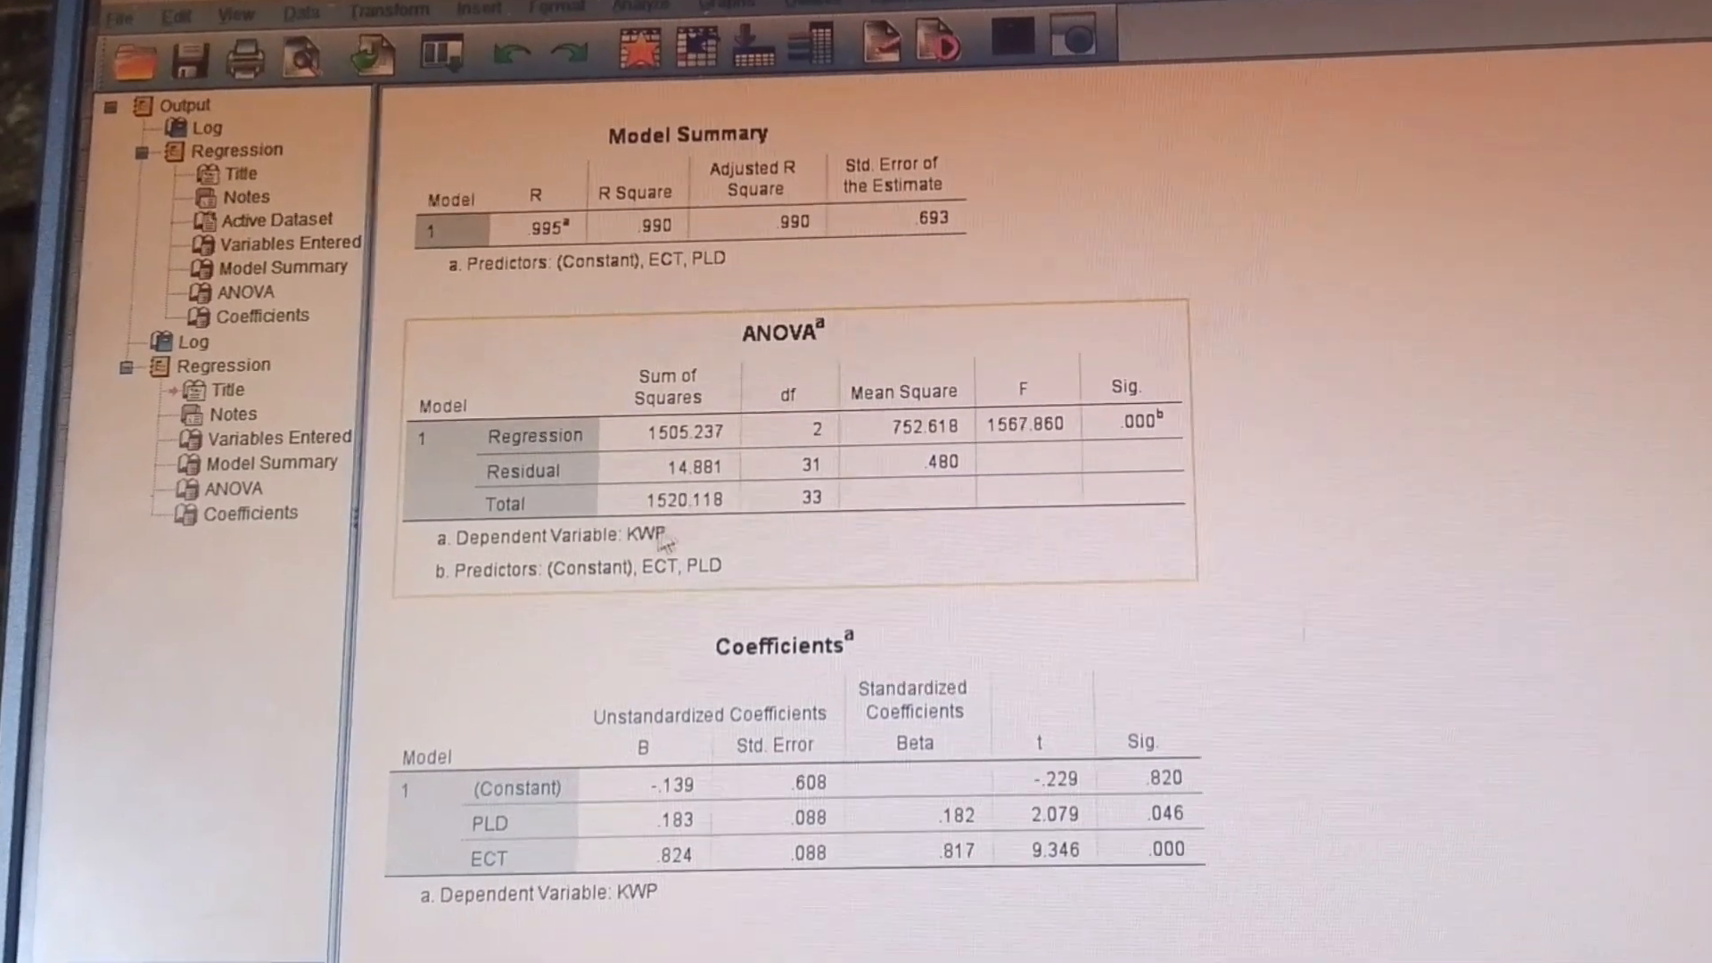